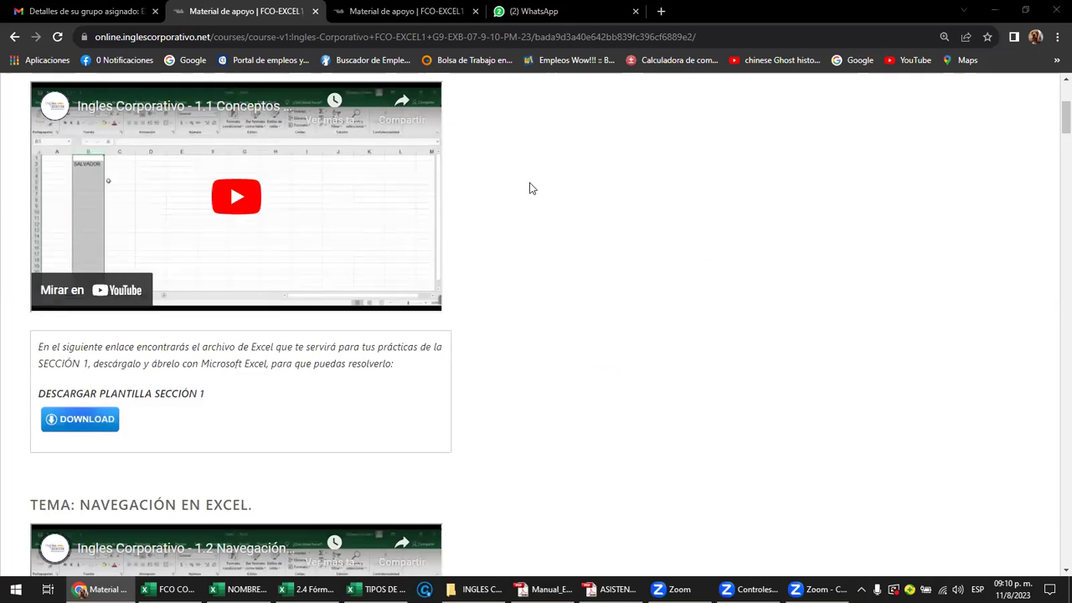
- Go through the Foro de discusión clase #9 unit back to Videoconferencia #9 with its Session 9 recording
{"action": "scroll", "coordinate": [529, 188], "scroll_direction": "up", "scroll_amount": 3}
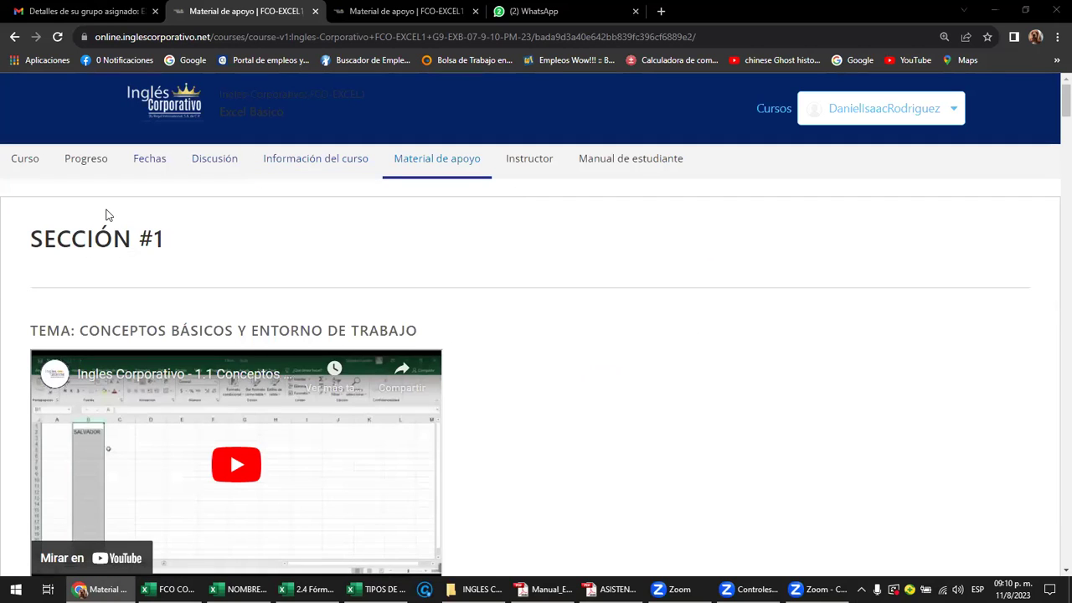
{"action": "left_click", "coordinate": [27, 163]}
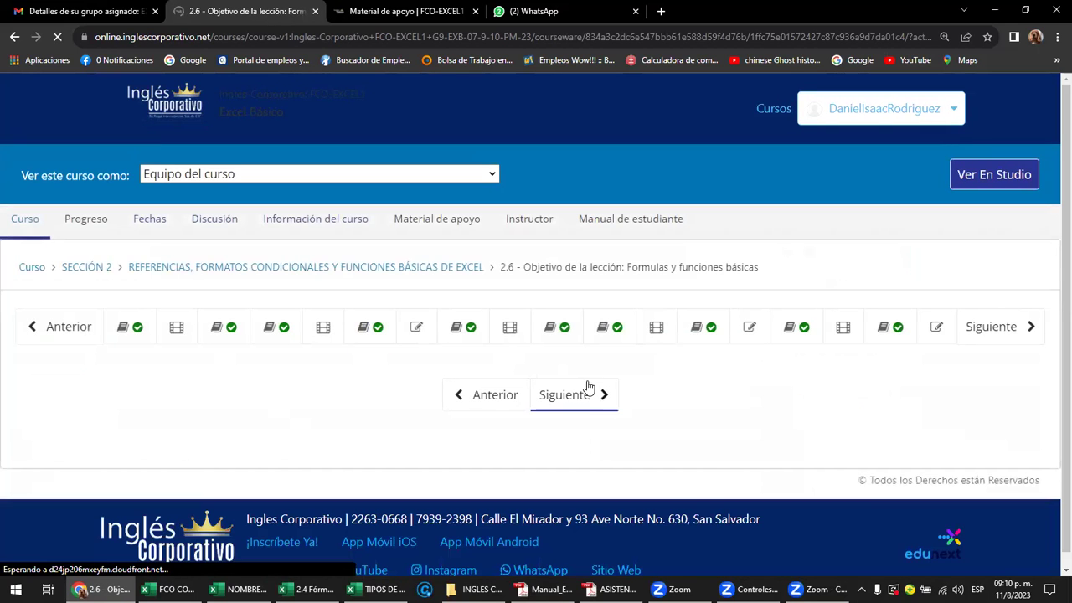
{"action": "scroll", "coordinate": [592, 385], "scroll_direction": "down", "scroll_amount": 1}
{"action": "scroll", "coordinate": [591, 385], "scroll_direction": "down", "scroll_amount": 1}
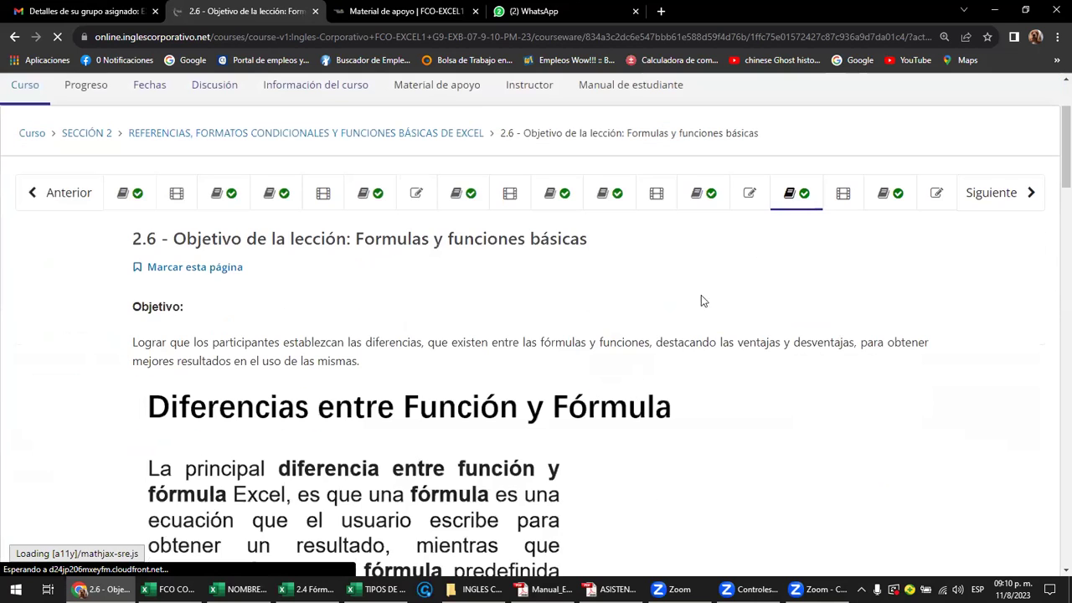
{"action": "left_click", "coordinate": [704, 201]}
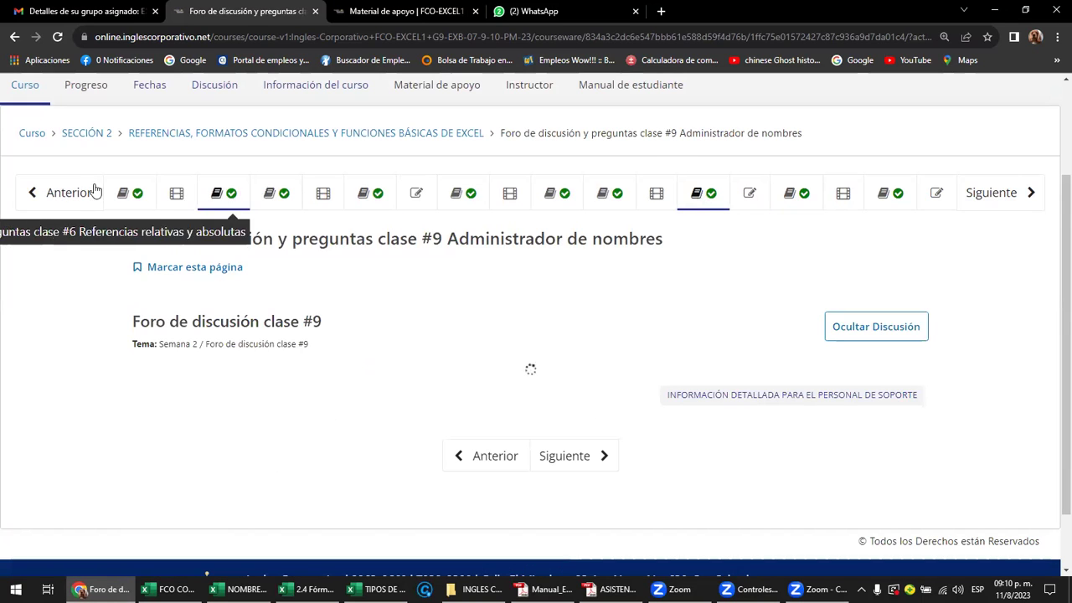
{"action": "left_click", "coordinate": [69, 195]}
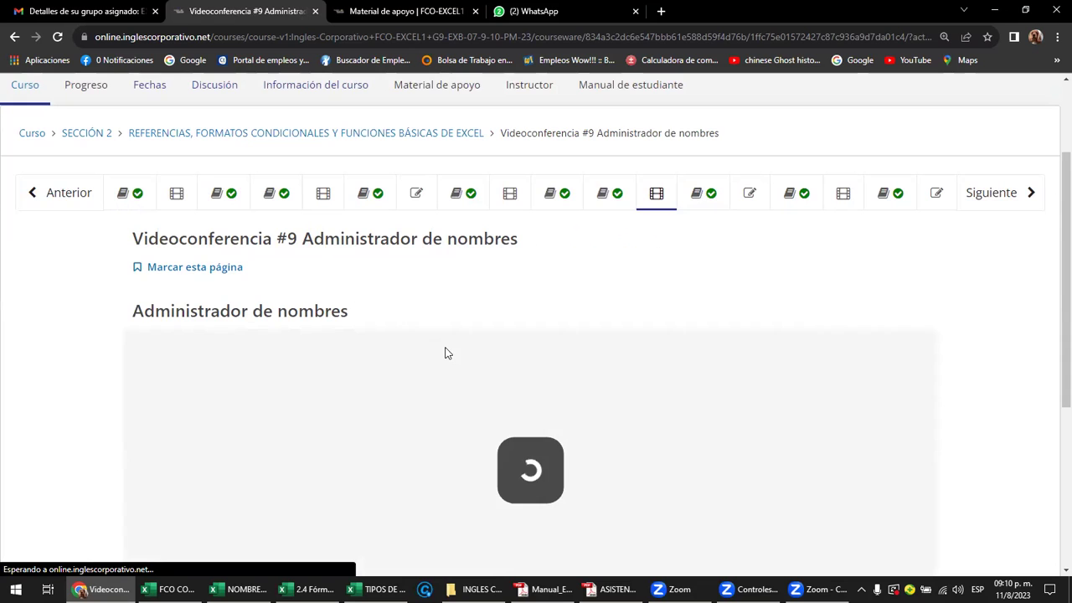
{"action": "scroll", "coordinate": [538, 387], "scroll_direction": "down", "scroll_amount": 1}
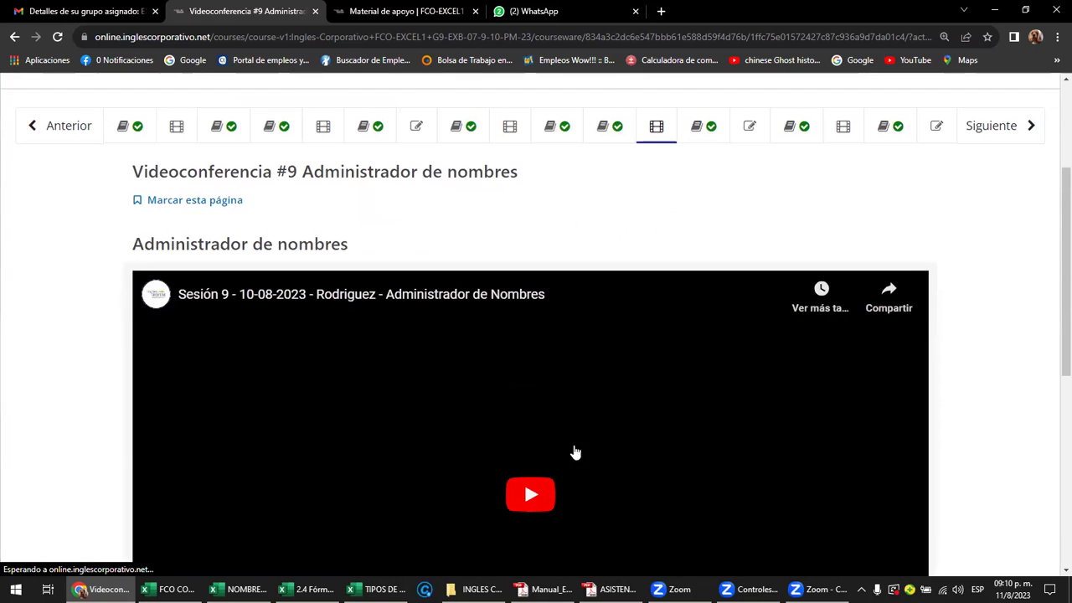
{"action": "scroll", "coordinate": [576, 449], "scroll_direction": "up", "scroll_amount": 2}
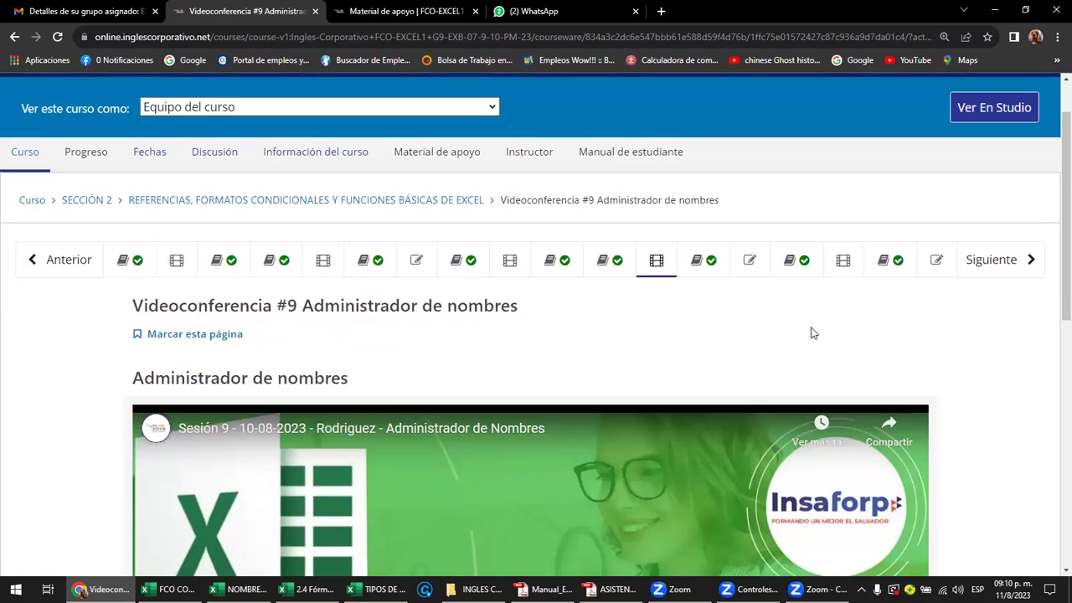
- Open the 2.5 Laboratorio 5 quiz and scroll through its questions
{"action": "left_click", "coordinate": [750, 262]}
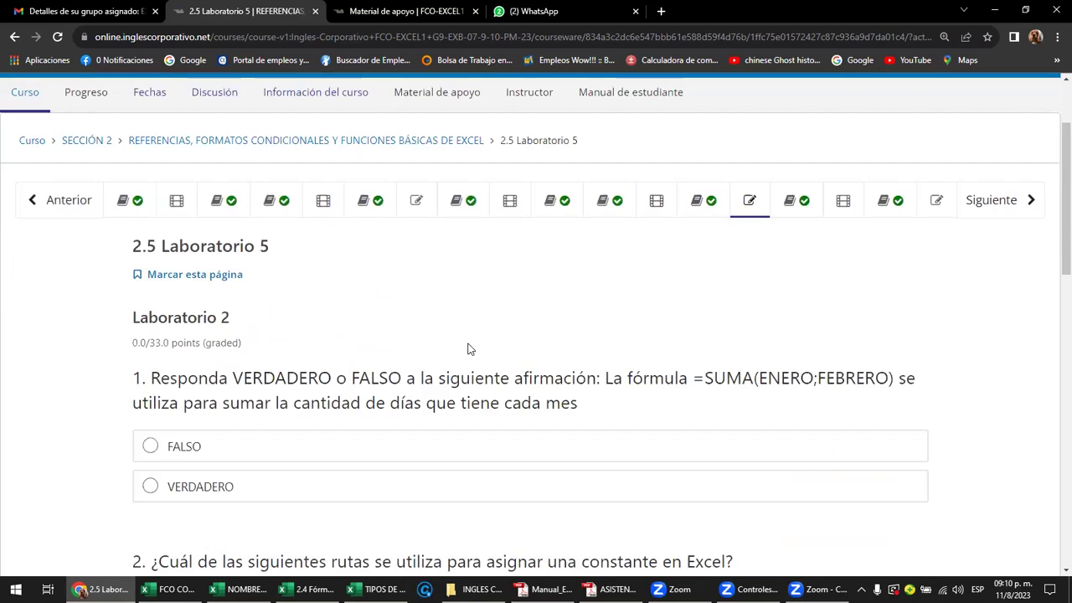
{"action": "scroll", "coordinate": [468, 350], "scroll_direction": "down", "scroll_amount": 3}
{"action": "scroll", "coordinate": [469, 350], "scroll_direction": "down", "scroll_amount": 2}
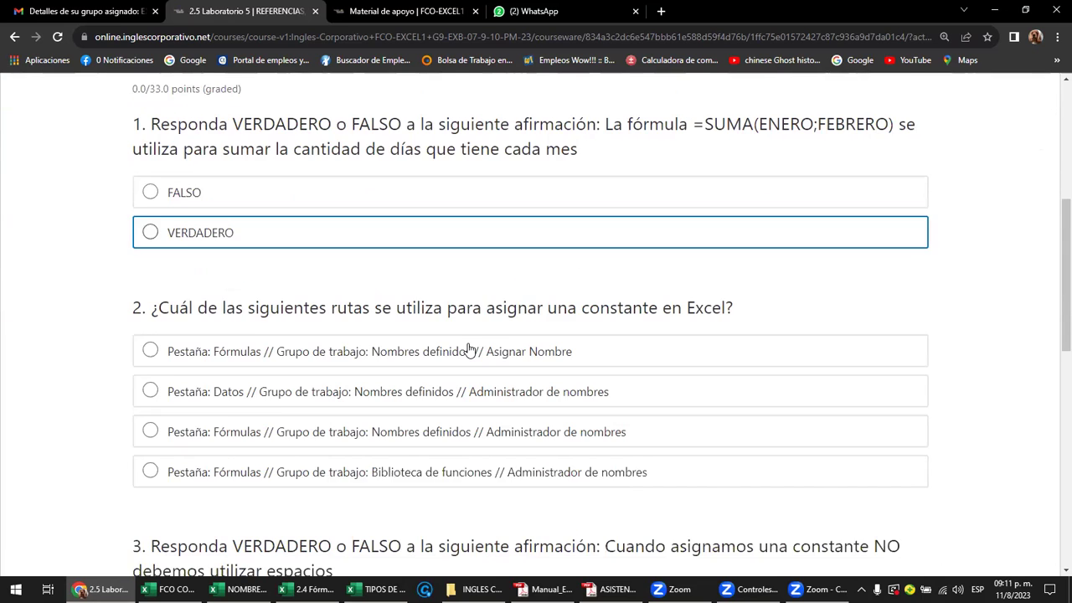
{"action": "scroll", "coordinate": [469, 350], "scroll_direction": "down", "scroll_amount": 1}
{"action": "scroll", "coordinate": [467, 348], "scroll_direction": "down", "scroll_amount": 1}
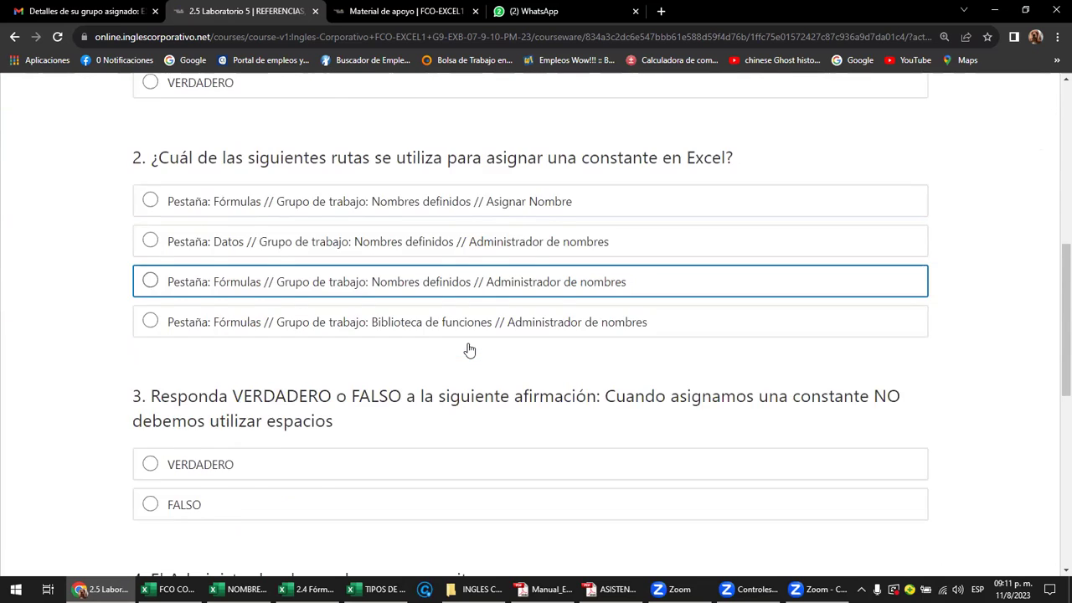
{"action": "scroll", "coordinate": [467, 346], "scroll_direction": "up", "scroll_amount": 4}
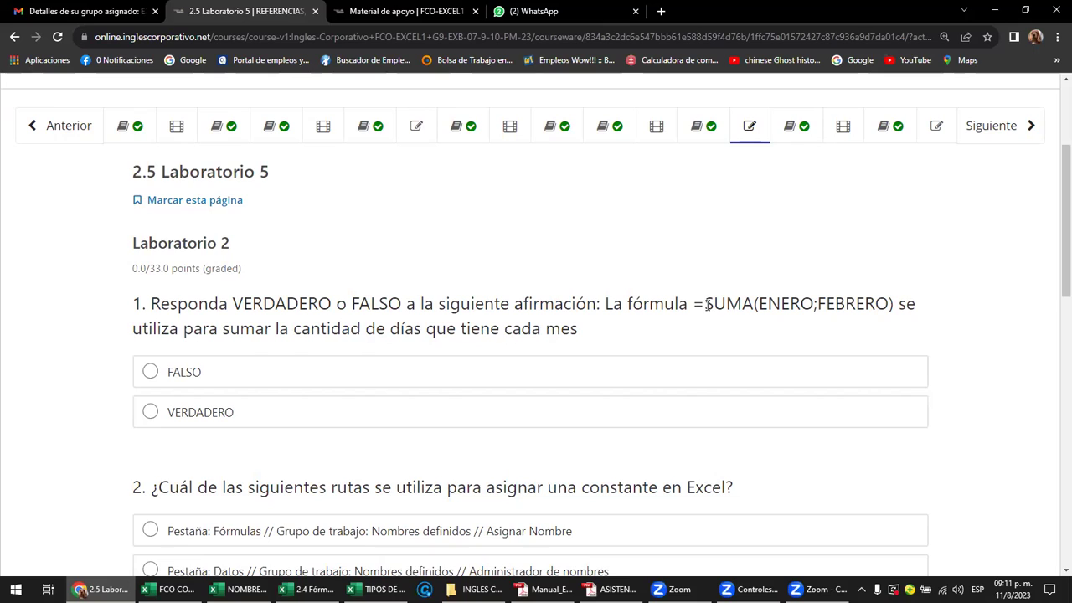
- Highlight SUMA, ENERO and FEBRERO in question 1's formula, then switch to Excel
{"action": "double_click", "coordinate": [750, 303]}
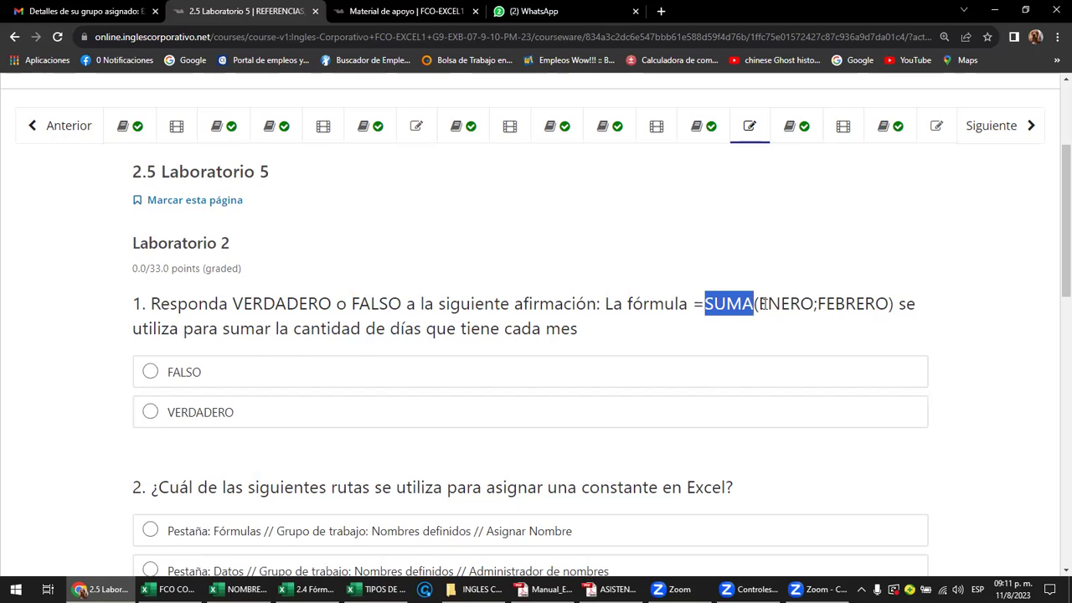
{"action": "double_click", "coordinate": [809, 304]}
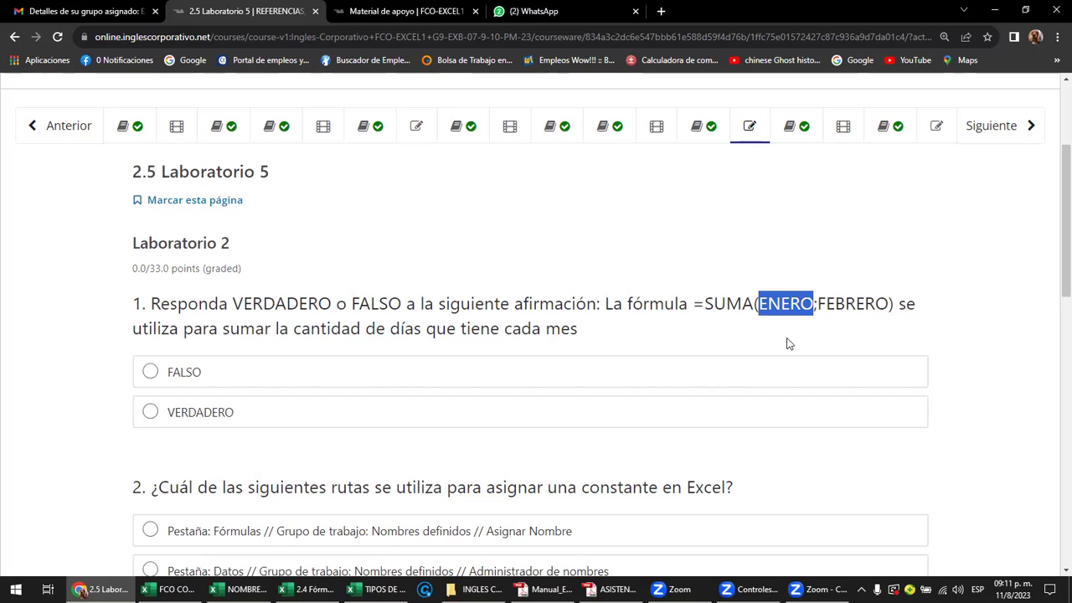
{"action": "left_click", "coordinate": [793, 311]}
{"action": "left_click_drag", "start_coordinate": [759, 303], "coordinate": [886, 303]}
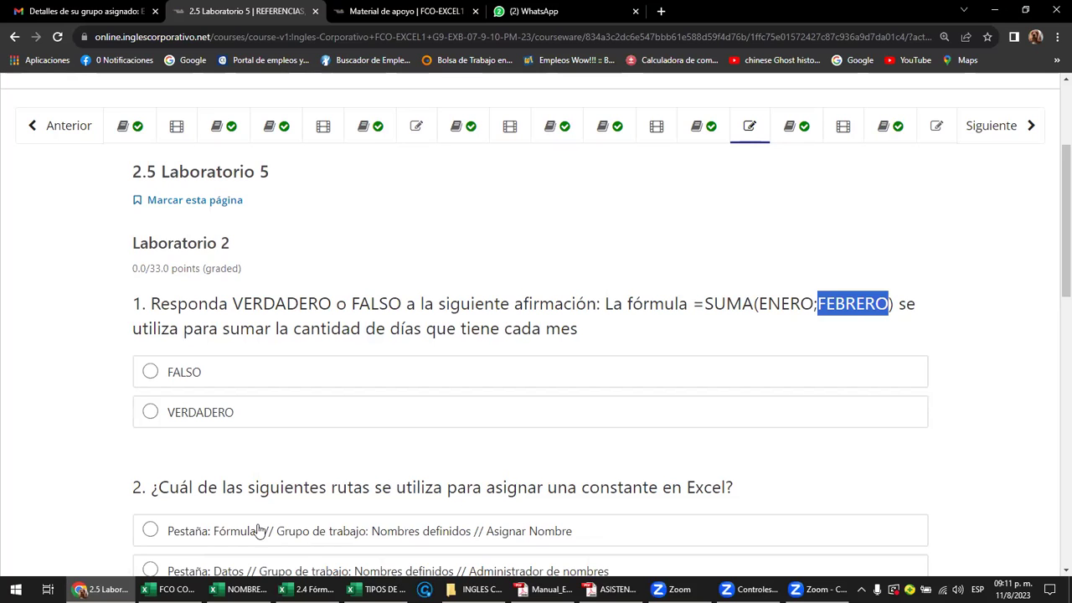
{"action": "key", "text": "alt+Tab"}
- Select the January C4:C9 and February D4:D9 sales ranges, then return to the Chrome quiz
{"action": "left_click_drag", "start_coordinate": [287, 196], "coordinate": [282, 368]}
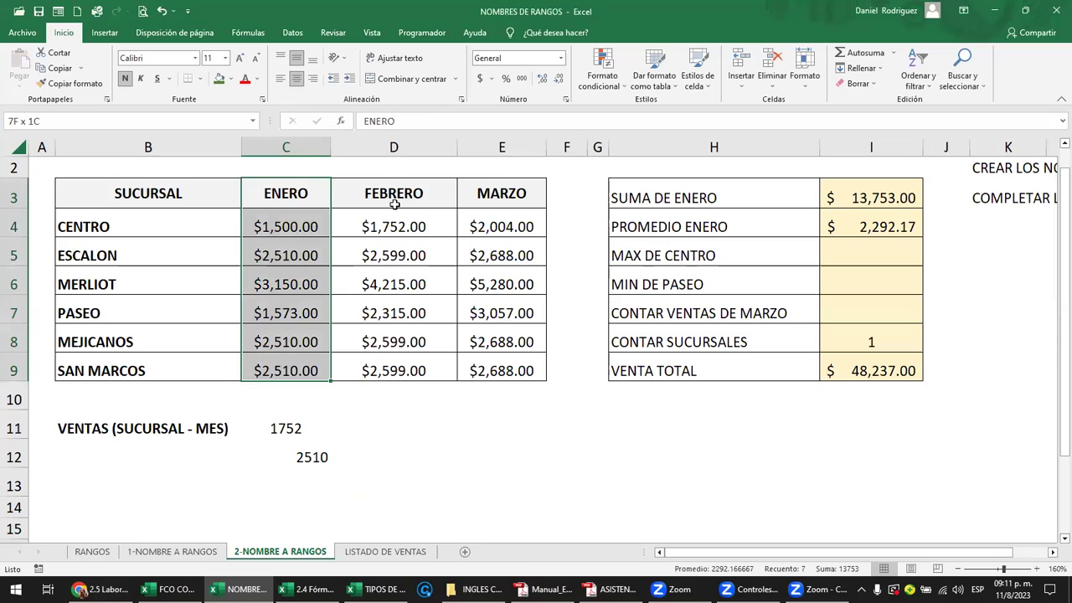
{"action": "left_click_drag", "start_coordinate": [276, 226], "coordinate": [276, 371]}
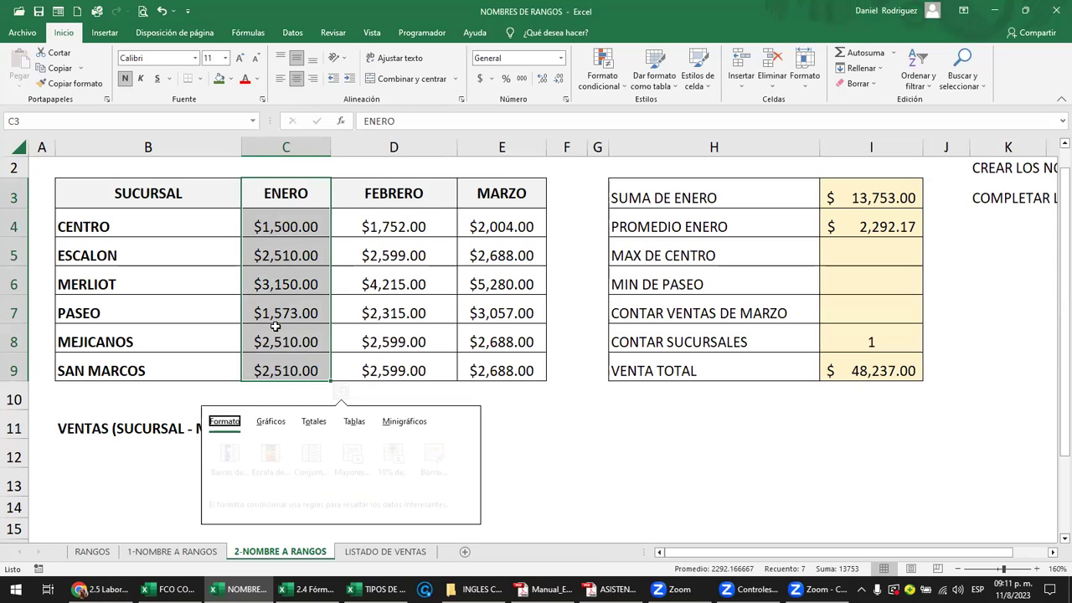
{"action": "left_click_drag", "start_coordinate": [386, 224], "coordinate": [396, 368]}
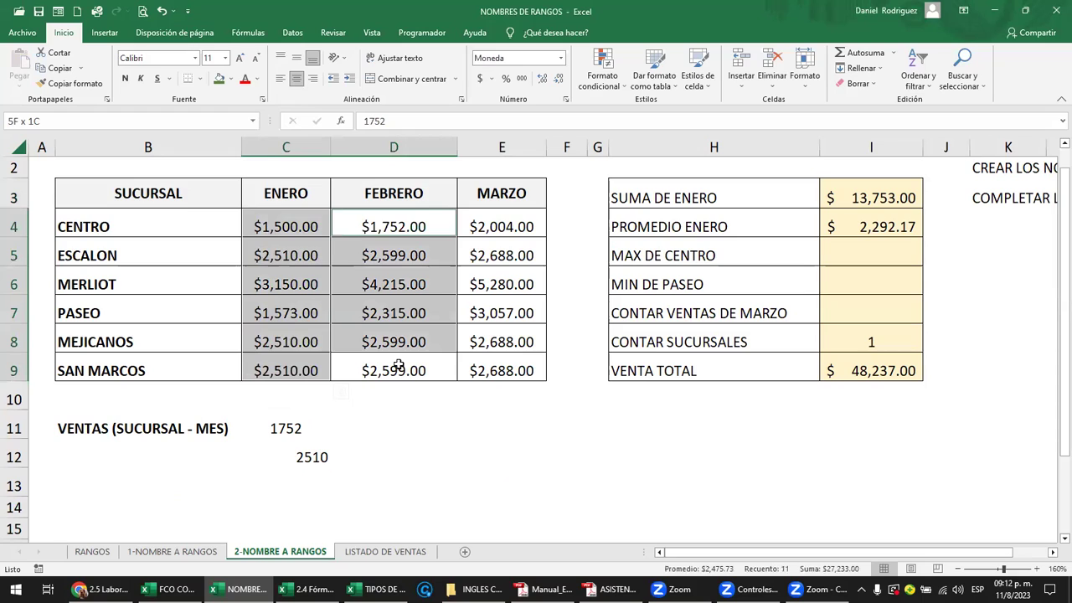
{"action": "left_click", "coordinate": [382, 415]}
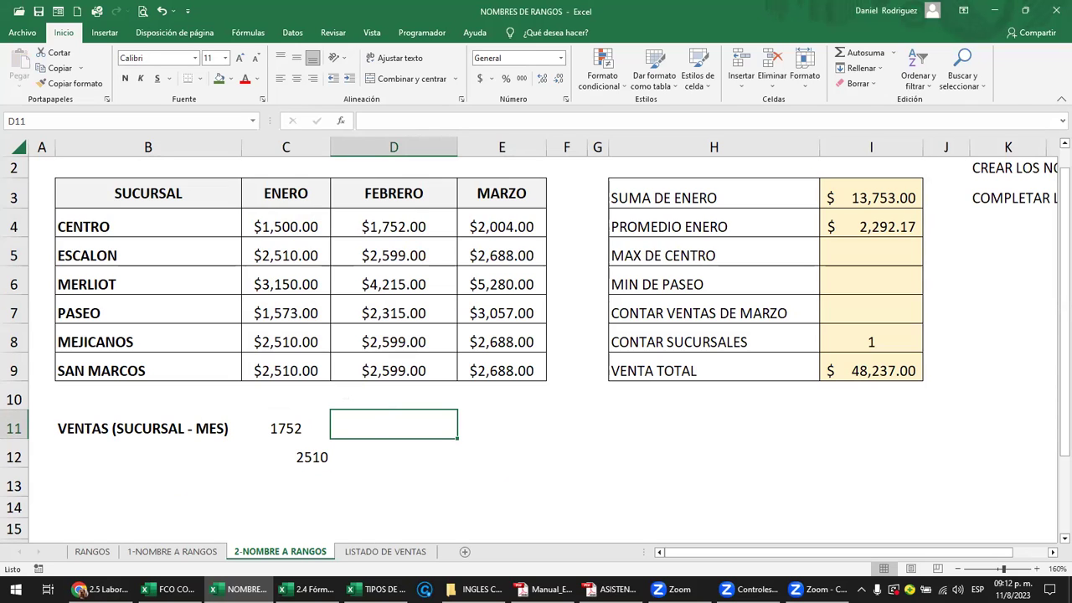
{"action": "left_click", "coordinate": [102, 588]}
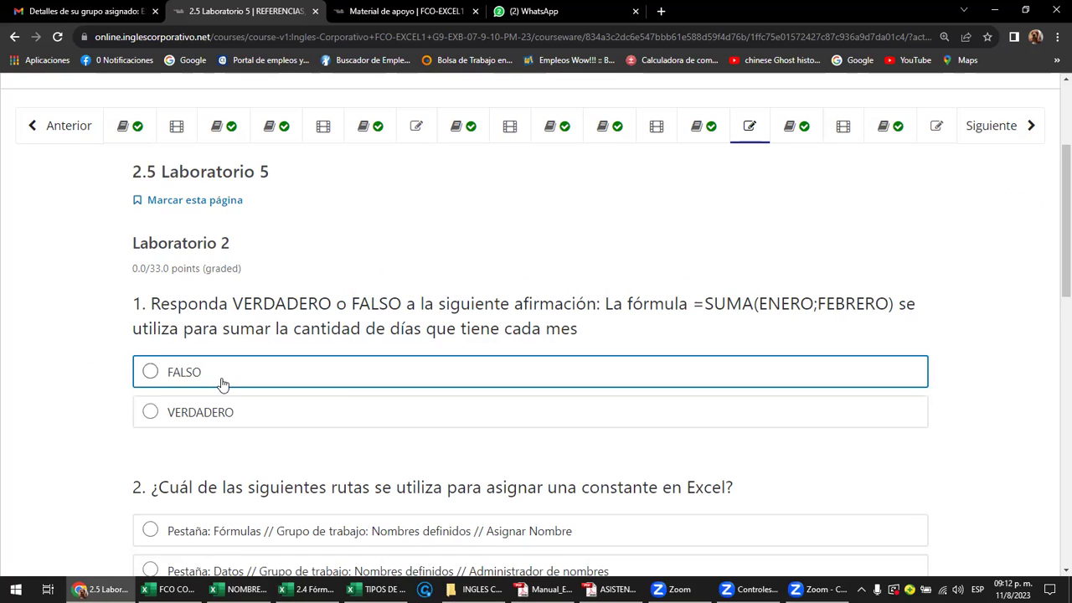
- Scroll up and down through the Laboratorio 5 quiz questions
{"action": "scroll", "coordinate": [223, 384], "scroll_direction": "down", "scroll_amount": 1}
{"action": "scroll", "coordinate": [223, 385], "scroll_direction": "down", "scroll_amount": 2}
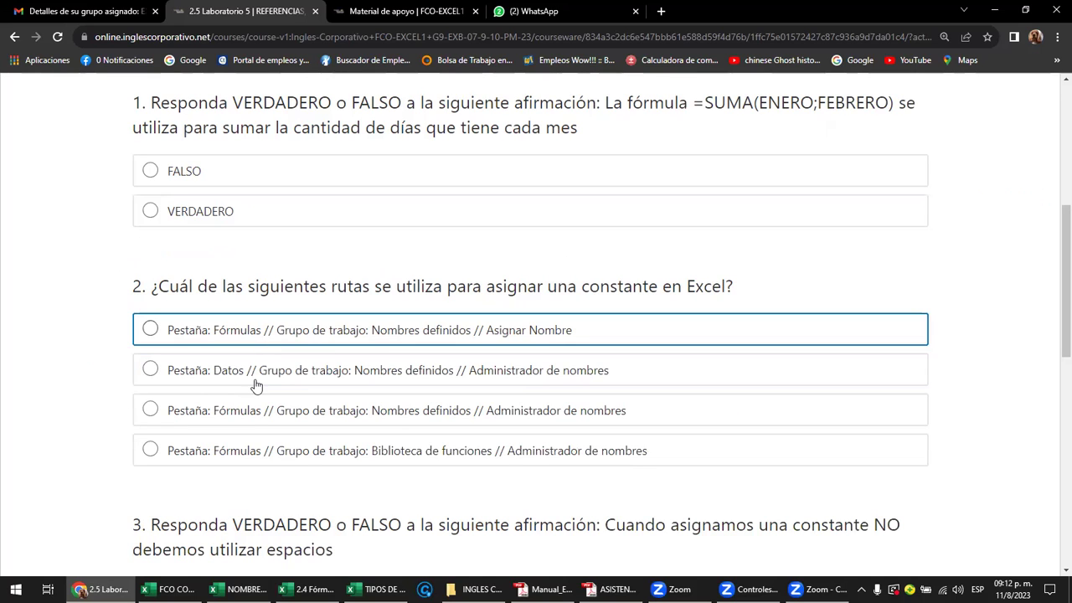
{"action": "scroll", "coordinate": [251, 419], "scroll_direction": "down", "scroll_amount": 2}
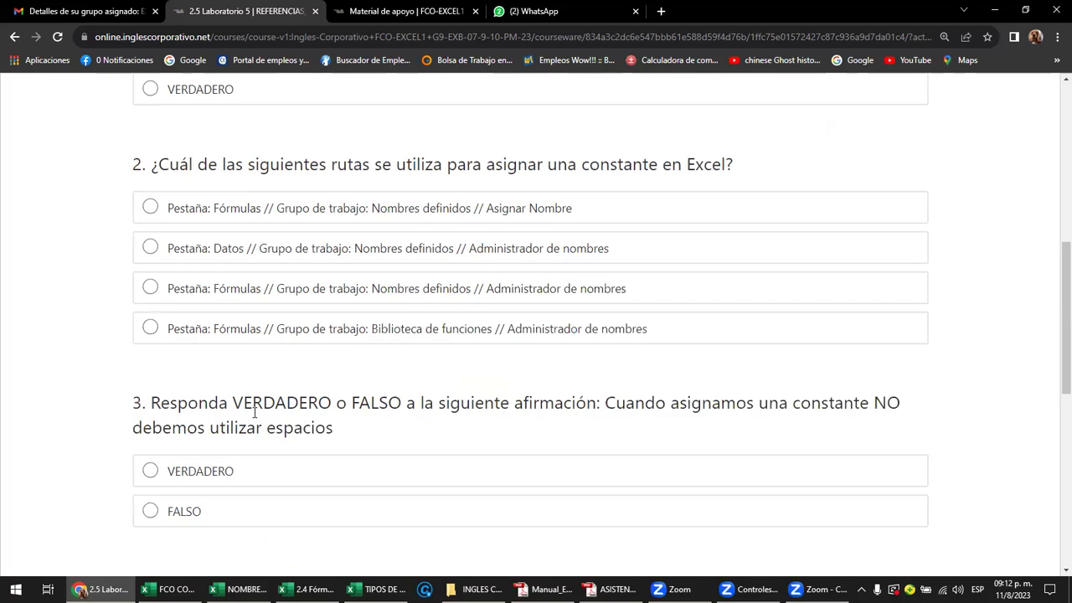
{"action": "scroll", "coordinate": [254, 412], "scroll_direction": "down", "scroll_amount": 1}
{"action": "scroll", "coordinate": [254, 413], "scroll_direction": "down", "scroll_amount": 2}
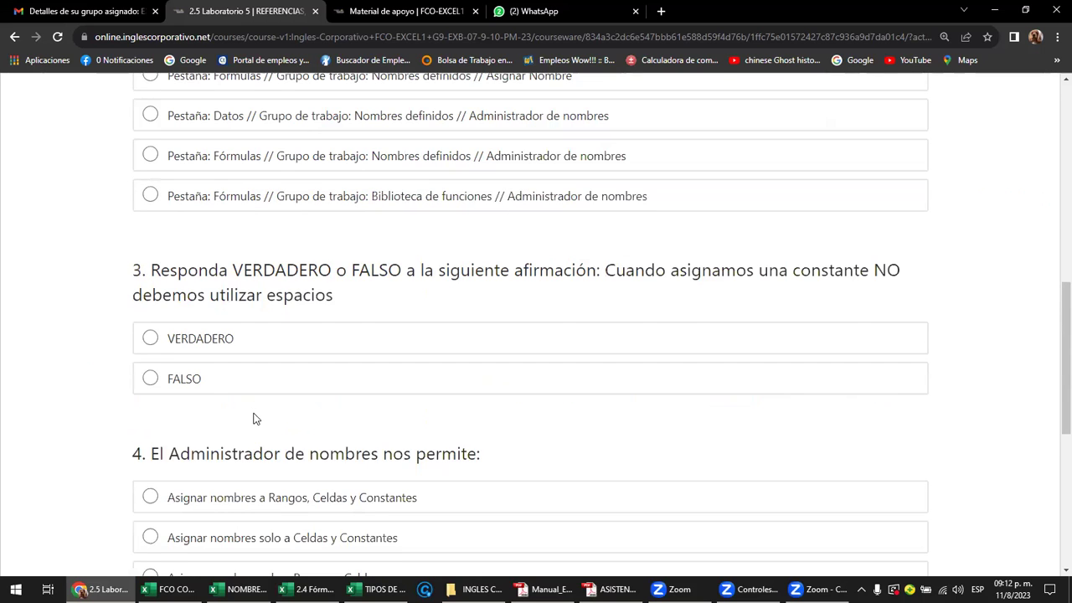
{"action": "scroll", "coordinate": [254, 415], "scroll_direction": "up", "scroll_amount": 1}
{"action": "scroll", "coordinate": [180, 295], "scroll_direction": "up", "scroll_amount": 2}
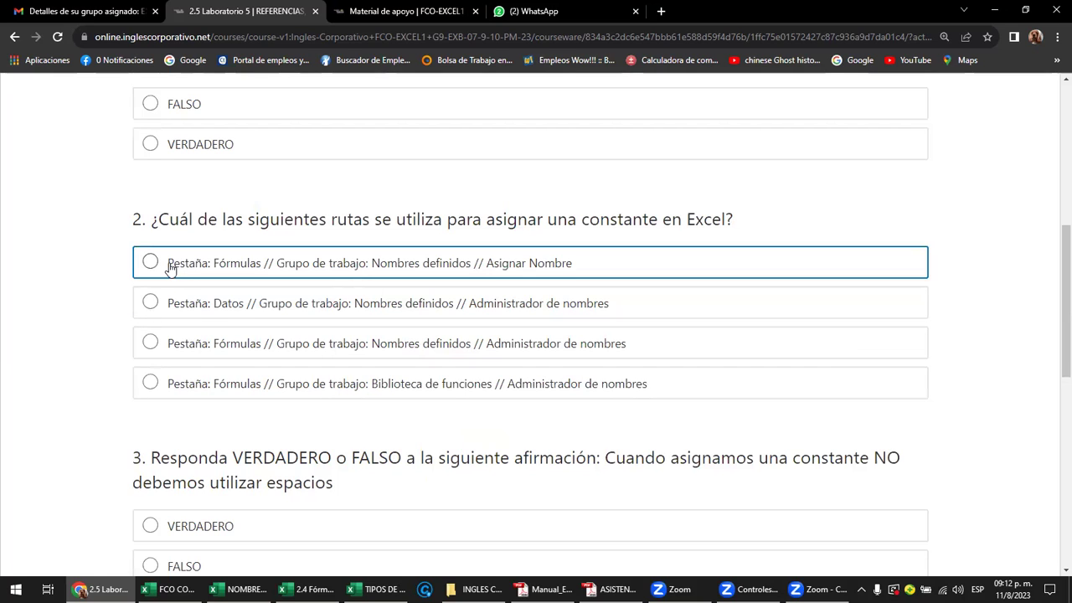
{"action": "scroll", "coordinate": [105, 314], "scroll_direction": "up", "scroll_amount": 2}
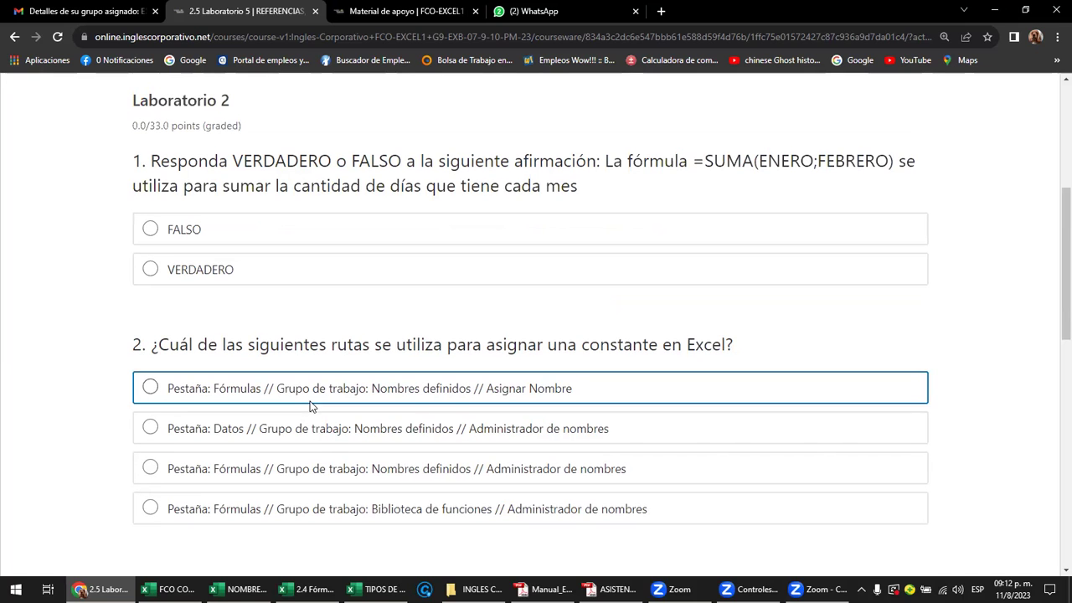
{"action": "scroll", "coordinate": [309, 406], "scroll_direction": "down", "scroll_amount": 6}
{"action": "scroll", "coordinate": [376, 390], "scroll_direction": "up", "scroll_amount": 10}
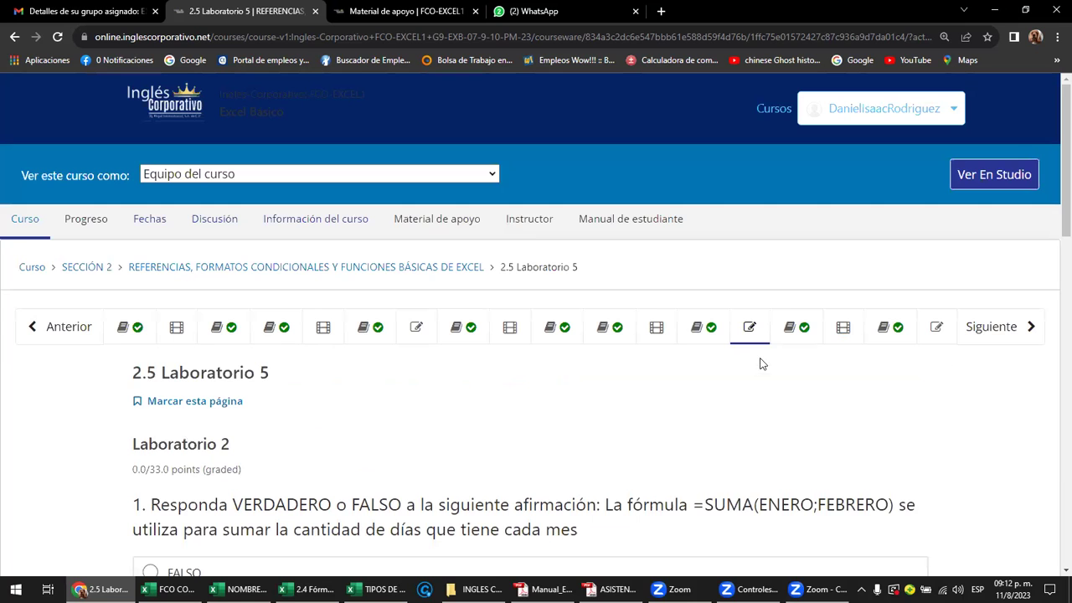
- Advance to lesson 2.6 Formulas y funciones básicas, then switch to WhatsApp Web
{"action": "left_click", "coordinate": [994, 326]}
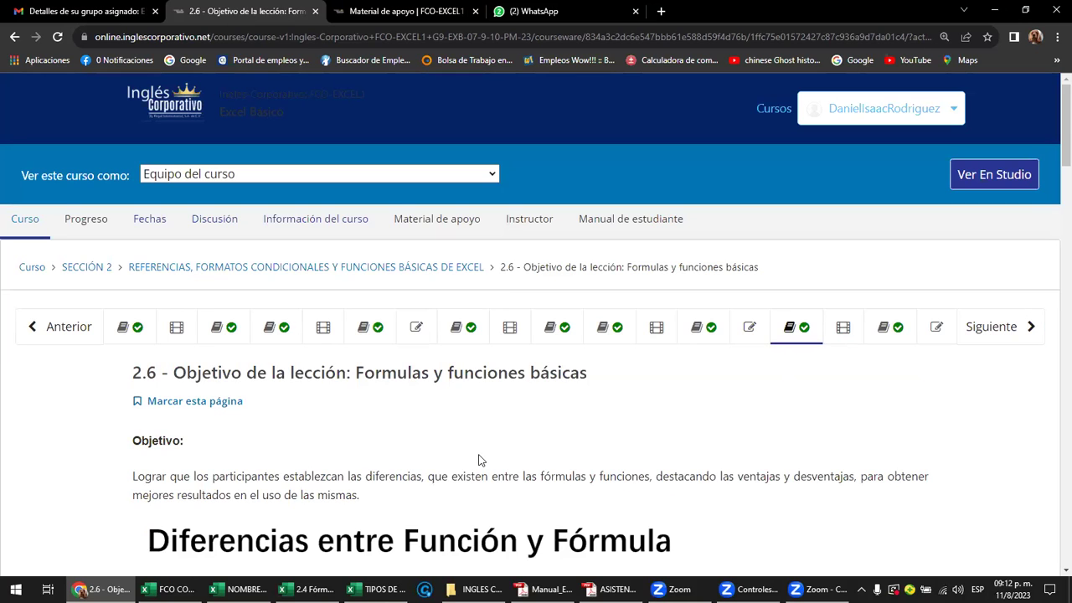
{"action": "scroll", "coordinate": [478, 460], "scroll_direction": "down", "scroll_amount": 2}
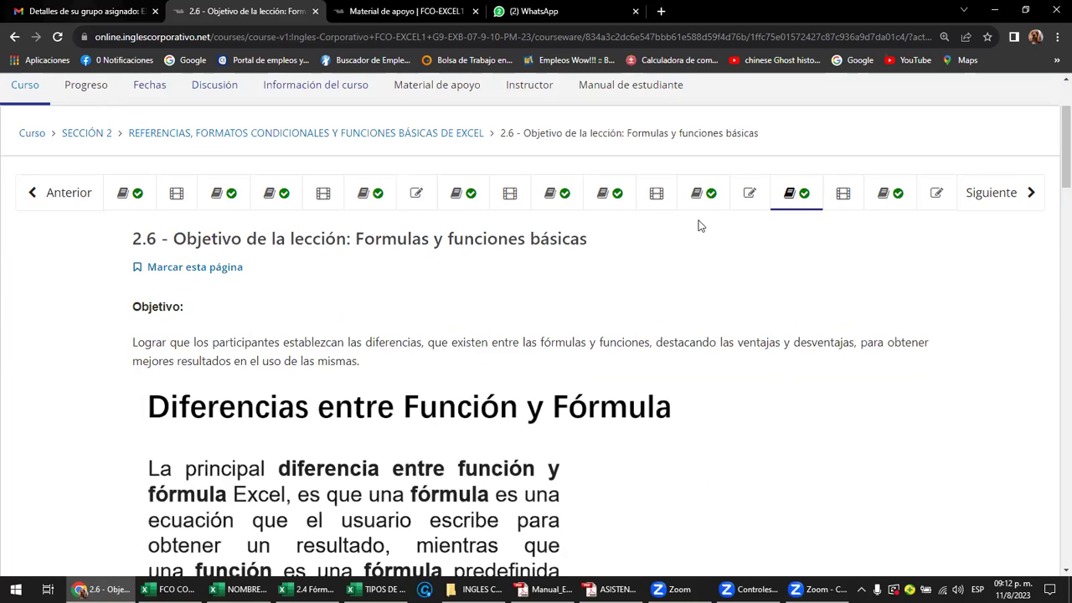
{"action": "left_click", "coordinate": [536, 14]}
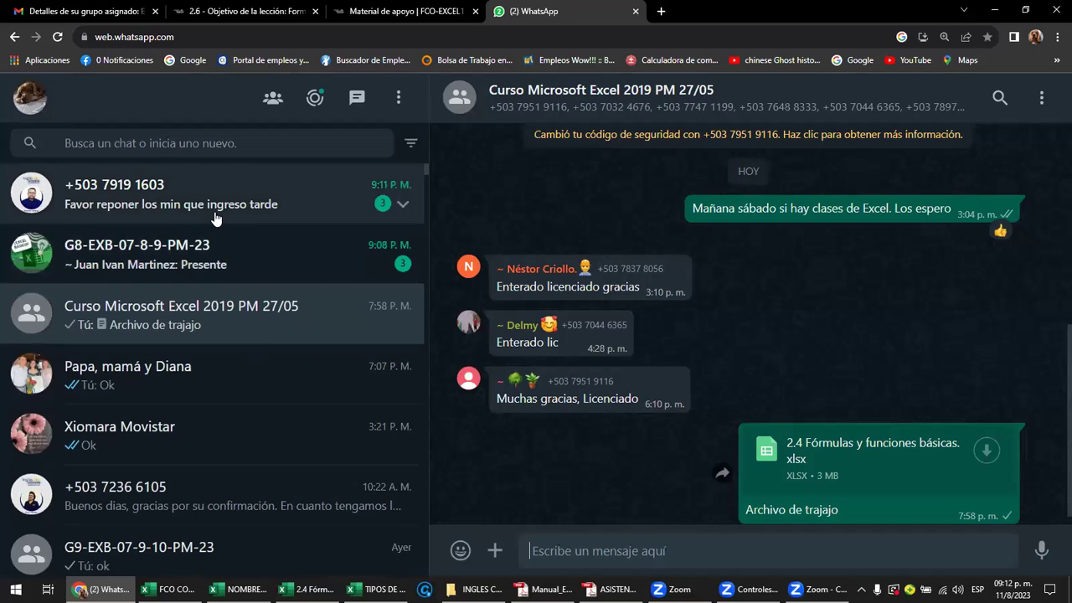
- Check the late-arrival, G8 and Curso Excel 2019 chats, then open the G9-EXB-07-9-10-PM-23 group
{"action": "left_click", "coordinate": [214, 216]}
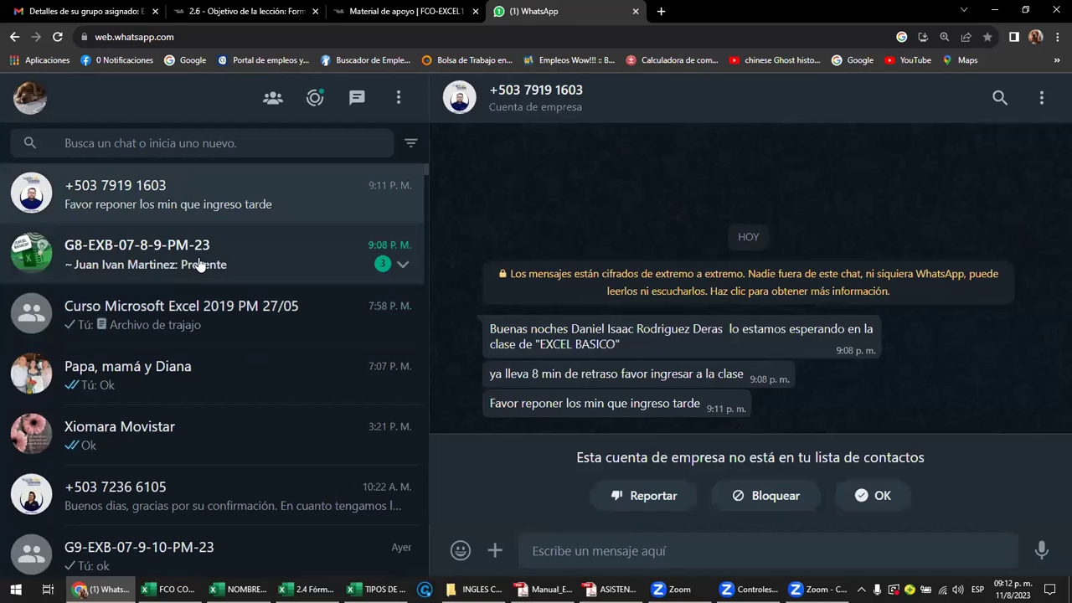
{"action": "left_click", "coordinate": [199, 264]}
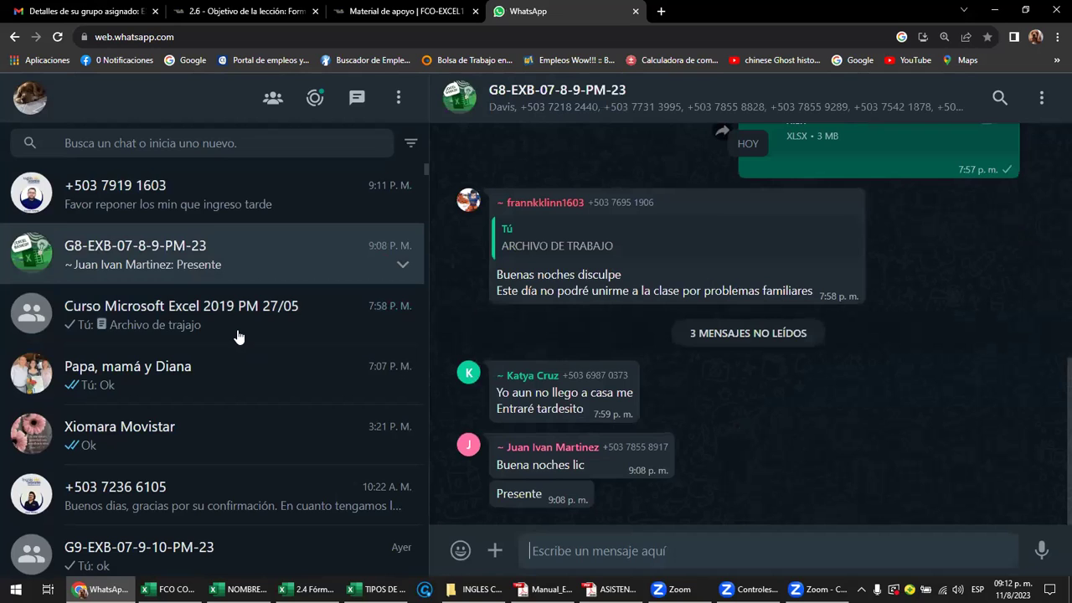
{"action": "scroll", "coordinate": [238, 344], "scroll_direction": "down", "scroll_amount": 2}
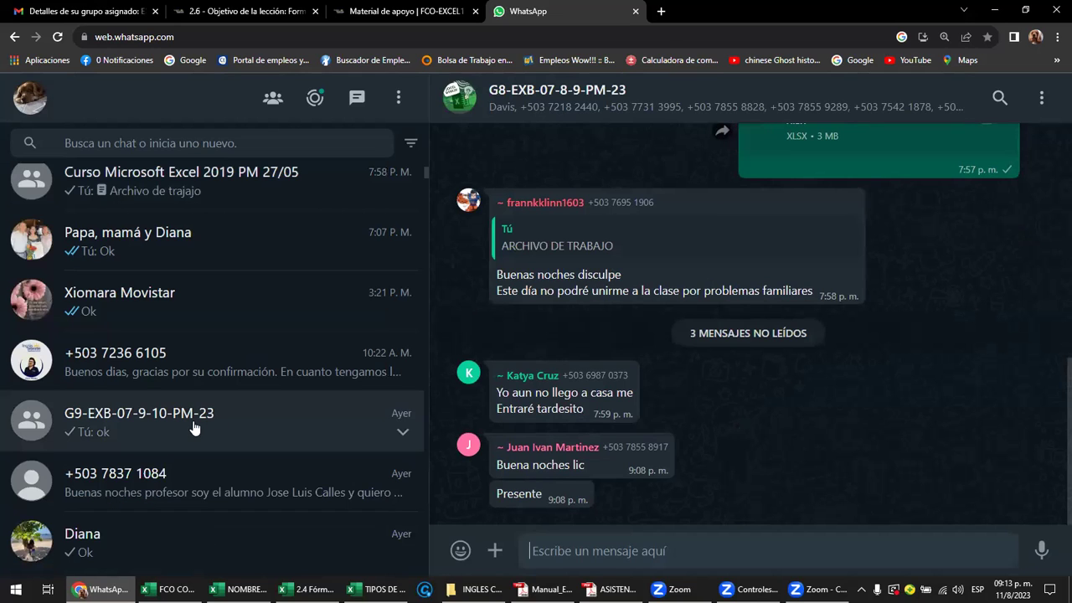
{"action": "scroll", "coordinate": [193, 427], "scroll_direction": "up", "scroll_amount": 2}
{"action": "mouse_move", "coordinate": [234, 315]}
{"action": "mouse_move", "coordinate": [196, 270]}
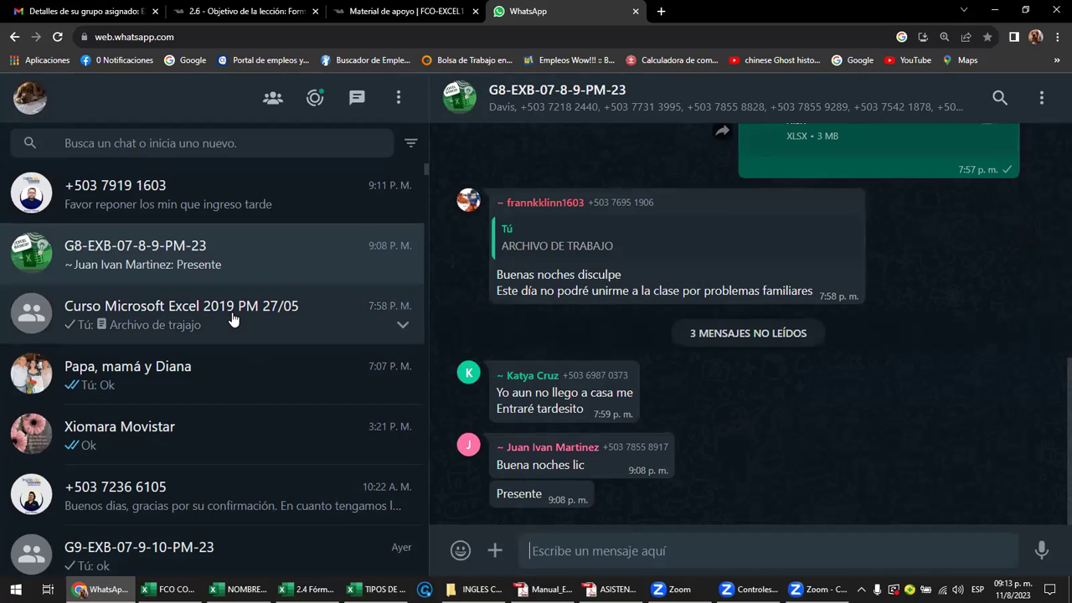
{"action": "left_click", "coordinate": [234, 320]}
{"action": "scroll", "coordinate": [234, 320], "scroll_direction": "down", "scroll_amount": 2}
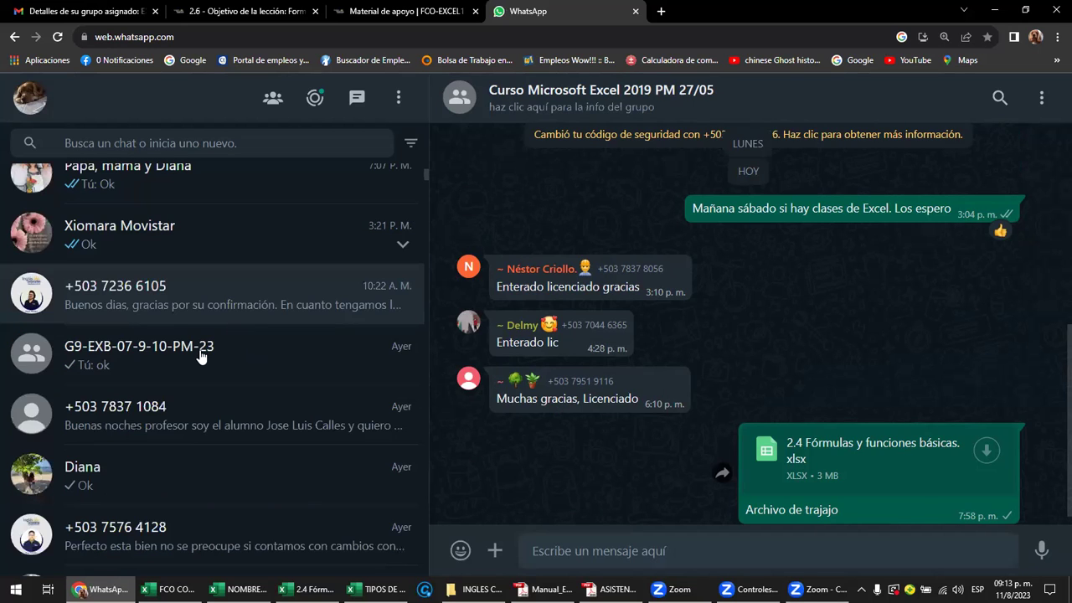
{"action": "left_click", "coordinate": [201, 356]}
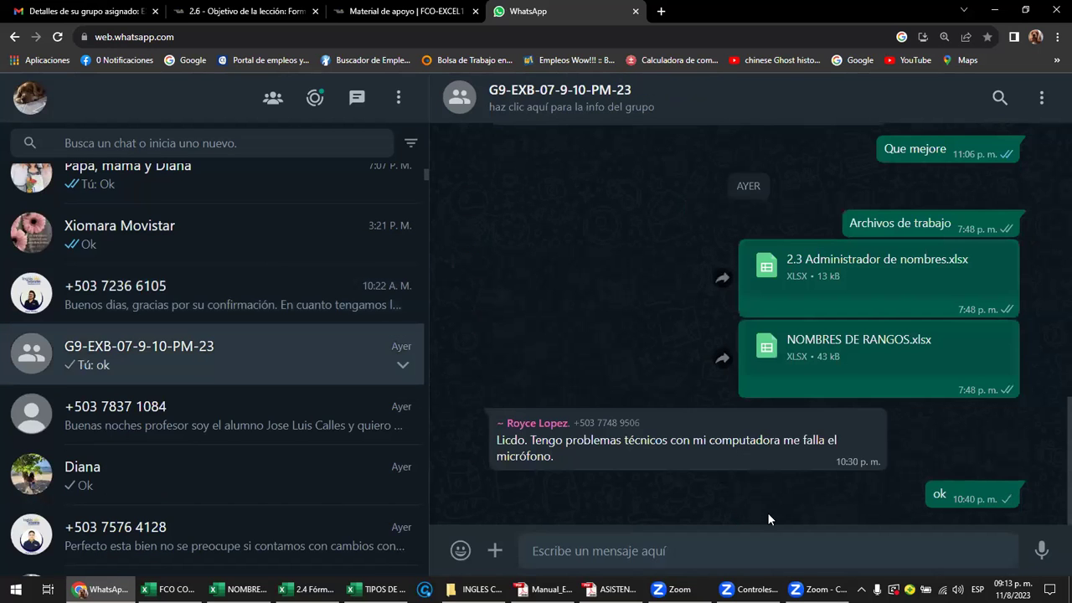
- Send 2.4 Fórmulas y funciones básicas.xlsx as a document to the G9 group
{"action": "left_click", "coordinate": [496, 551]}
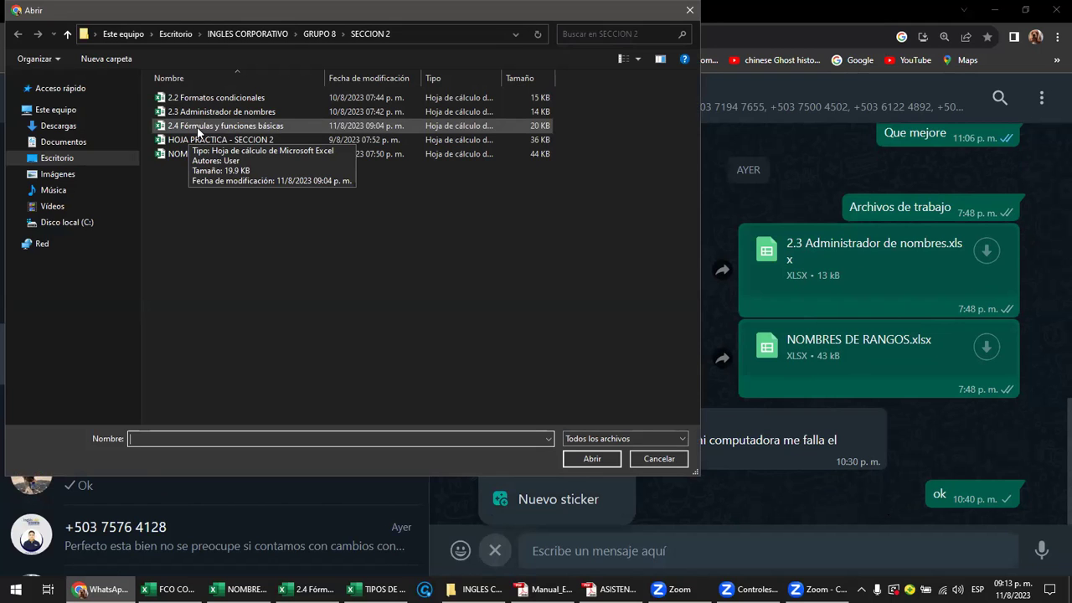
{"action": "double_click", "coordinate": [198, 129]}
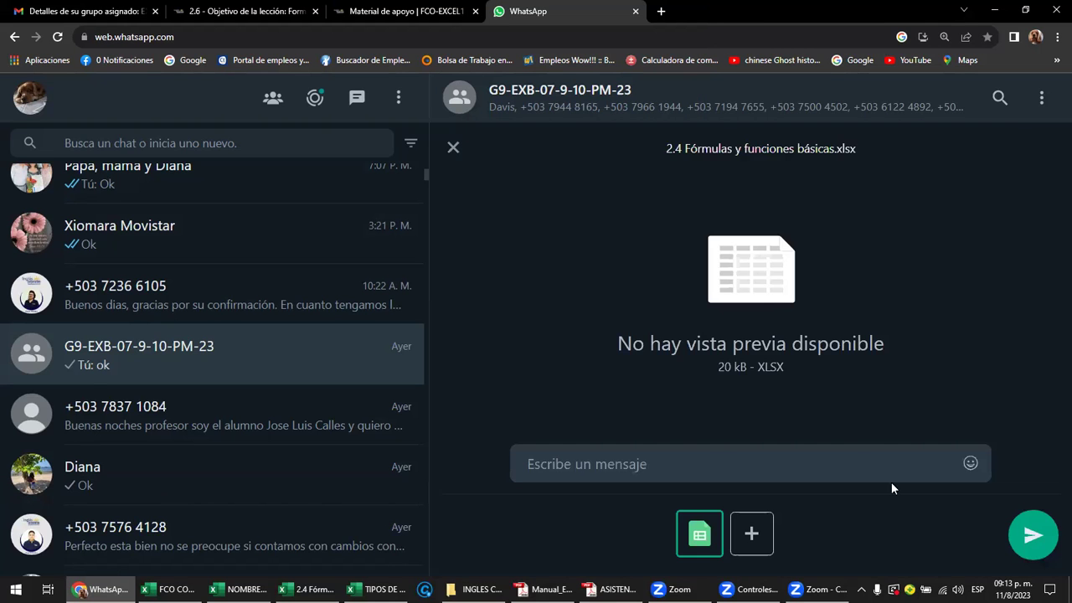
{"action": "key", "text": "Return"}
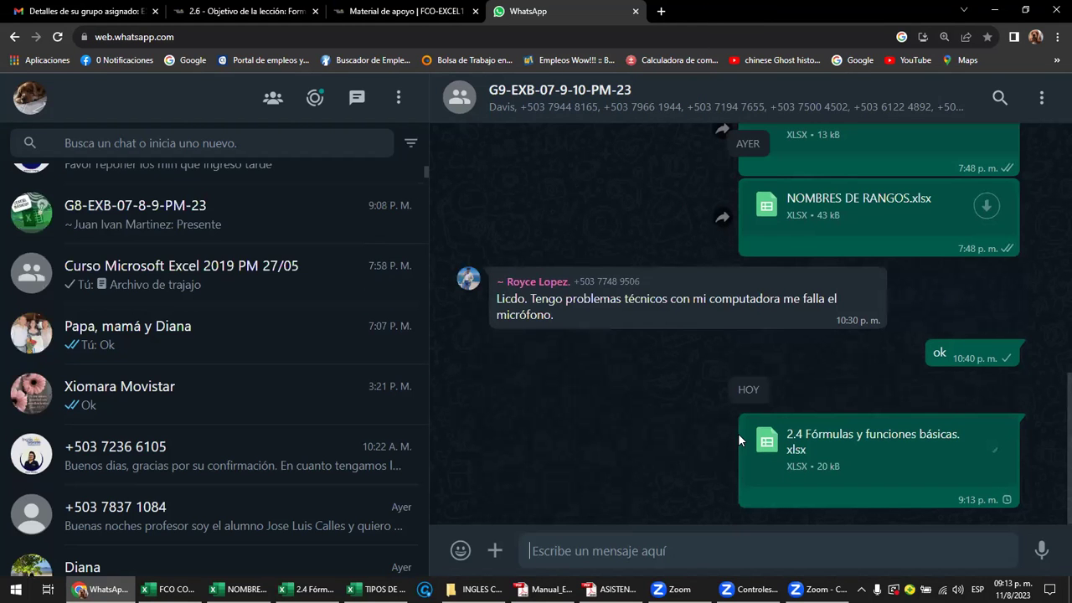
- Scroll back through the chat, check the assigned-group email, and return to the 2.6 lesson
{"action": "scroll", "coordinate": [740, 427], "scroll_direction": "up", "scroll_amount": 1}
{"action": "scroll", "coordinate": [743, 421], "scroll_direction": "up", "scroll_amount": 2}
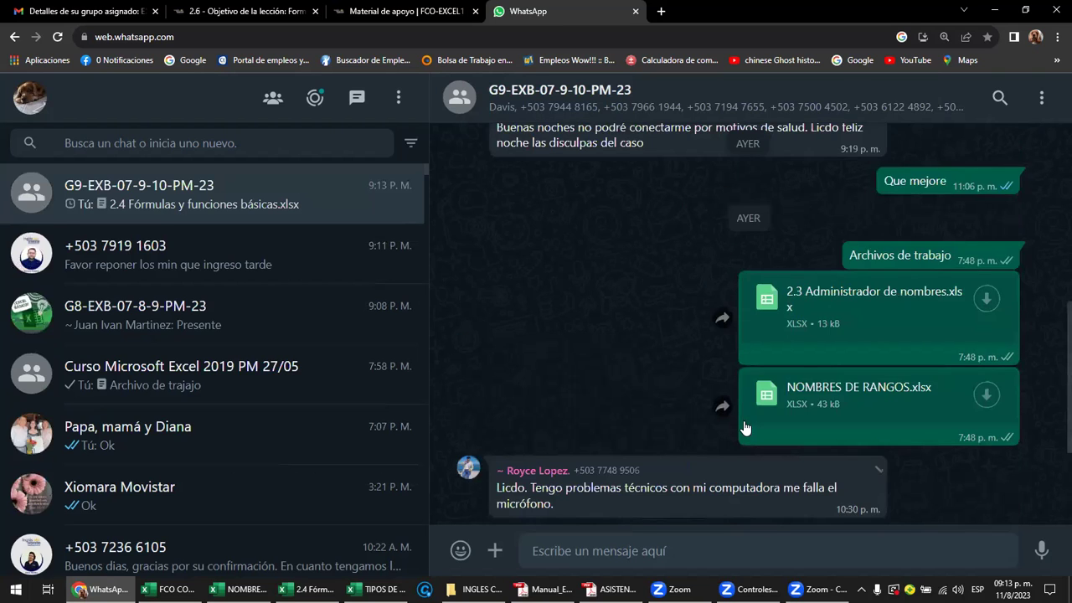
{"action": "scroll", "coordinate": [743, 427], "scroll_direction": "up", "scroll_amount": 3}
{"action": "scroll", "coordinate": [743, 420], "scroll_direction": "up", "scroll_amount": 2}
{"action": "mouse_move", "coordinate": [877, 225]}
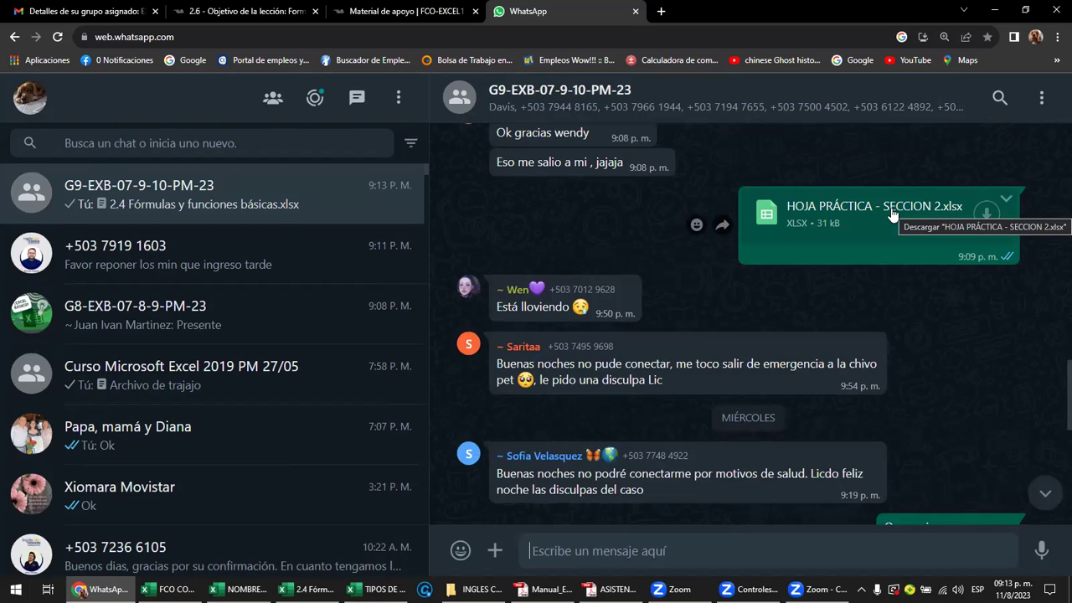
{"action": "scroll", "coordinate": [210, 360], "scroll_direction": "down", "scroll_amount": 5}
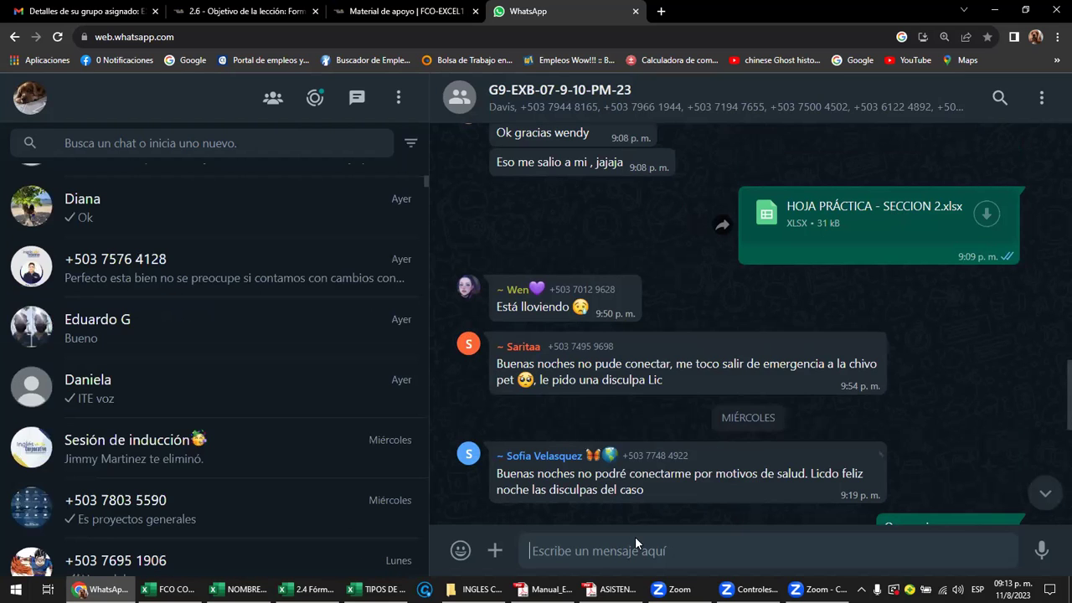
{"action": "left_click", "coordinate": [70, 16]}
{"action": "left_click", "coordinate": [243, 12]}
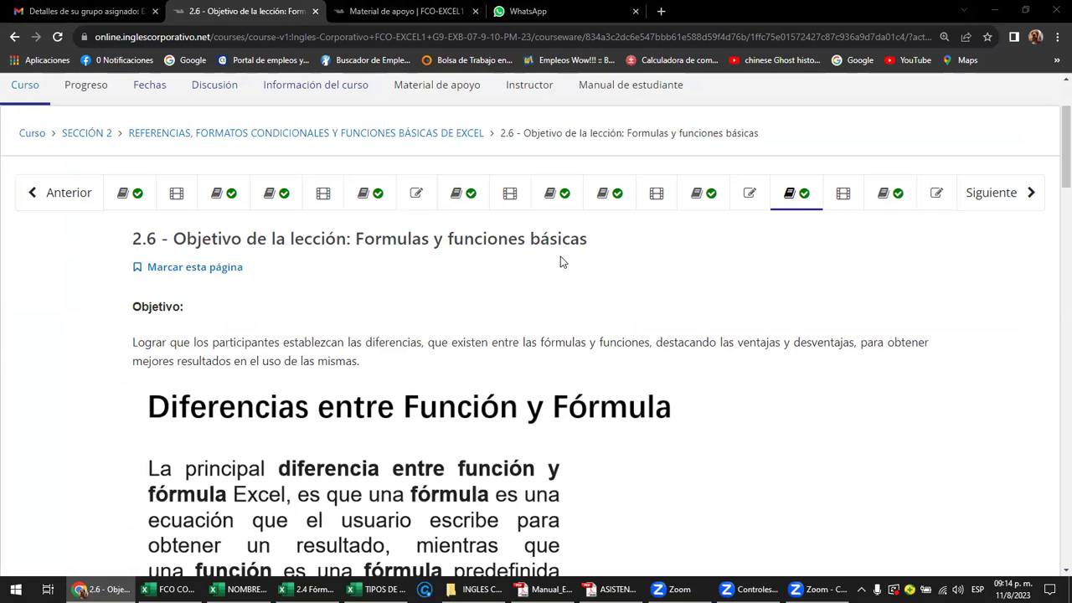
{"action": "scroll", "coordinate": [560, 258], "scroll_direction": "down", "scroll_amount": 2}
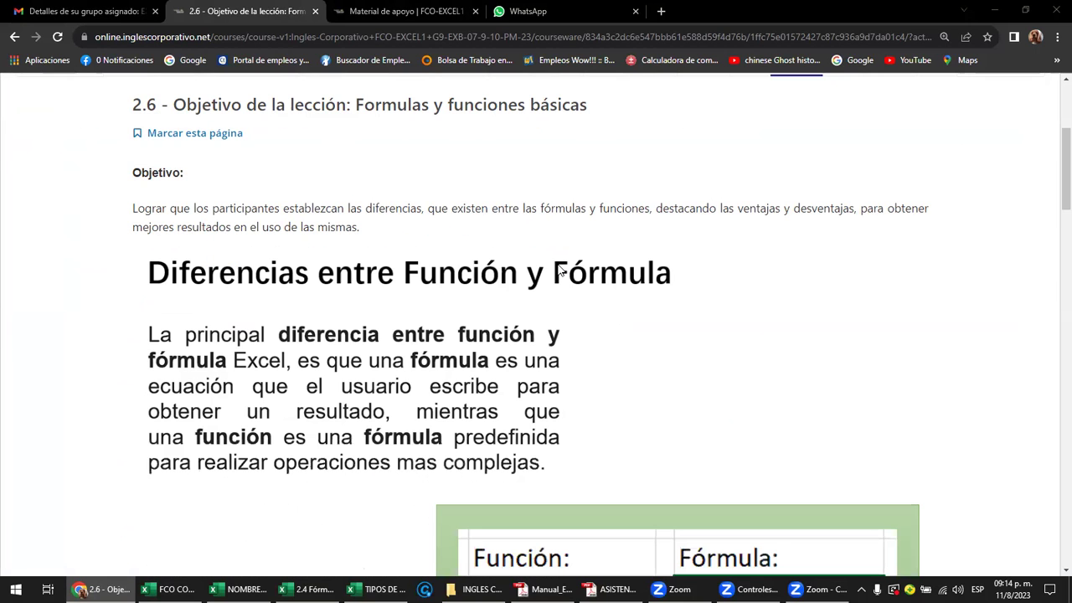
{"action": "scroll", "coordinate": [546, 345], "scroll_direction": "up", "scroll_amount": 1}
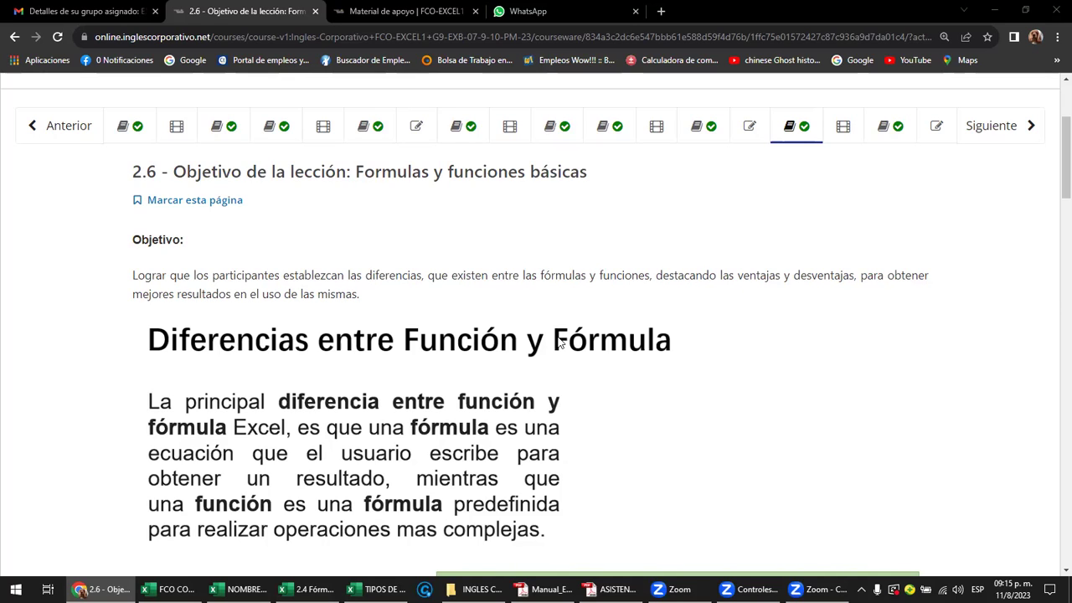
- Scroll the 2.6 lesson to the ERRORES EN LOS DATOS section after the =SUMA(B3:B6) comparison
{"action": "scroll", "coordinate": [556, 342], "scroll_direction": "down", "scroll_amount": 2}
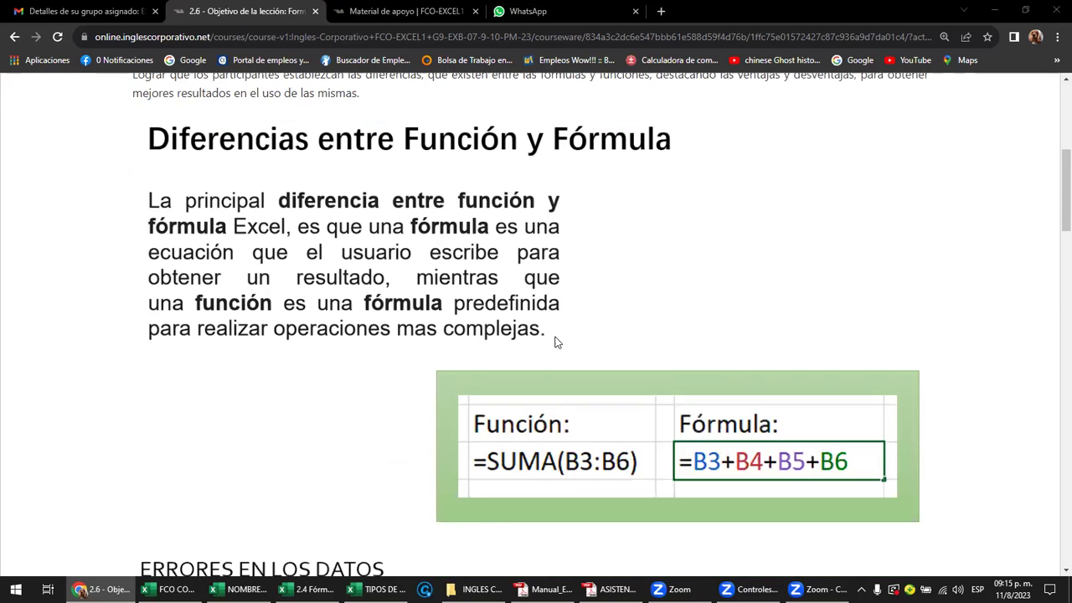
{"action": "scroll", "coordinate": [556, 343], "scroll_direction": "down", "scroll_amount": 1}
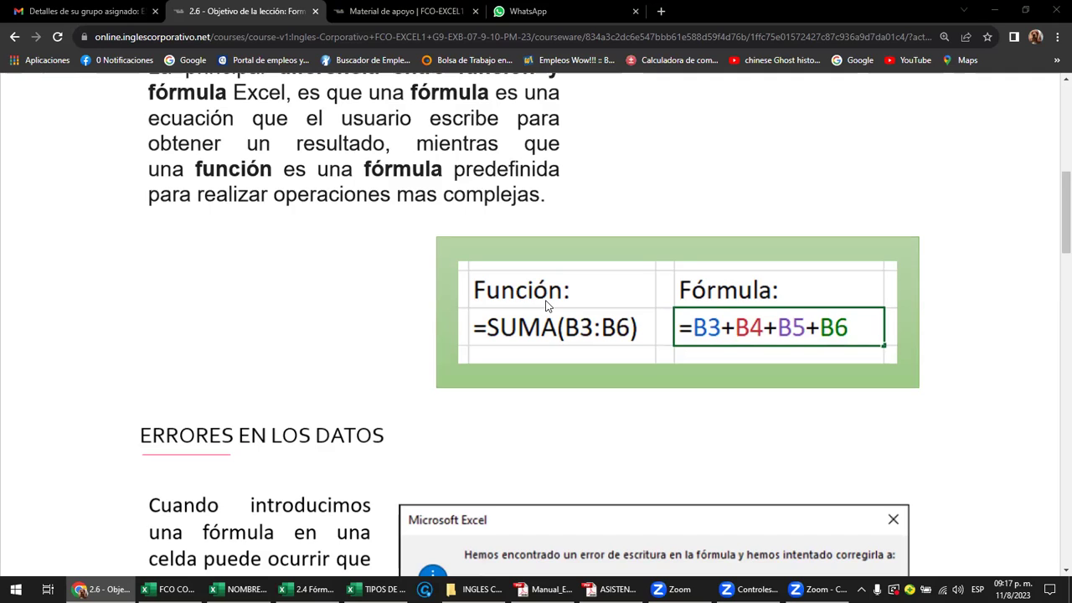
{"action": "scroll", "coordinate": [552, 308], "scroll_direction": "down", "scroll_amount": 1}
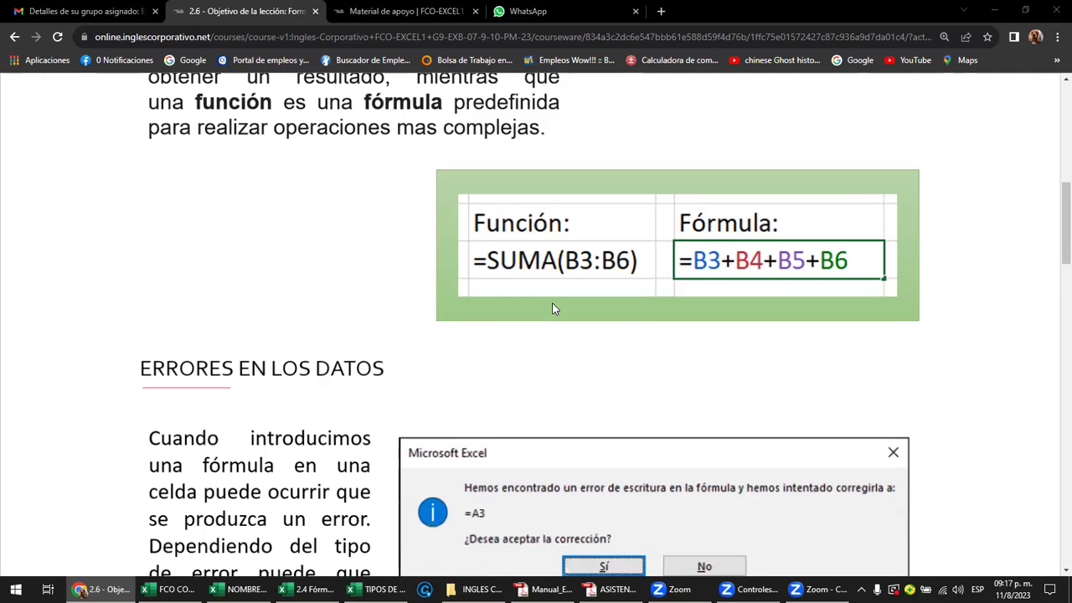
{"action": "scroll", "coordinate": [551, 308], "scroll_direction": "down", "scroll_amount": 1}
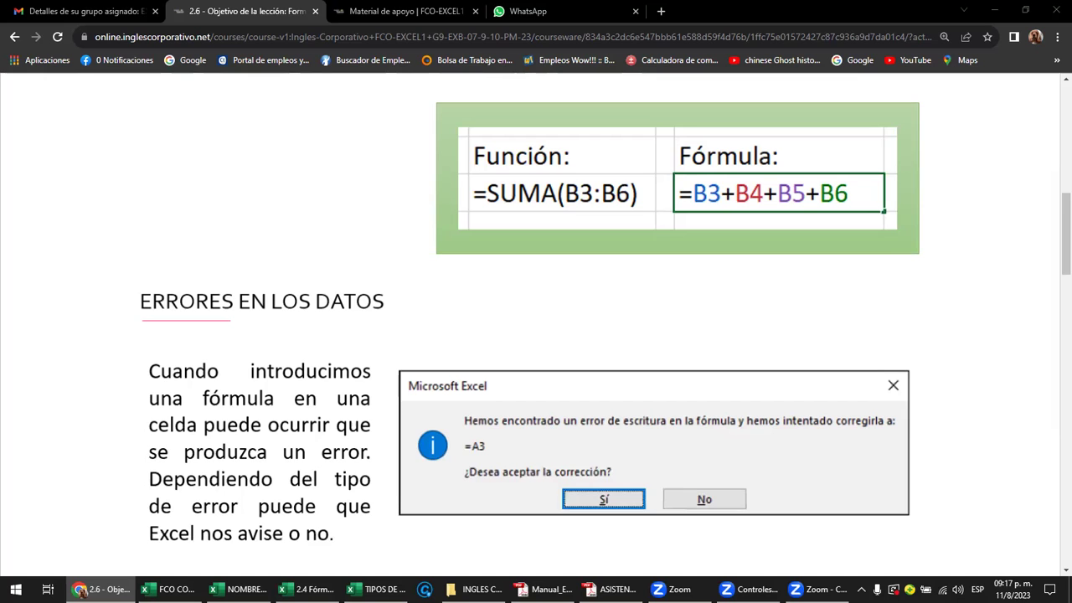
- In the 2.4 Fórmulas workbook, go to Operaciones básicas and drop down Autosuma on Fórmulas
{"action": "left_click", "coordinate": [311, 588]}
{"action": "left_click", "coordinate": [242, 309]}
{"action": "left_click", "coordinate": [118, 551]}
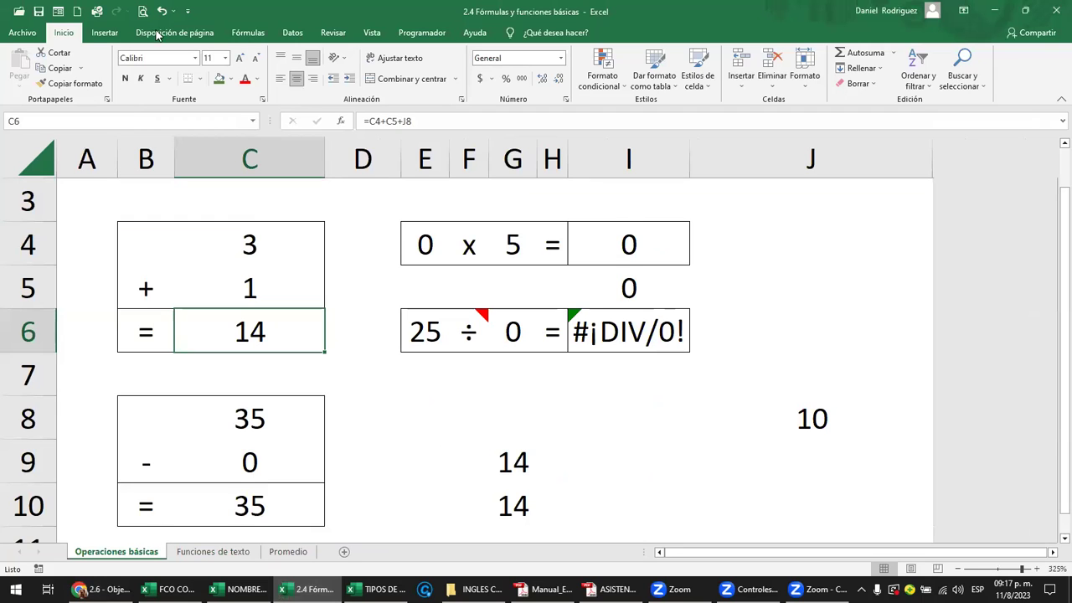
{"action": "left_click", "coordinate": [251, 35]}
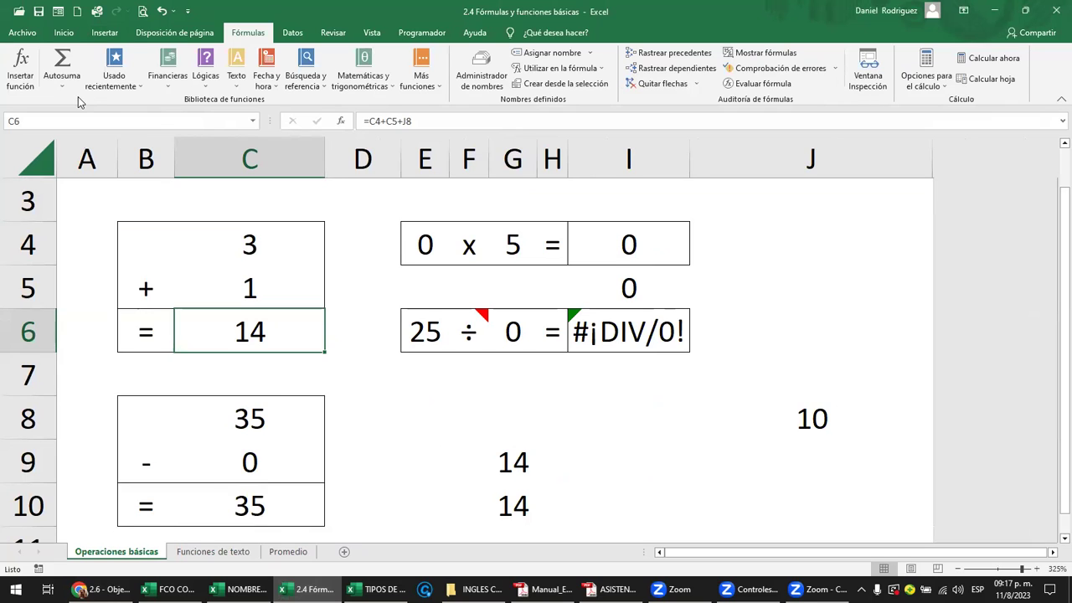
{"action": "left_click", "coordinate": [63, 87]}
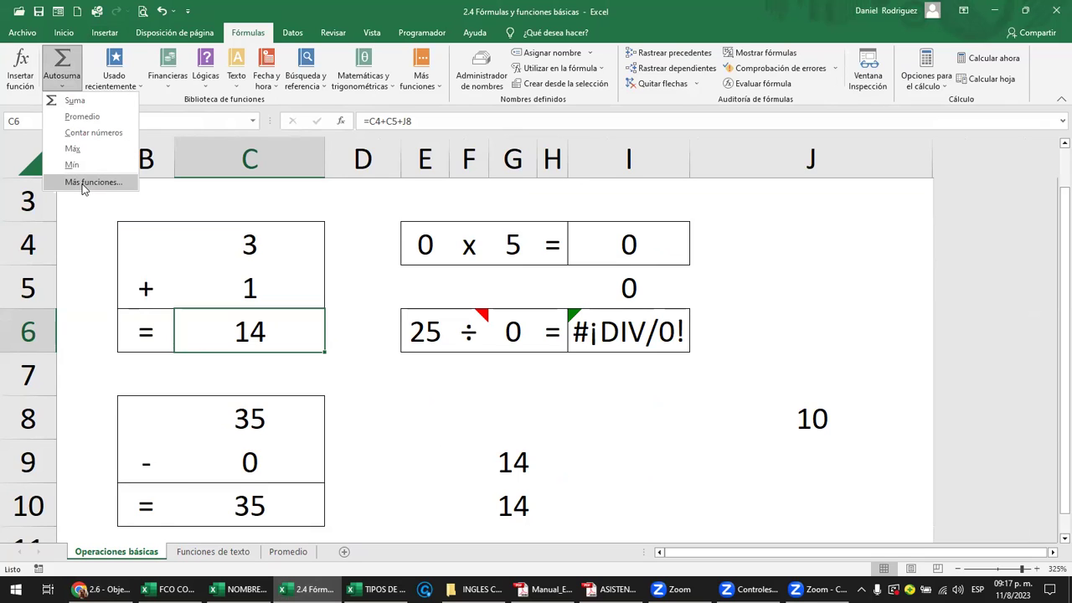
{"action": "left_click", "coordinate": [81, 181]}
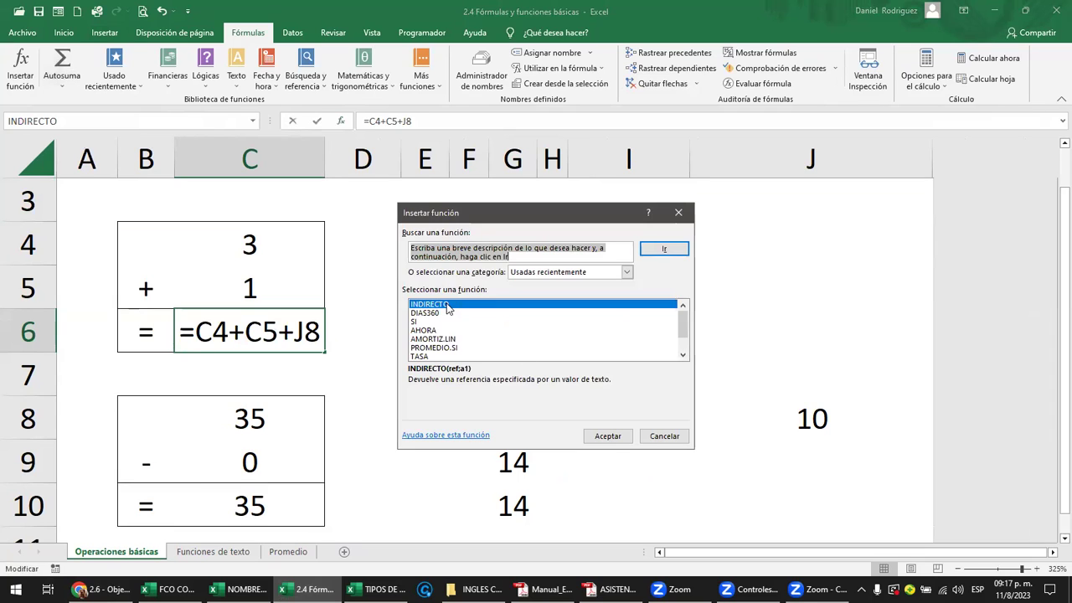
{"action": "left_click", "coordinate": [625, 272]}
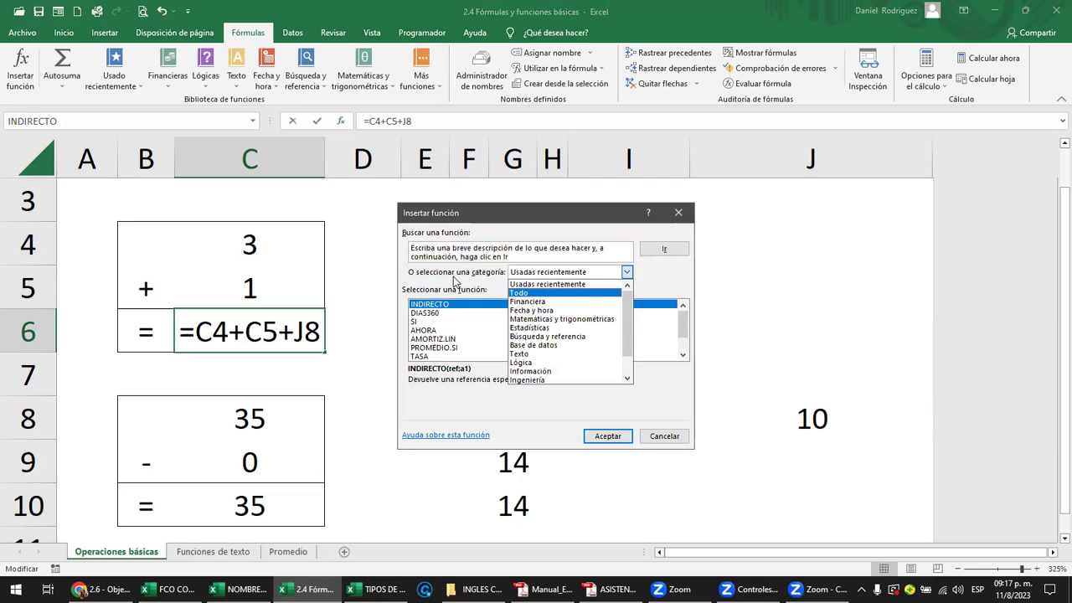
{"action": "left_click", "coordinate": [519, 293]}
{"action": "mouse_move", "coordinate": [682, 323]}
{"action": "left_mouse_down"}
{"action": "mouse_move", "coordinate": [681, 332]}
{"action": "mouse_move", "coordinate": [683, 316]}
{"action": "left_mouse_up"}
{"action": "left_click", "coordinate": [626, 303]}
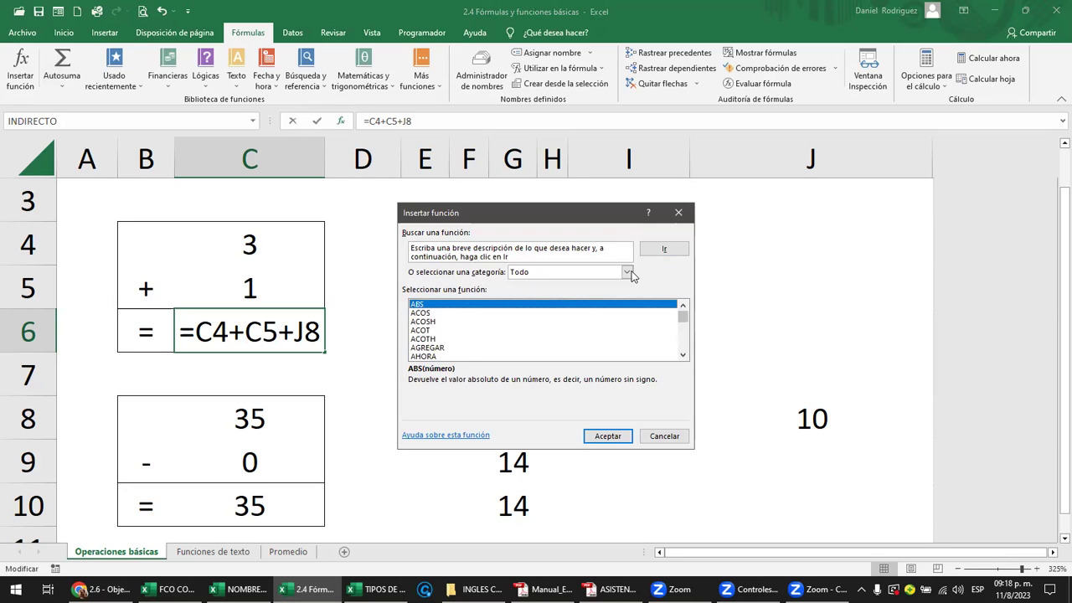
{"action": "left_click", "coordinate": [676, 214]}
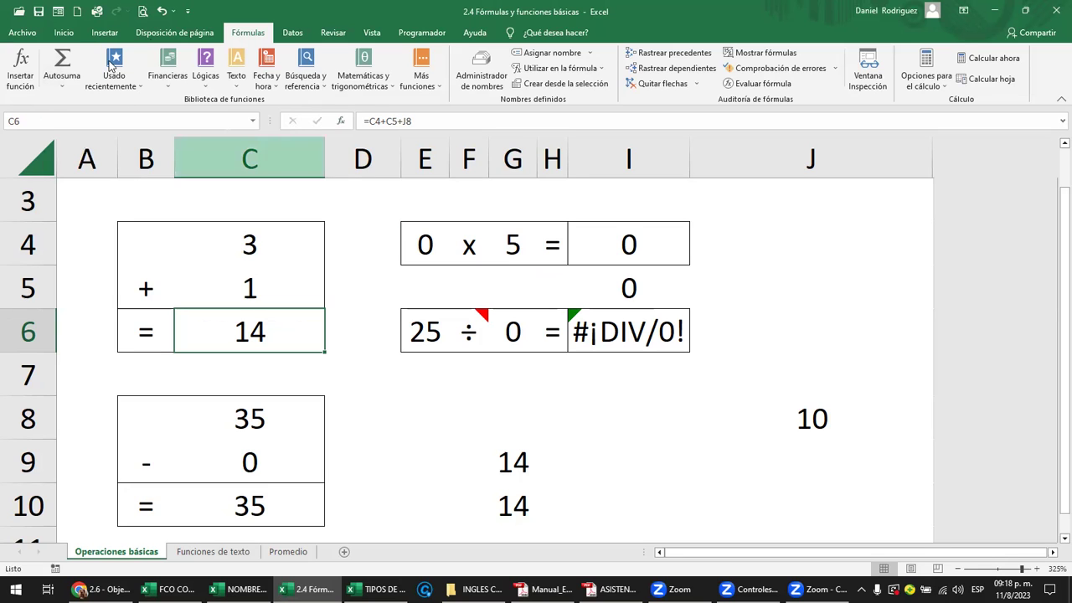
{"action": "left_click", "coordinate": [171, 88]}
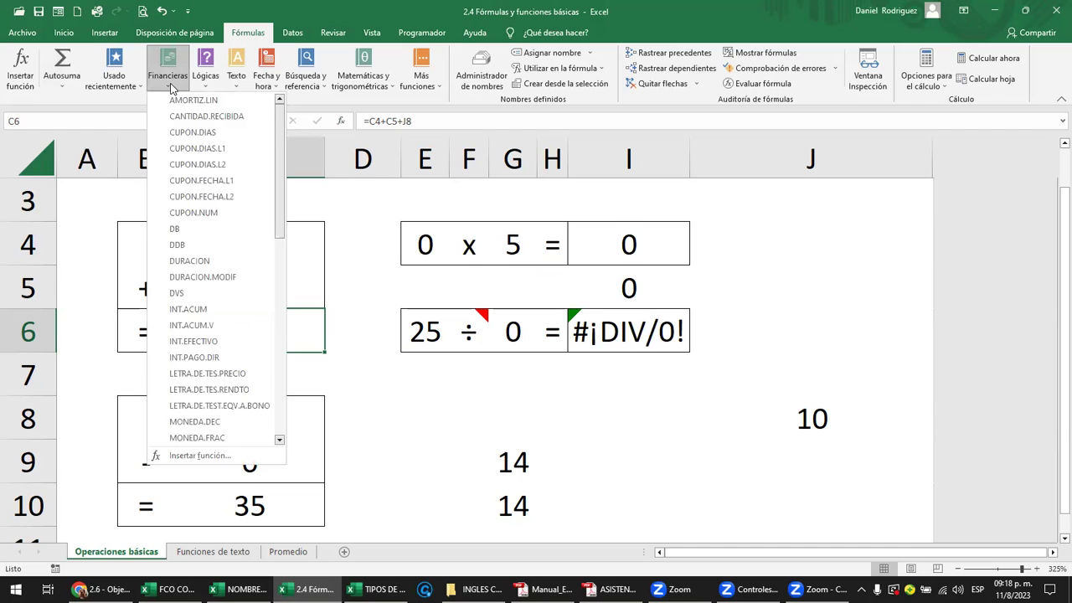
{"action": "scroll", "coordinate": [272, 185], "scroll_direction": "down", "scroll_amount": 3}
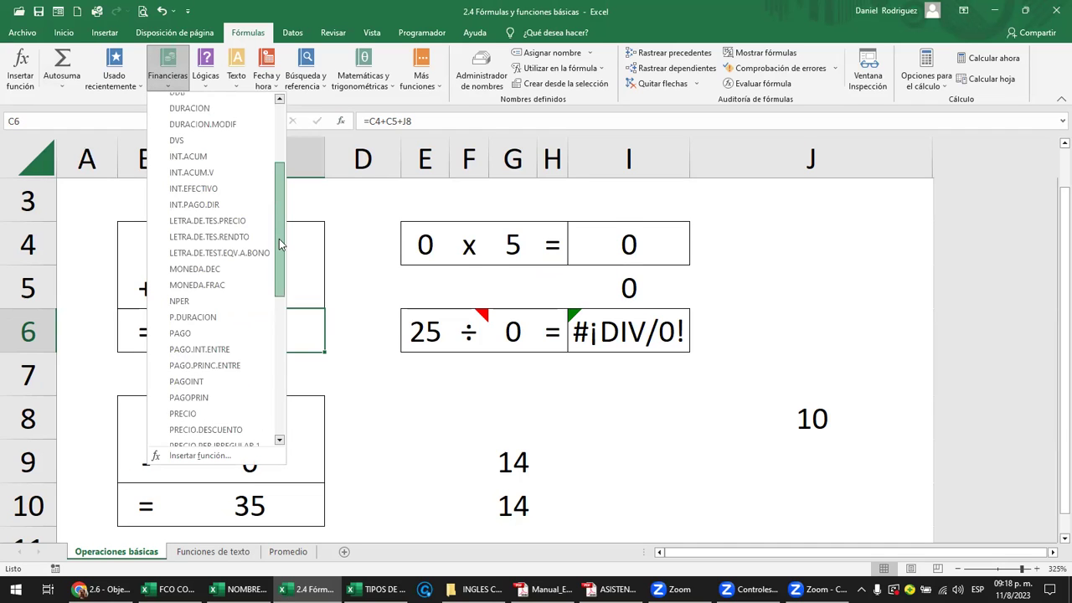
{"action": "scroll", "coordinate": [279, 239], "scroll_direction": "down", "scroll_amount": 4}
{"action": "scroll", "coordinate": [280, 318], "scroll_direction": "down", "scroll_amount": 3}
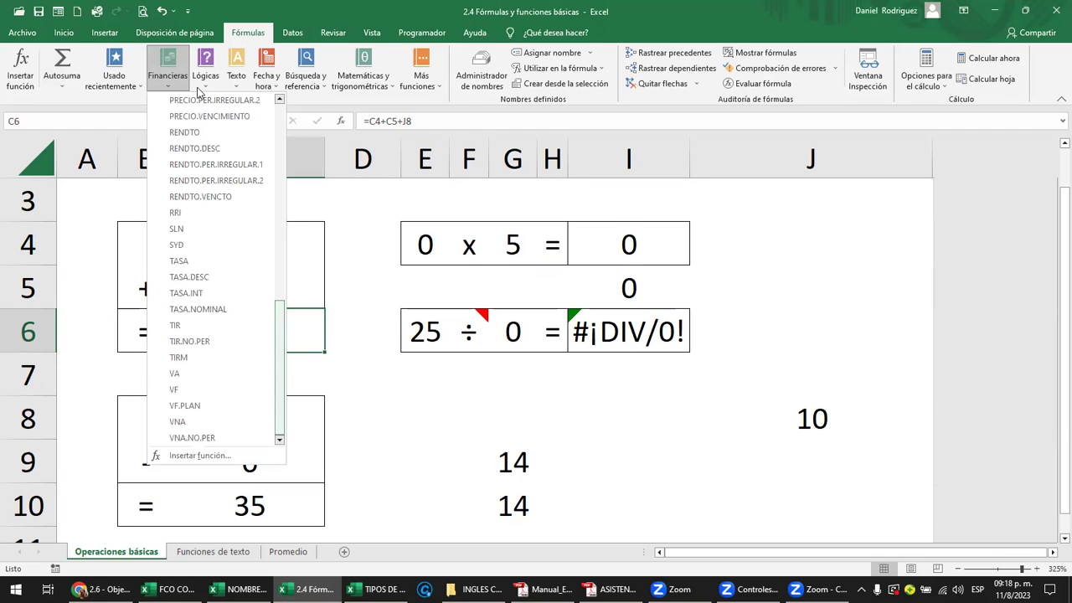
{"action": "left_click", "coordinate": [205, 84]}
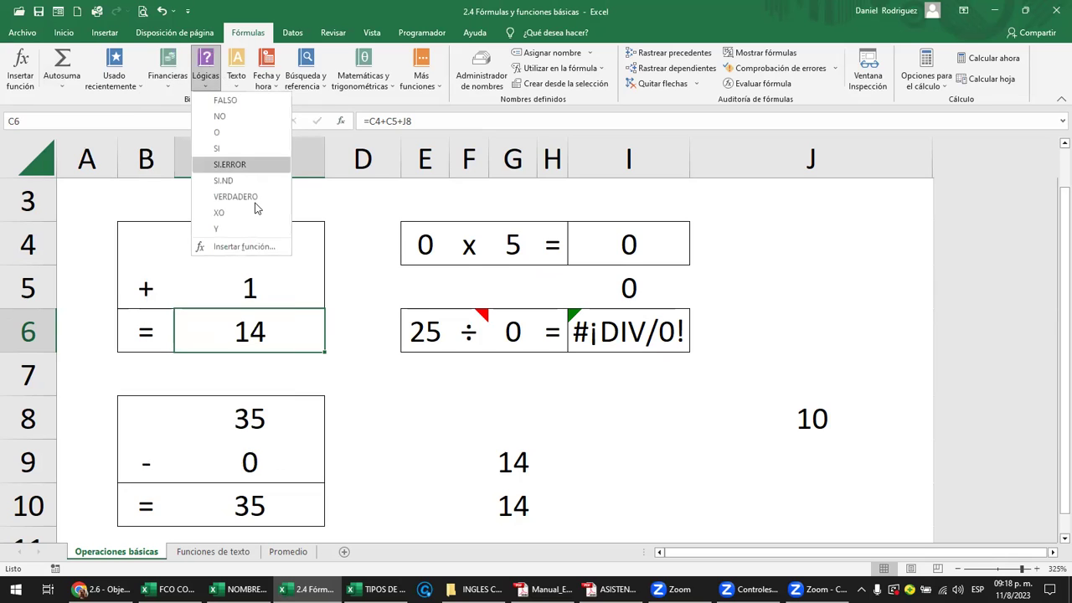
{"action": "left_click", "coordinate": [237, 91]}
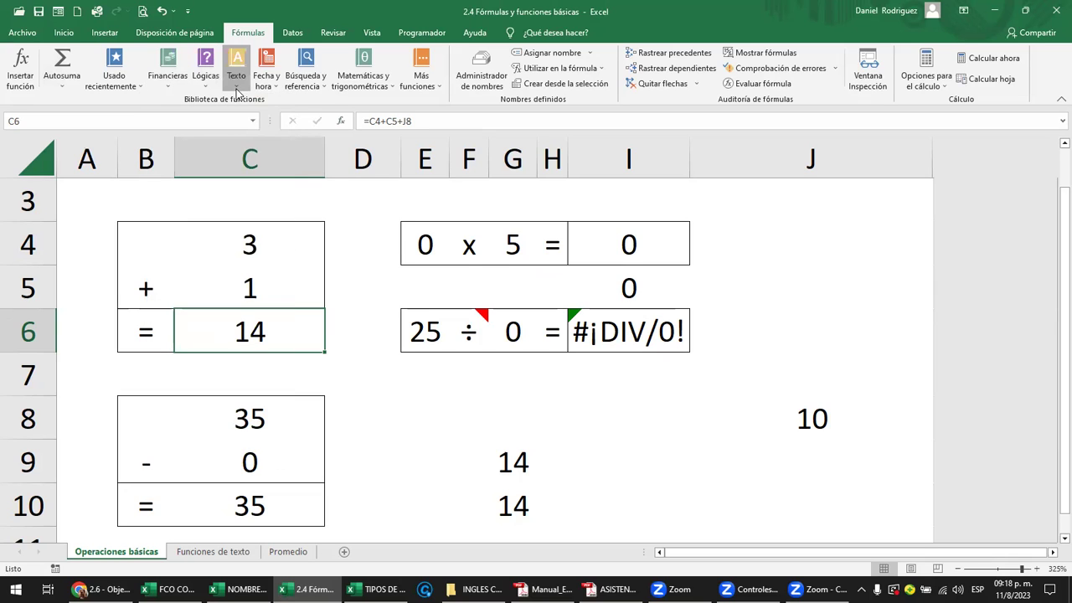
{"action": "left_click", "coordinate": [237, 84]}
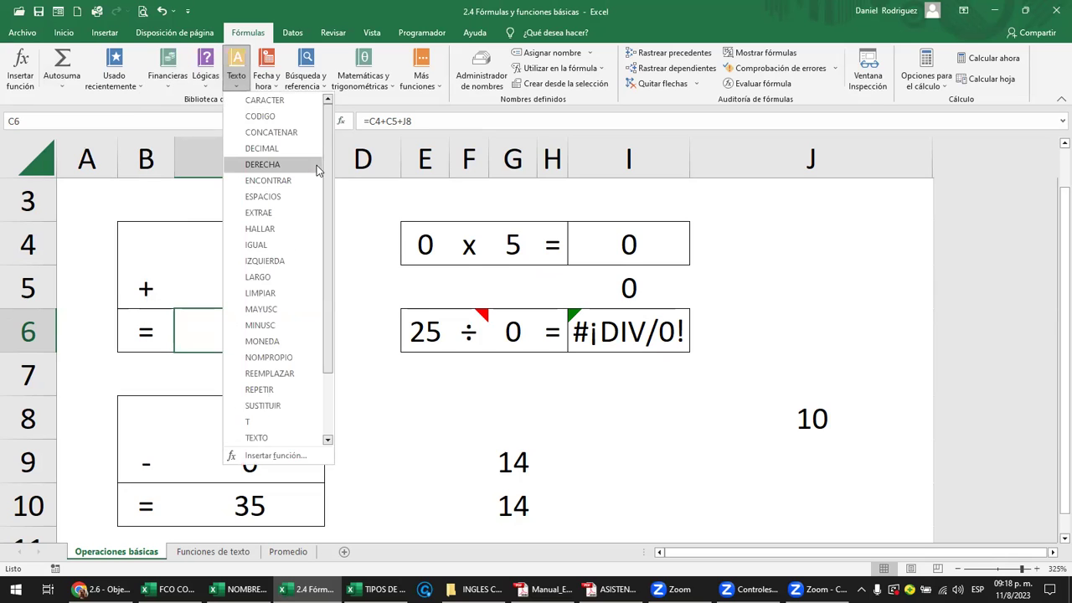
{"action": "left_click", "coordinate": [282, 88]}
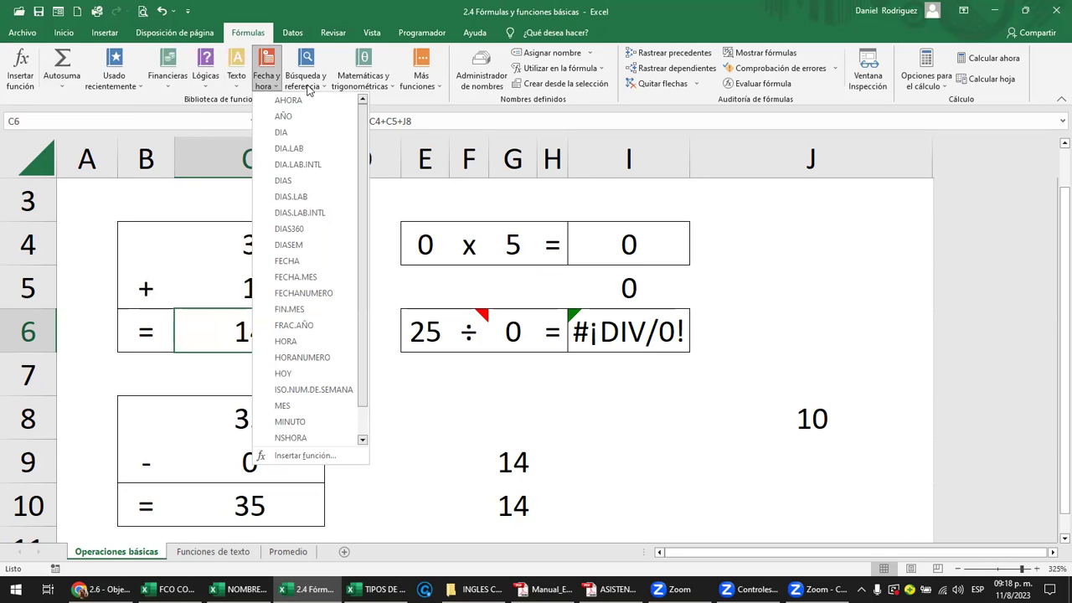
{"action": "left_click", "coordinate": [319, 91]}
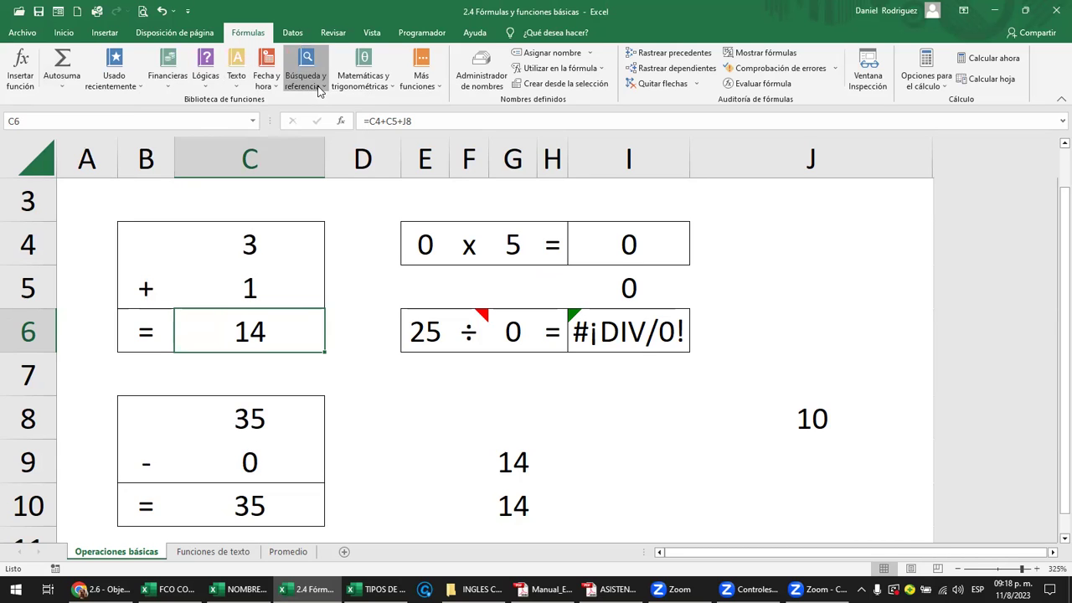
{"action": "left_click", "coordinate": [319, 91]}
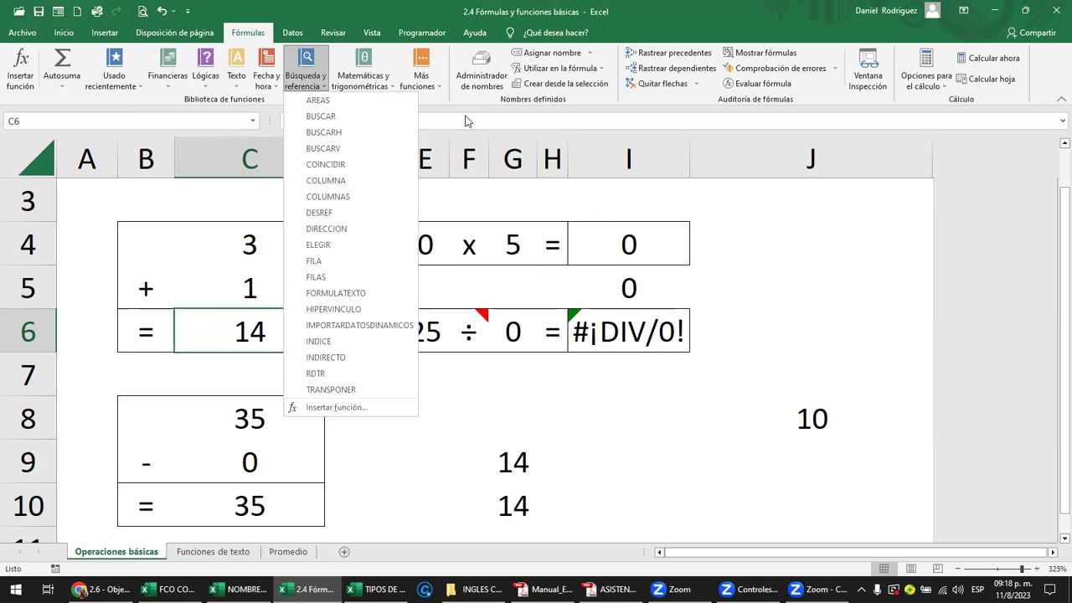
{"action": "left_click", "coordinate": [466, 115]}
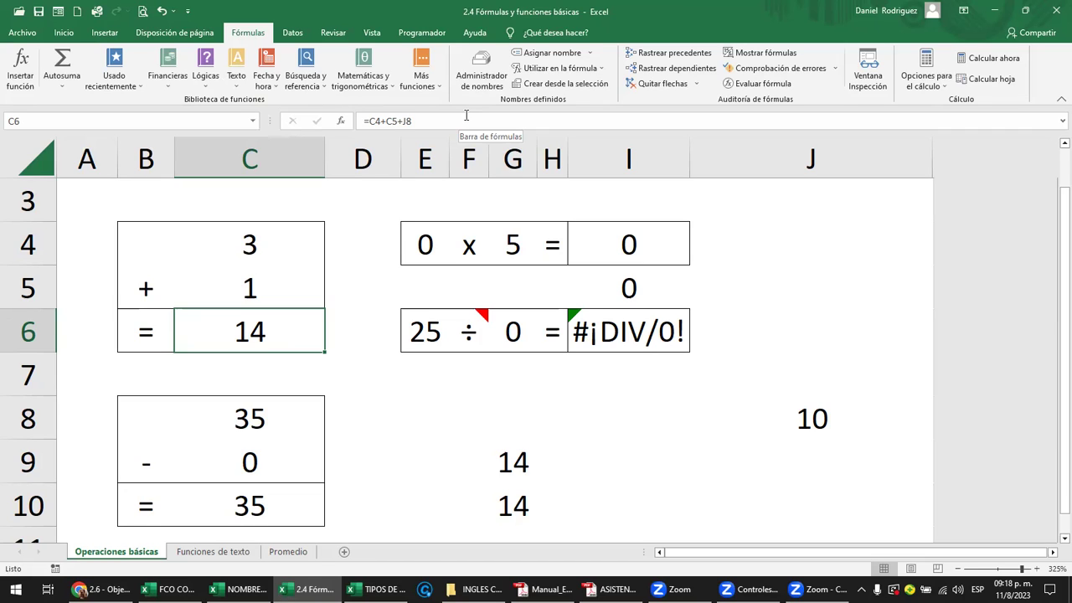
- Delete the #¡DIV/0! in I6, the stray 10 in J8, and the G9 and G10 results
{"action": "left_click", "coordinate": [638, 355]}
{"action": "key", "text": "Delete"}
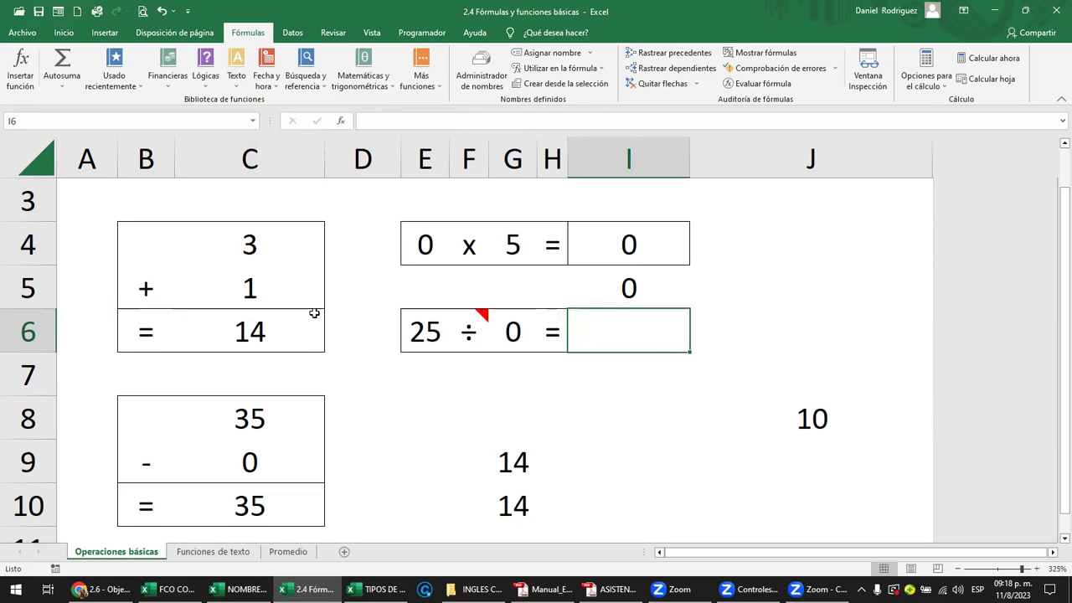
{"action": "left_click", "coordinate": [314, 313]}
{"action": "left_click", "coordinate": [821, 417]}
{"action": "key", "text": "Delete"}
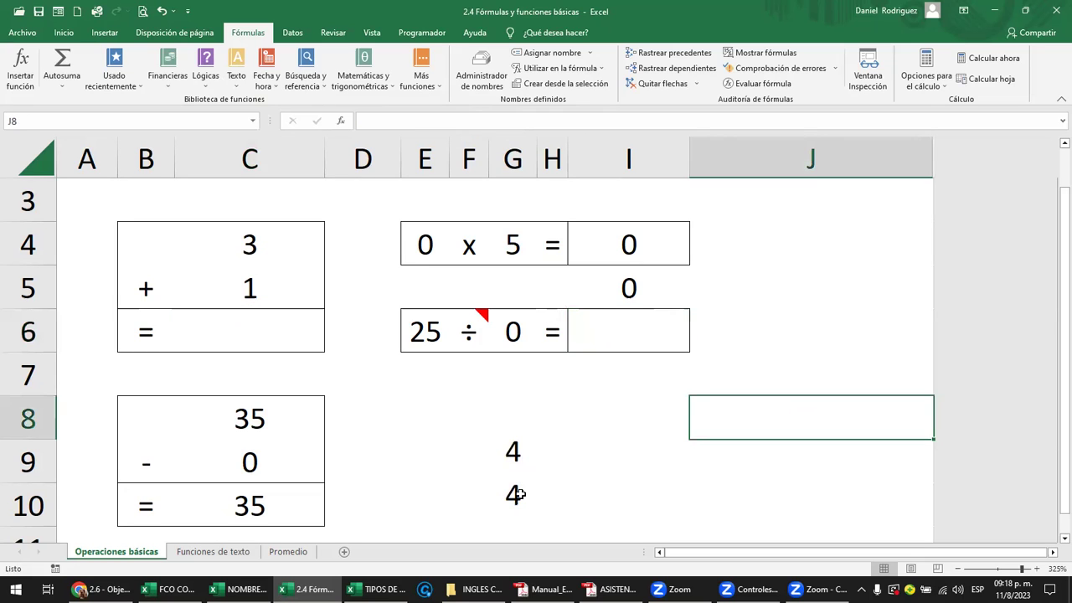
{"action": "left_click", "coordinate": [511, 477]}
{"action": "key", "text": "Delete"}
{"action": "left_click", "coordinate": [505, 496]}
{"action": "key", "text": "Delete"}
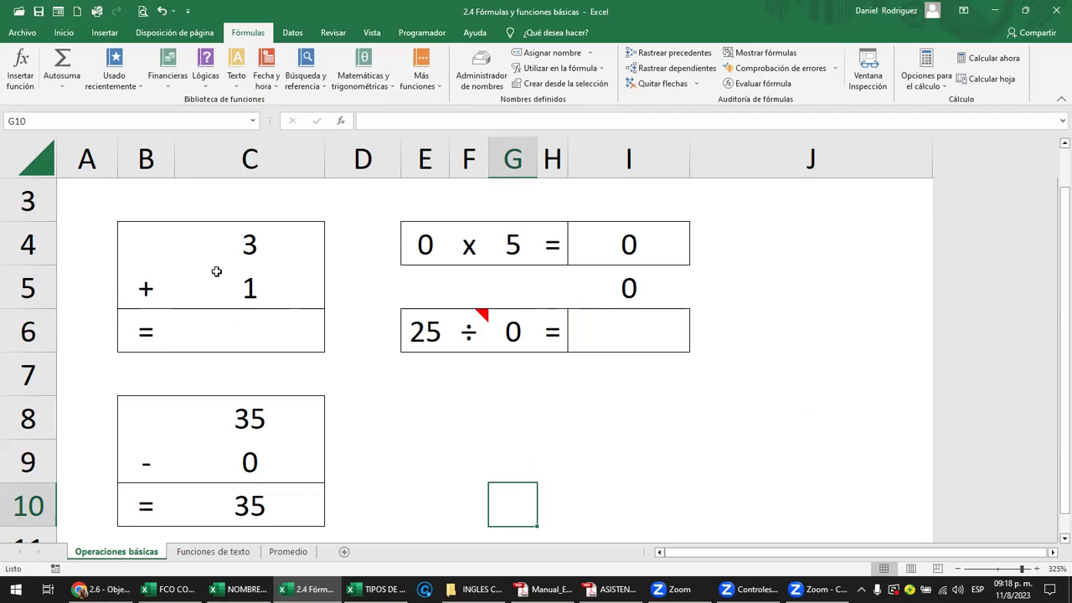
- Inspect the operator signs in B5, F4, F6 (with its note) and B9
{"action": "left_click", "coordinate": [146, 288]}
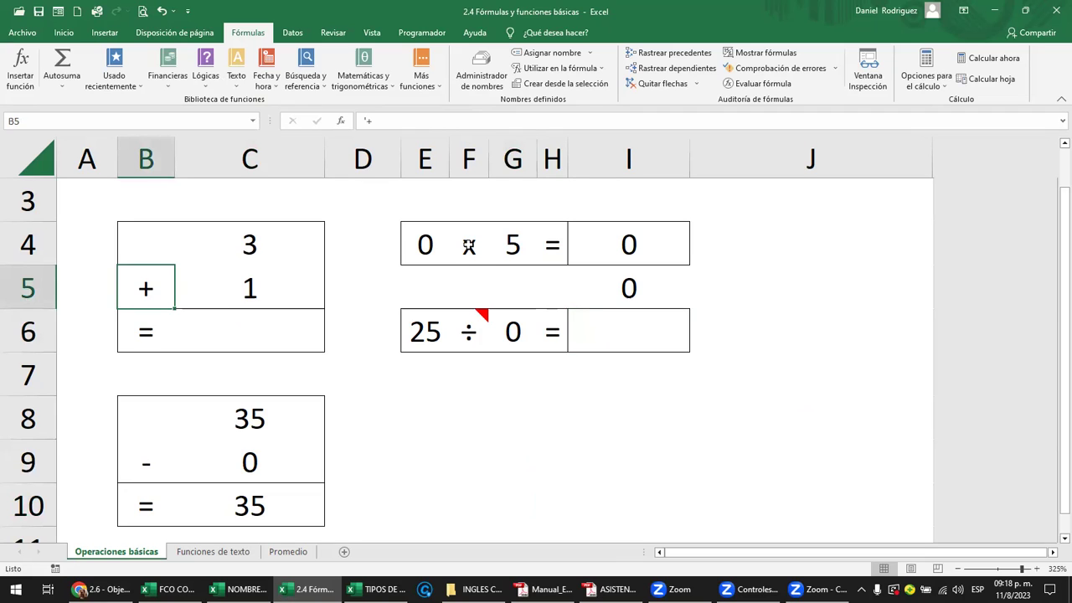
{"action": "left_click", "coordinate": [469, 253]}
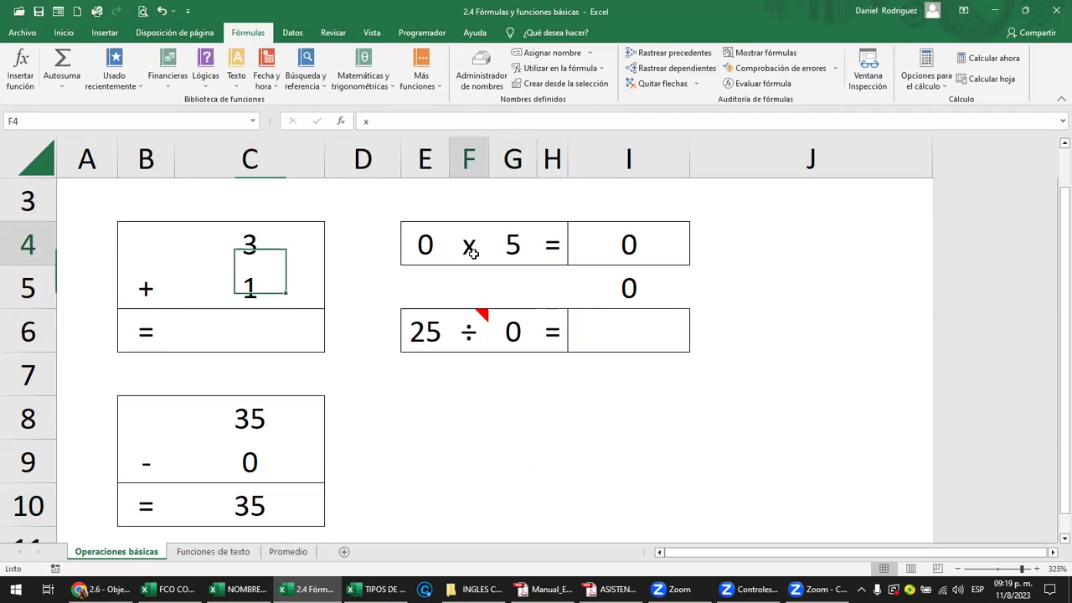
{"action": "left_click", "coordinate": [468, 333]}
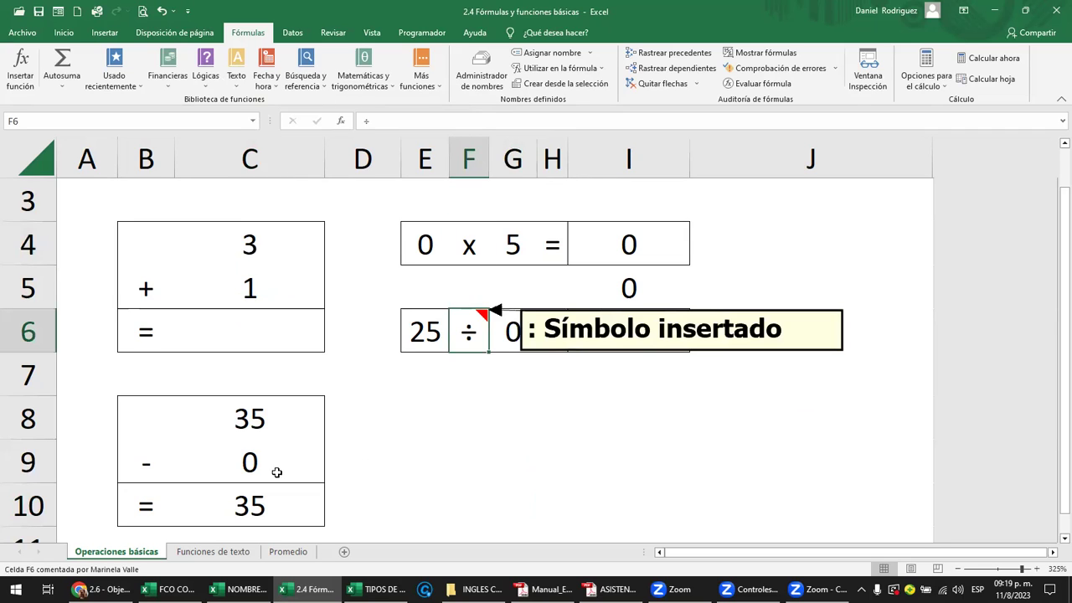
{"action": "left_click", "coordinate": [146, 464]}
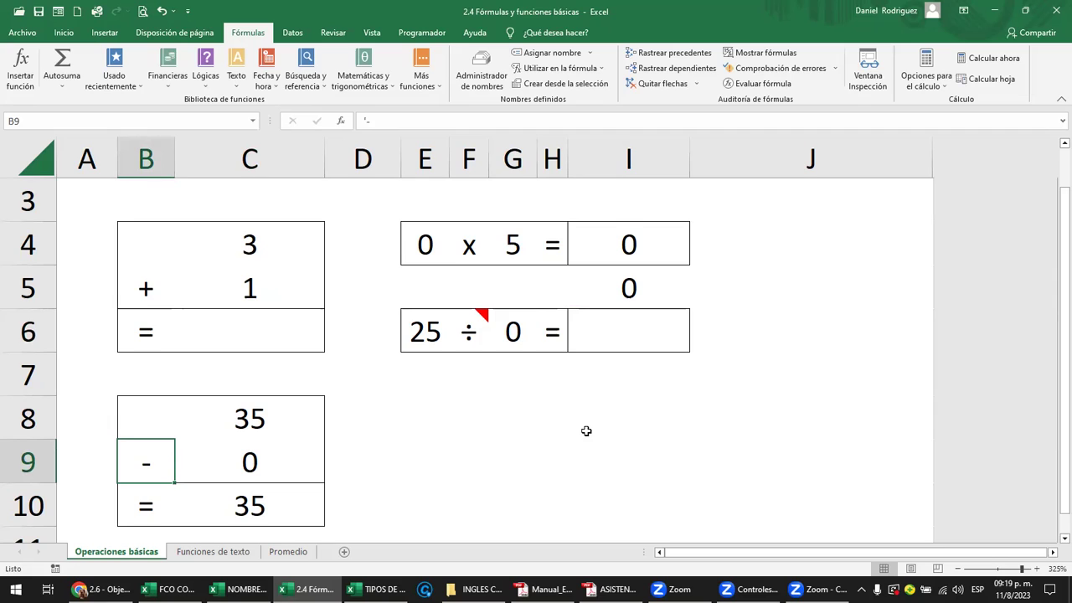
- Review the addends C4 and C5 and the empty result cell C6
{"action": "left_click", "coordinate": [260, 332]}
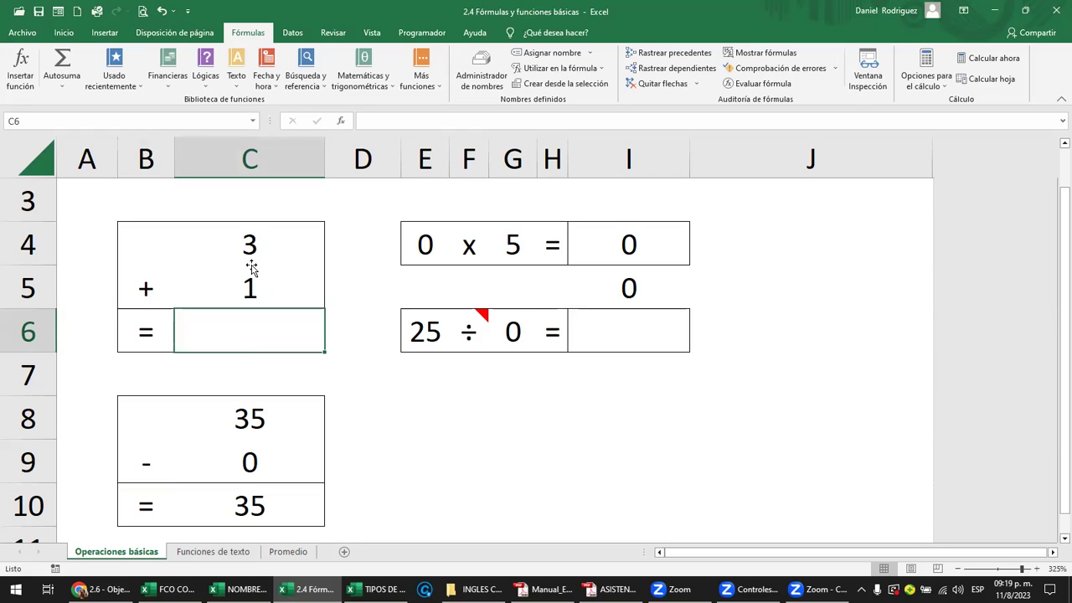
{"action": "left_click", "coordinate": [253, 269]}
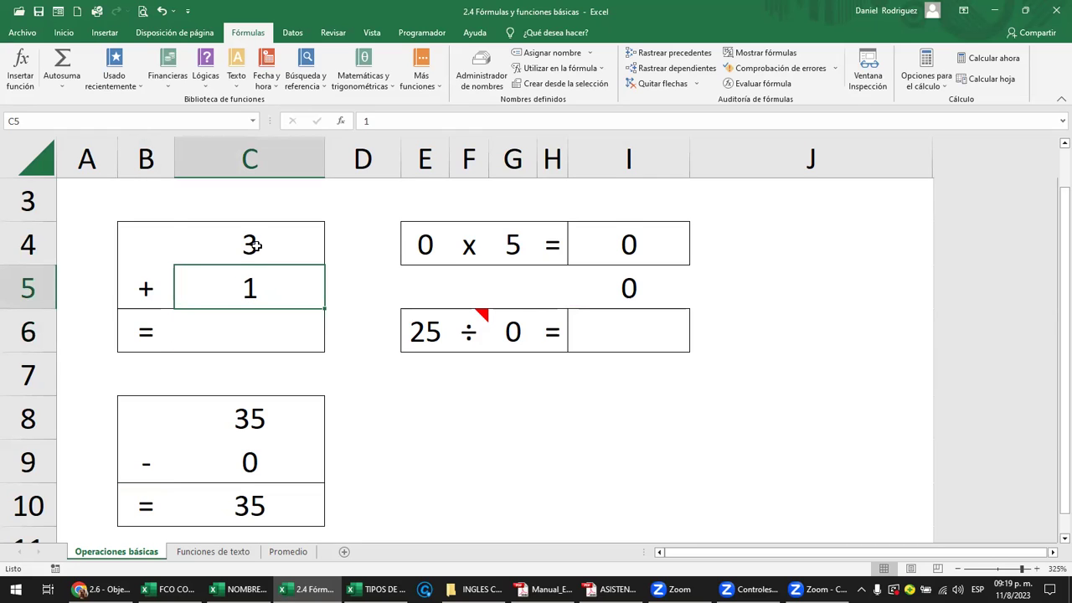
{"action": "left_click", "coordinate": [256, 244]}
{"action": "left_click", "coordinate": [30, 122]}
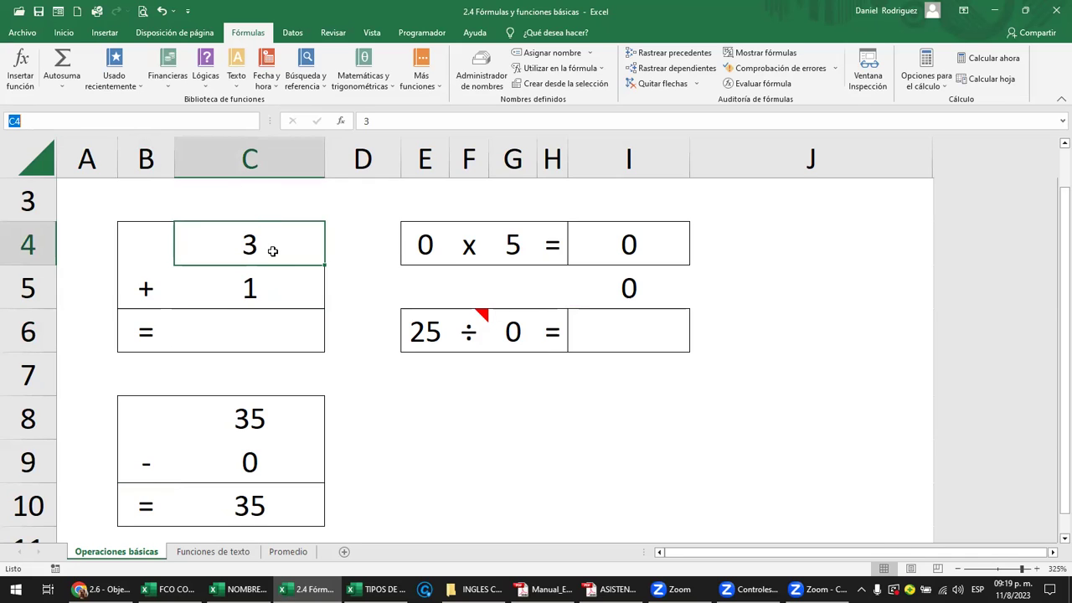
{"action": "left_click", "coordinate": [241, 290]}
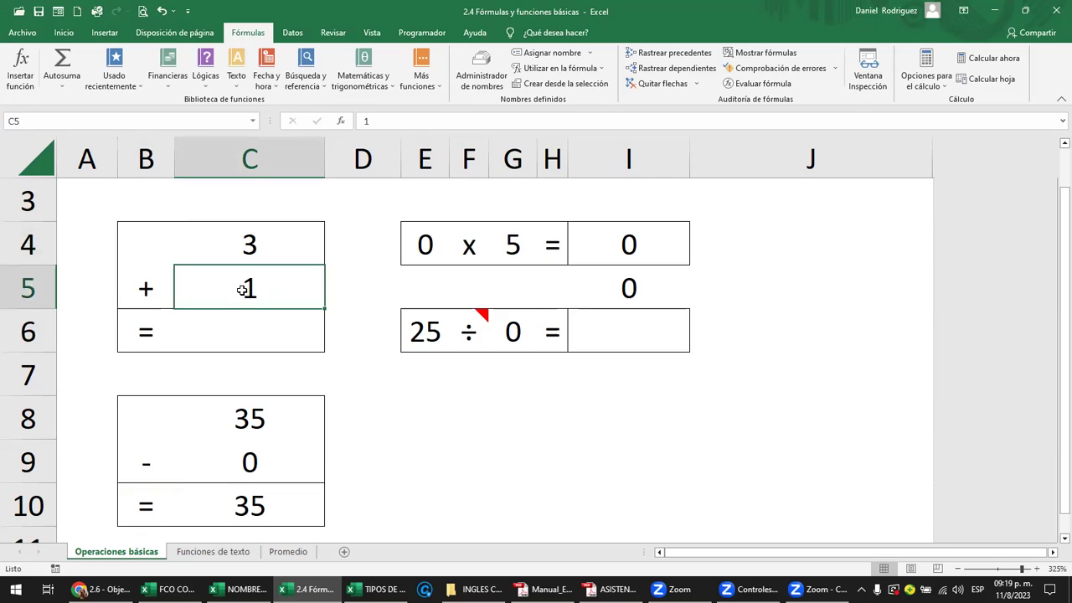
{"action": "left_click", "coordinate": [243, 335]}
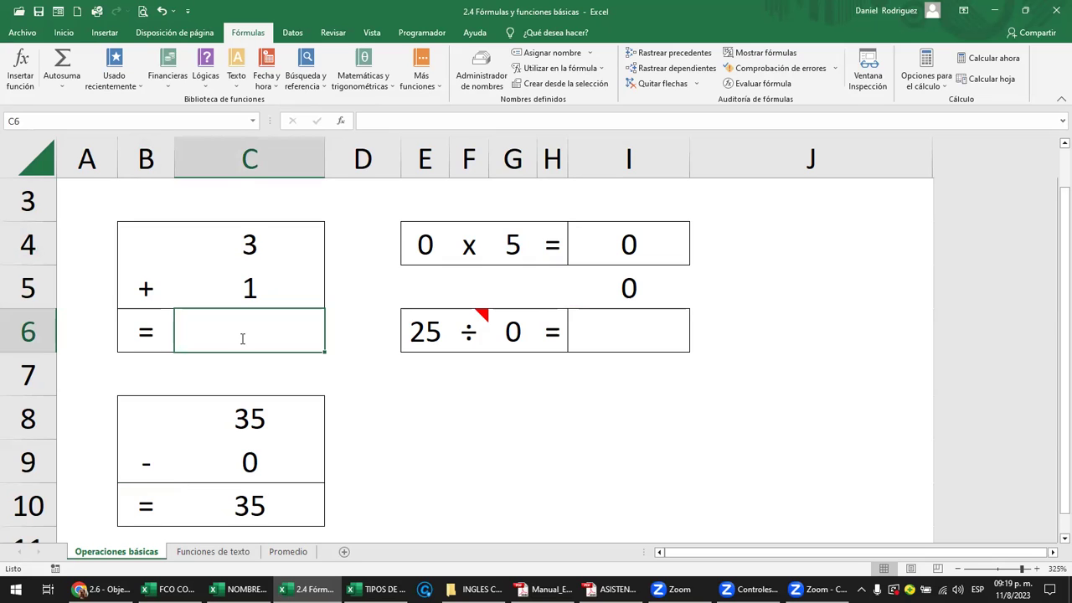
- Enter 3+1 in C6 and colour the equals sign in B6 red
{"action": "double_click", "coordinate": [243, 339]}
{"action": "type", "text": "3+"}
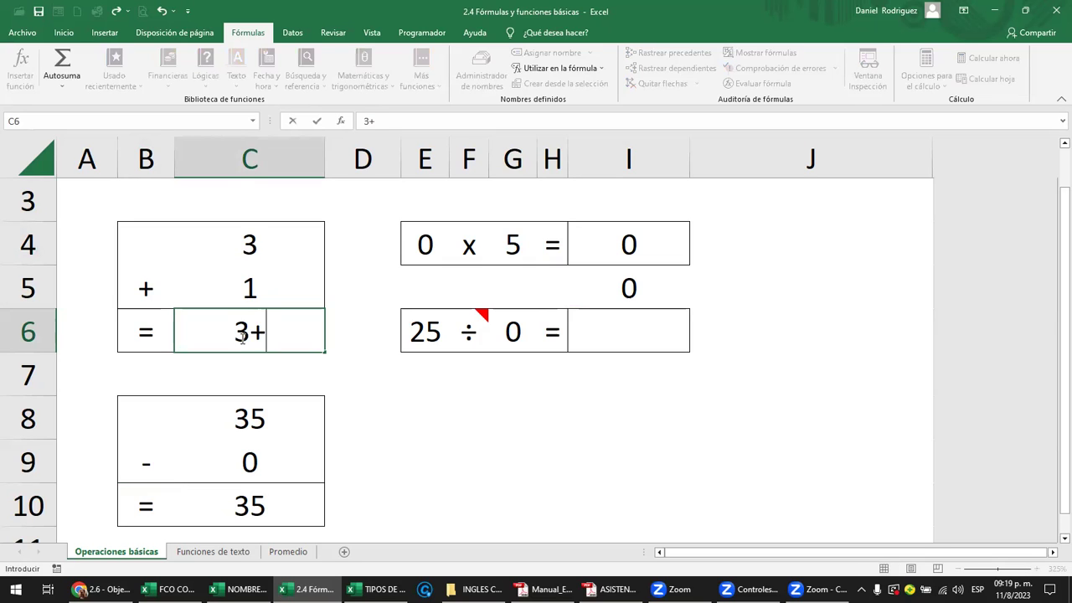
{"action": "type", "text": "1"}
{"action": "key", "text": "ctrl+Return"}
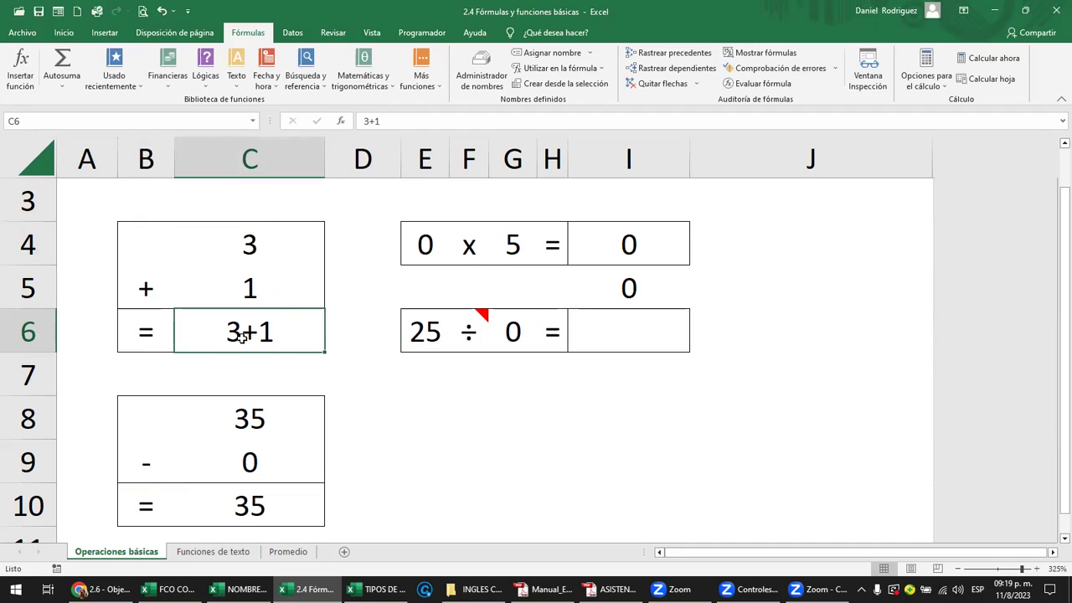
{"action": "key", "text": "Left"}
{"action": "key", "text": "Left"}
{"action": "key", "text": "Right"}
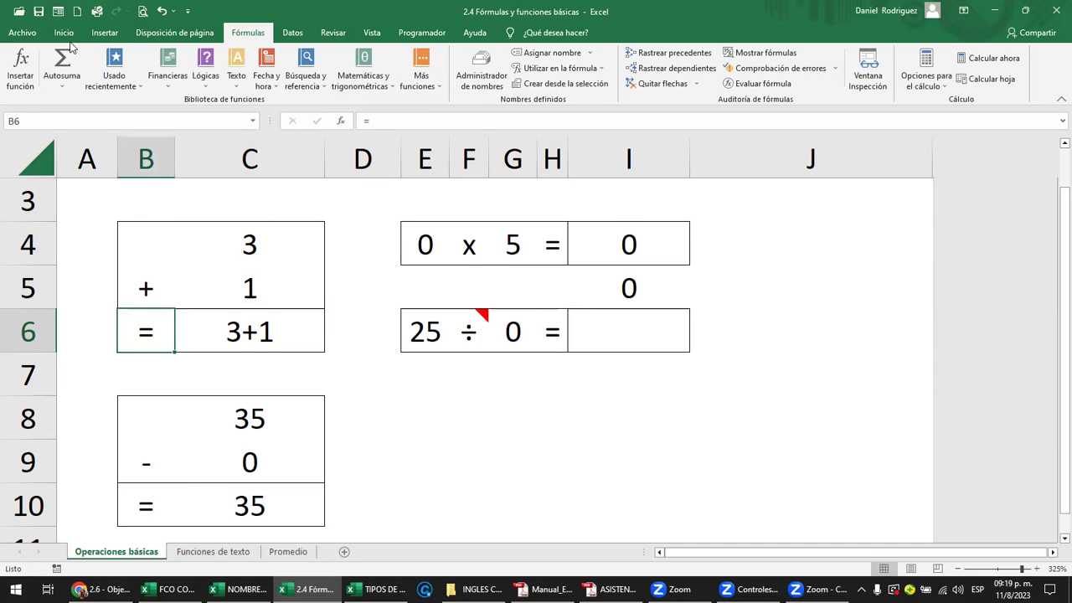
{"action": "scroll", "coordinate": [268, 83], "scroll_direction": "up", "scroll_amount": 3}
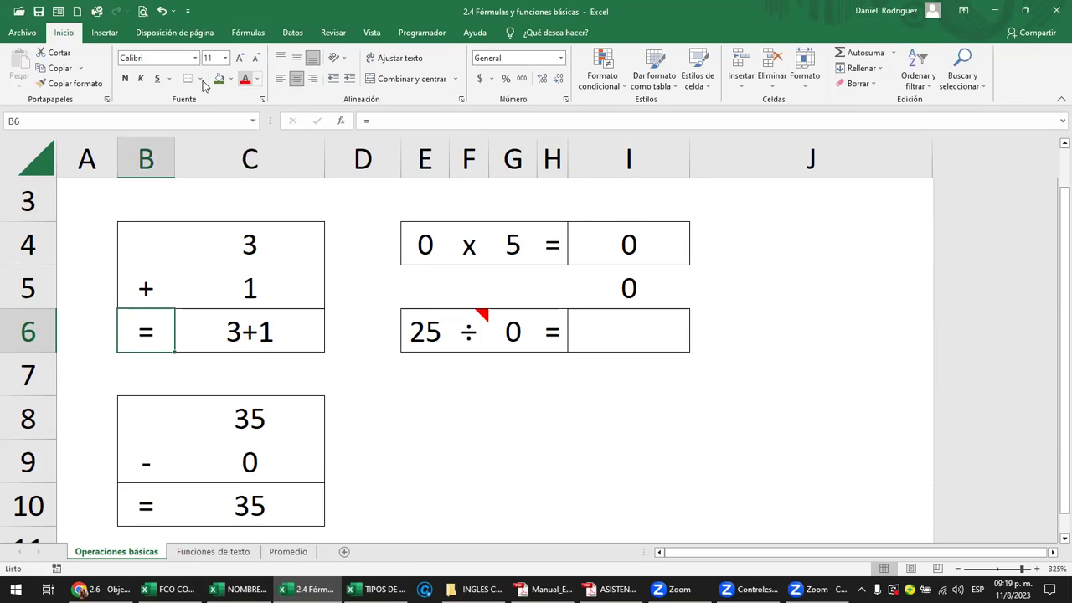
{"action": "left_click", "coordinate": [246, 80]}
- Turn C6 into the formula =3+1 so it shows 4
{"action": "left_click", "coordinate": [310, 341]}
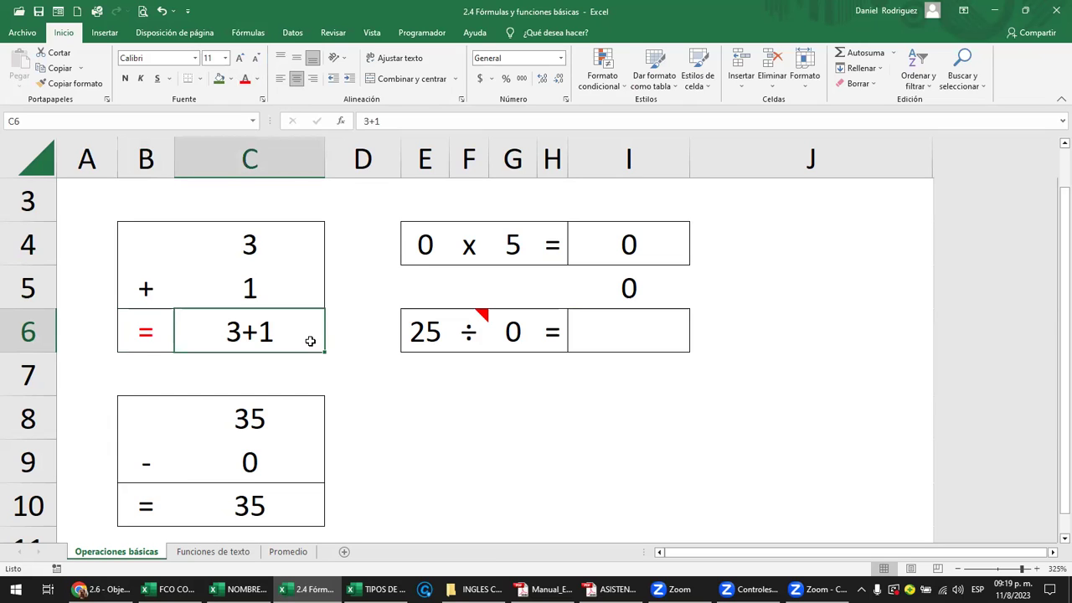
{"action": "double_click", "coordinate": [310, 340]}
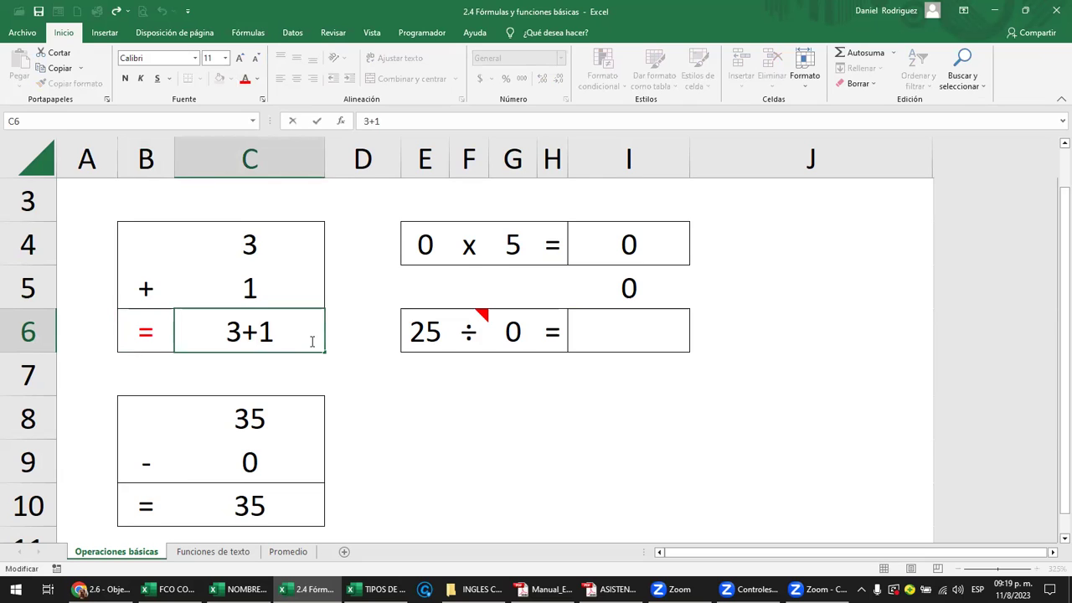
{"action": "type", "text": "="}
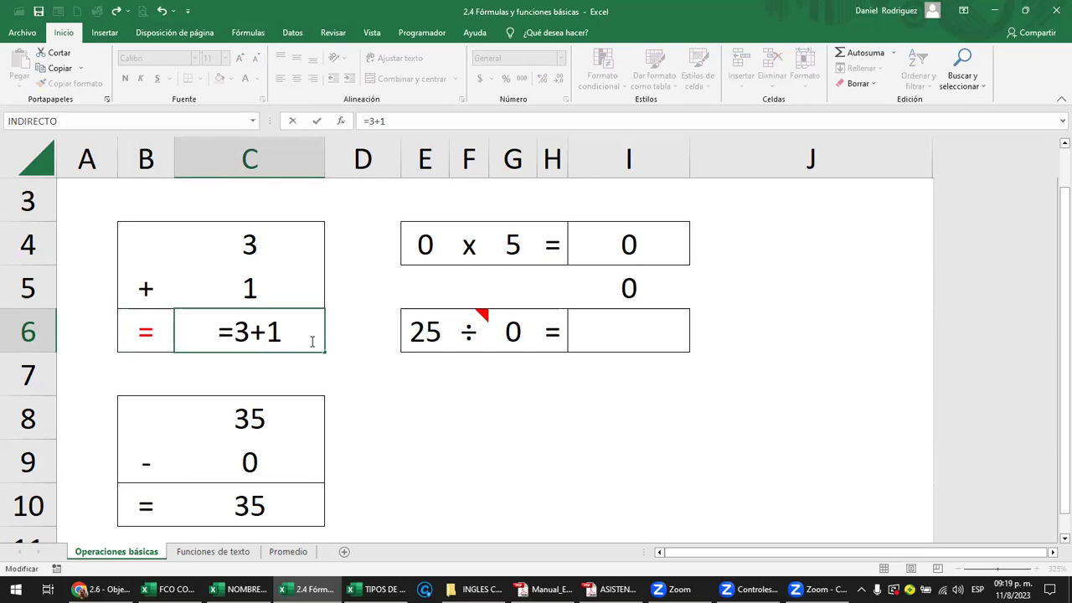
{"action": "key", "text": "Return"}
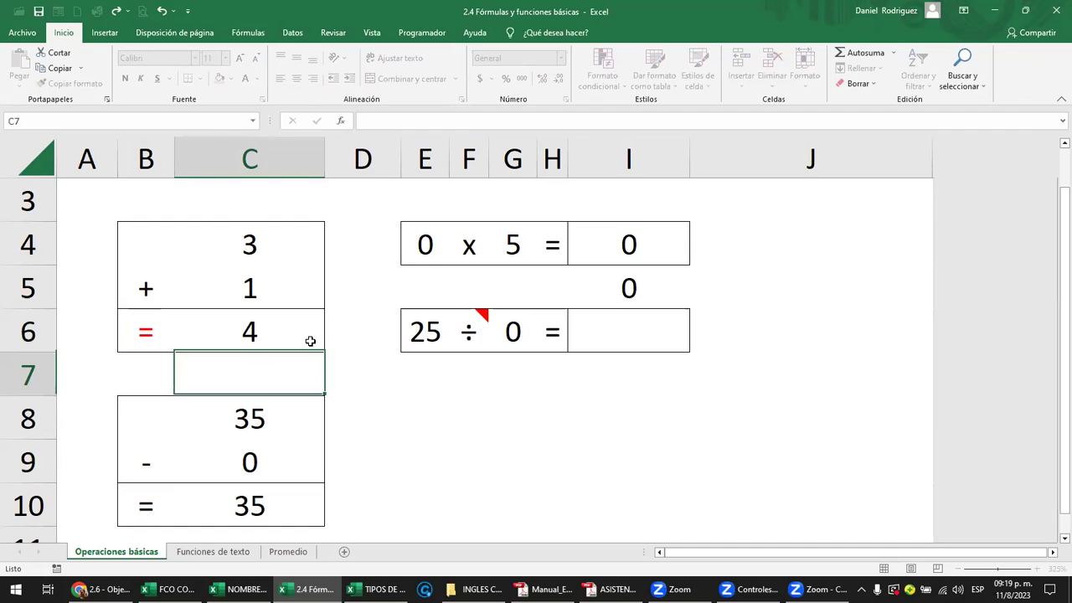
- Replace C6's hard-coded 3+1 with the cell-reference formula =C4+C5 and check it
{"action": "double_click", "coordinate": [311, 340]}
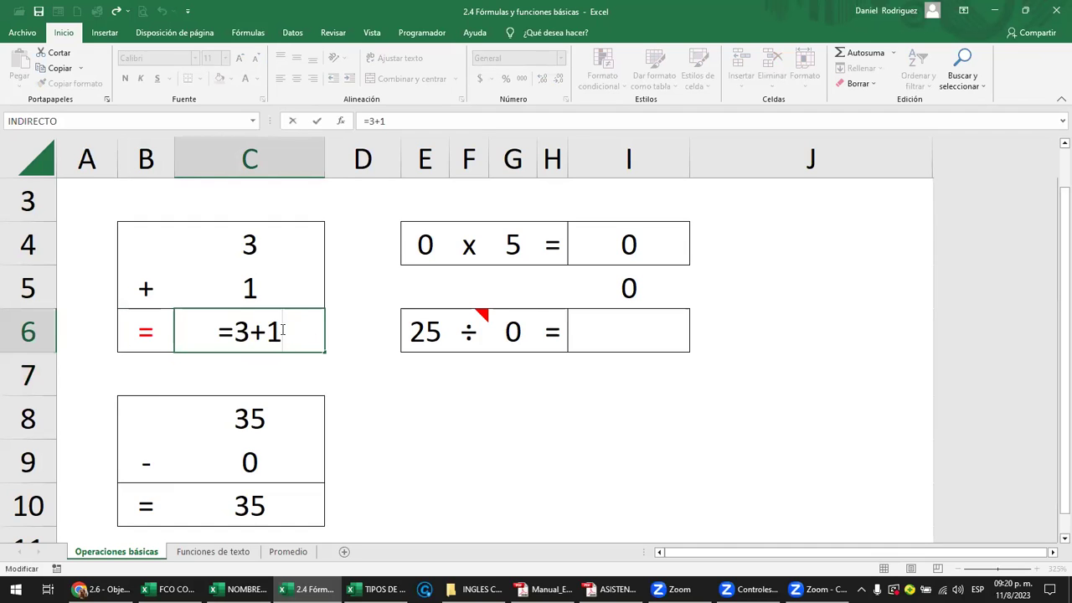
{"action": "left_click_drag", "start_coordinate": [234, 331], "coordinate": [312, 333]}
{"action": "key", "text": "BackSpace"}
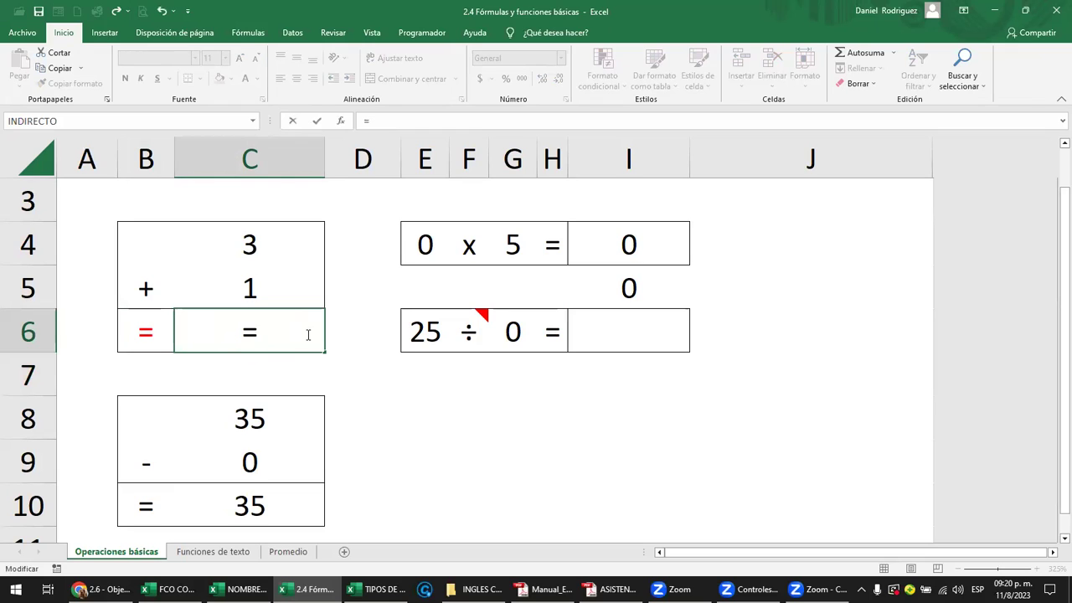
{"action": "left_click", "coordinate": [254, 245]}
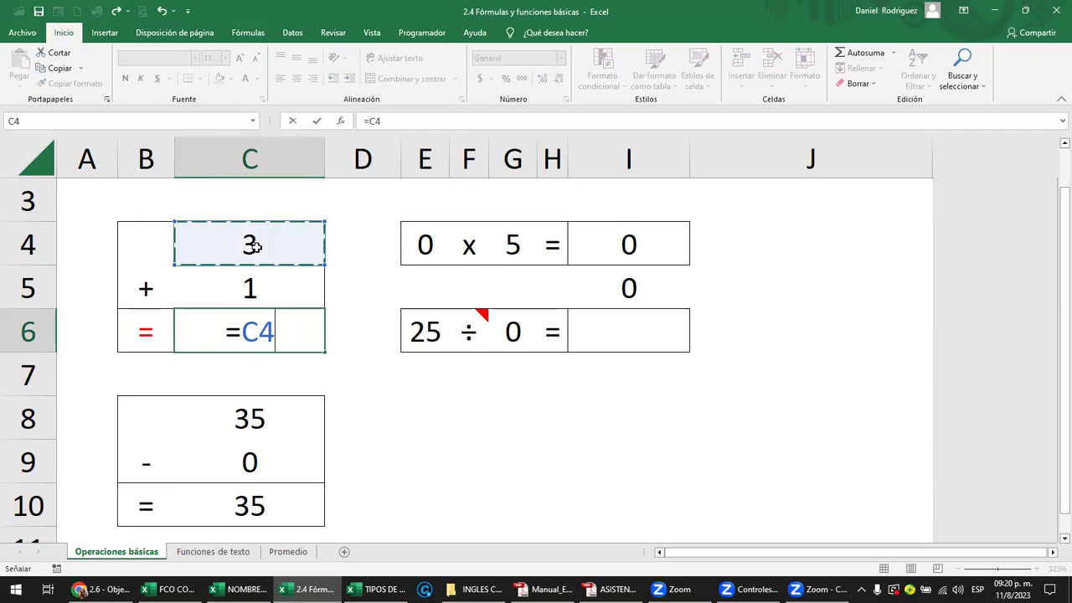
{"action": "type", "text": "+"}
{"action": "left_click", "coordinate": [254, 284]}
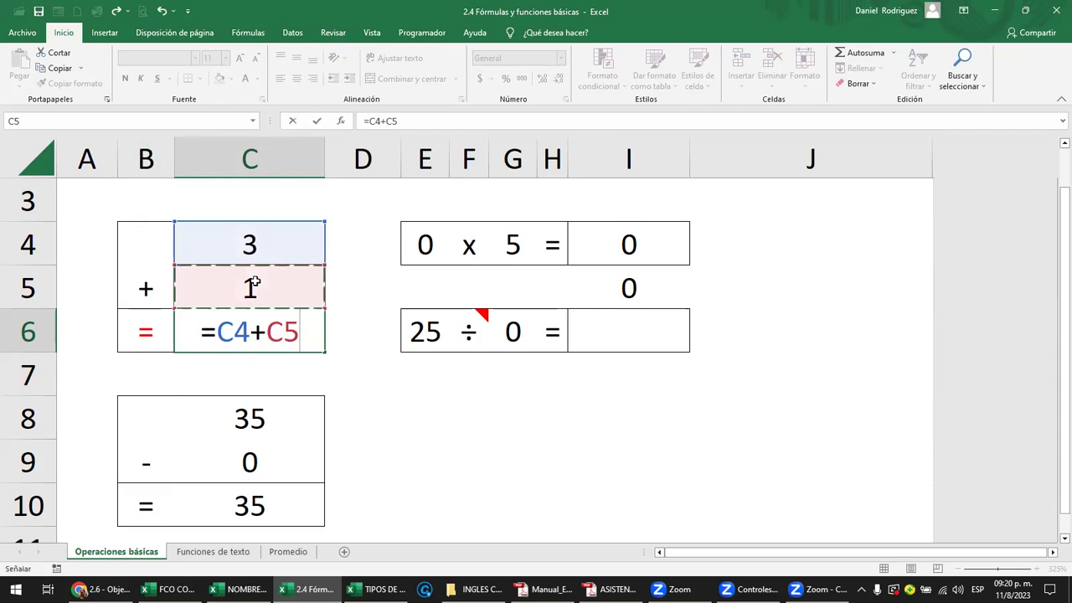
{"action": "key", "text": "Return"}
{"action": "left_click", "coordinate": [262, 330]}
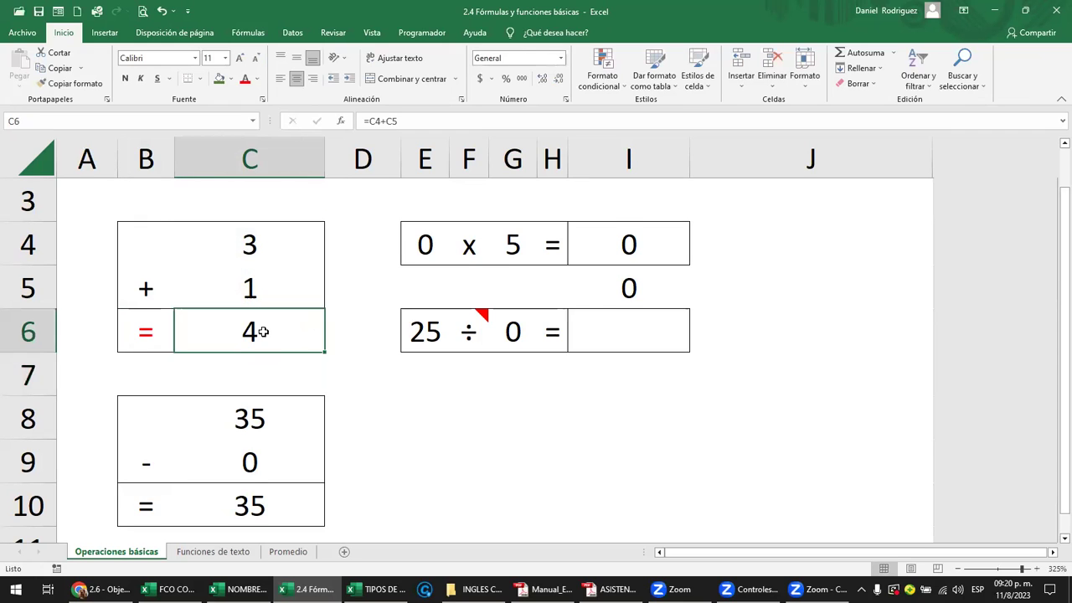
{"action": "left_click", "coordinate": [250, 282]}
{"action": "left_click", "coordinate": [248, 328]}
- In C7 start =SUMA( with C4 as the first argument, keeping a semicolon as the separator
{"action": "left_click", "coordinate": [265, 362]}
{"action": "type", "text": "="}
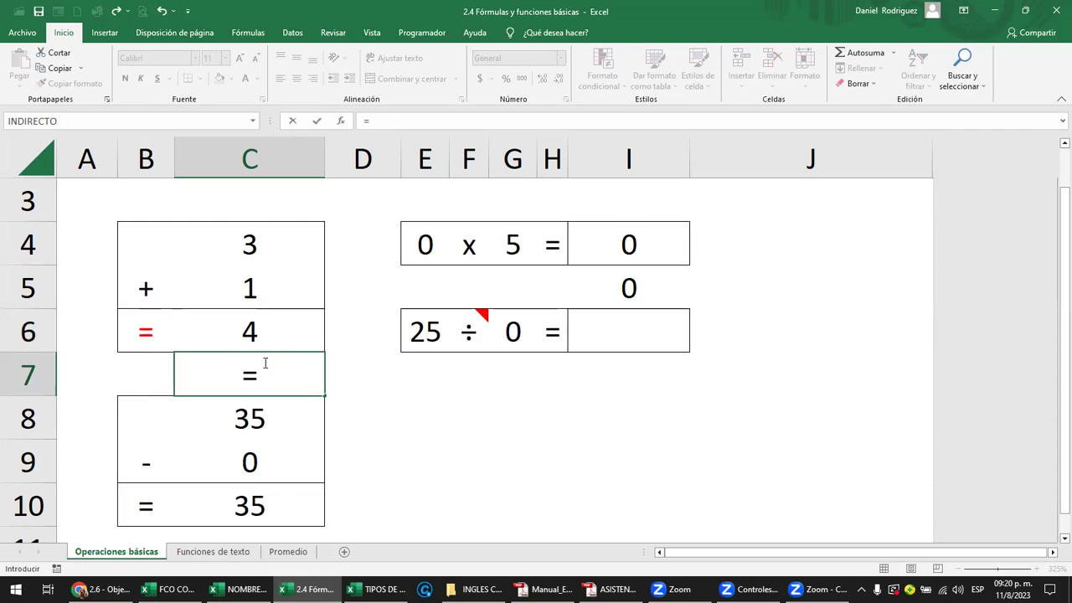
{"action": "type", "text": "SUMA"}
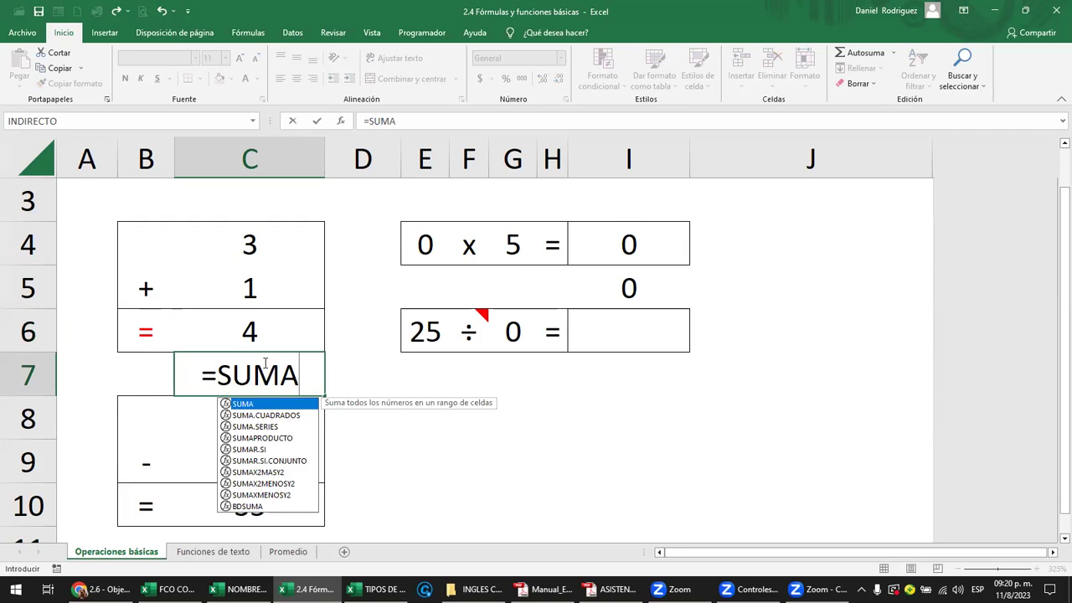
{"action": "type", "text": "("}
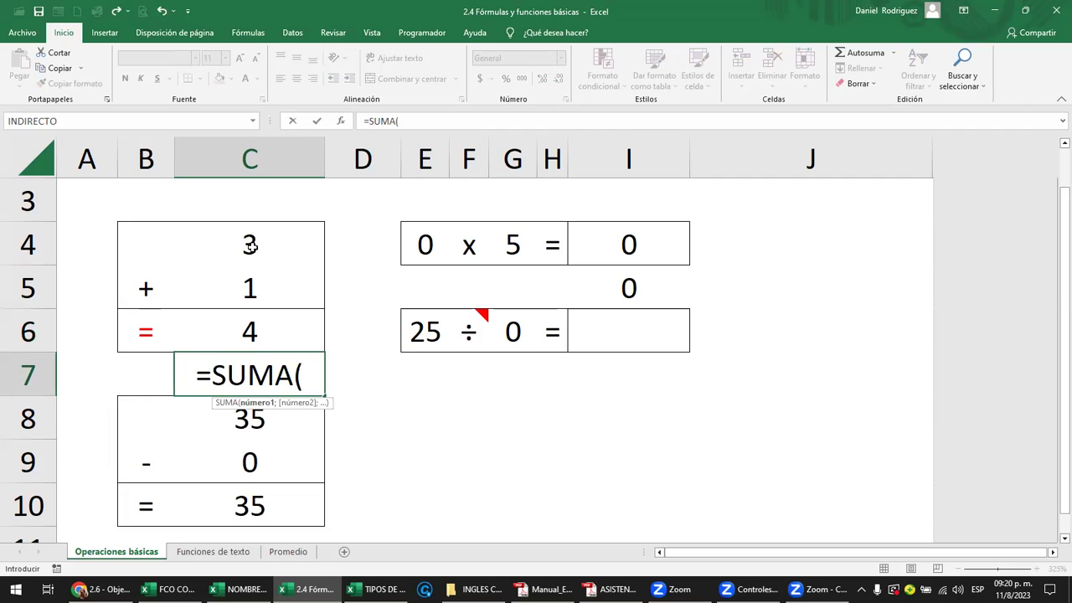
{"action": "left_click", "coordinate": [250, 245]}
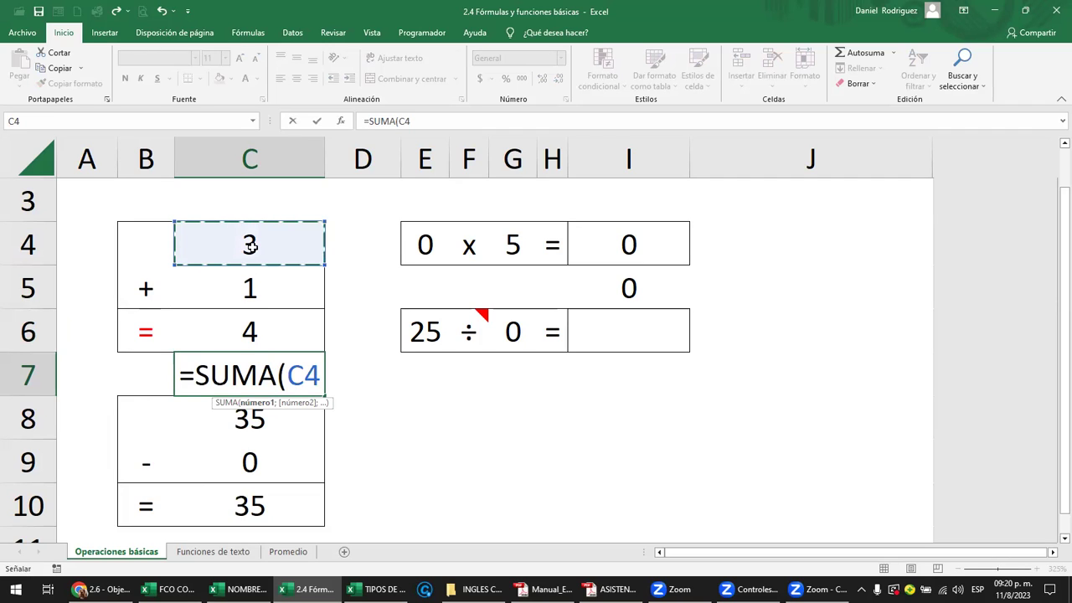
{"action": "type", "text": ";"}
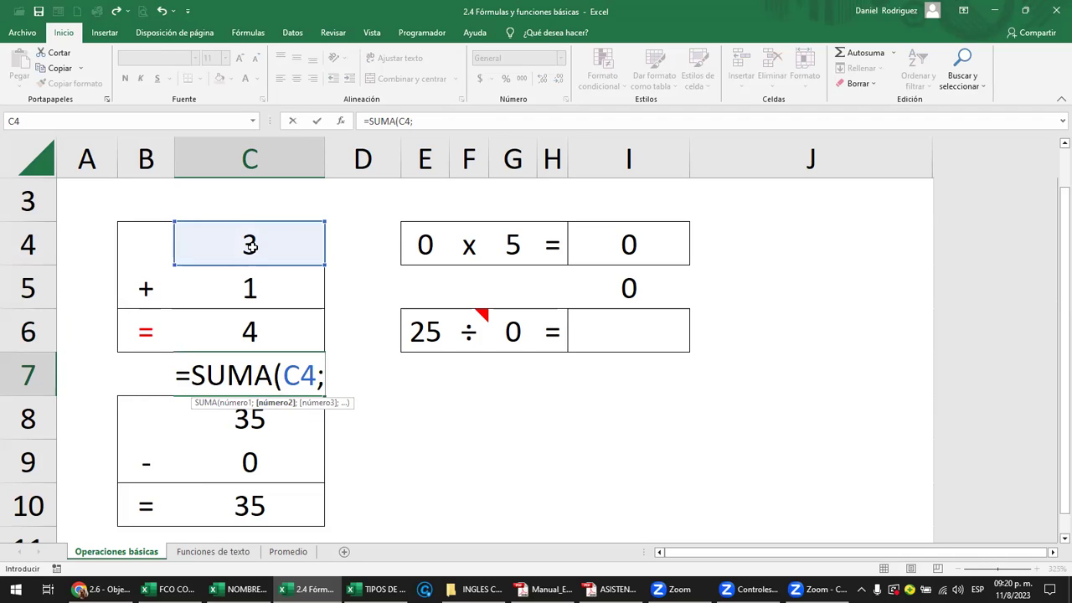
{"action": "left_click", "coordinate": [317, 374]}
{"action": "key", "text": "Delete"}
{"action": "type", "text": ","}
{"action": "key", "text": "Left"}
{"action": "key", "text": "Delete"}
{"action": "type", "text": ";"}
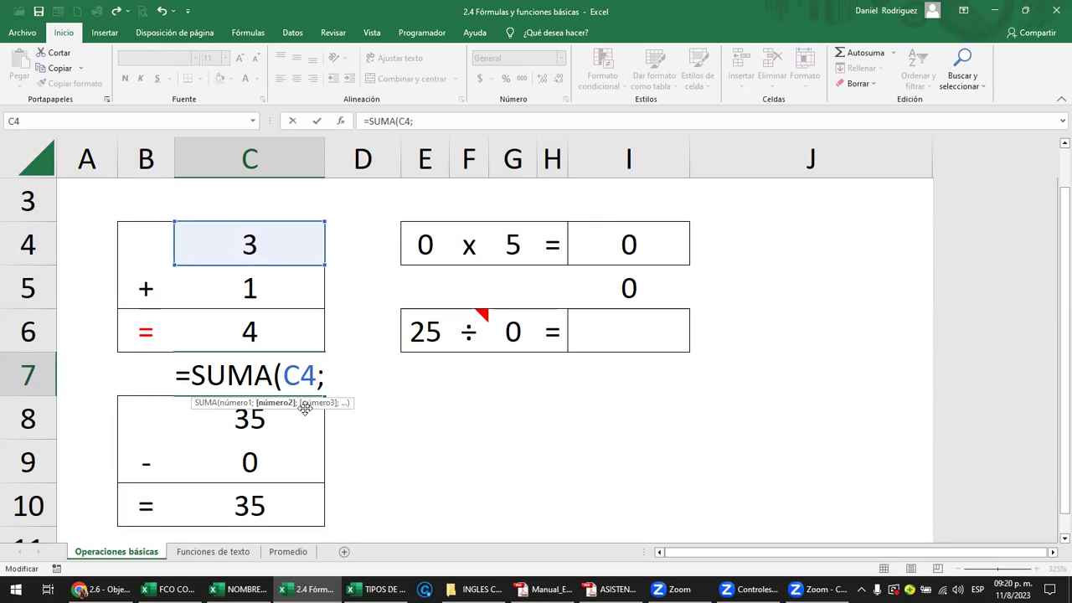
- Add C5 as the second argument to complete =SUMA(C4;C5) in C7, showing 4
{"action": "left_click", "coordinate": [260, 290]}
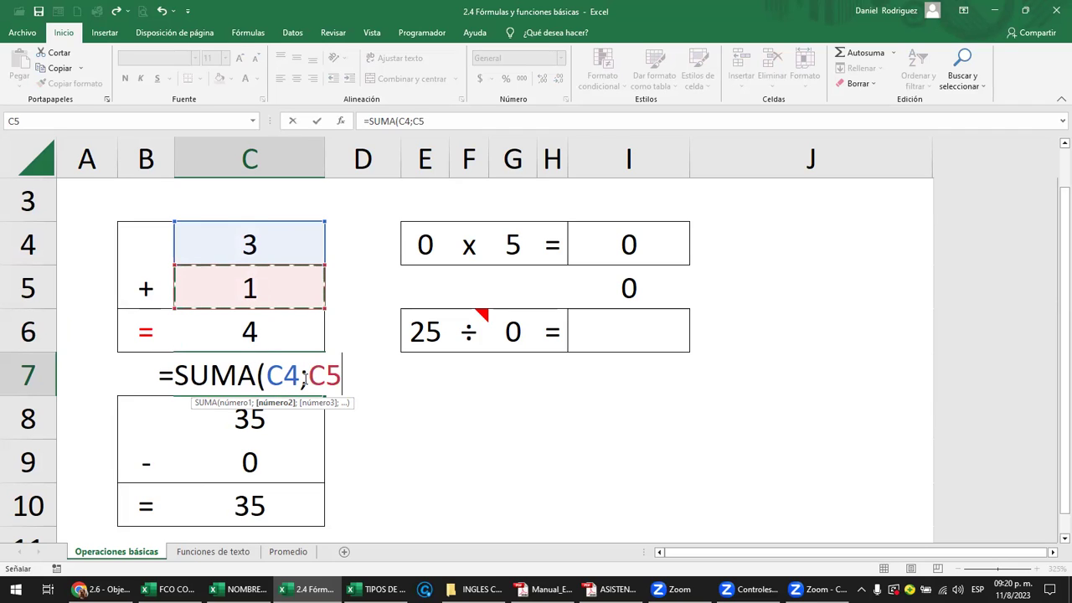
{"action": "left_click", "coordinate": [308, 377]}
{"action": "left_click", "coordinate": [309, 376]}
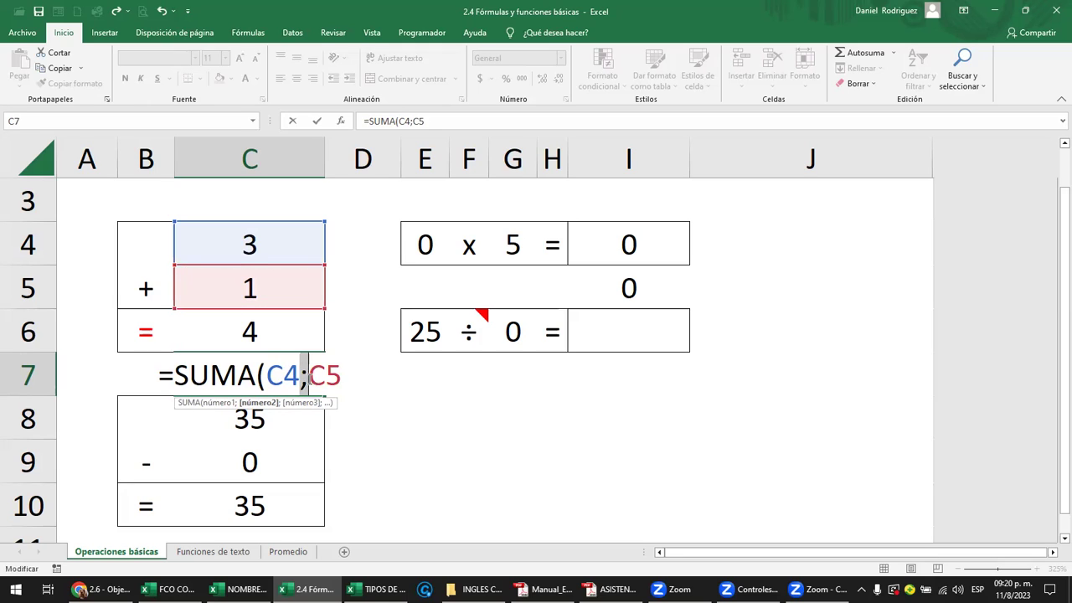
{"action": "key", "text": "Left"}
{"action": "key", "text": "Left"}
{"action": "key", "text": "Left"}
{"action": "key", "text": "Delete"}
{"action": "key", "text": "Delete"}
{"action": "key", "text": "Delete"}
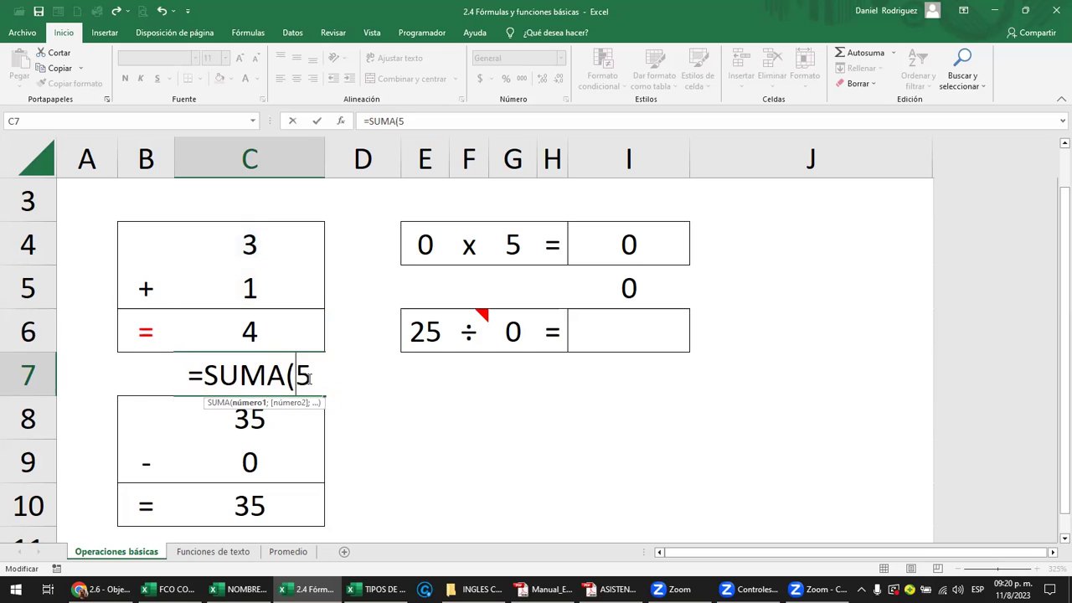
{"action": "key", "text": "Delete"}
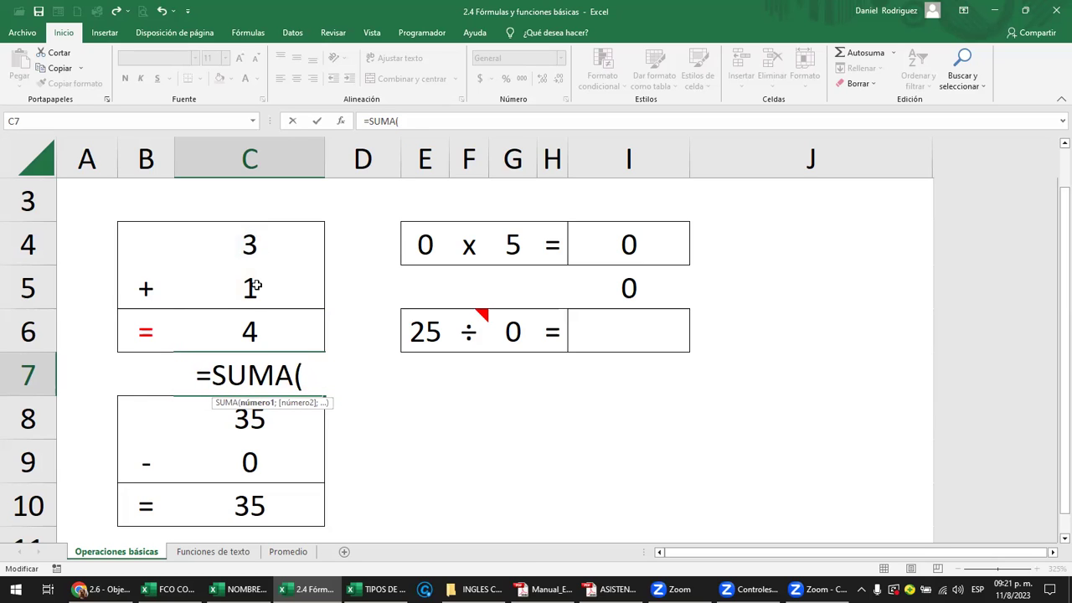
{"action": "left_click_drag", "start_coordinate": [249, 244], "coordinate": [256, 287]}
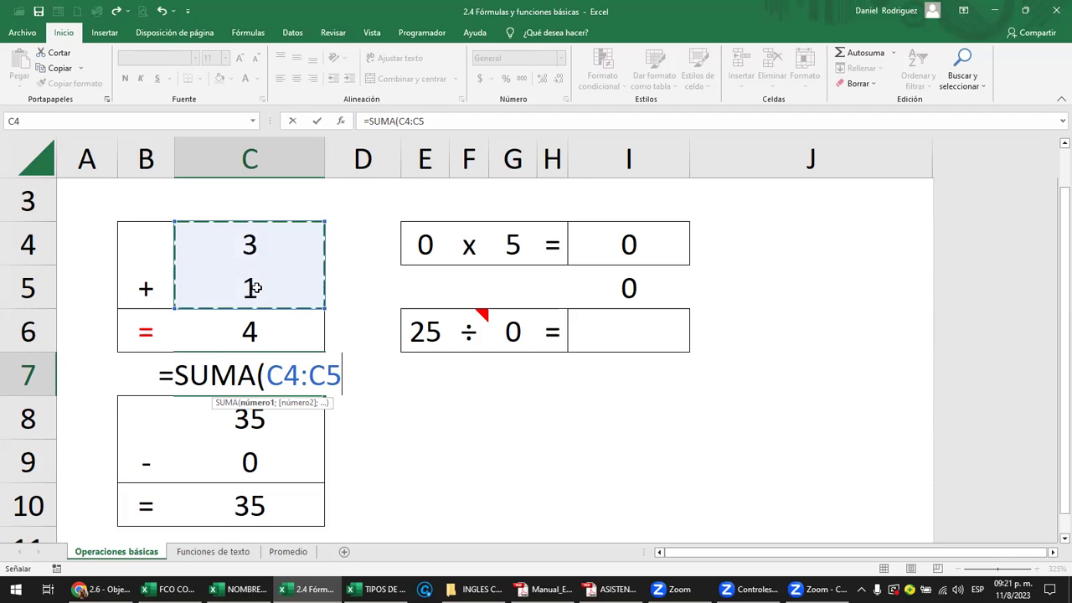
{"action": "left_click", "coordinate": [299, 376]}
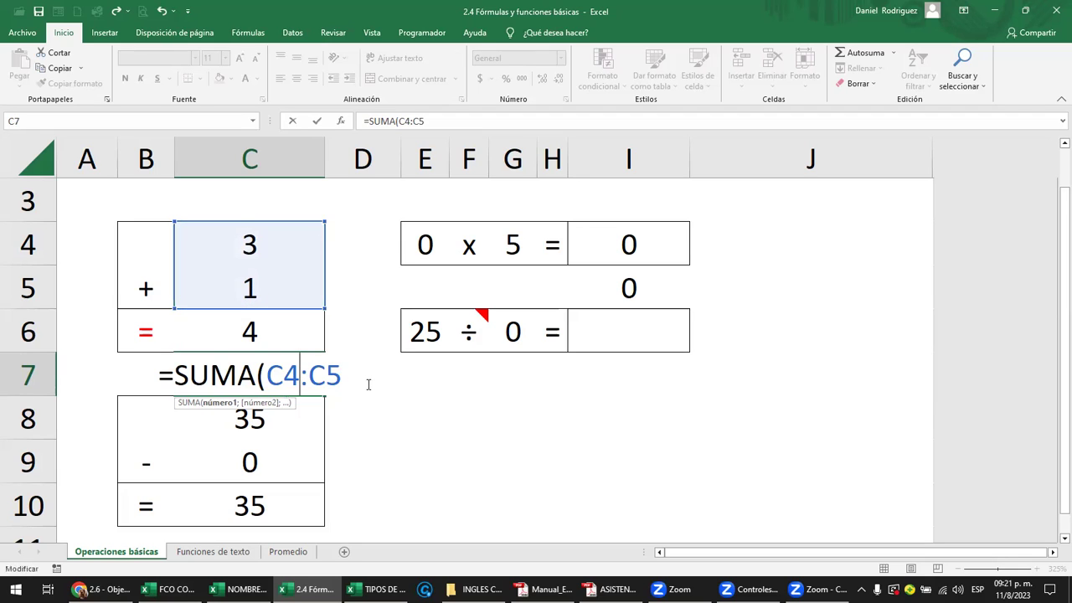
{"action": "type", "text": ";"}
{"action": "key", "text": "Delete"}
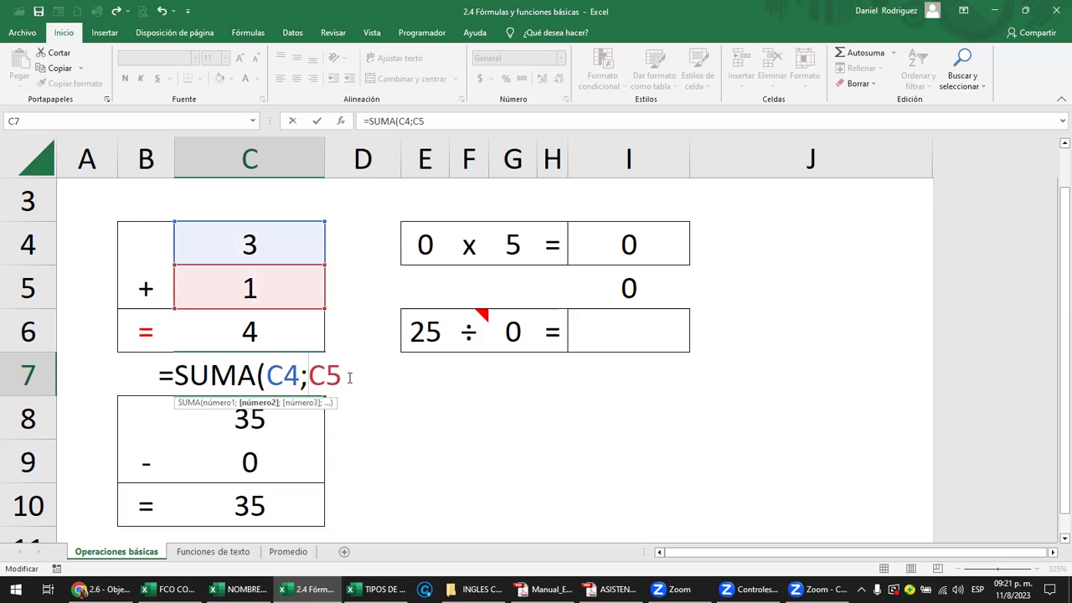
{"action": "key", "text": "Return"}
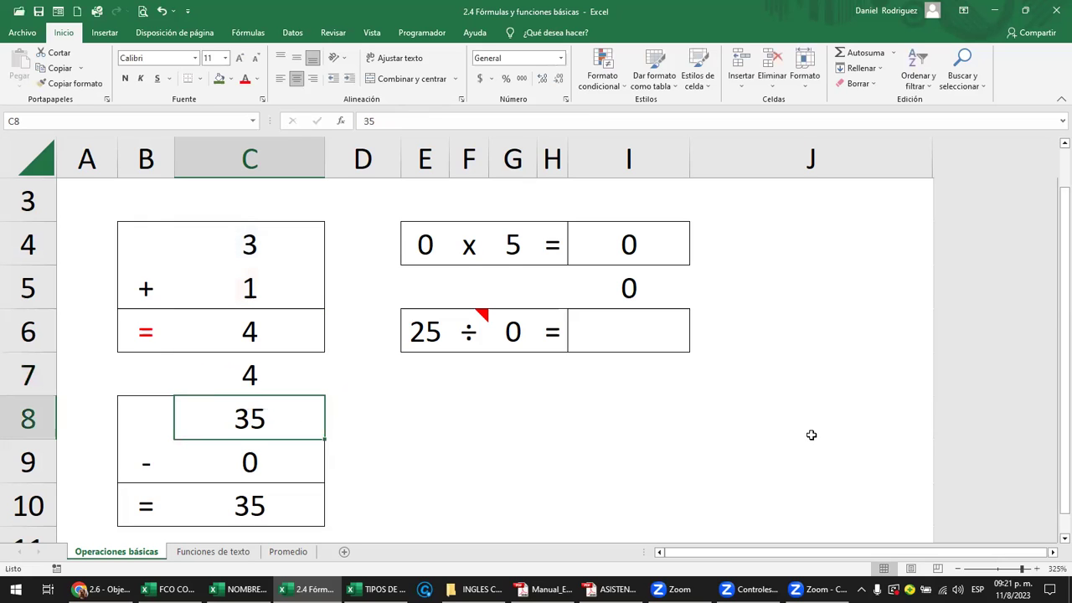
- Enter 10 in J8 and append +J8 to the C6 formula so it shows 14
{"action": "left_click", "coordinate": [811, 433]}
{"action": "type", "text": "10"}
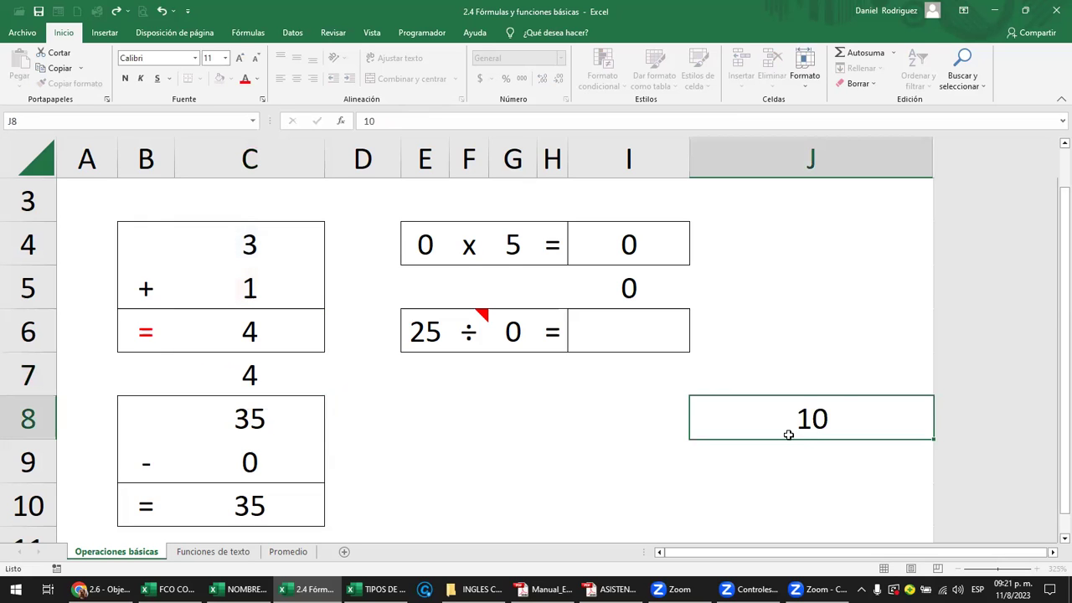
{"action": "key", "text": "Return"}
{"action": "double_click", "coordinate": [267, 331]}
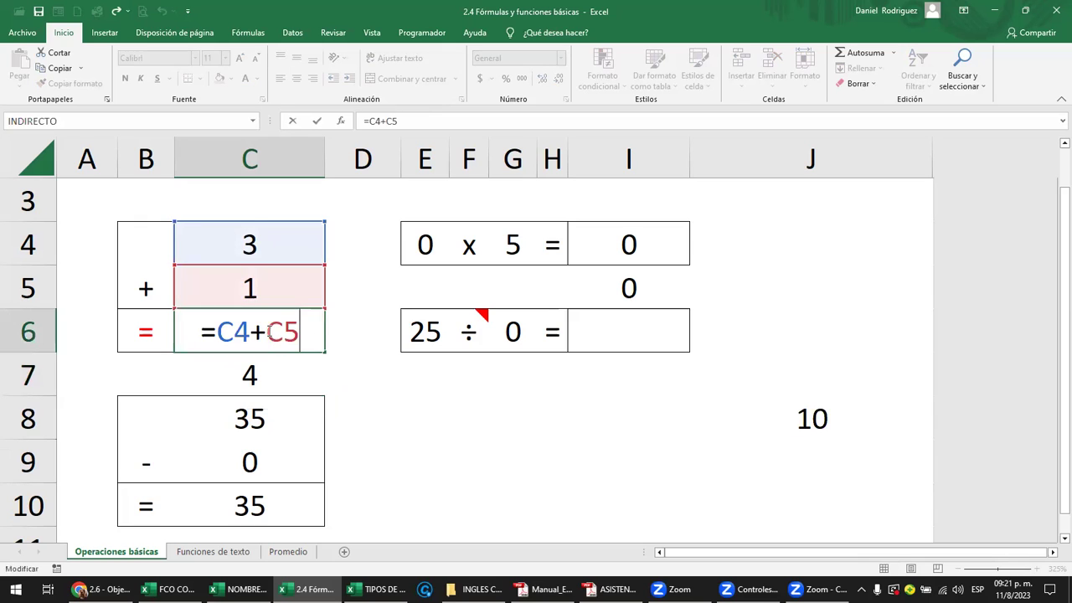
{"action": "type", "text": "+"}
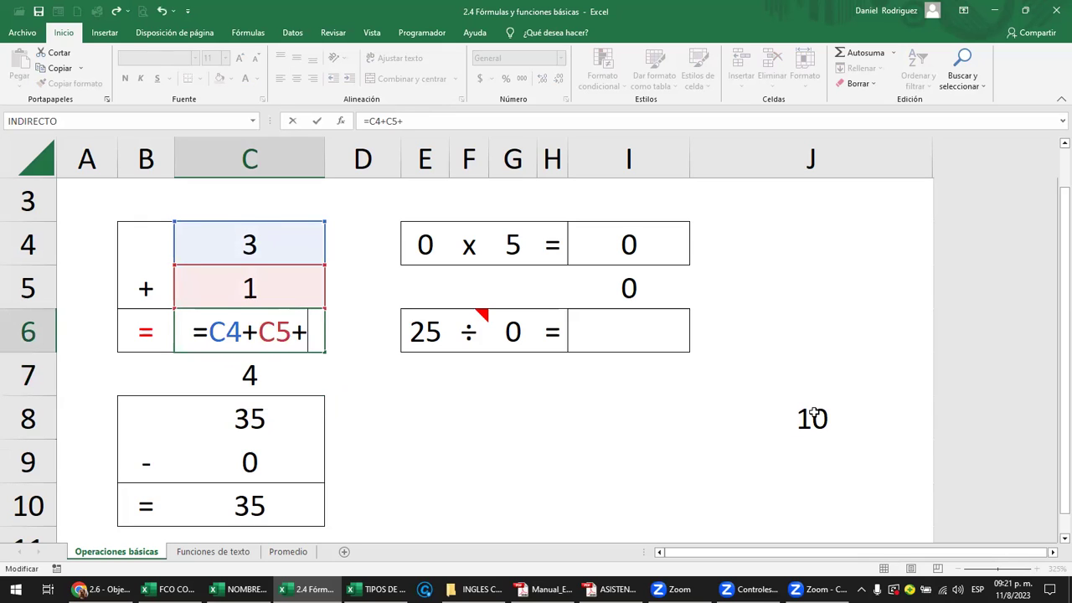
{"action": "left_click", "coordinate": [813, 416]}
{"action": "key", "text": "Return"}
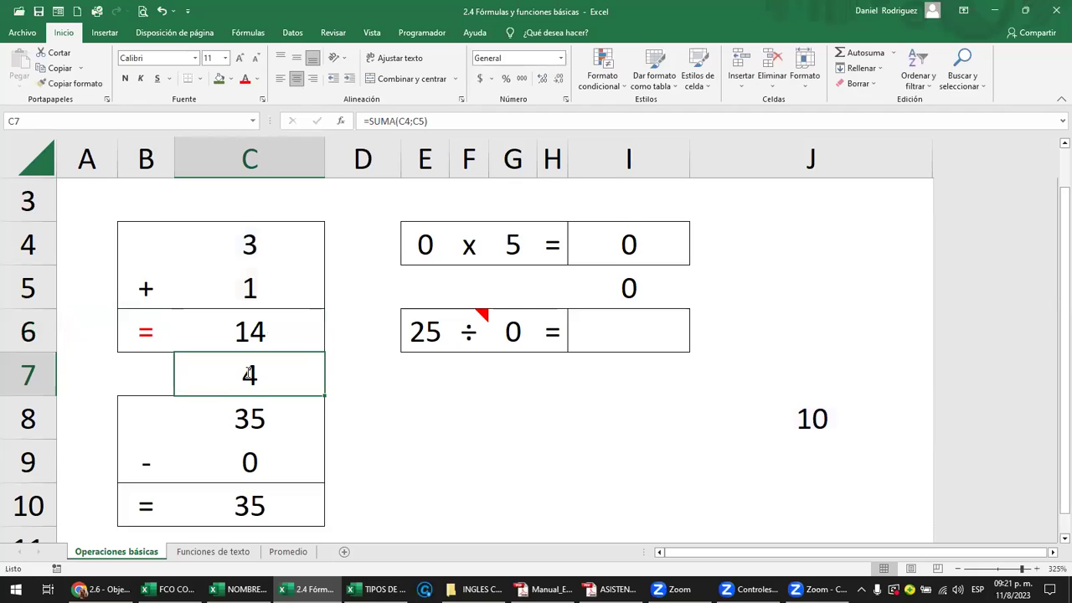
- Rewrite C7 as =SUMA(C4:C5;J8) so it also returns 14
{"action": "double_click", "coordinate": [249, 373]}
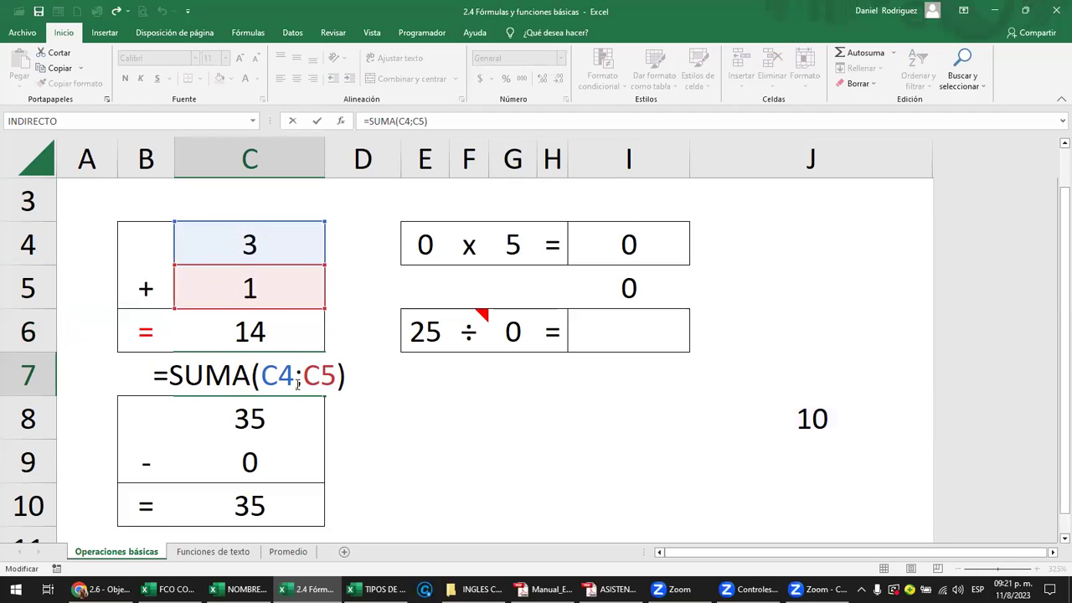
{"action": "left_click_drag", "start_coordinate": [335, 377], "coordinate": [270, 392]}
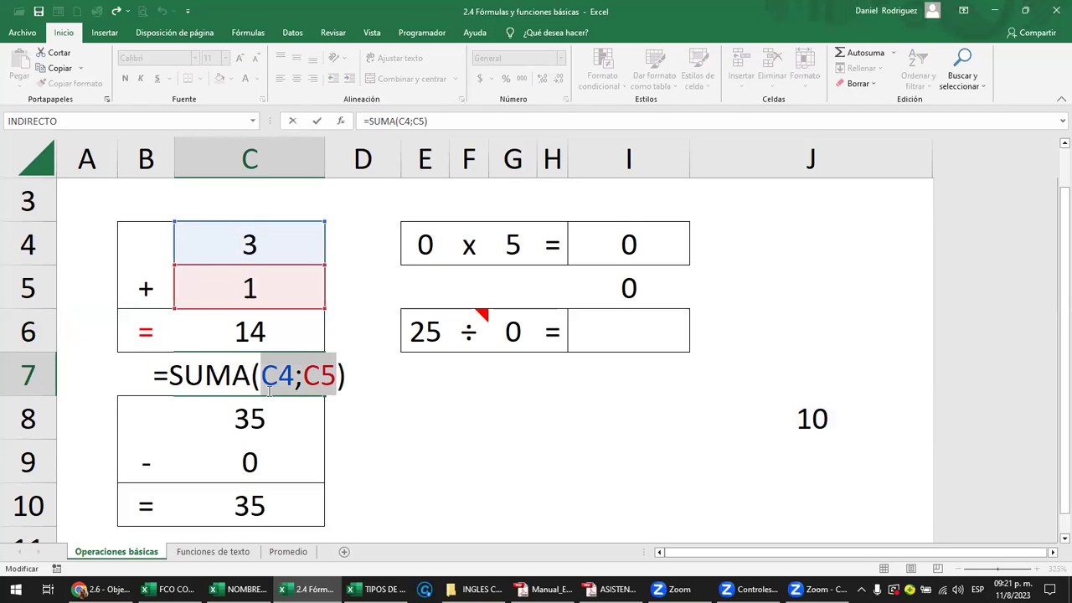
{"action": "key", "text": "Delete"}
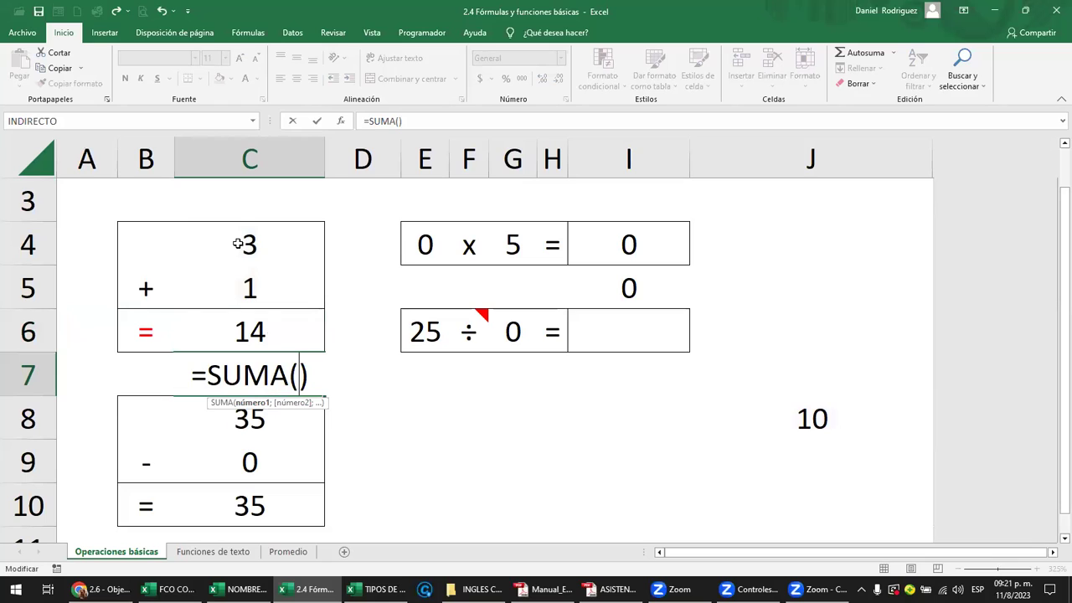
{"action": "left_click_drag", "start_coordinate": [238, 245], "coordinate": [237, 287]}
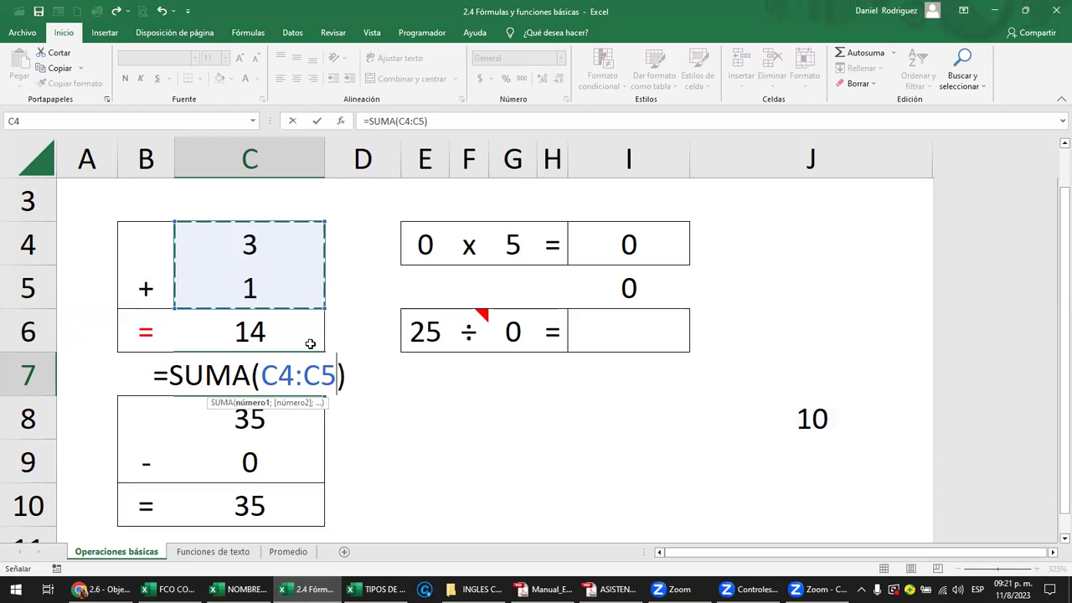
{"action": "type", "text": ";"}
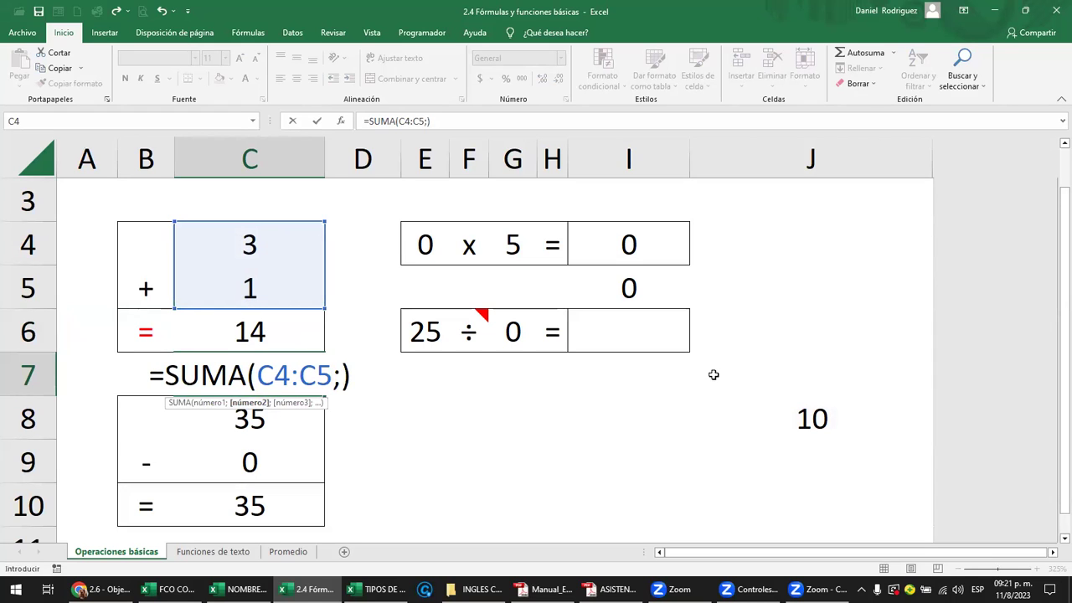
{"action": "left_click", "coordinate": [815, 406]}
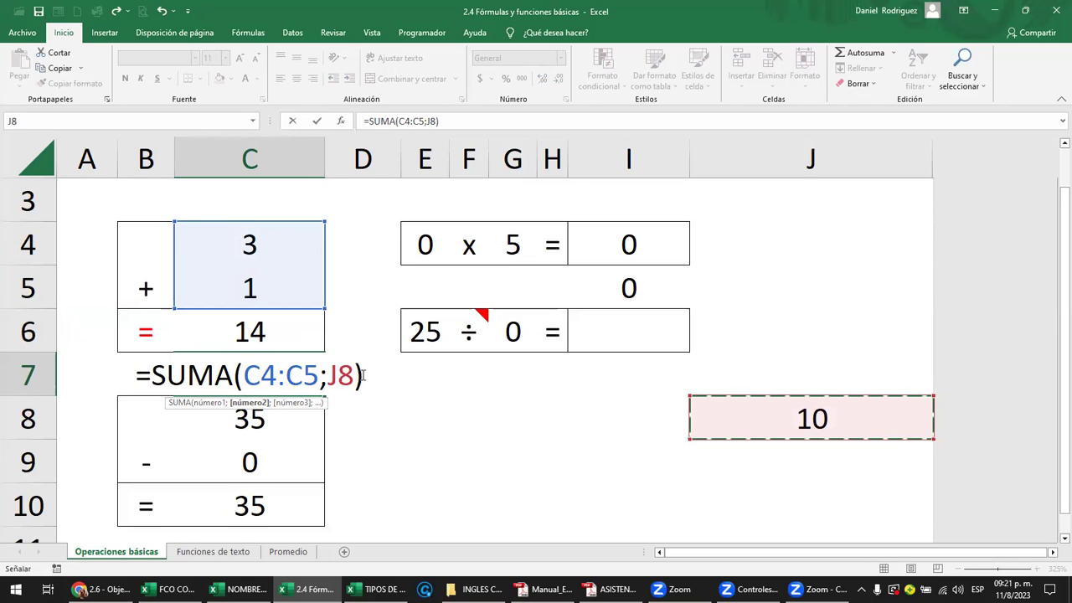
{"action": "key", "text": "Return"}
{"action": "left_click", "coordinate": [828, 462]}
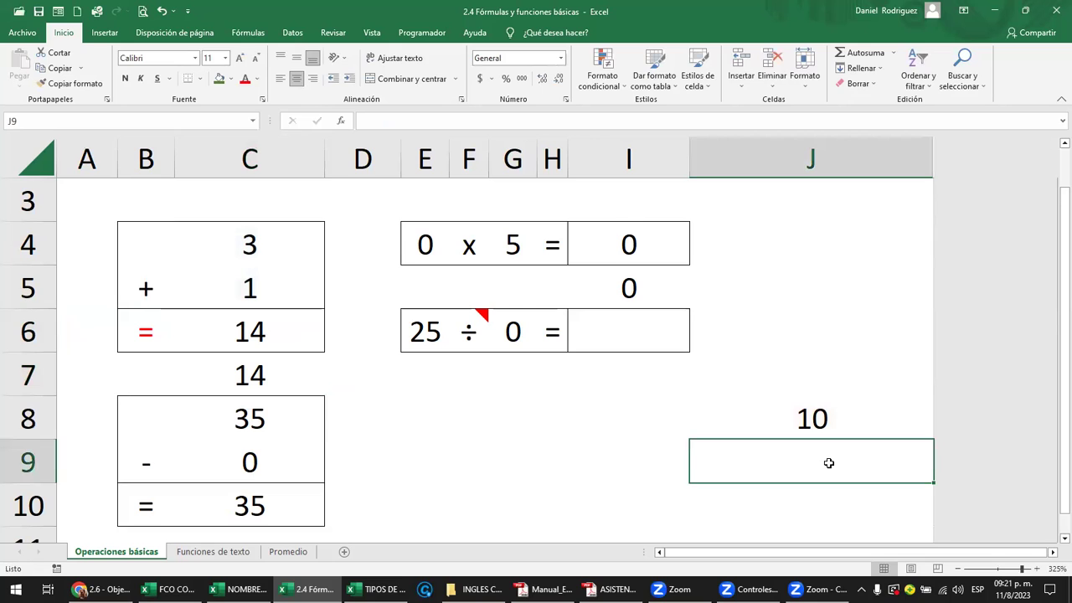
- Enter 20 in J9 and select C4:C5 together with J8:J9 to check their sum
{"action": "type", "text": "20"}
{"action": "key", "text": "Return"}
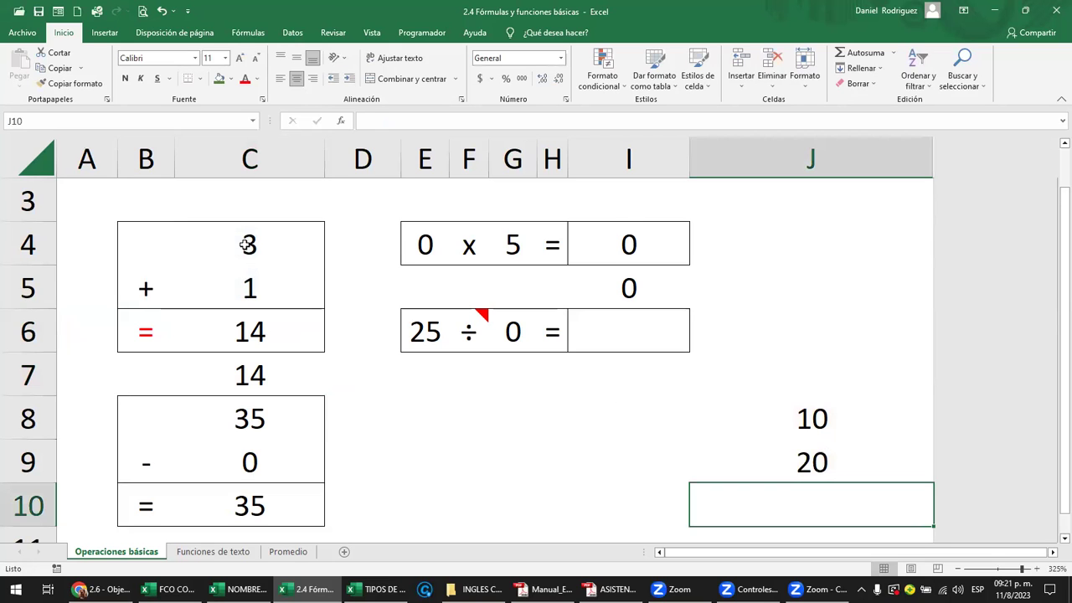
{"action": "left_click", "coordinate": [246, 245]}
{"action": "key", "text": "shift+Down"}
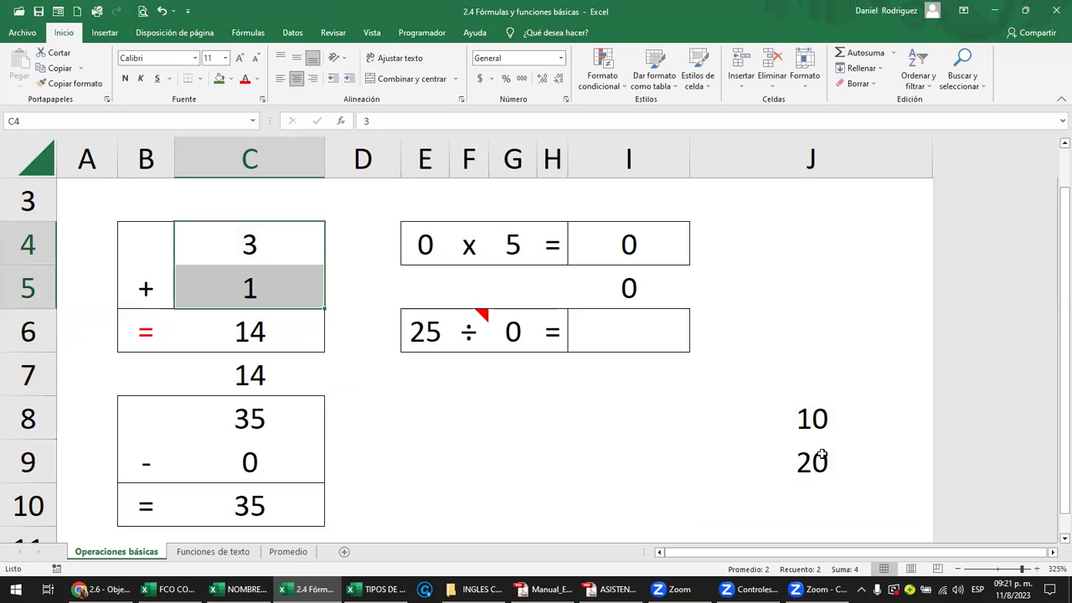
{"action": "left_click_drag", "start_coordinate": [804, 419], "coordinate": [725, 443], "text": "ctrl"}
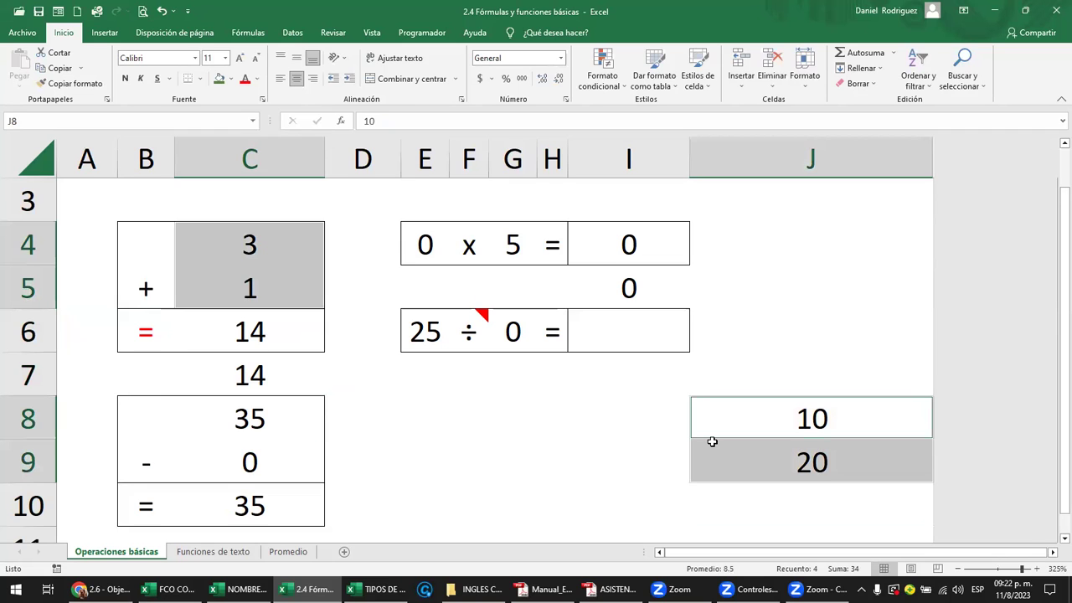
- Change C7's formula to =SUMA(C4:C5; J8:J9) so it returns 34
{"action": "double_click", "coordinate": [305, 376]}
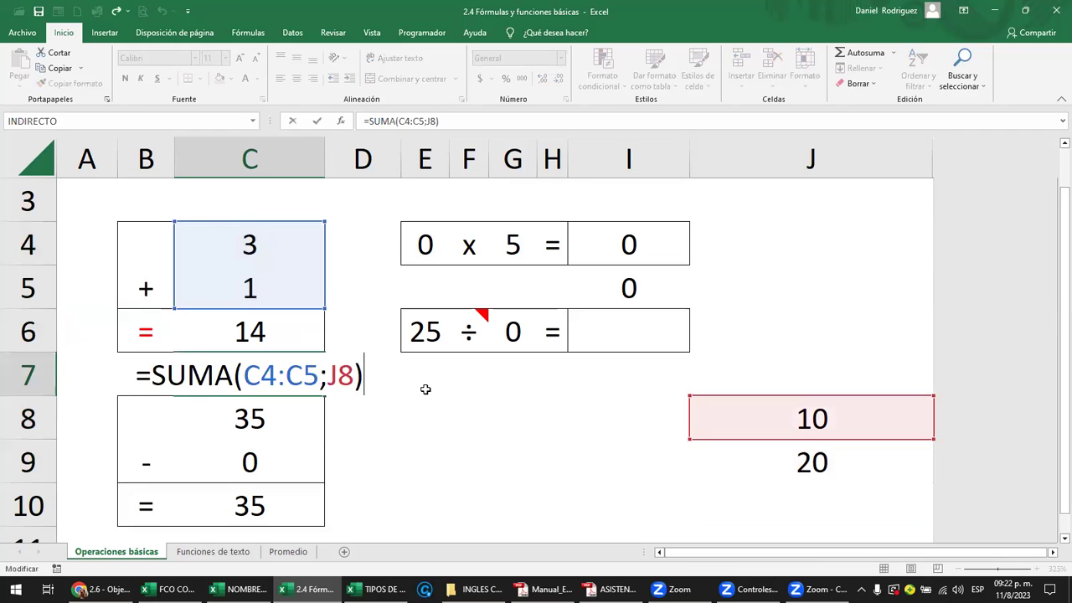
{"action": "key", "text": "BackSpace"}
{"action": "key", "text": "BackSpace"}
{"action": "key", "text": "BackSpace"}
{"action": "key", "text": "BackSpace"}
{"action": "key", "text": "BackSpace"}
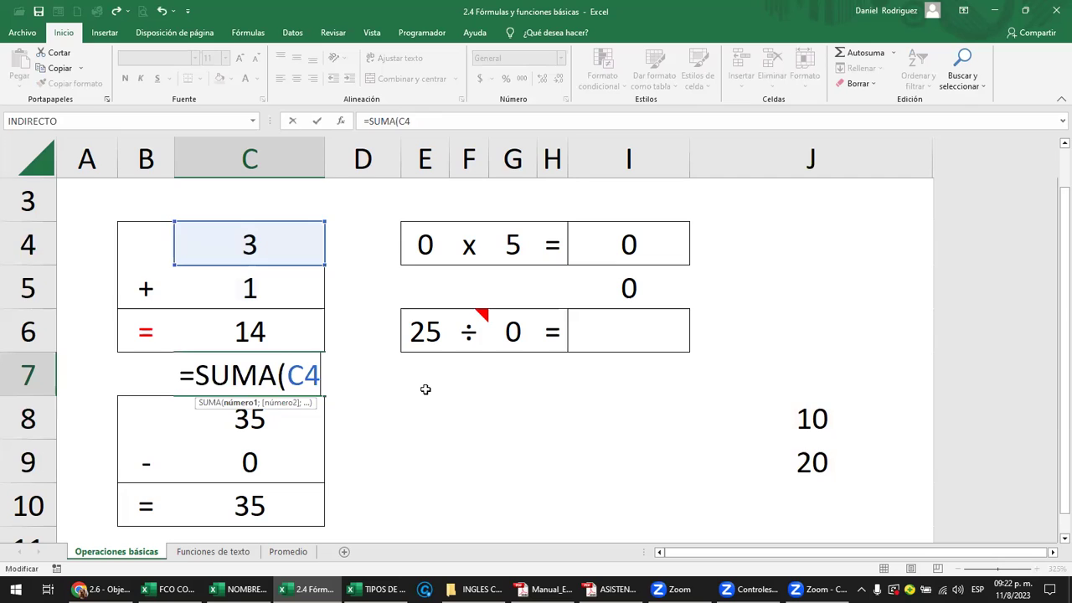
{"action": "key", "text": "BackSpace"}
{"action": "key", "text": "BackSpace"}
{"action": "left_click_drag", "start_coordinate": [266, 248], "coordinate": [253, 295]}
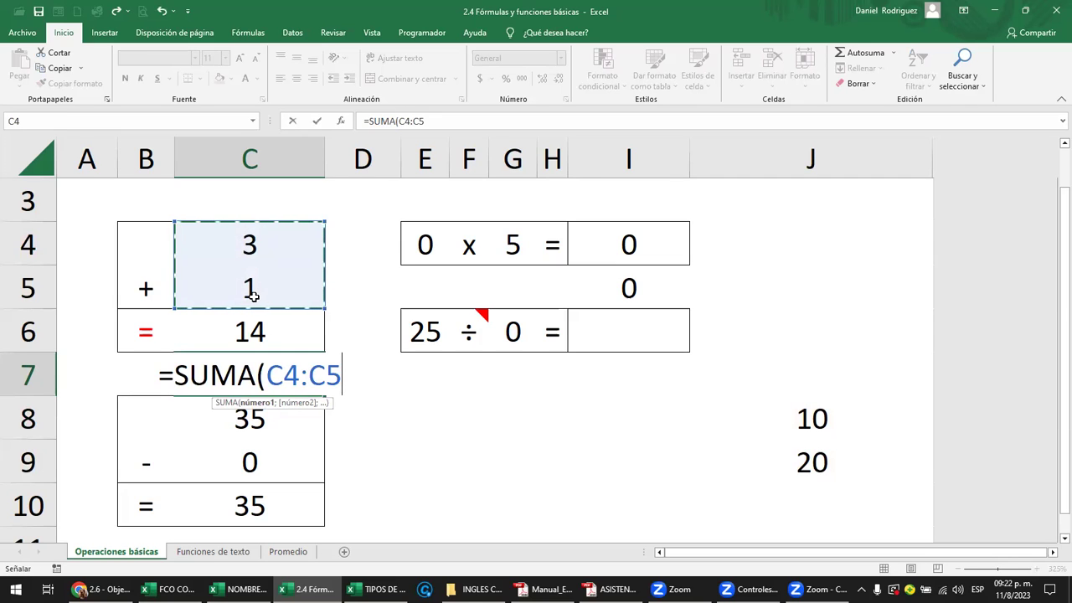
{"action": "type", "text": ";"}
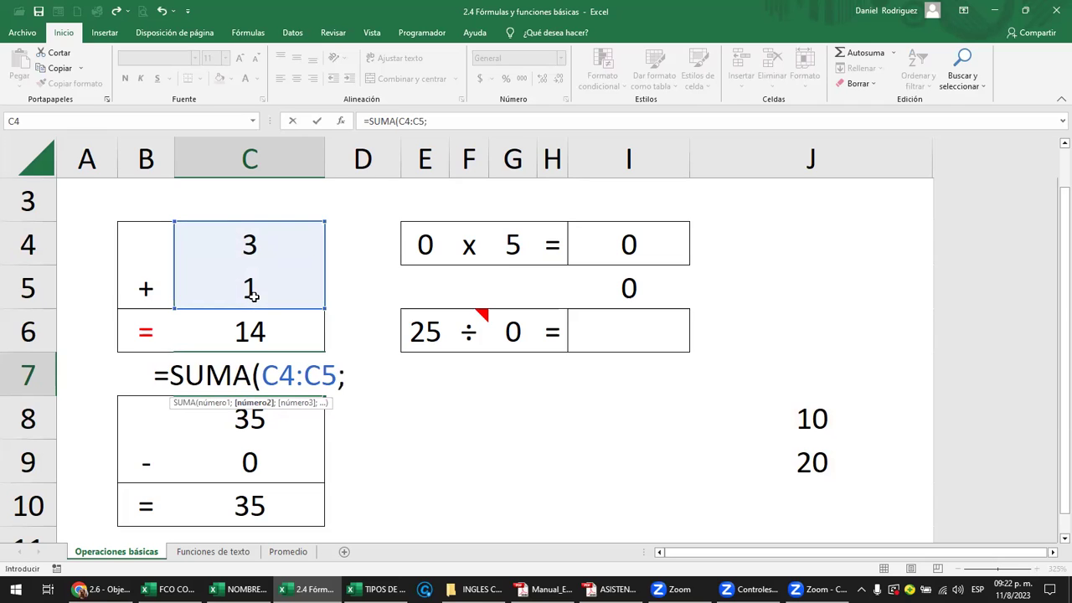
{"action": "left_click", "coordinate": [797, 414]}
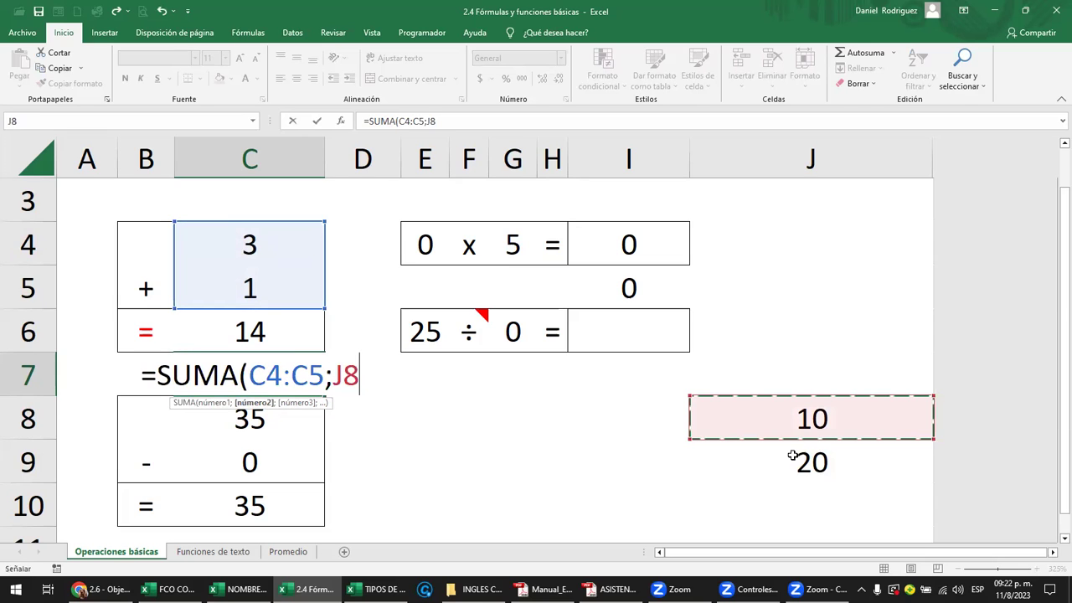
{"action": "left_click_drag", "start_coordinate": [797, 417], "coordinate": [792, 455]}
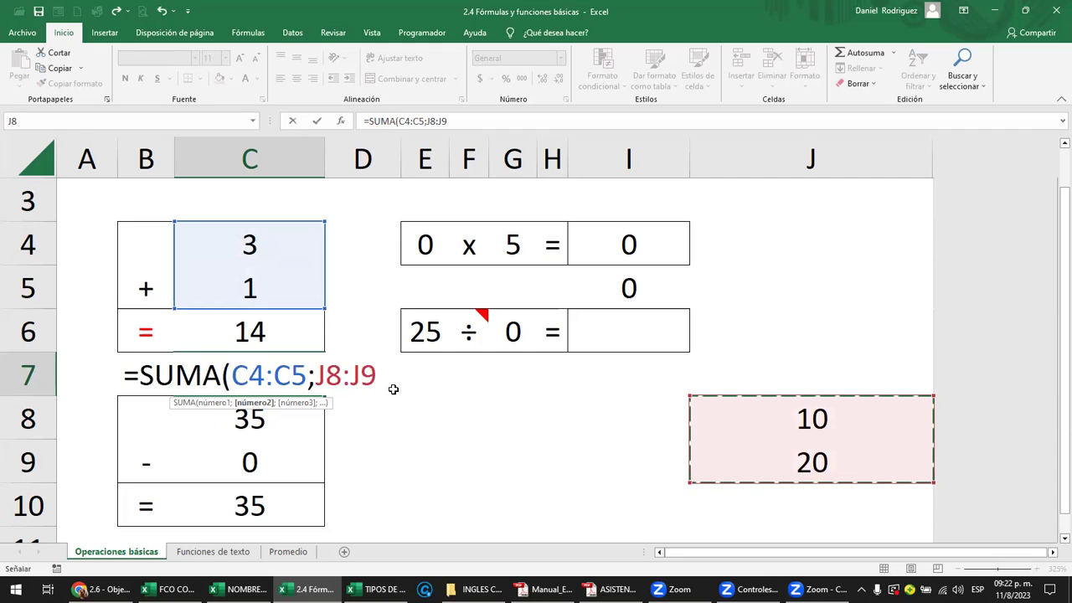
{"action": "left_click", "coordinate": [316, 376]}
{"action": "key", "text": "Right"}
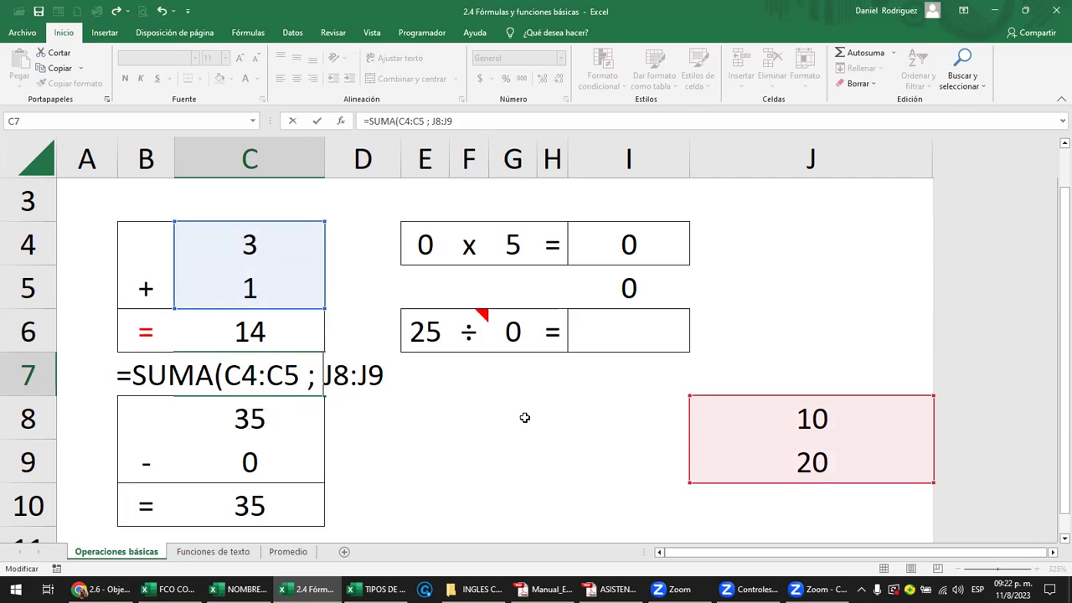
{"action": "key", "text": "ctrl+Return"}
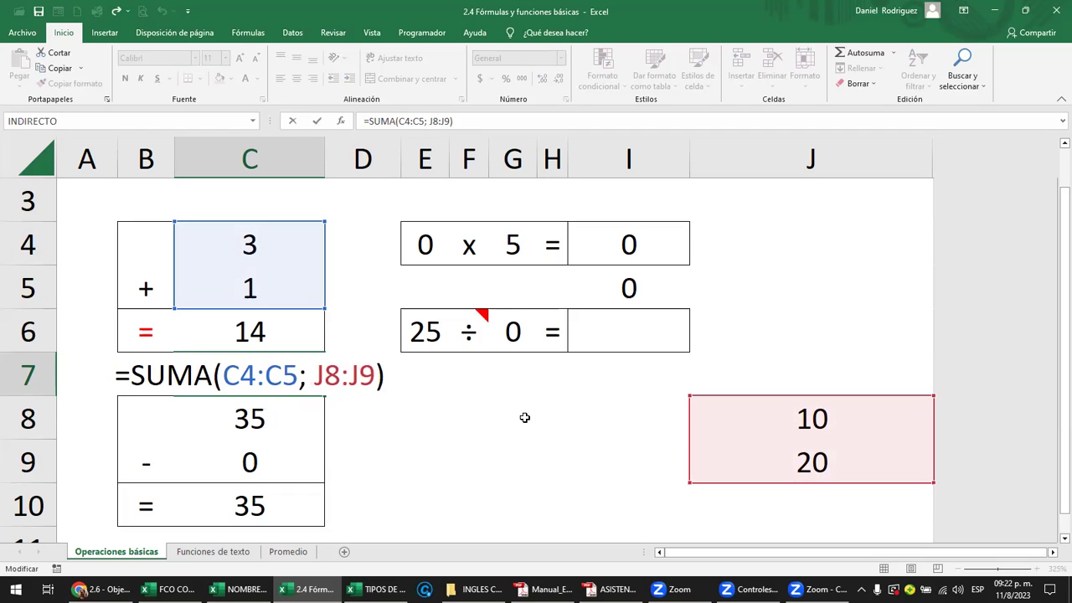
{"action": "key", "text": "ctrl+Return"}
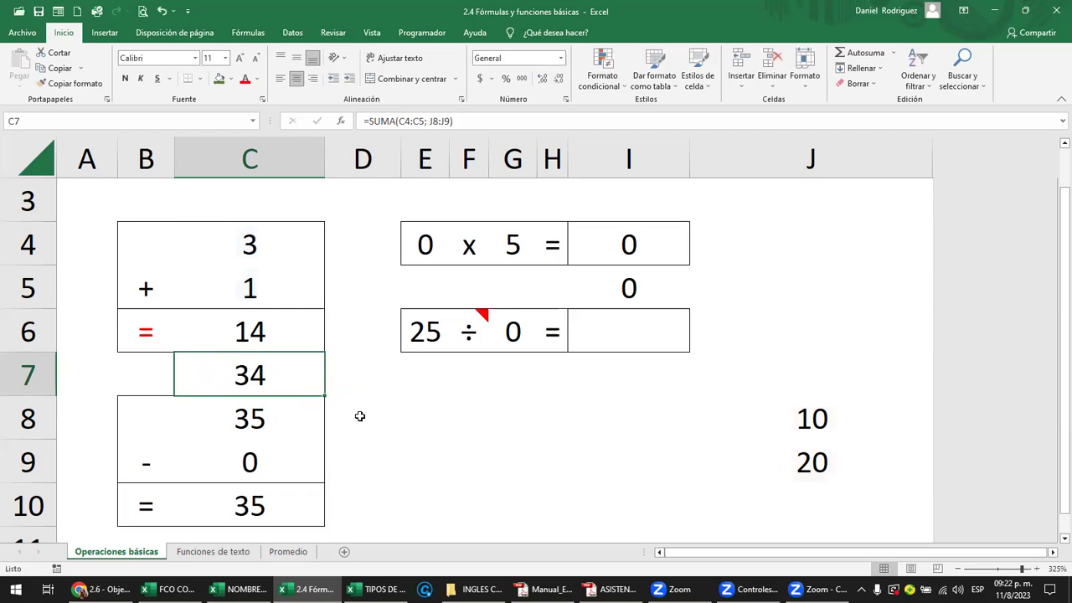
{"action": "left_click", "coordinate": [406, 422]}
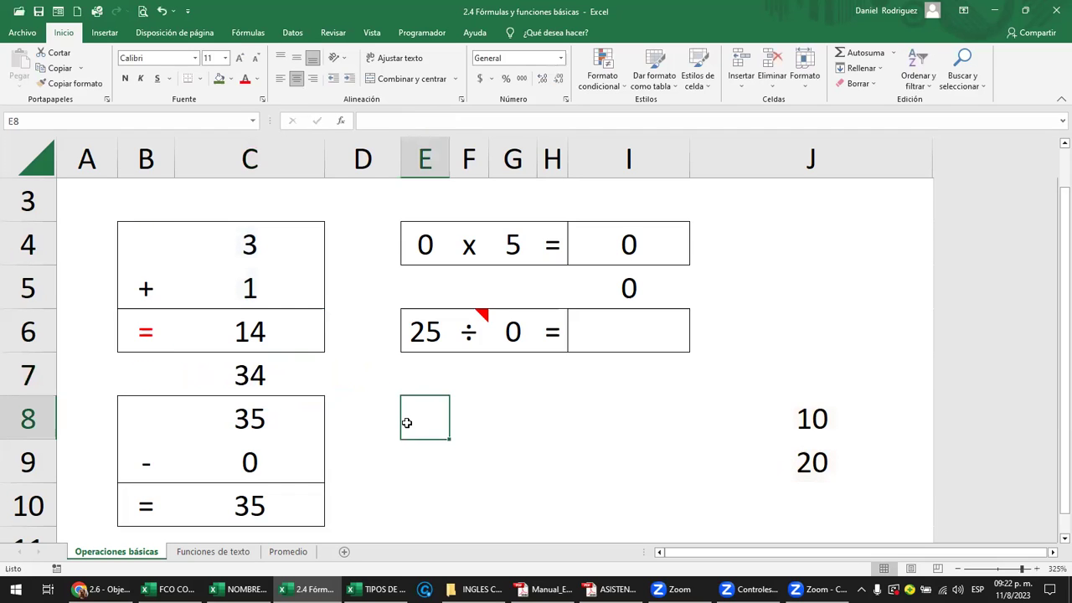
{"action": "left_click", "coordinate": [274, 367]}
{"action": "key", "text": "F2"}
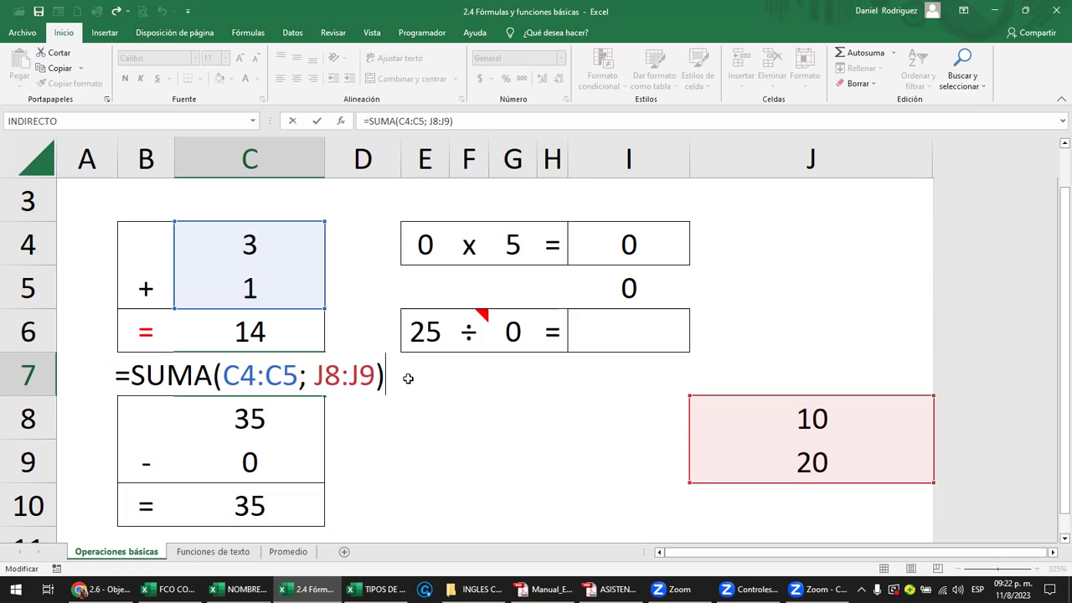
{"action": "type", "text": "+"}
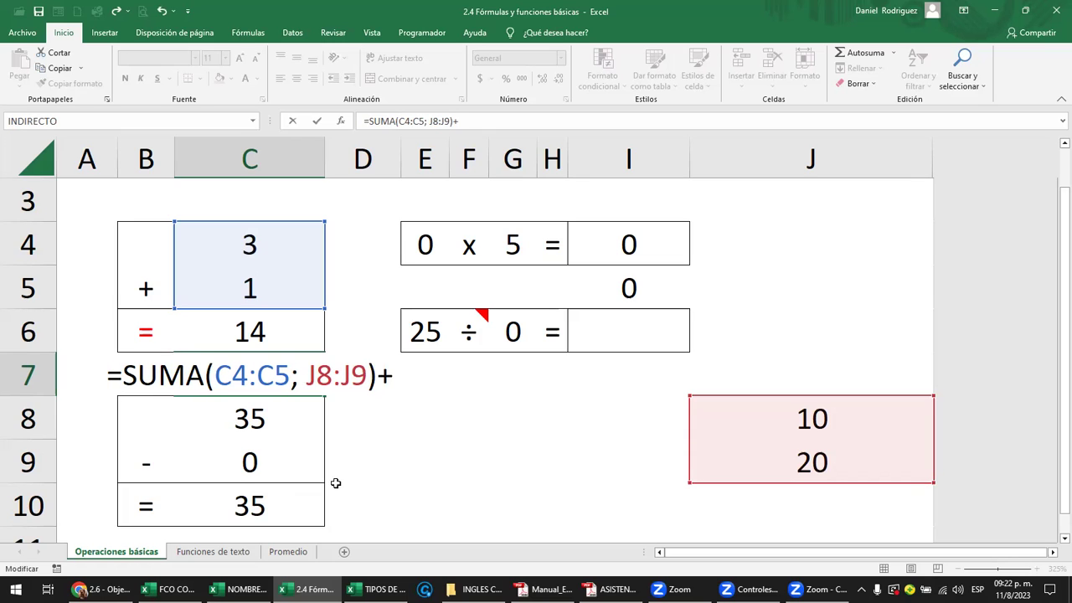
{"action": "left_click", "coordinate": [278, 503]}
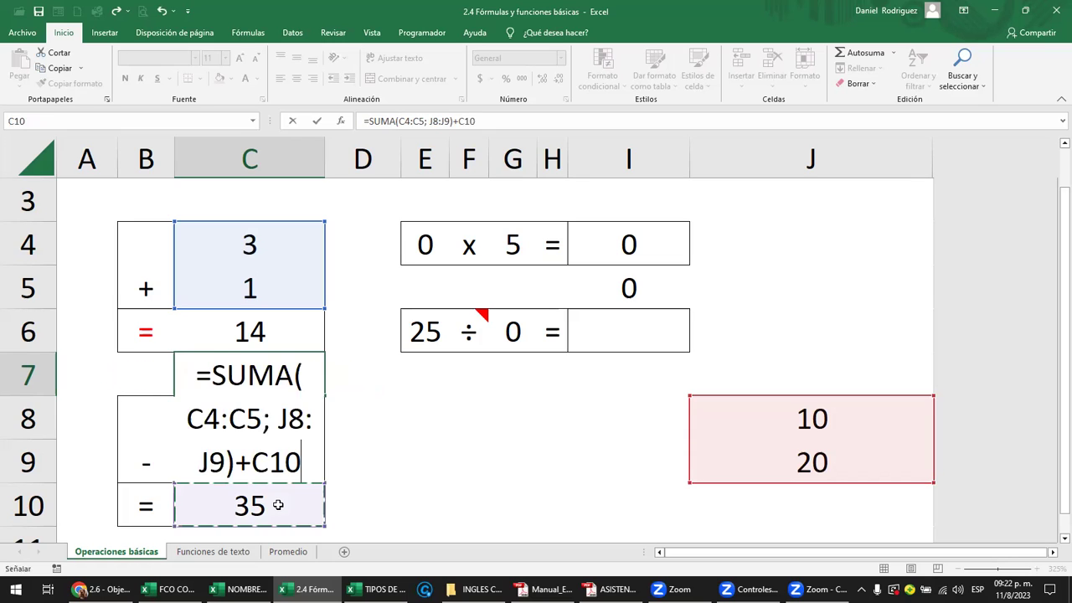
{"action": "key", "text": "Return"}
{"action": "double_click", "coordinate": [288, 384]}
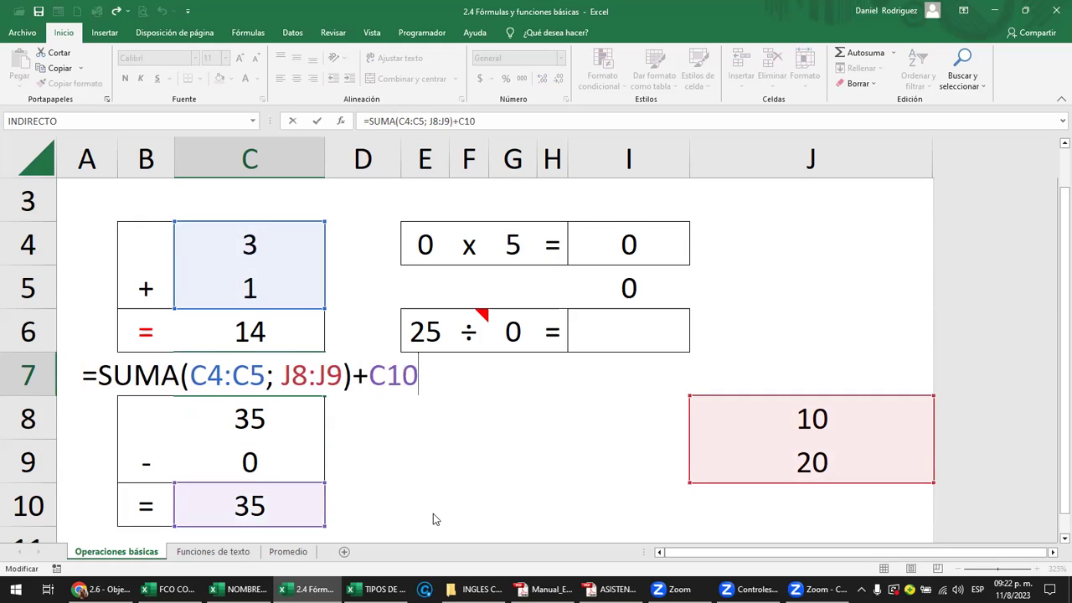
{"action": "key", "text": "BackSpace"}
{"action": "key", "text": "BackSpace"}
{"action": "key", "text": "BackSpace"}
{"action": "key", "text": "BackSpace"}
{"action": "key", "text": "Return"}
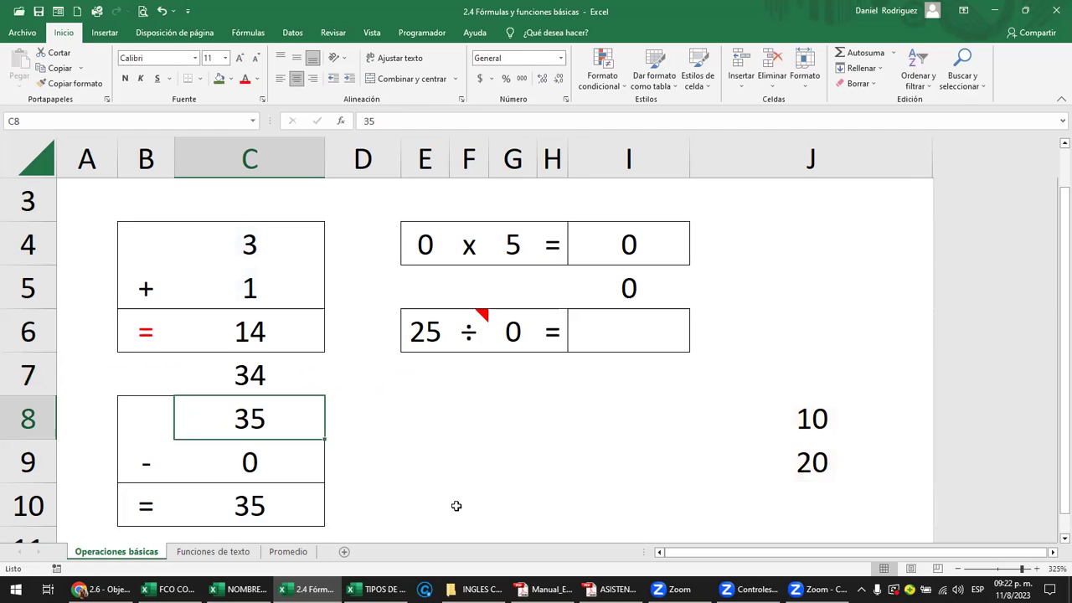
{"action": "left_click", "coordinate": [259, 507]}
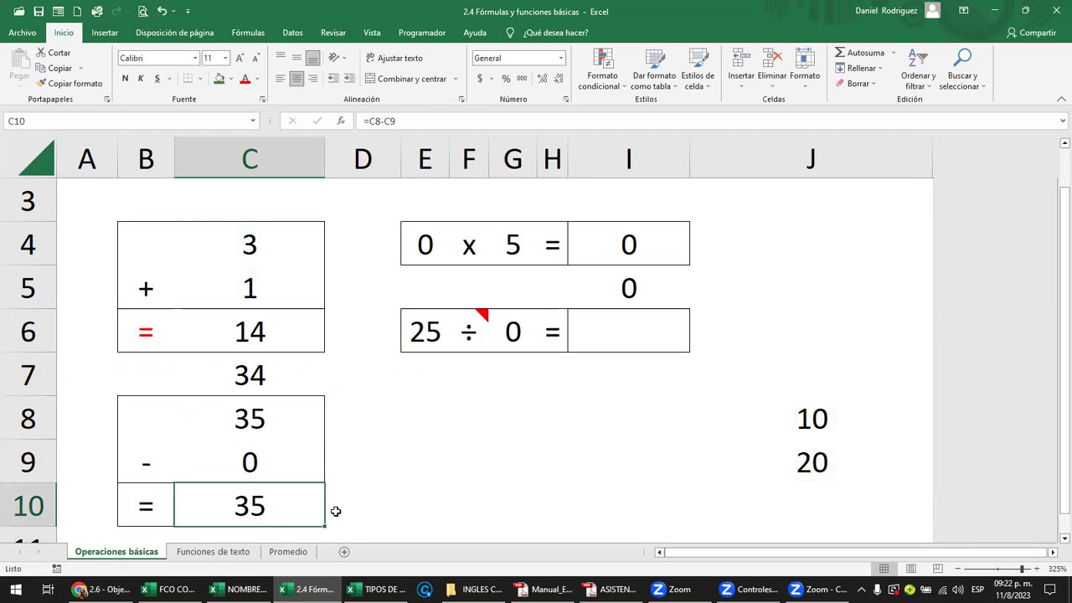
{"action": "key", "text": "F2"}
{"action": "key", "text": "Left"}
{"action": "key", "text": "Left"}
{"action": "key", "text": "Left"}
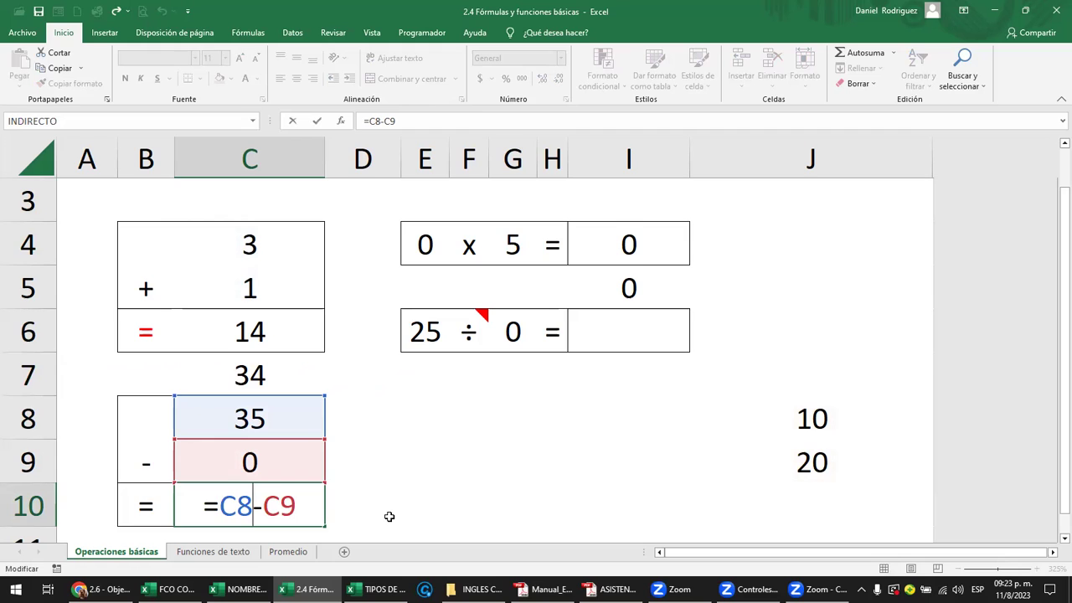
{"action": "key", "text": "Return"}
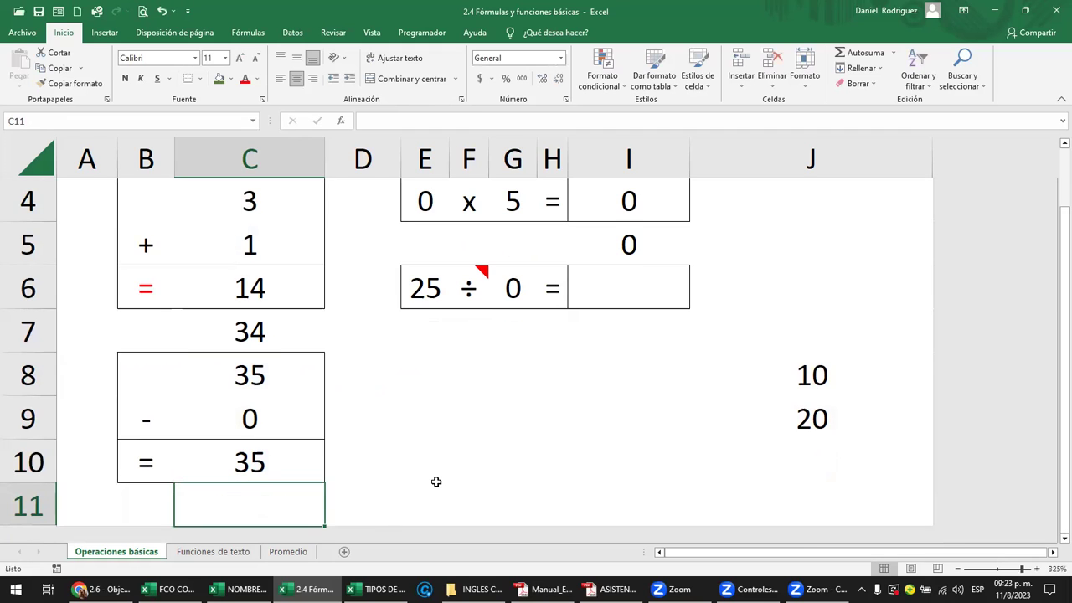
- Change the first factor in E4 from 0 to 10
{"action": "scroll", "coordinate": [437, 481], "scroll_direction": "up", "scroll_amount": 1}
{"action": "left_click", "coordinate": [645, 330]}
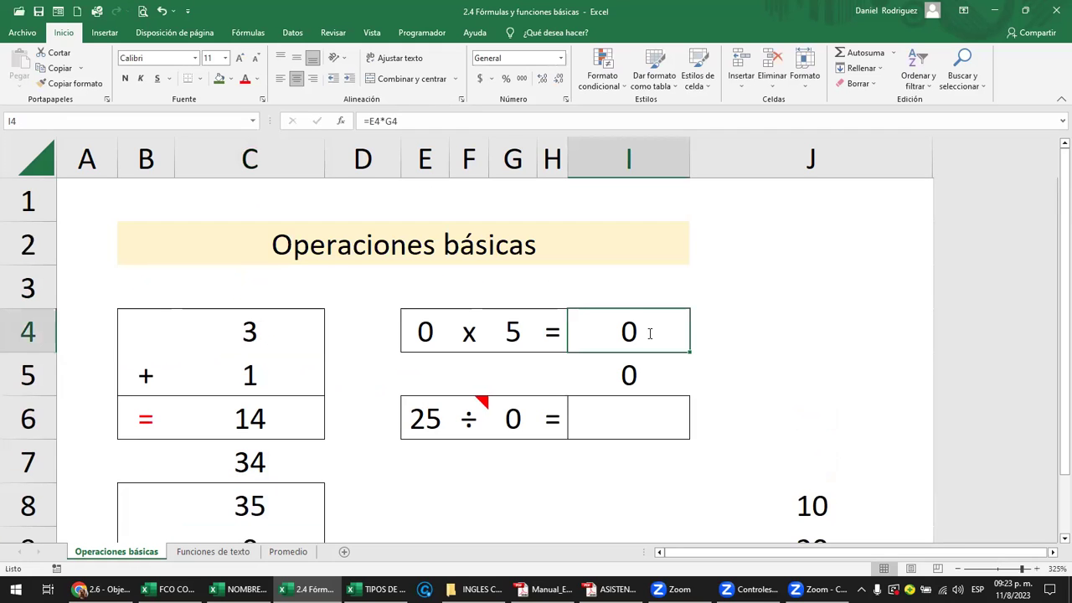
{"action": "double_click", "coordinate": [645, 330]}
{"action": "left_click", "coordinate": [408, 332]}
{"action": "type", "text": "10"}
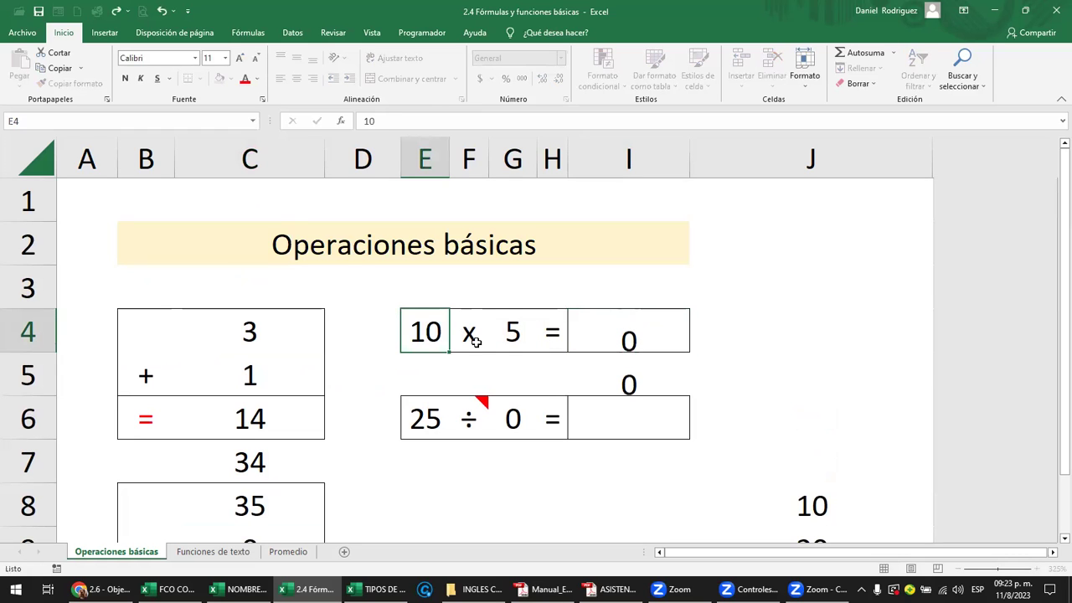
{"action": "key", "text": "Return"}
- Review I4's =E4*G4 and I5's =PRODUCTO(E4;G4), both now returning 50
{"action": "double_click", "coordinate": [653, 331]}
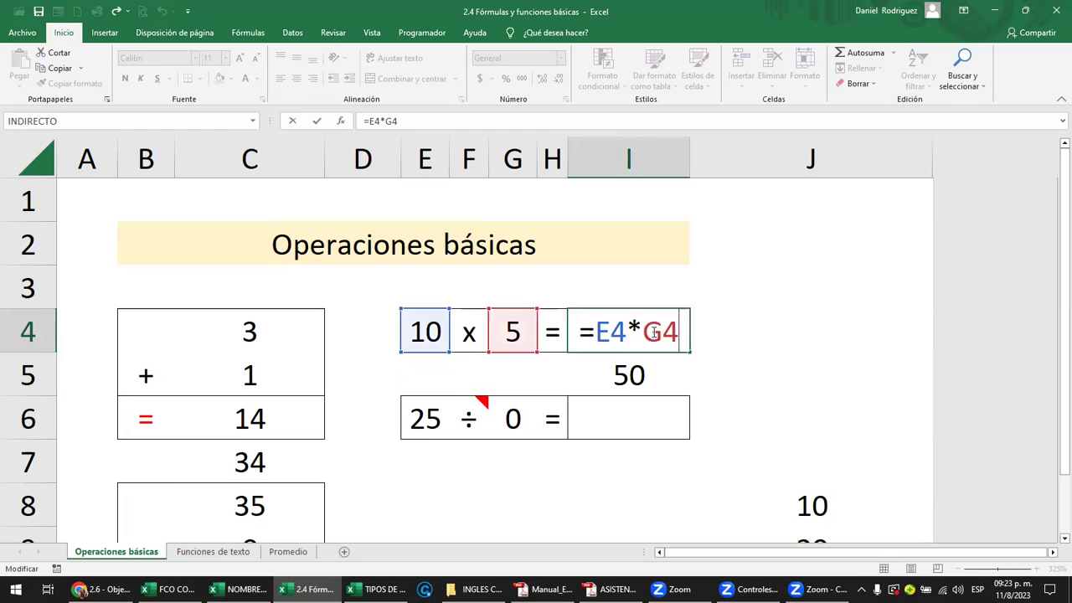
{"action": "key", "text": "Escape"}
{"action": "left_click", "coordinate": [663, 376]}
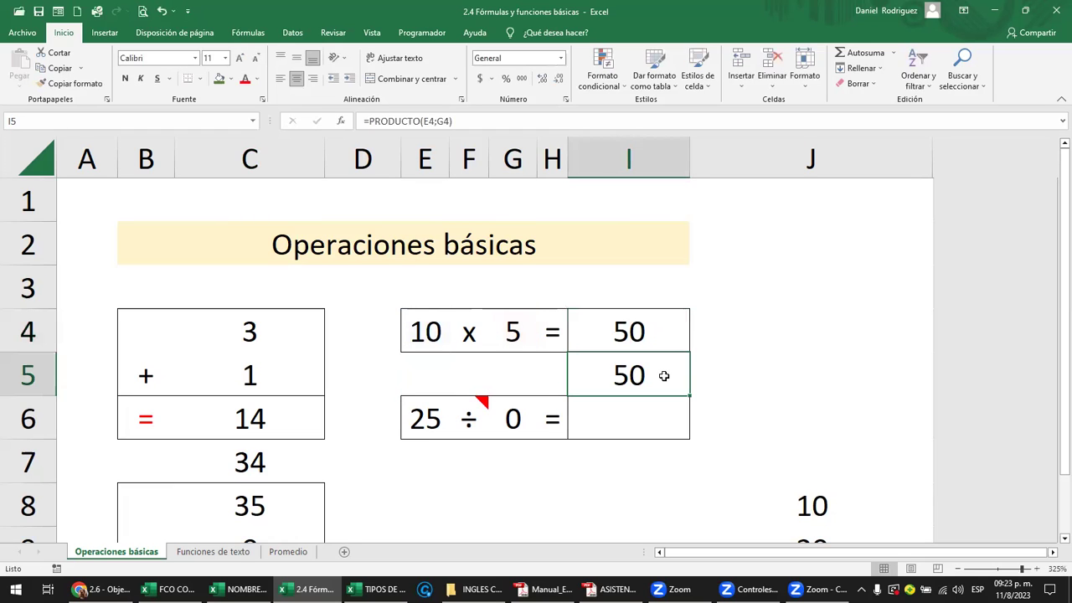
{"action": "double_click", "coordinate": [664, 376]}
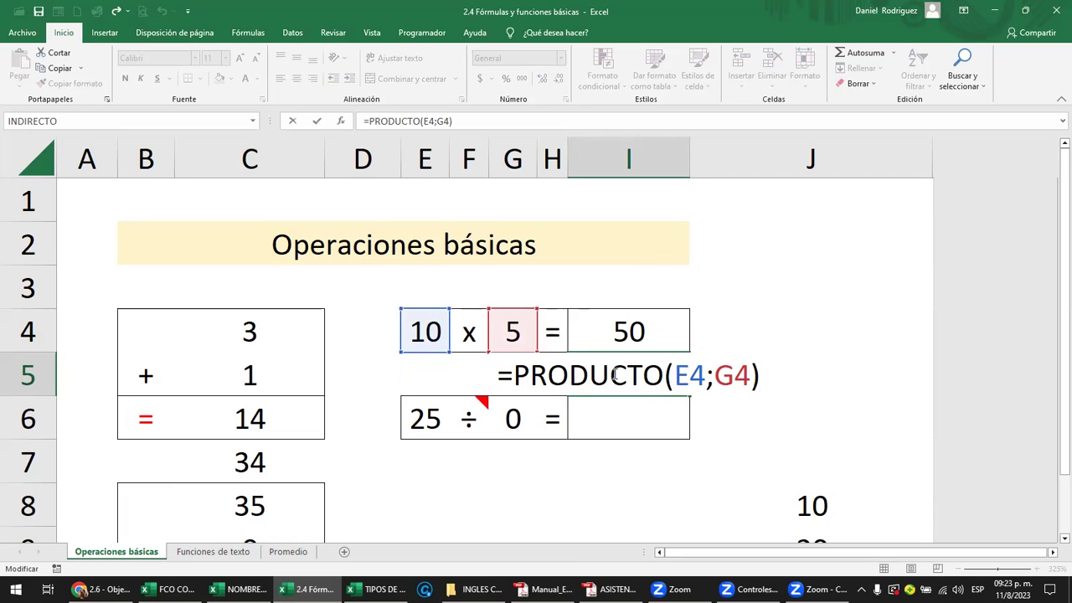
{"action": "key", "text": "ctrl+Return"}
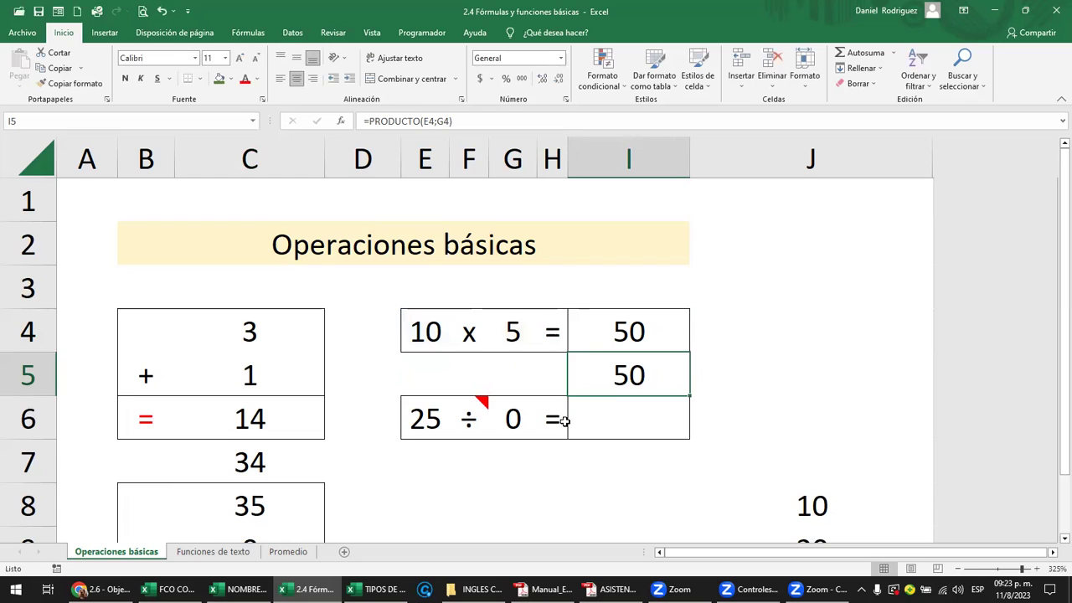
{"action": "left_click", "coordinate": [658, 432]}
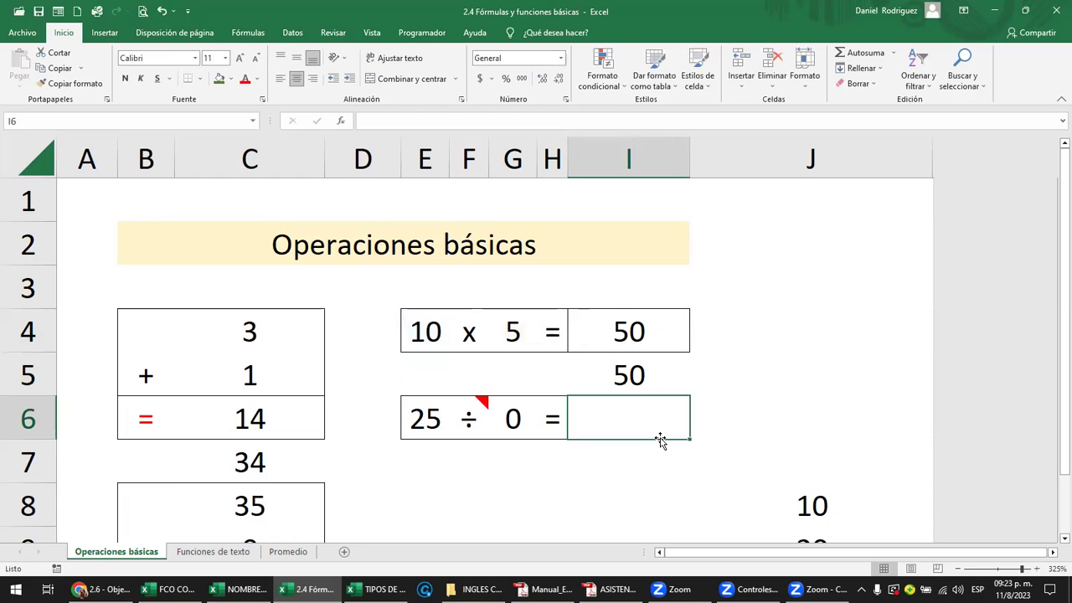
- Enter =E6/G6 in I6 by pointing with the arrow keys, giving #¡DIV/0!
{"action": "type", "text": "="}
{"action": "key", "text": "Left"}
{"action": "key", "text": "Left"}
{"action": "key", "text": "Left"}
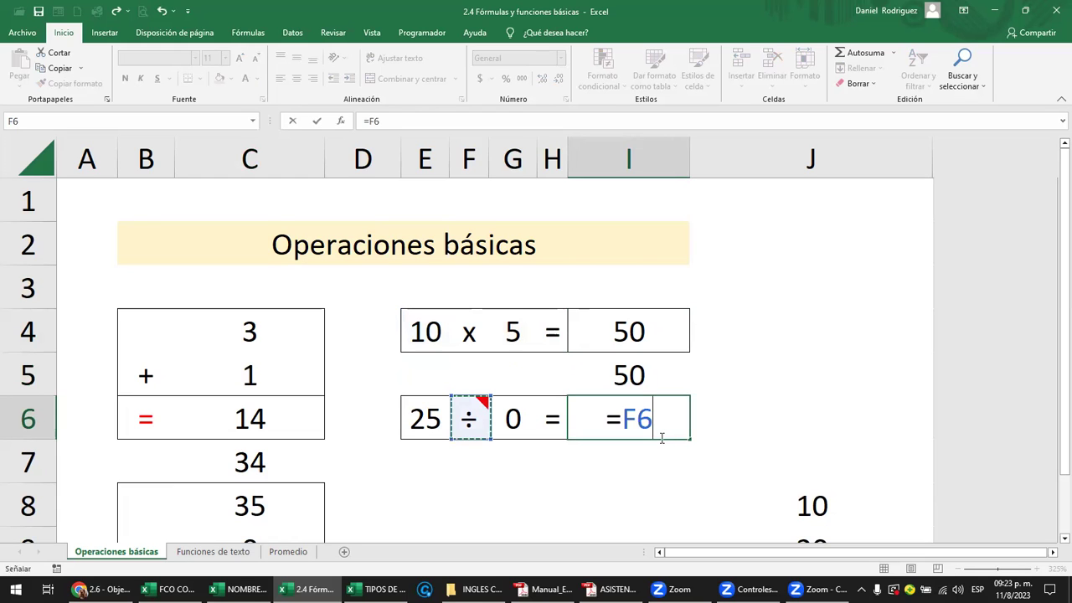
{"action": "key", "text": "Left"}
{"action": "type", "text": "/"}
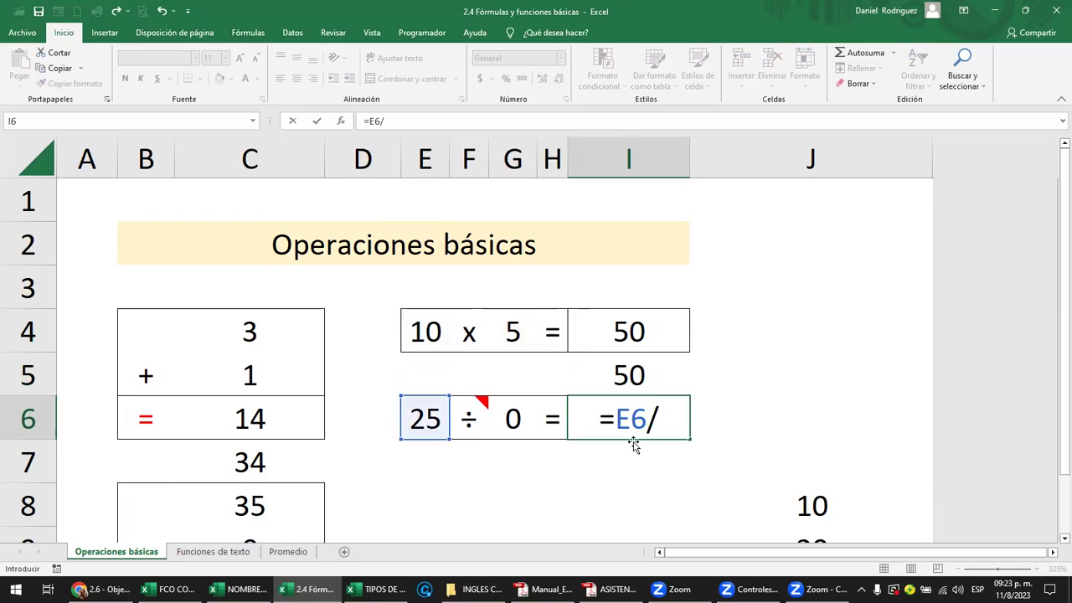
{"action": "key", "text": "Left"}
{"action": "key", "text": "Left"}
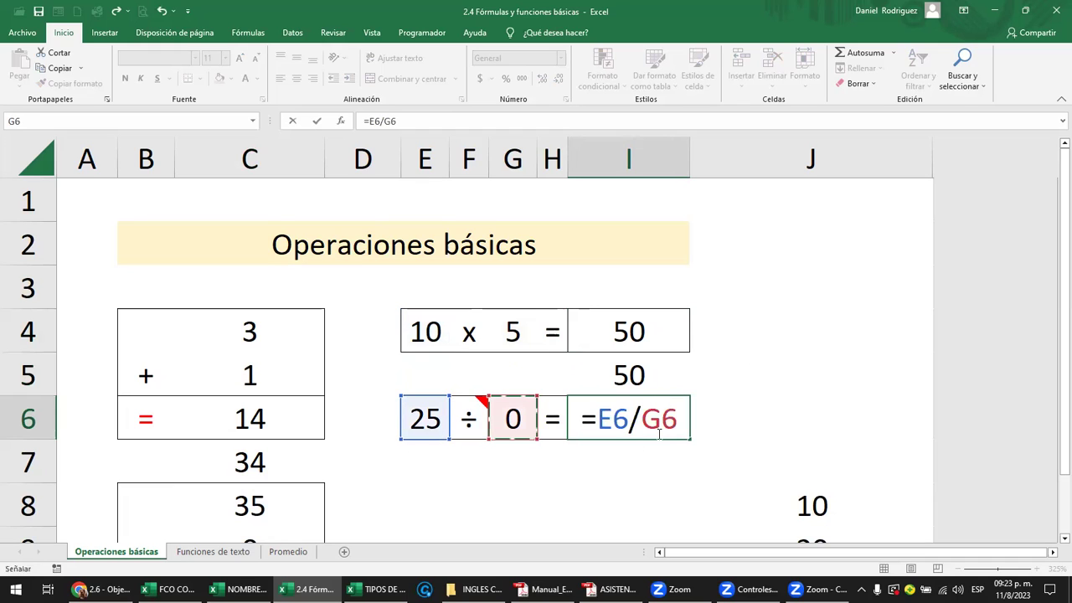
{"action": "key", "text": "Return"}
{"action": "key", "text": "Up"}
- Set the divisor in G6 to 5 so I6 shows 5
{"action": "left_click", "coordinate": [508, 417]}
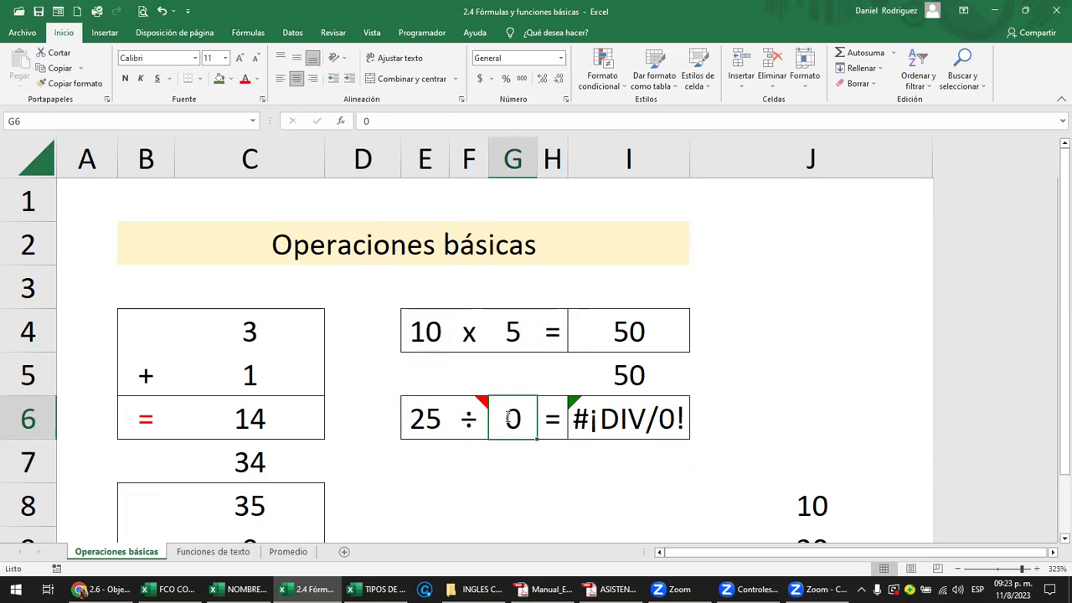
{"action": "type", "text": "2"}
{"action": "key", "text": "BackSpace"}
{"action": "type", "text": "5"}
{"action": "key", "text": "ctrl+Return"}
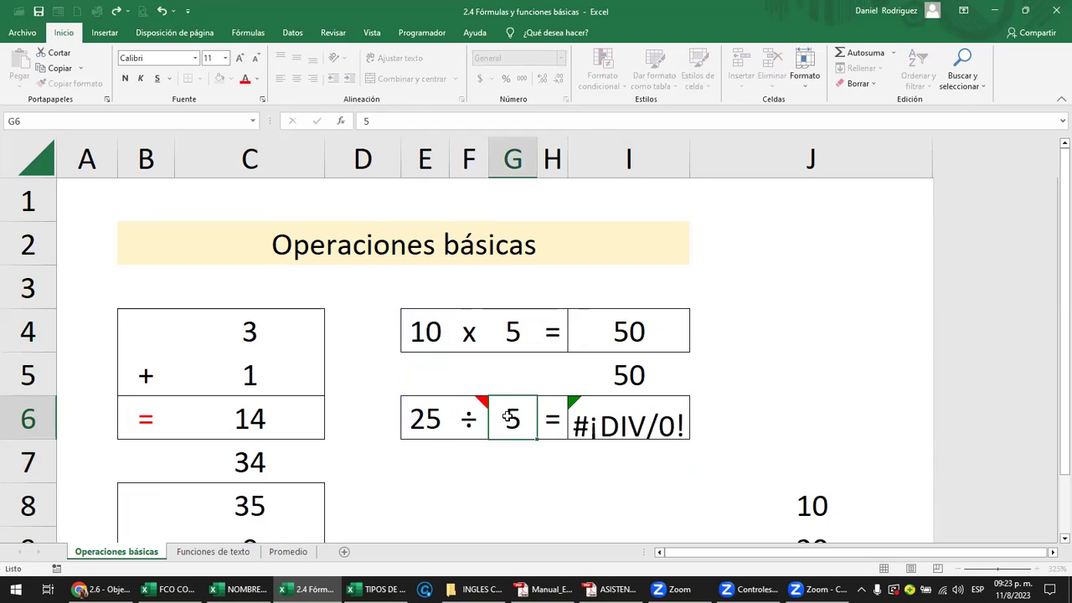
{"action": "key", "text": "Return"}
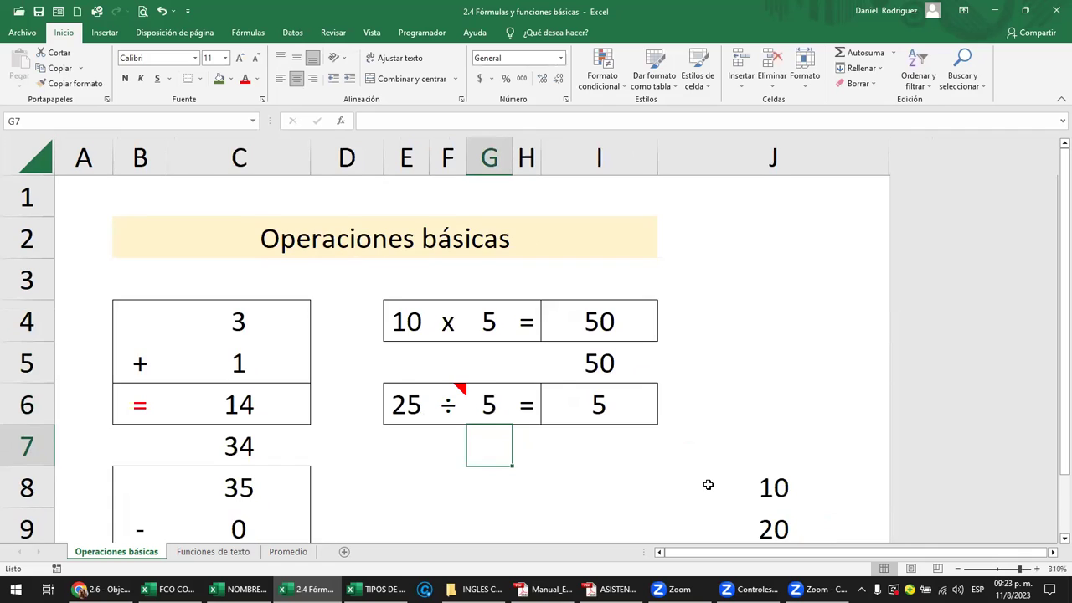
{"action": "scroll", "coordinate": [611, 463], "scroll_direction": "down", "scroll_amount": 2}
{"action": "scroll", "coordinate": [610, 461], "scroll_direction": "up", "scroll_amount": 2}
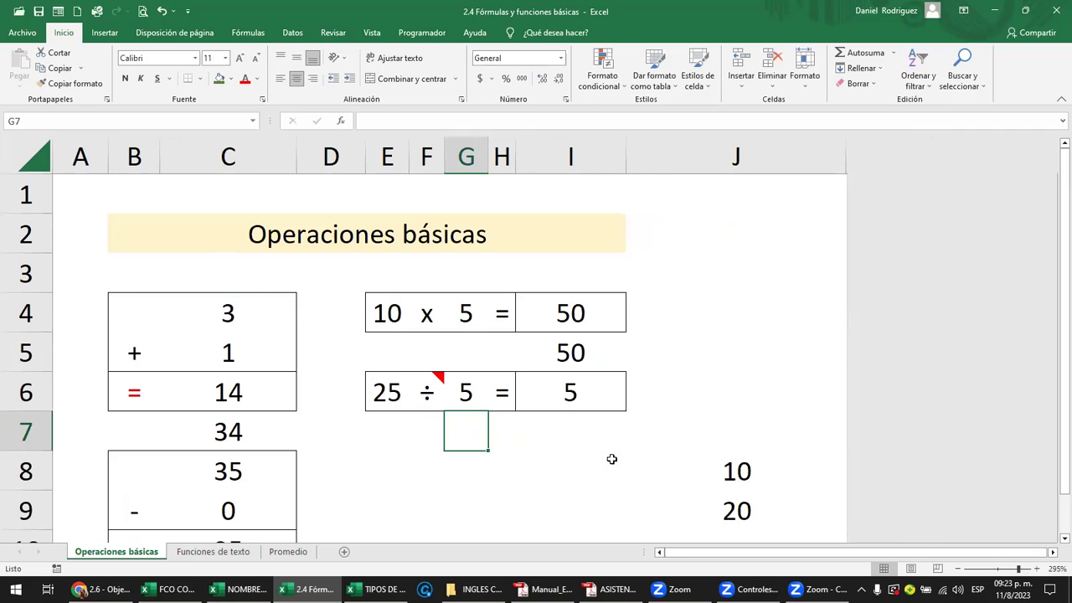
{"action": "scroll", "coordinate": [611, 459], "scroll_direction": "down", "scroll_amount": 1}
{"action": "scroll", "coordinate": [611, 458], "scroll_direction": "down", "scroll_amount": 1}
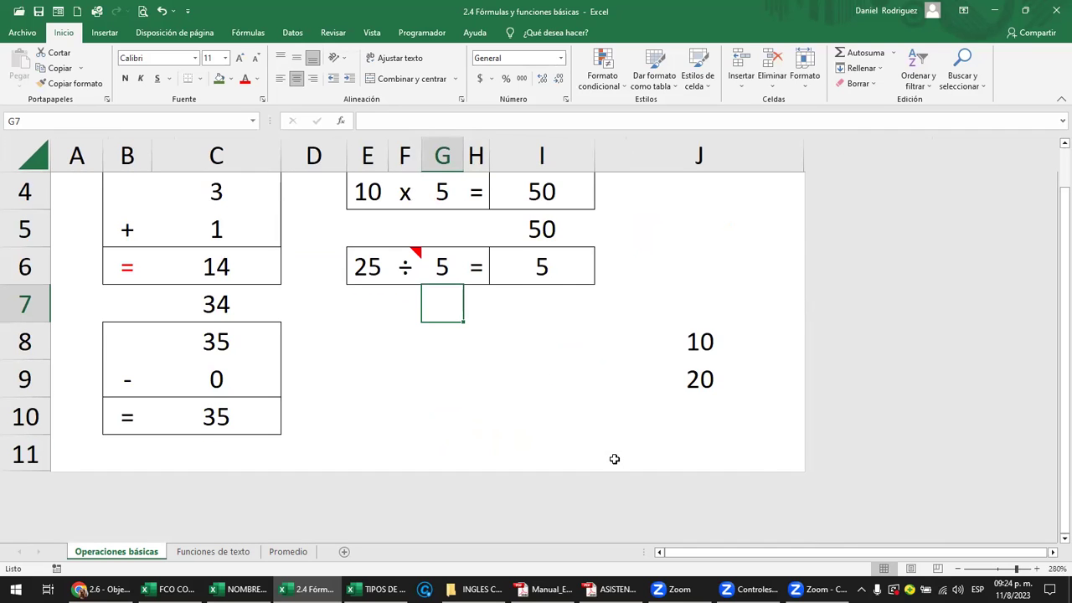
{"action": "scroll", "coordinate": [612, 458], "scroll_direction": "down", "scroll_amount": 1}
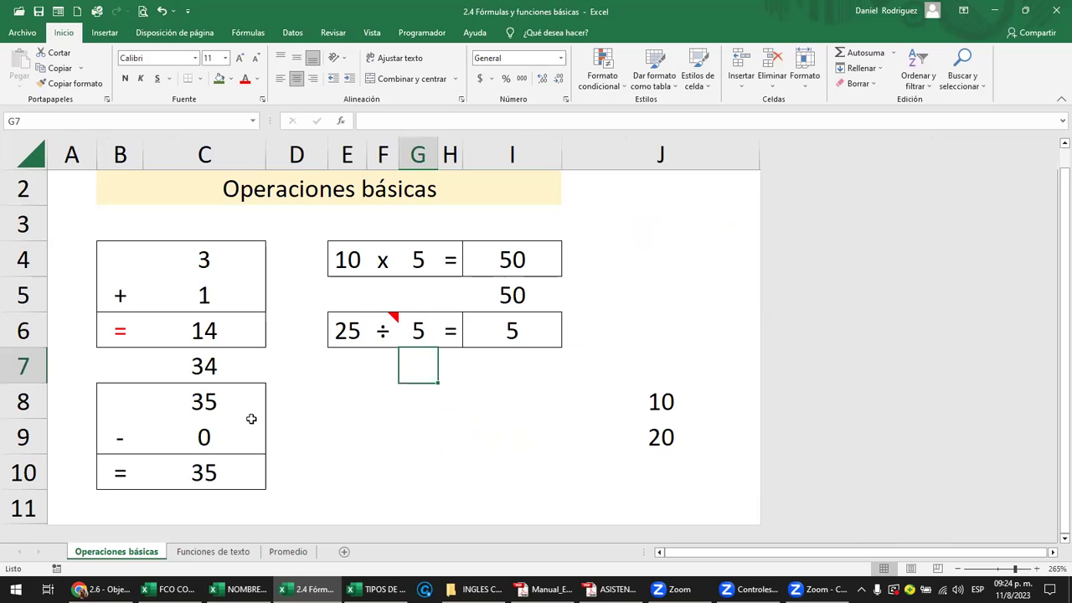
- Replace C5's value with A, then review C7's SUMA ranges and the J8:J9 values
{"action": "left_click", "coordinate": [204, 331]}
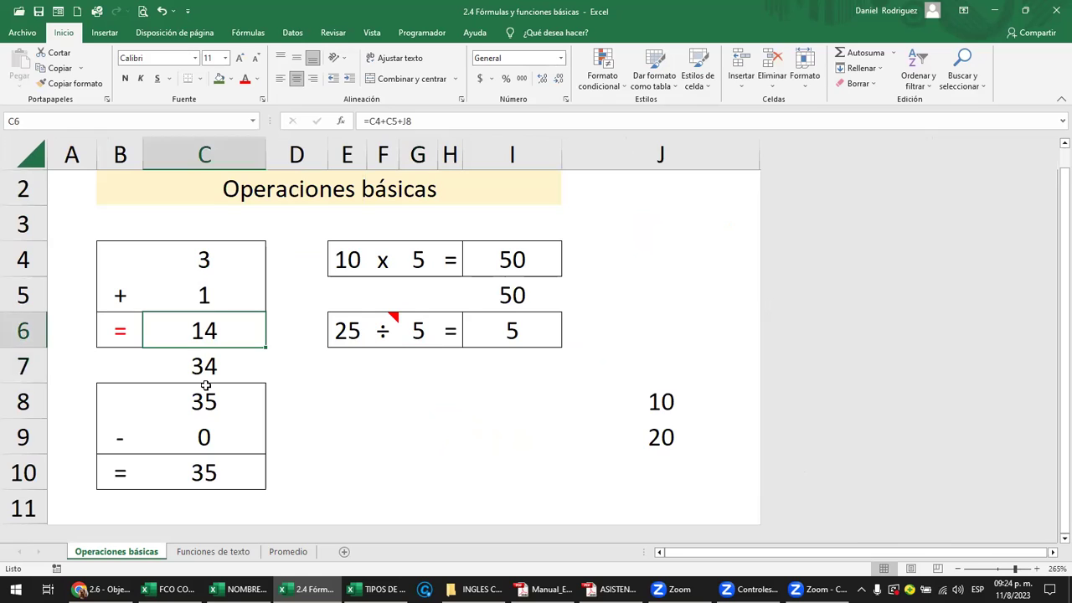
{"action": "left_click", "coordinate": [205, 259]}
{"action": "key", "text": "Down"}
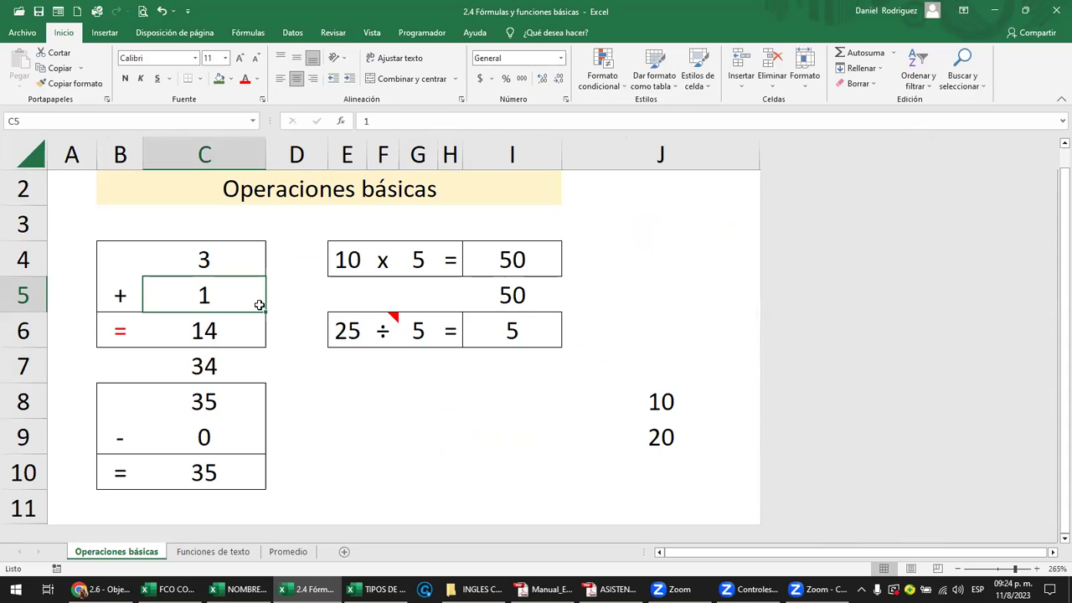
{"action": "type", "text": "A"}
{"action": "key", "text": "Return"}
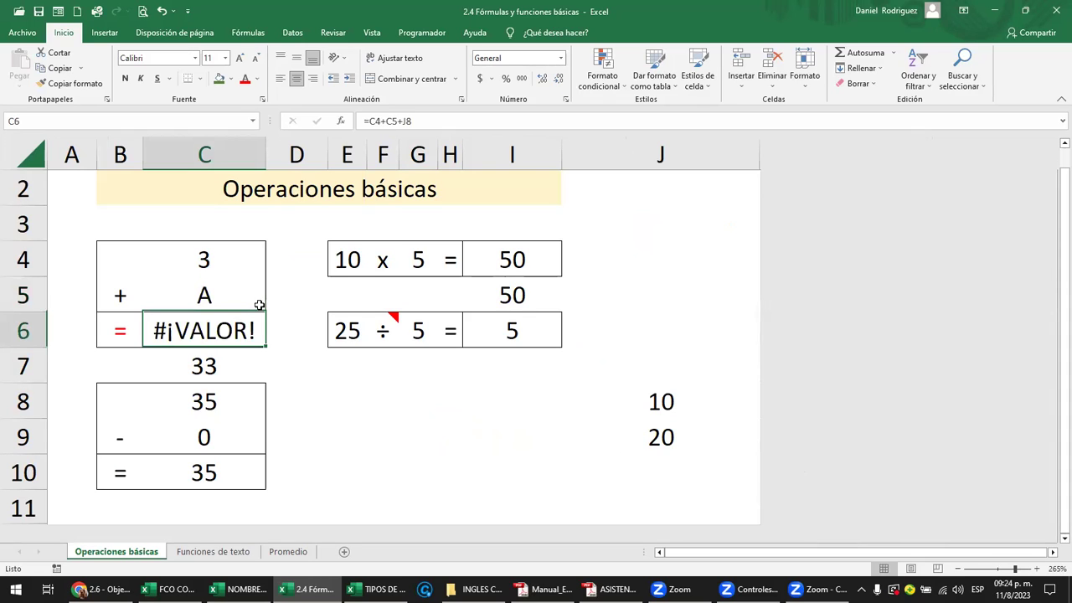
{"action": "left_click", "coordinate": [213, 366]}
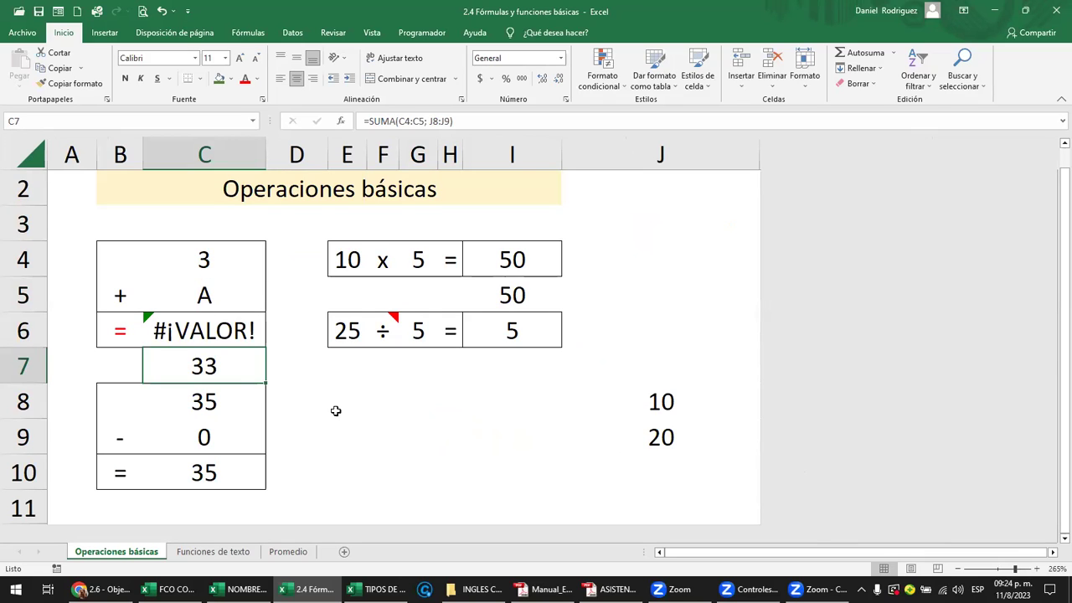
{"action": "double_click", "coordinate": [239, 366]}
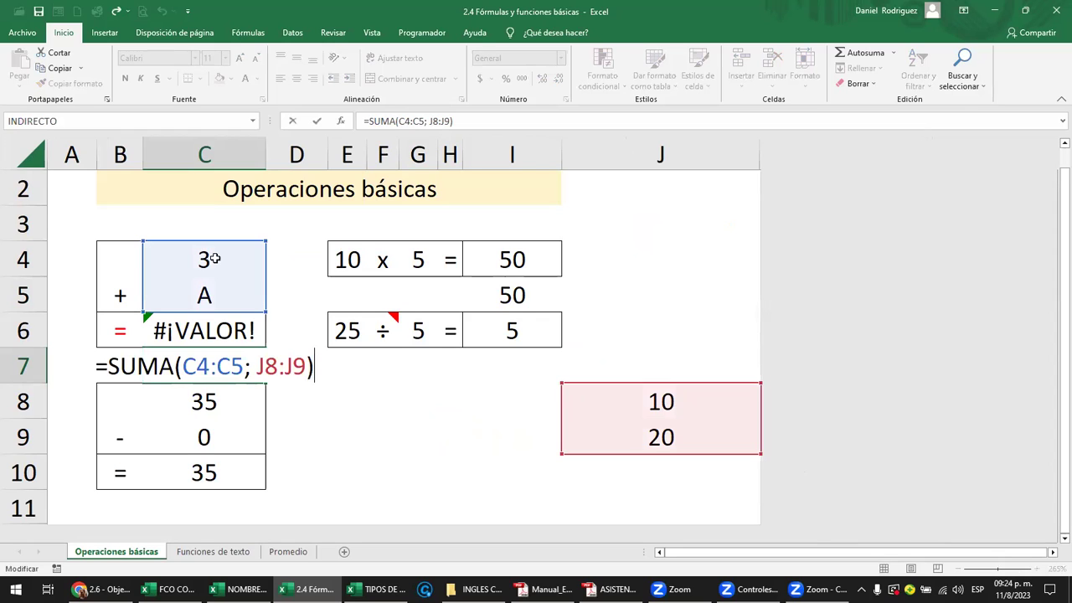
{"action": "left_click", "coordinate": [664, 402]}
{"action": "key", "text": "shift+Down"}
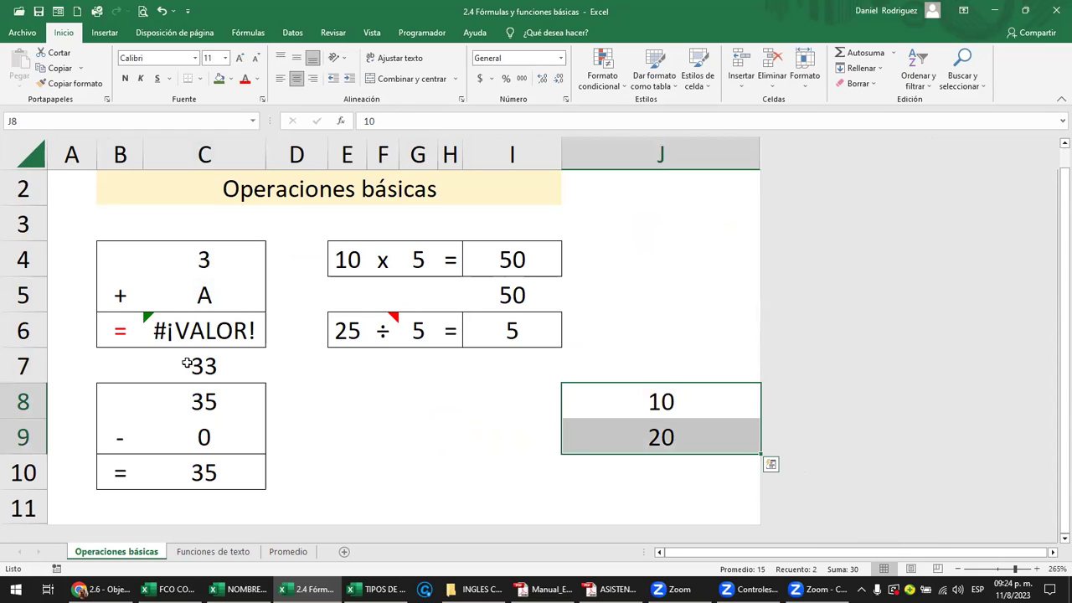
- Replace the values in J9, J8 and C4 with the letter A
{"action": "left_click", "coordinate": [661, 436]}
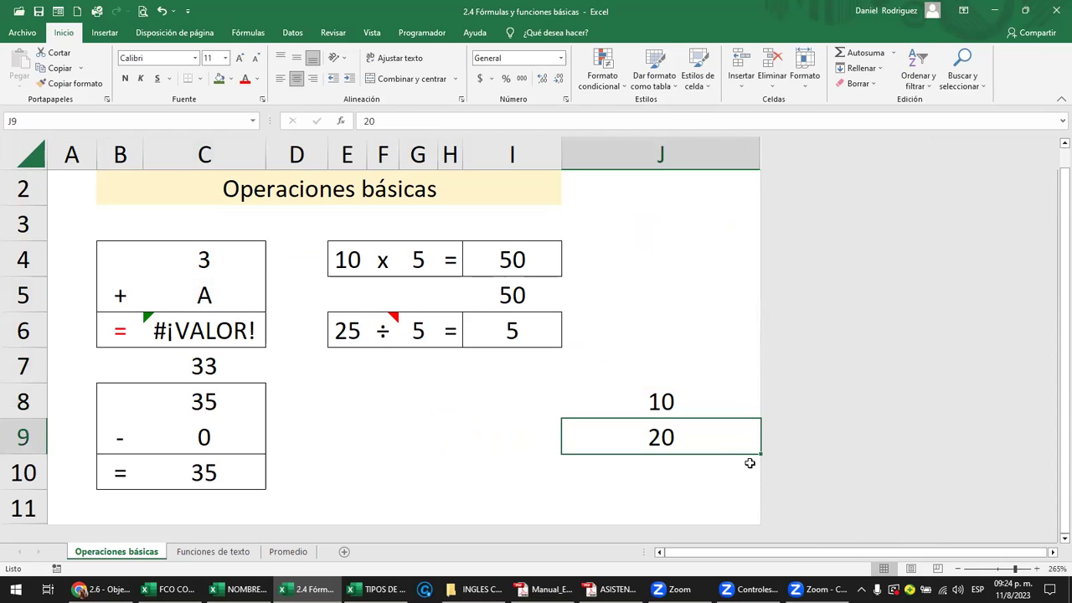
{"action": "type", "text": "A"}
{"action": "key", "text": "Up"}
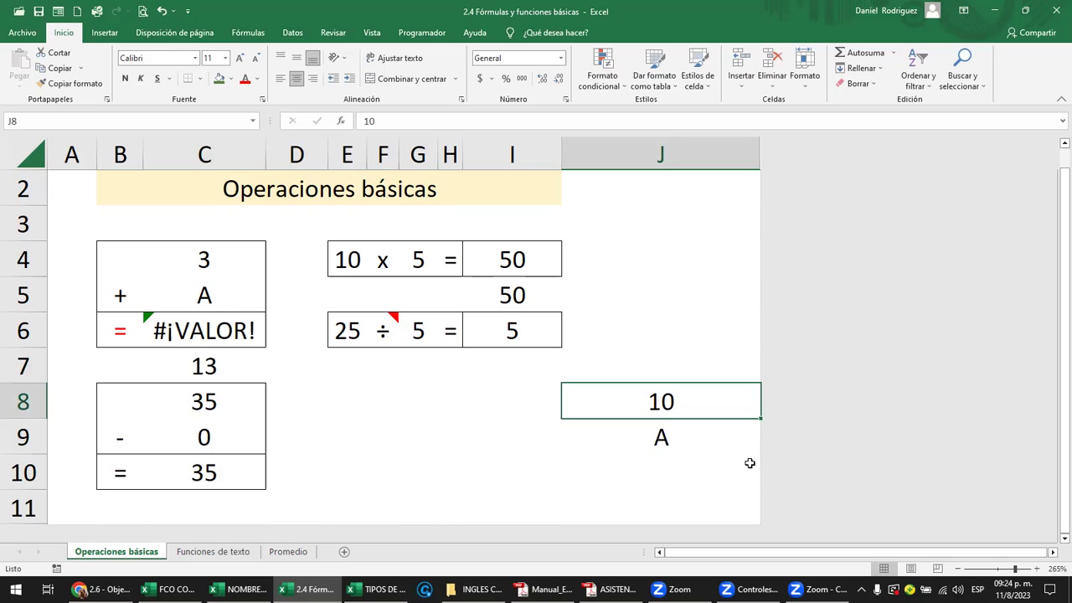
{"action": "type", "text": "A"}
{"action": "key", "text": "Up"}
{"action": "key", "text": "Left"}
{"action": "key", "text": "Left"}
{"action": "key", "text": "Left"}
{"action": "key", "text": "Left"}
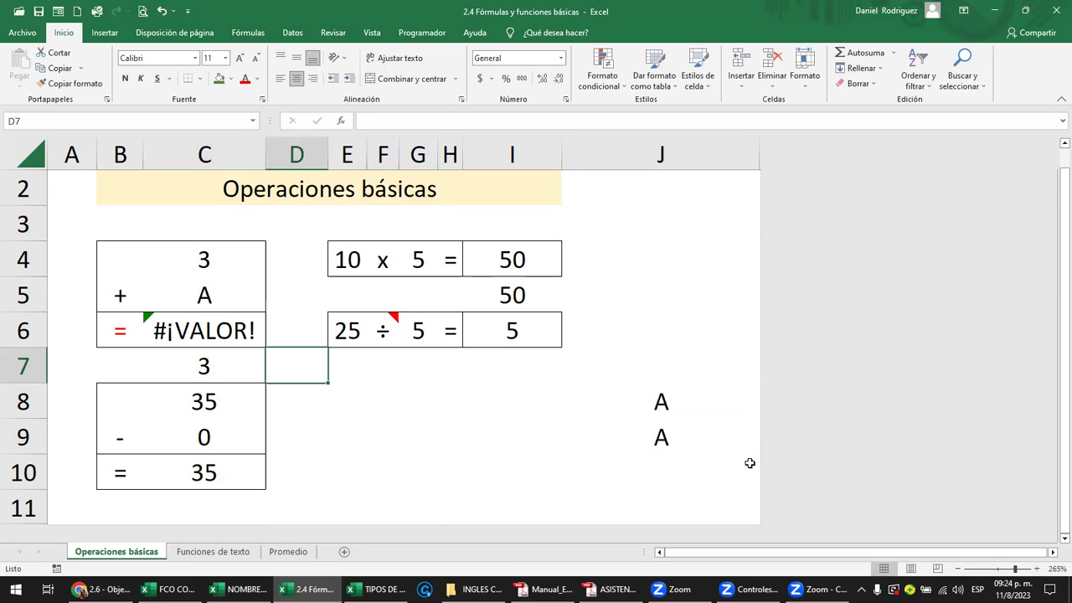
{"action": "key", "text": "Left"}
{"action": "key", "text": "Up"}
{"action": "key", "text": "Up"}
{"action": "key", "text": "Up"}
{"action": "type", "text": "A"}
{"action": "key", "text": "Return"}
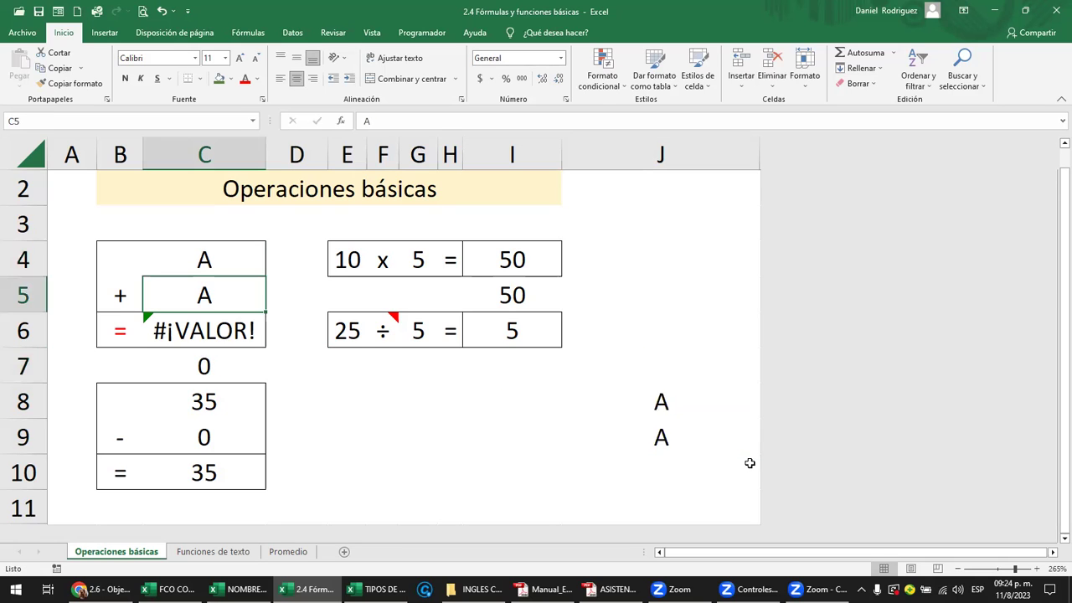
- Compare C7's SUMA formula returning 0 with C6's plus formula showing #¡VALOR!
{"action": "key", "text": "Up"}
{"action": "key", "text": "Down"}
{"action": "key", "text": "Down"}
{"action": "key", "text": "Down"}
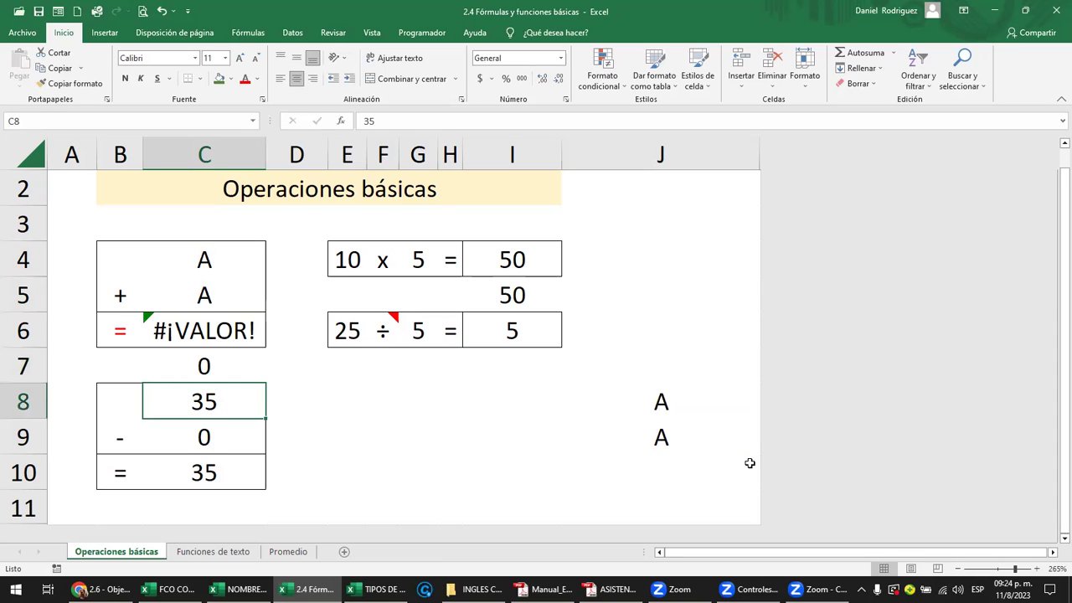
{"action": "key", "text": "Up"}
{"action": "key", "text": "F2"}
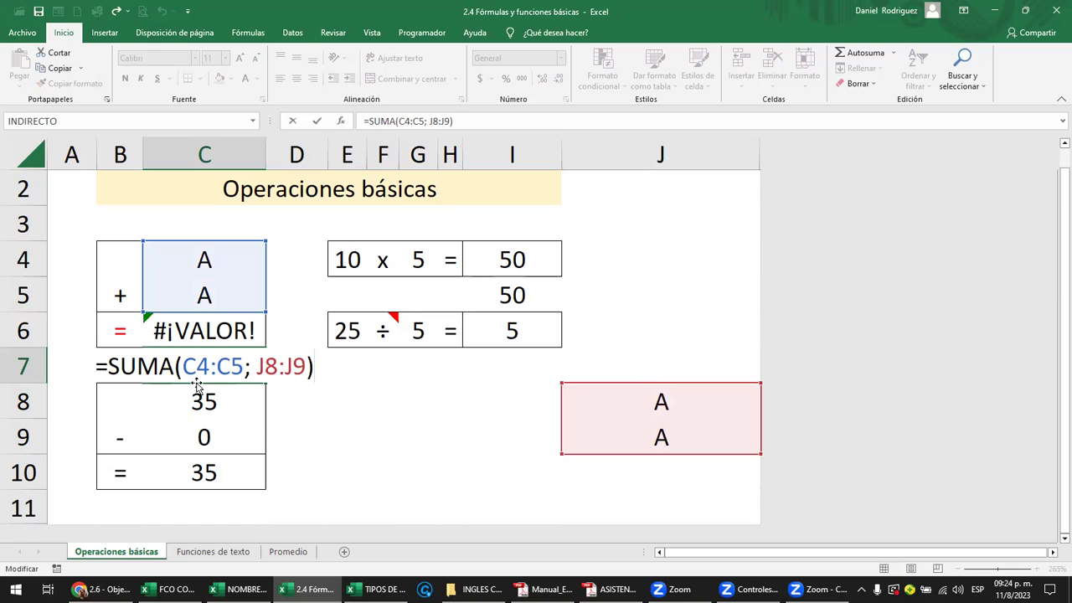
{"action": "double_click", "coordinate": [198, 338]}
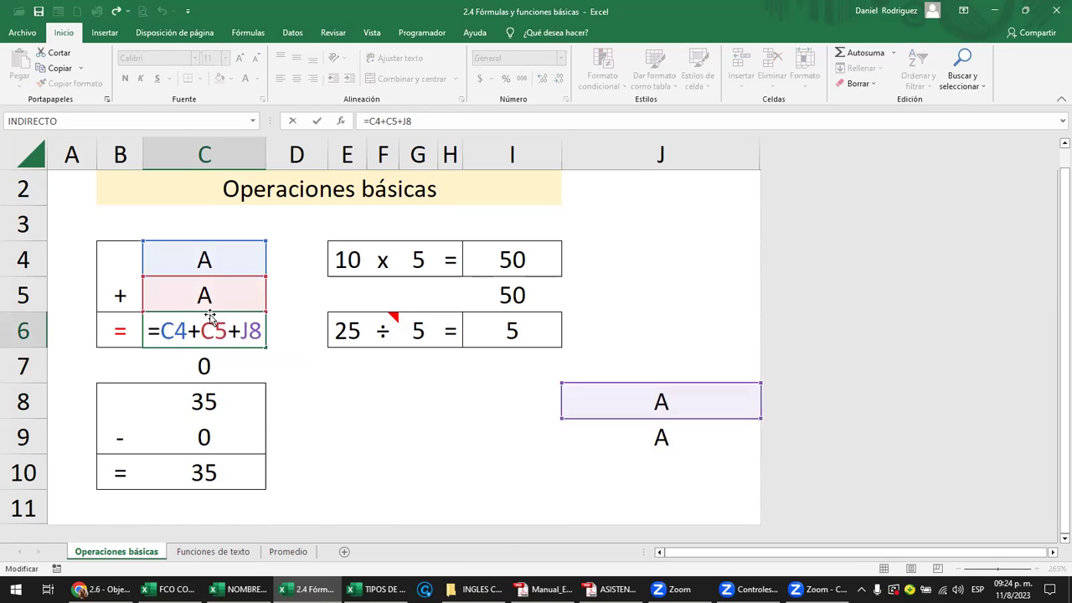
{"action": "left_click", "coordinate": [201, 371]}
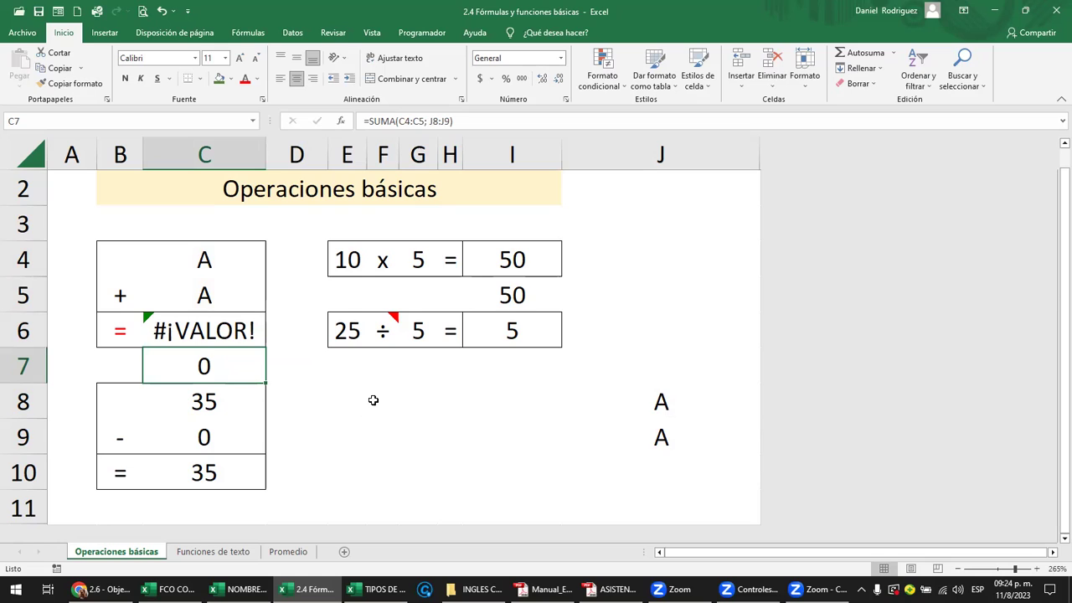
{"action": "key", "text": "F2"}
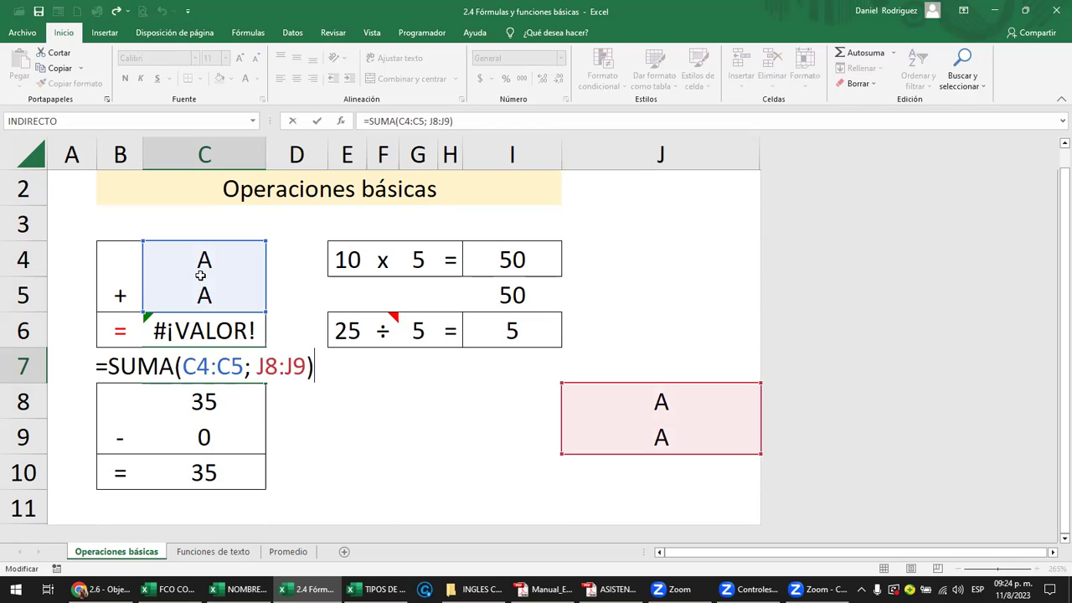
{"action": "key", "text": "ctrl+Return"}
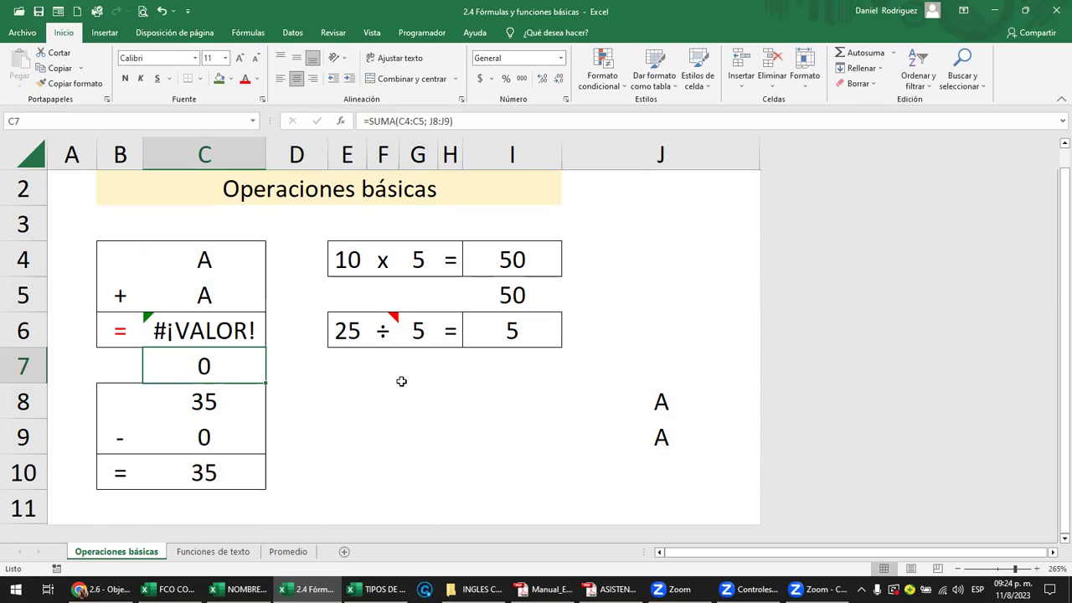
{"action": "left_click", "coordinate": [451, 401]}
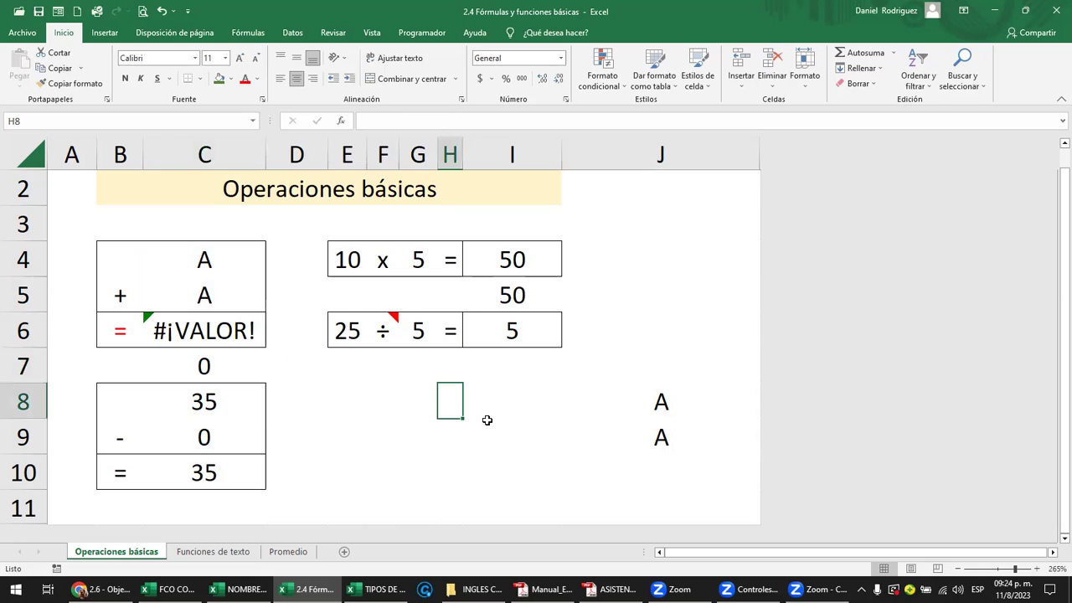
- Enter 10, 1 and A in H8:H10 and widen column H to fit
{"action": "type", "text": "10"}
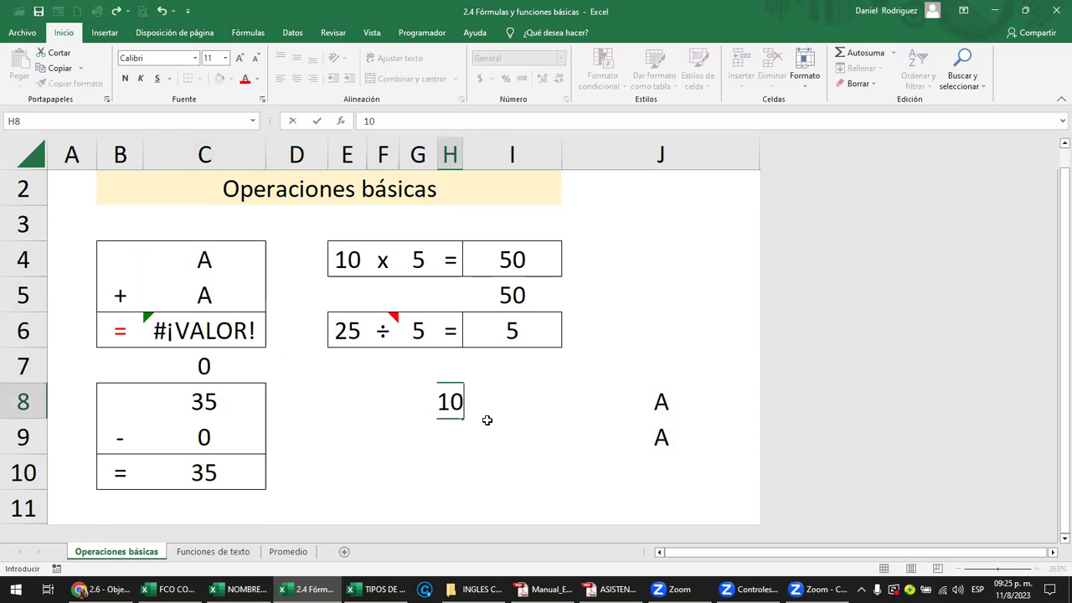
{"action": "key", "text": "Return"}
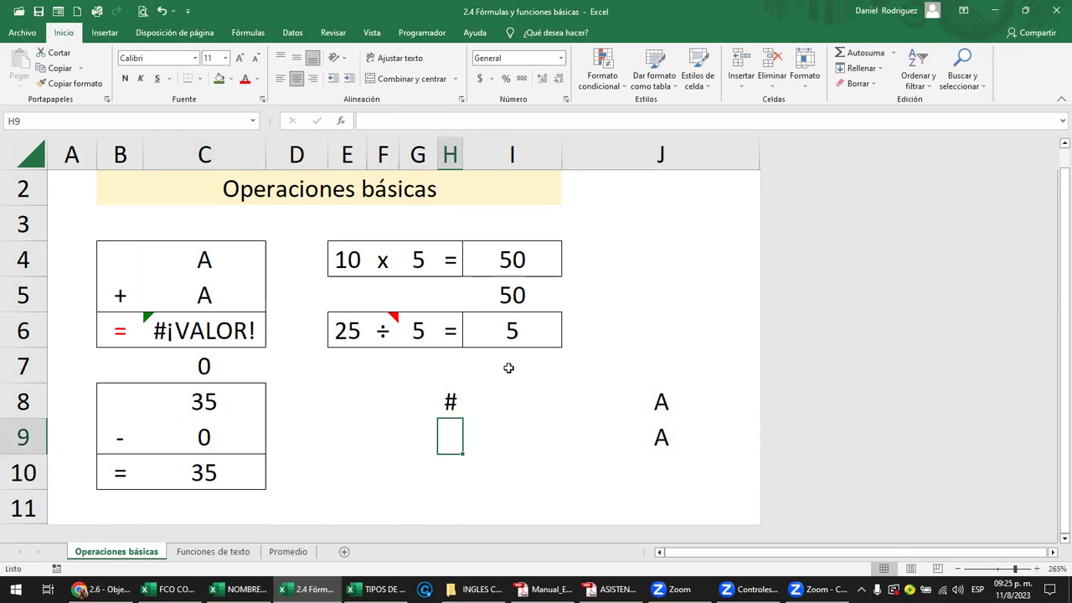
{"action": "key", "text": "Up"}
{"action": "double_click", "coordinate": [463, 155]}
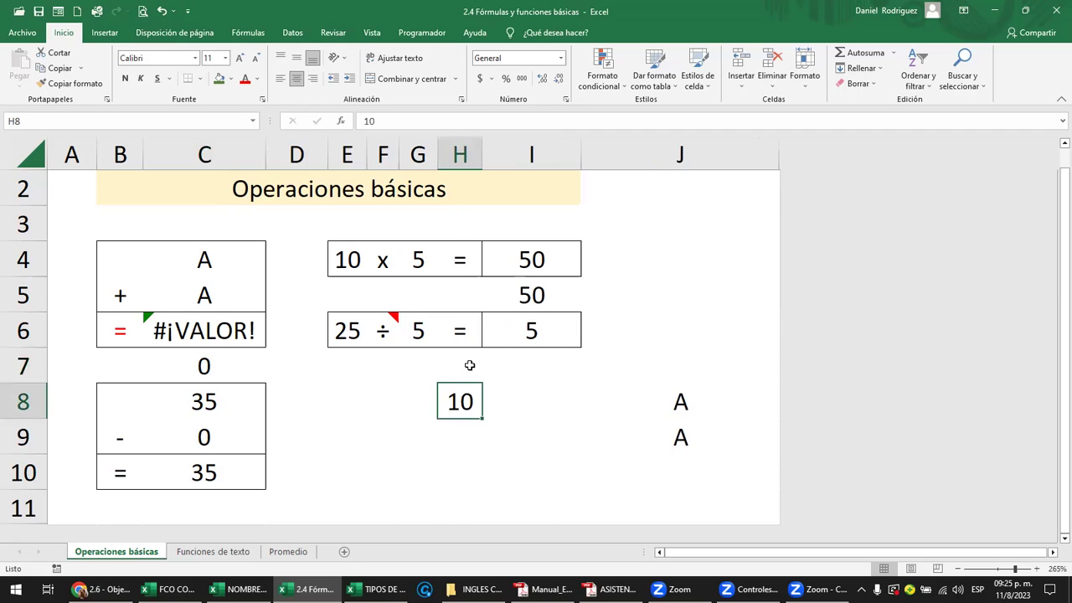
{"action": "key", "text": "Down"}
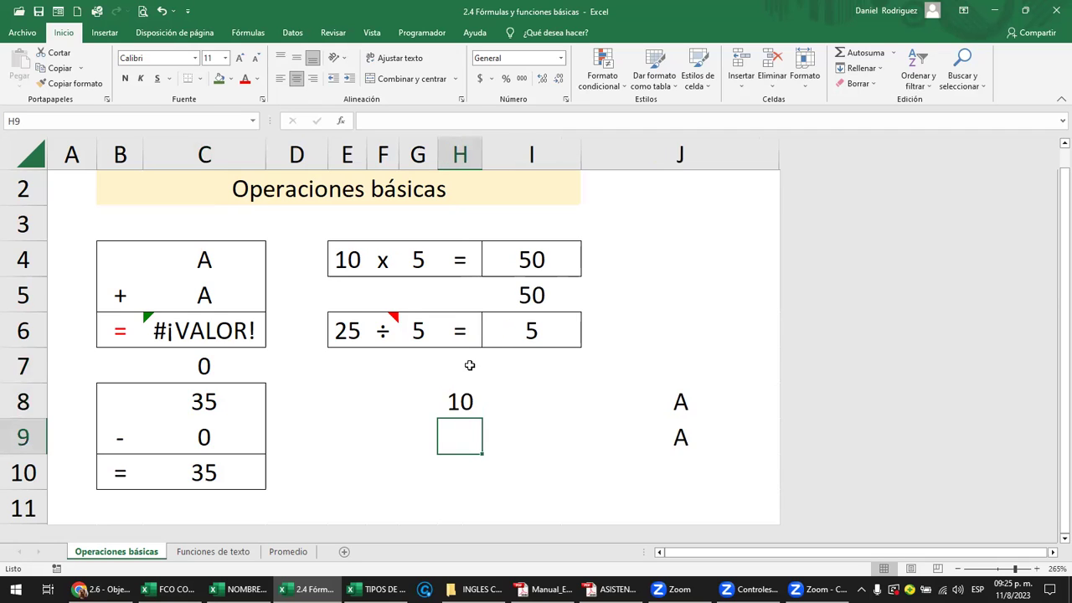
{"action": "type", "text": "1"}
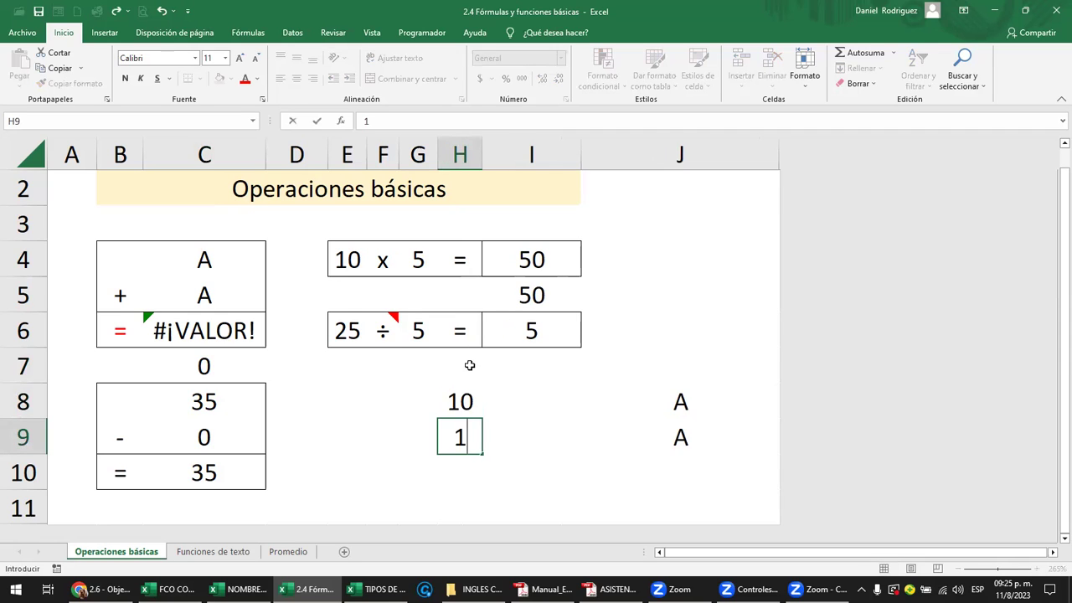
{"action": "key", "text": "Return"}
{"action": "type", "text": "A"}
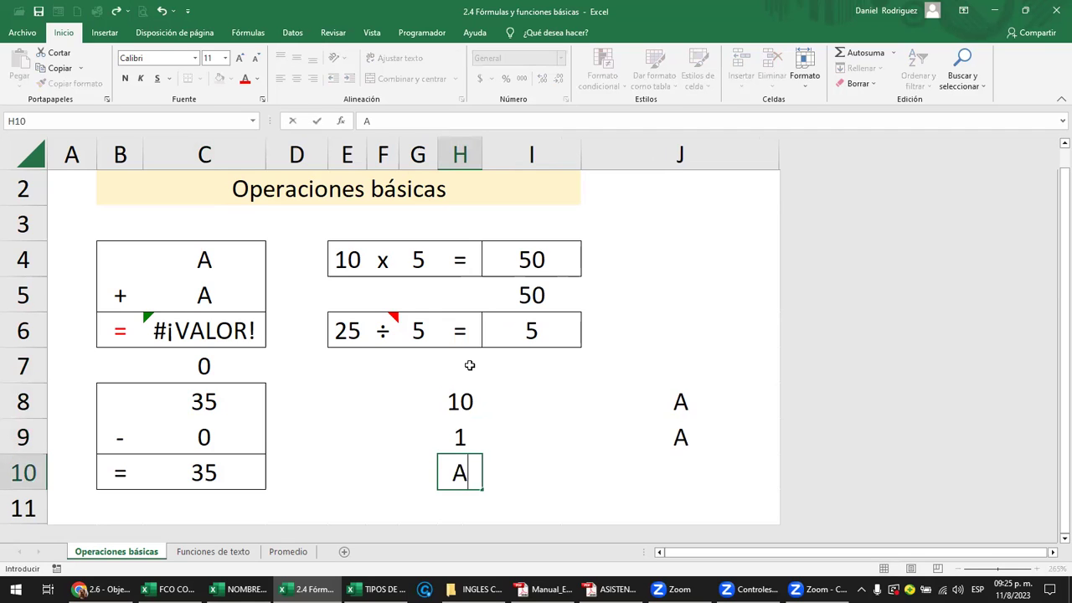
{"action": "key", "text": "Return"}
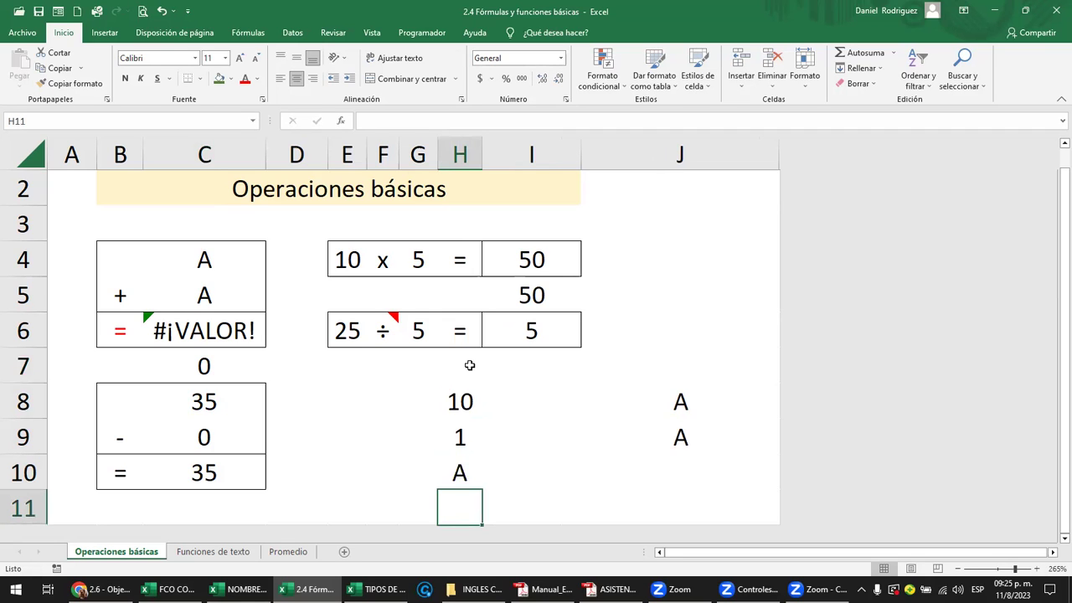
- Add the total =SUMA(H8:H10) in H11
{"action": "type", "text": "="}
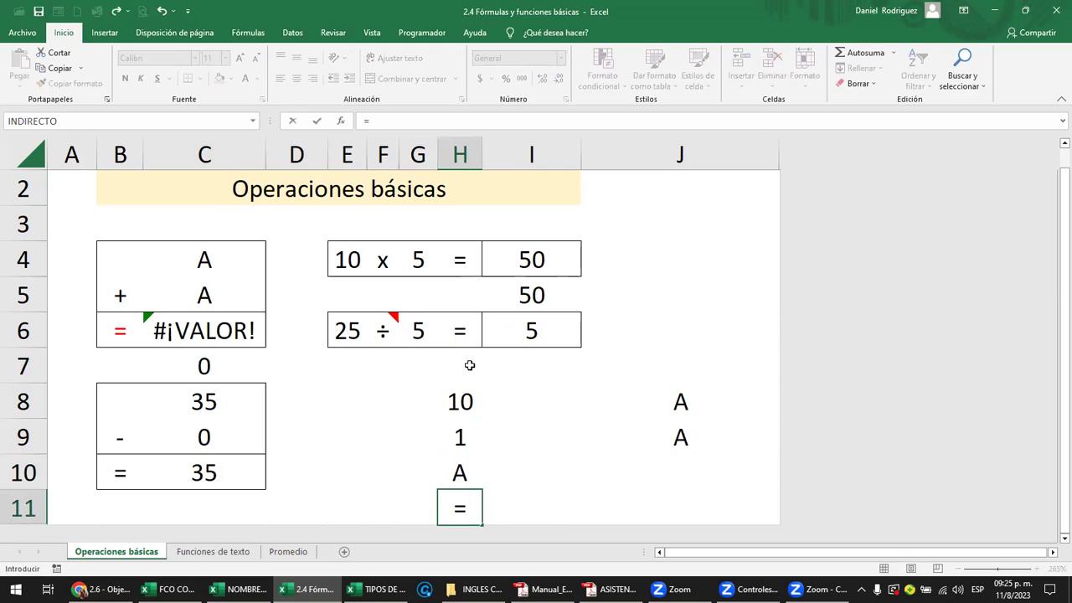
{"action": "type", "text": "SIMA"}
{"action": "key", "text": "BackSpace"}
{"action": "key", "text": "BackSpace"}
{"action": "key", "text": "BackSpace"}
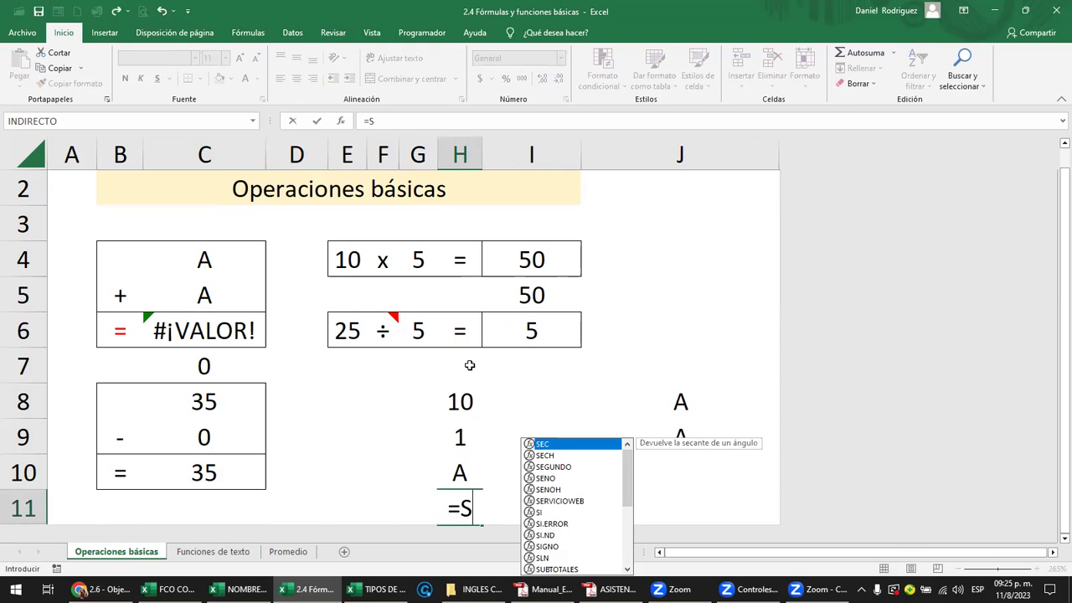
{"action": "type", "text": "U"}
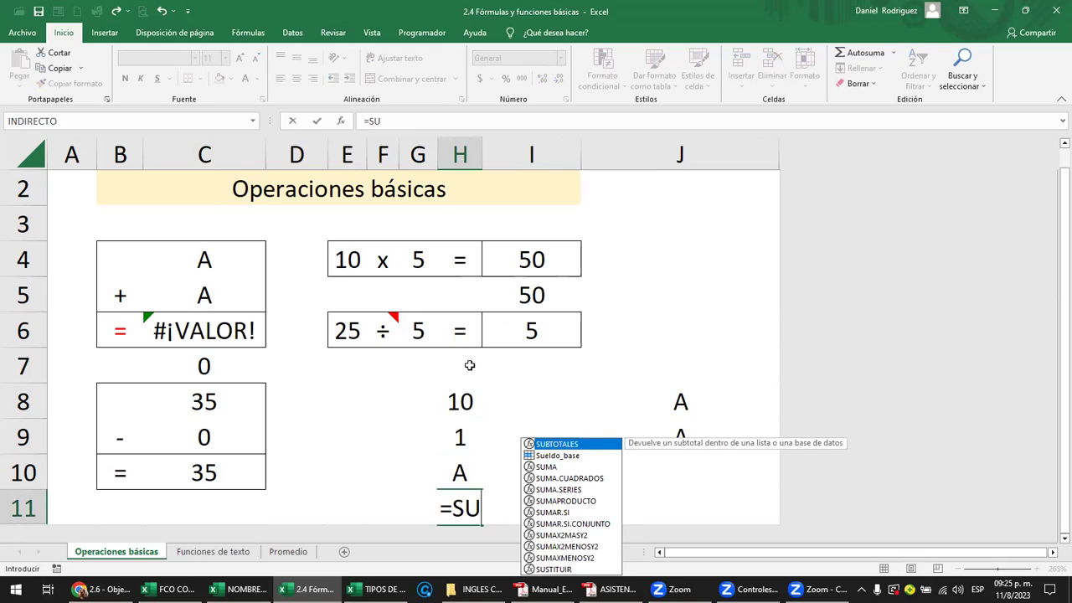
{"action": "type", "text": "MA"}
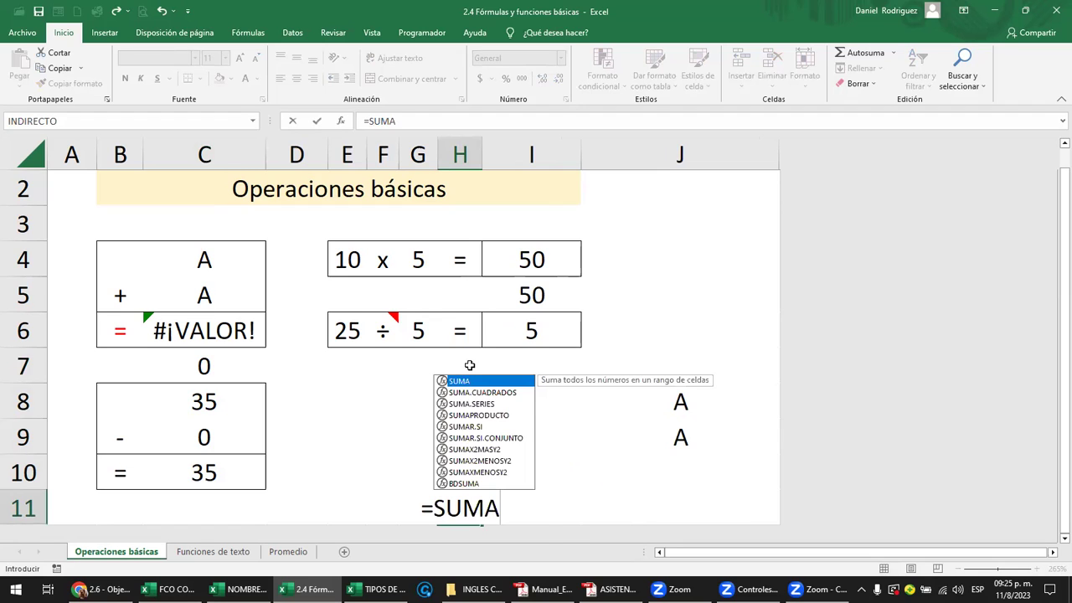
{"action": "type", "text": "("}
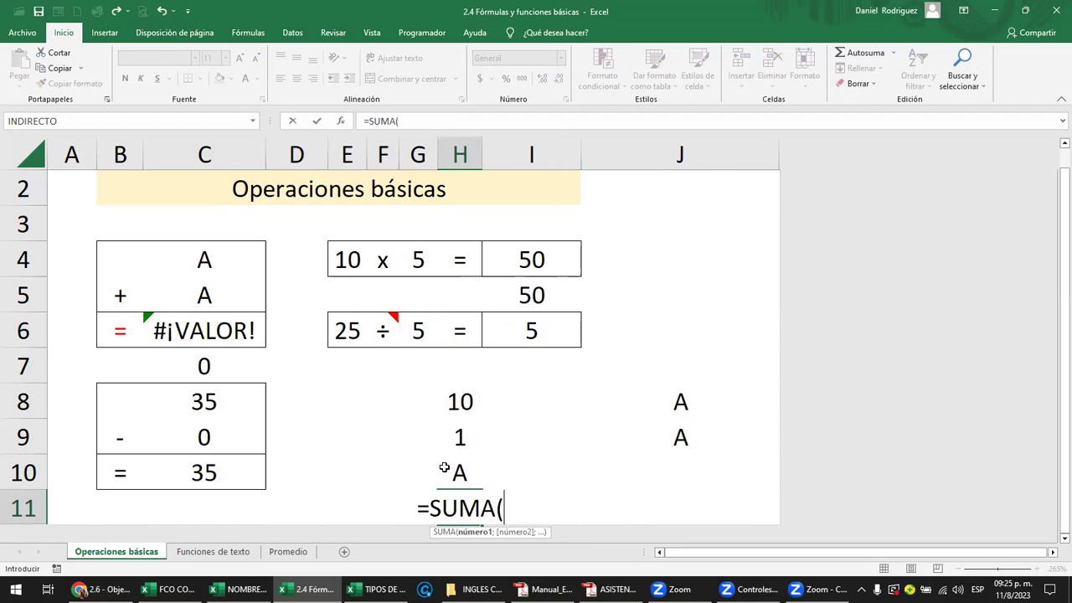
{"action": "left_click_drag", "start_coordinate": [459, 401], "coordinate": [443, 469]}
{"action": "key", "text": "Return"}
{"action": "left_click", "coordinate": [444, 469]}
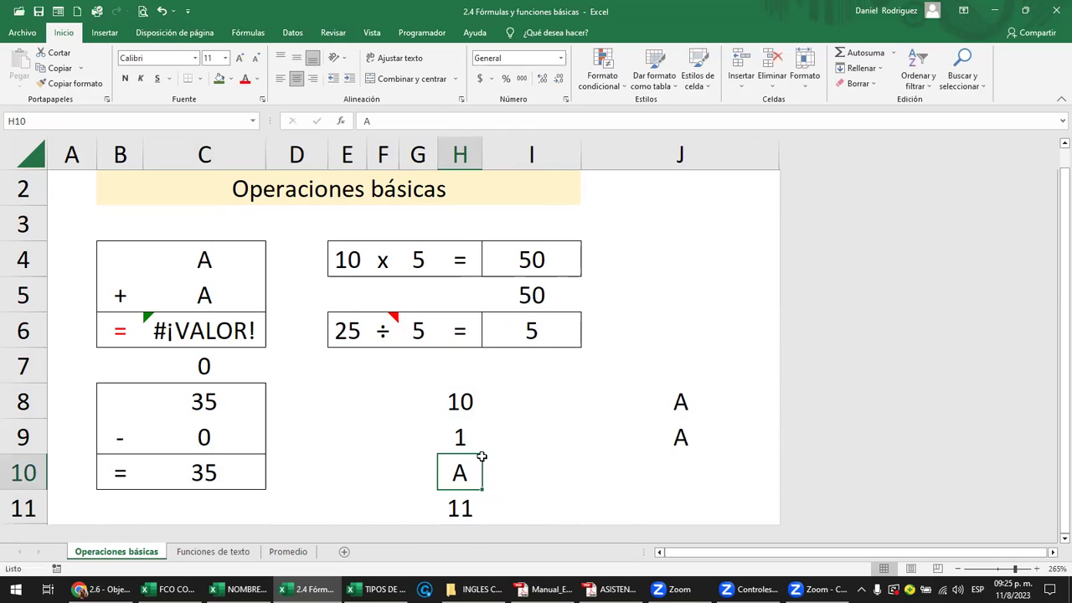
- Clear the 1 from H9, confirm H11 reads 0, then return to the course page
{"action": "left_click", "coordinate": [465, 438]}
{"action": "key", "text": "Delete"}
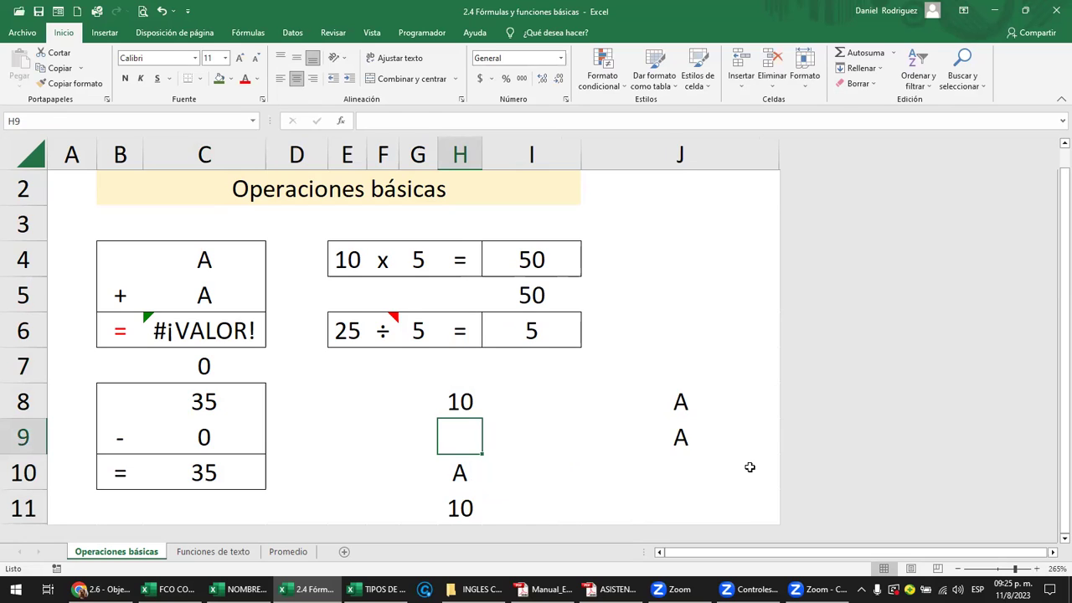
{"action": "key", "text": "Down"}
{"action": "key", "text": "Down"}
{"action": "key", "text": "F2"}
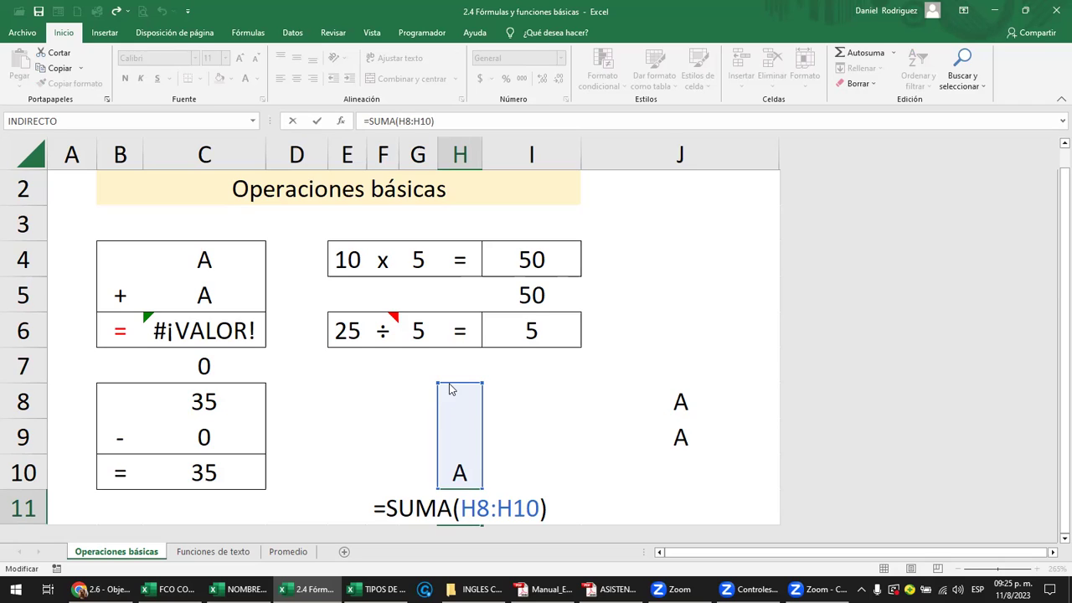
{"action": "left_click", "coordinate": [591, 489]}
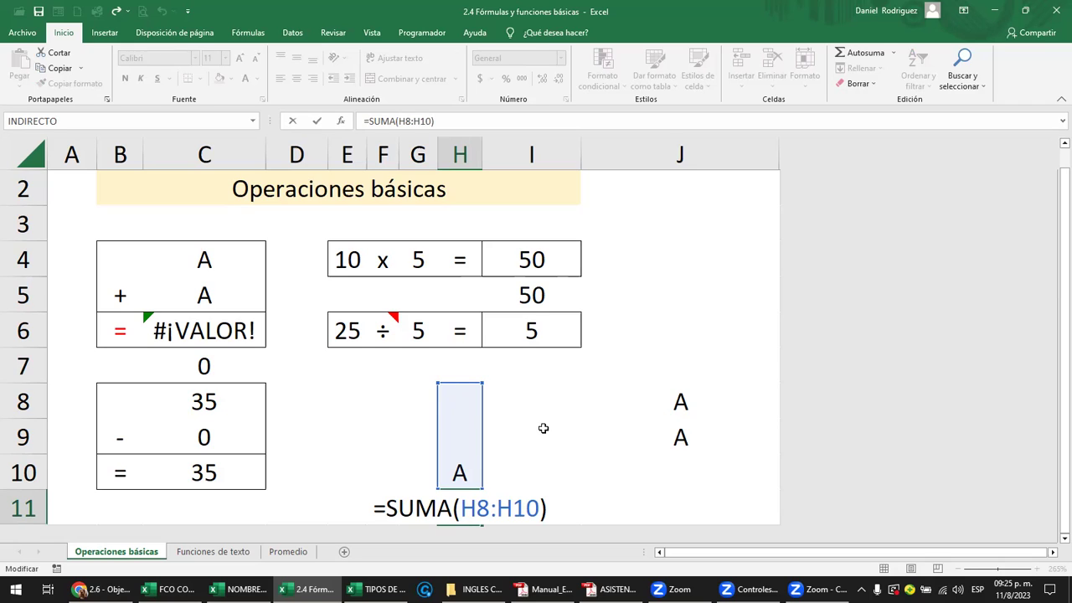
{"action": "left_click", "coordinate": [213, 335]}
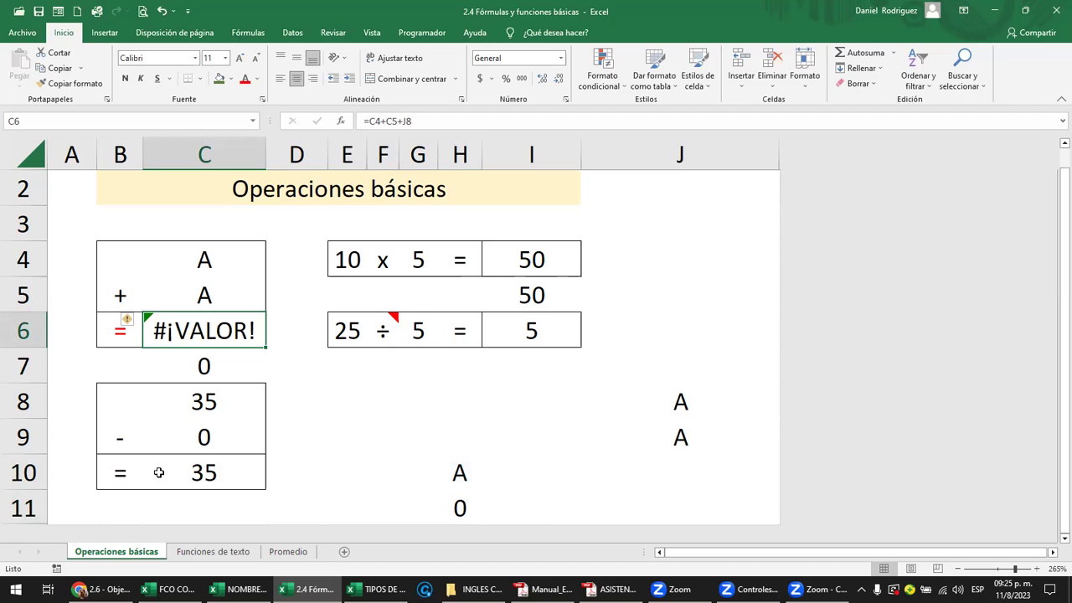
{"action": "left_click", "coordinate": [99, 590]}
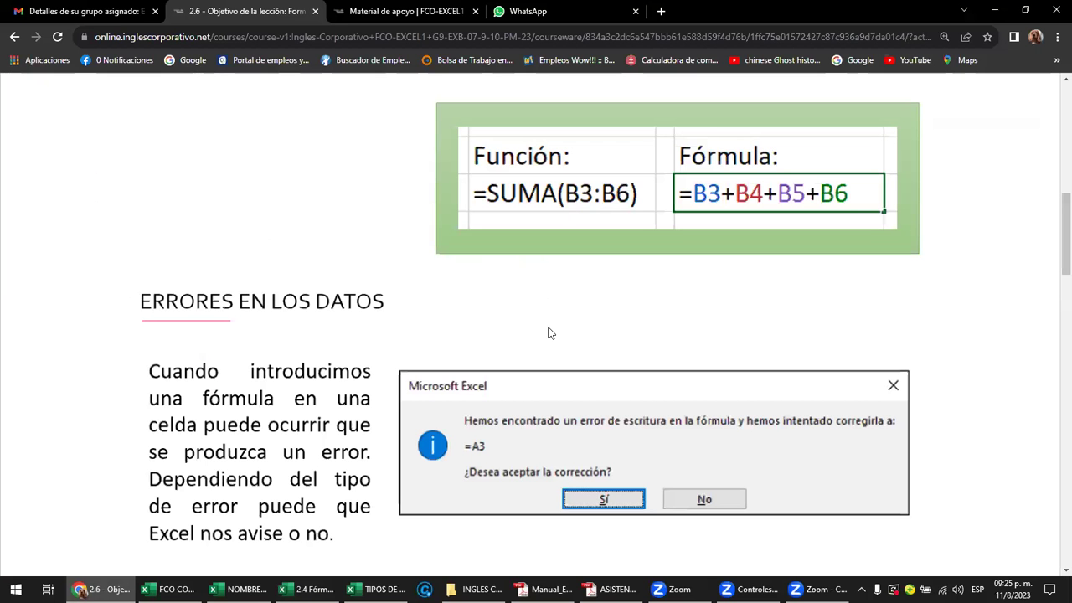
- Scroll the 2.6 lesson page down to the #####, #¡VALOR! and #¡DIV/0! error examples
{"action": "scroll", "coordinate": [349, 303], "scroll_direction": "down", "scroll_amount": 2}
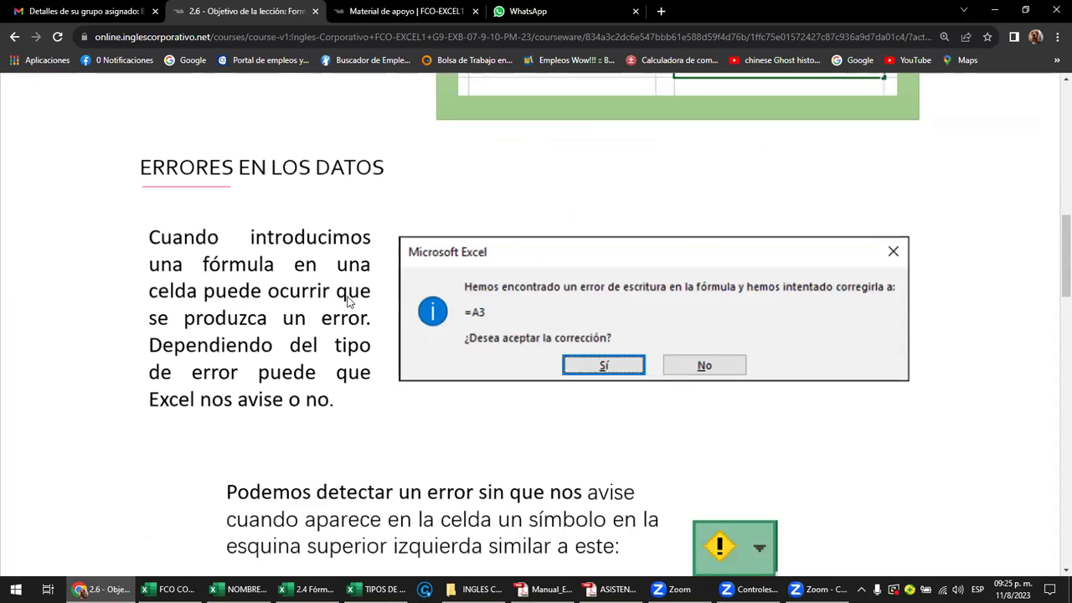
{"action": "scroll", "coordinate": [348, 303], "scroll_direction": "down", "scroll_amount": 5}
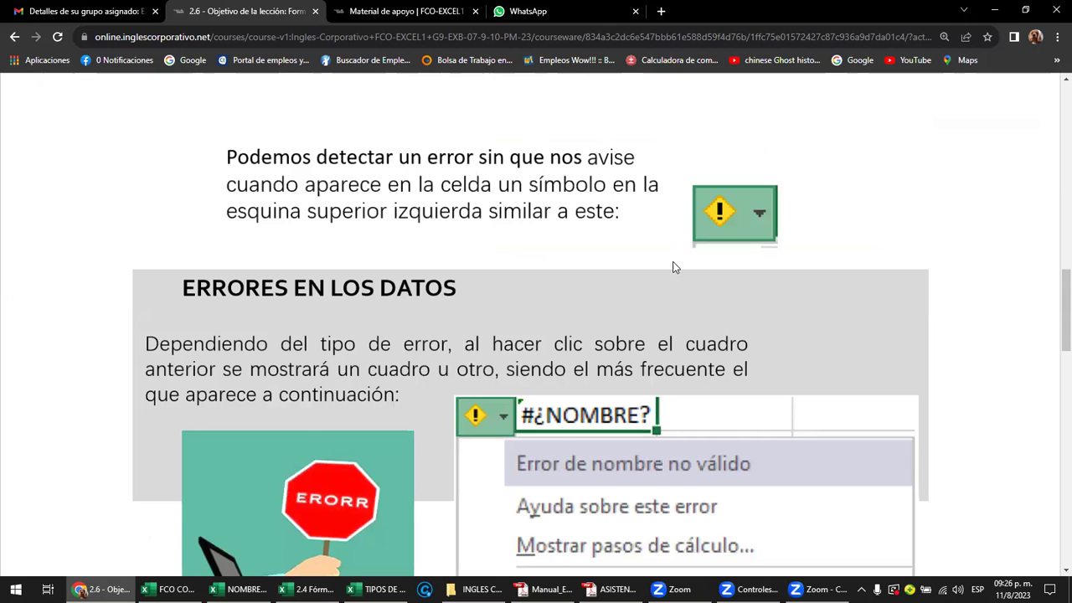
{"action": "scroll", "coordinate": [674, 268], "scroll_direction": "down", "scroll_amount": 2}
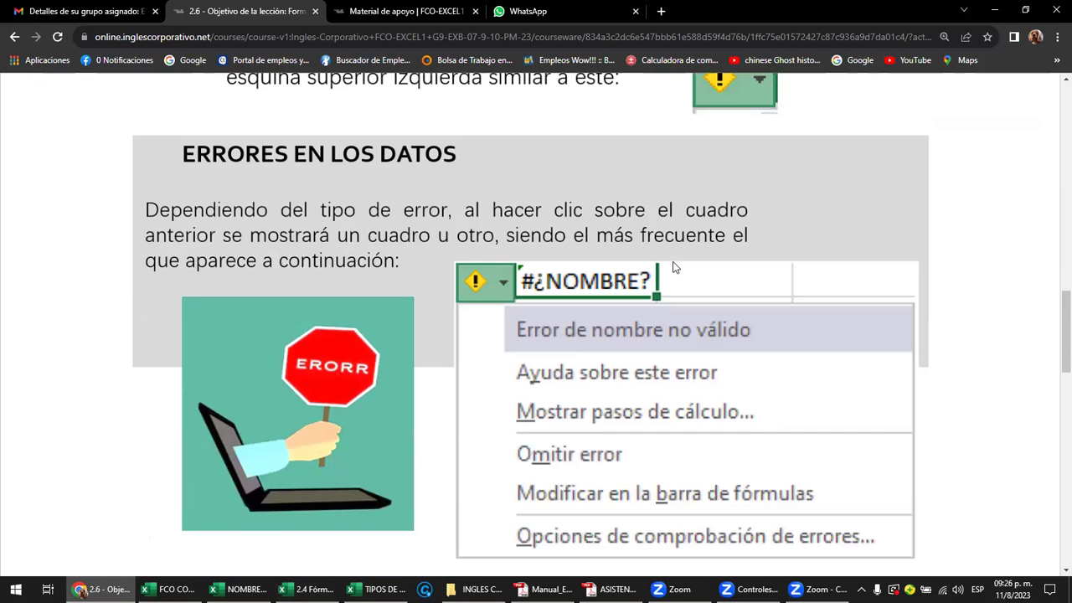
{"action": "scroll", "coordinate": [674, 267], "scroll_direction": "down", "scroll_amount": 2}
{"action": "scroll", "coordinate": [674, 267], "scroll_direction": "down", "scroll_amount": 4}
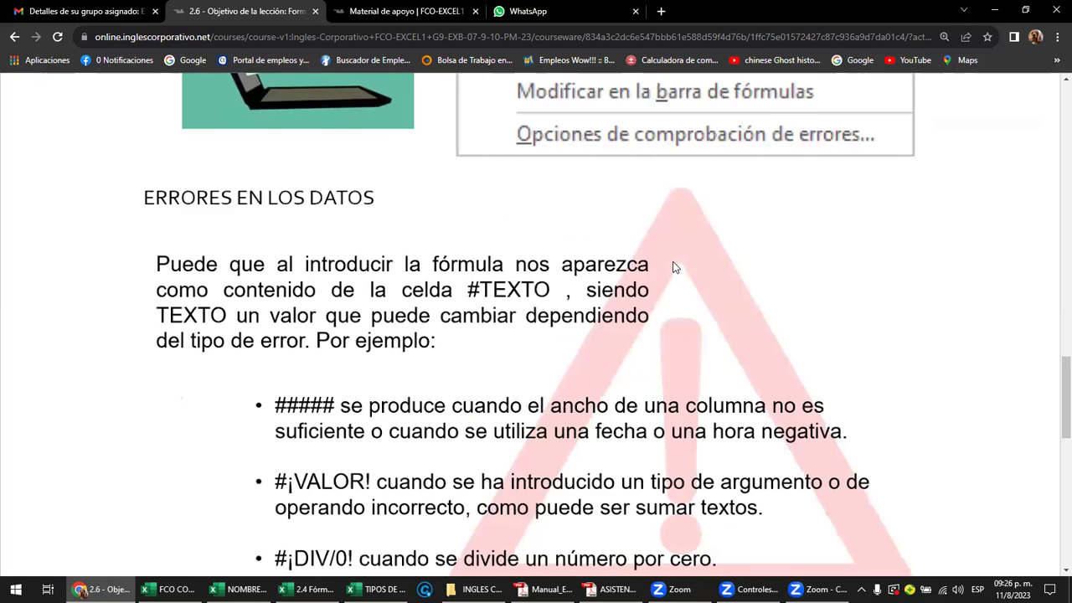
{"action": "scroll", "coordinate": [675, 267], "scroll_direction": "down", "scroll_amount": 1}
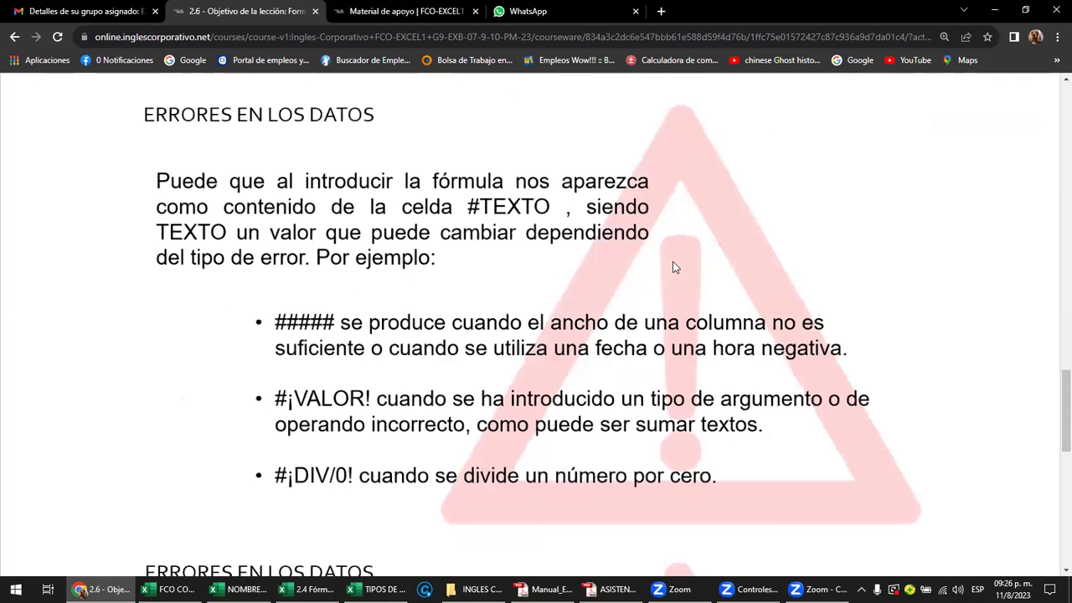
{"action": "scroll", "coordinate": [675, 267], "scroll_direction": "down", "scroll_amount": 1}
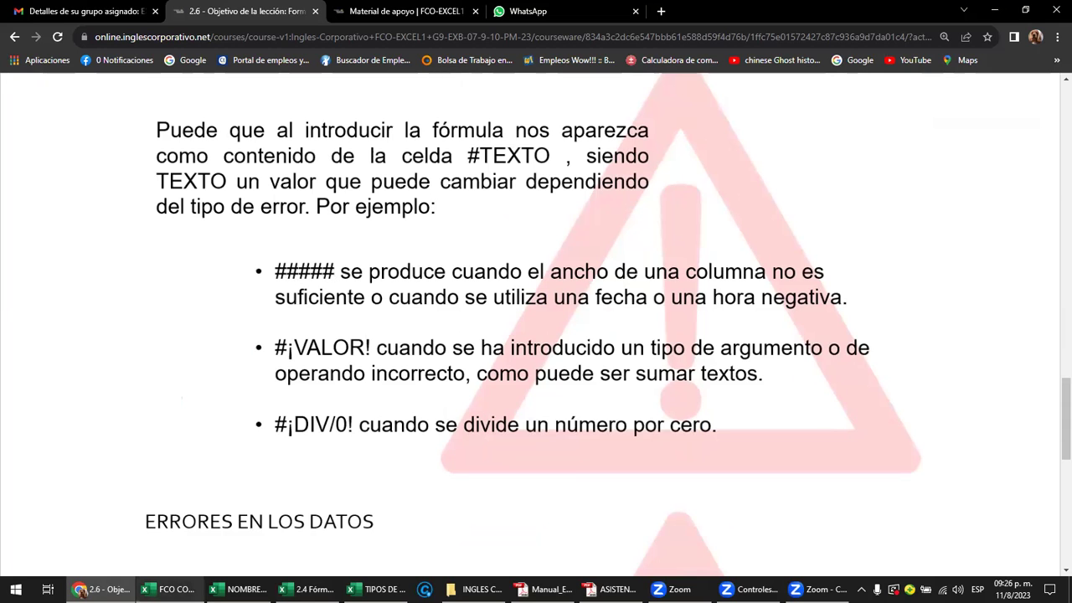
- Back in the Operaciones básicas workbook, enter 5 in C4 and 3 in C5
{"action": "left_click", "coordinate": [360, 544]}
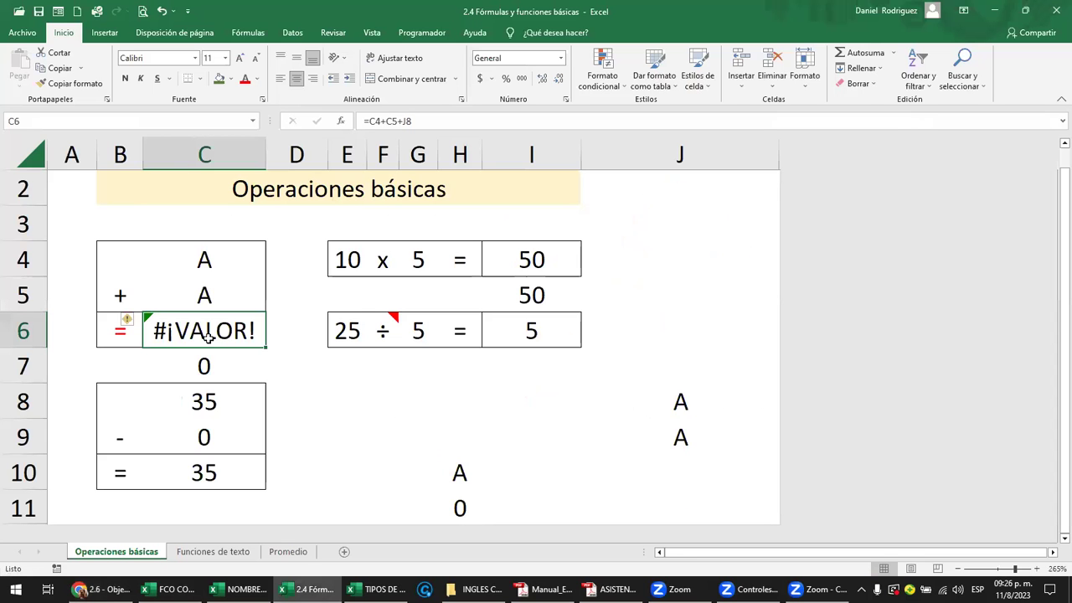
{"action": "left_click", "coordinate": [199, 268]}
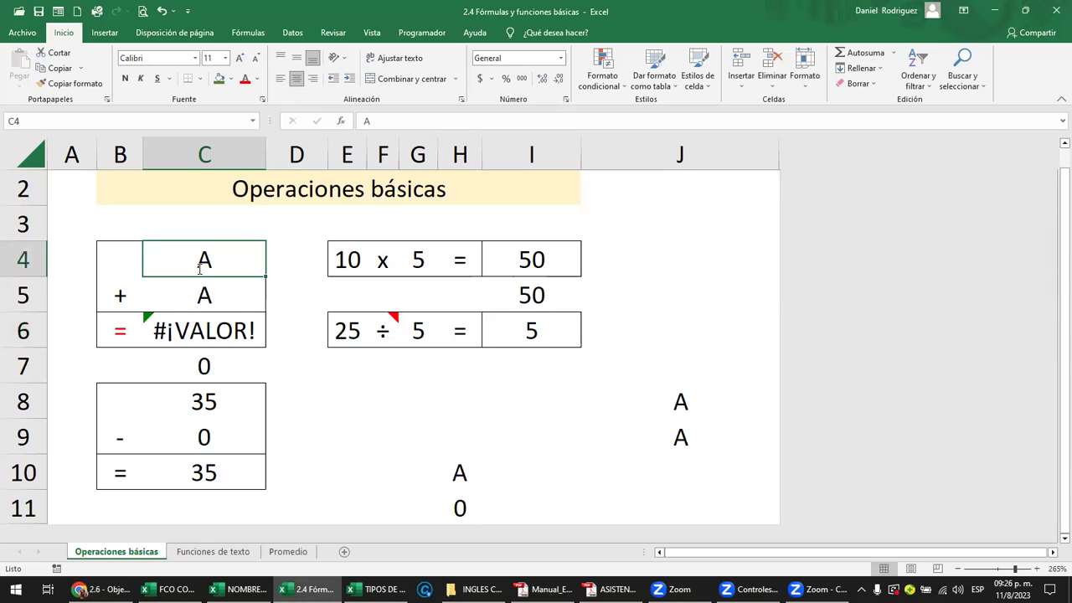
{"action": "type", "text": "5"}
{"action": "key", "text": "Return"}
{"action": "type", "text": "3"}
{"action": "key", "text": "Return"}
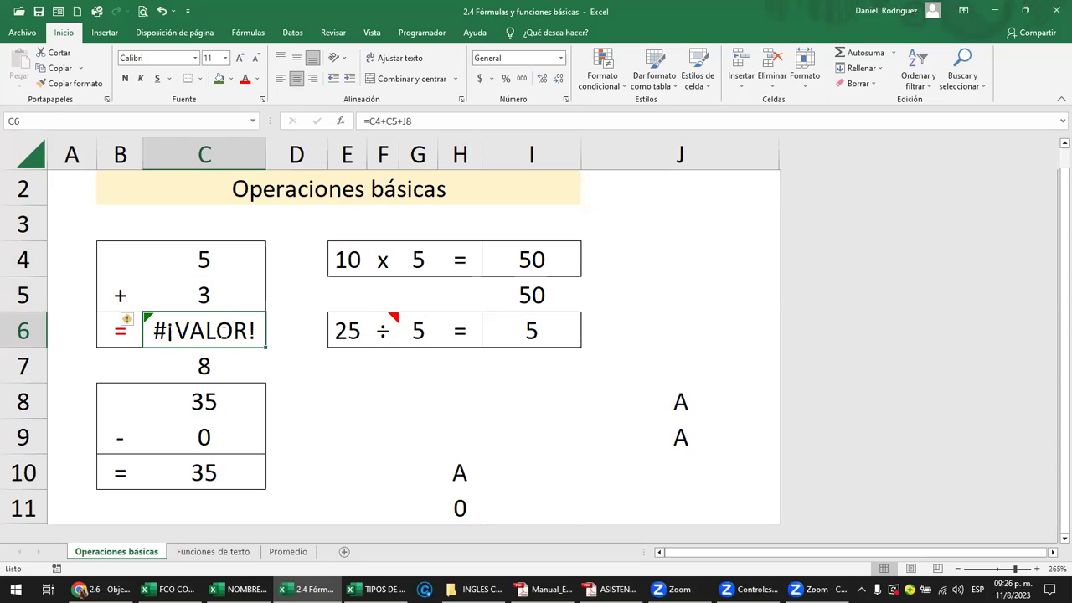
- Correct C6's formula to =C4+C5 so it shows 8, and clear C7
{"action": "key", "text": "F2"}
{"action": "key", "text": "F2"}
{"action": "key", "text": "Delete"}
{"action": "key", "text": "Delete"}
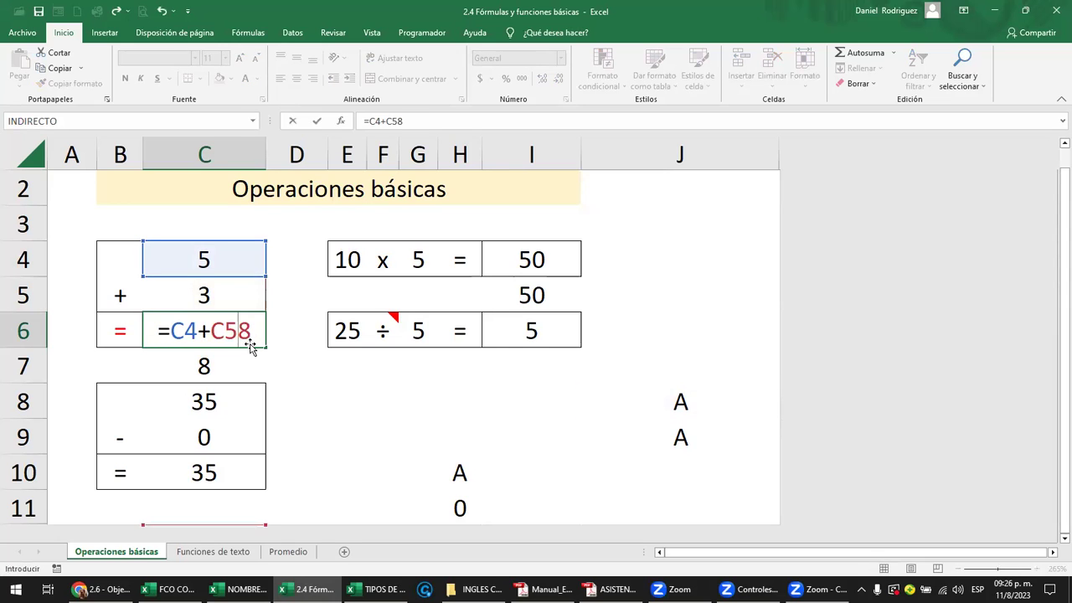
{"action": "key", "text": "Return"}
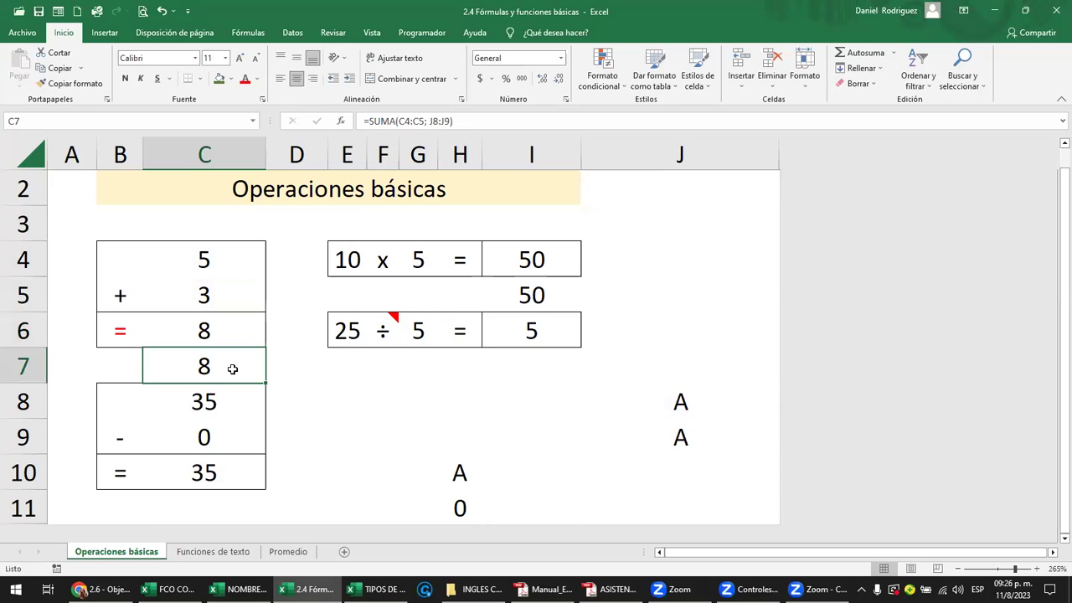
{"action": "key", "text": "Delete"}
- Clear the leftover entries in G7:J11 and narrow column C
{"action": "left_click_drag", "start_coordinate": [433, 378], "coordinate": [655, 517]}
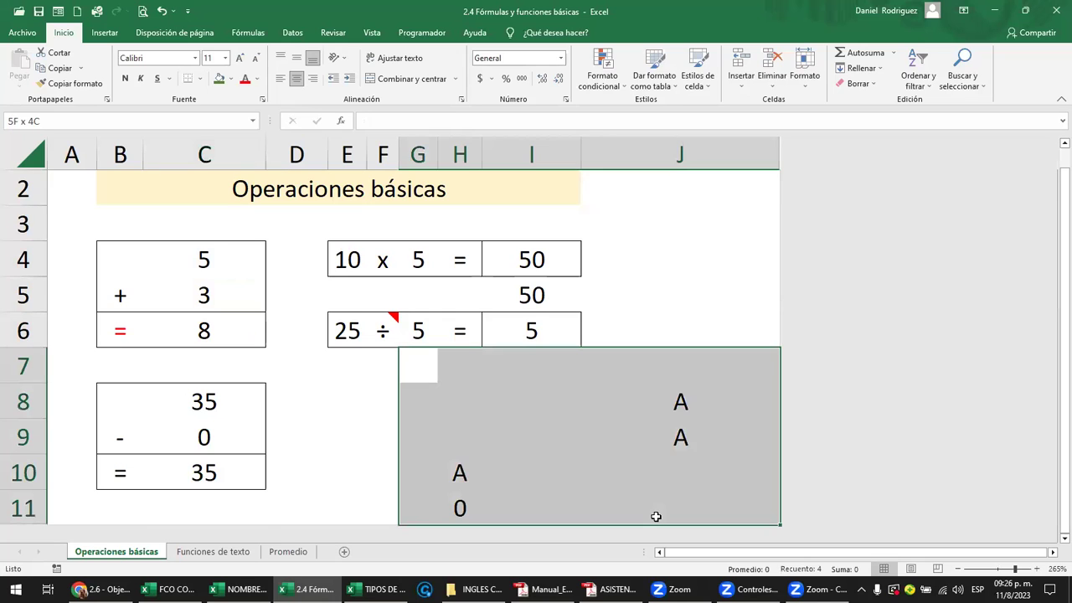
{"action": "left_click", "coordinate": [227, 329]}
{"action": "left_click_drag", "start_coordinate": [266, 155], "coordinate": [212, 161]}
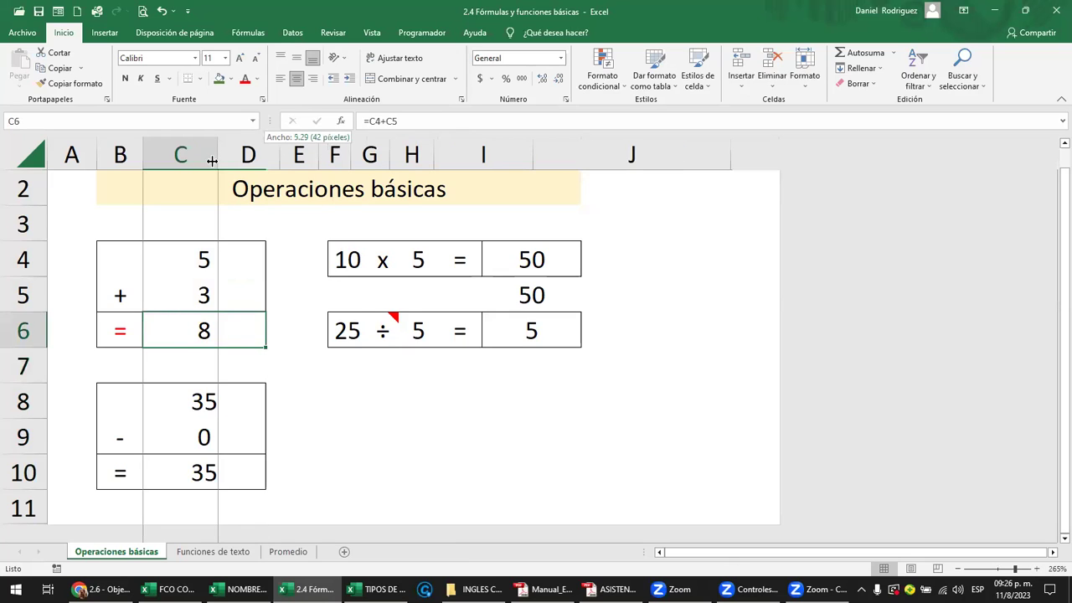
{"action": "left_click_drag", "start_coordinate": [215, 156], "coordinate": [198, 156]}
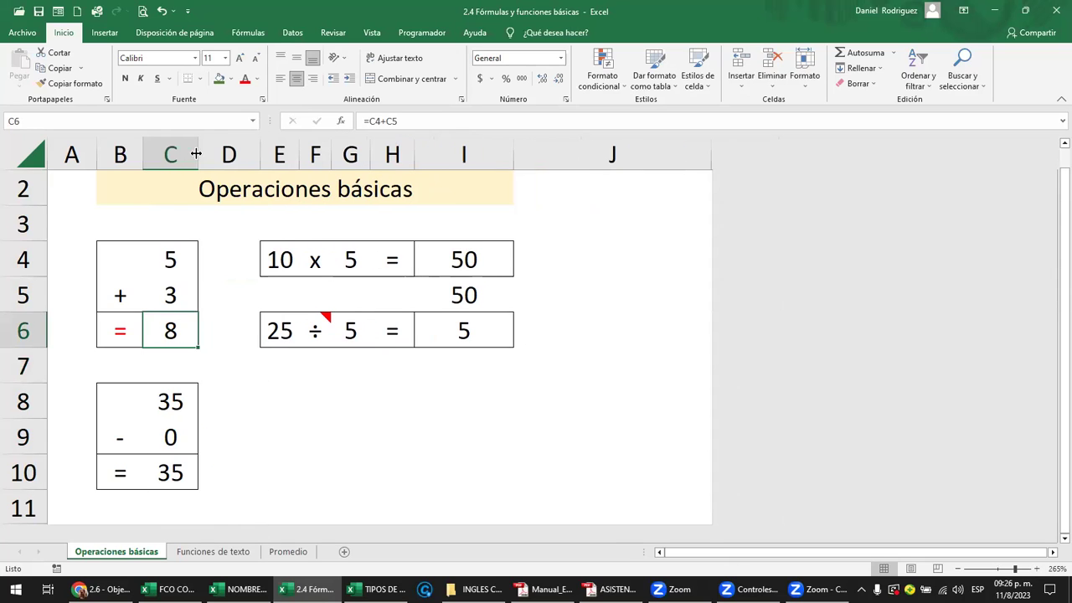
- Enter 500 and 1500 in C4:C5 and autofit column C so C6 shows 2000
{"action": "left_click", "coordinate": [169, 259]}
{"action": "type", "text": "5"}
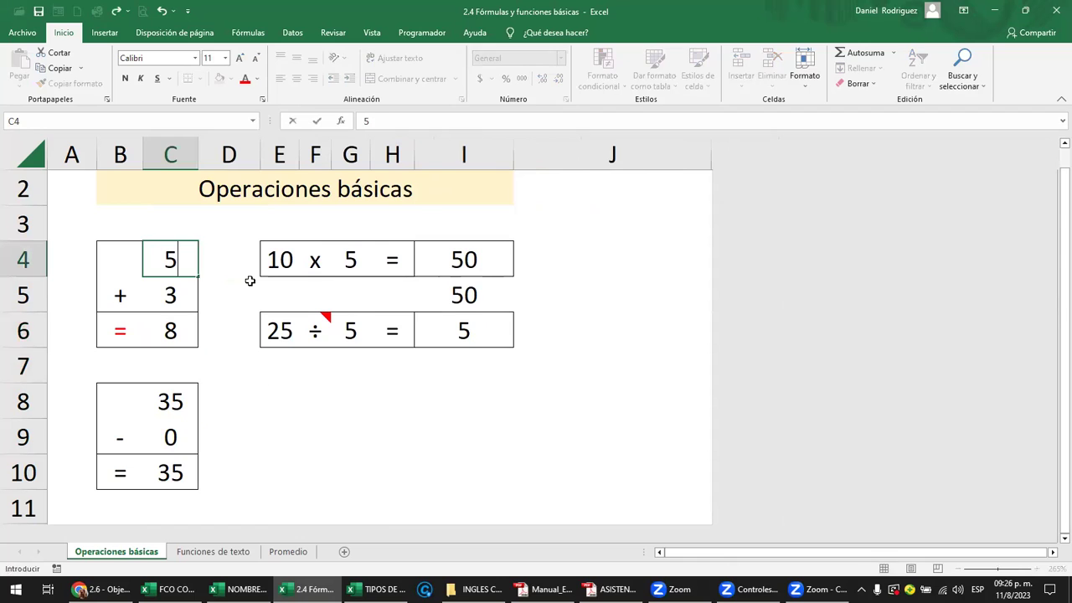
{"action": "type", "text": "00"}
{"action": "key", "text": "Return"}
{"action": "type", "text": "150"}
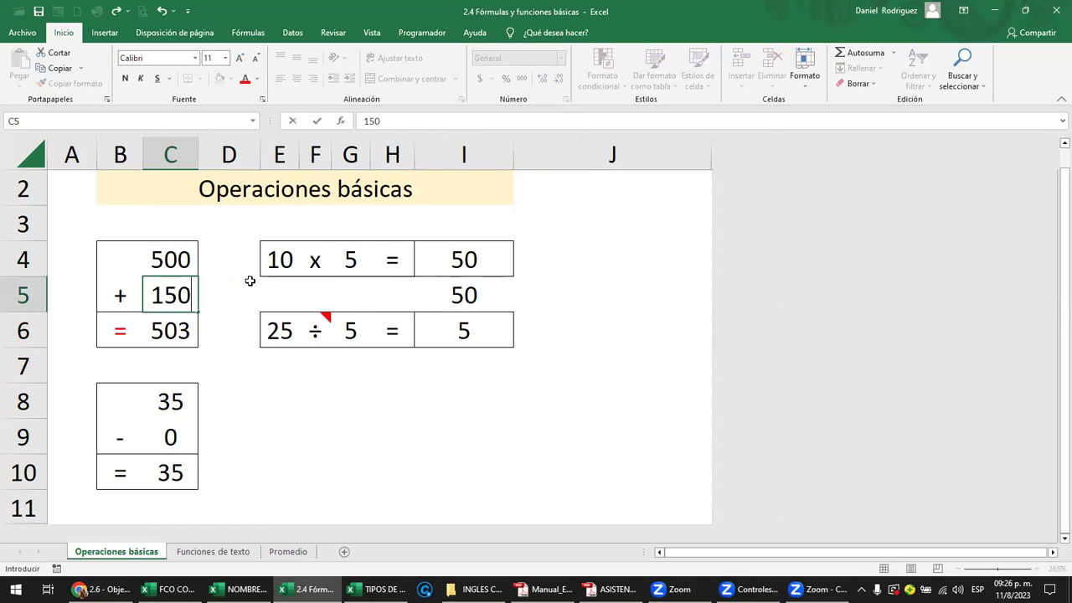
{"action": "key", "text": "Return"}
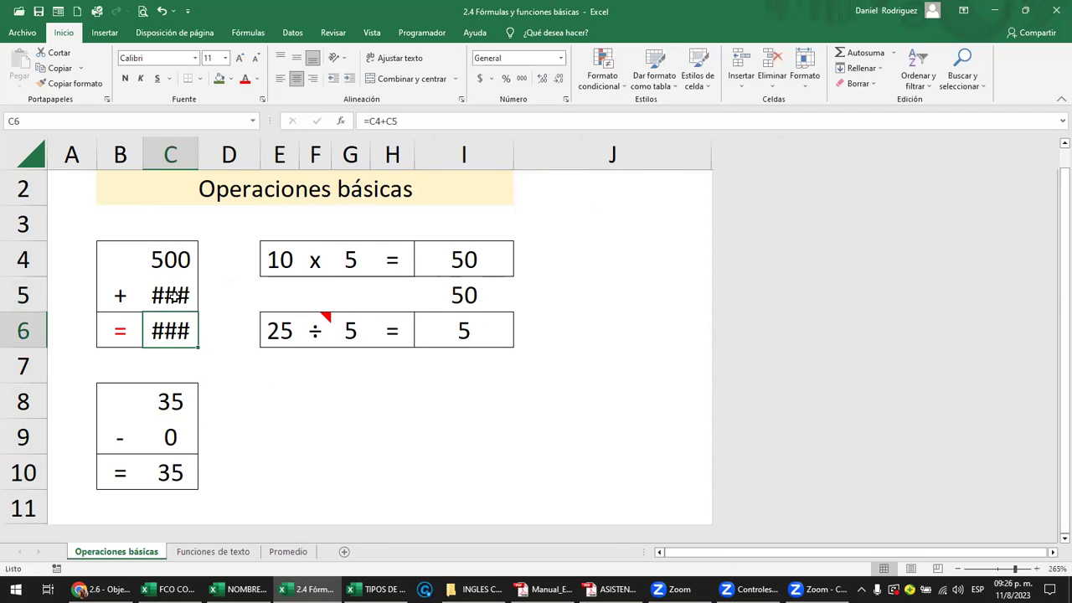
{"action": "left_click", "coordinate": [170, 296]}
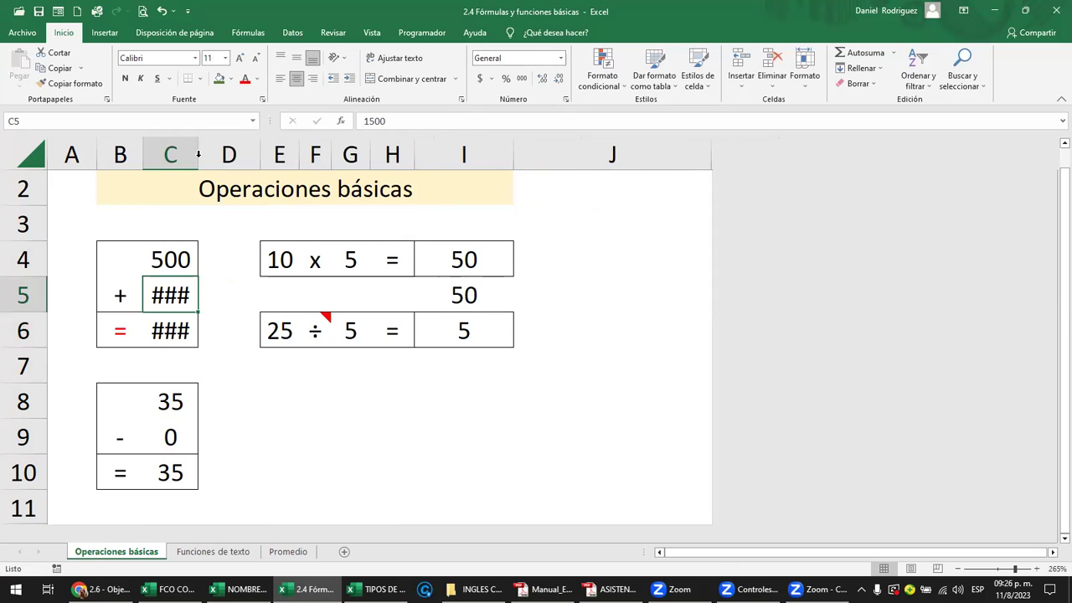
{"action": "double_click", "coordinate": [197, 156]}
{"action": "left_click", "coordinate": [178, 335]}
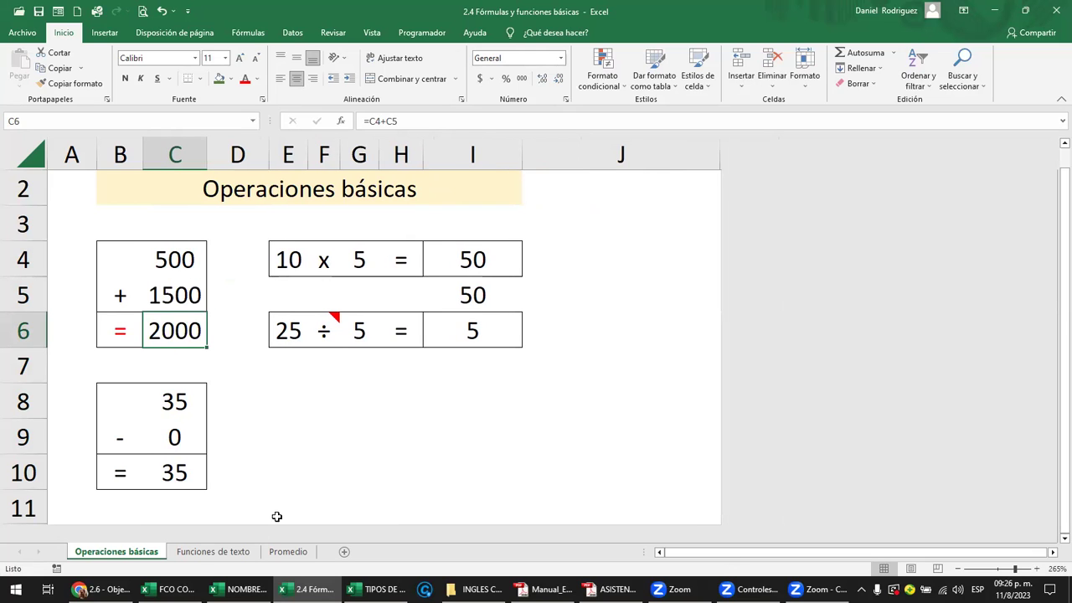
- Enter the text A in C5 and widen column C so the #¡VALOR! error shows
{"action": "key", "text": "alt+Tab"}
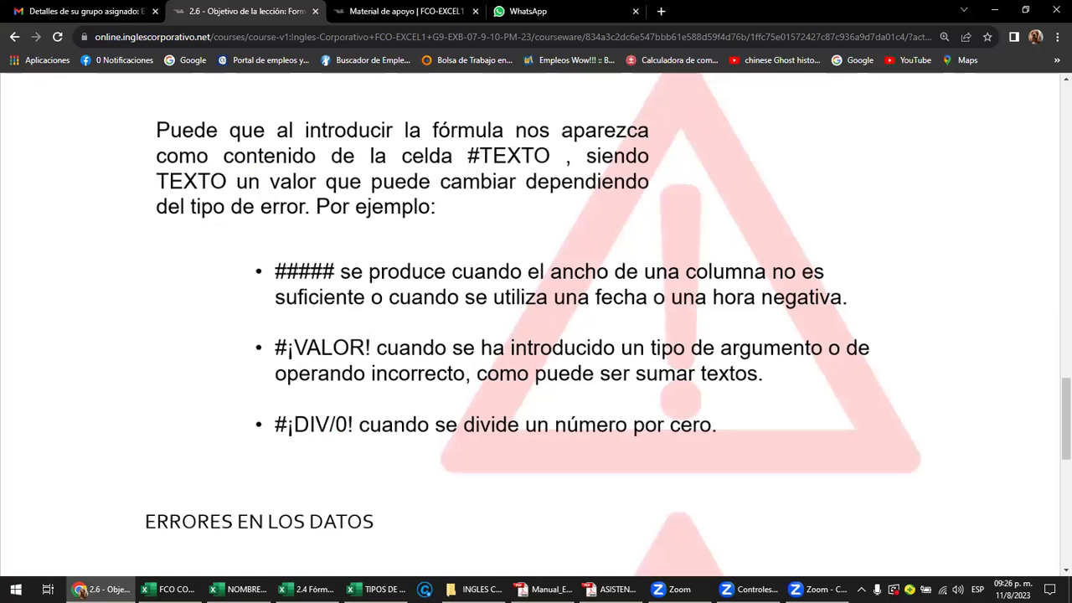
{"action": "left_click", "coordinate": [361, 535]}
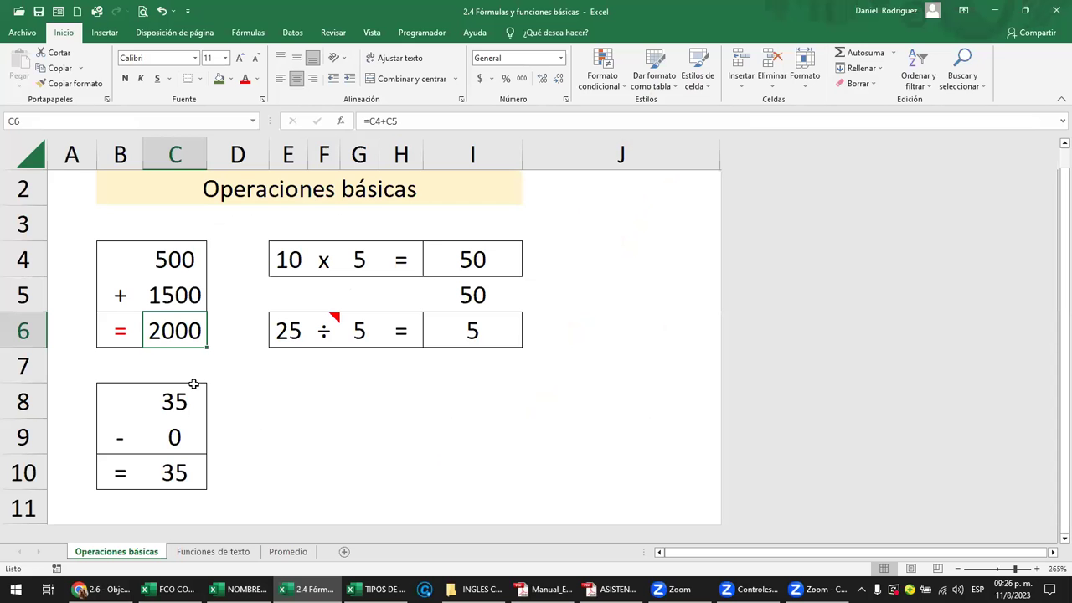
{"action": "left_click", "coordinate": [184, 292]}
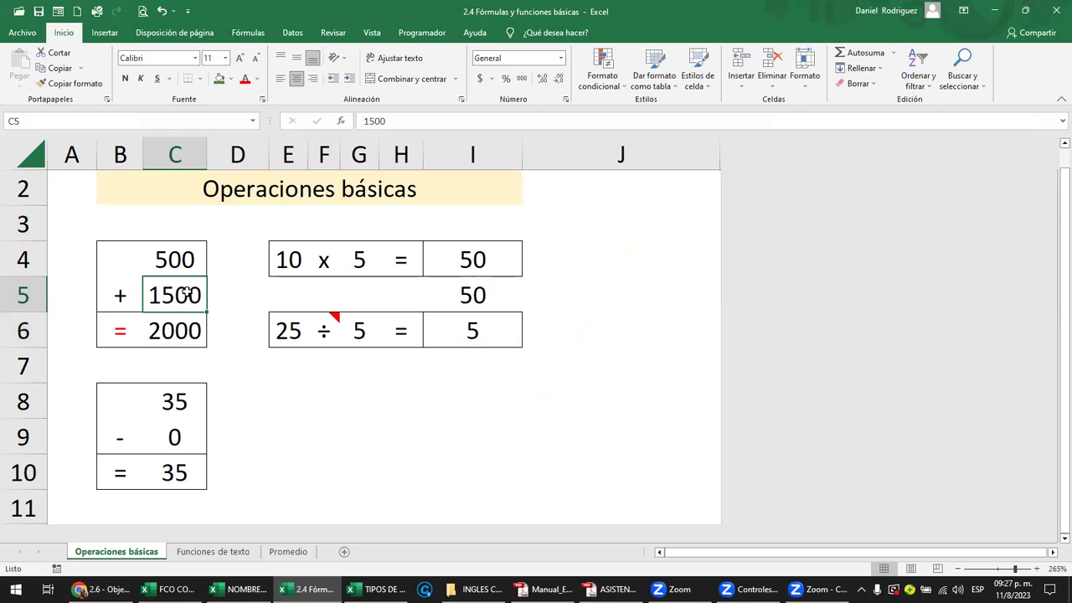
{"action": "type", "text": "A"}
{"action": "key", "text": "Return"}
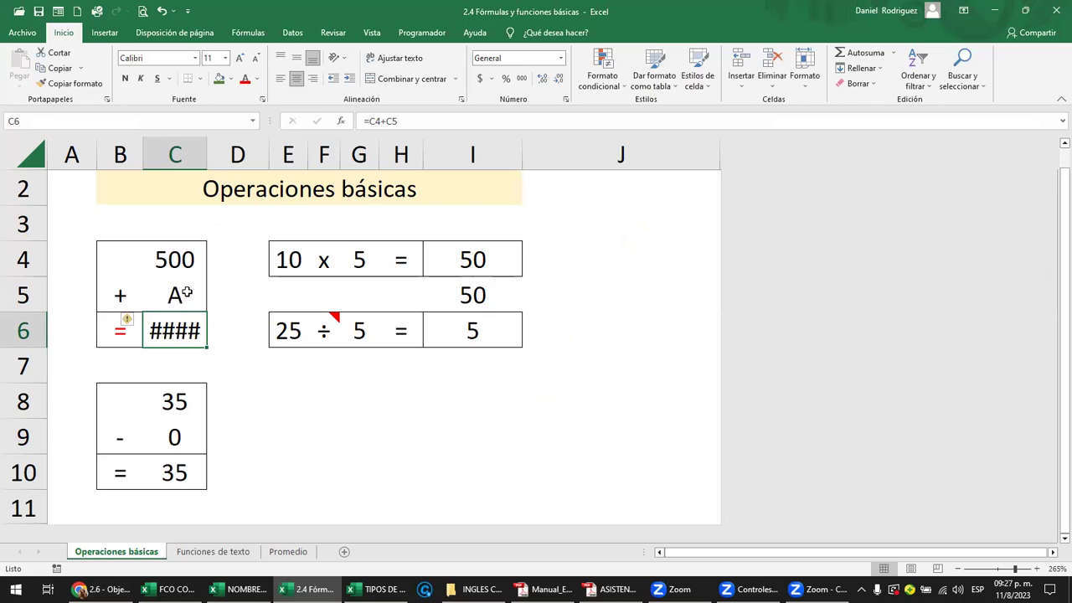
{"action": "left_click", "coordinate": [186, 293]}
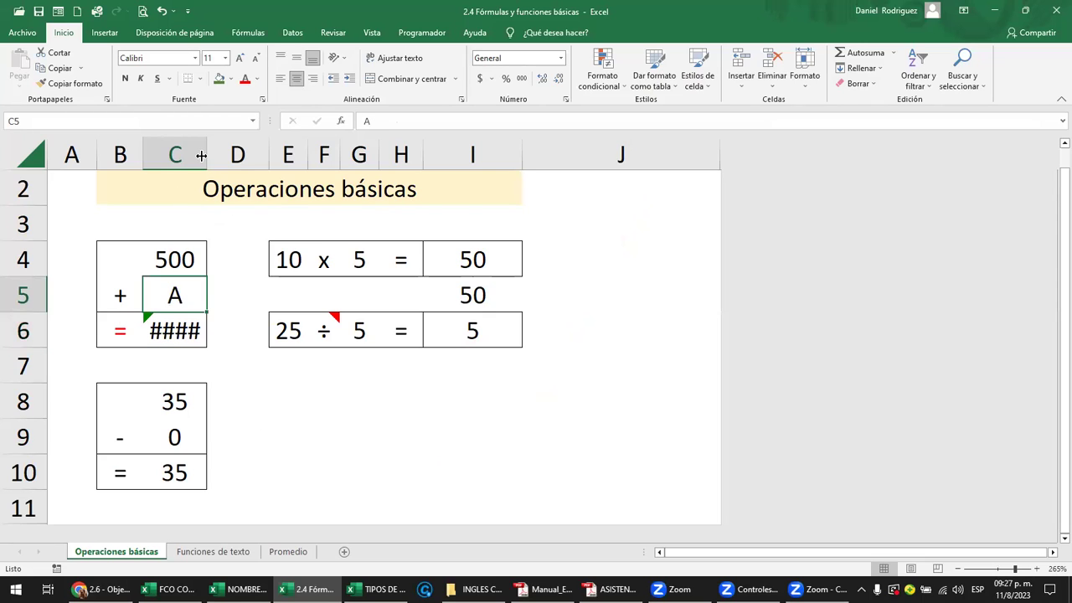
{"action": "left_click_drag", "start_coordinate": [201, 156], "coordinate": [253, 236]}
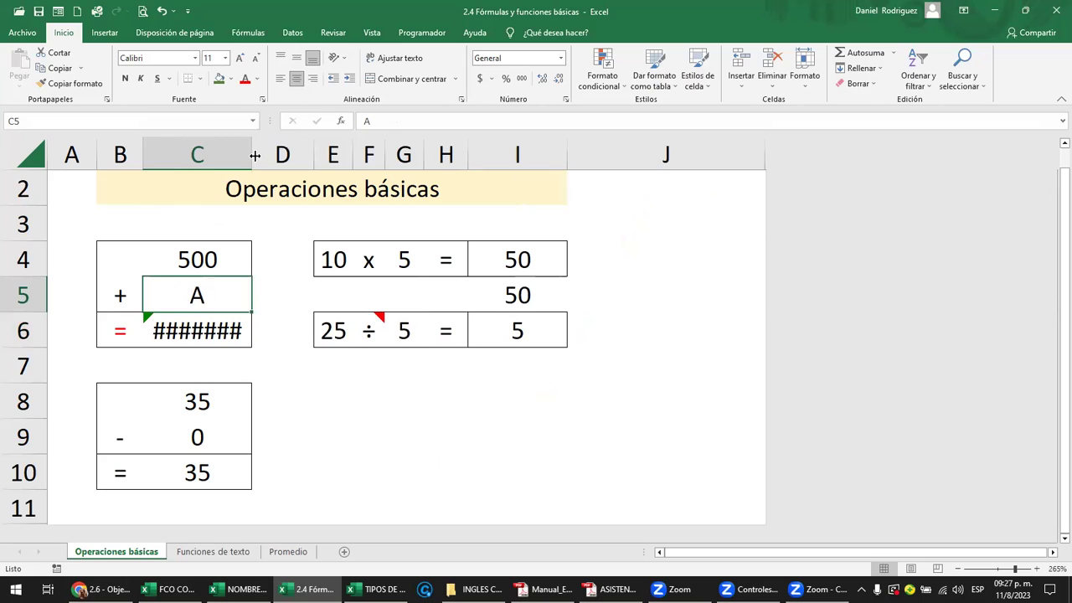
{"action": "left_click_drag", "start_coordinate": [255, 156], "coordinate": [307, 159]}
- Review C4, C5 and C6's =C4+C5 formula, then set C5 to 1 so C6 shows 501
{"action": "left_click", "coordinate": [244, 332]}
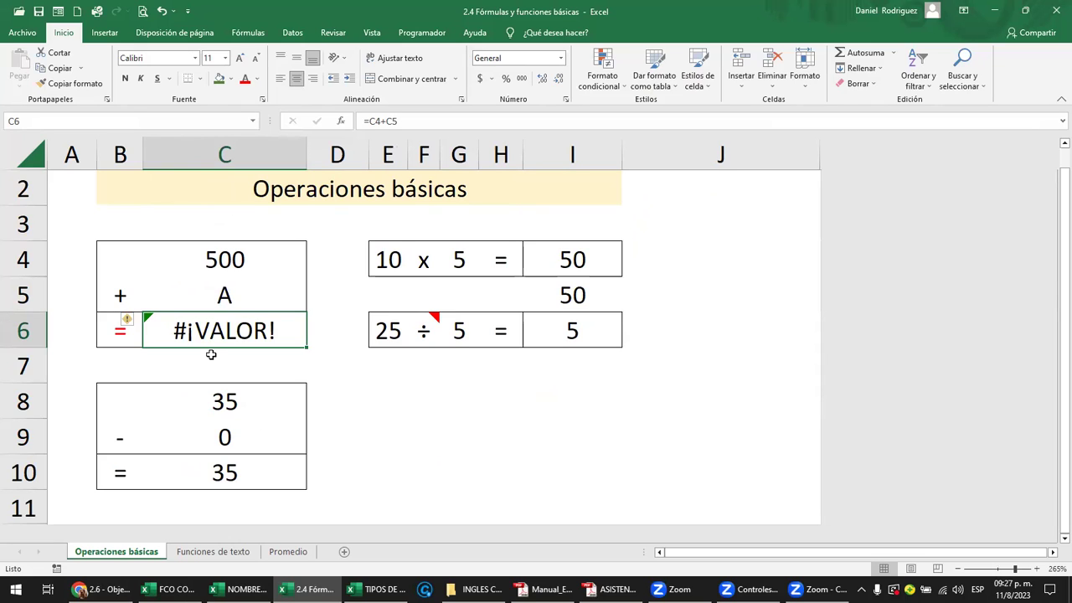
{"action": "left_click", "coordinate": [232, 301]}
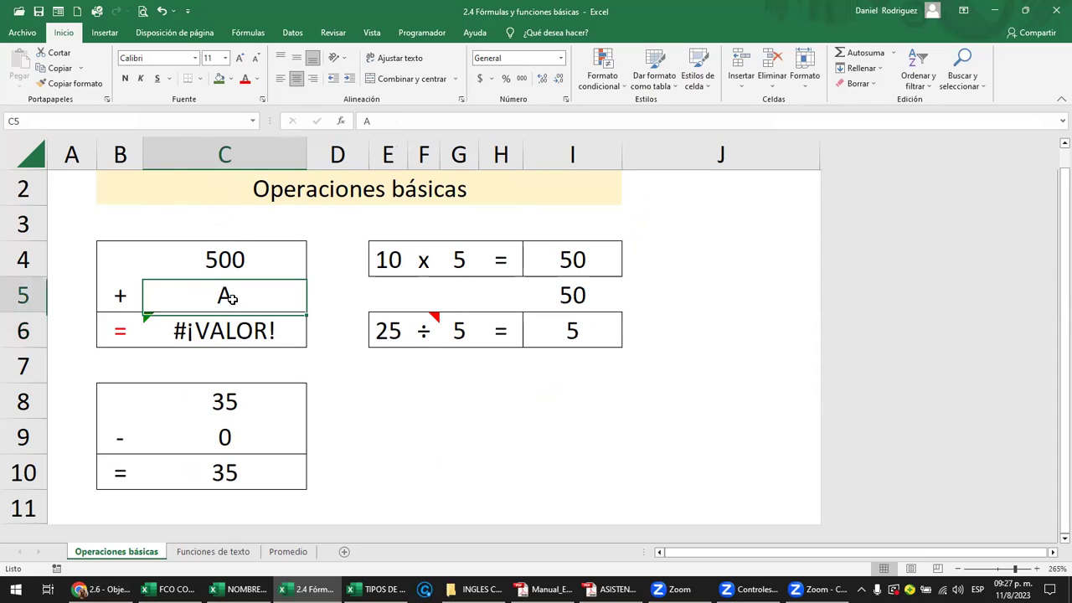
{"action": "left_click", "coordinate": [232, 262]}
{"action": "left_click", "coordinate": [256, 337]}
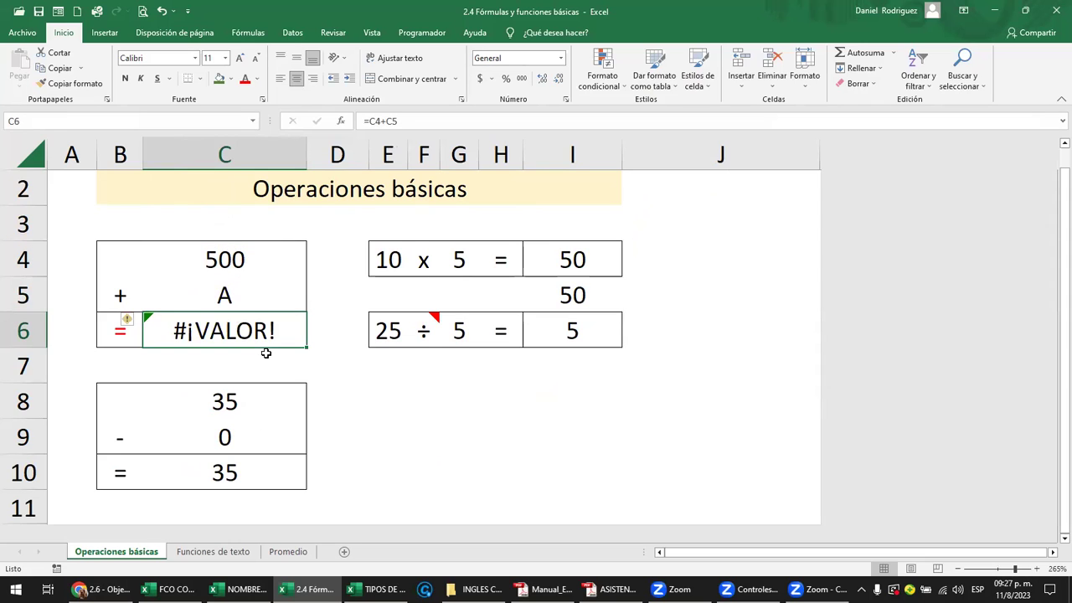
{"action": "double_click", "coordinate": [257, 347]}
{"action": "key", "text": "Escape"}
{"action": "key", "text": "Up"}
{"action": "type", "text": "1"}
{"action": "key", "text": "Return"}
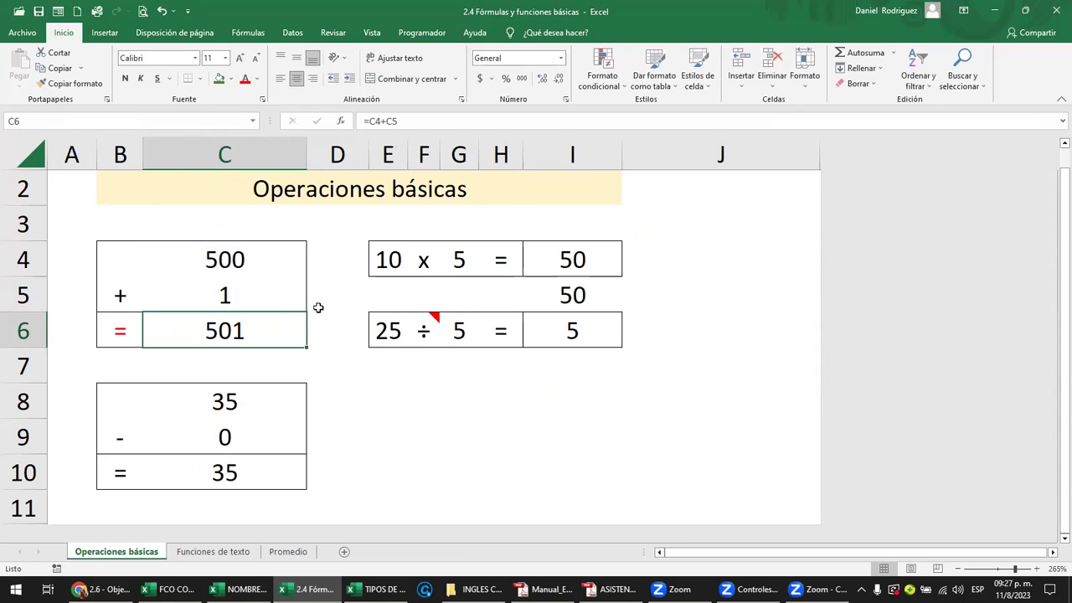
- Return to the Operaciones básicas sheet showing 500 + 1 = 501 and 25 ÷ 5 = 5
{"action": "key", "text": "alt+Tab"}
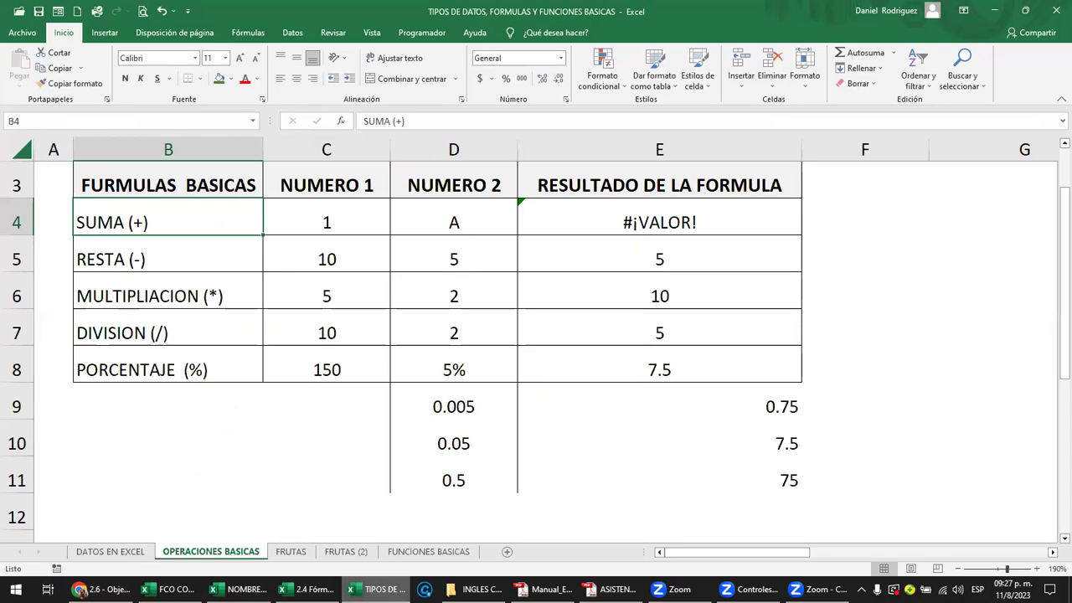
{"action": "mouse_move", "coordinate": [351, 588]}
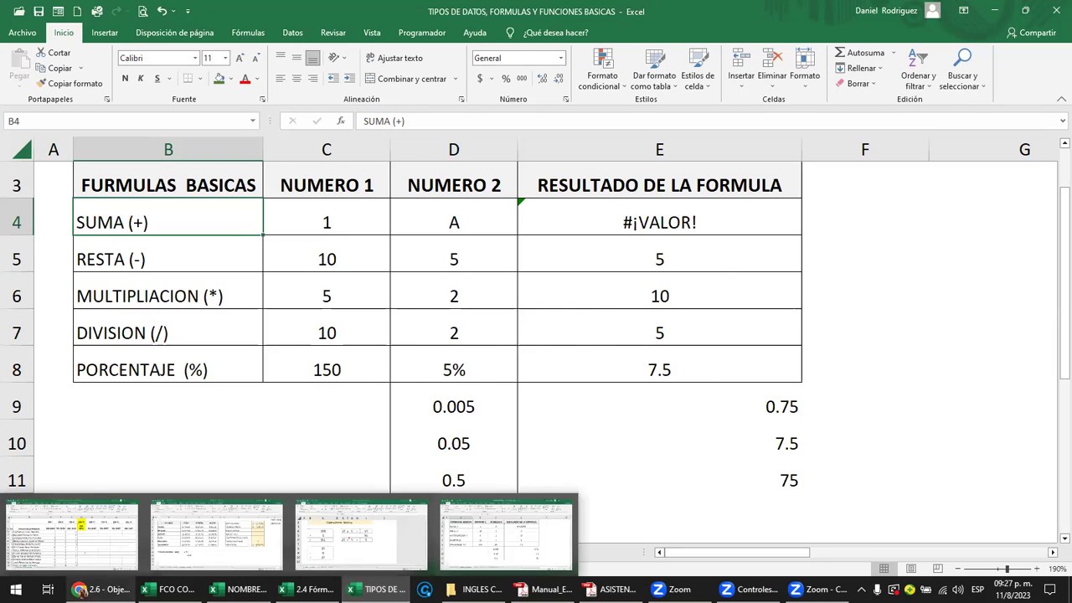
{"action": "key", "text": "alt+Tab"}
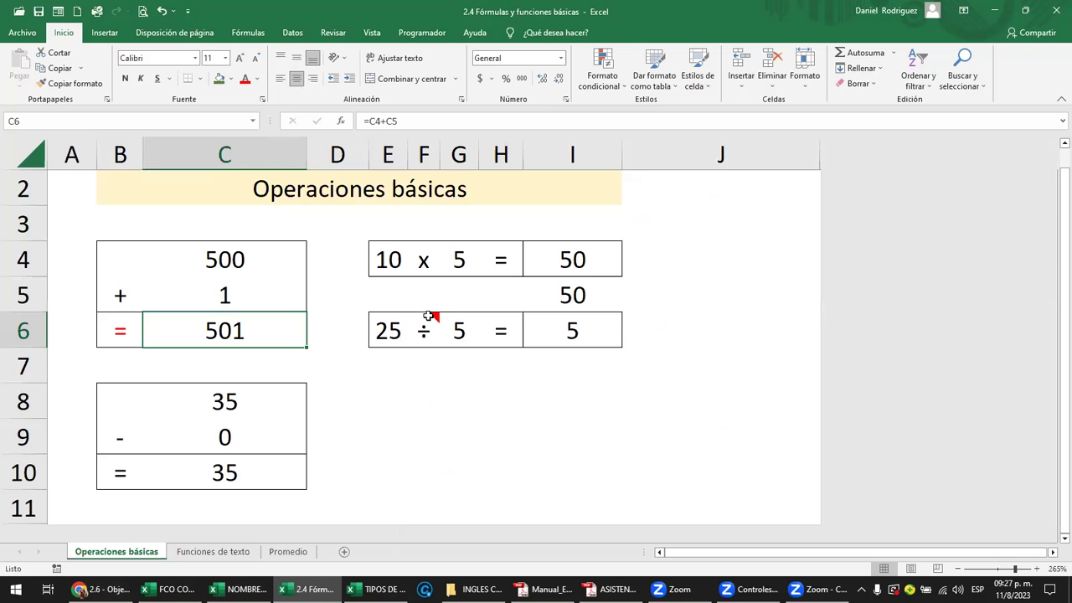
{"action": "left_click", "coordinate": [361, 535]}
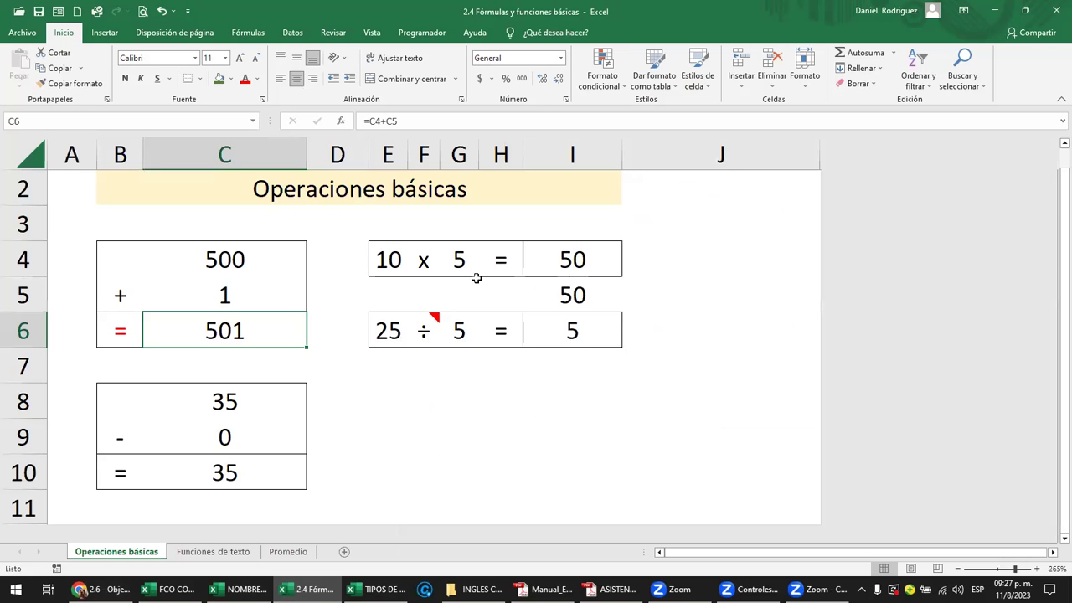
- Try divisors 25, 1 and finally 0 in G6 so I6 shows #¡DIV/0!
{"action": "left_click", "coordinate": [391, 337]}
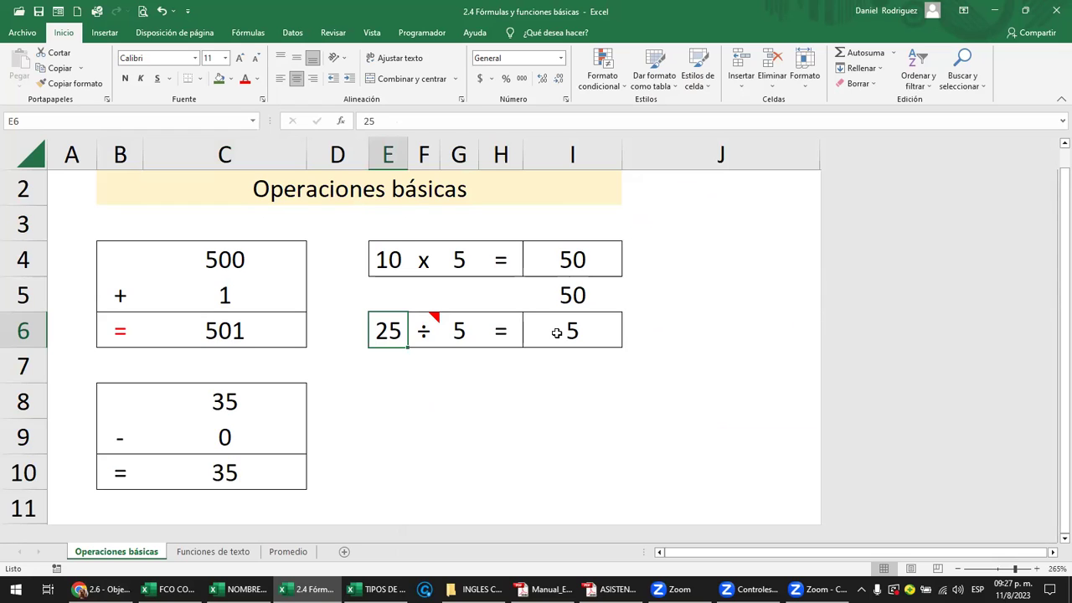
{"action": "key", "text": "Right"}
{"action": "key", "text": "Right"}
{"action": "key", "text": "Right"}
{"action": "key", "text": "Right"}
{"action": "left_click", "coordinate": [458, 333]}
{"action": "type", "text": "25"}
{"action": "left_click", "coordinate": [459, 332]}
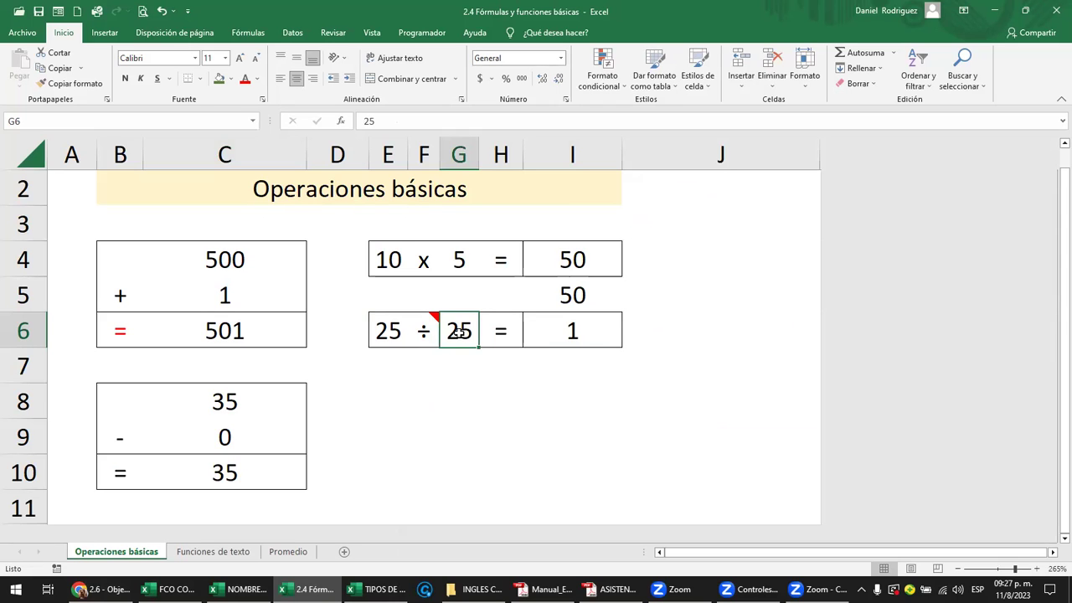
{"action": "type", "text": "1"}
{"action": "key", "text": "Return"}
{"action": "left_click", "coordinate": [459, 333]}
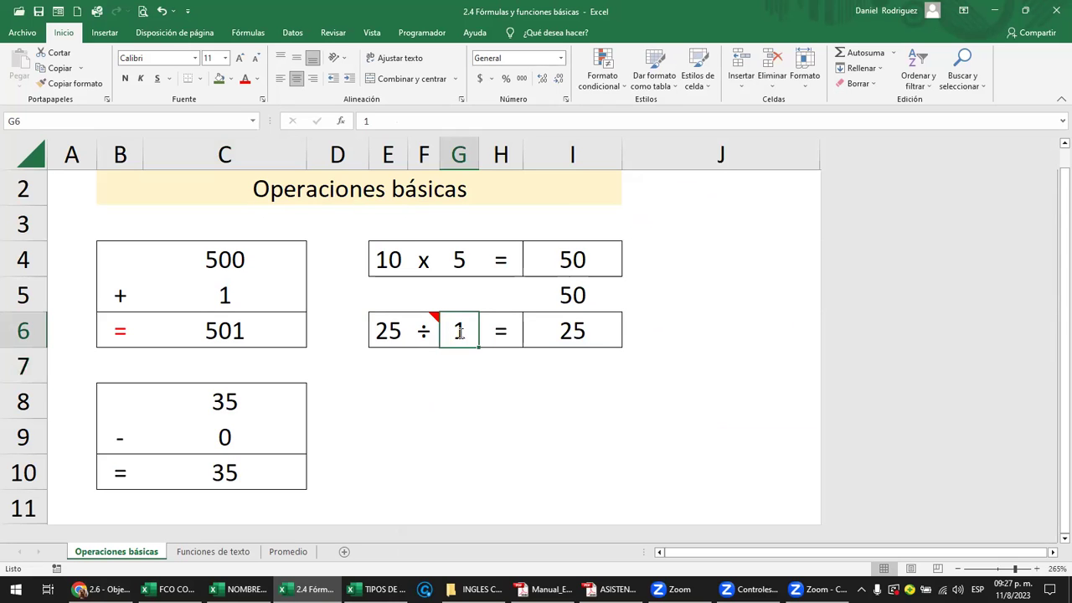
{"action": "type", "text": "0"}
{"action": "key", "text": "Return"}
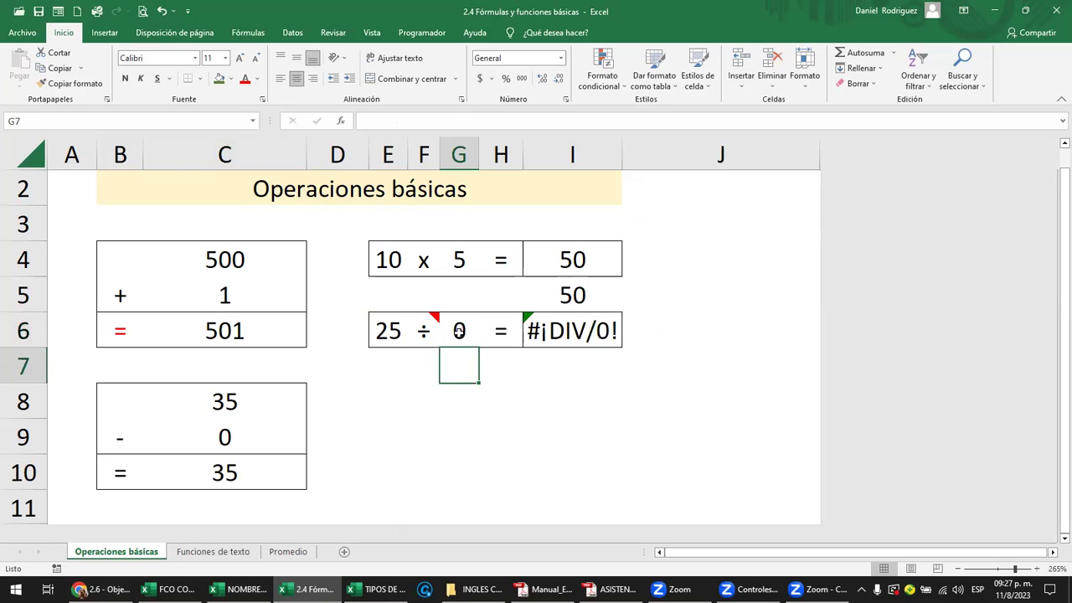
- Inspect the #¡DIV/0! result in I6 and widen column I to fit it
{"action": "left_click", "coordinate": [597, 321]}
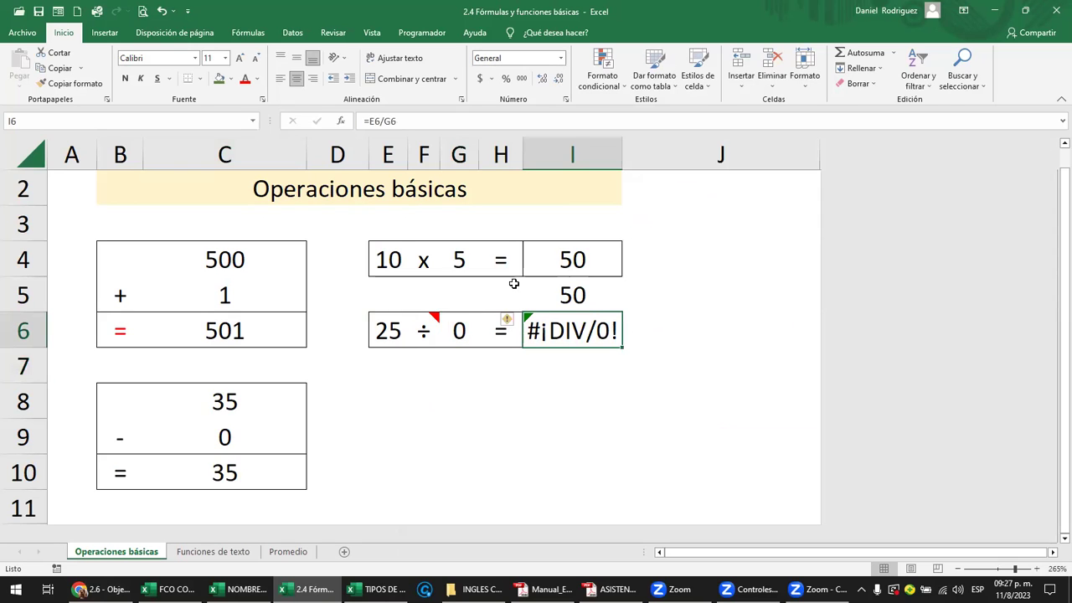
{"action": "left_click", "coordinate": [471, 333]}
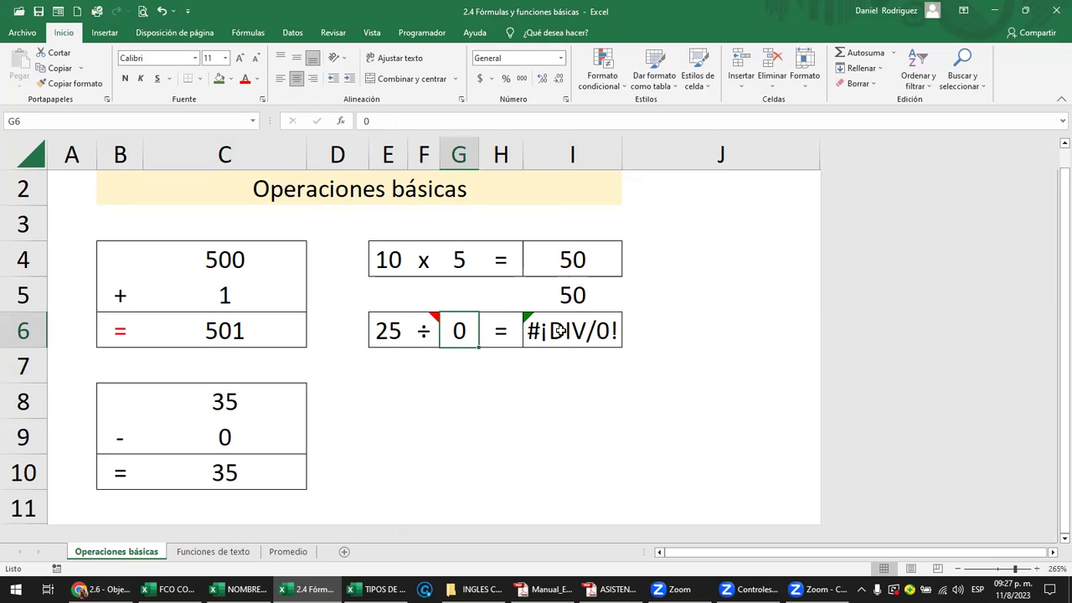
{"action": "left_click", "coordinate": [558, 331]}
{"action": "left_click_drag", "start_coordinate": [622, 154], "coordinate": [642, 154]}
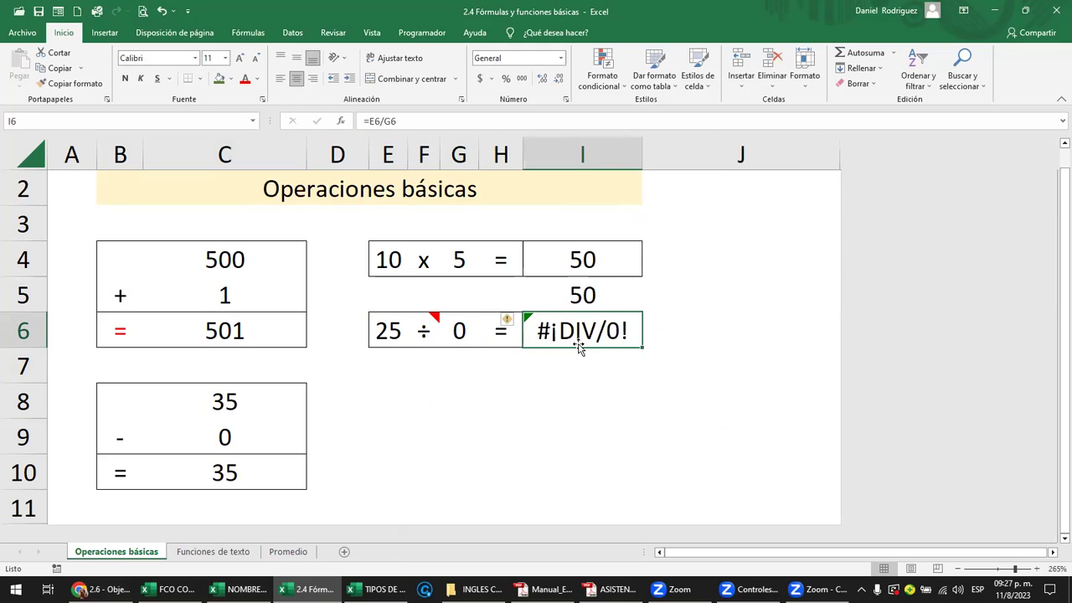
{"action": "left_click", "coordinate": [459, 334]}
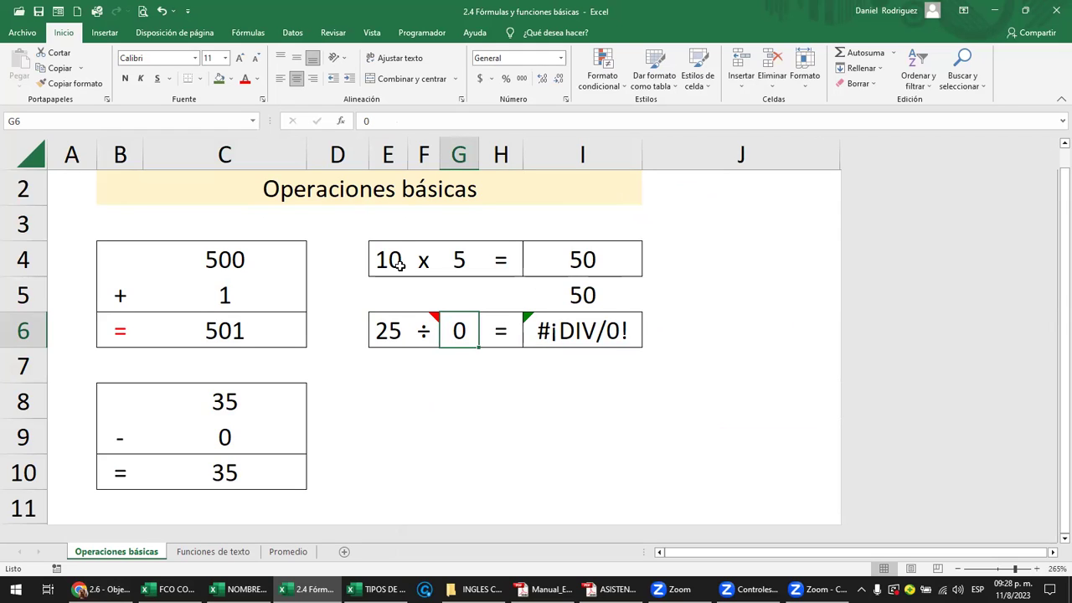
- Set the multiplier in G4 to 0 so the product becomes 0
{"action": "left_click", "coordinate": [460, 263]}
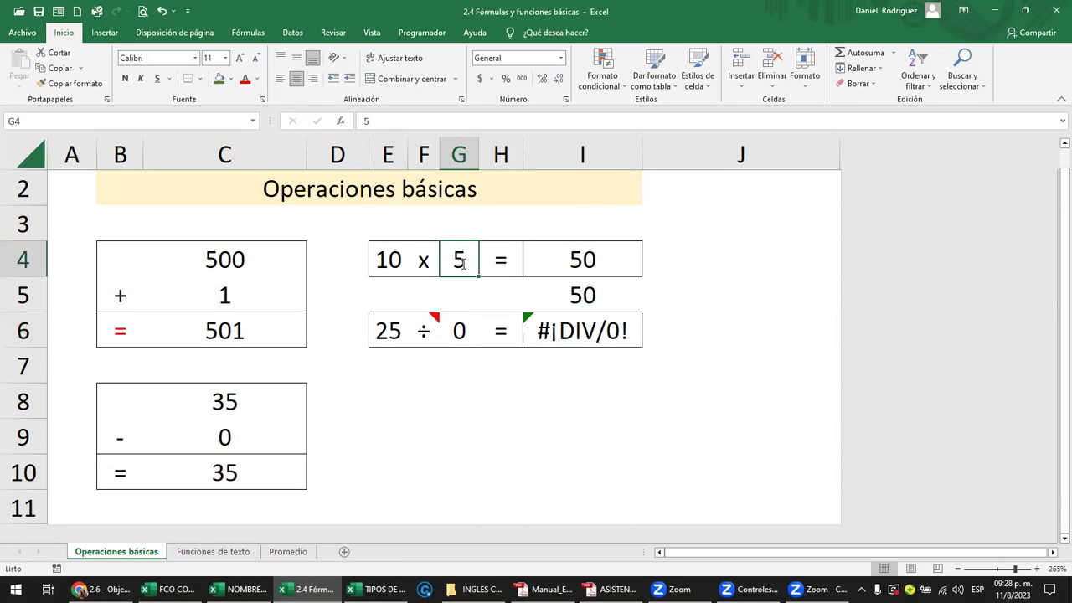
{"action": "type", "text": "0"}
{"action": "key", "text": "Return"}
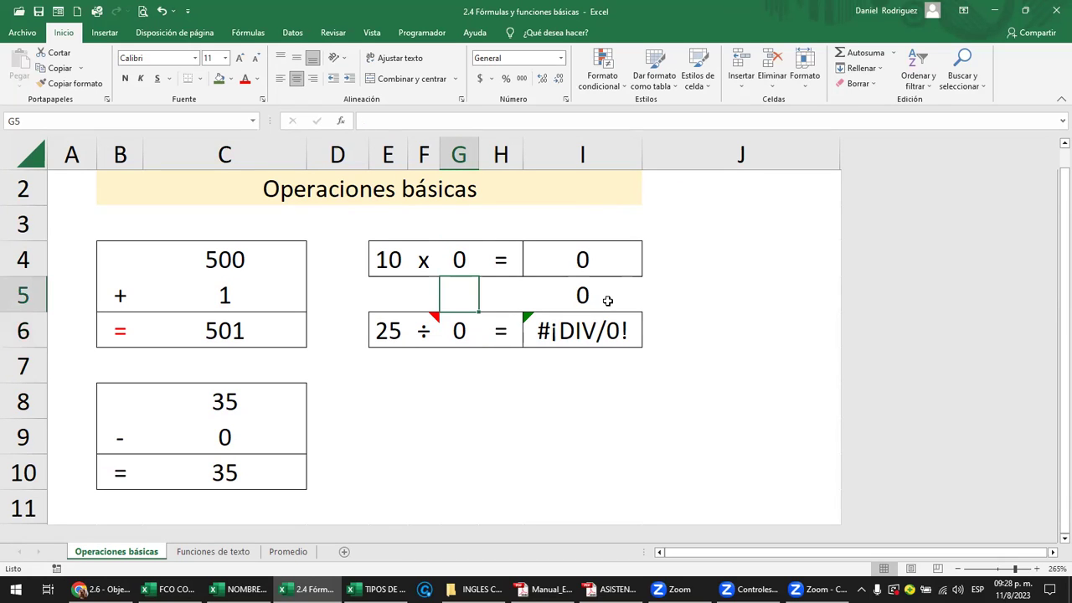
{"action": "left_click", "coordinate": [617, 304]}
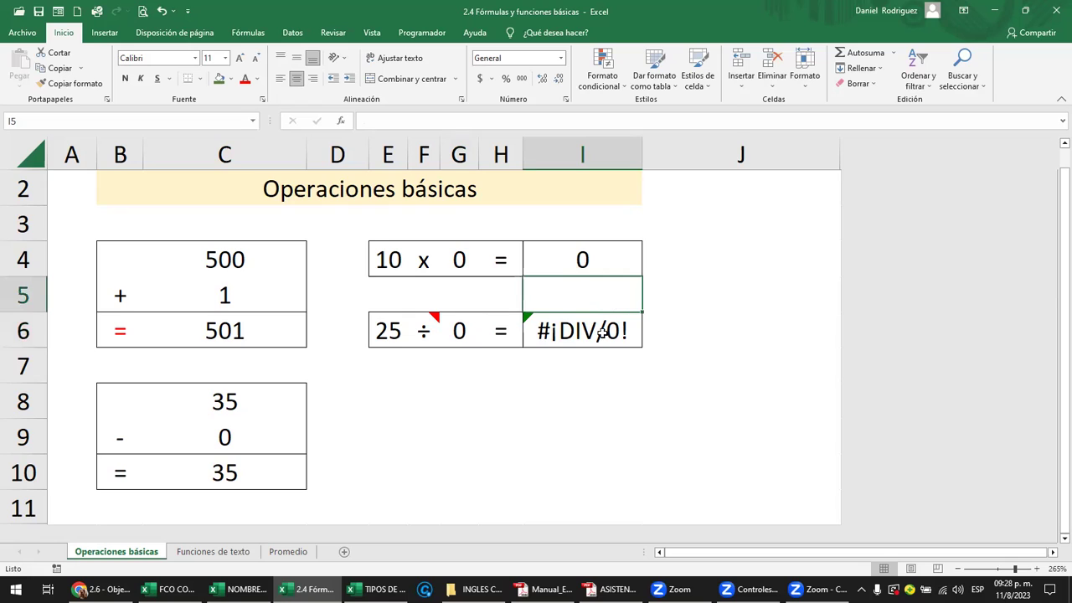
{"action": "left_click", "coordinate": [602, 339]}
- Enter 100 in C8 and 150 in C9 so C10's subtraction returns -50
{"action": "left_click", "coordinate": [224, 403]}
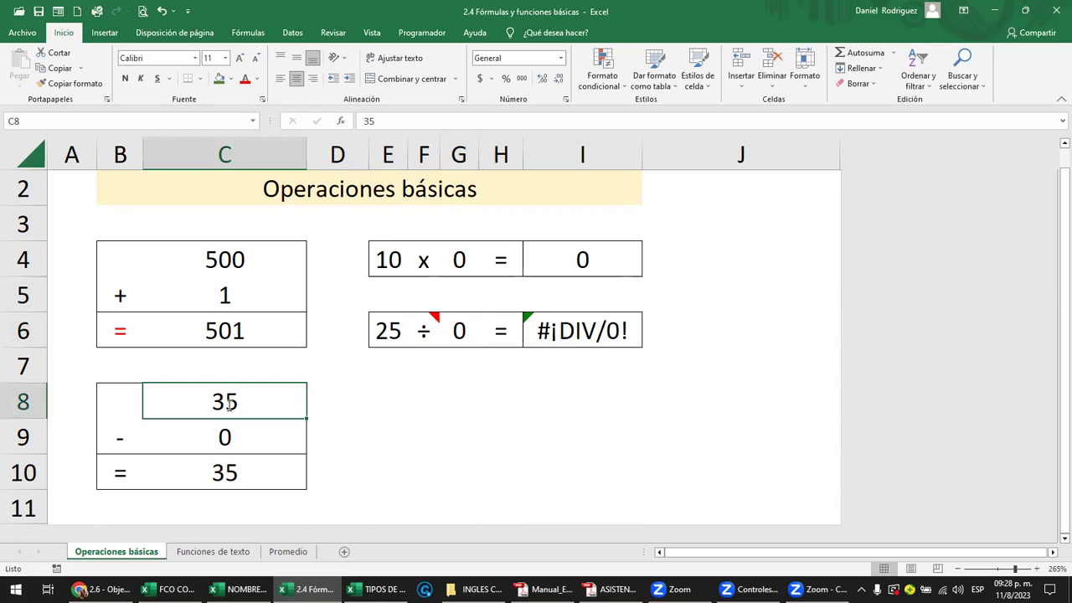
{"action": "type", "text": "0"}
{"action": "key", "text": "Return"}
{"action": "left_click", "coordinate": [238, 476]}
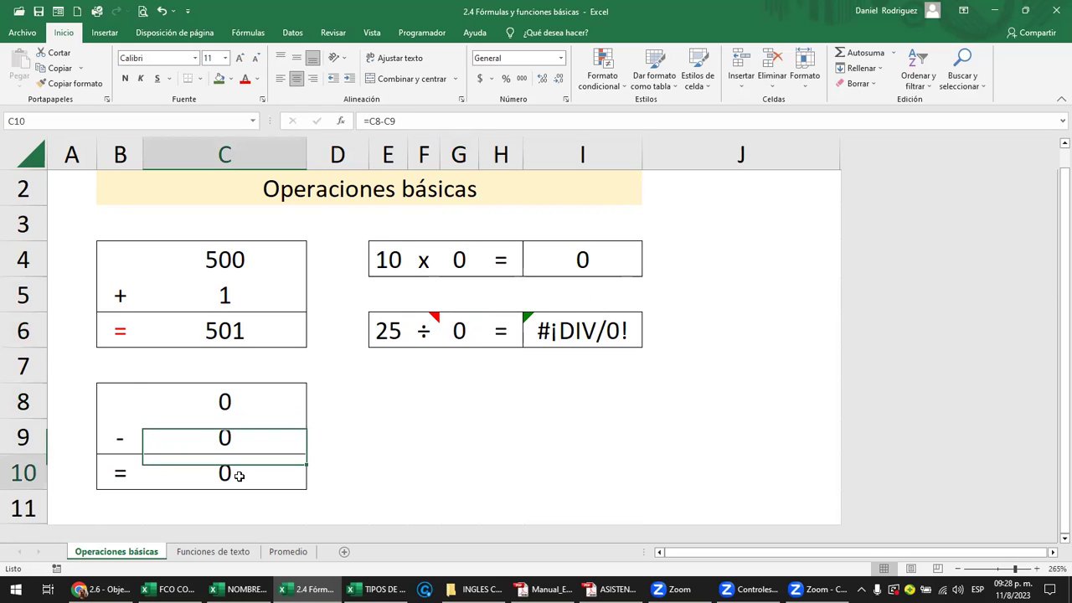
{"action": "left_click", "coordinate": [234, 404]}
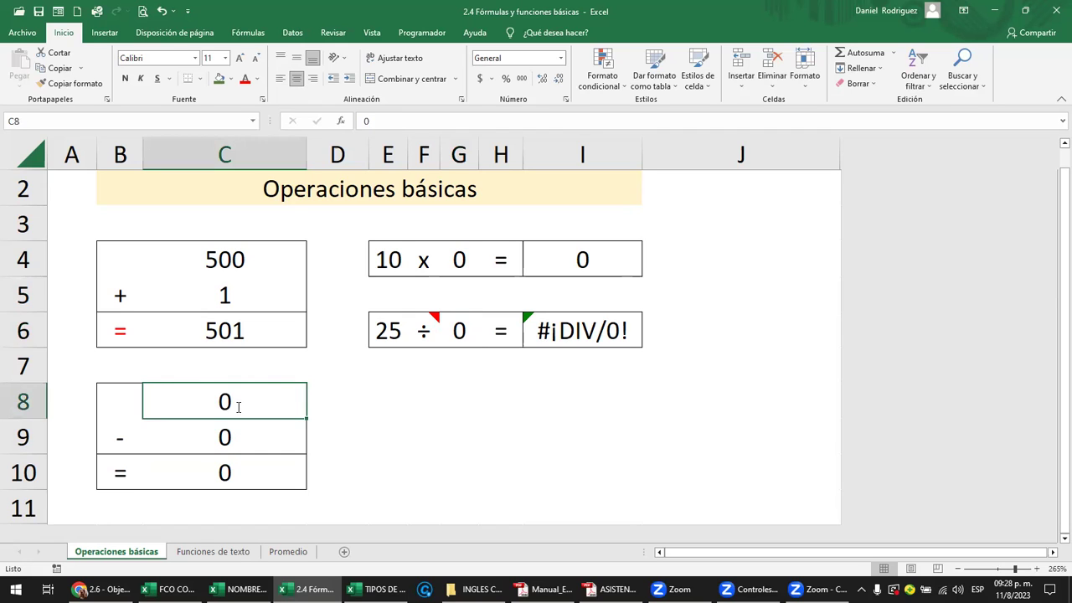
{"action": "type", "text": "100"}
{"action": "key", "text": "Return"}
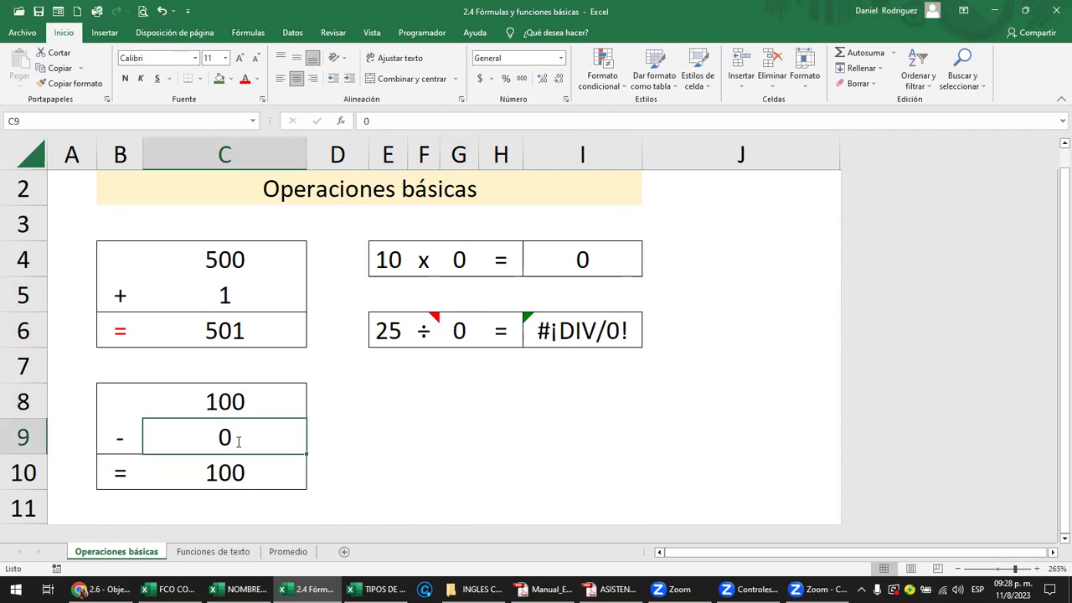
{"action": "type", "text": "150"}
{"action": "left_click", "coordinate": [226, 475]}
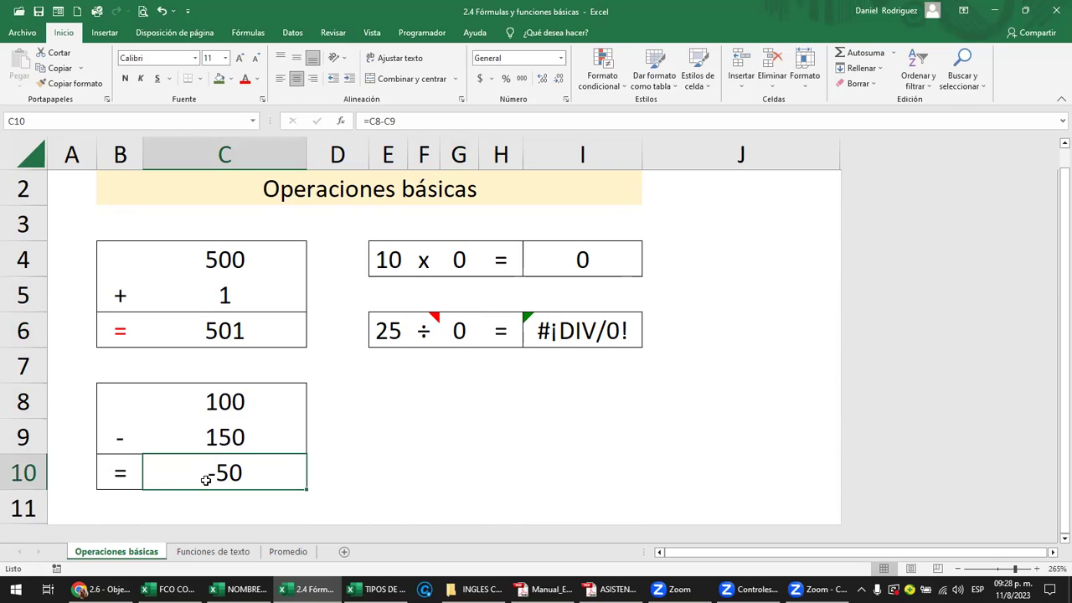
- Format C10 as Número with the red -1234.10 negative style so it reads -50.00 in red
{"action": "left_click", "coordinate": [565, 99]}
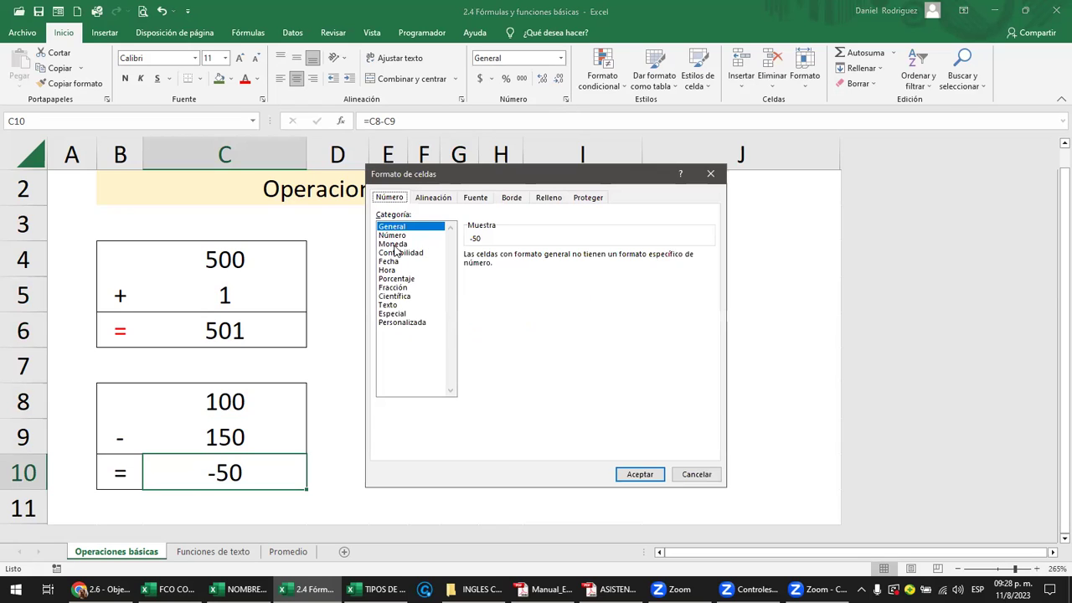
{"action": "left_click", "coordinate": [391, 236]}
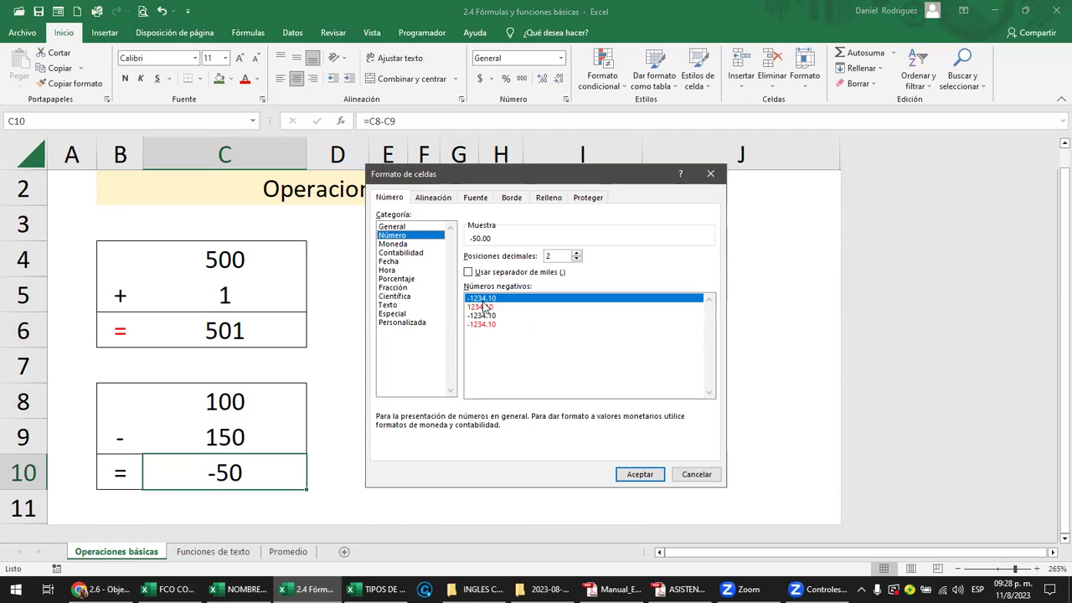
{"action": "left_click", "coordinate": [488, 324]}
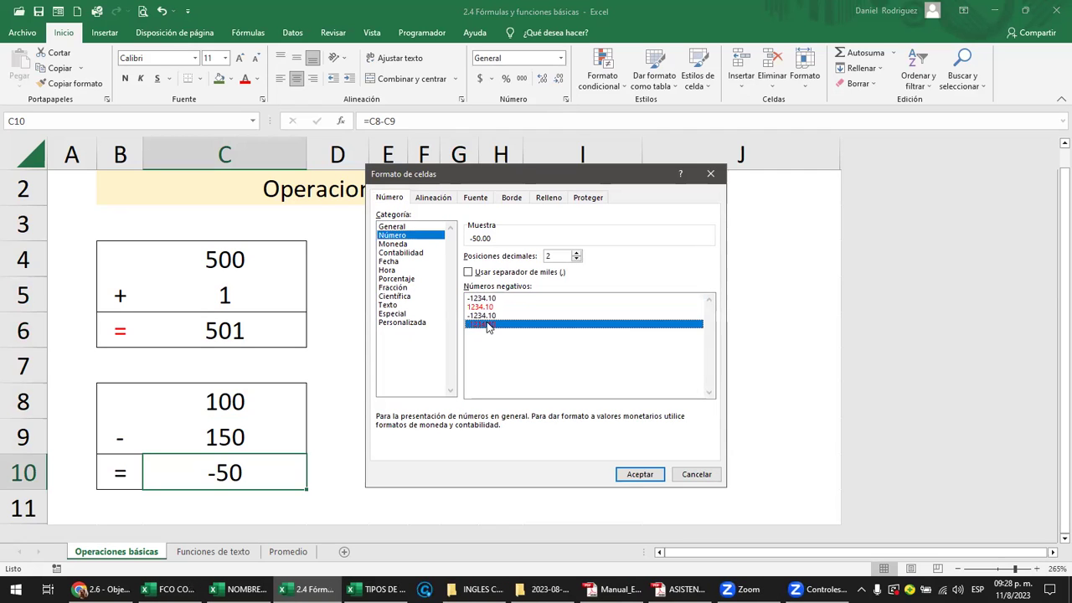
{"action": "left_click", "coordinate": [627, 475]}
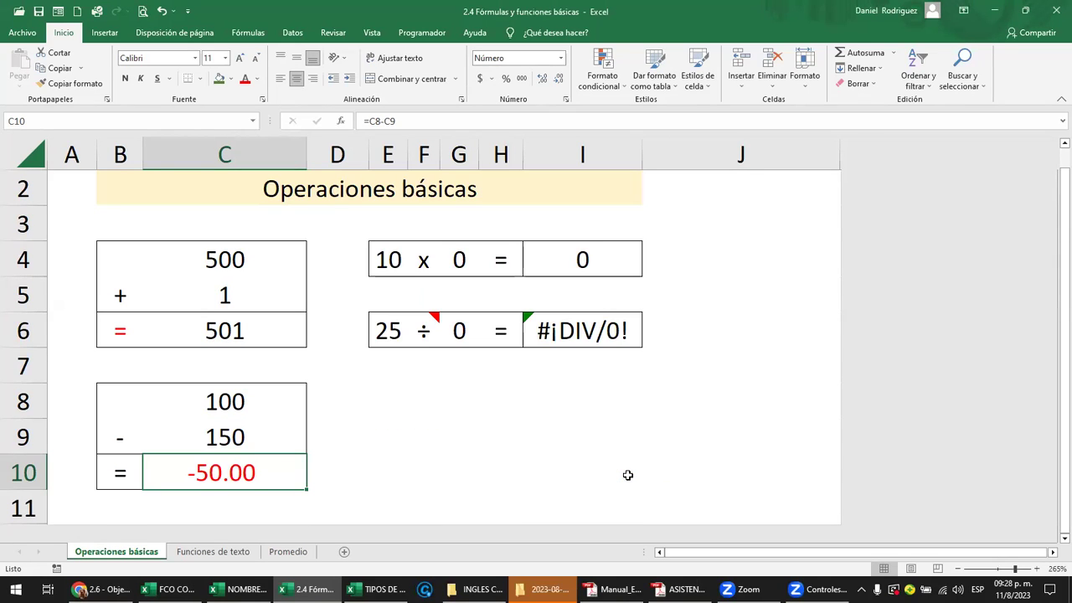
{"action": "left_click", "coordinate": [591, 471]}
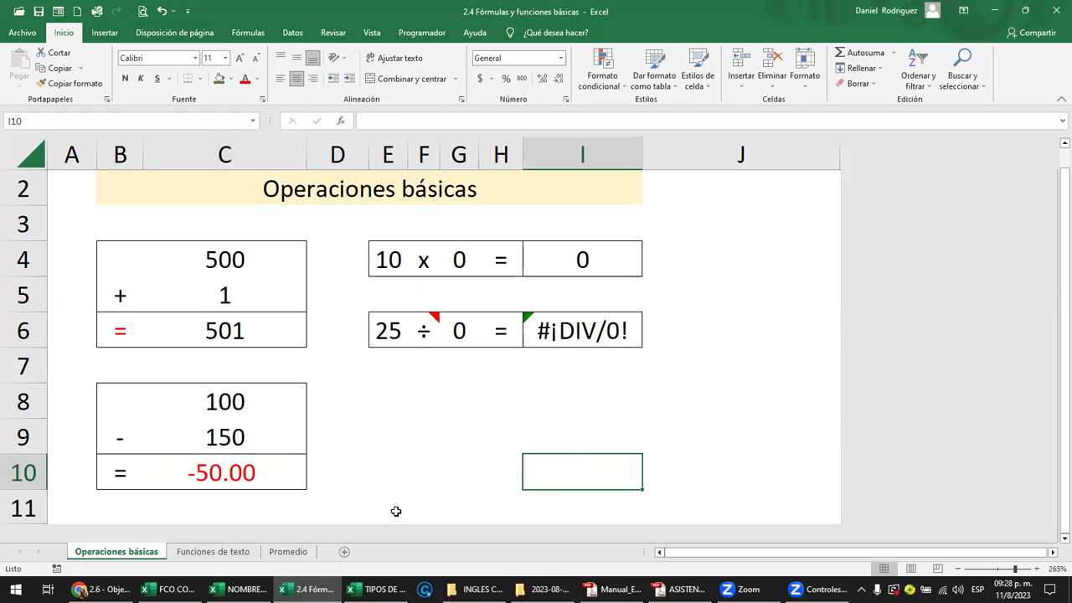
{"action": "left_click", "coordinate": [101, 589]}
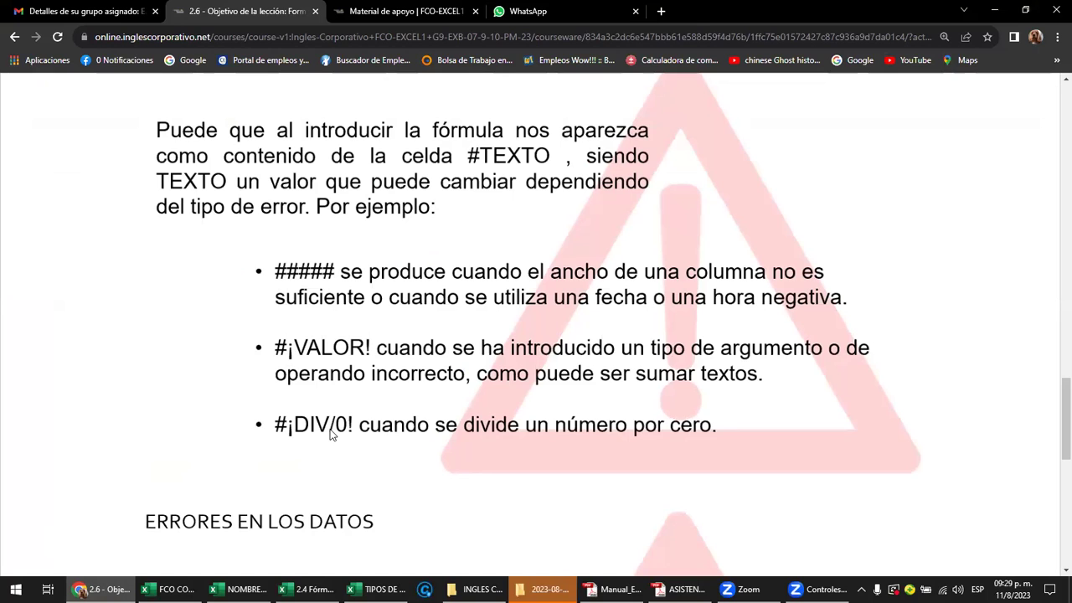
- Scroll the lesson page down to the ERRORES EN LOS DATOS list, #¿NOMBRE? through #¡NULO!
{"action": "scroll", "coordinate": [350, 432], "scroll_direction": "down", "scroll_amount": 2}
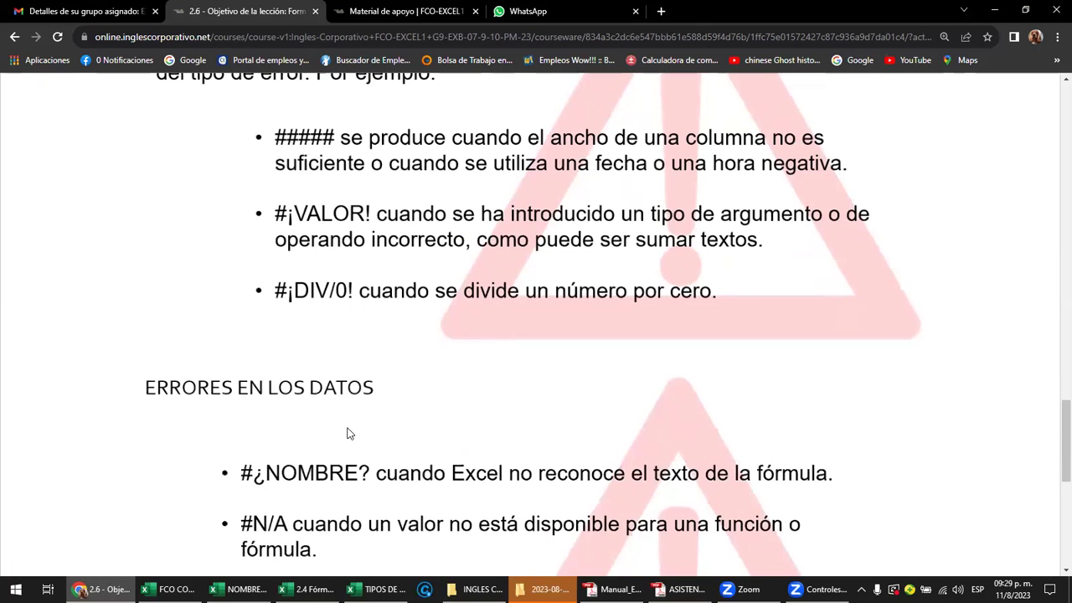
{"action": "scroll", "coordinate": [349, 433], "scroll_direction": "down", "scroll_amount": 2}
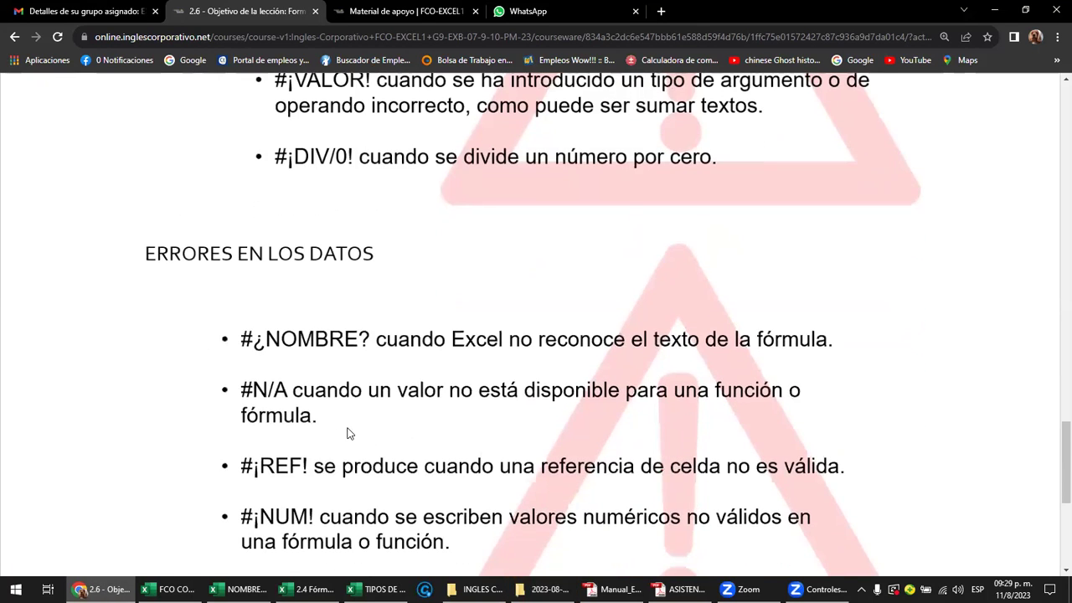
{"action": "scroll", "coordinate": [349, 433], "scroll_direction": "down", "scroll_amount": 1}
{"action": "scroll", "coordinate": [349, 433], "scroll_direction": "down", "scroll_amount": 1}
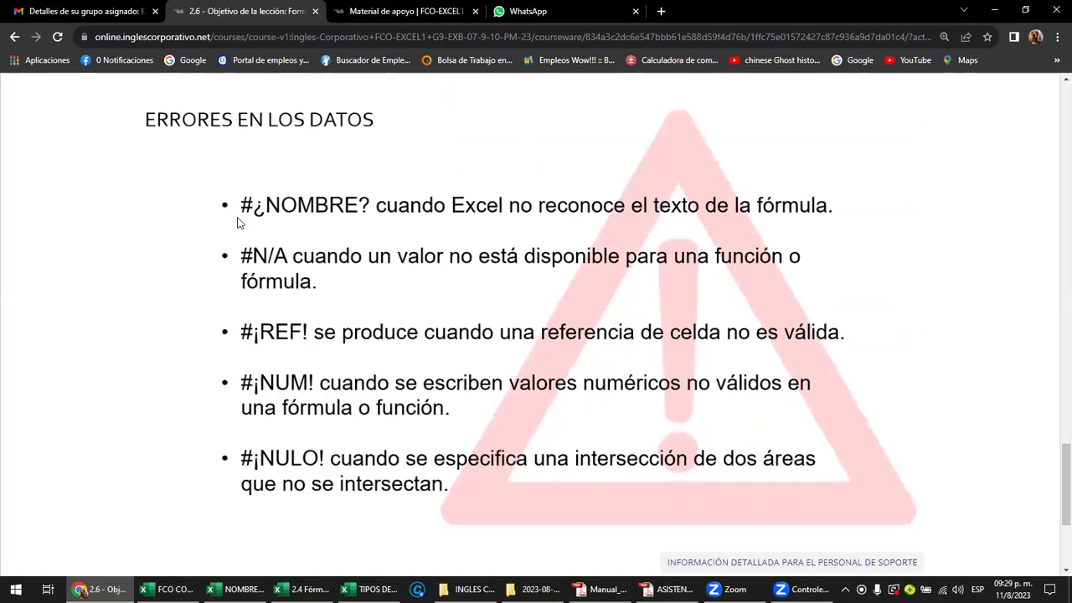
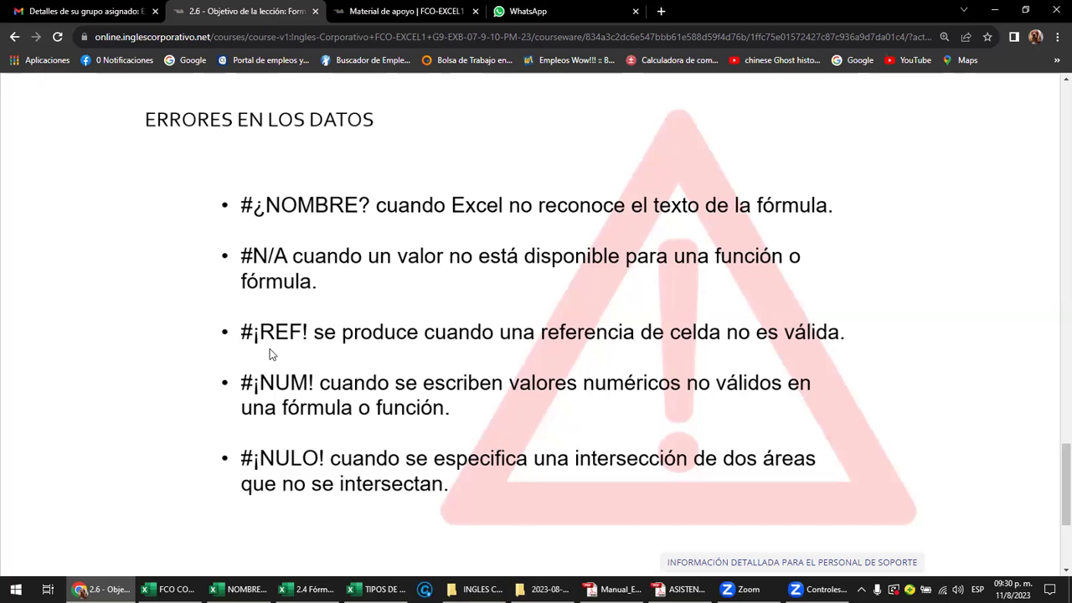
- In the basic formulas workbook, inspect the formula adding 500 and 1 and its cells
{"action": "left_click", "coordinate": [308, 588]}
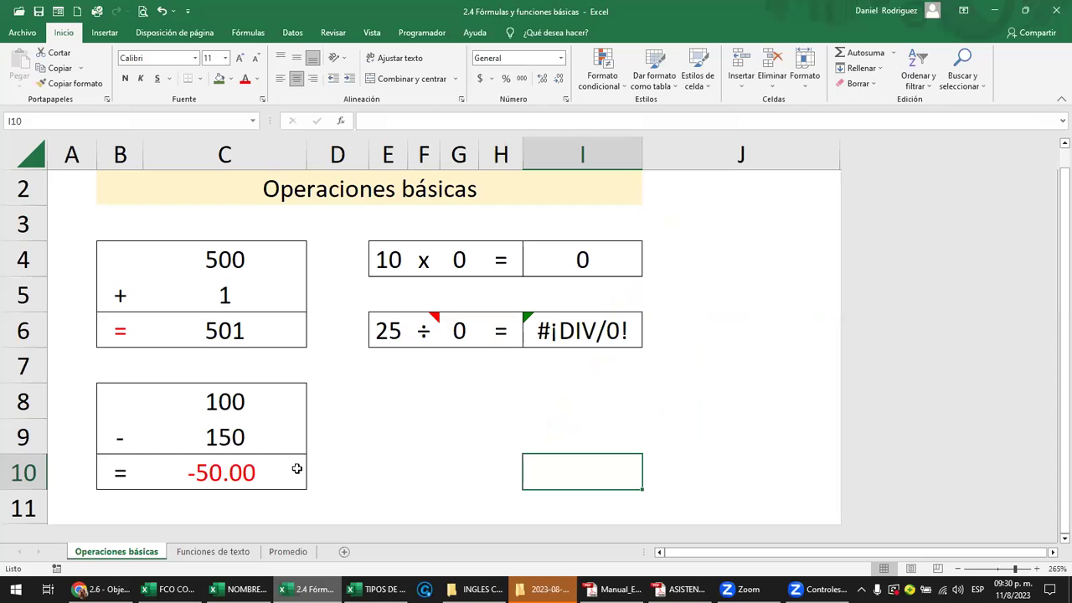
{"action": "left_click", "coordinate": [251, 337]}
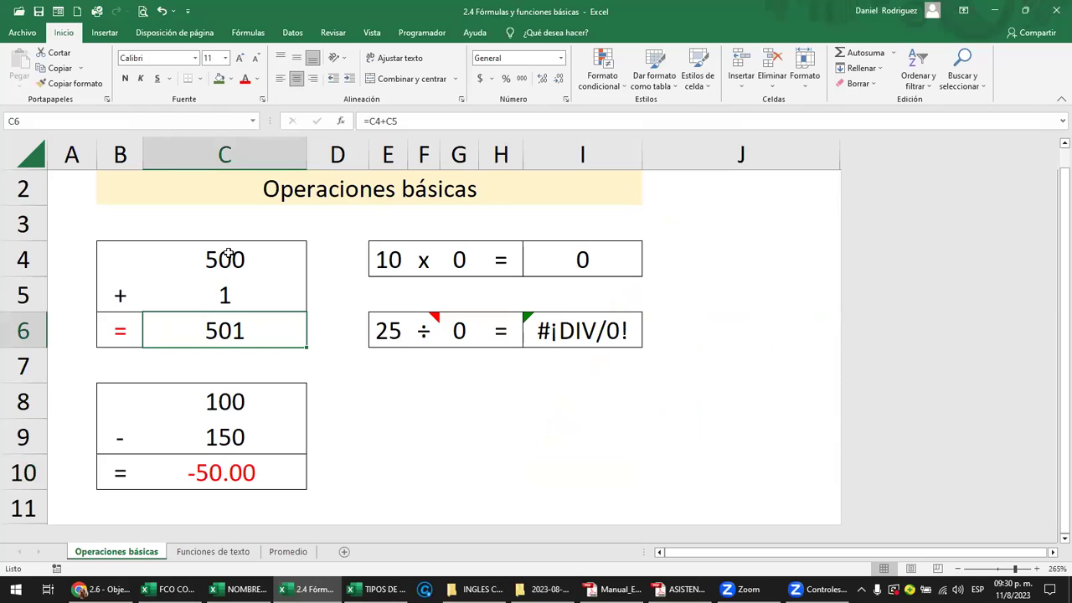
{"action": "left_click_drag", "start_coordinate": [226, 255], "coordinate": [225, 294]}
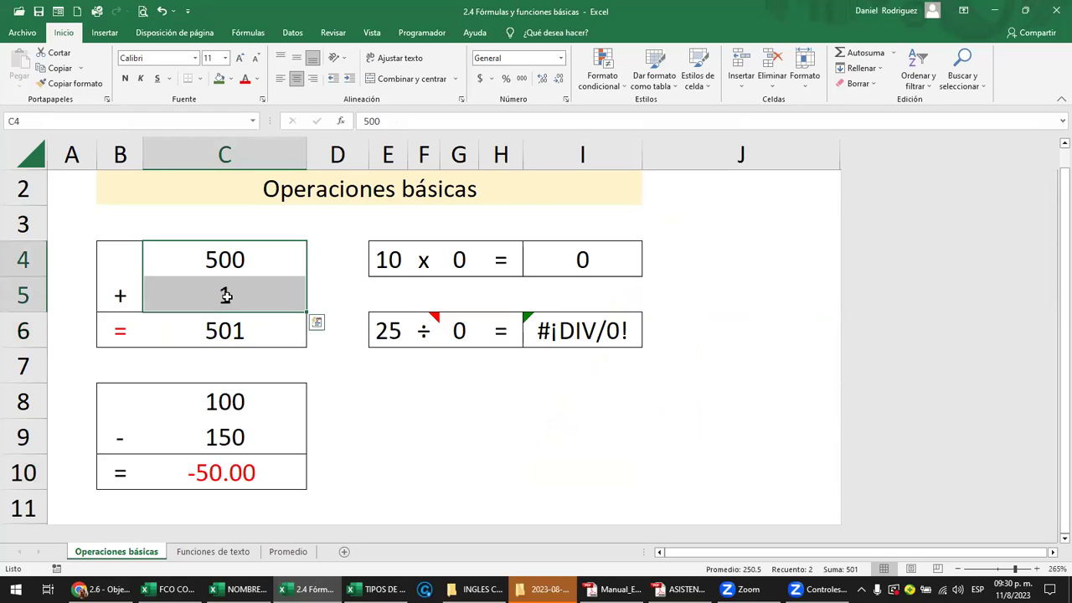
{"action": "left_click", "coordinate": [231, 261]}
{"action": "left_click", "coordinate": [225, 295]}
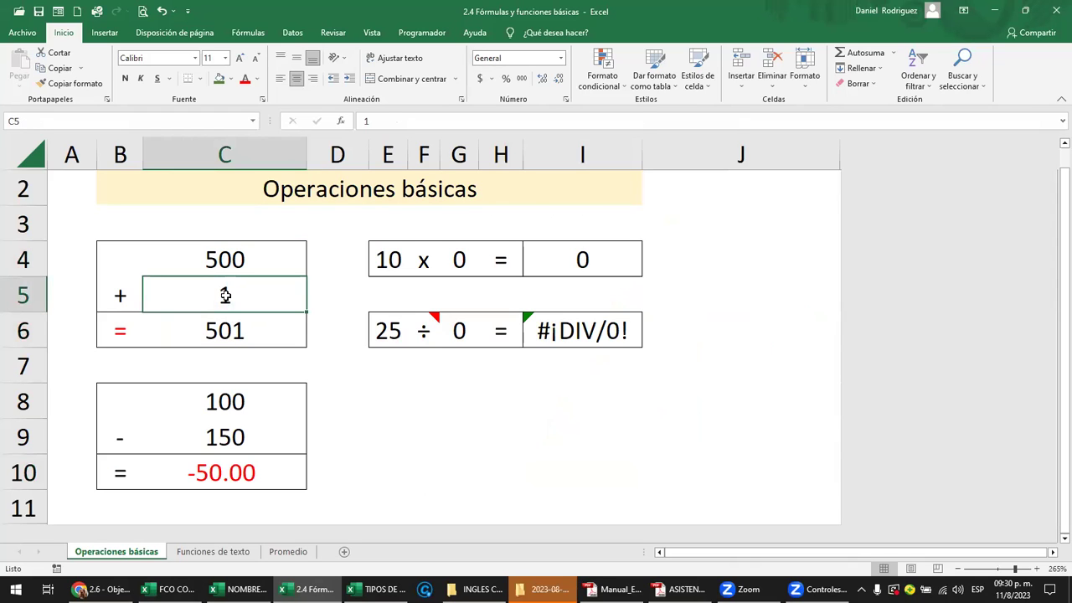
- Delete row 5 to produce a #¡REF! error in the sum formula, then undo it
{"action": "right_click", "coordinate": [19, 297]}
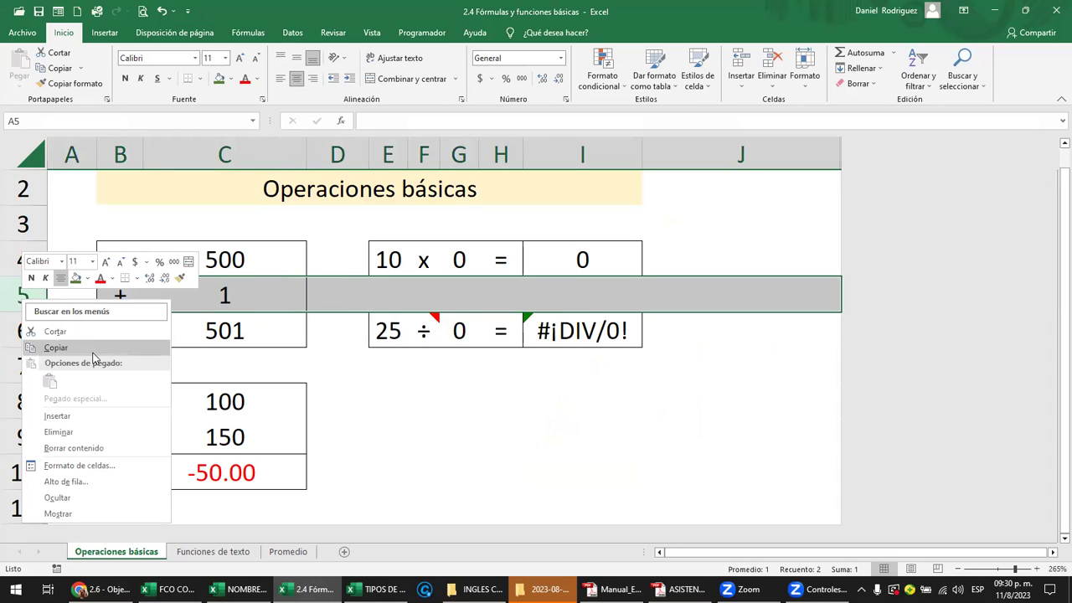
{"action": "left_click", "coordinate": [81, 432]}
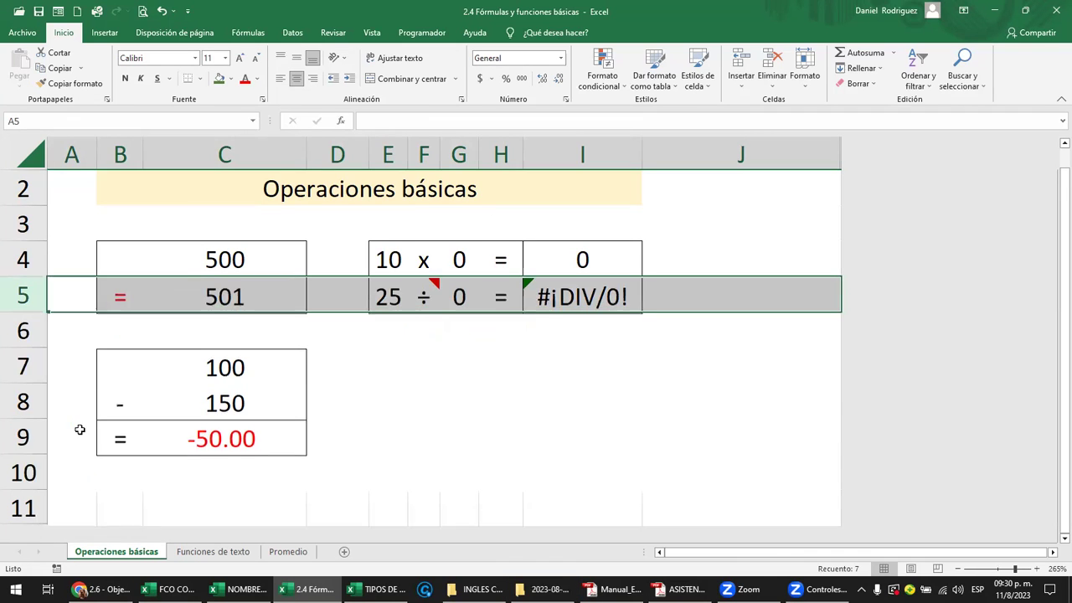
{"action": "left_click", "coordinate": [238, 301]}
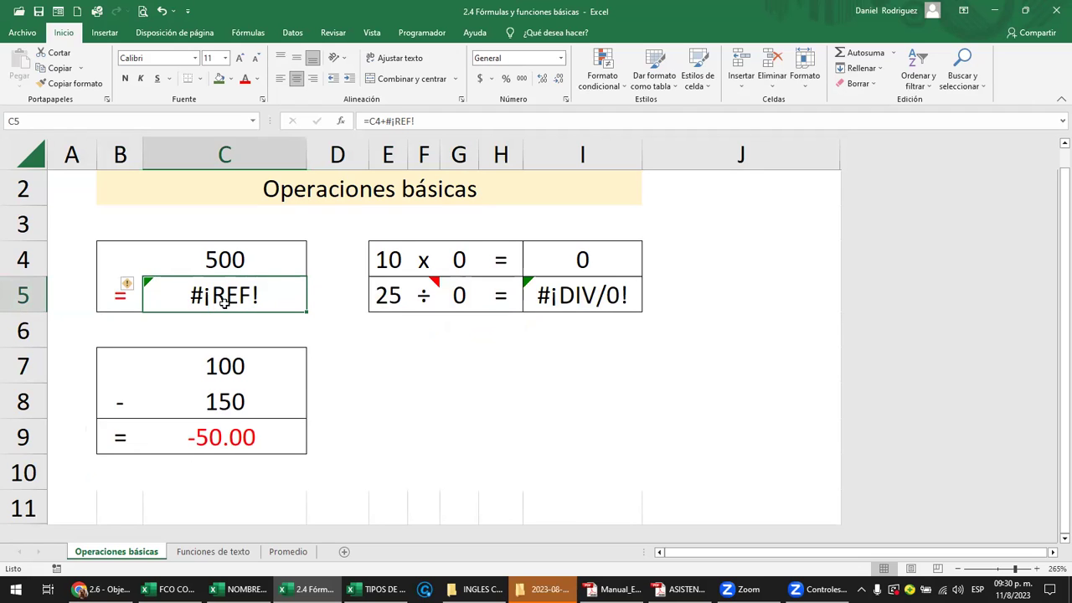
{"action": "key", "text": "ctrl+z"}
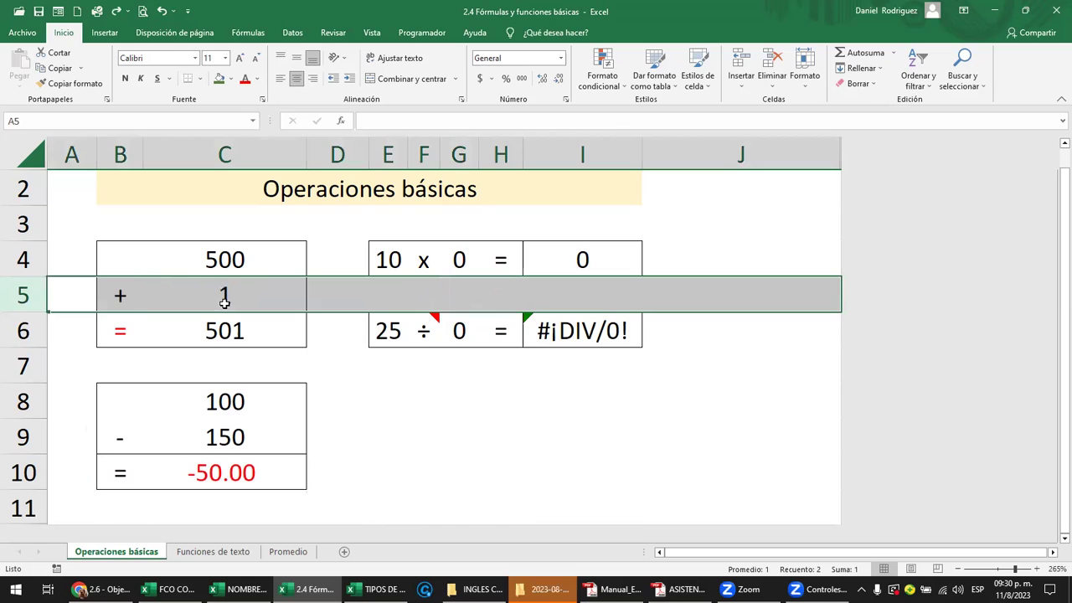
- Clear and restore the value 1, then delete row 5 again to show #¡REF! and undo
{"action": "left_click", "coordinate": [266, 305]}
{"action": "key", "text": "Delete"}
{"action": "key", "text": "ctrl+z"}
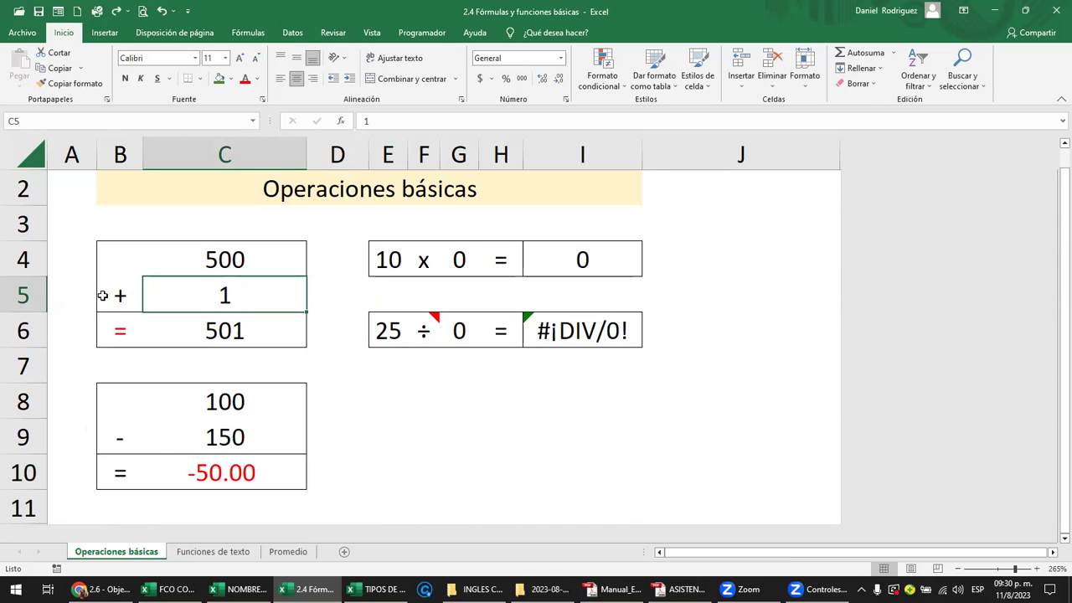
{"action": "right_click", "coordinate": [25, 298]}
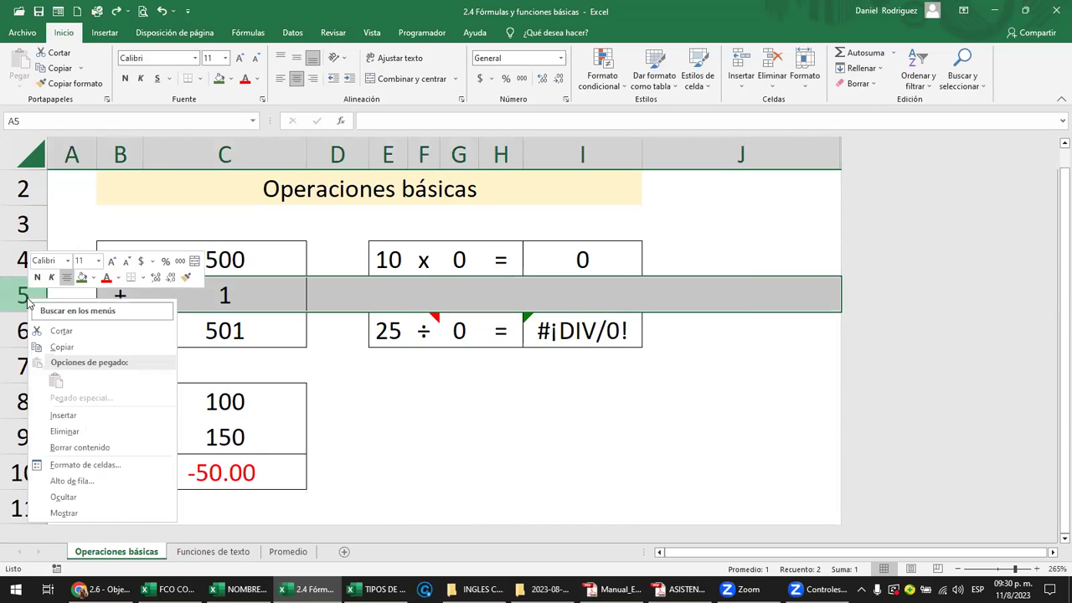
{"action": "left_click", "coordinate": [101, 431]}
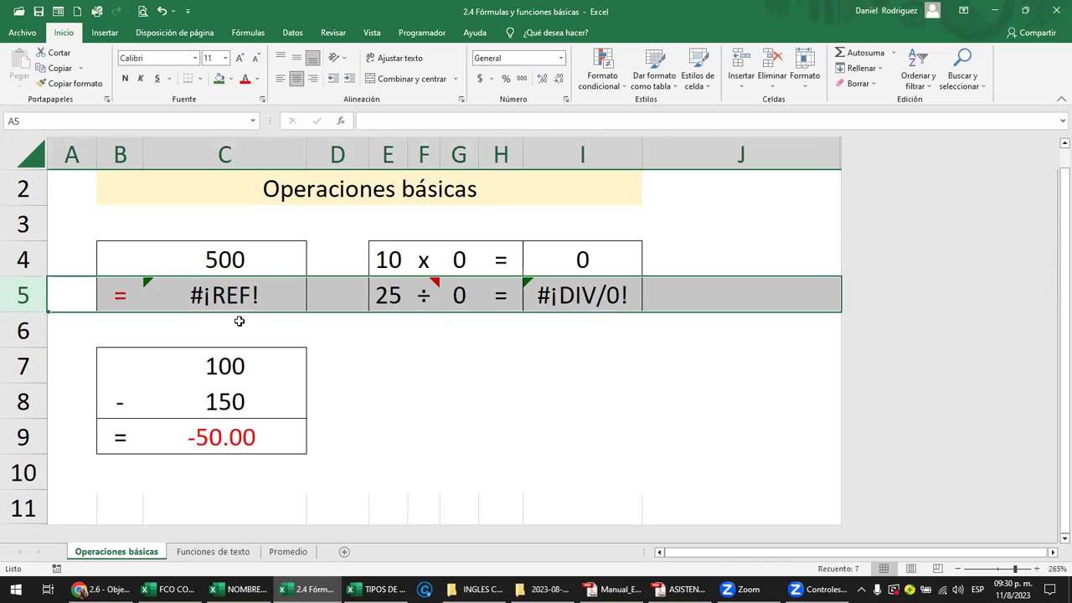
{"action": "key", "text": "ctrl+z"}
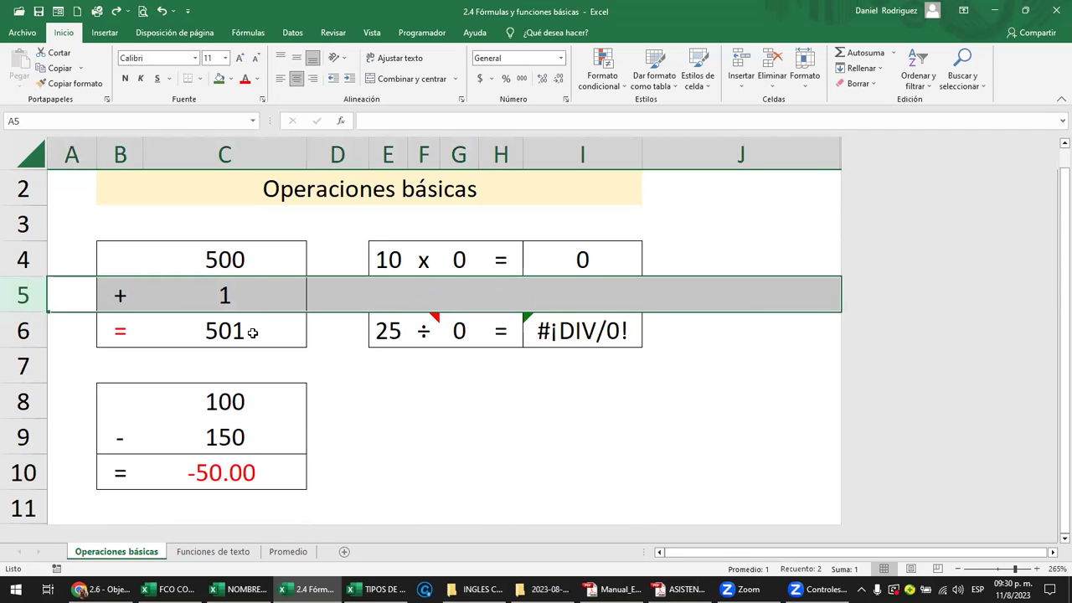
{"action": "key", "text": "alt+Tab"}
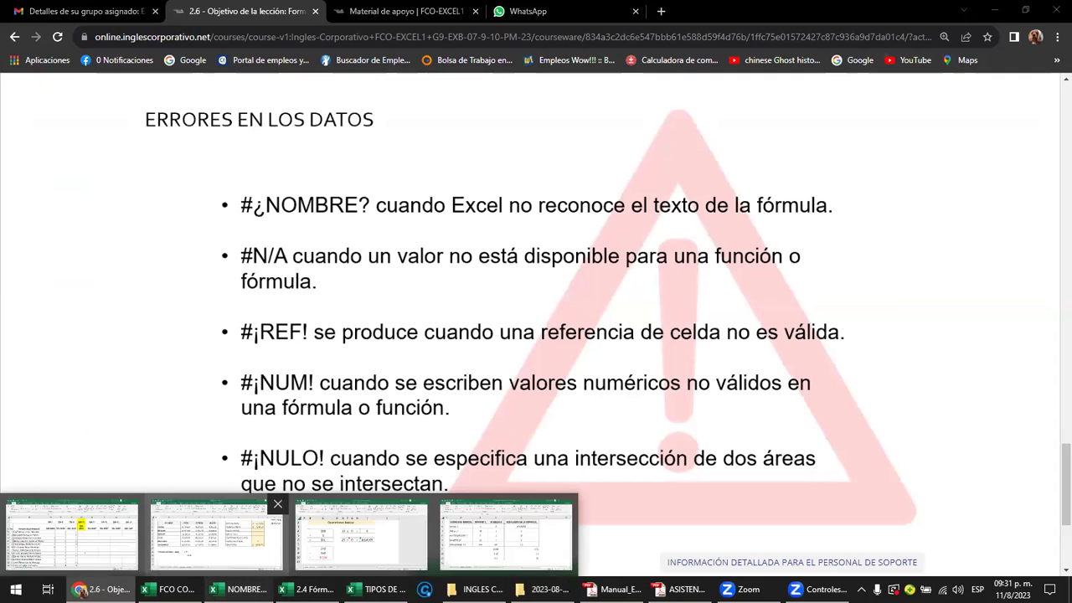
- In the NOMBRES DE RANGOS workbook, clear the 1752 and 2510 results in C11 and C12
{"action": "mouse_move", "coordinate": [243, 588]}
{"action": "left_click", "coordinate": [323, 531]}
{"action": "left_click", "coordinate": [292, 430]}
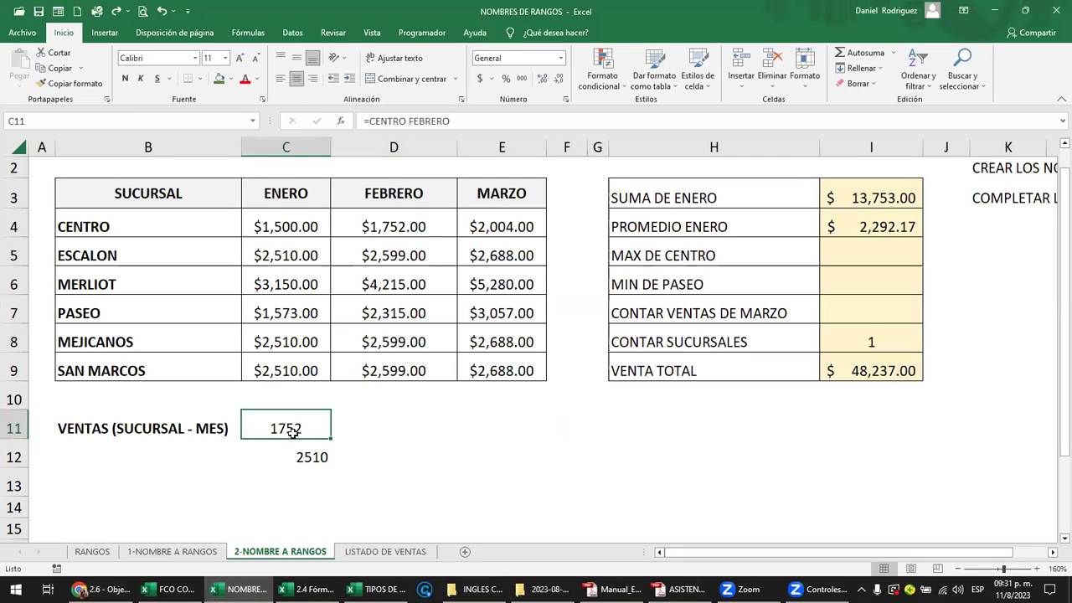
{"action": "key", "text": "Delete"}
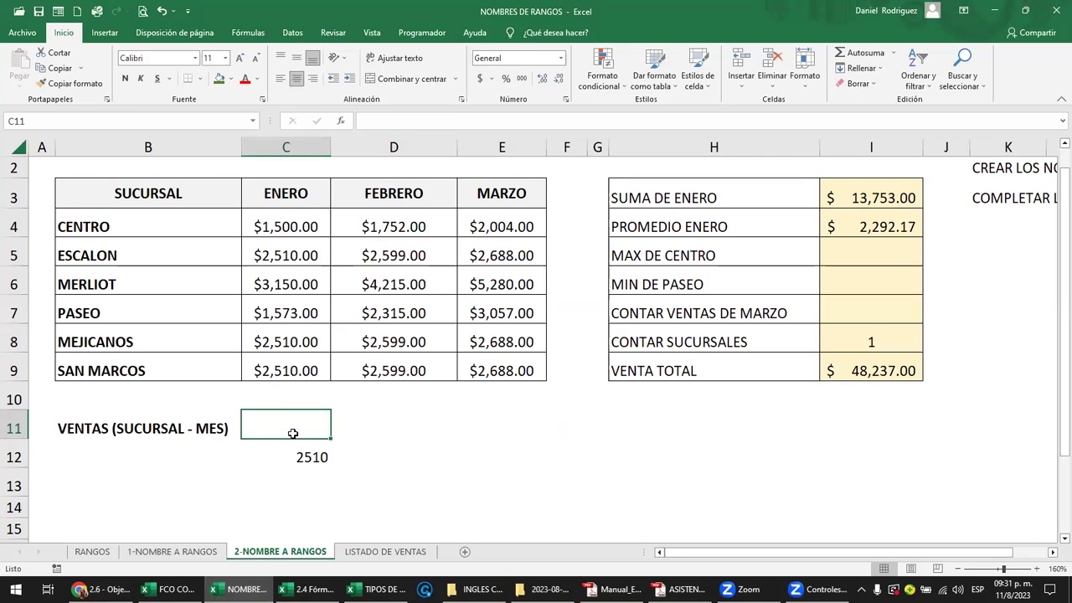
{"action": "key", "text": "Down"}
{"action": "key", "text": "Delete"}
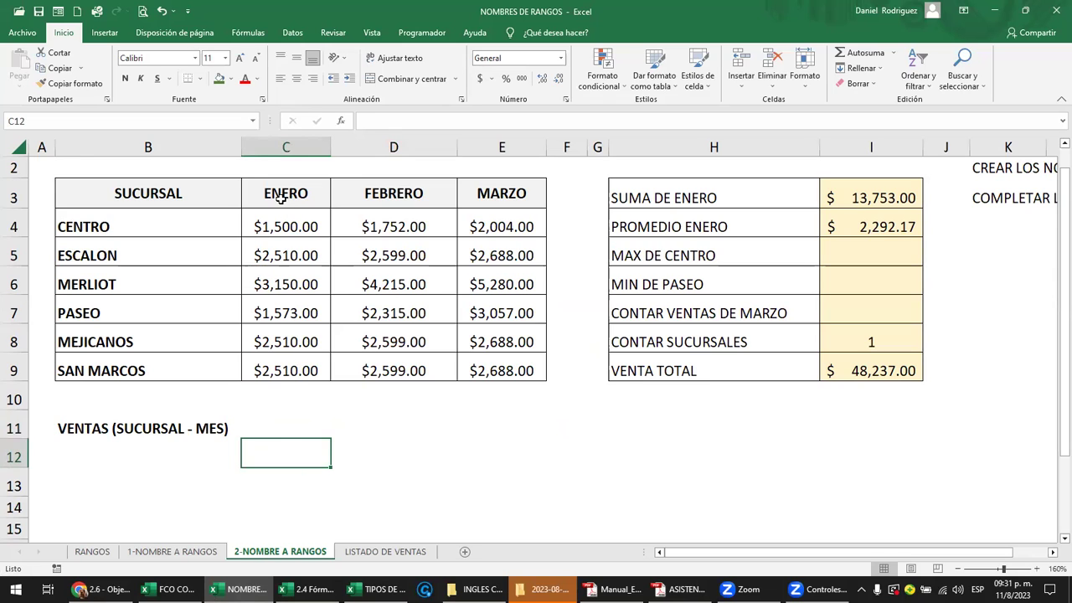
- Select the month columns and the CENTRO, ESCALON, MERLIOT and SAN MARCOS rows to show their range names
{"action": "left_click_drag", "start_coordinate": [281, 196], "coordinate": [377, 346]}
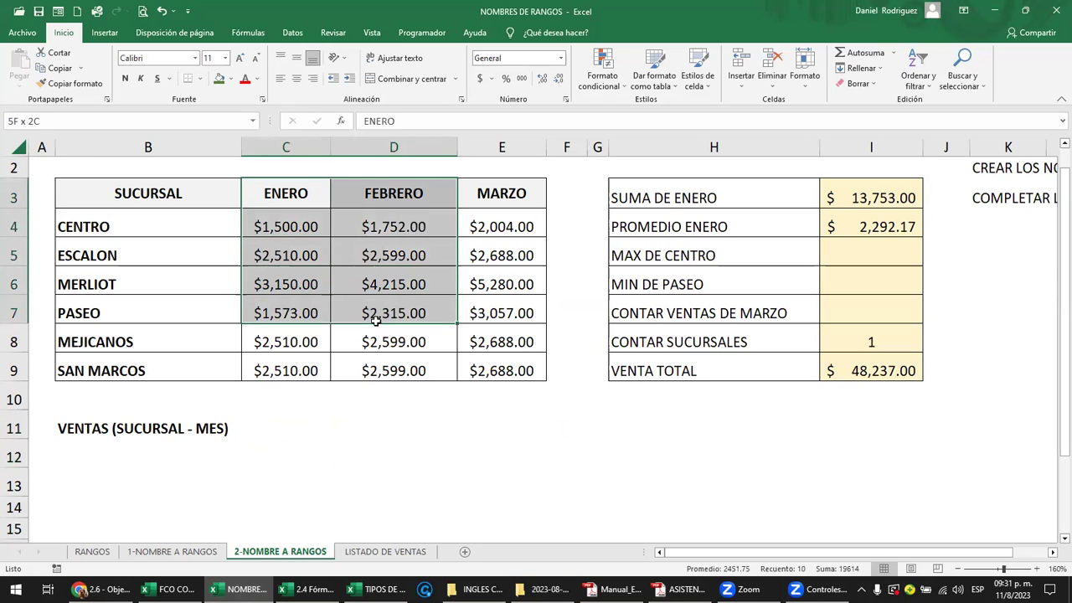
{"action": "left_click", "coordinate": [290, 435]}
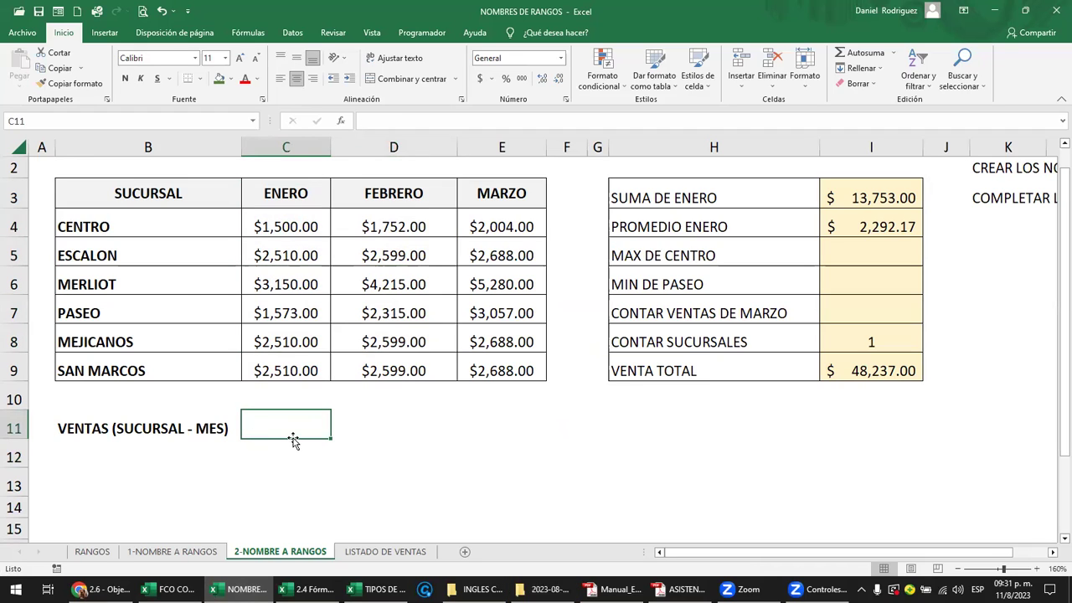
{"action": "left_click", "coordinate": [97, 228]}
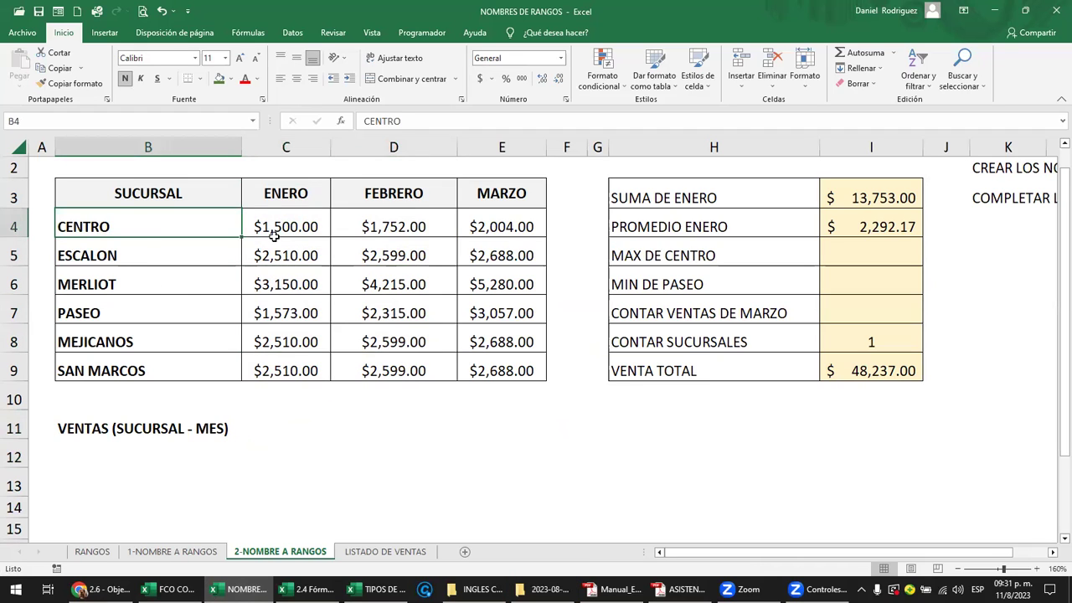
{"action": "left_click_drag", "start_coordinate": [278, 226], "coordinate": [502, 226]}
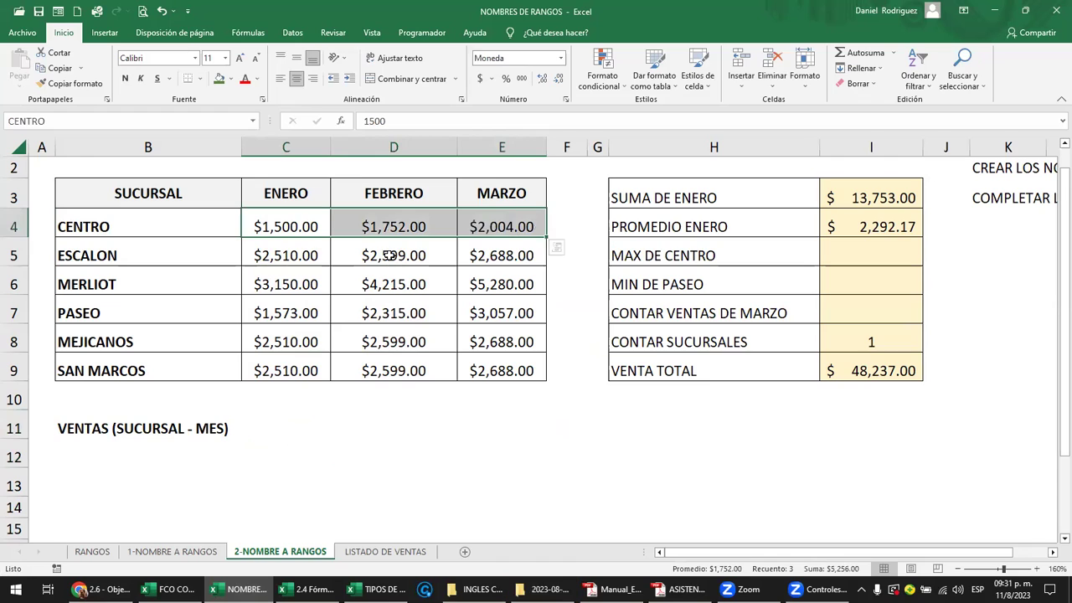
{"action": "left_click_drag", "start_coordinate": [289, 255], "coordinate": [501, 255]}
{"action": "left_click_drag", "start_coordinate": [284, 285], "coordinate": [501, 283]}
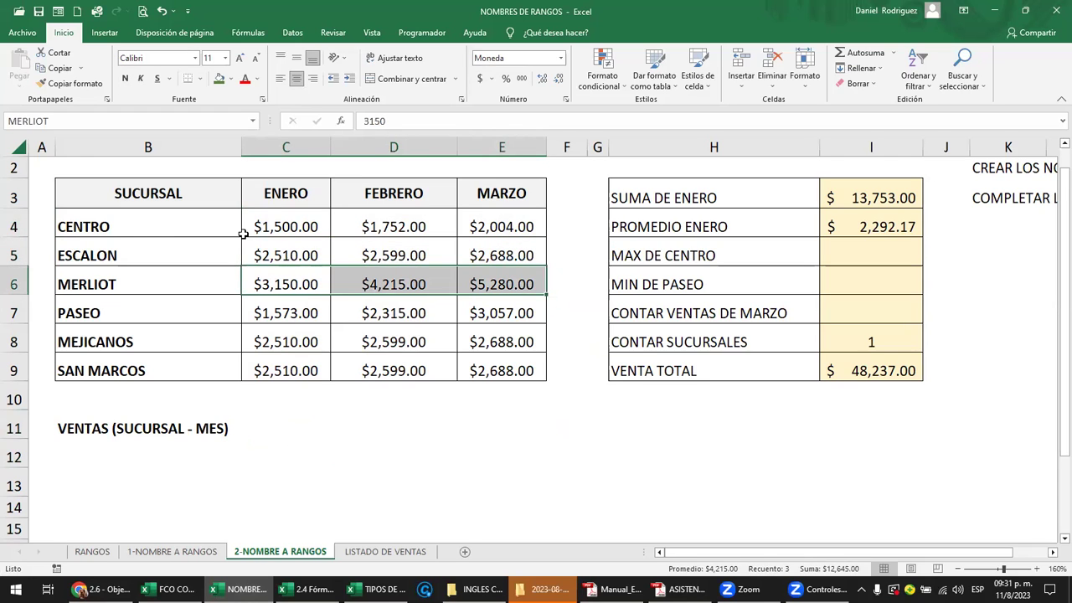
{"action": "left_click_drag", "start_coordinate": [269, 370], "coordinate": [501, 370]}
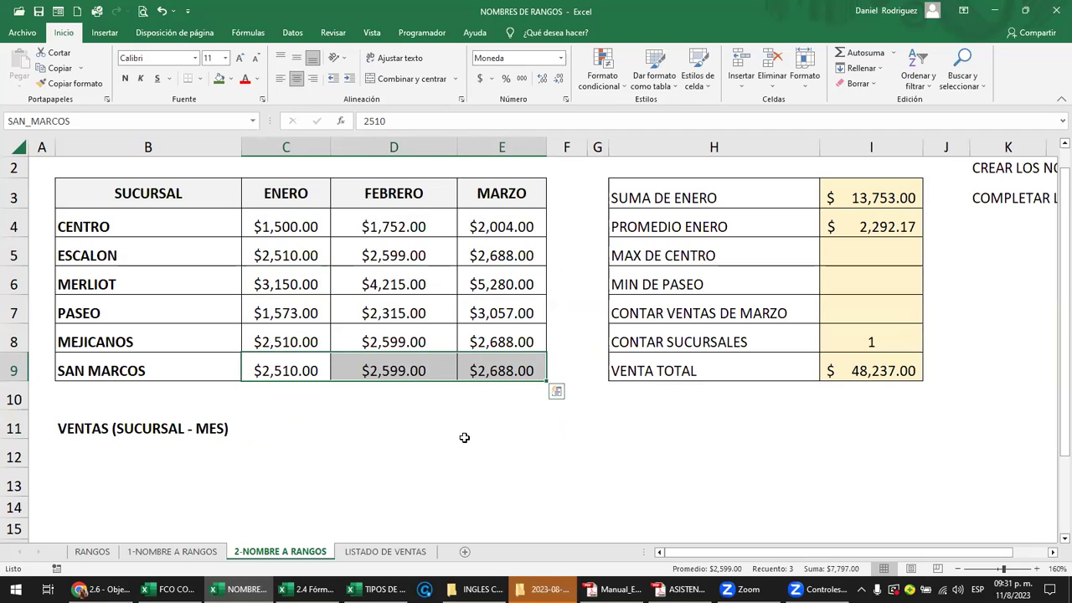
{"action": "left_click_drag", "start_coordinate": [401, 226], "coordinate": [394, 360]}
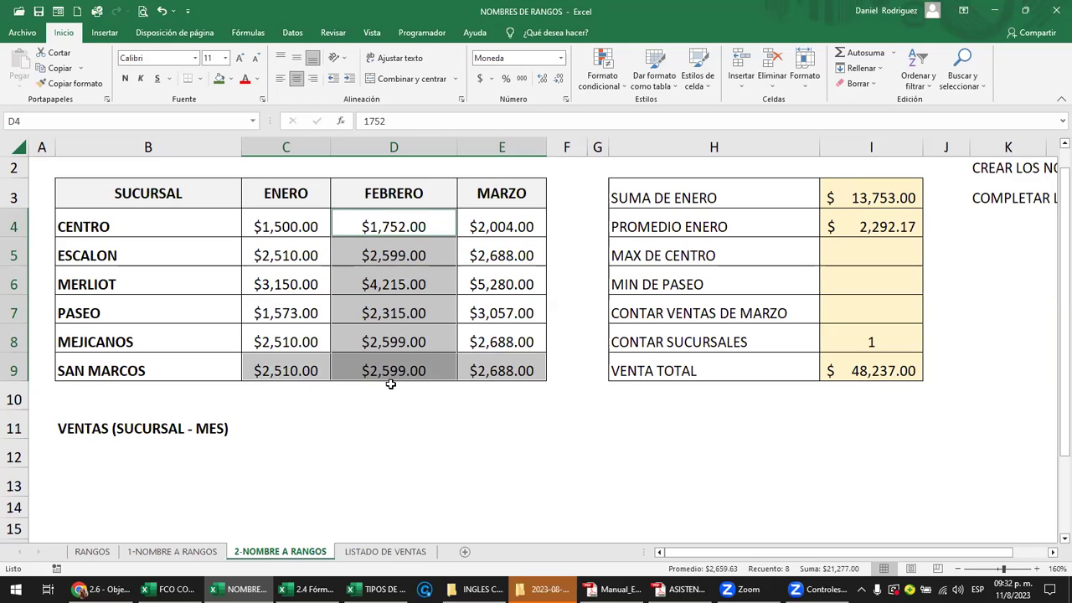
{"action": "left_click", "coordinate": [308, 431]}
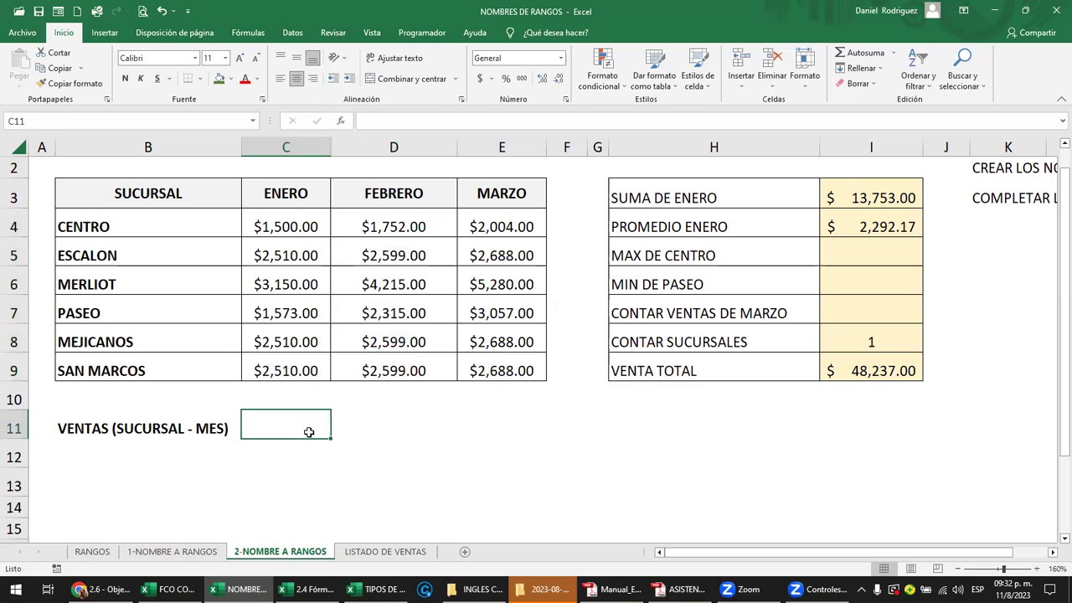
- Cancel a started formula in C11 and review the list of named ranges
{"action": "type", "text": "="}
{"action": "key", "text": "Escape"}
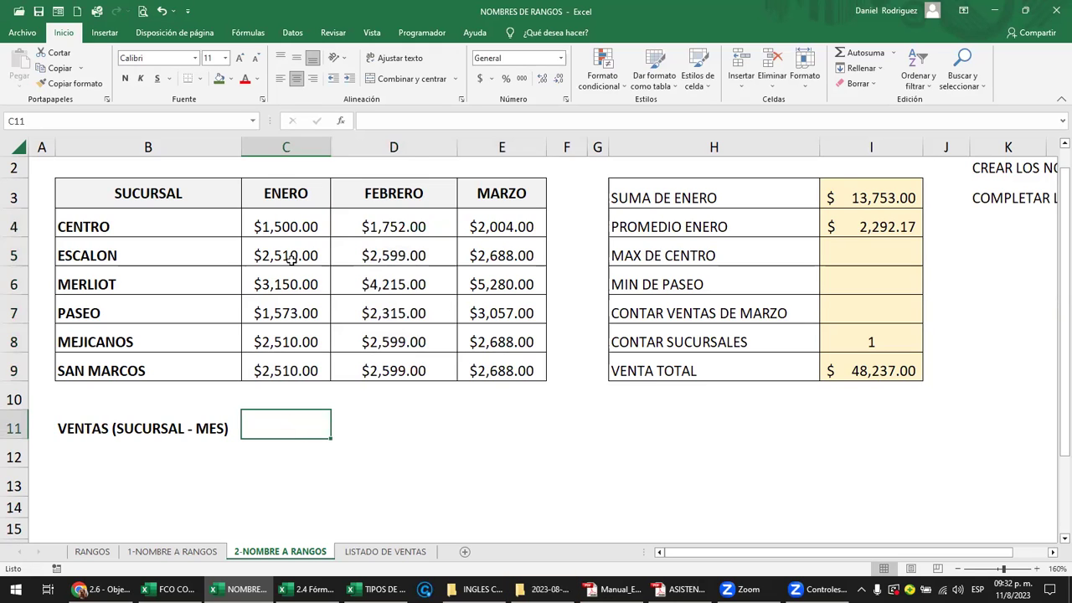
{"action": "left_click", "coordinate": [249, 119]}
{"action": "left_click", "coordinate": [252, 120]}
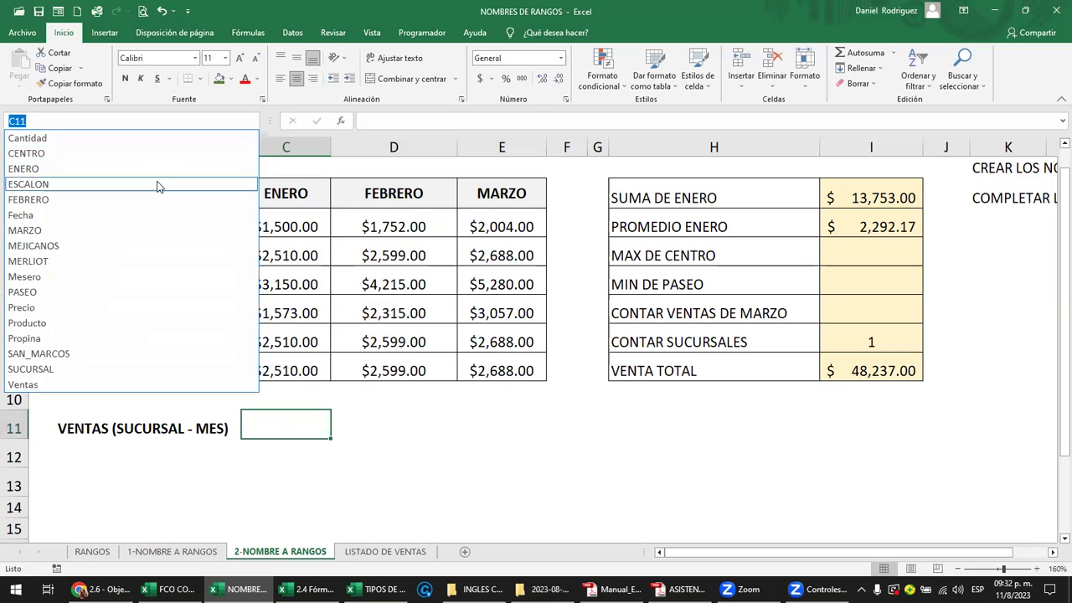
{"action": "left_click", "coordinate": [271, 427]}
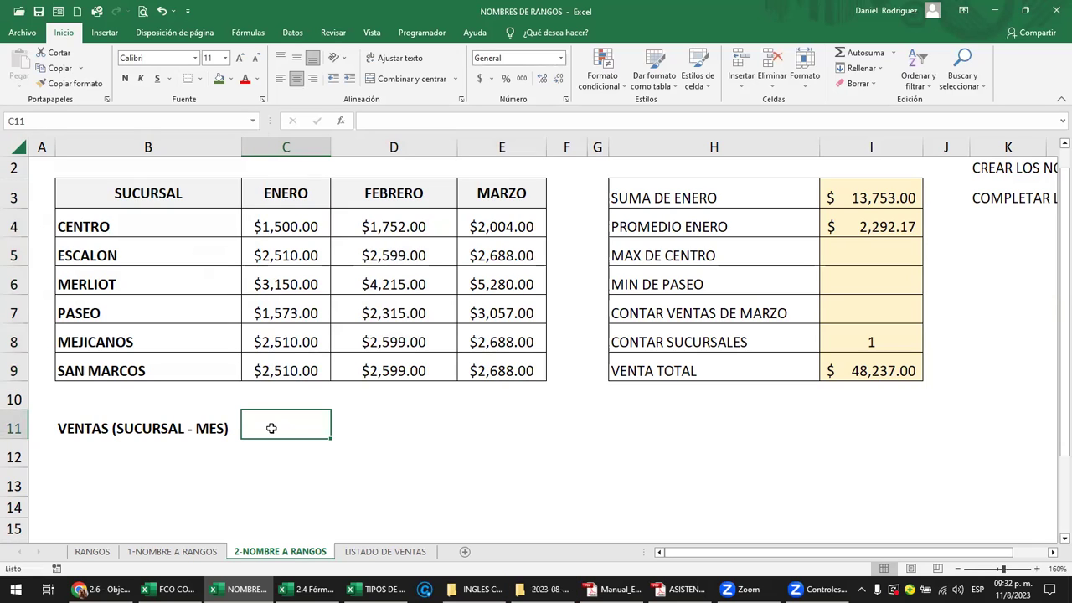
- Enter =SAN_MARCOS FEBRERO in C11 using autocomplete, returning 2599
{"action": "type", "text": "="}
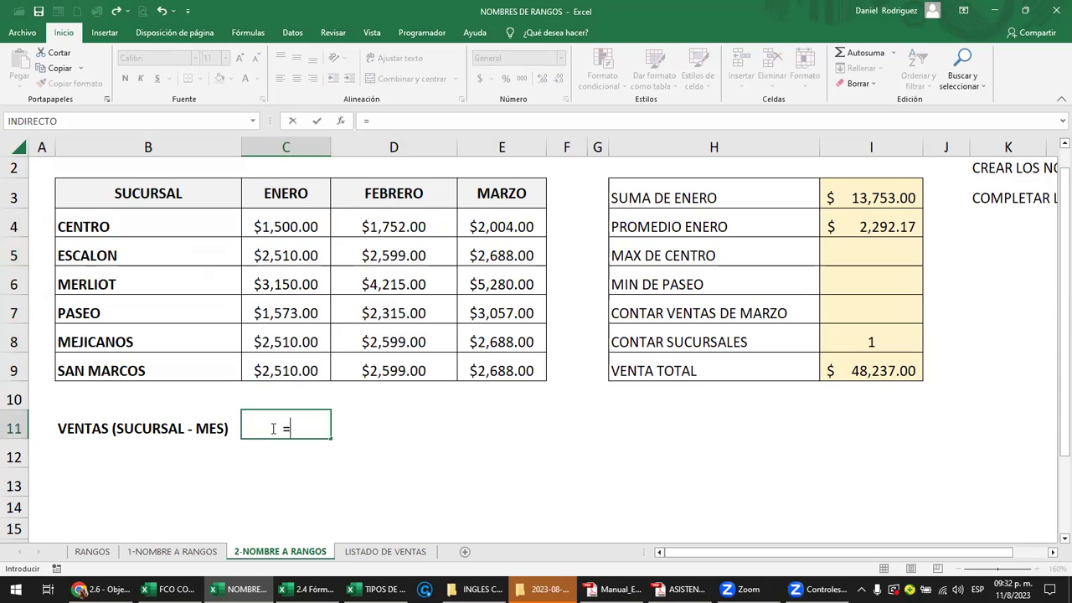
{"action": "type", "text": "SAN"}
{"action": "key", "text": "Tab"}
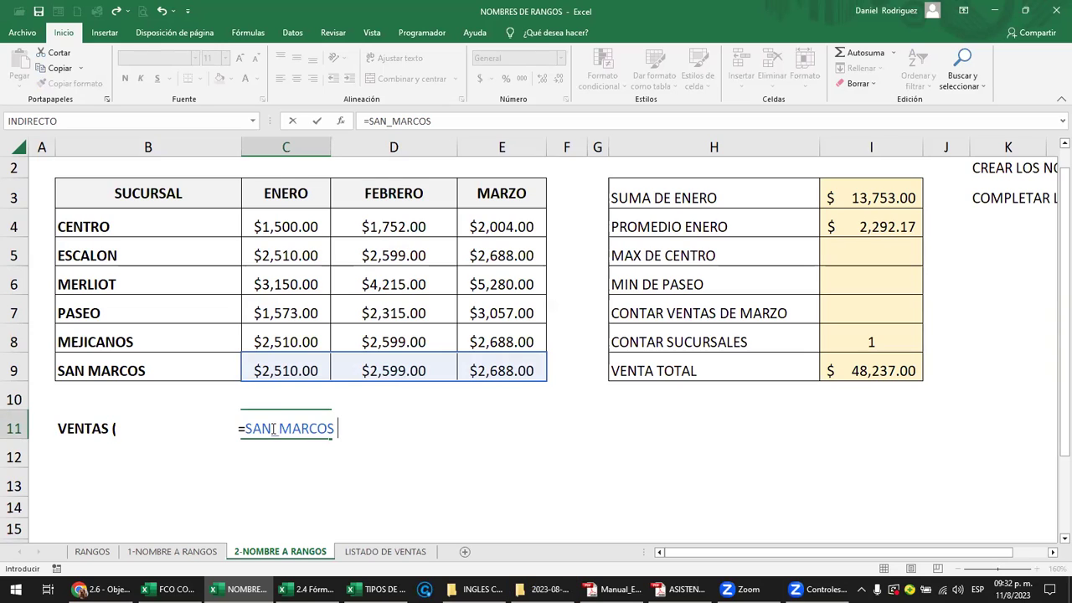
{"action": "type", "text": "FE"}
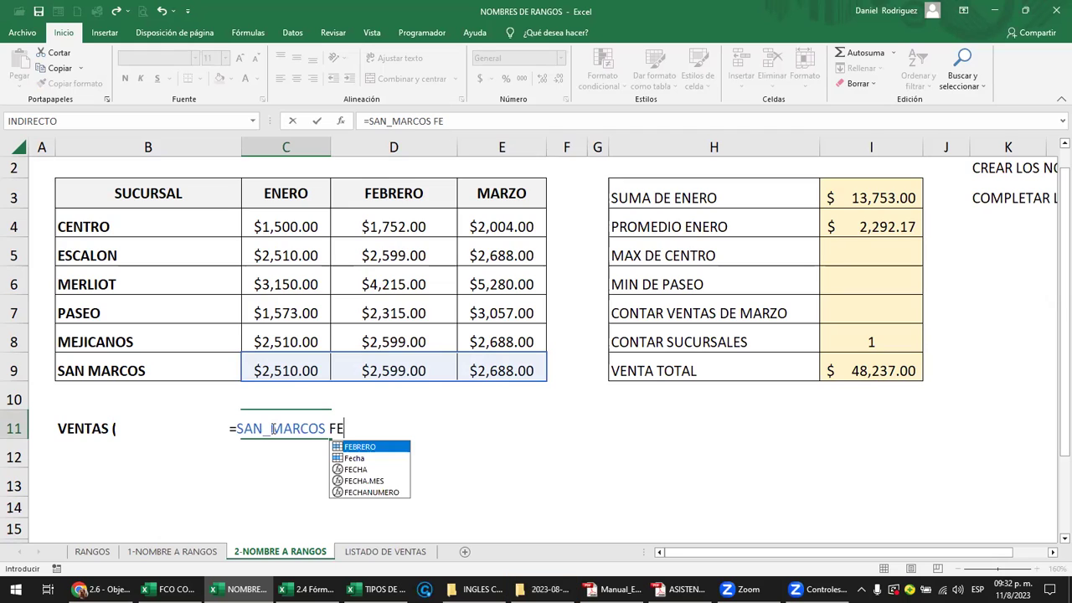
{"action": "key", "text": "Tab"}
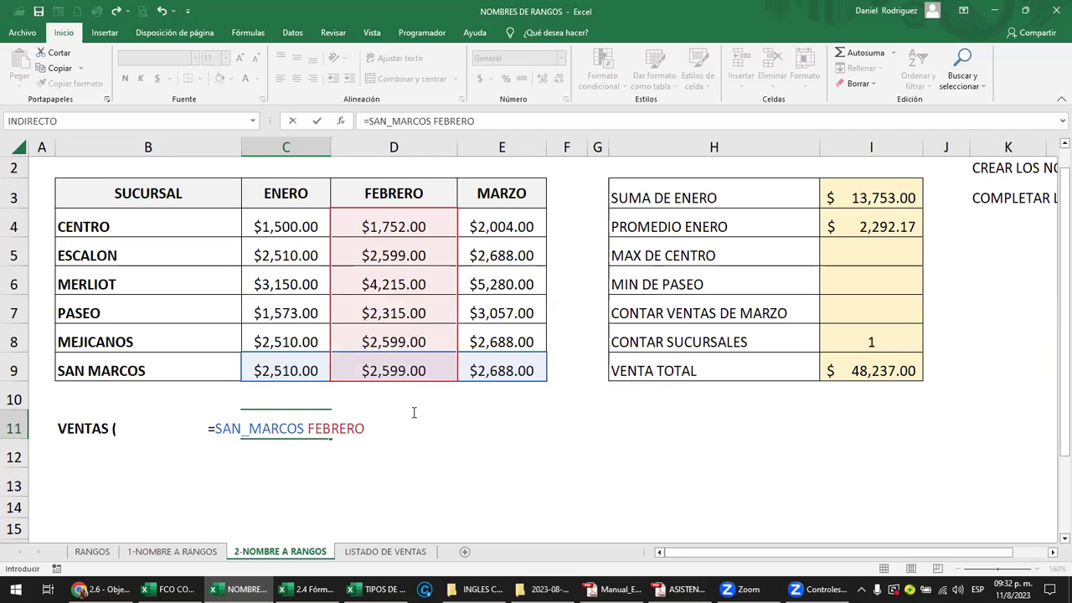
{"action": "key", "text": "Return"}
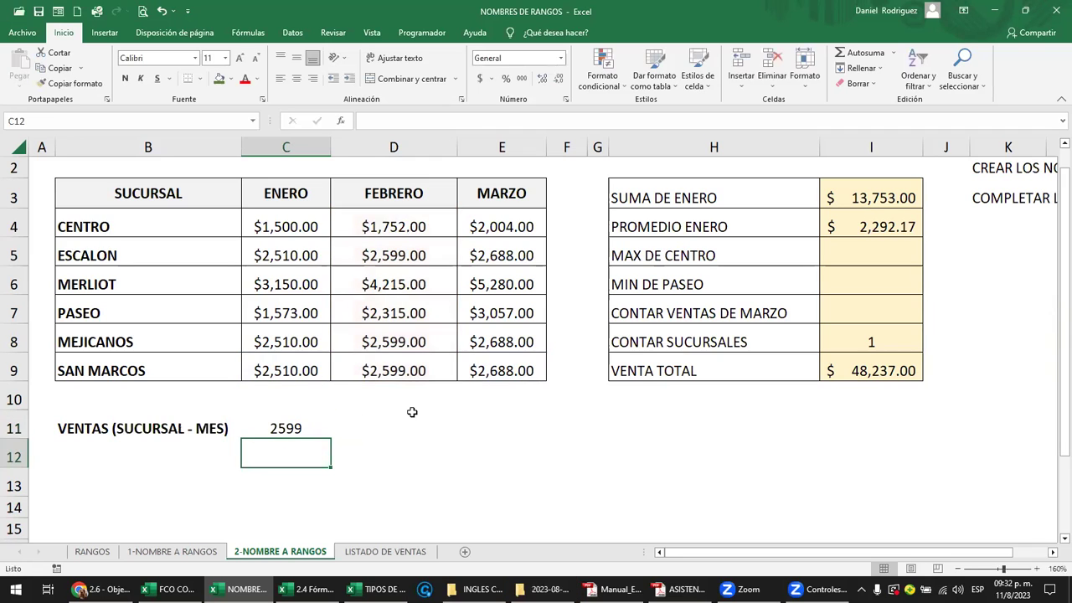
- Test the formula by typing A into D9, then undo to restore 2599
{"action": "left_click", "coordinate": [370, 375]}
{"action": "type", "text": "A"}
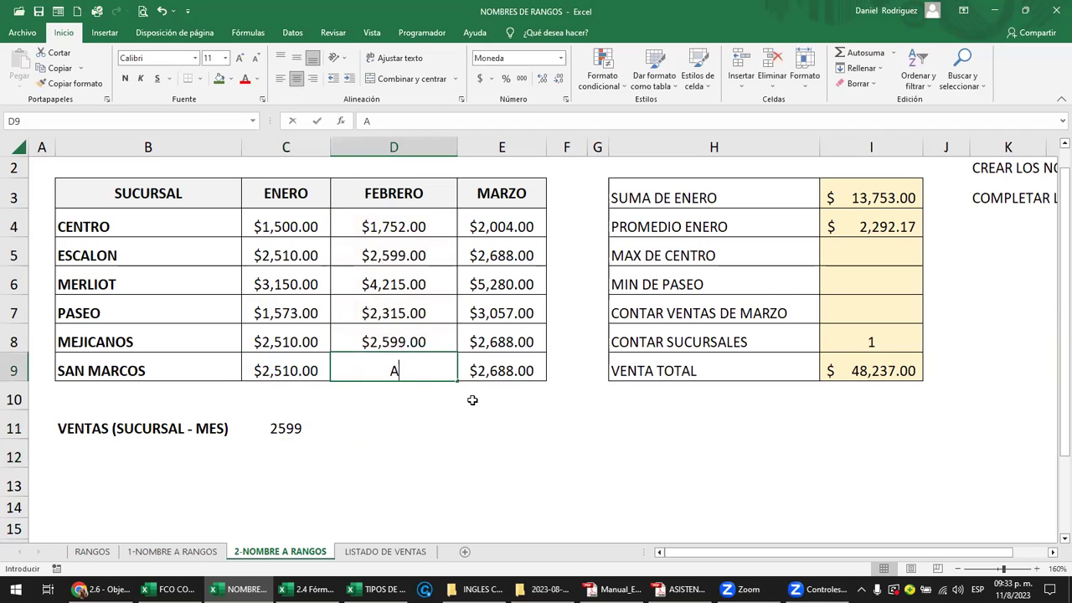
{"action": "key", "text": "Return"}
{"action": "key", "text": "Up"}
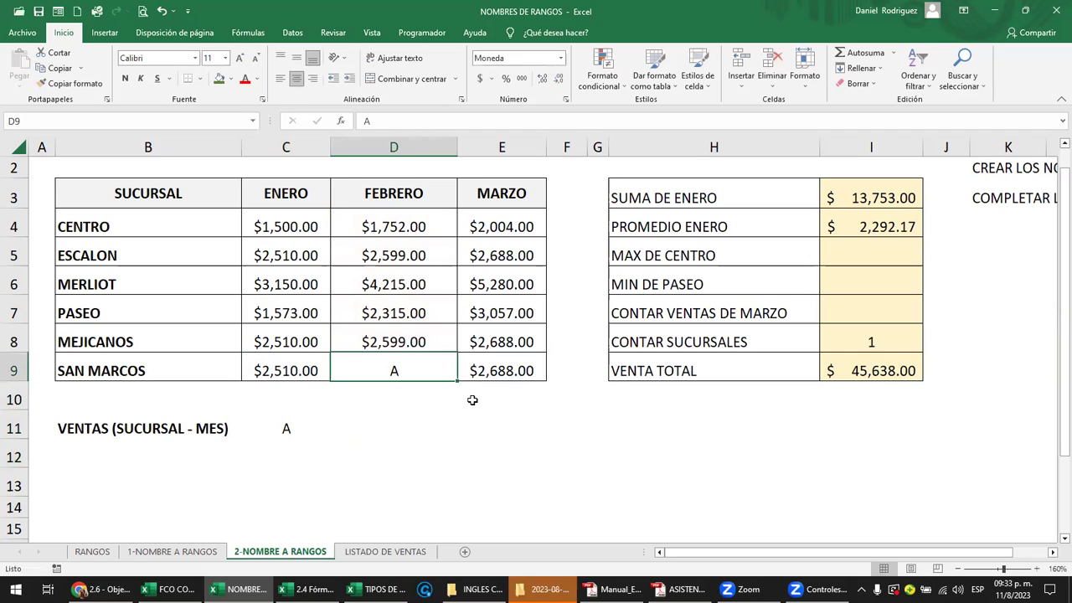
{"action": "key", "text": "ctrl+z"}
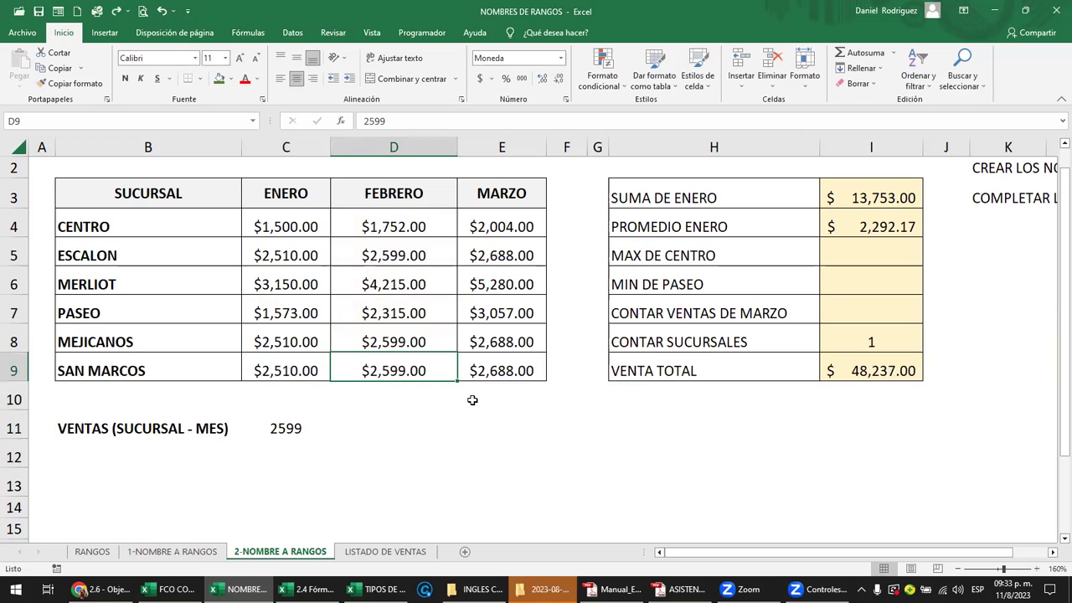
- Open the C11 formula for editing and select the sales table B3:E9 for reference
{"action": "double_click", "coordinate": [285, 429]}
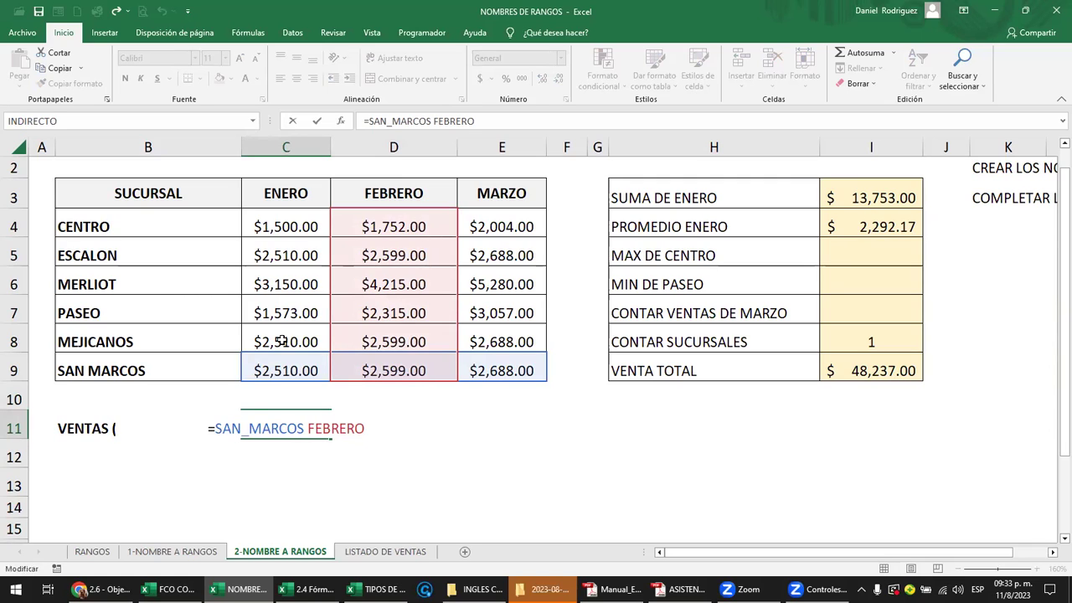
{"action": "mouse_move", "coordinate": [123, 195]}
{"action": "left_mouse_down"}
{"action": "mouse_move", "coordinate": [335, 246]}
{"action": "mouse_move", "coordinate": [463, 366]}
{"action": "left_mouse_up"}
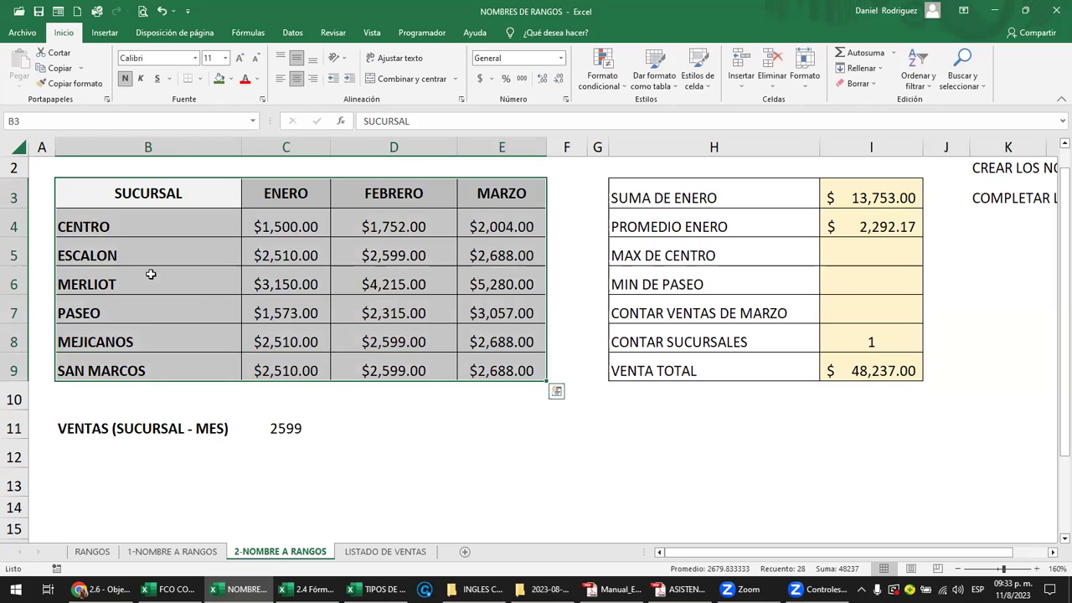
{"action": "left_click", "coordinate": [127, 286]}
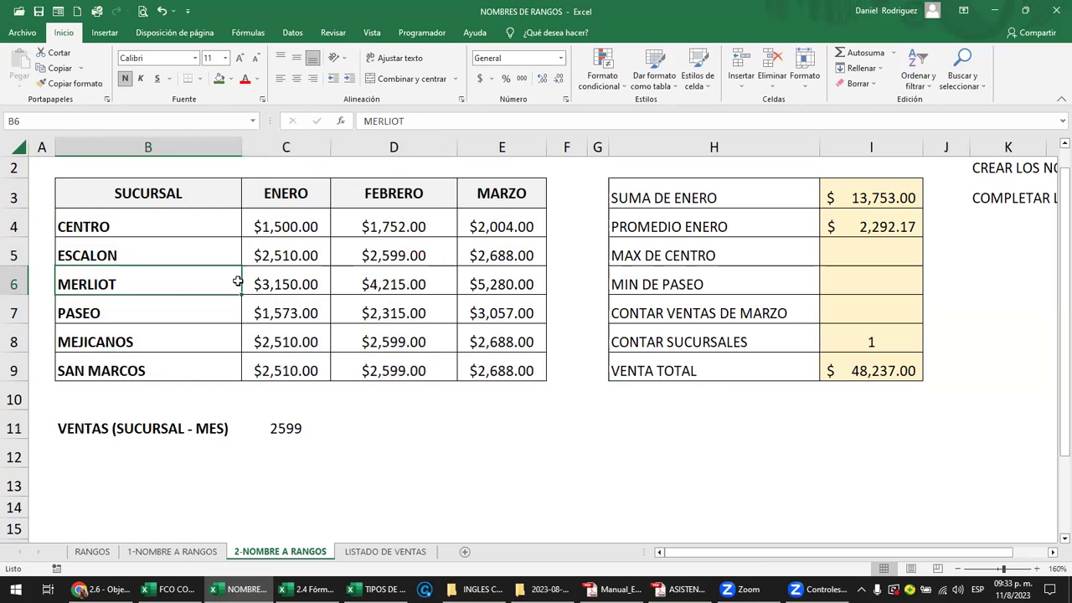
{"action": "left_click", "coordinate": [318, 443]}
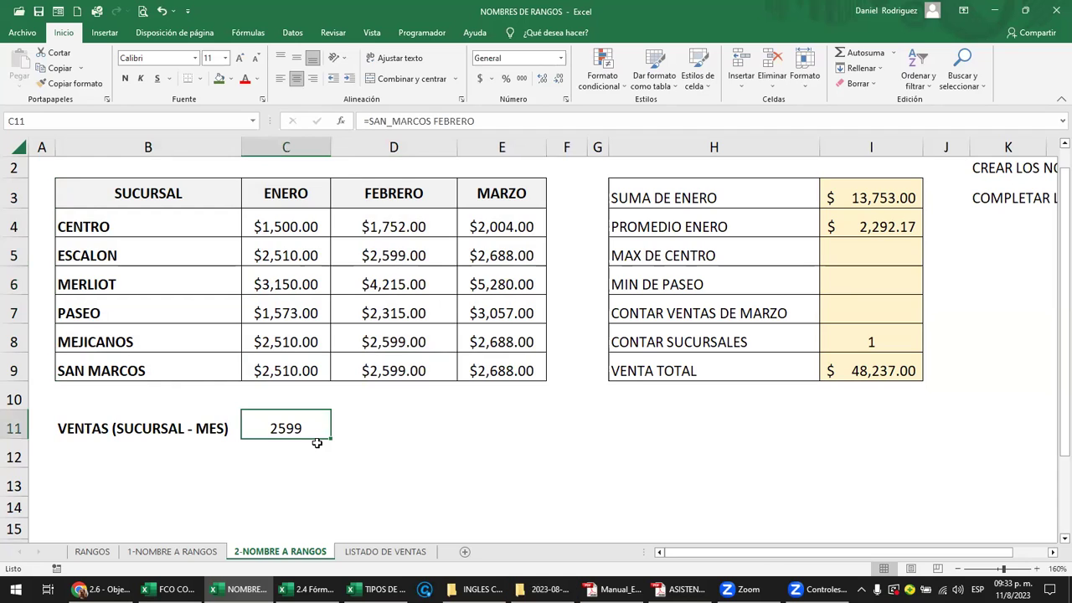
- Replace the C11 formula with =MERLIOT MARZO via autocomplete, returning 5280
{"action": "type", "text": "=M"}
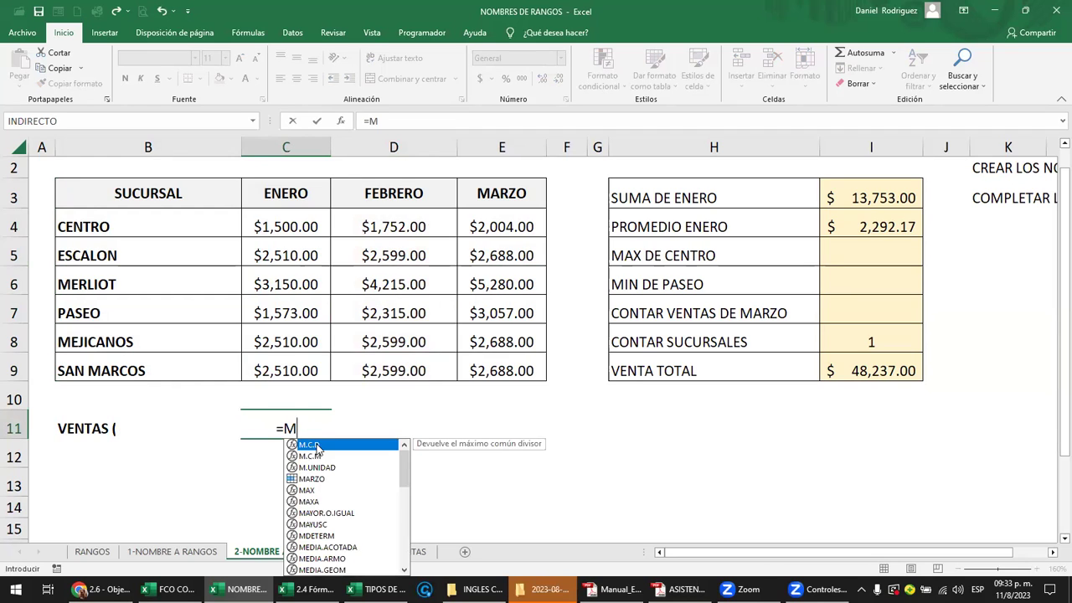
{"action": "type", "text": "ER"}
{"action": "double_click", "coordinate": [317, 446]}
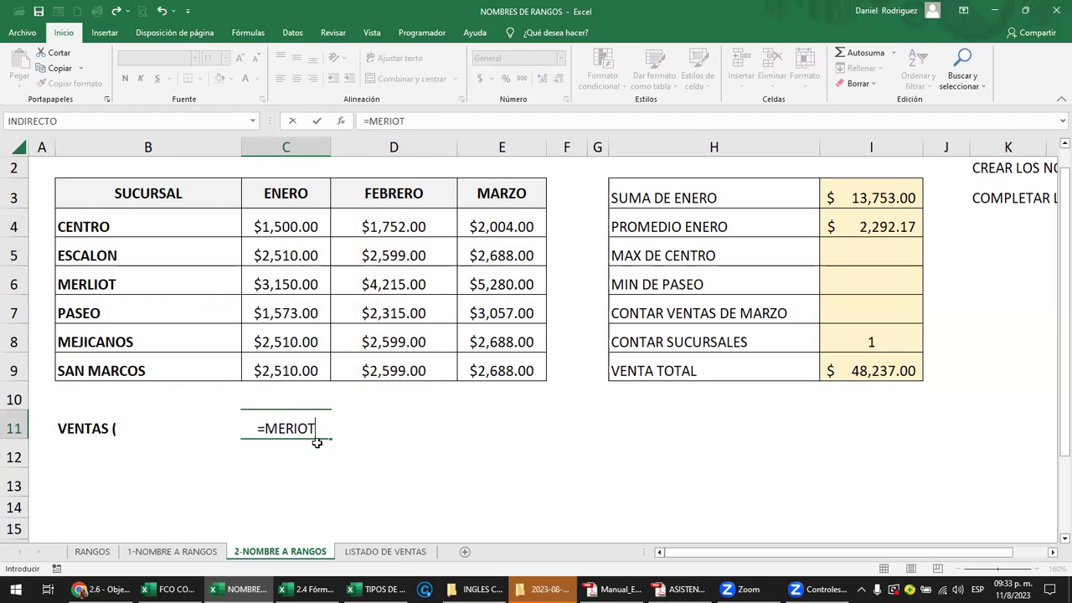
{"action": "key", "text": "BackSpace"}
{"action": "key", "text": "BackSpace"}
{"action": "key", "text": "BackSpace"}
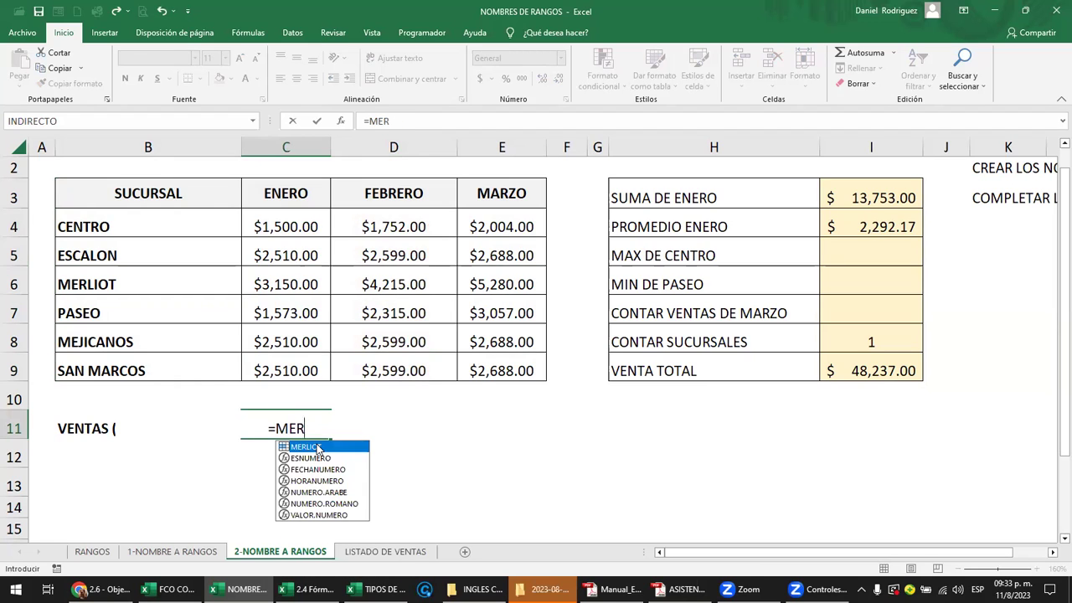
{"action": "double_click", "coordinate": [316, 447]}
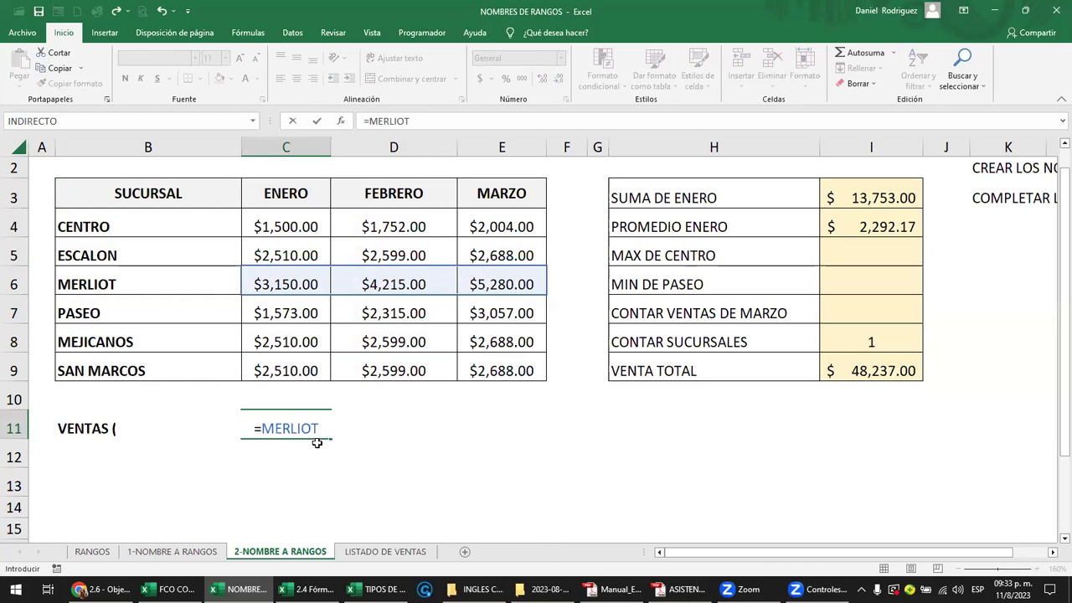
{"action": "type", "text": "MAR"}
{"action": "double_click", "coordinate": [316, 442]}
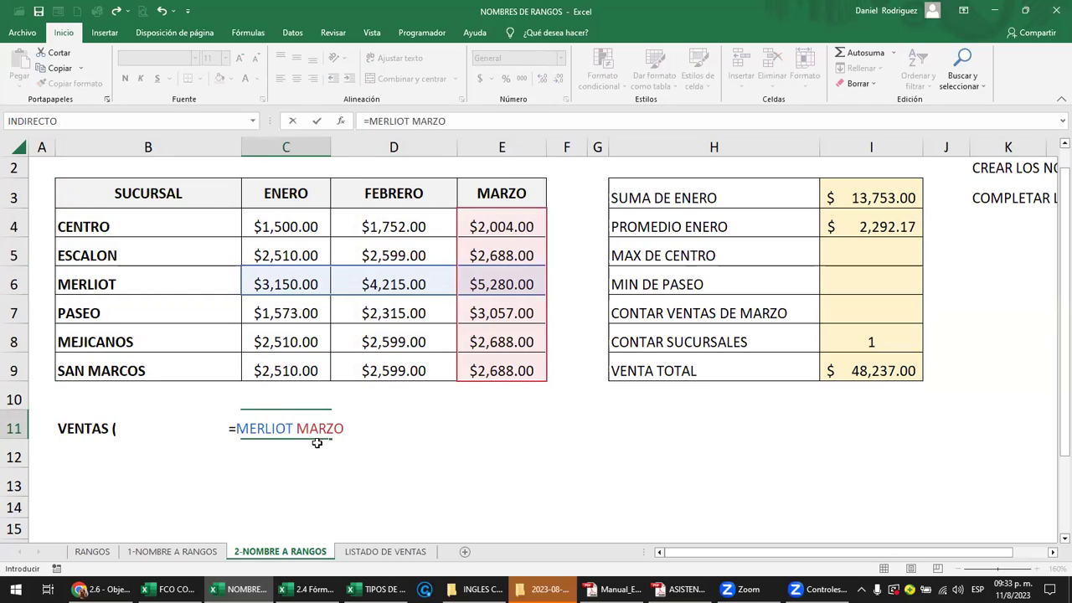
{"action": "key", "text": "Return"}
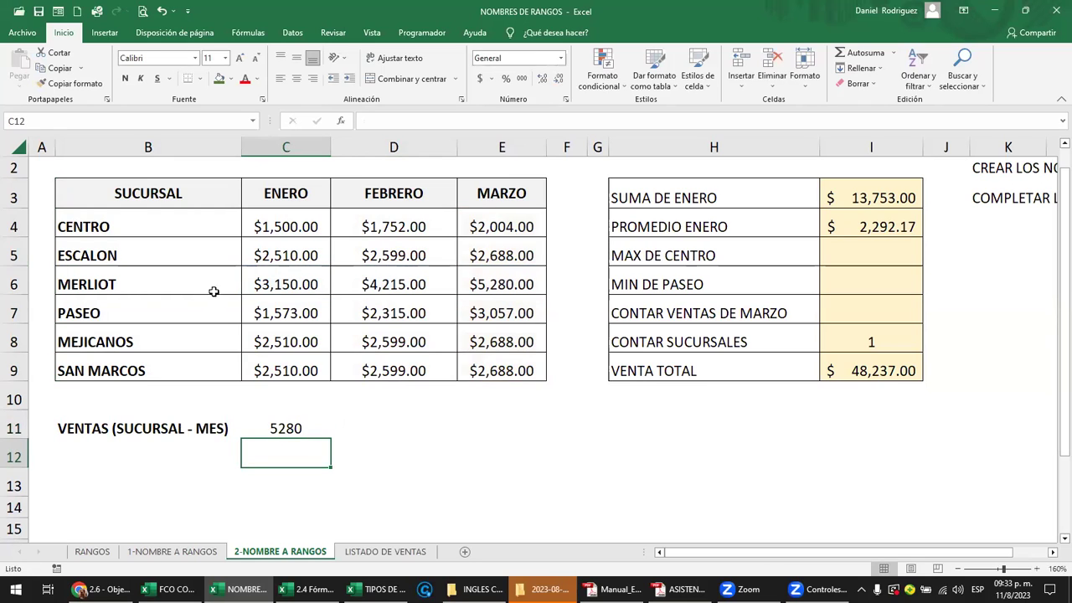
- Reopen the C11 formula, confirm it unchanged with Ctrl+Enter, and return to the Chrome data-errors lesson
{"action": "left_click", "coordinate": [282, 428]}
{"action": "key", "text": "F2"}
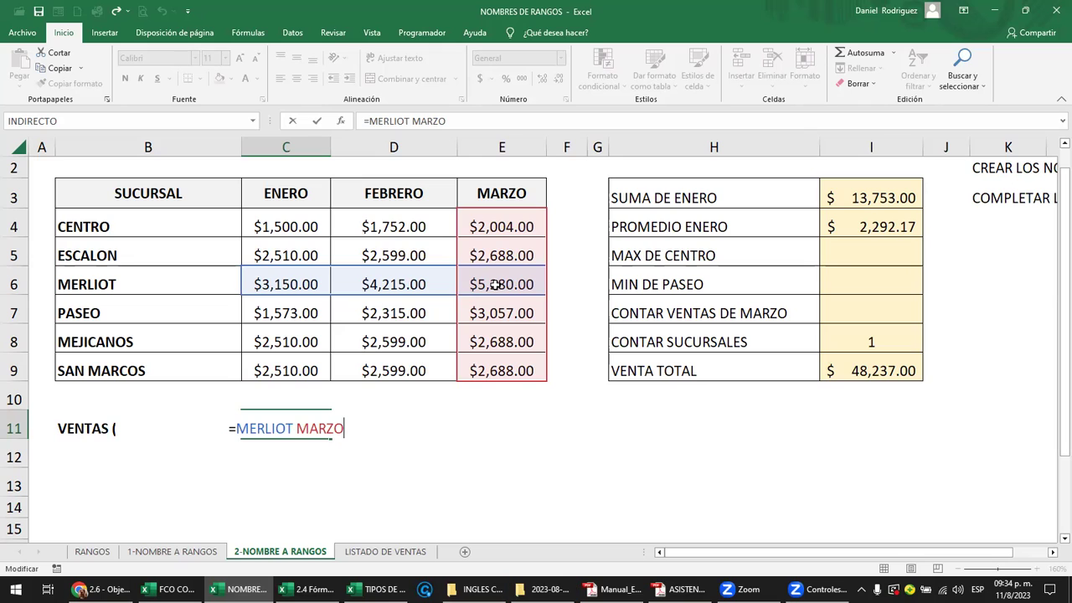
{"action": "key", "text": "ctrl+Return"}
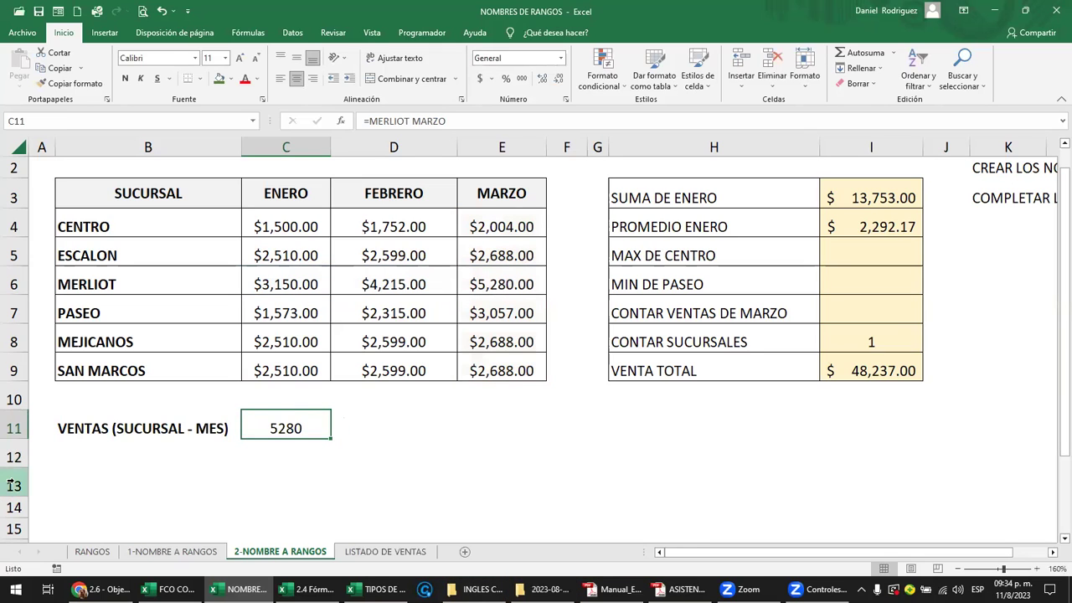
{"action": "left_click", "coordinate": [101, 588]}
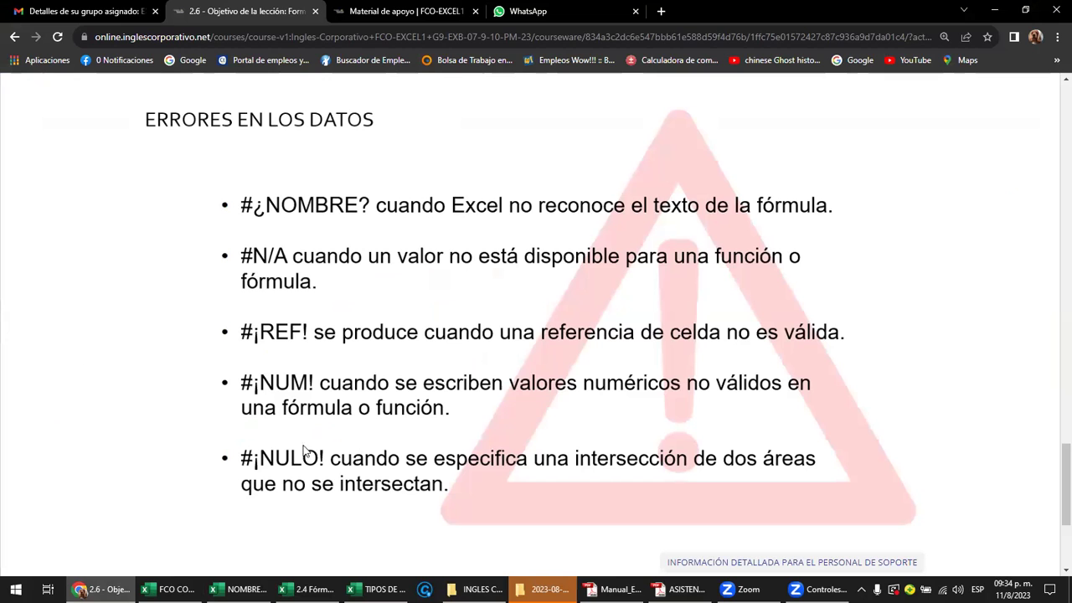
- Scroll through the data error types in the Chrome lesson, then switch to Manual_Excel_Basico.pdf
{"action": "scroll", "coordinate": [371, 456], "scroll_direction": "down", "scroll_amount": 3}
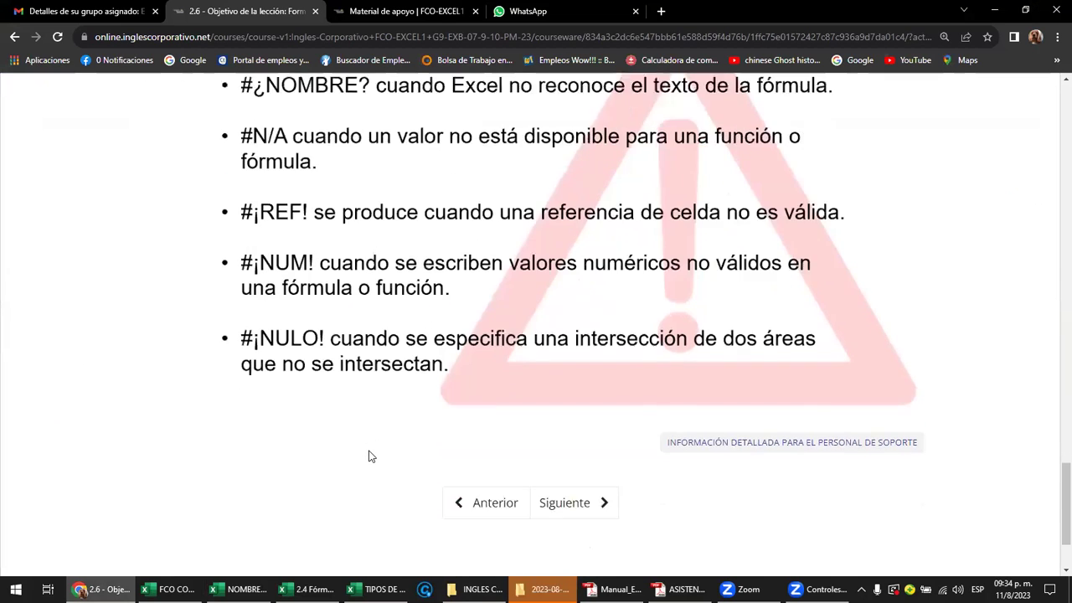
{"action": "scroll", "coordinate": [332, 368], "scroll_direction": "down", "scroll_amount": 1}
{"action": "scroll", "coordinate": [332, 368], "scroll_direction": "up", "scroll_amount": 1}
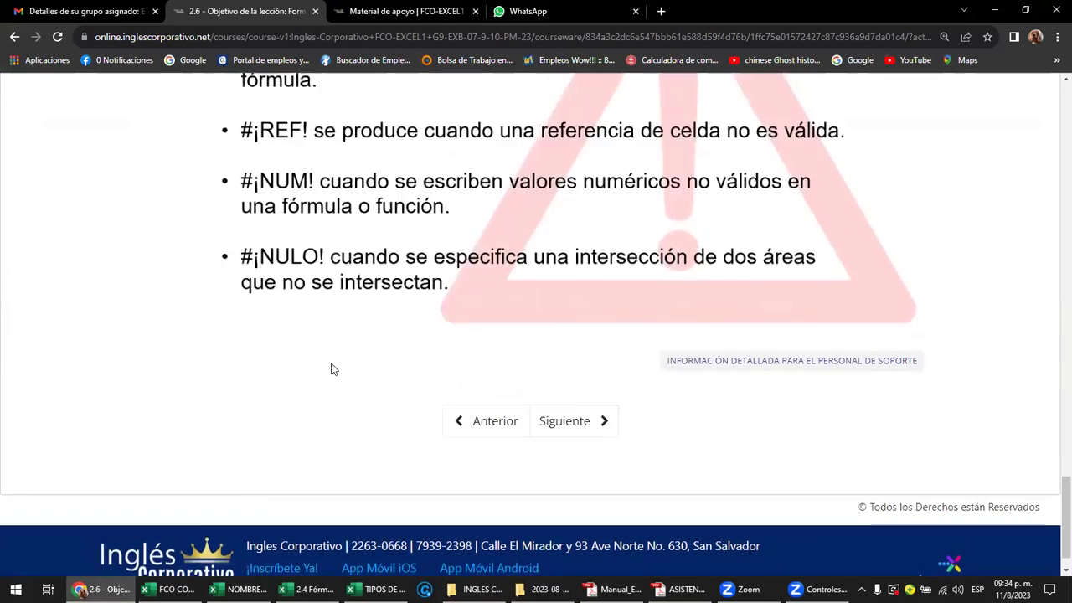
{"action": "scroll", "coordinate": [333, 369], "scroll_direction": "up", "scroll_amount": 4}
{"action": "scroll", "coordinate": [333, 368], "scroll_direction": "down", "scroll_amount": 1}
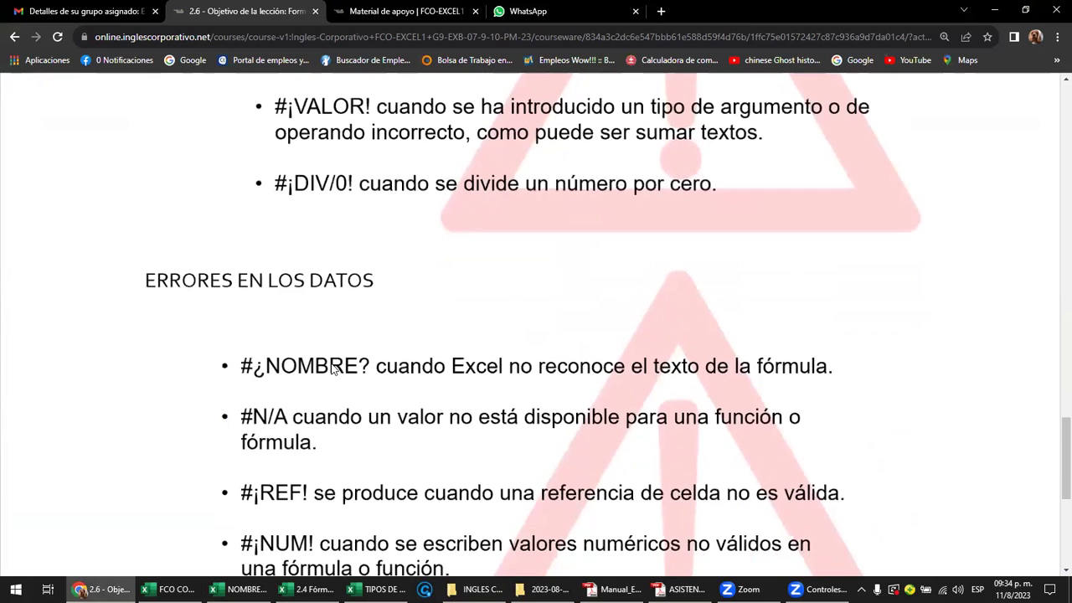
{"action": "scroll", "coordinate": [333, 368], "scroll_direction": "up", "scroll_amount": 4}
{"action": "scroll", "coordinate": [616, 374], "scroll_direction": "up", "scroll_amount": 3}
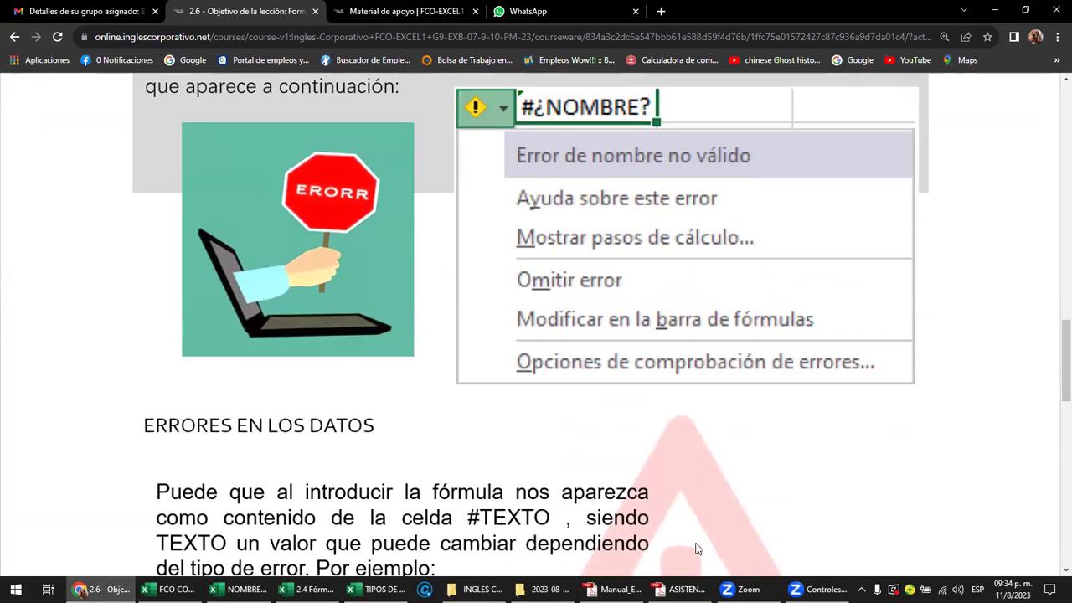
{"action": "left_click", "coordinate": [616, 588]}
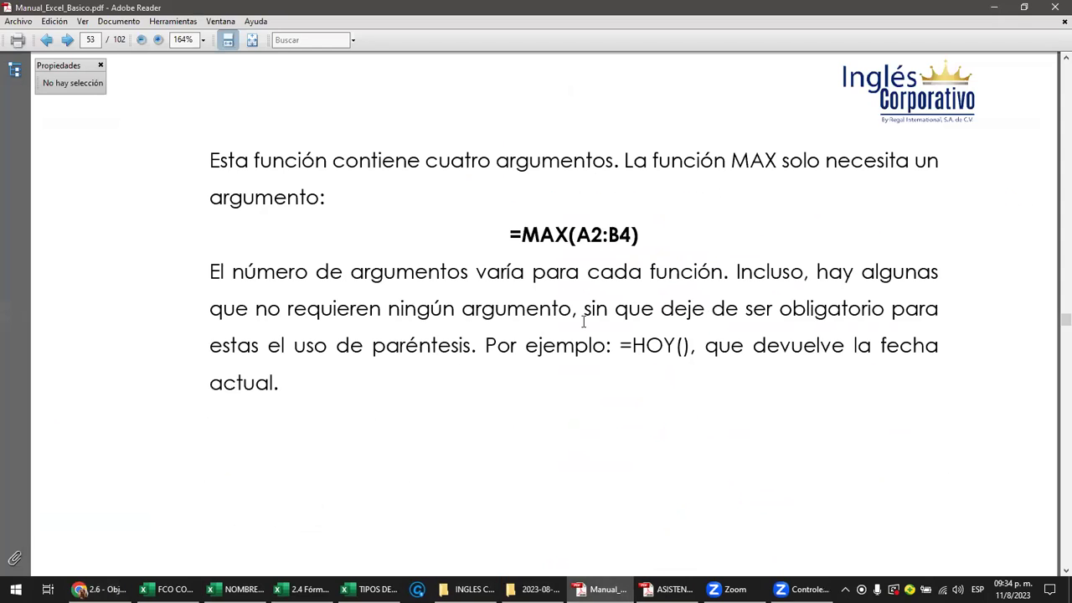
- Jump from the manual's first page to the Fórmulas y funciones básicas chapter
{"action": "key", "text": "Home"}
{"action": "scroll", "coordinate": [583, 321], "scroll_direction": "down", "scroll_amount": 5}
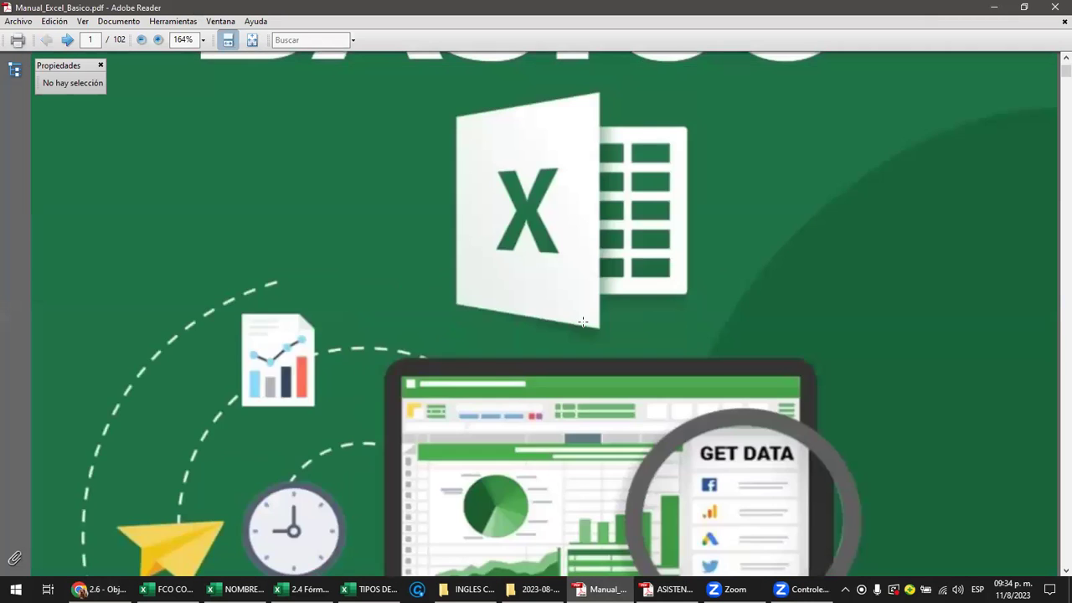
{"action": "scroll", "coordinate": [583, 322], "scroll_direction": "down", "scroll_amount": 5}
{"action": "scroll", "coordinate": [584, 325], "scroll_direction": "down", "scroll_amount": 5}
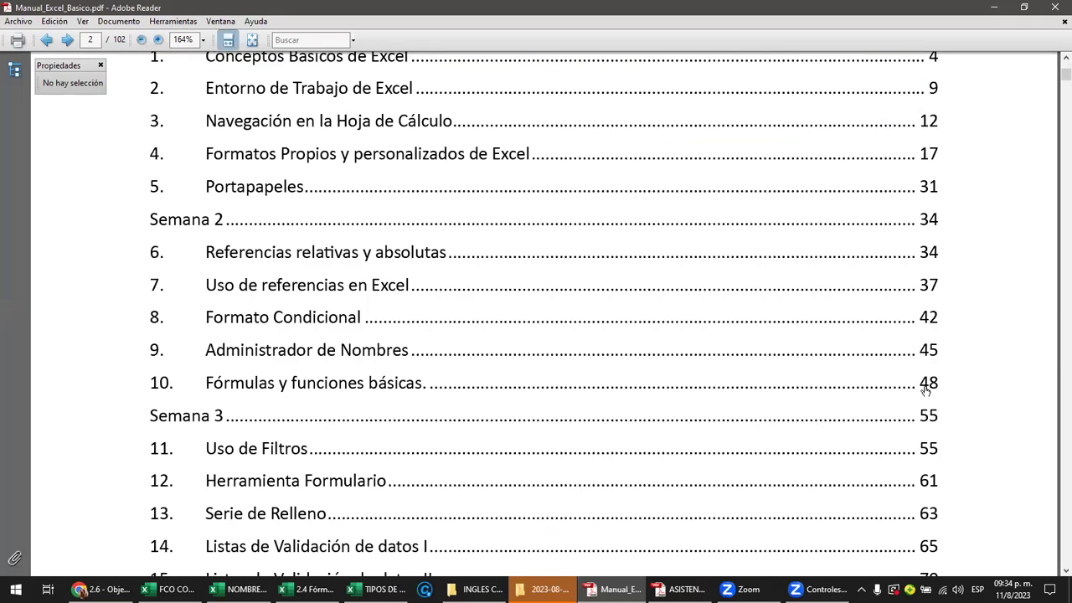
{"action": "left_click", "coordinate": [405, 392]}
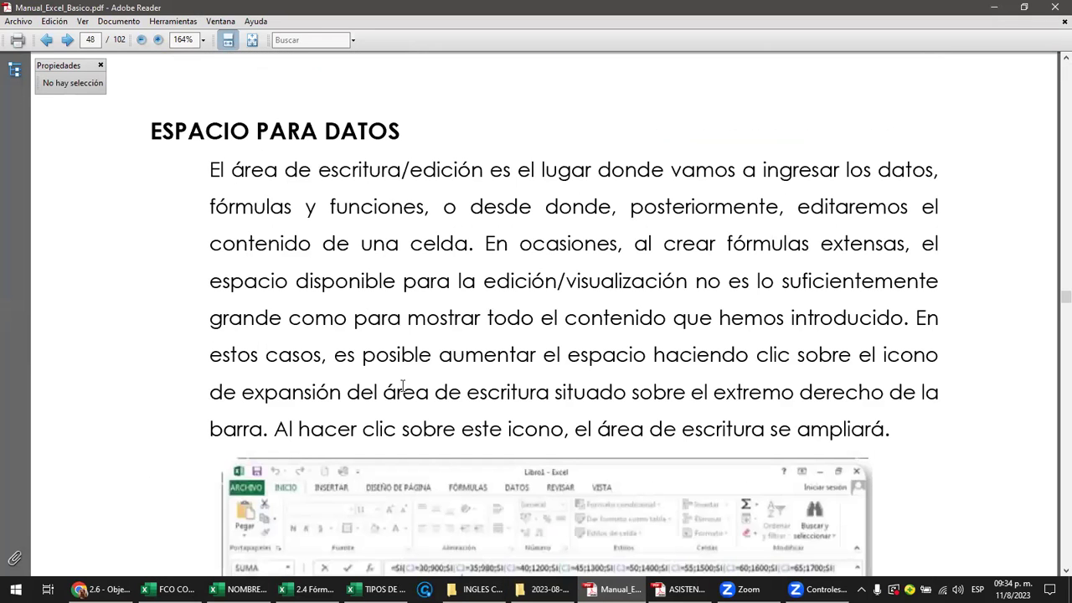
- Scroll down to the INGRESAR FÓRMULAS section on page 49, then return to the Excel workbook
{"action": "scroll", "coordinate": [375, 156], "scroll_direction": "up", "scroll_amount": 1}
{"action": "scroll", "coordinate": [373, 157], "scroll_direction": "up", "scroll_amount": 3}
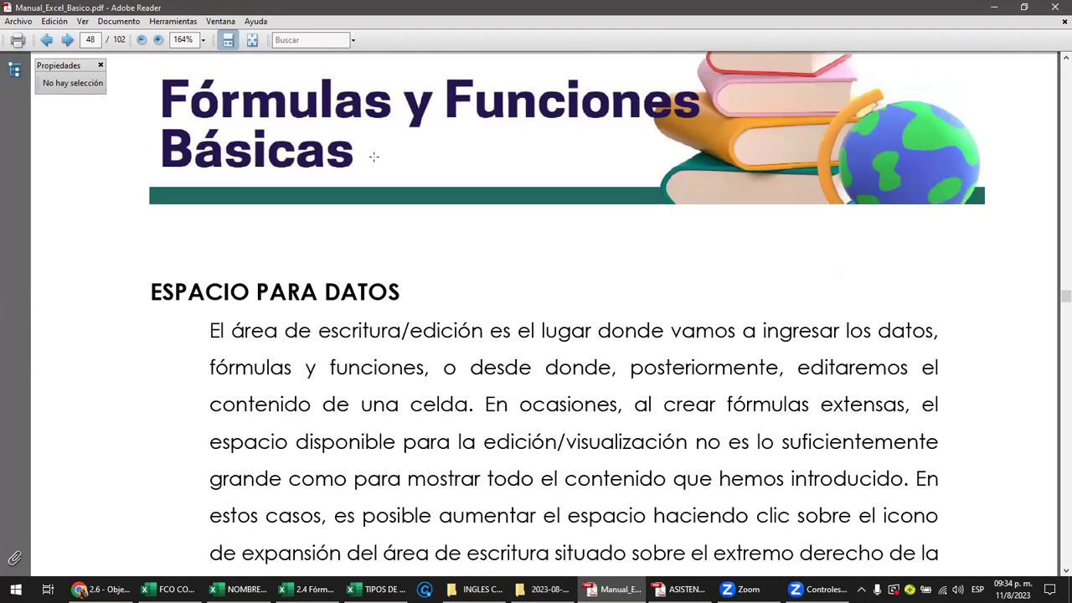
{"action": "scroll", "coordinate": [374, 157], "scroll_direction": "down", "scroll_amount": 2}
{"action": "scroll", "coordinate": [373, 157], "scroll_direction": "down", "scroll_amount": 1}
{"action": "scroll", "coordinate": [374, 157], "scroll_direction": "down", "scroll_amount": 2}
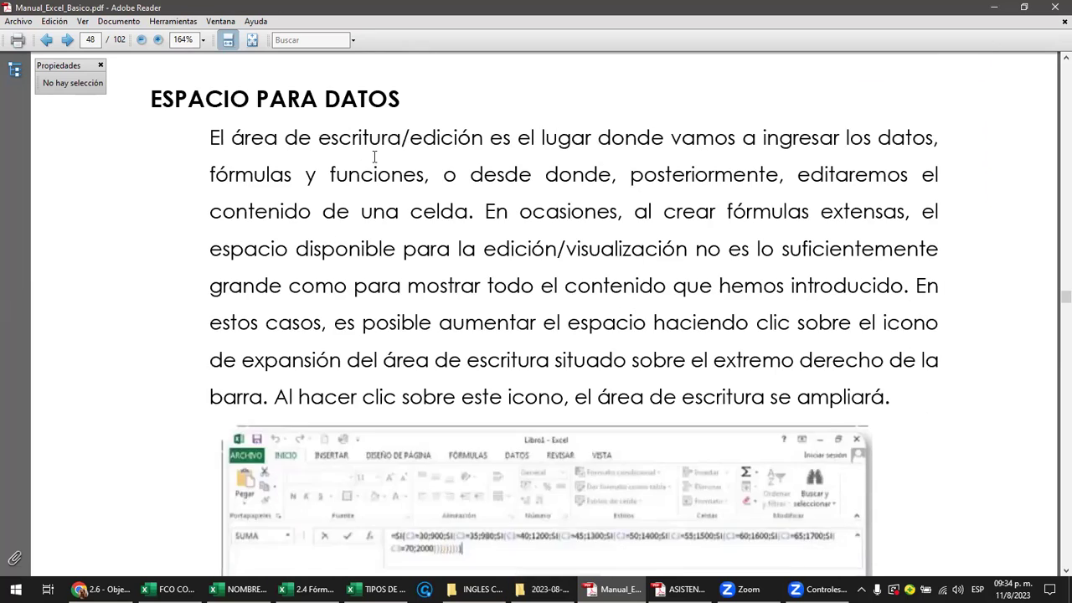
{"action": "scroll", "coordinate": [374, 157], "scroll_direction": "down", "scroll_amount": 2}
{"action": "scroll", "coordinate": [374, 157], "scroll_direction": "down", "scroll_amount": 3}
{"action": "scroll", "coordinate": [374, 156], "scroll_direction": "down", "scroll_amount": 2}
{"action": "scroll", "coordinate": [373, 157], "scroll_direction": "down", "scroll_amount": 1}
{"action": "scroll", "coordinate": [374, 156], "scroll_direction": "down", "scroll_amount": 2}
{"action": "scroll", "coordinate": [374, 156], "scroll_direction": "down", "scroll_amount": 3}
{"action": "scroll", "coordinate": [374, 157], "scroll_direction": "down", "scroll_amount": 4}
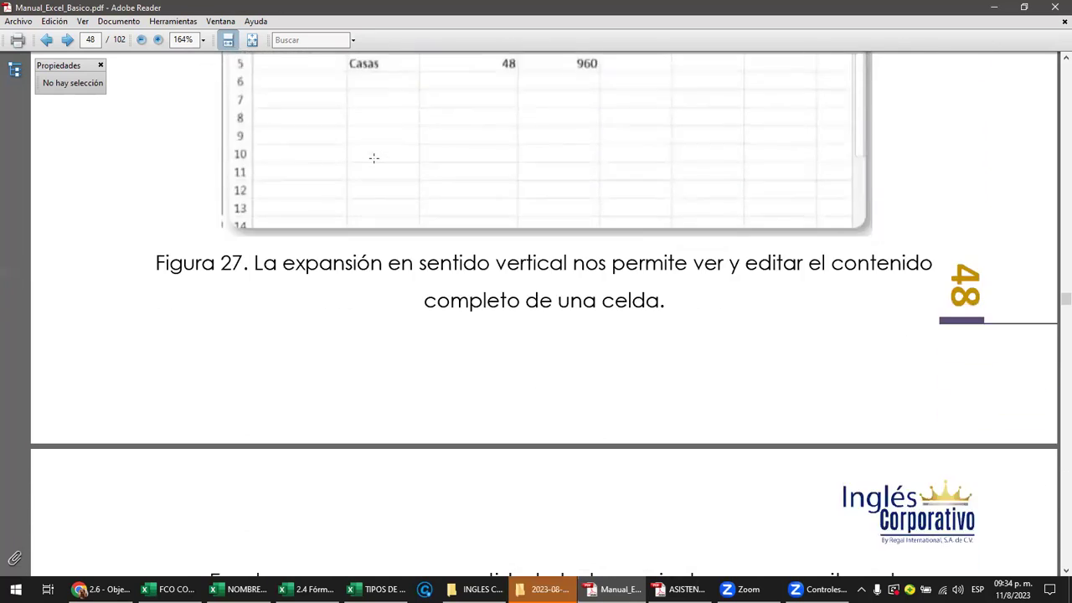
{"action": "scroll", "coordinate": [373, 157], "scroll_direction": "down", "scroll_amount": 2}
{"action": "scroll", "coordinate": [376, 164], "scroll_direction": "down", "scroll_amount": 2}
{"action": "scroll", "coordinate": [376, 164], "scroll_direction": "down", "scroll_amount": 2}
{"action": "scroll", "coordinate": [376, 164], "scroll_direction": "down", "scroll_amount": 1}
{"action": "scroll", "coordinate": [375, 161], "scroll_direction": "down", "scroll_amount": 2}
{"action": "scroll", "coordinate": [374, 157], "scroll_direction": "down", "scroll_amount": 4}
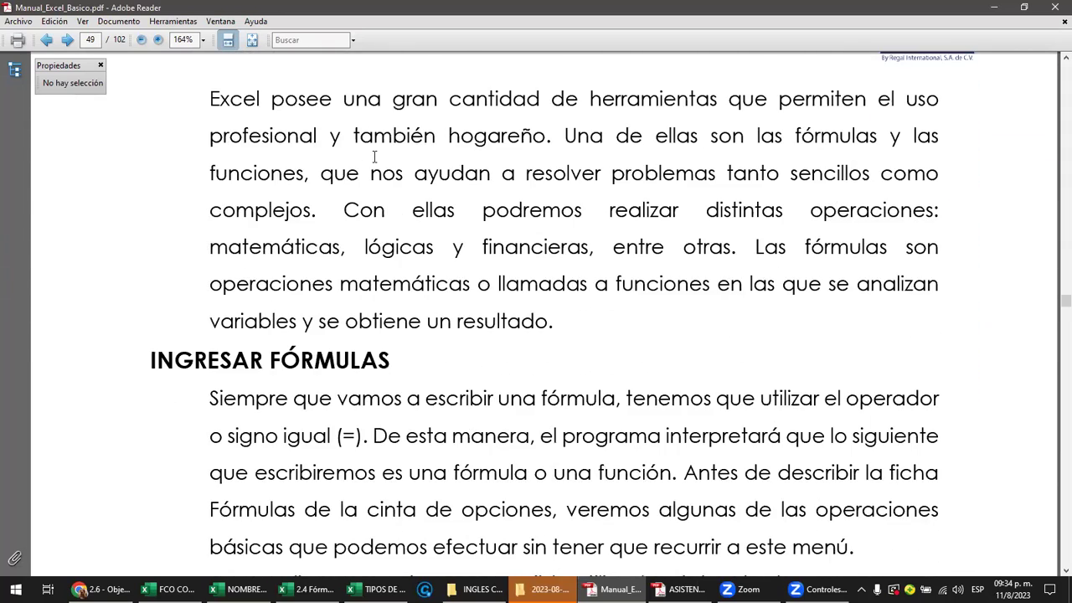
{"action": "scroll", "coordinate": [374, 156], "scroll_direction": "down", "scroll_amount": 5}
{"action": "scroll", "coordinate": [374, 157], "scroll_direction": "down", "scroll_amount": 1}
{"action": "scroll", "coordinate": [375, 156], "scroll_direction": "down", "scroll_amount": 2}
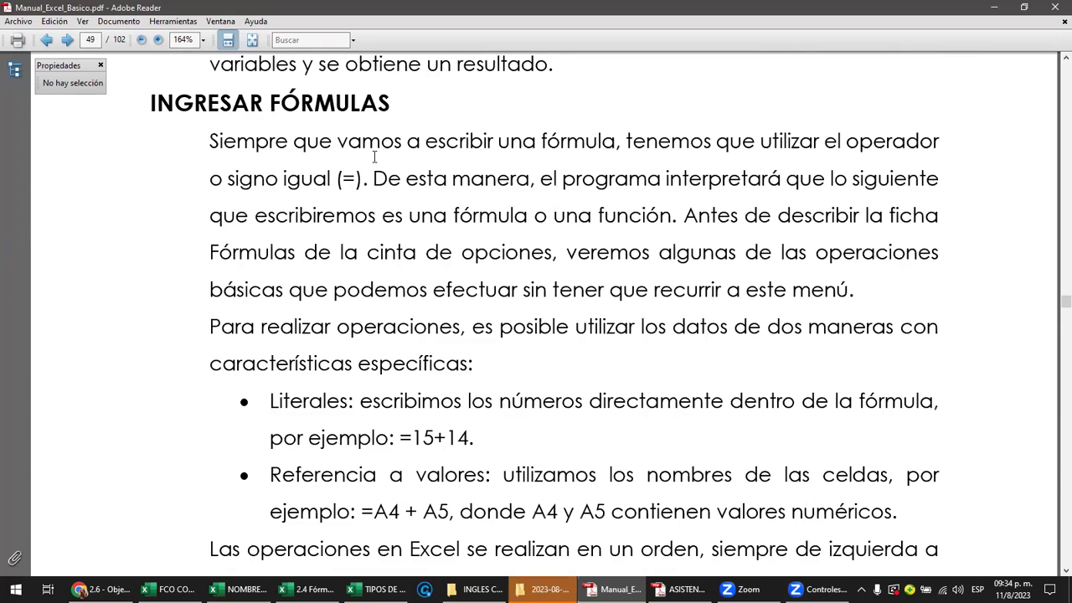
{"action": "scroll", "coordinate": [374, 157], "scroll_direction": "down", "scroll_amount": 2}
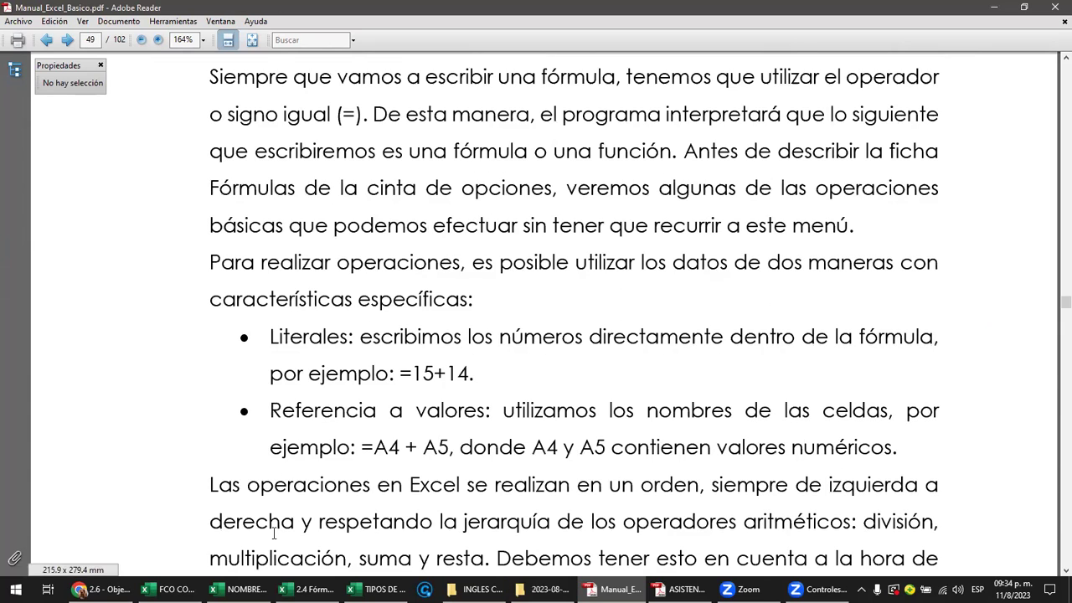
{"action": "left_click", "coordinate": [309, 588]}
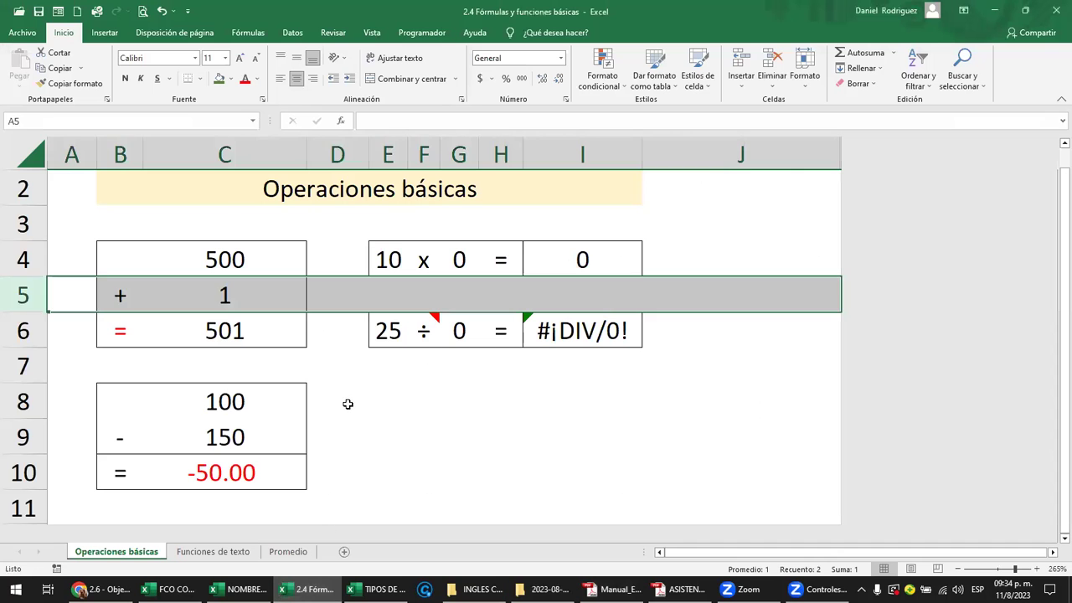
{"action": "left_click", "coordinate": [347, 402]}
{"action": "left_click", "coordinate": [448, 402]}
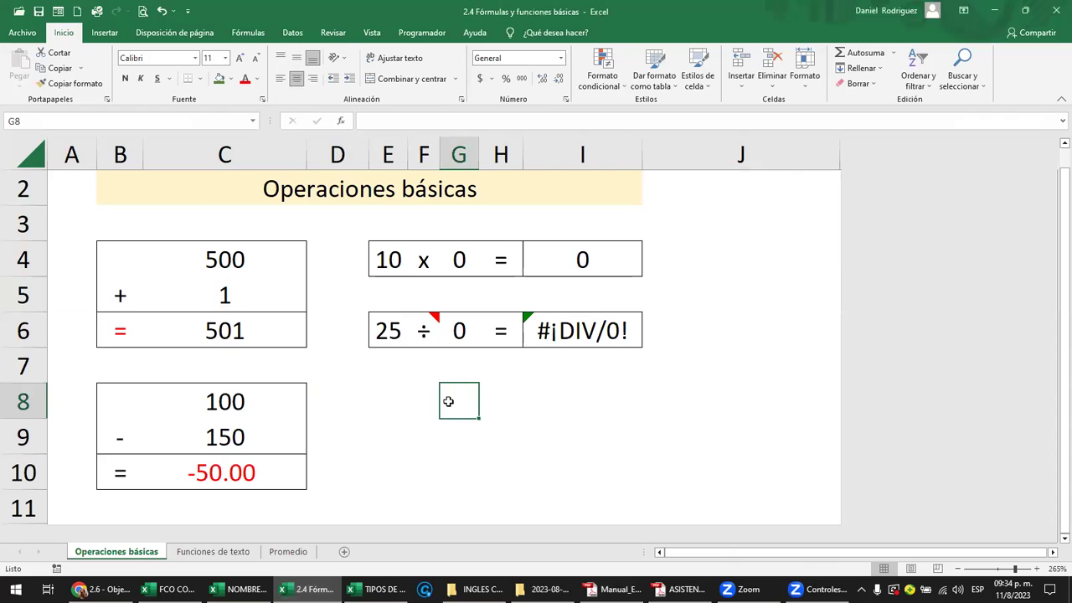
{"action": "left_click", "coordinate": [340, 121]}
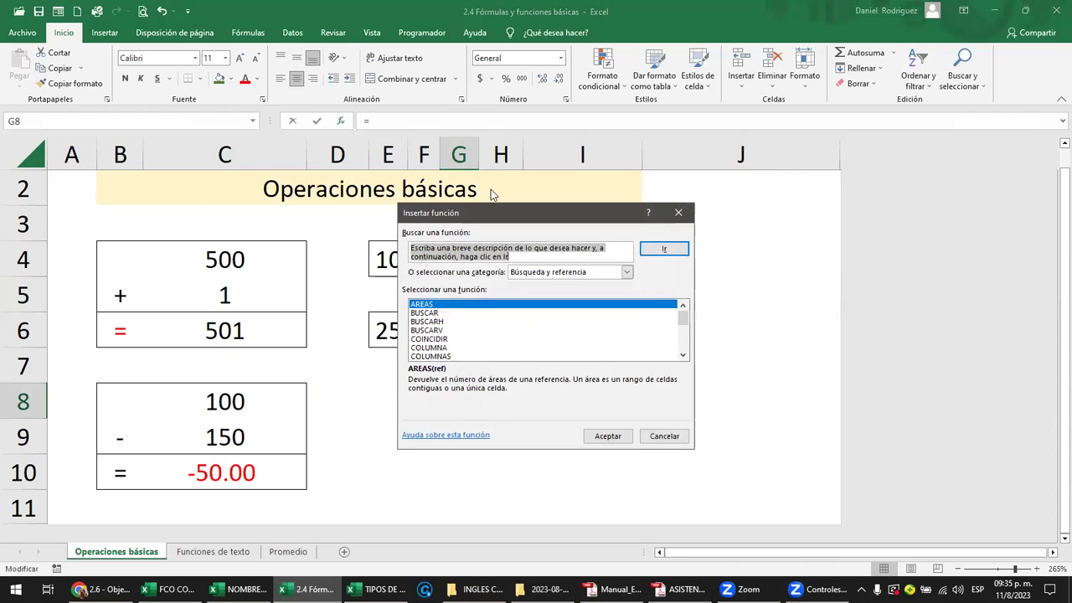
{"action": "left_click", "coordinate": [677, 214]}
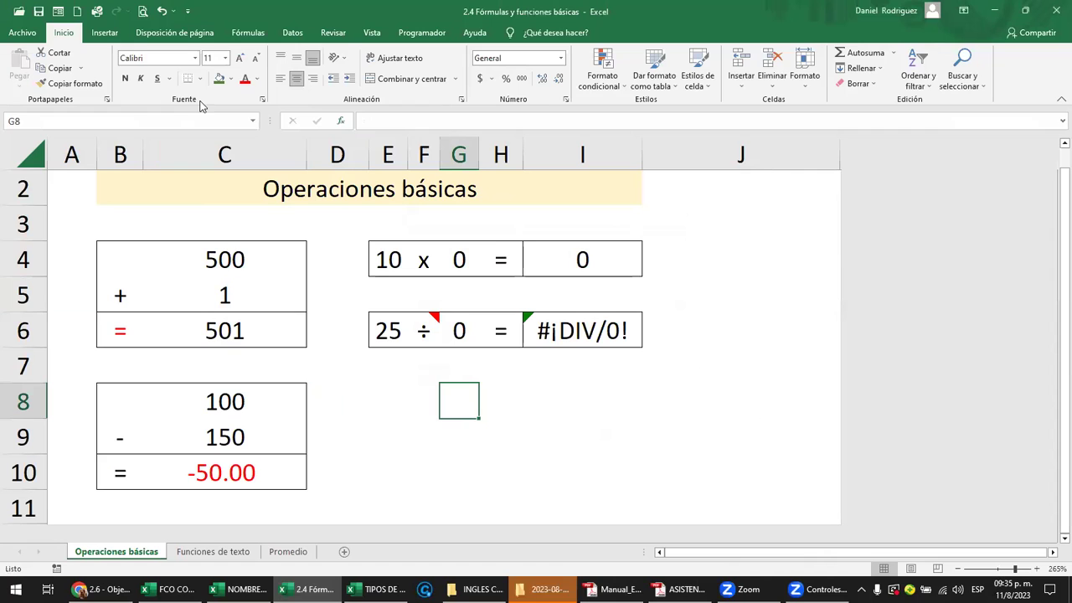
{"action": "left_click", "coordinate": [247, 33]}
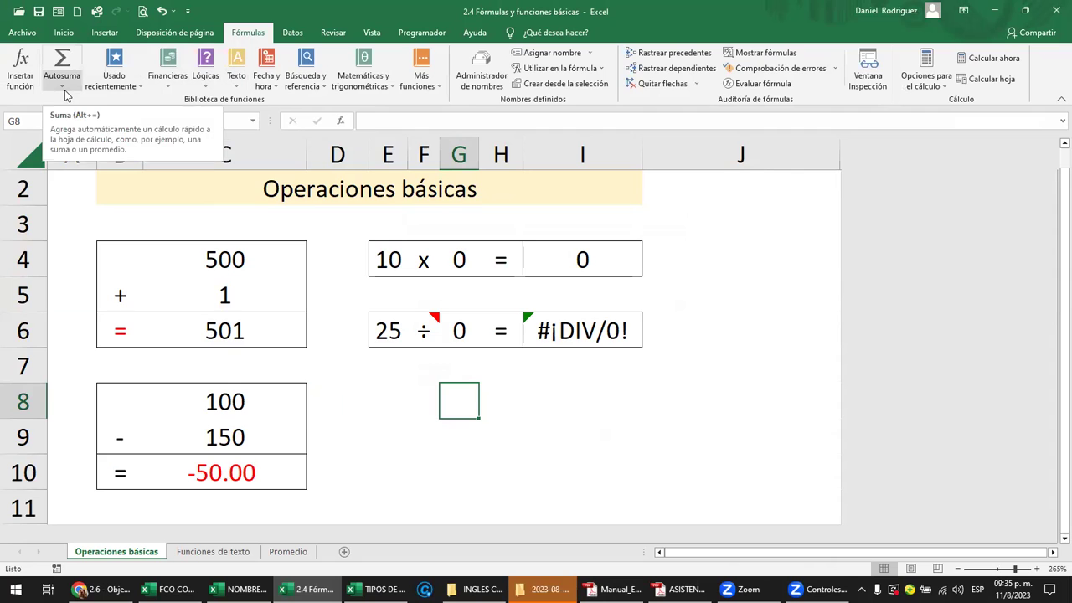
{"action": "left_click", "coordinate": [65, 33]}
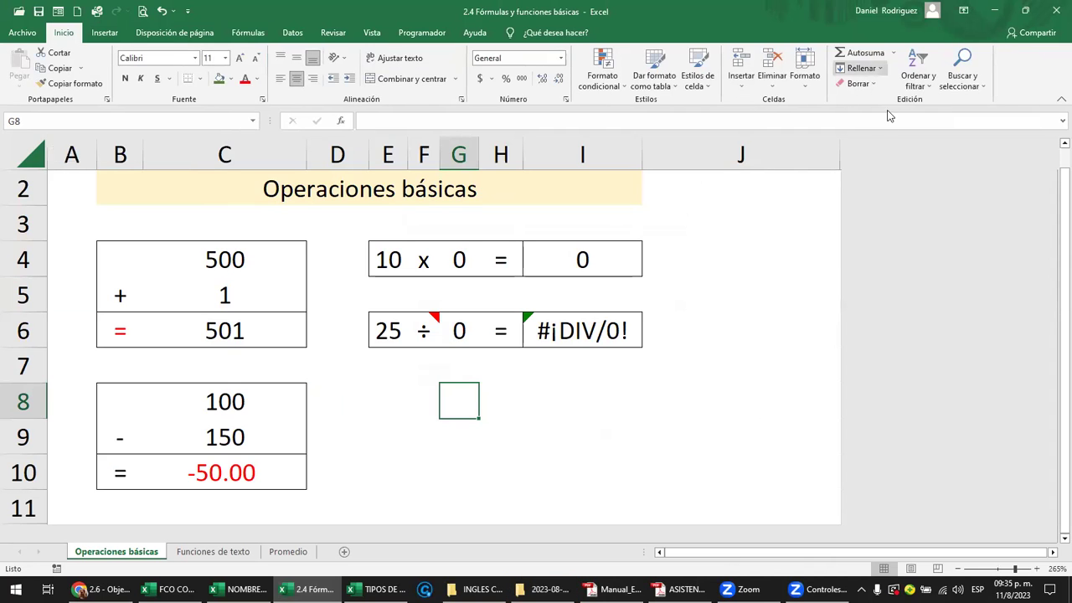
{"action": "left_click", "coordinate": [894, 54]}
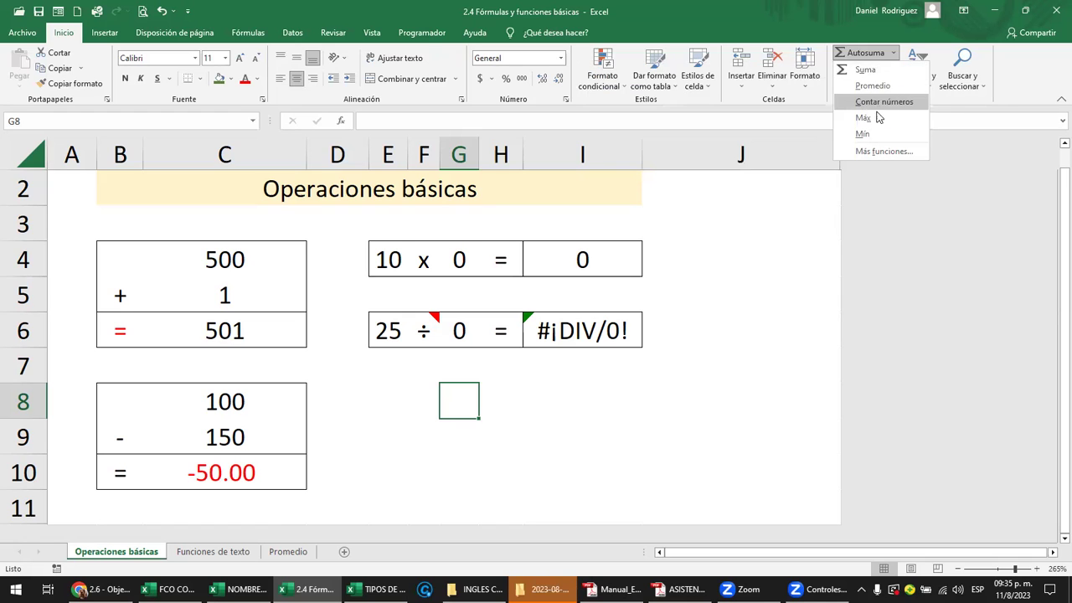
{"action": "left_click", "coordinate": [866, 152]}
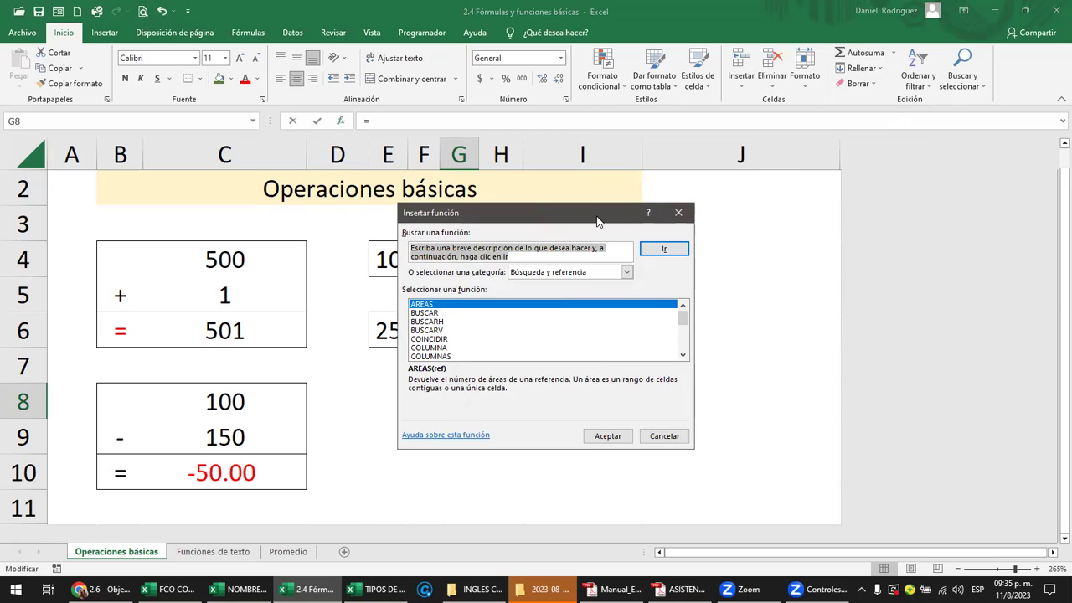
{"action": "left_click_drag", "start_coordinate": [598, 221], "coordinate": [771, 201]}
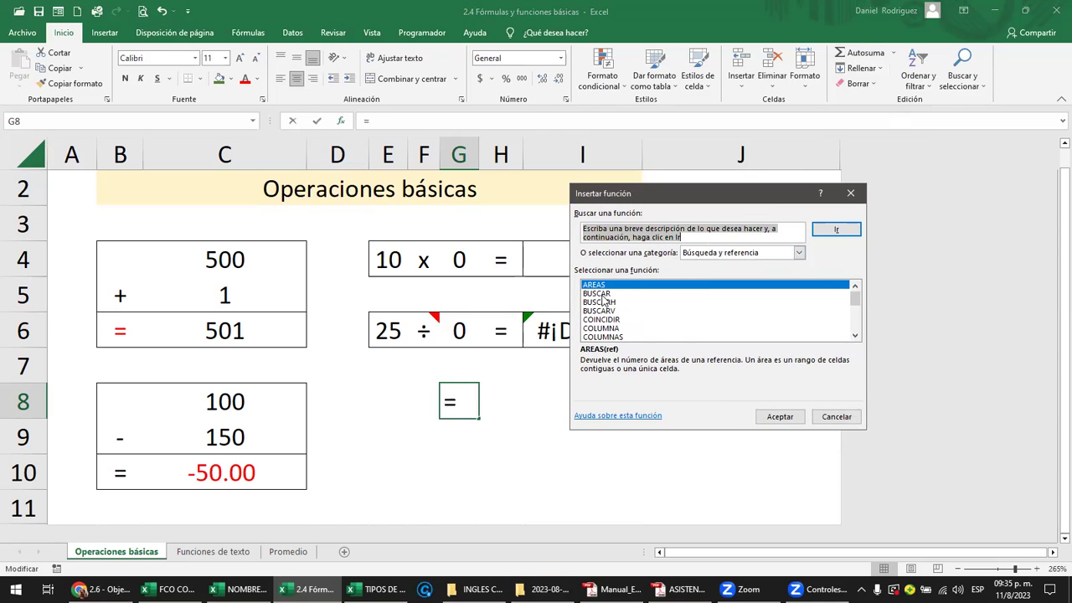
{"action": "left_click", "coordinate": [693, 238]}
{"action": "left_click_drag", "start_coordinate": [693, 238], "coordinate": [559, 232]}
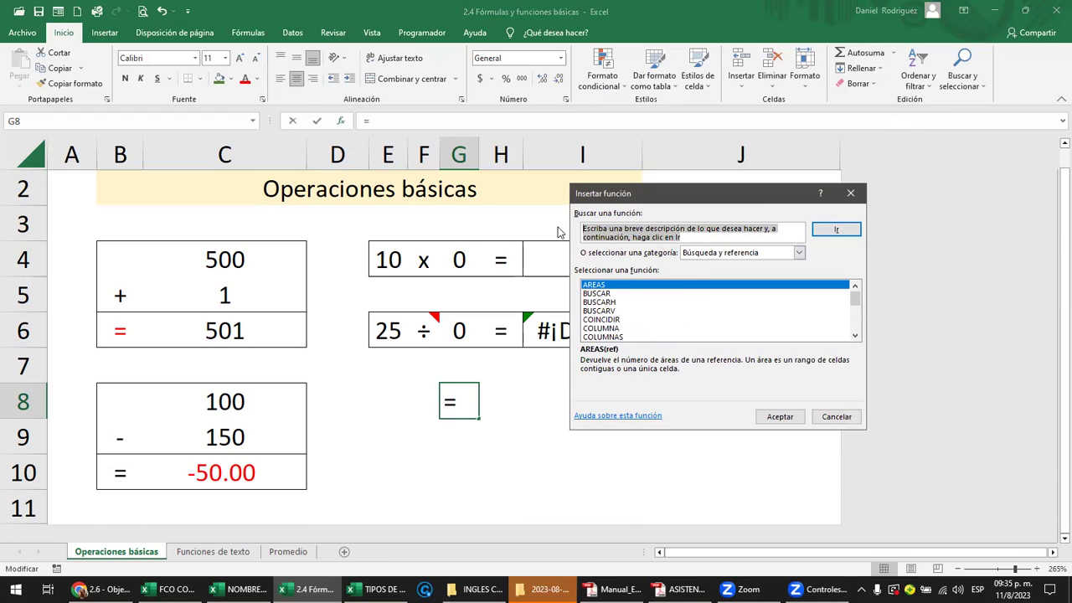
{"action": "type", "text": "PROMEDIO"}
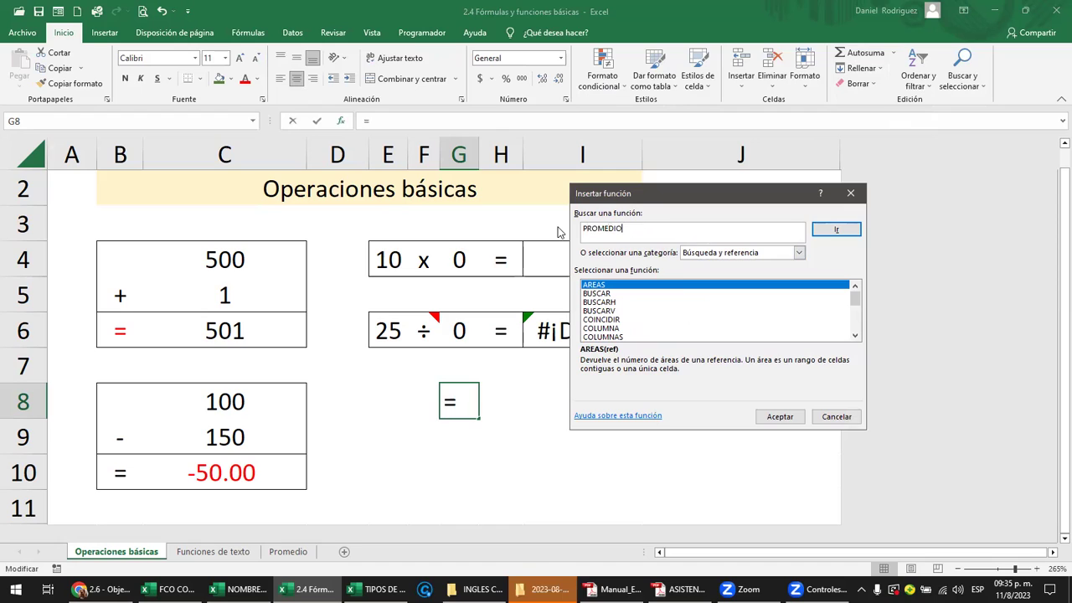
{"action": "left_click", "coordinate": [834, 229]}
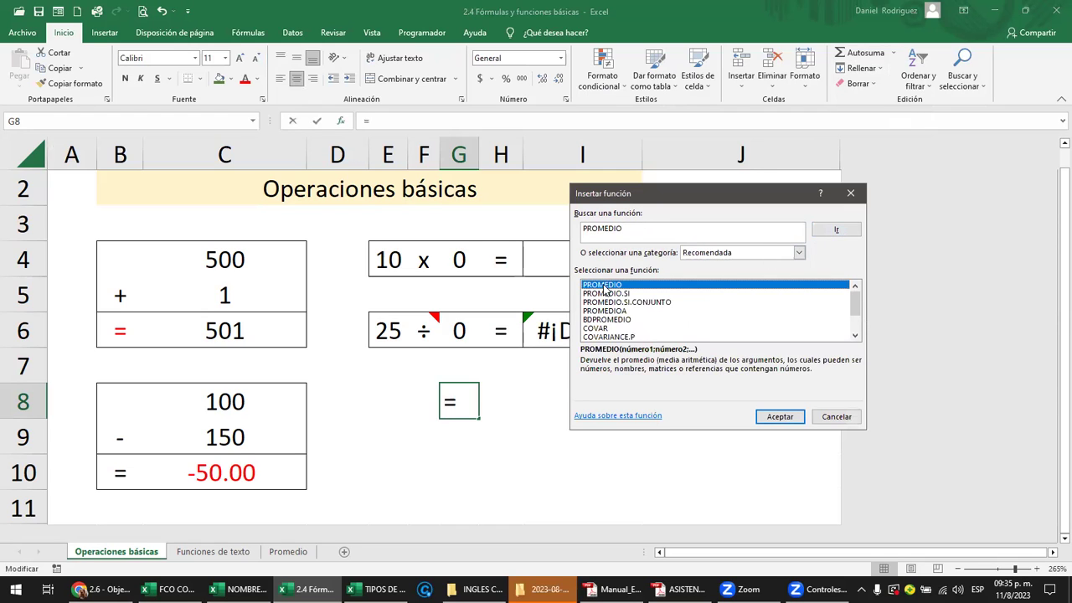
{"action": "left_click", "coordinate": [798, 253]}
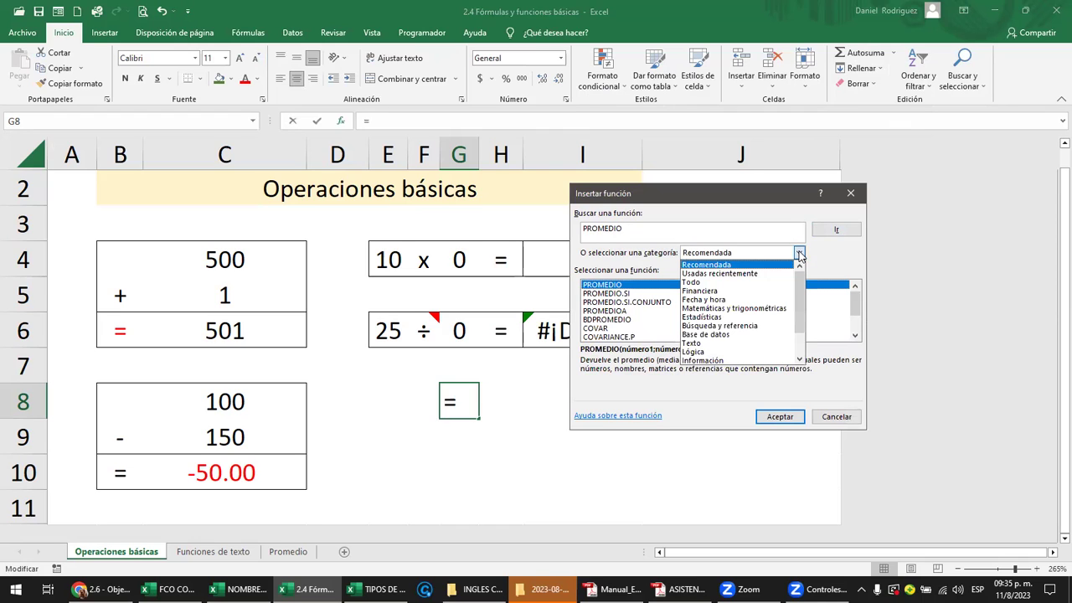
{"action": "left_click", "coordinate": [730, 276]}
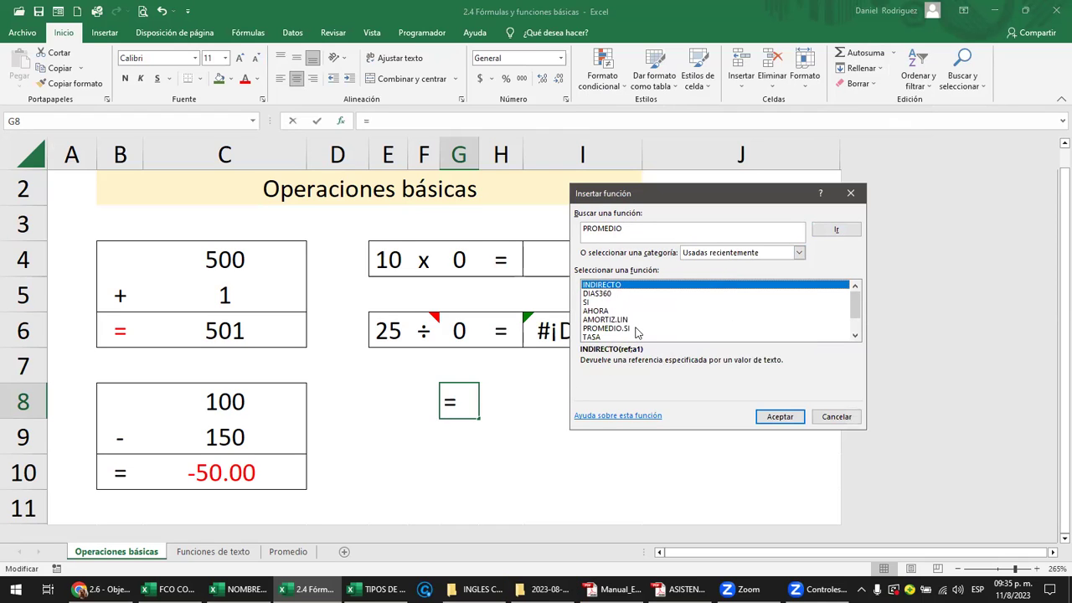
{"action": "left_click", "coordinate": [799, 252]}
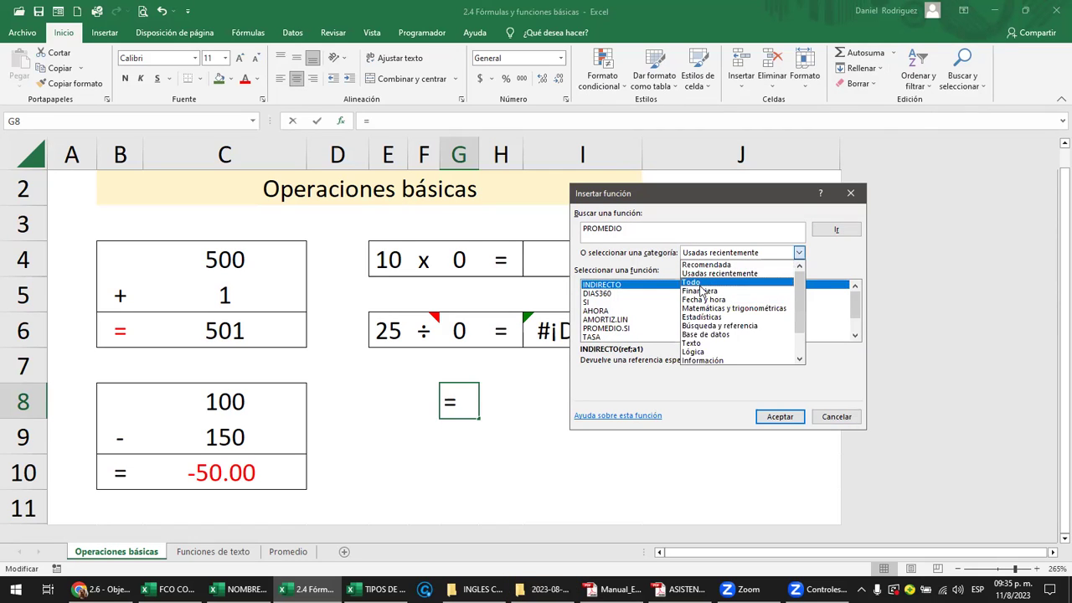
{"action": "left_click", "coordinate": [700, 344]}
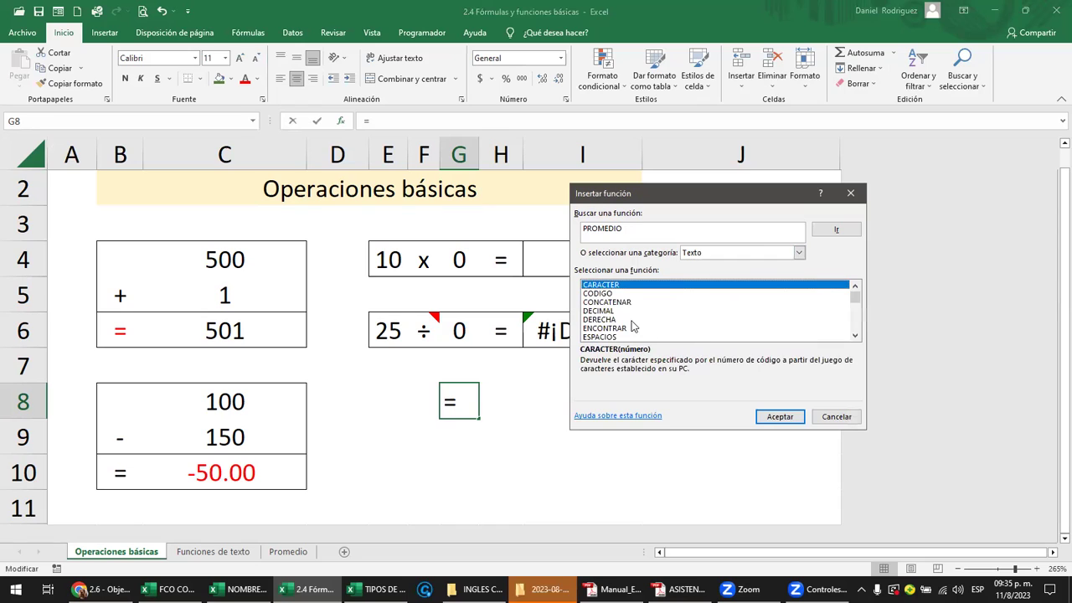
{"action": "left_click", "coordinate": [798, 252]}
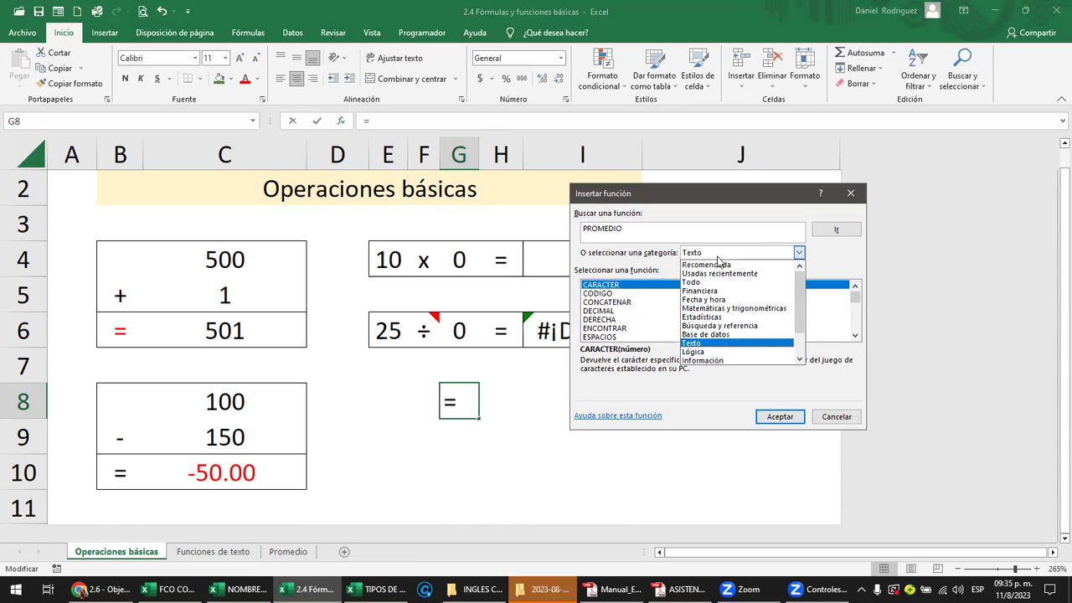
{"action": "left_click", "coordinate": [720, 288]}
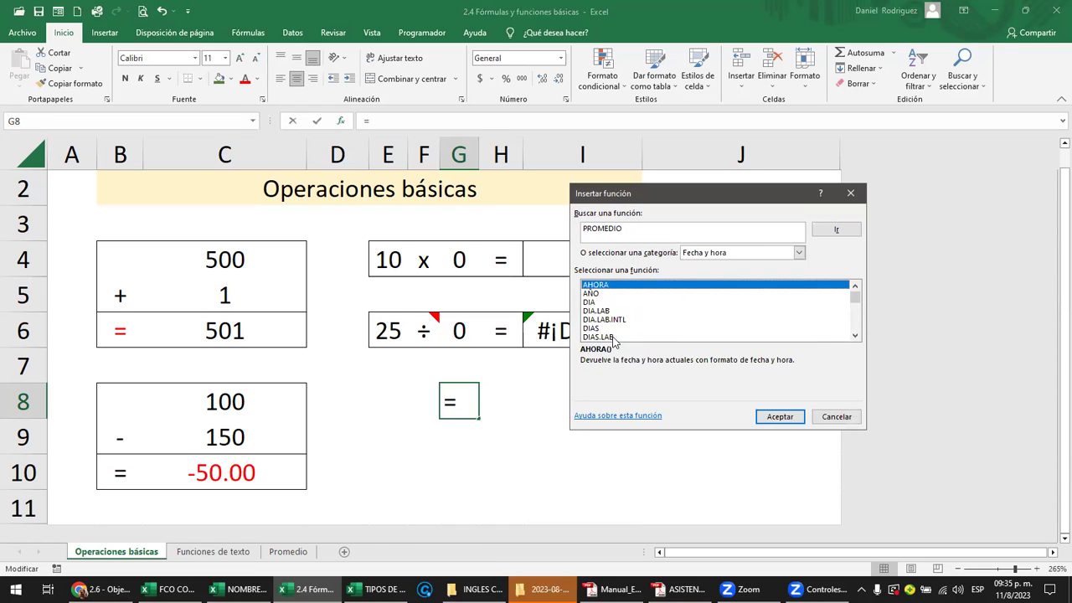
{"action": "left_click", "coordinate": [591, 294]}
{"action": "double_click", "coordinate": [591, 295]}
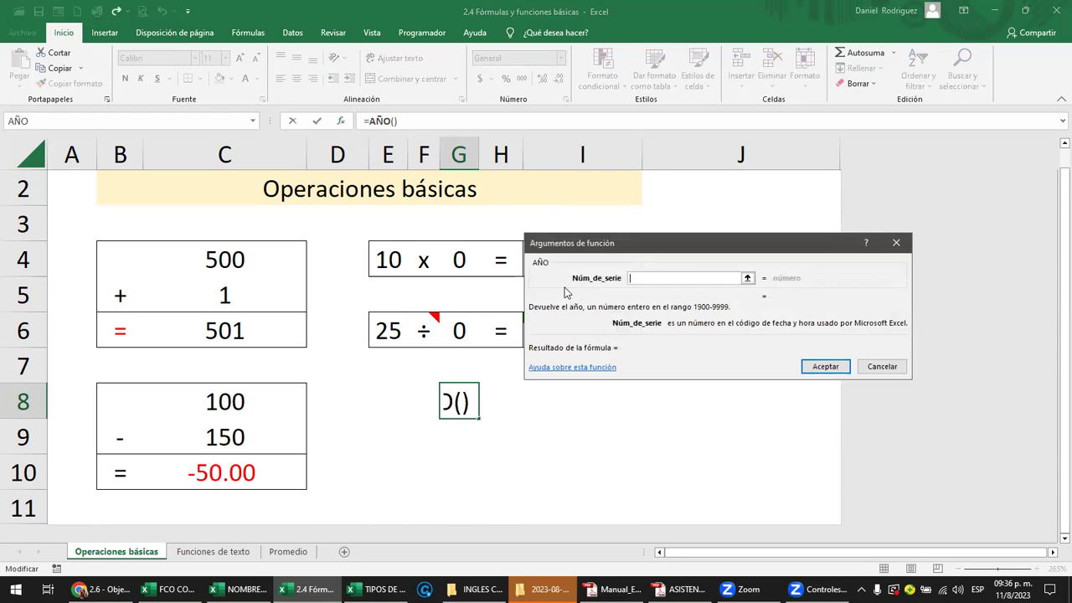
{"action": "left_click", "coordinate": [884, 367]}
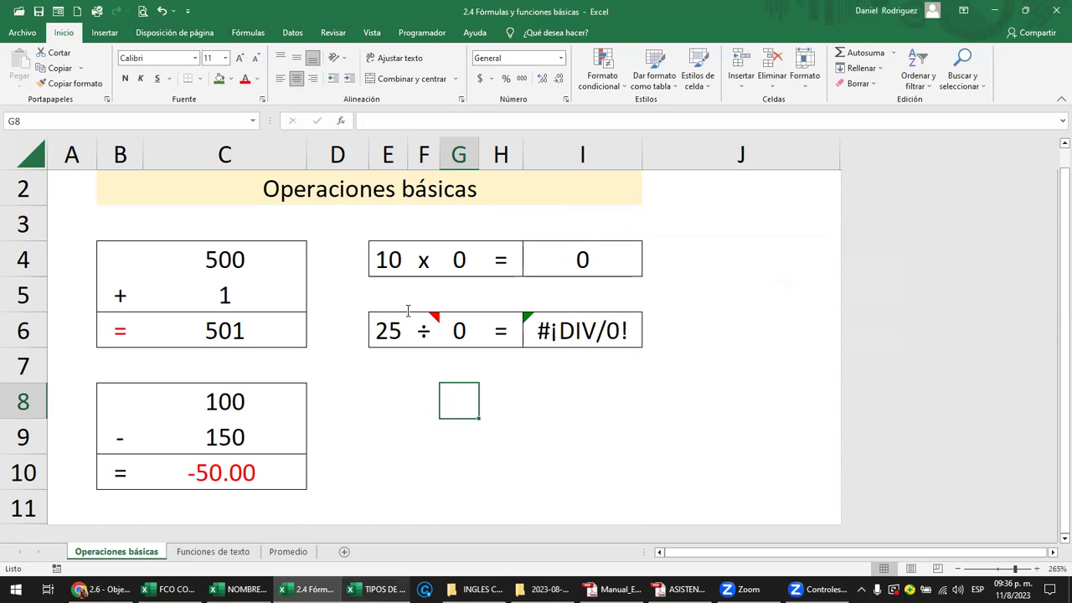
- Back in the PDF manual, scroll down to the function-syntax explanation
{"action": "key", "text": "alt+Tab"}
{"action": "scroll", "coordinate": [423, 316], "scroll_direction": "down", "scroll_amount": 2}
{"action": "scroll", "coordinate": [424, 316], "scroll_direction": "down", "scroll_amount": 1}
{"action": "scroll", "coordinate": [424, 316], "scroll_direction": "down", "scroll_amount": 3}
{"action": "scroll", "coordinate": [424, 316], "scroll_direction": "down", "scroll_amount": 3}
{"action": "scroll", "coordinate": [423, 316], "scroll_direction": "down", "scroll_amount": 3}
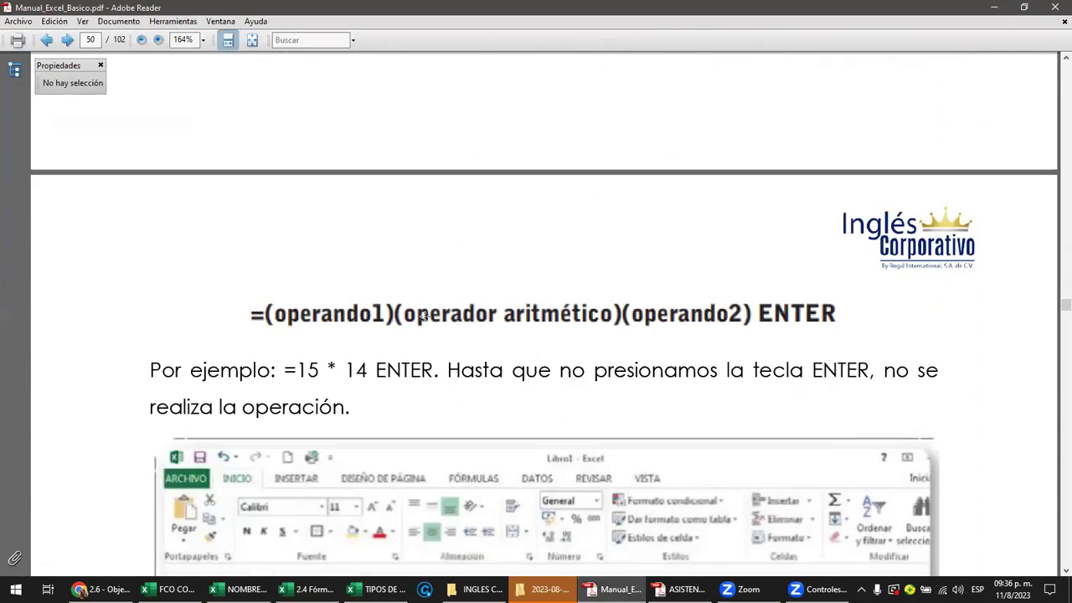
{"action": "scroll", "coordinate": [424, 317], "scroll_direction": "down", "scroll_amount": 1}
{"action": "scroll", "coordinate": [424, 317], "scroll_direction": "down", "scroll_amount": 1}
{"action": "scroll", "coordinate": [424, 316], "scroll_direction": "down", "scroll_amount": 1}
{"action": "scroll", "coordinate": [420, 323], "scroll_direction": "down", "scroll_amount": 3}
{"action": "scroll", "coordinate": [420, 324], "scroll_direction": "down", "scroll_amount": 2}
{"action": "scroll", "coordinate": [419, 324], "scroll_direction": "down", "scroll_amount": 1}
{"action": "scroll", "coordinate": [419, 324], "scroll_direction": "down", "scroll_amount": 3}
{"action": "scroll", "coordinate": [419, 324], "scroll_direction": "down", "scroll_amount": 3}
{"action": "scroll", "coordinate": [420, 324], "scroll_direction": "down", "scroll_amount": 3}
{"action": "scroll", "coordinate": [420, 324], "scroll_direction": "down", "scroll_amount": 2}
{"action": "scroll", "coordinate": [420, 324], "scroll_direction": "down", "scroll_amount": 1}
{"action": "scroll", "coordinate": [420, 323], "scroll_direction": "down", "scroll_amount": 2}
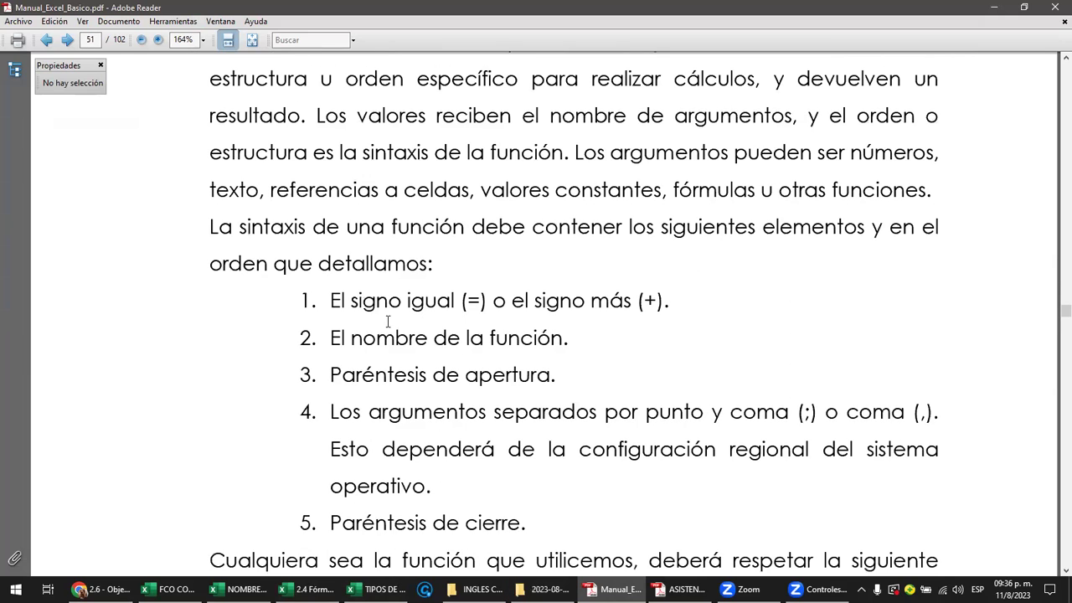
- Highlight the (=) and (+) signs mentioned in the first syntax item
{"action": "left_click_drag", "start_coordinate": [461, 300], "coordinate": [492, 300]}
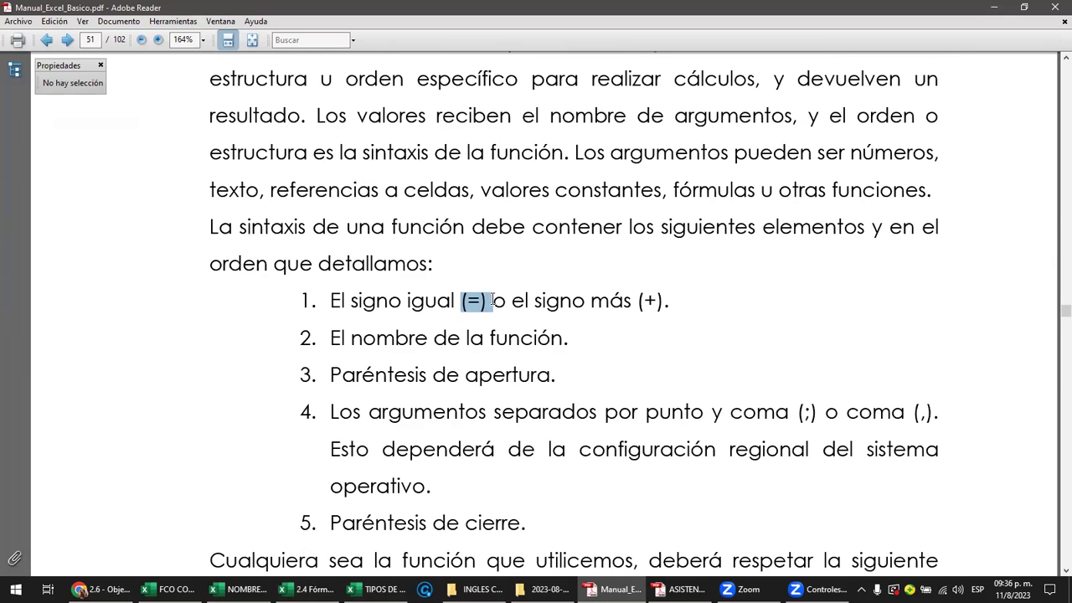
{"action": "left_click_drag", "start_coordinate": [630, 300], "coordinate": [638, 300]}
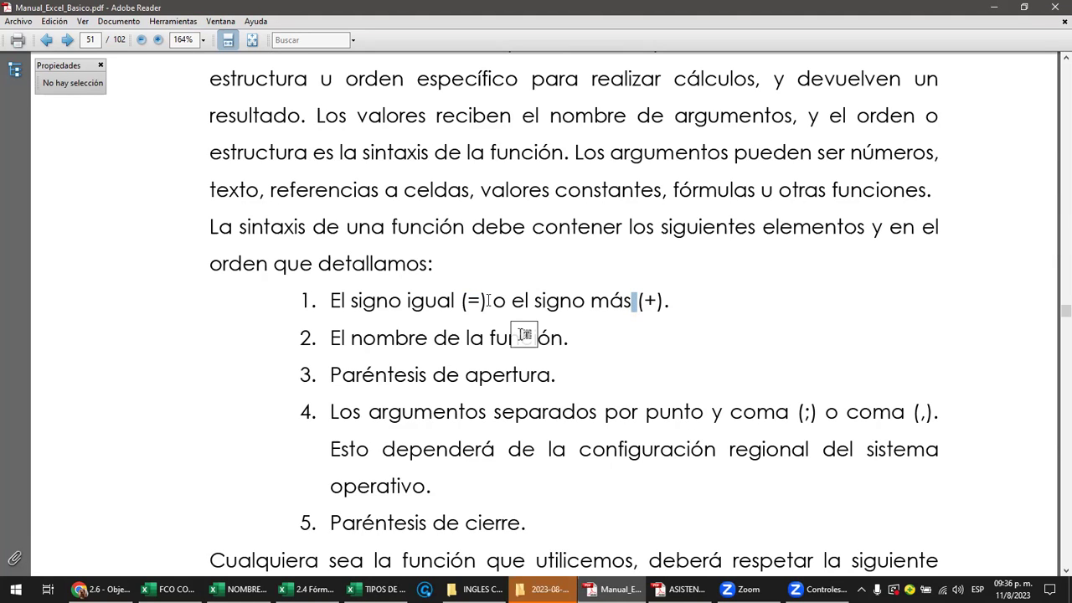
{"action": "left_click", "coordinate": [488, 300]}
{"action": "left_click_drag", "start_coordinate": [485, 300], "coordinate": [461, 301]}
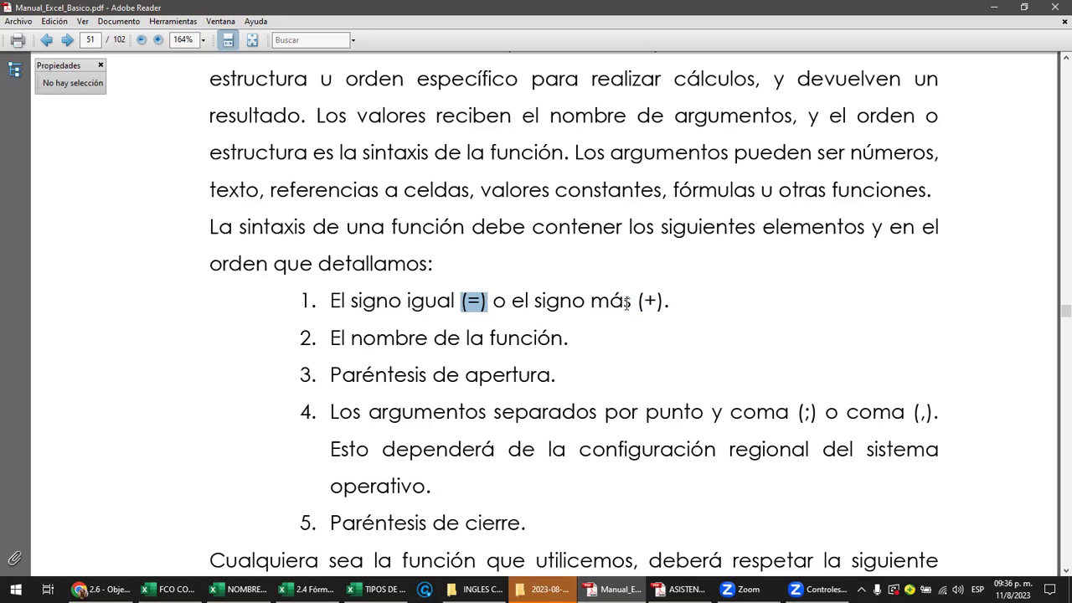
{"action": "left_click_drag", "start_coordinate": [630, 300], "coordinate": [706, 299]}
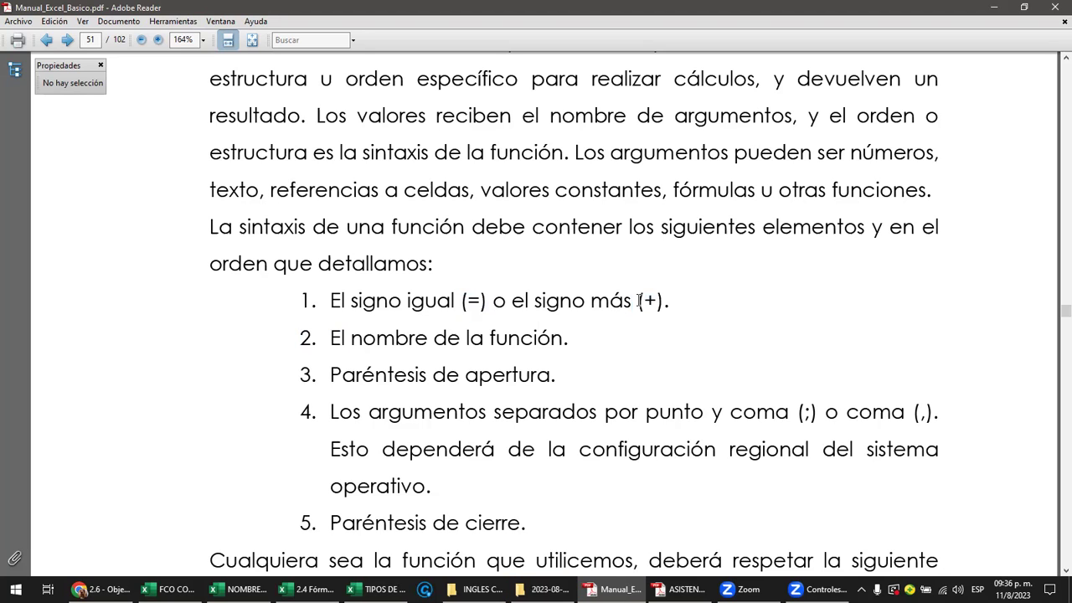
{"action": "left_click_drag", "start_coordinate": [637, 300], "coordinate": [691, 326]}
{"action": "left_click", "coordinate": [610, 344]}
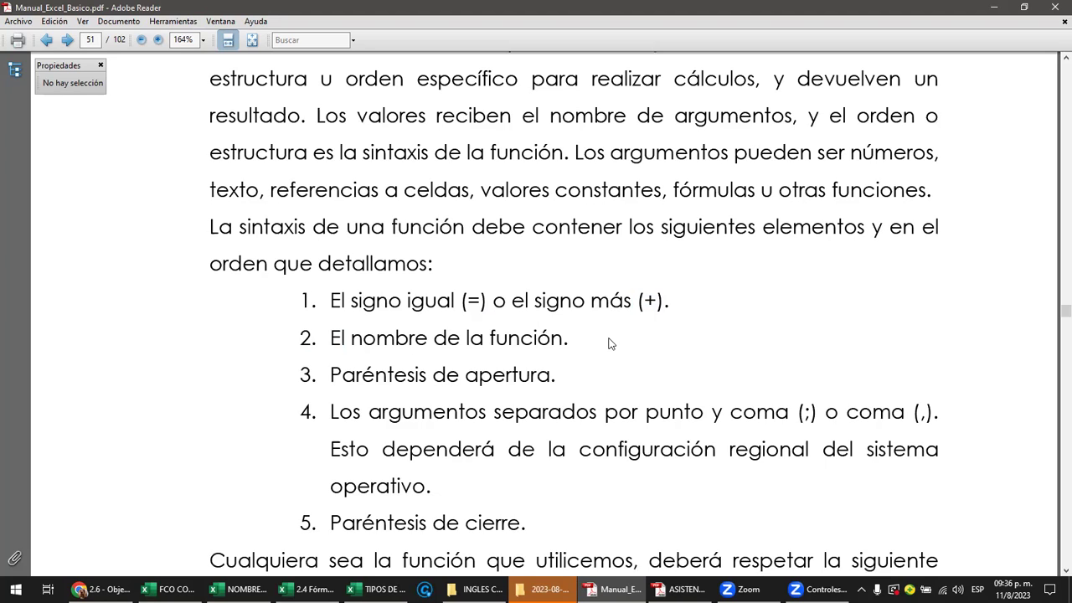
{"action": "left_click_drag", "start_coordinate": [486, 303], "coordinate": [455, 303]}
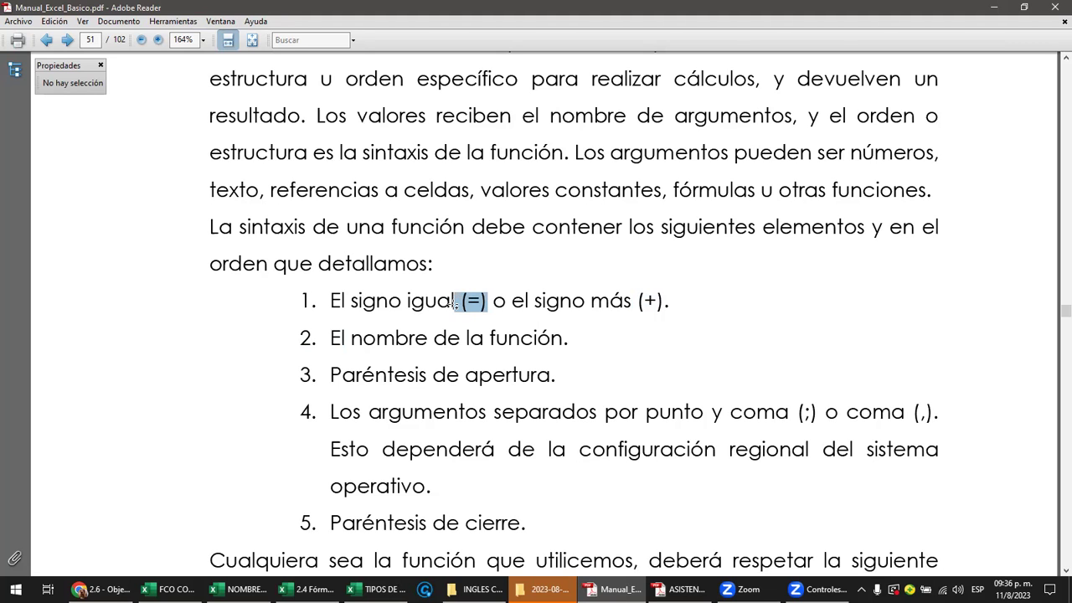
- Scroll to the function-structure formula image and select it
{"action": "scroll", "coordinate": [455, 303], "scroll_direction": "down", "scroll_amount": 3}
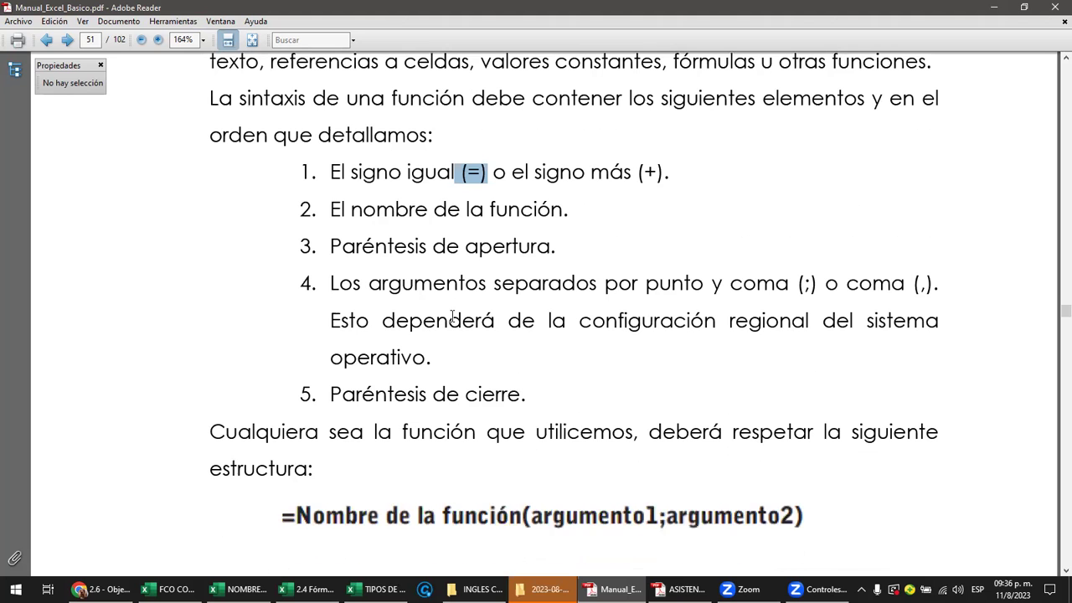
{"action": "scroll", "coordinate": [453, 317], "scroll_direction": "down", "scroll_amount": 3}
{"action": "scroll", "coordinate": [452, 317], "scroll_direction": "down", "scroll_amount": 1}
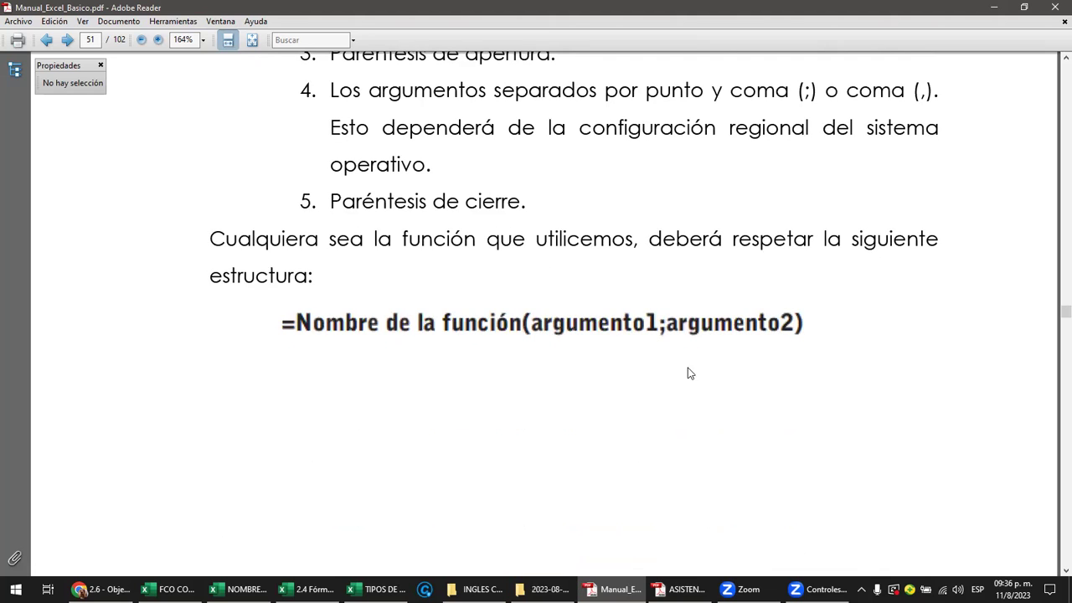
{"action": "left_click", "coordinate": [288, 323]}
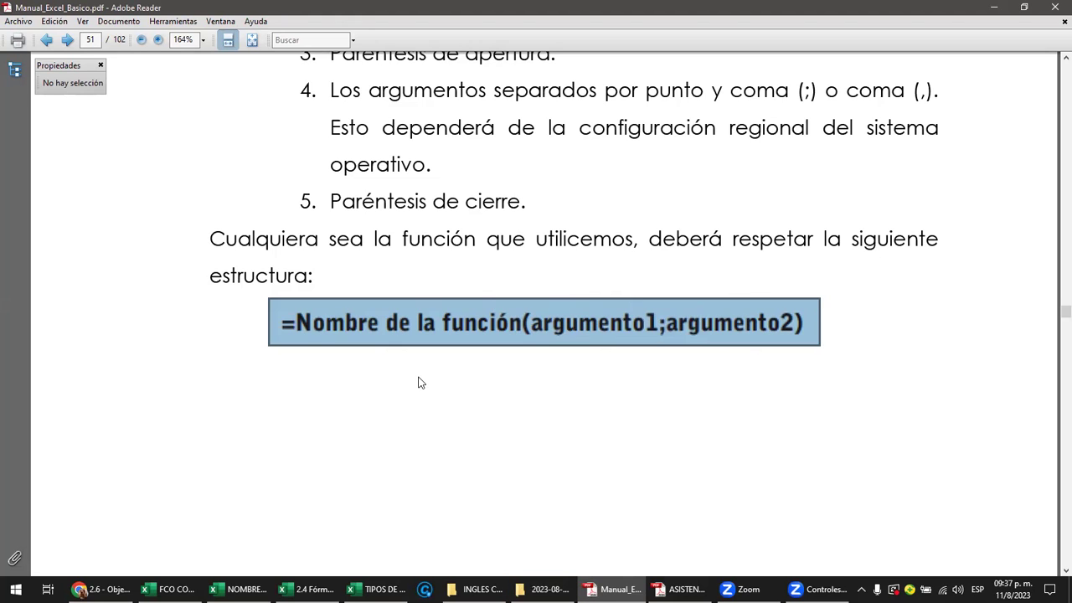
- Scroll on to page 52 showing the =SUMA(C3:C8) example totalling 213 units
{"action": "scroll", "coordinate": [421, 382], "scroll_direction": "down", "scroll_amount": 3}
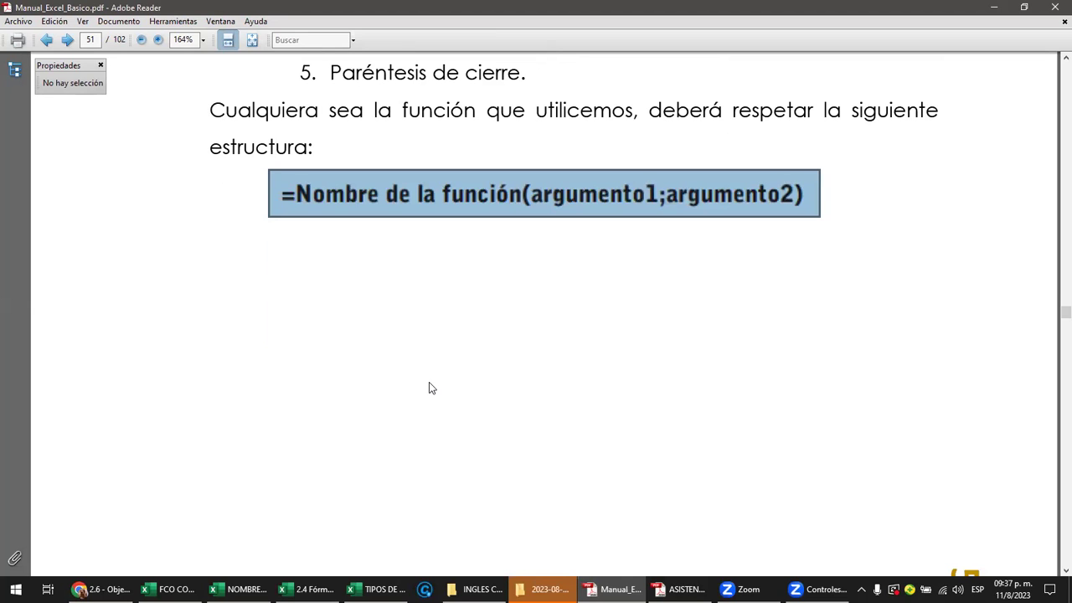
{"action": "scroll", "coordinate": [429, 388], "scroll_direction": "down", "scroll_amount": 2}
{"action": "scroll", "coordinate": [429, 388], "scroll_direction": "down", "scroll_amount": 2}
{"action": "scroll", "coordinate": [428, 387], "scroll_direction": "down", "scroll_amount": 3}
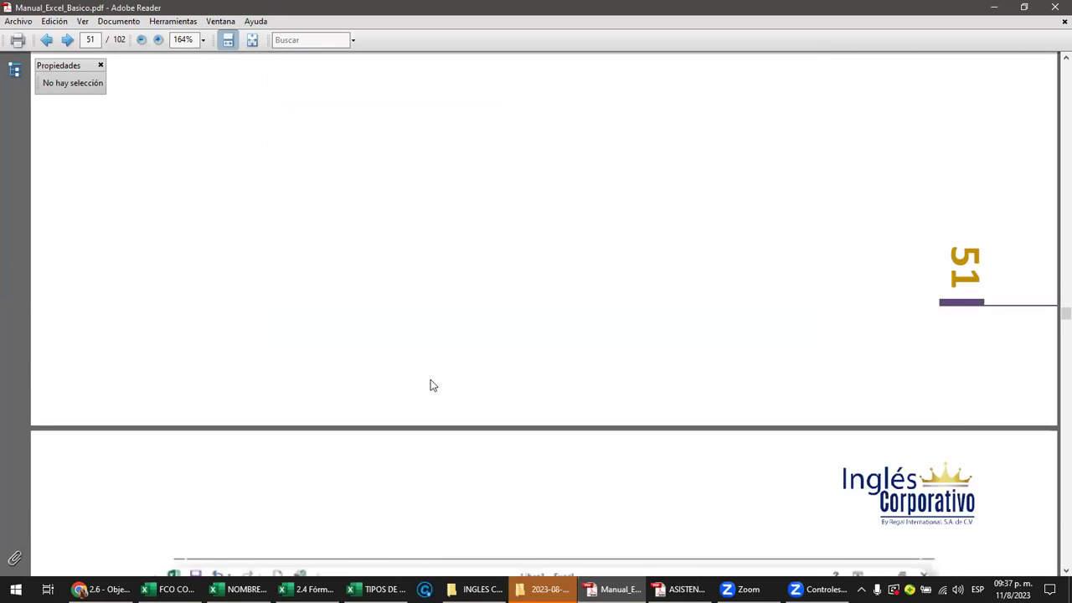
{"action": "scroll", "coordinate": [430, 382], "scroll_direction": "down", "scroll_amount": 5}
{"action": "scroll", "coordinate": [432, 378], "scroll_direction": "down", "scroll_amount": 4}
{"action": "scroll", "coordinate": [416, 361], "scroll_direction": "down", "scroll_amount": 2}
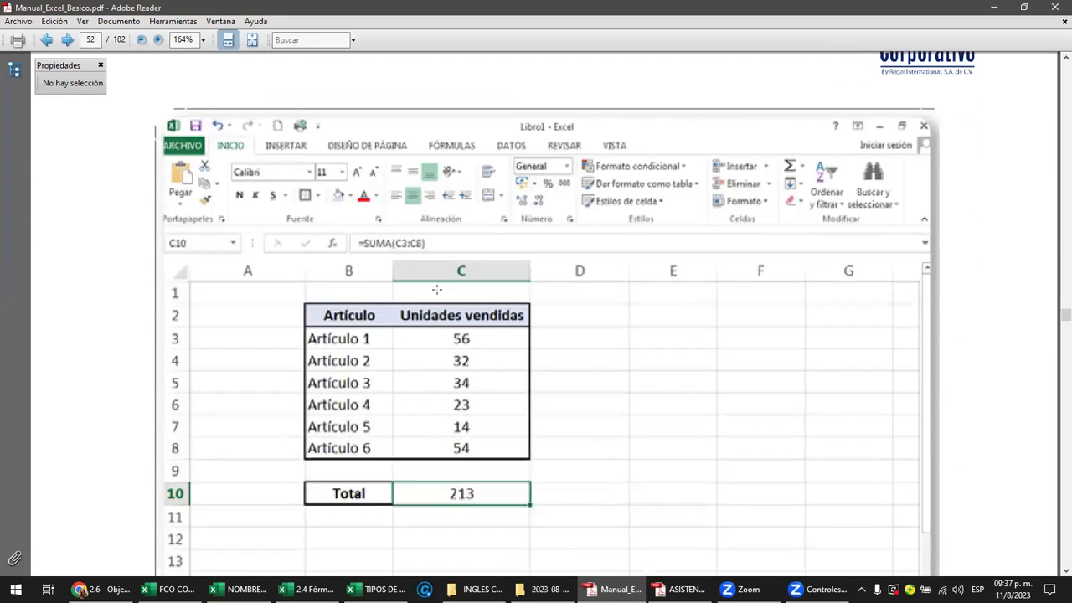
- Scroll down page 52 of the manual and highlight the =CONSULTAV example formula
{"action": "scroll", "coordinate": [437, 293], "scroll_direction": "down", "scroll_amount": 5}
{"action": "scroll", "coordinate": [442, 299], "scroll_direction": "down", "scroll_amount": 2}
{"action": "scroll", "coordinate": [442, 298], "scroll_direction": "down", "scroll_amount": 1}
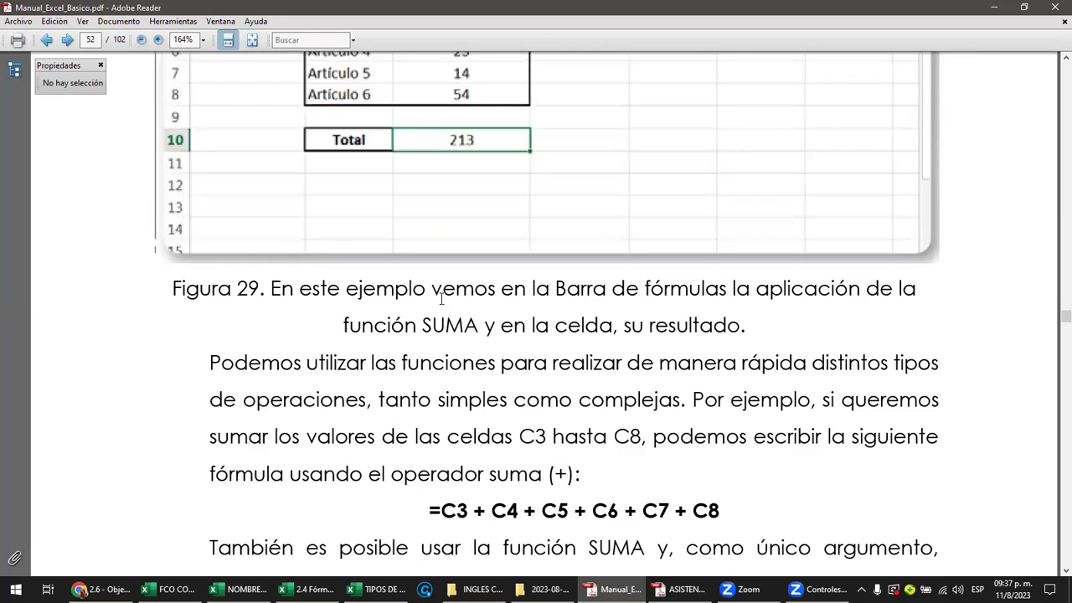
{"action": "scroll", "coordinate": [442, 299], "scroll_direction": "down", "scroll_amount": 2}
{"action": "scroll", "coordinate": [441, 299], "scroll_direction": "down", "scroll_amount": 3}
{"action": "scroll", "coordinate": [441, 299], "scroll_direction": "down", "scroll_amount": 4}
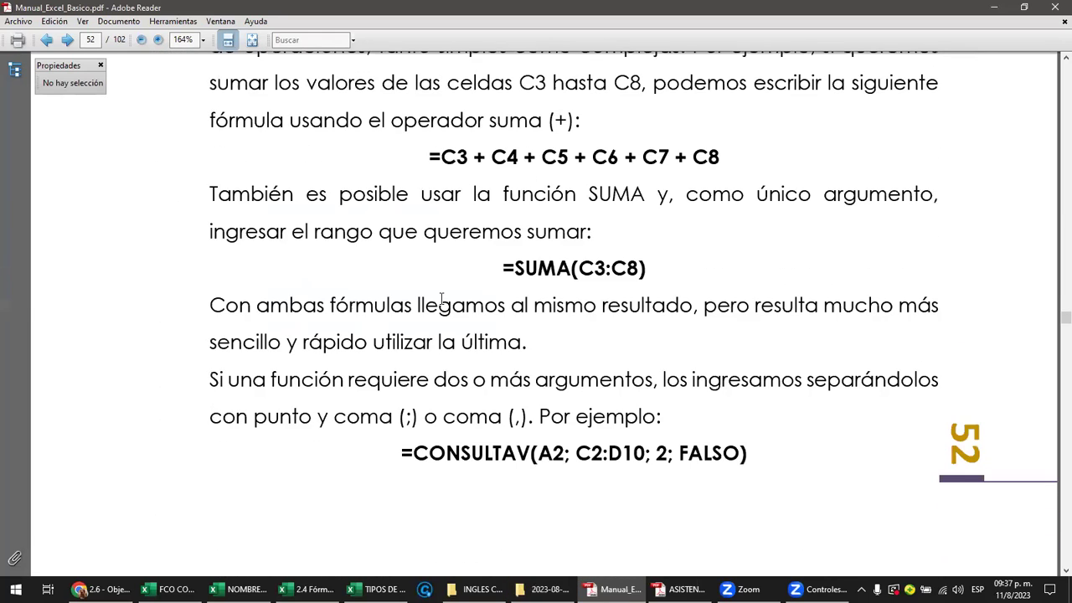
{"action": "scroll", "coordinate": [409, 459], "scroll_direction": "down", "scroll_amount": 2}
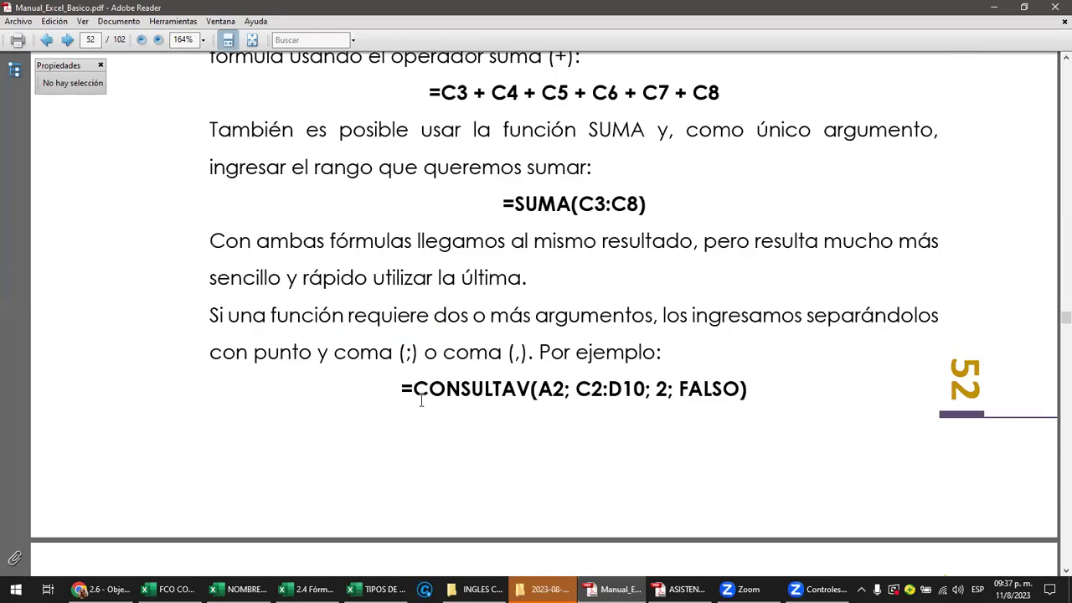
{"action": "left_click_drag", "start_coordinate": [400, 390], "coordinate": [754, 381]}
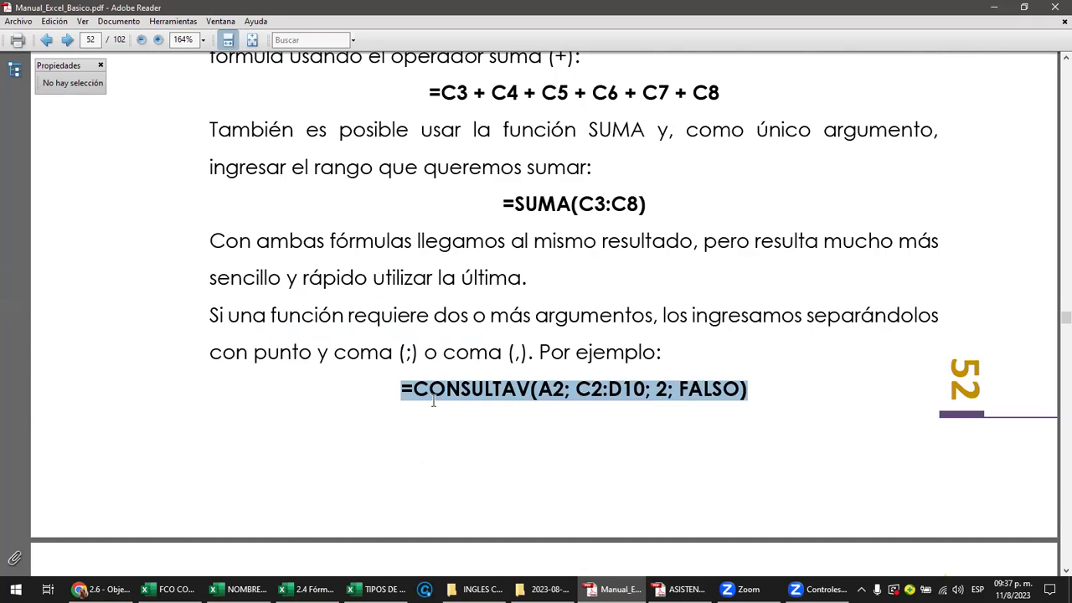
{"action": "left_click_drag", "start_coordinate": [390, 381], "coordinate": [751, 391]}
{"action": "mouse_move", "coordinate": [534, 389]}
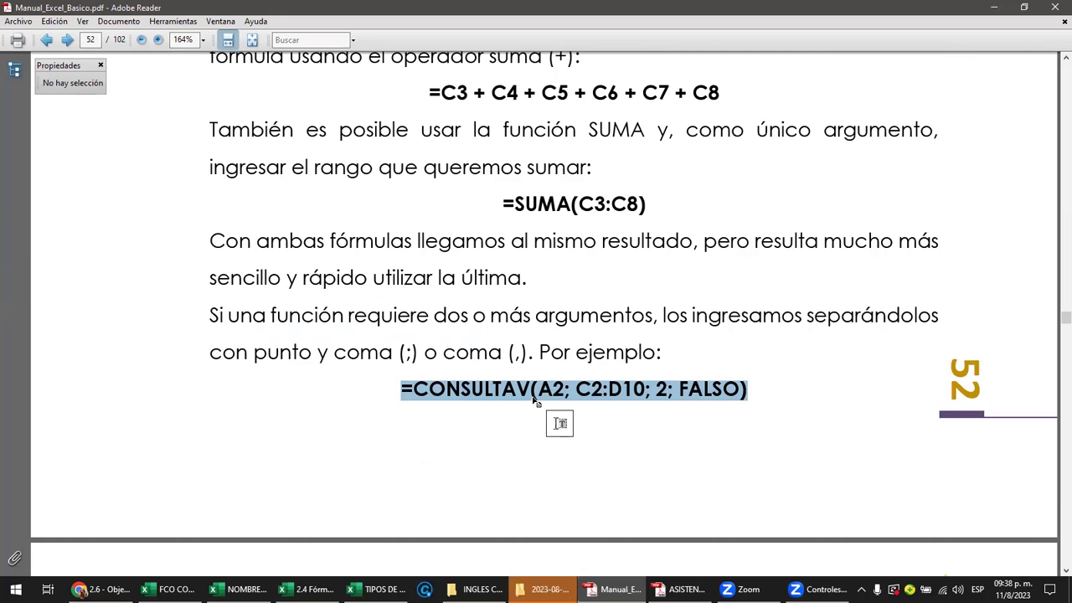
- Scroll on to page 53, then return to the Excel practice workbook
{"action": "scroll", "coordinate": [532, 400], "scroll_direction": "down", "scroll_amount": 5}
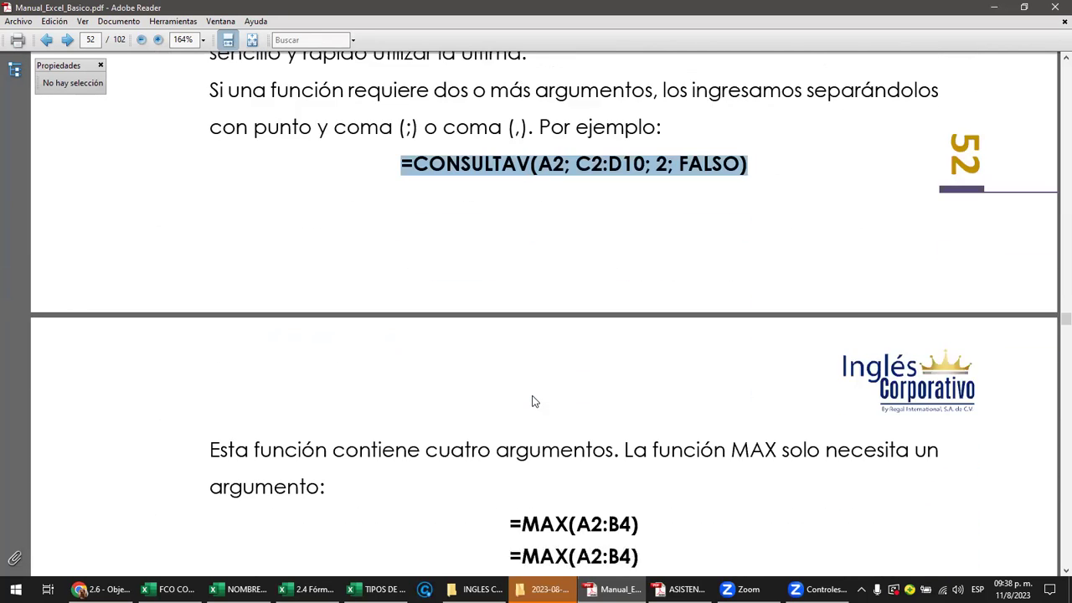
{"action": "scroll", "coordinate": [533, 395], "scroll_direction": "down", "scroll_amount": 2}
{"action": "scroll", "coordinate": [533, 394], "scroll_direction": "down", "scroll_amount": 2}
{"action": "scroll", "coordinate": [533, 394], "scroll_direction": "down", "scroll_amount": 2}
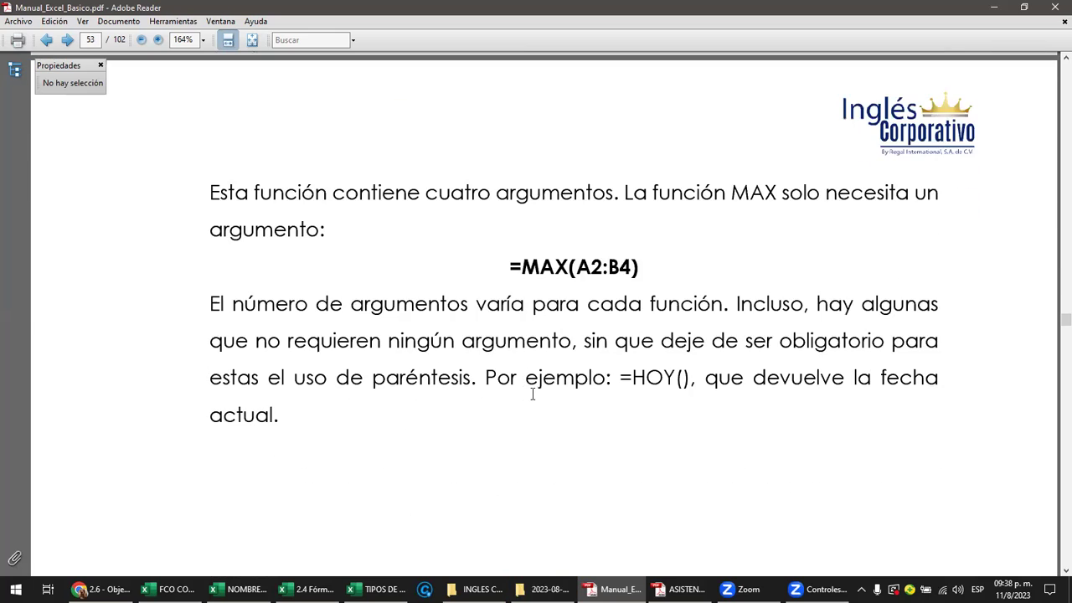
{"action": "scroll", "coordinate": [561, 335], "scroll_direction": "down", "scroll_amount": 4}
{"action": "scroll", "coordinate": [561, 335], "scroll_direction": "down", "scroll_amount": 2}
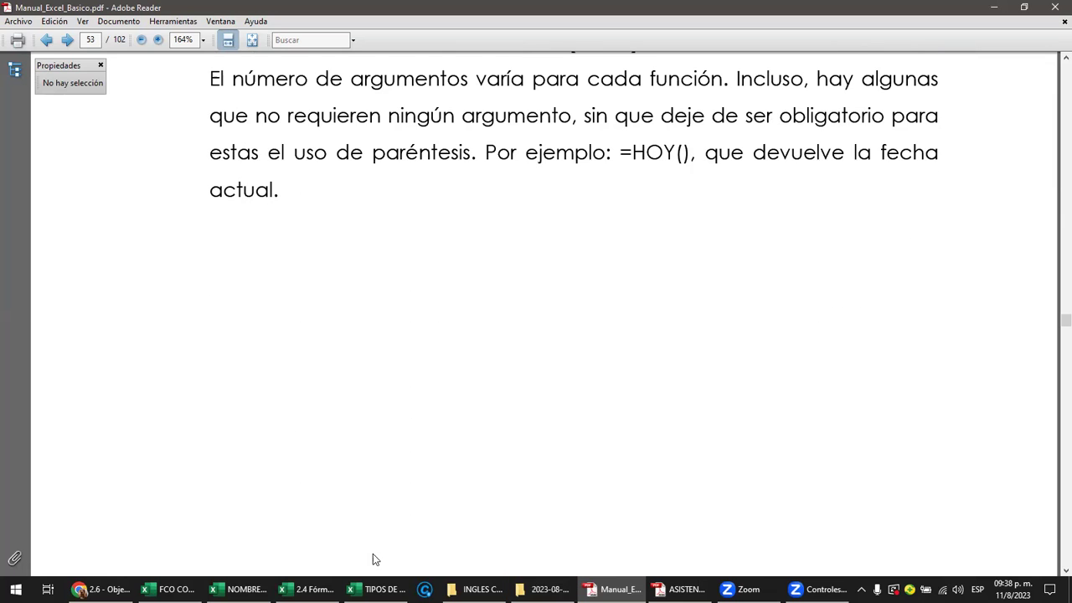
{"action": "left_click", "coordinate": [307, 588]}
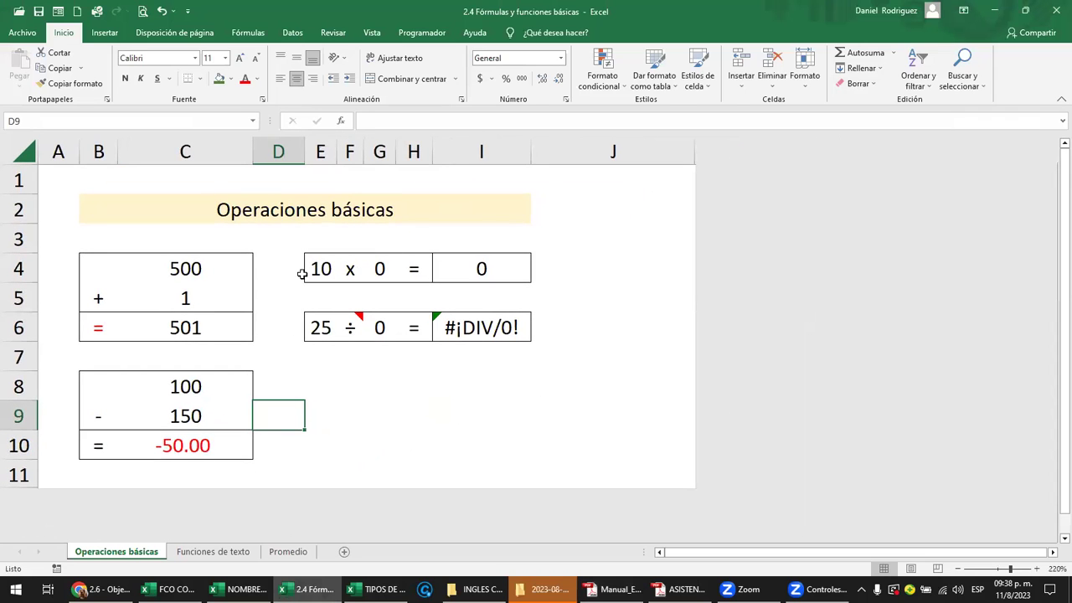
- Check C6's =C4+C5 formula and the I6 division formula, then go to the Funciones de texto sheet
{"action": "left_click", "coordinate": [262, 211]}
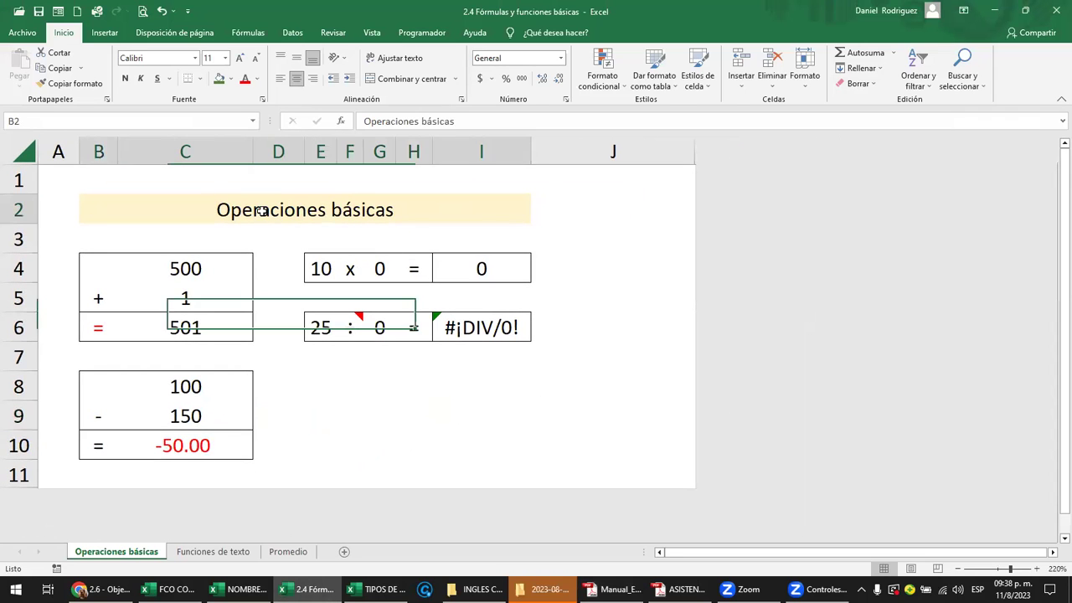
{"action": "left_click", "coordinate": [193, 325]}
{"action": "double_click", "coordinate": [195, 327]}
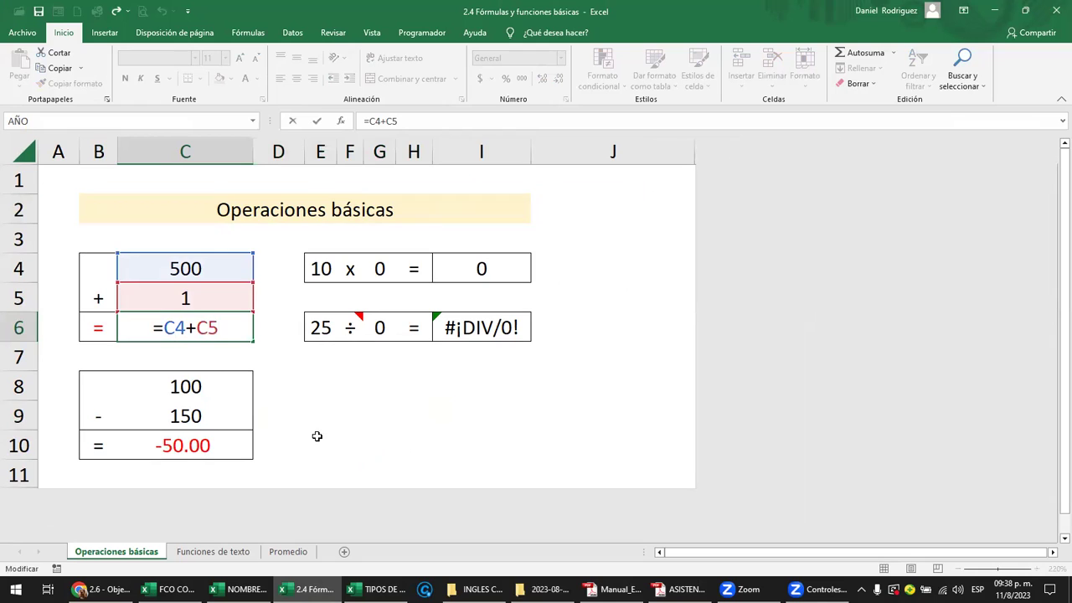
{"action": "left_click", "coordinate": [477, 331]}
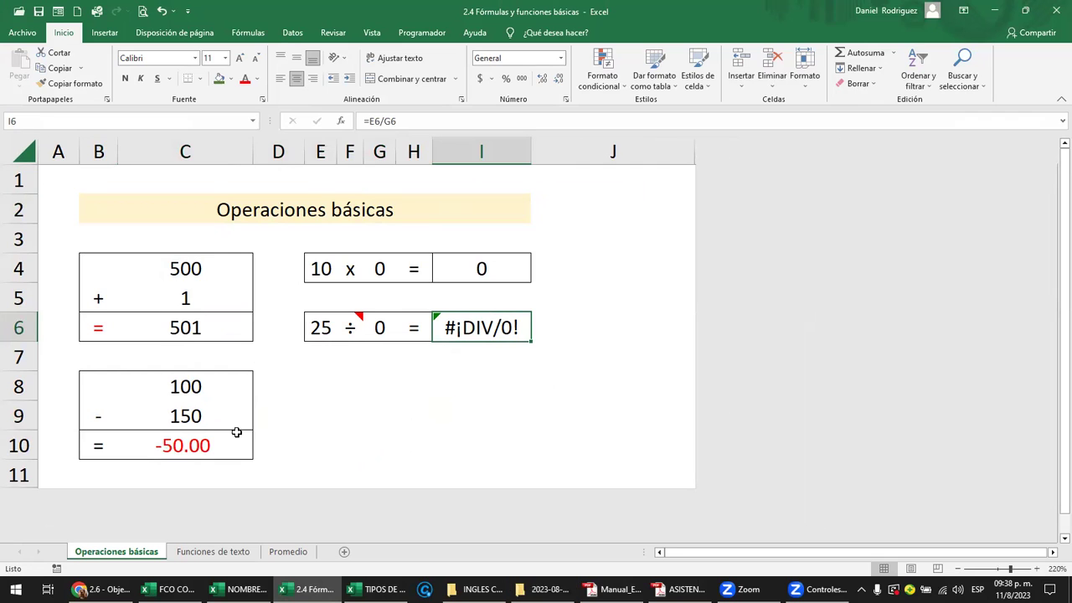
{"action": "left_click", "coordinate": [215, 553]}
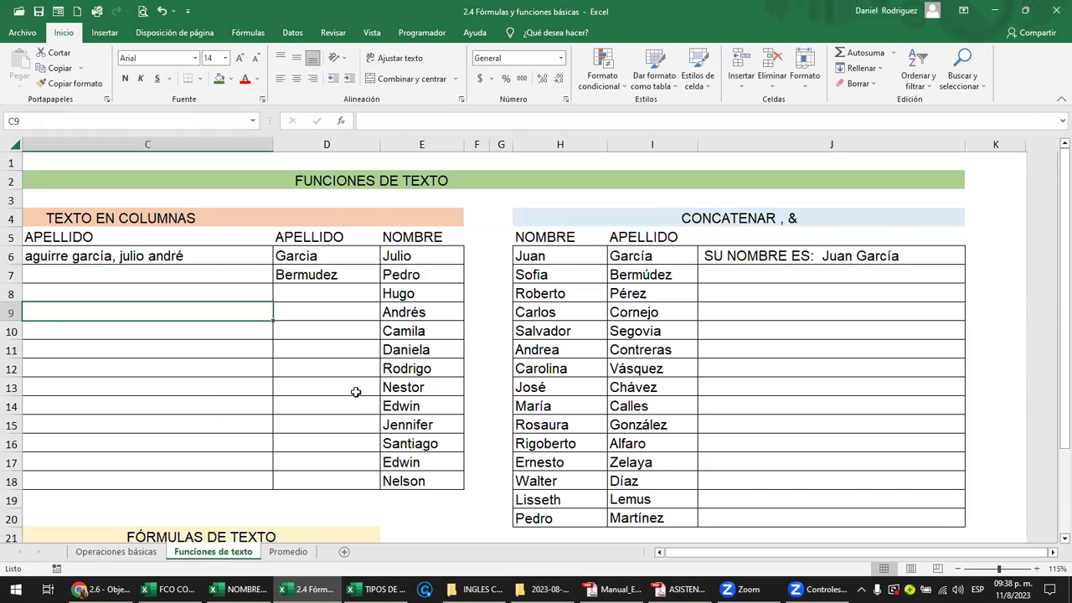
- Clear the mayúscula/MINÚSCULA example formulas in D23:E25
{"action": "scroll", "coordinate": [355, 391], "scroll_direction": "down", "scroll_amount": 2}
{"action": "scroll", "coordinate": [355, 392], "scroll_direction": "down", "scroll_amount": 1}
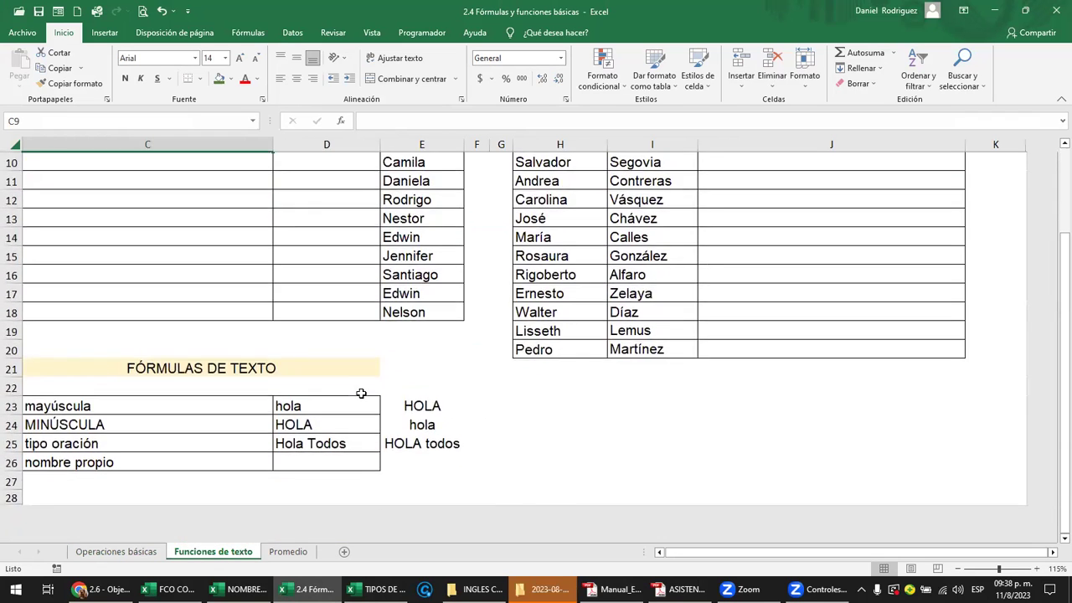
{"action": "left_click", "coordinate": [340, 406]}
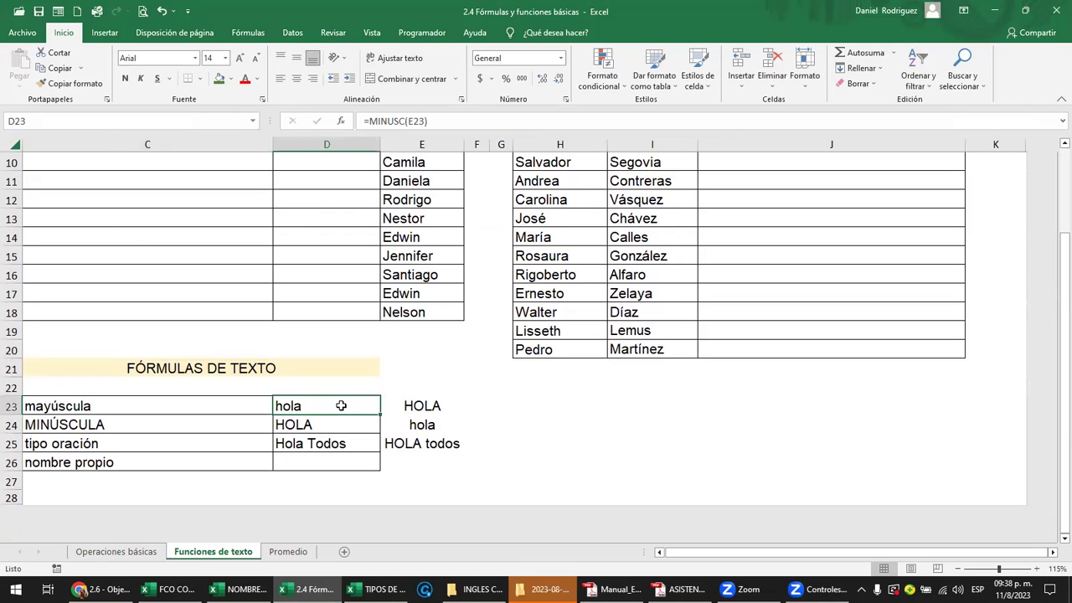
{"action": "key", "text": "shift+Right"}
{"action": "key", "text": "shift+Down"}
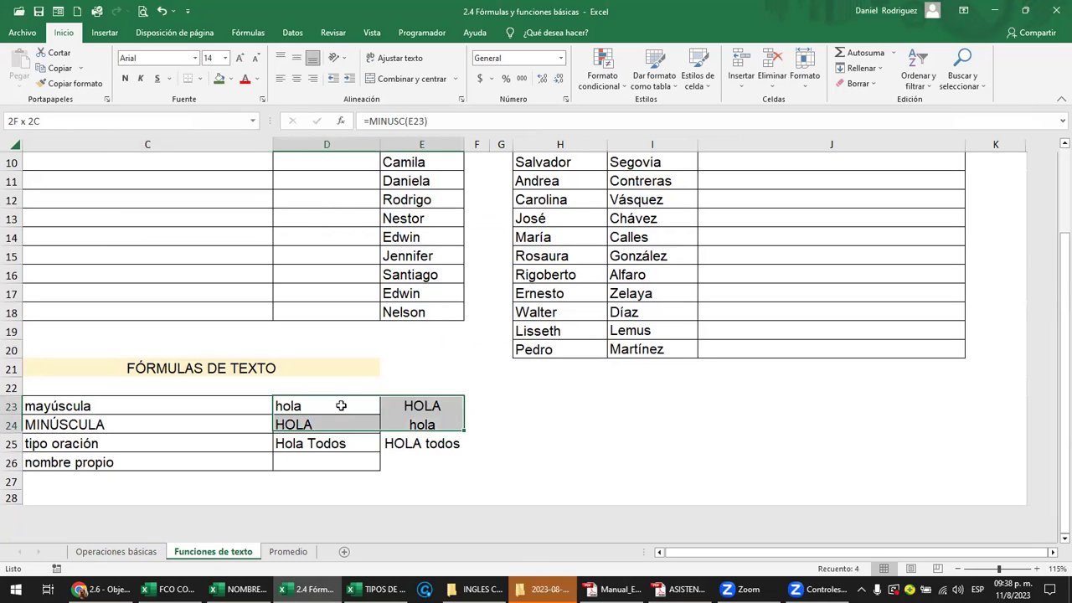
{"action": "key", "text": "shift+Down"}
{"action": "key", "text": "Delete"}
- Delete the old SU NOMBRE ES greeting formula from J6
{"action": "scroll", "coordinate": [340, 405], "scroll_direction": "up", "scroll_amount": 2}
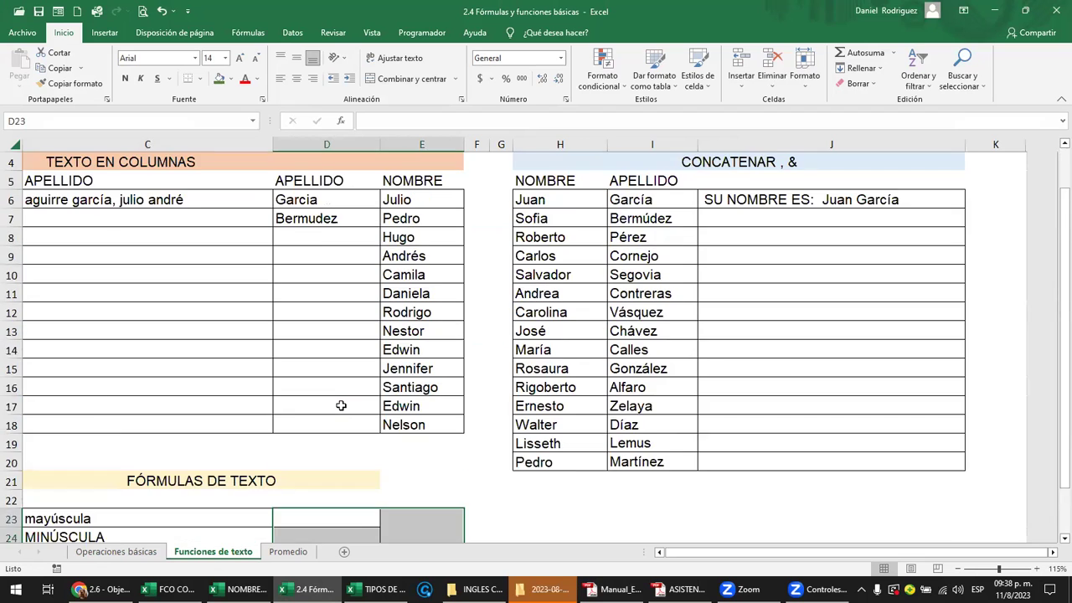
{"action": "left_click", "coordinate": [276, 333]}
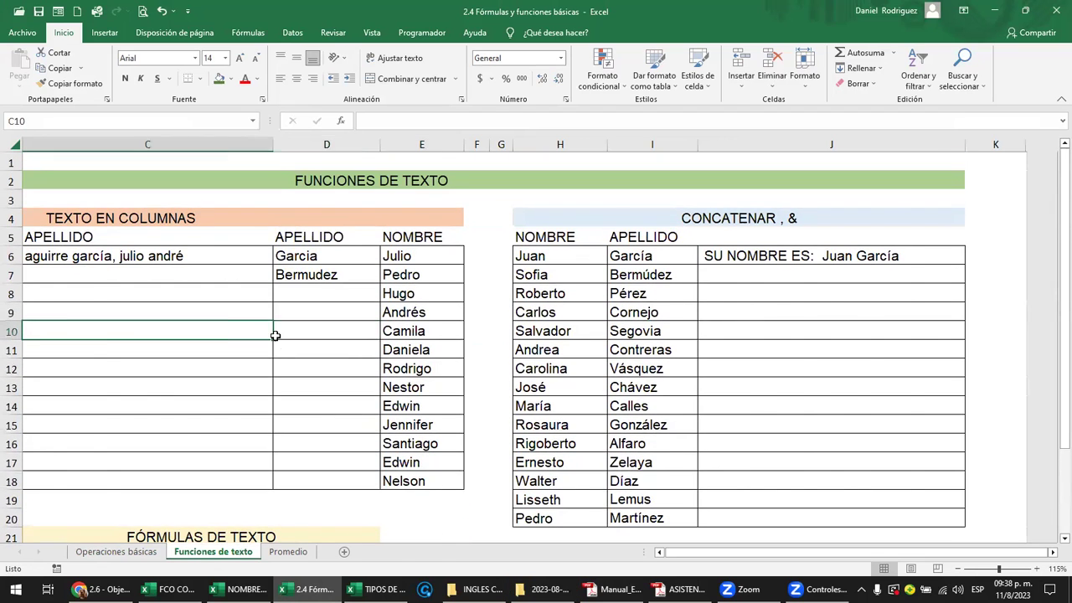
{"action": "key", "text": "Home"}
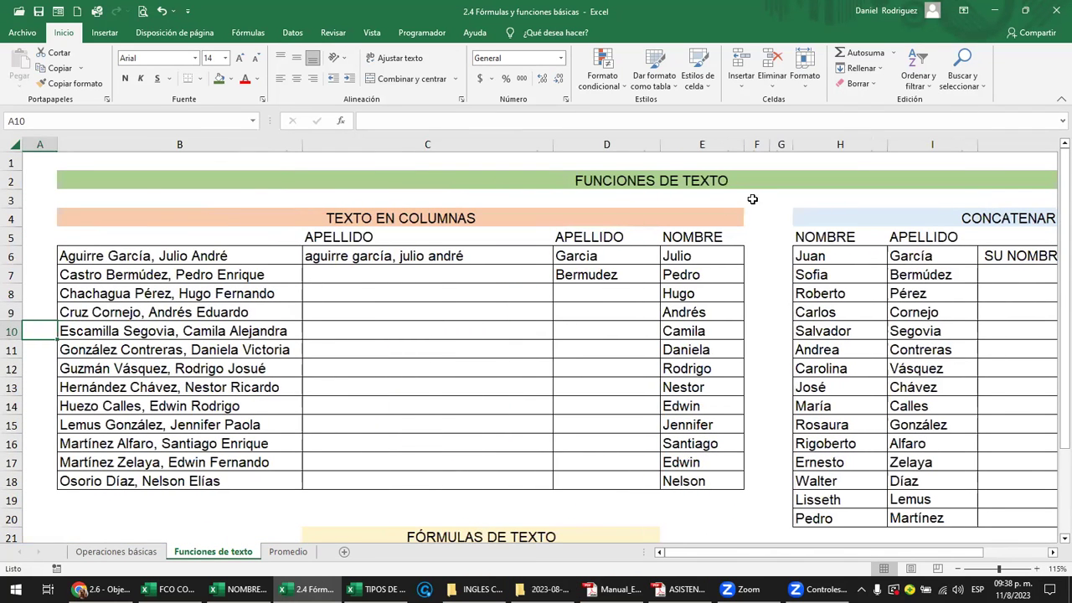
{"action": "left_click", "coordinate": [754, 199]}
{"action": "key", "text": "Right"}
{"action": "key", "text": "Right"}
{"action": "key", "text": "Right"}
{"action": "key", "text": "Right"}
{"action": "key", "text": "Right"}
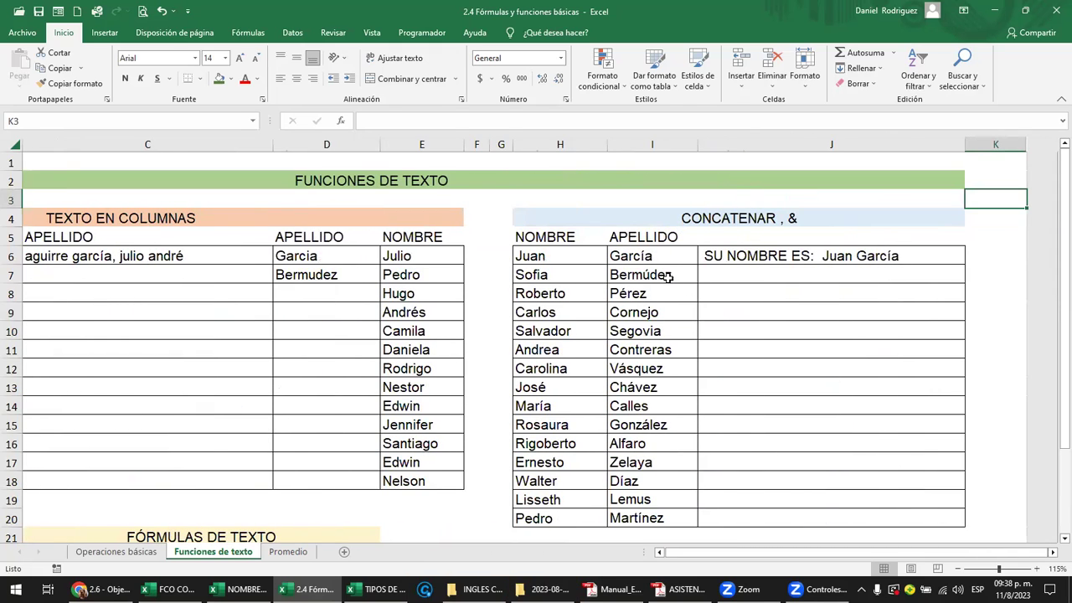
{"action": "left_click", "coordinate": [739, 261]}
{"action": "key", "text": "Delete"}
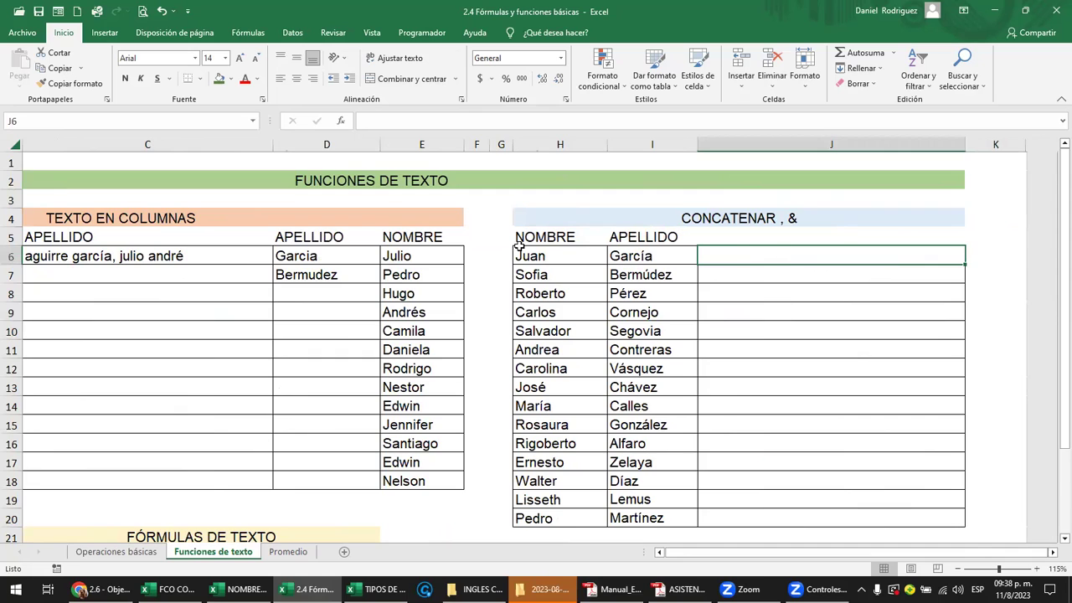
{"action": "key", "text": "Left"}
{"action": "key", "text": "Left"}
{"action": "key", "text": "Left"}
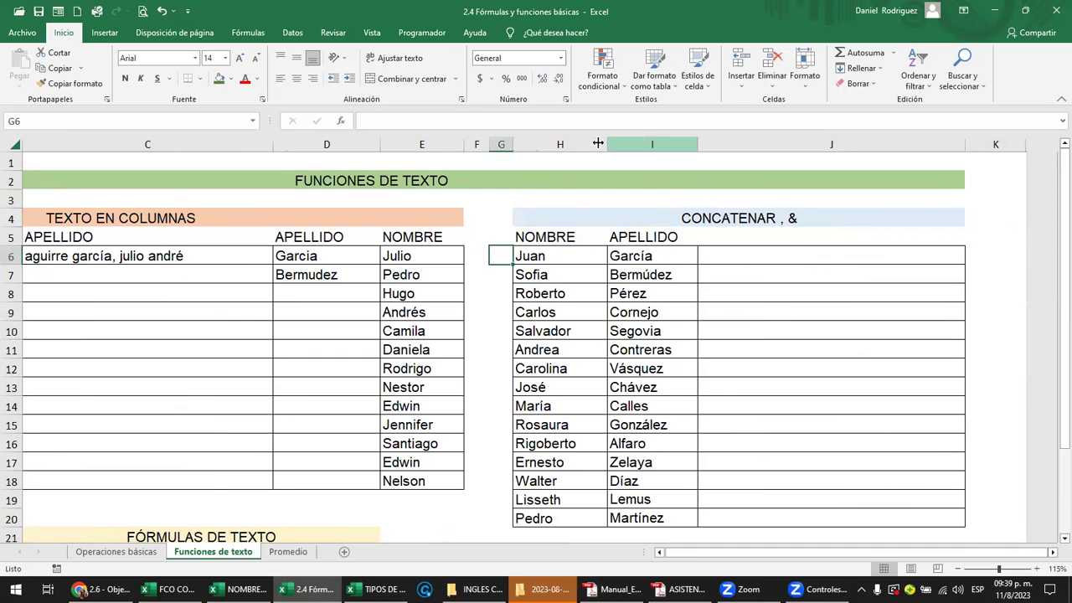
{"action": "left_click_drag", "start_coordinate": [561, 144], "coordinate": [829, 149]}
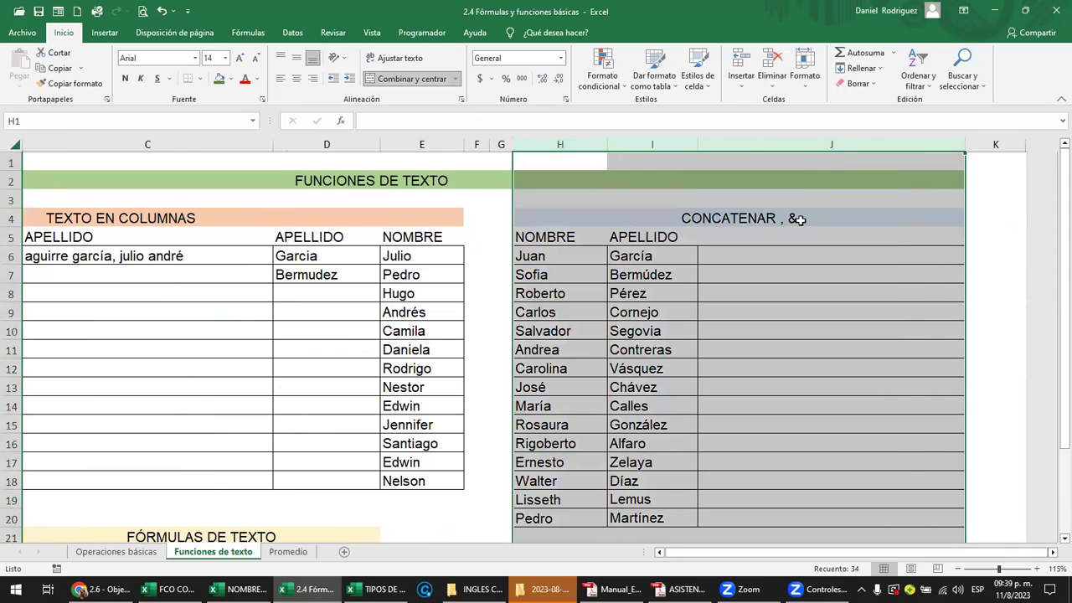
{"action": "left_click", "coordinate": [798, 219]}
{"action": "double_click", "coordinate": [783, 227]}
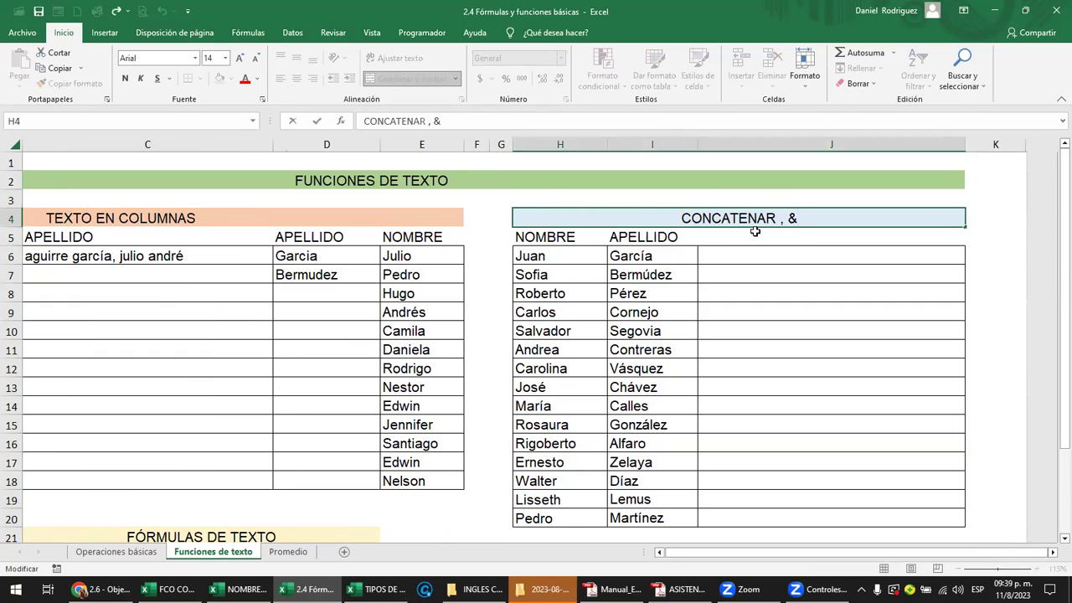
{"action": "key", "text": "BackSpace"}
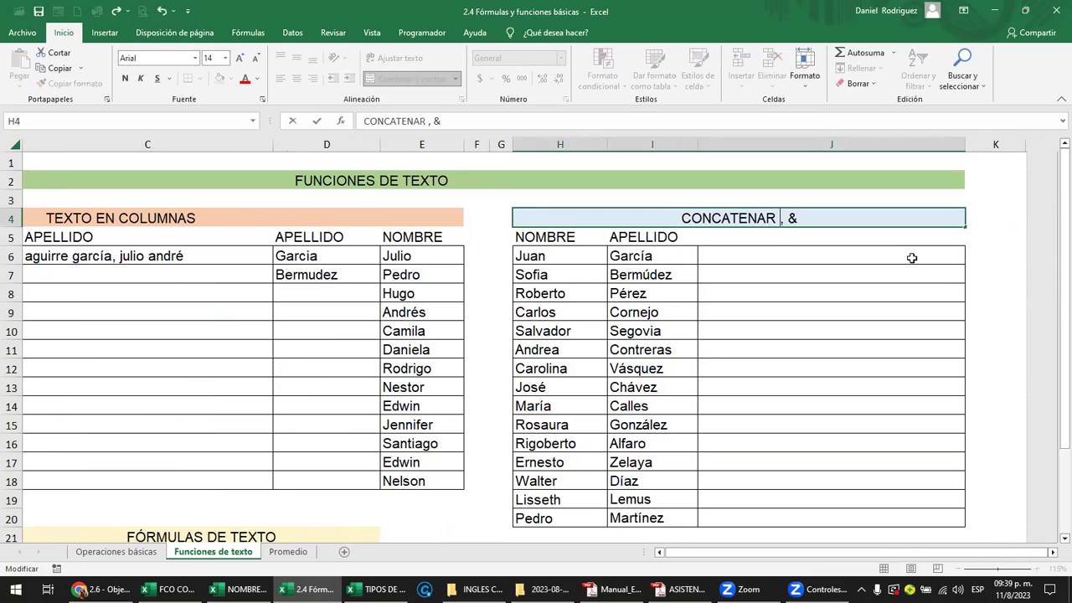
{"action": "key", "text": "Return"}
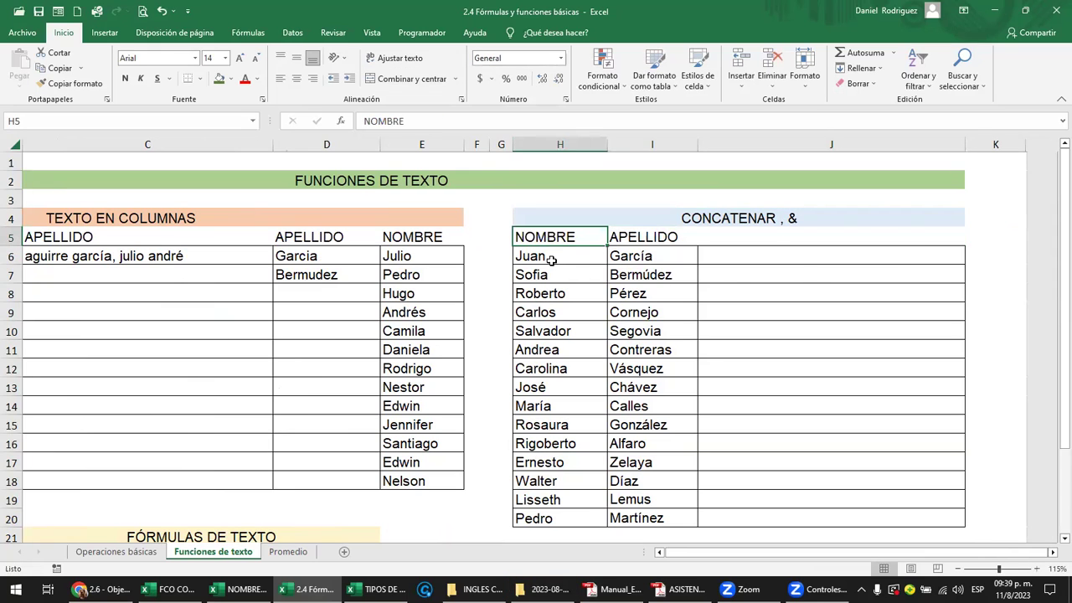
{"action": "left_click", "coordinate": [552, 260]}
{"action": "key", "text": "Right"}
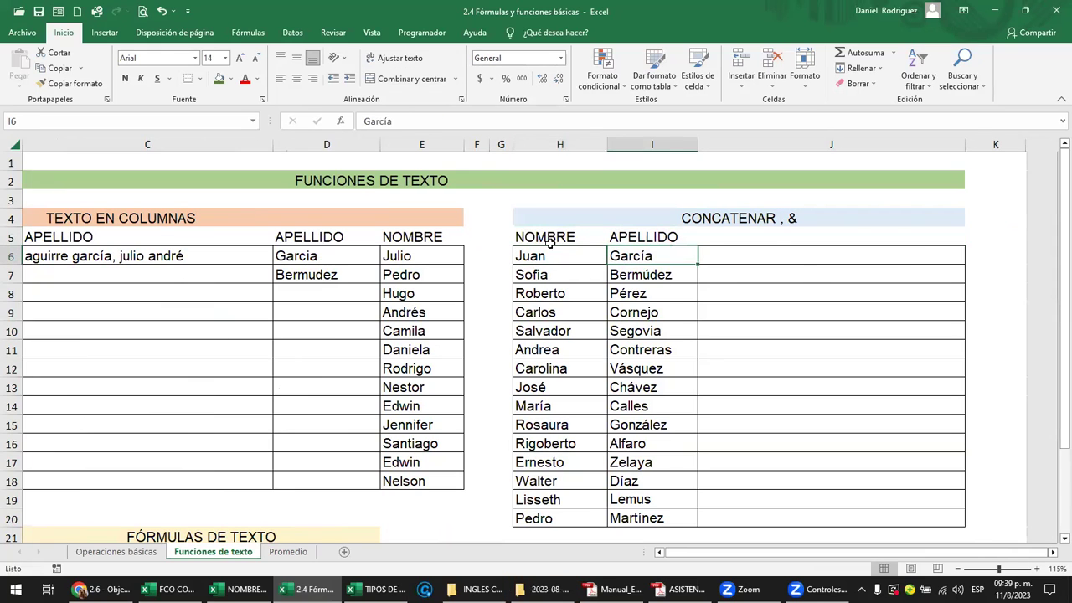
{"action": "left_click_drag", "start_coordinate": [550, 241], "coordinate": [627, 237]}
{"action": "key", "text": "ctrl+c"}
{"action": "left_click", "coordinate": [566, 260]}
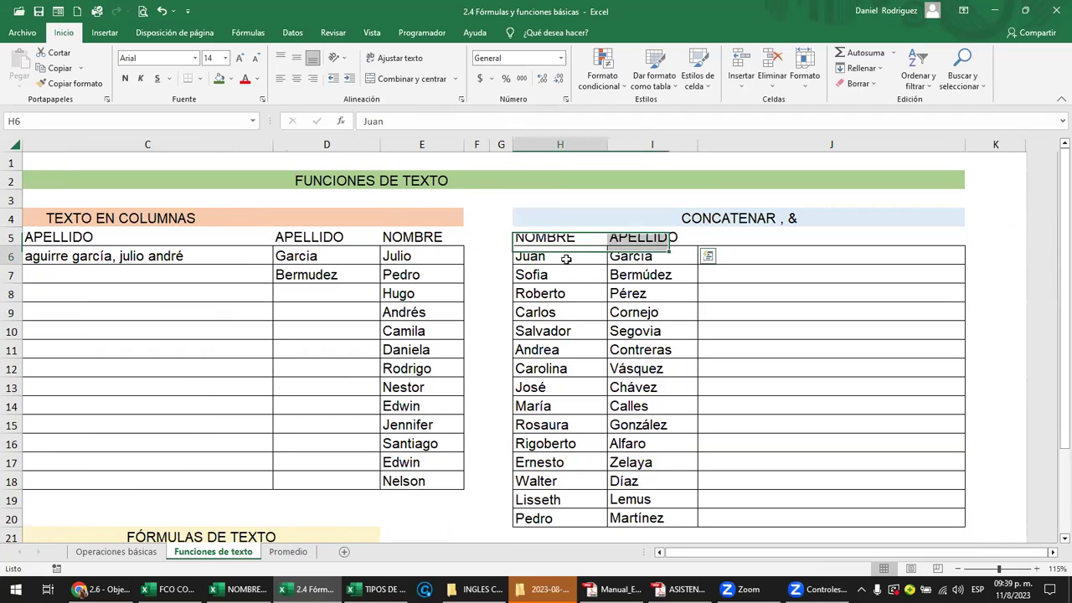
{"action": "key", "text": "Escape"}
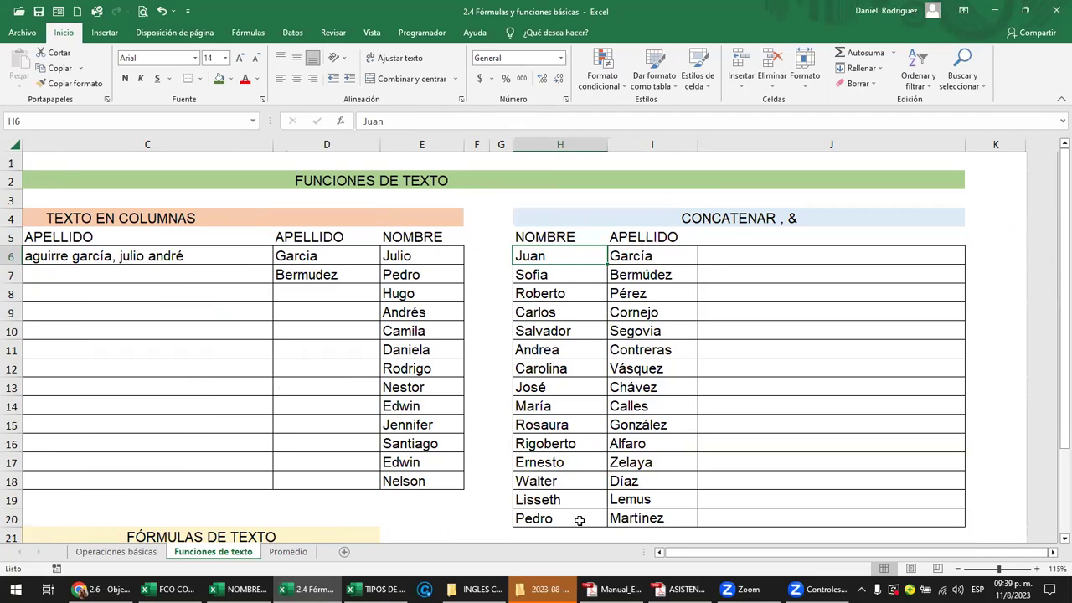
{"action": "left_click", "coordinate": [717, 262]}
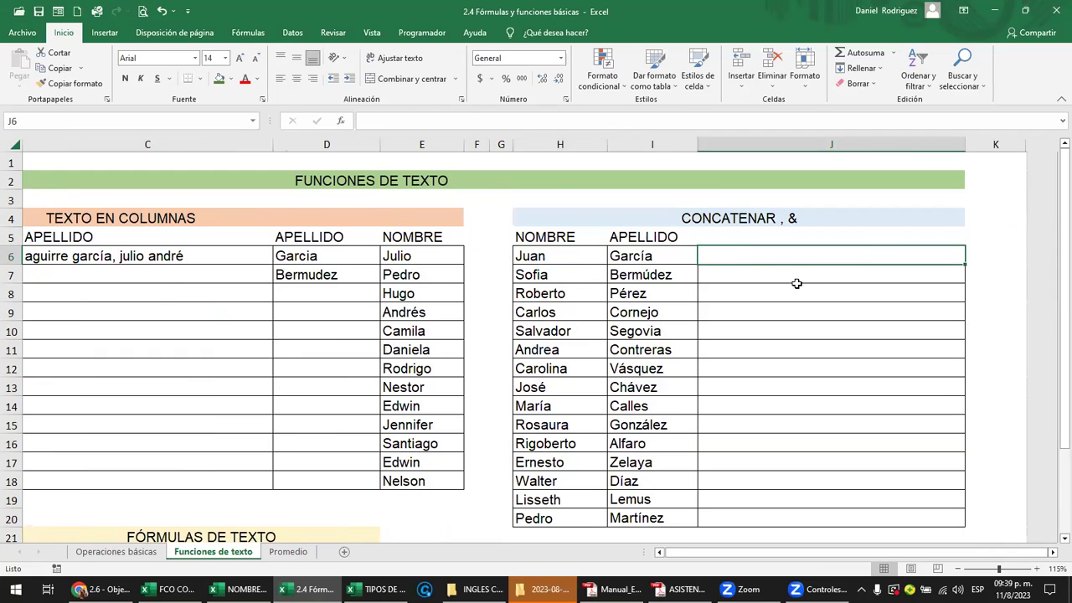
{"action": "left_click", "coordinate": [569, 256]}
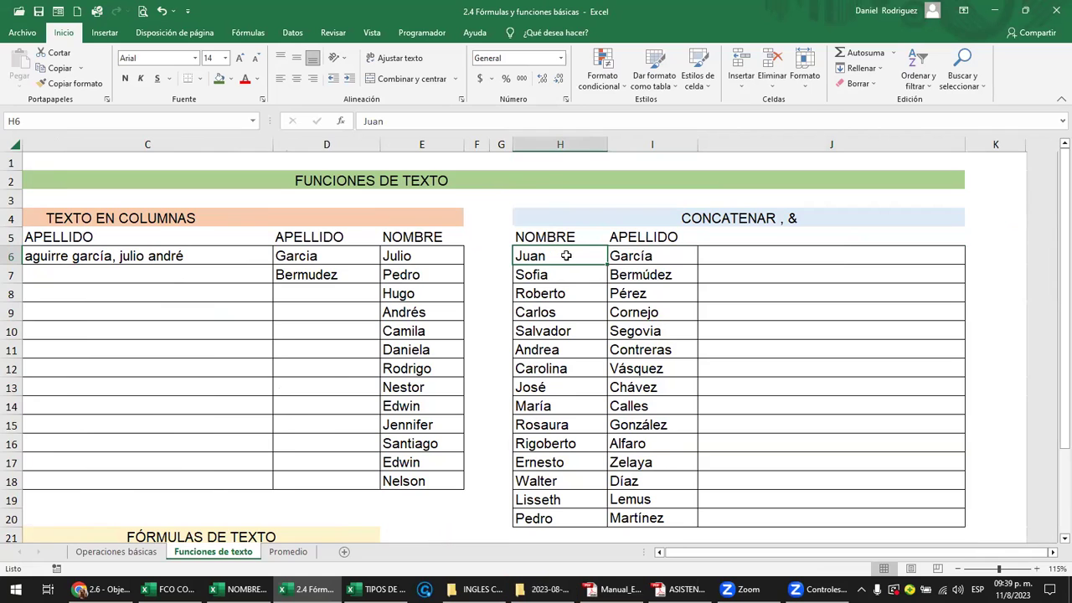
{"action": "left_click", "coordinate": [254, 275]}
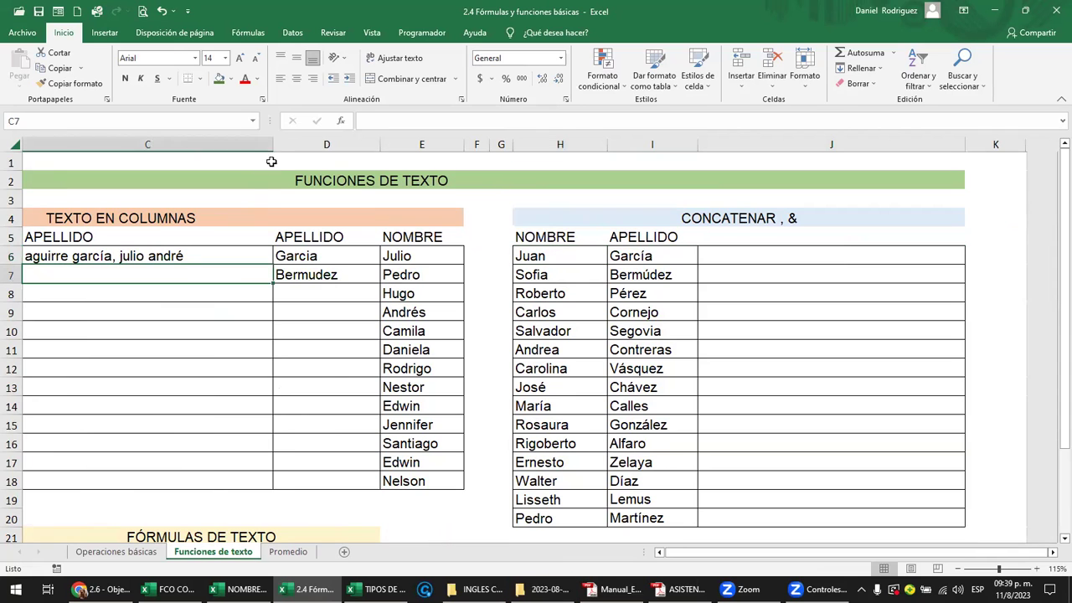
- Narrow column C and clear the split APELLIDO and NOMBRE results in C6:E18
{"action": "left_click_drag", "start_coordinate": [272, 144], "coordinate": [152, 163]}
{"action": "left_click", "coordinate": [184, 293]}
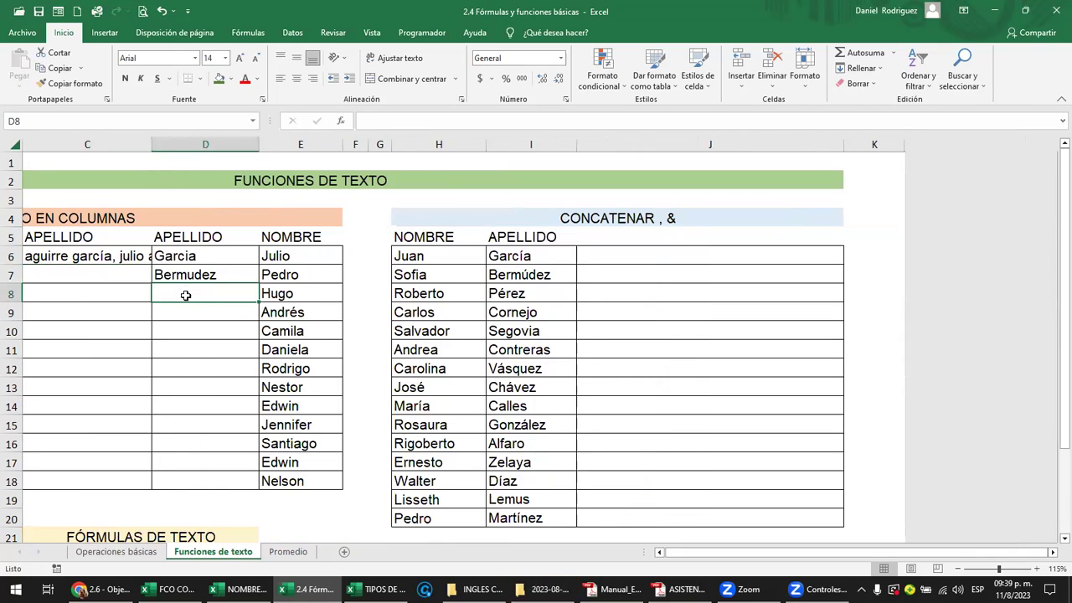
{"action": "key", "text": "Home"}
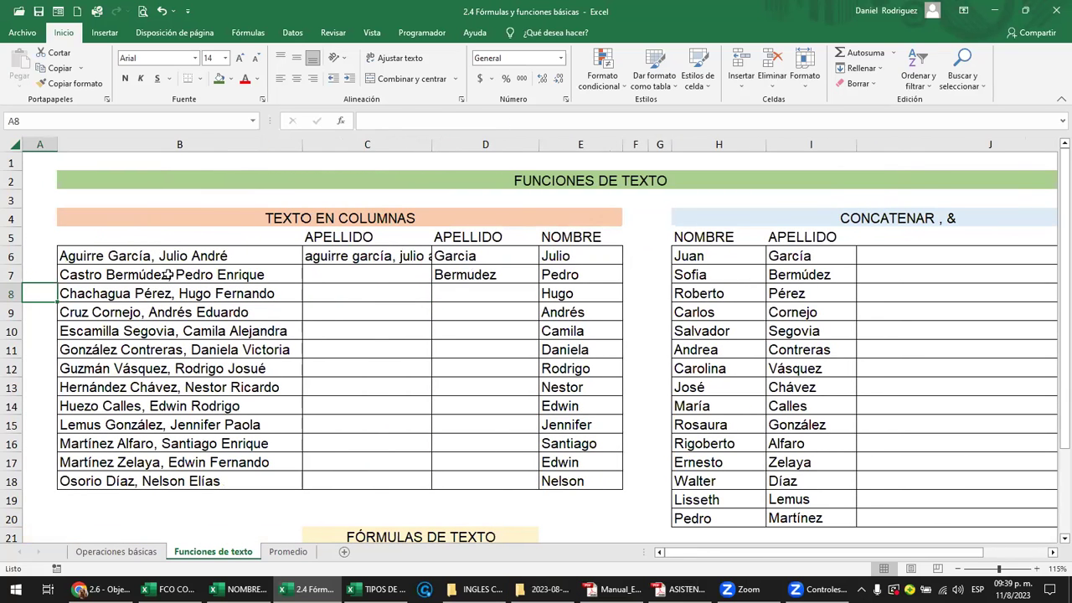
{"action": "left_click", "coordinate": [284, 259]}
{"action": "left_click_drag", "start_coordinate": [336, 258], "coordinate": [563, 478]}
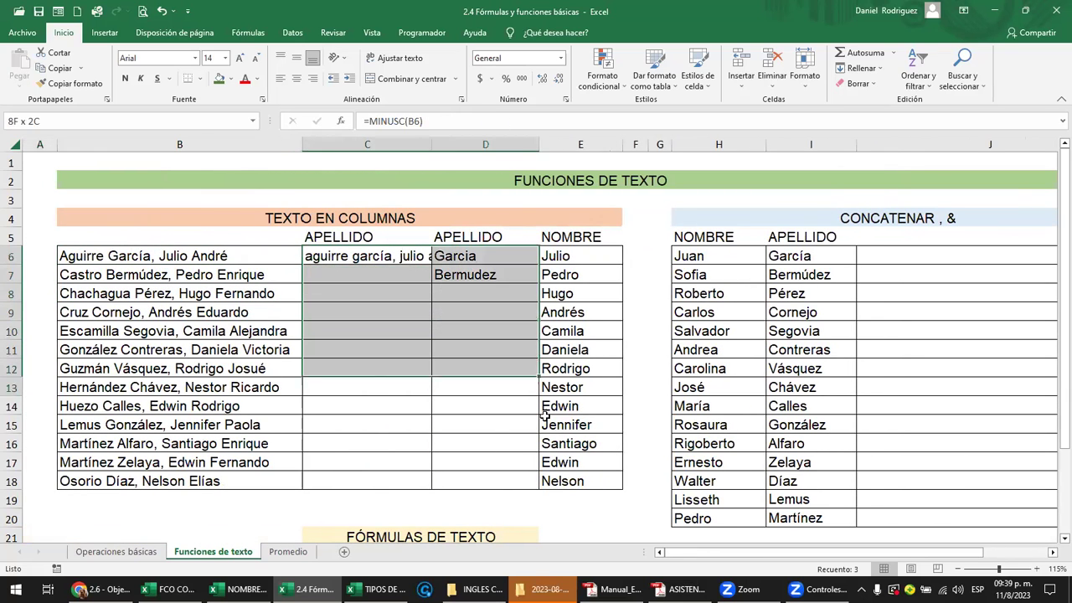
{"action": "key", "text": "Delete"}
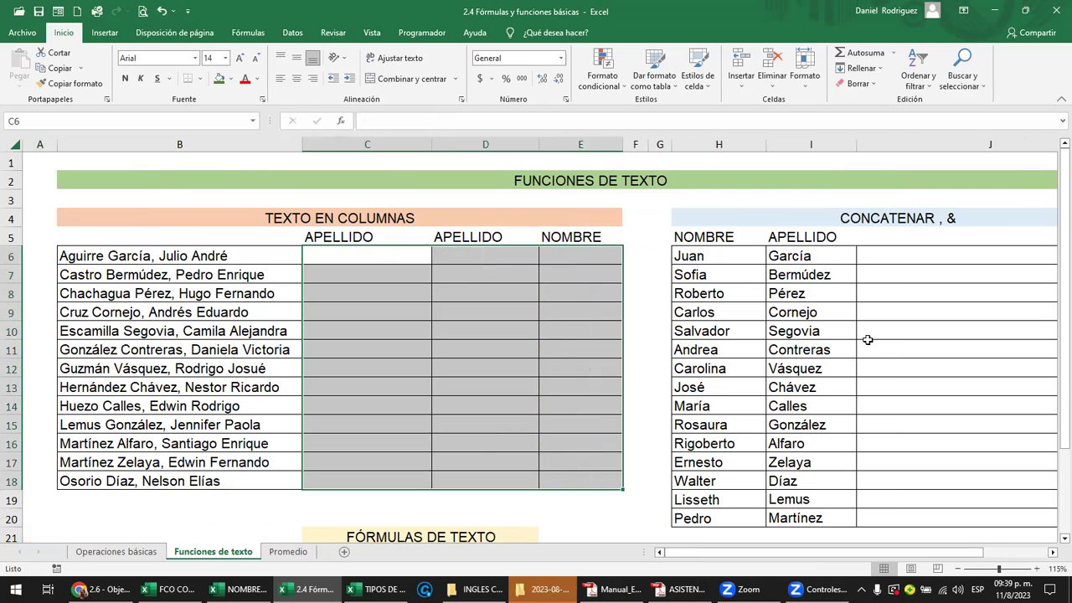
- Check the empty J6 cell and the first name in H6 and surname in I6
{"action": "left_click", "coordinate": [881, 257]}
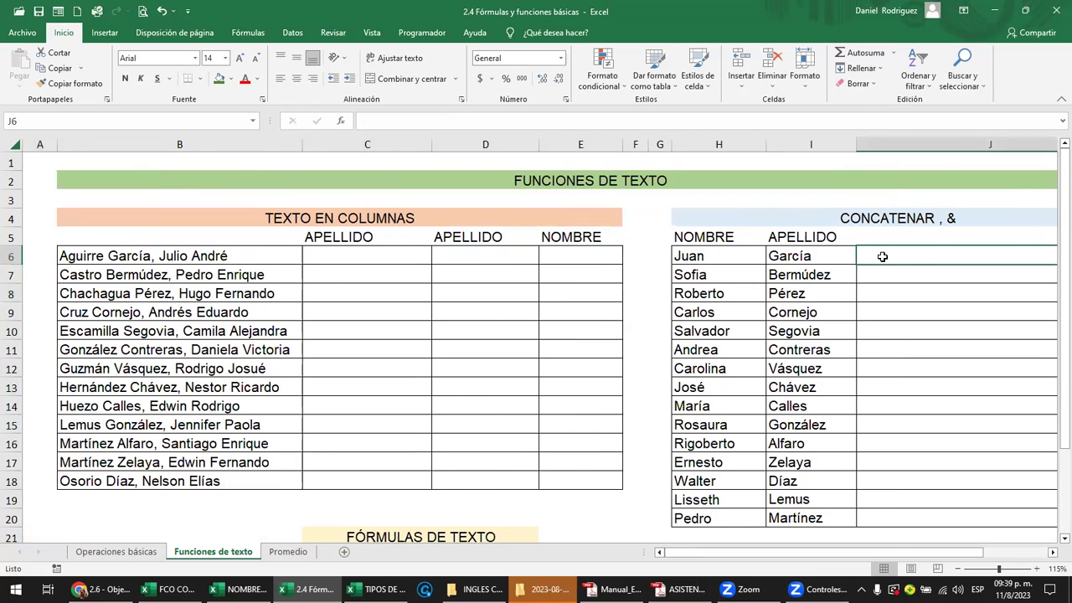
{"action": "key", "text": "Right"}
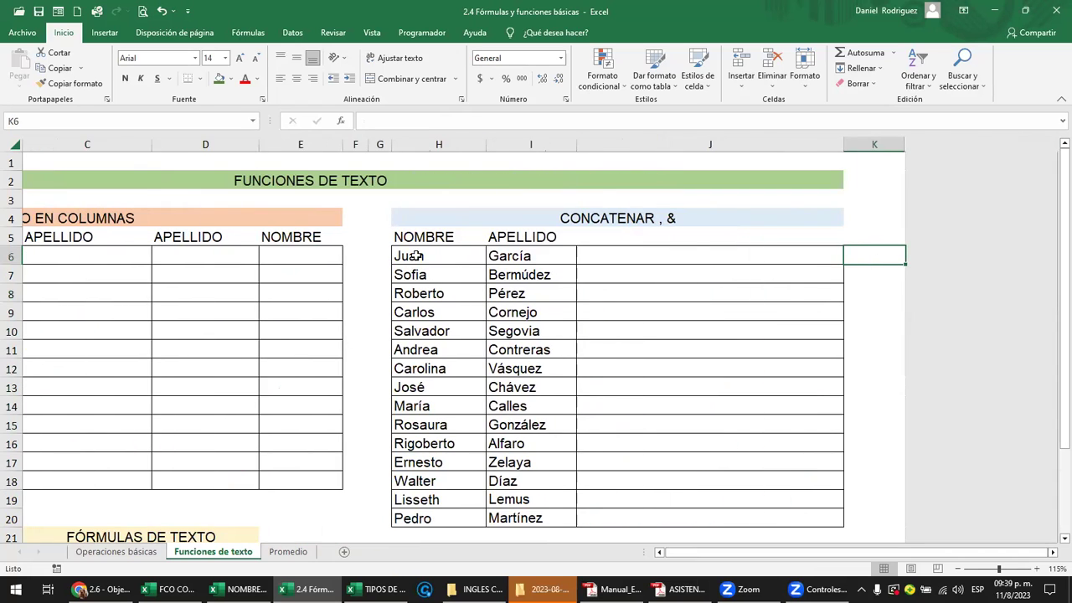
{"action": "left_click", "coordinate": [432, 256]}
{"action": "left_click", "coordinate": [540, 260]}
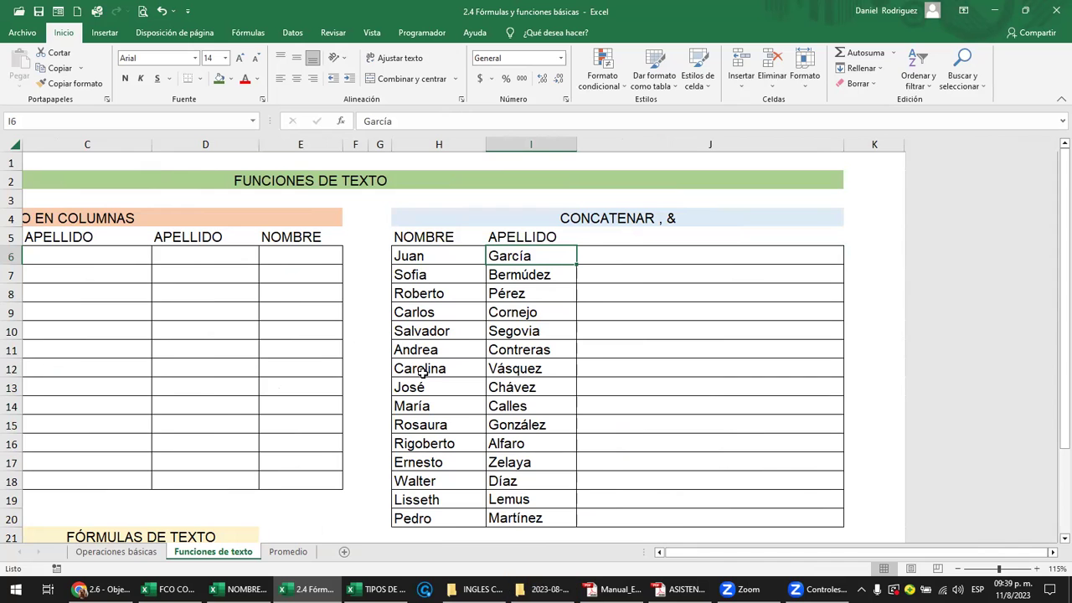
- Enter =CONCATENAR(H6;I6) in J6 to join the first name and surname
{"action": "scroll", "coordinate": [270, 461], "scroll_direction": "down", "scroll_amount": 2}
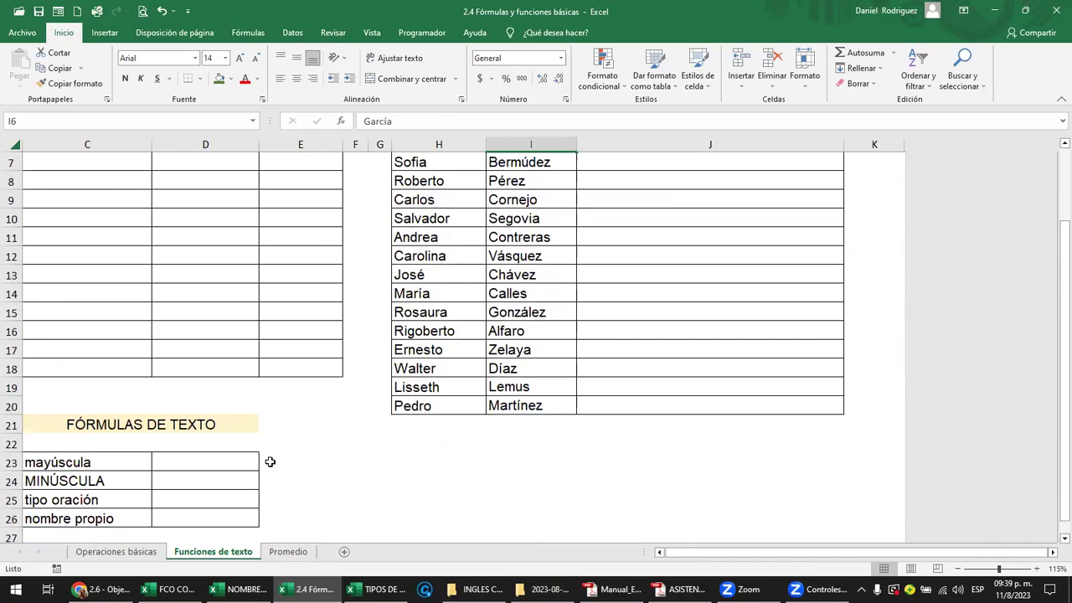
{"action": "scroll", "coordinate": [270, 461], "scroll_direction": "up", "scroll_amount": 2}
{"action": "left_click", "coordinate": [651, 259]}
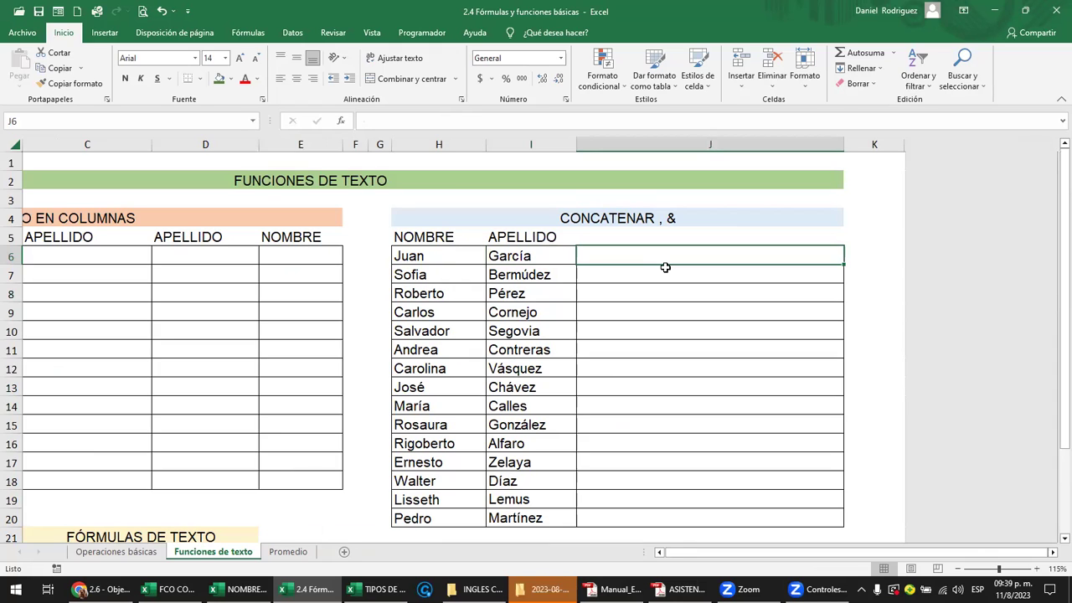
{"action": "type", "text": "="}
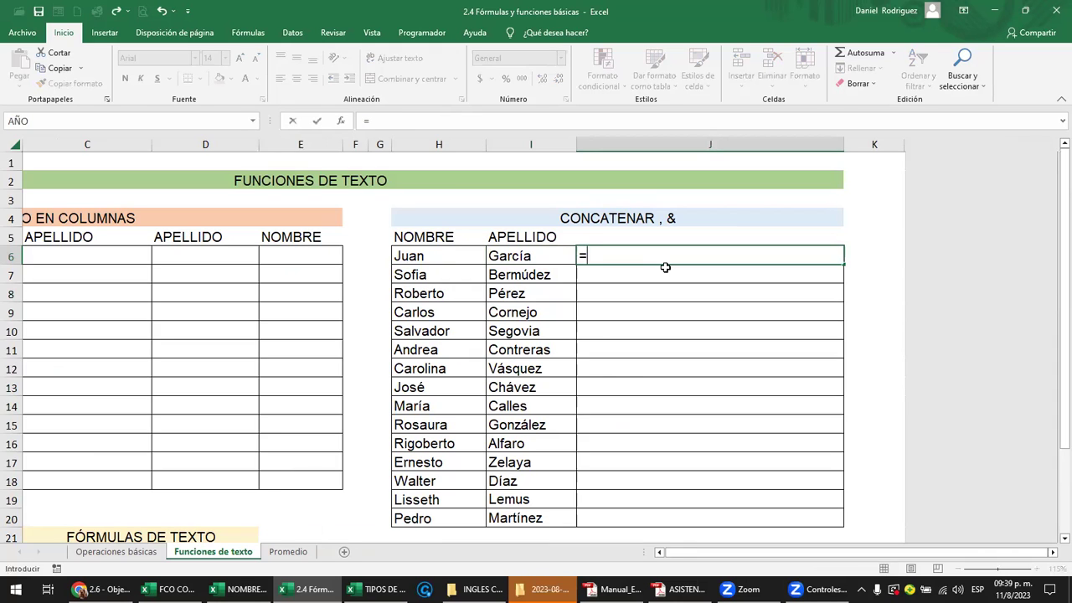
{"action": "type", "text": "CON"}
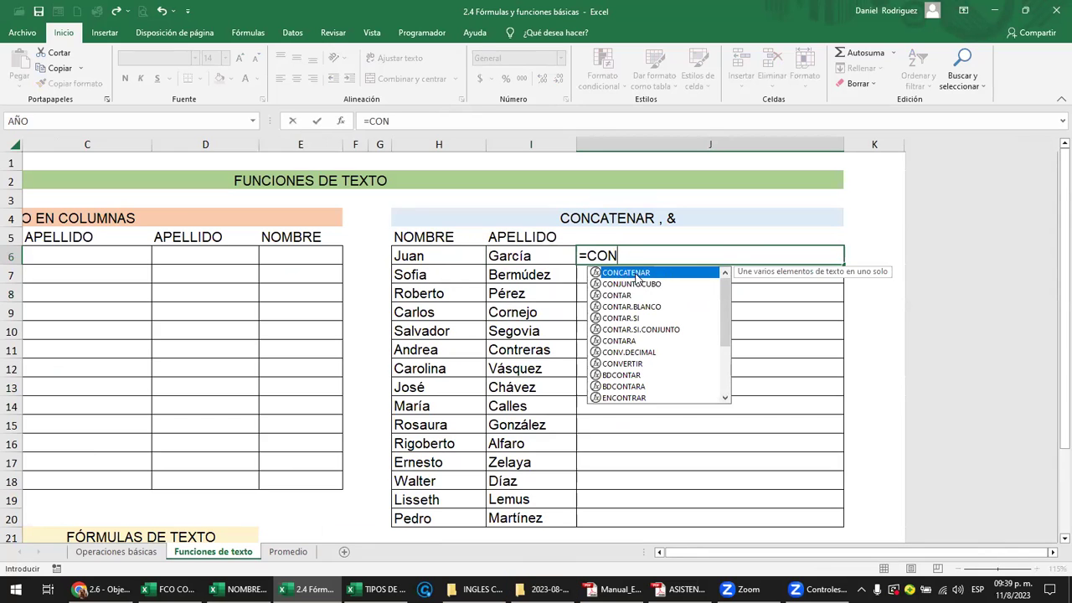
{"action": "double_click", "coordinate": [636, 279]}
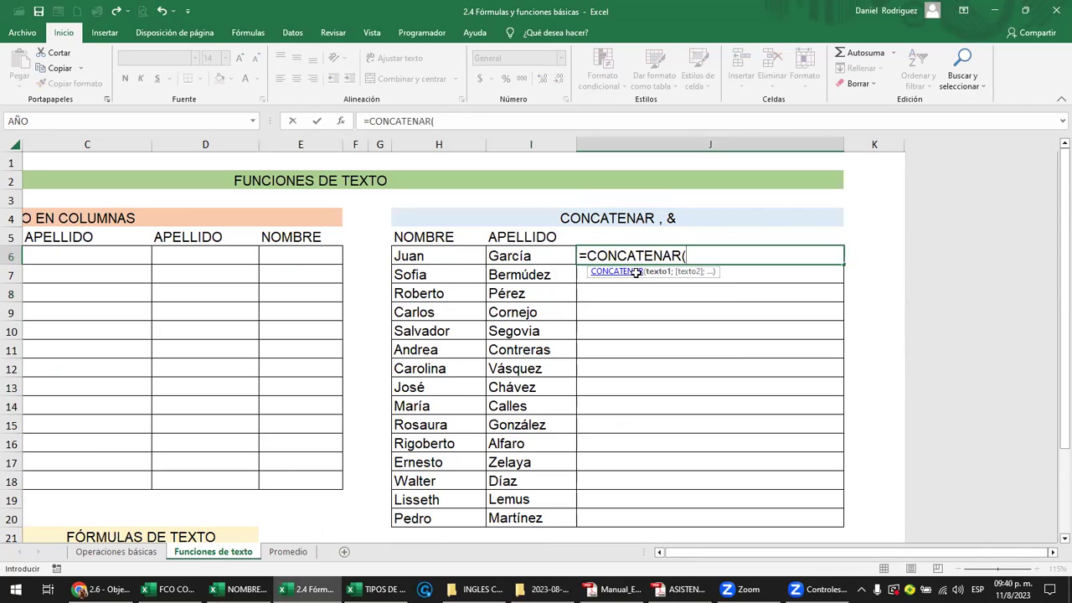
{"action": "left_click", "coordinate": [410, 257]}
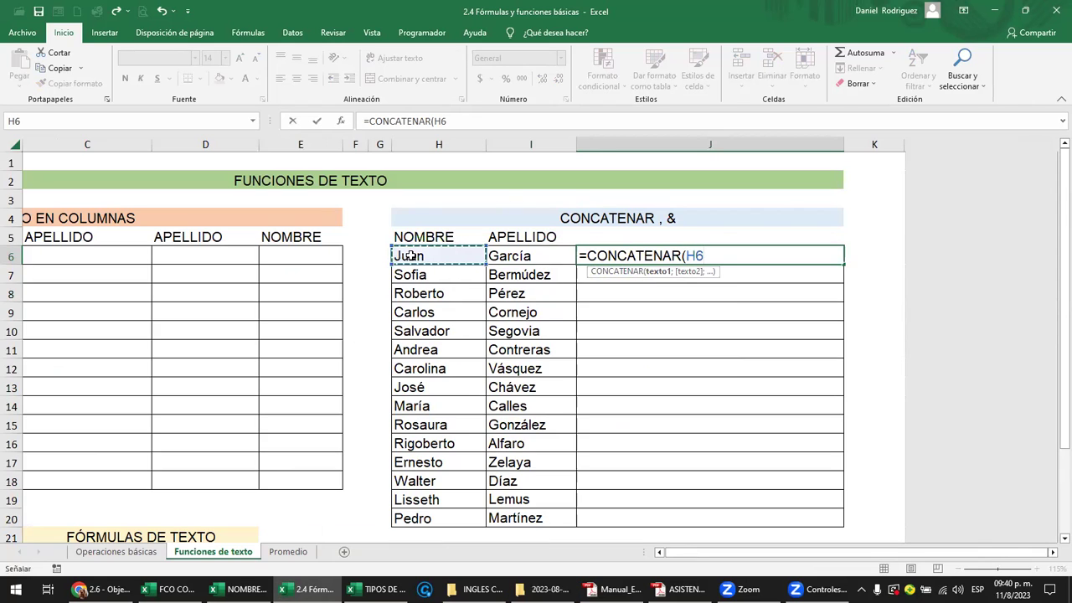
{"action": "type", "text": ";"}
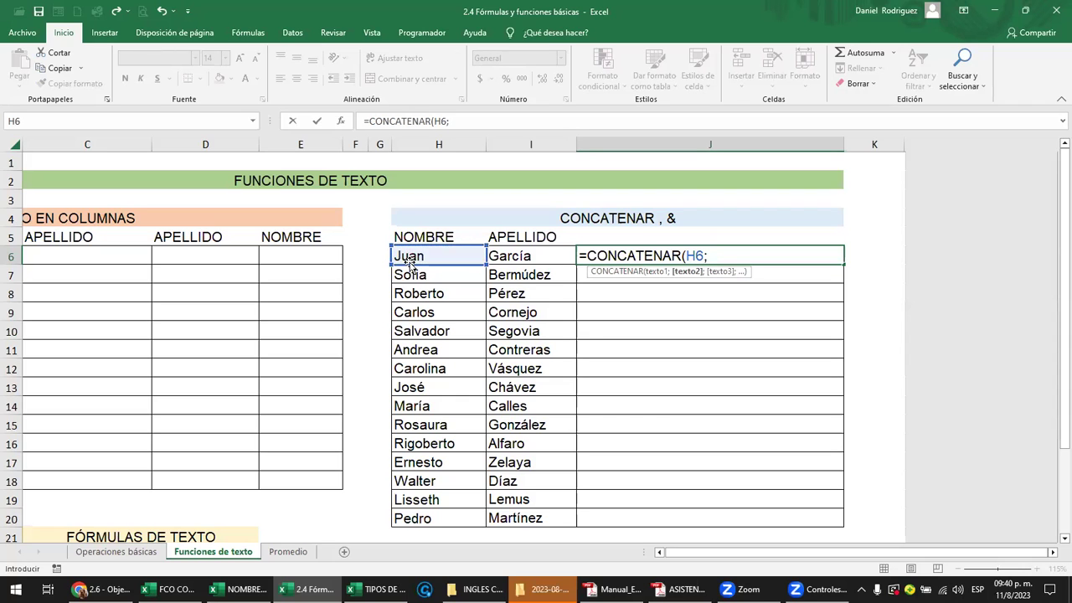
{"action": "left_click", "coordinate": [522, 255]}
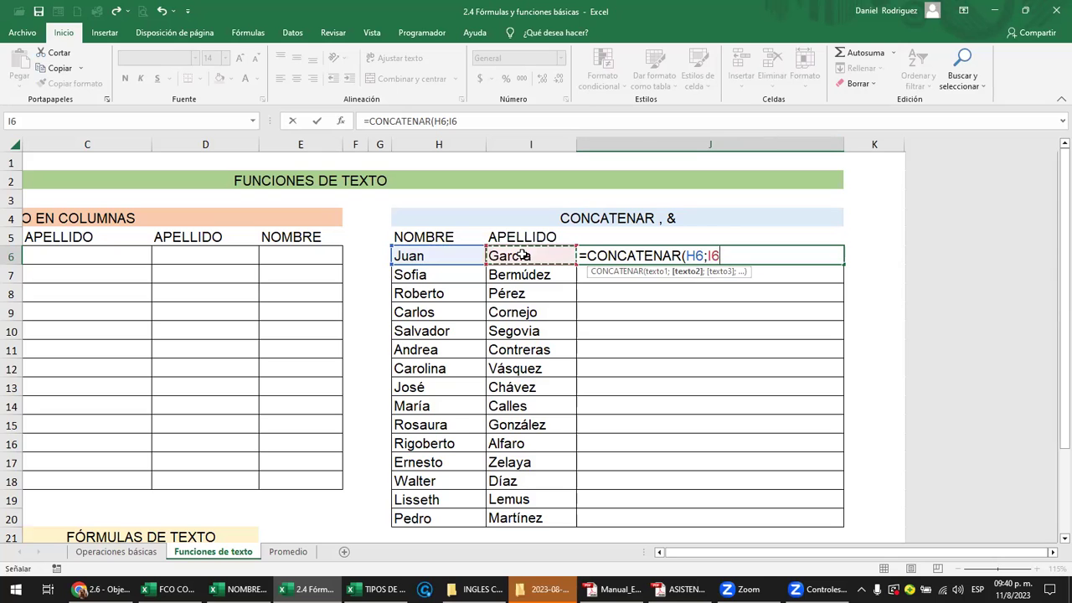
{"action": "key", "text": "Return"}
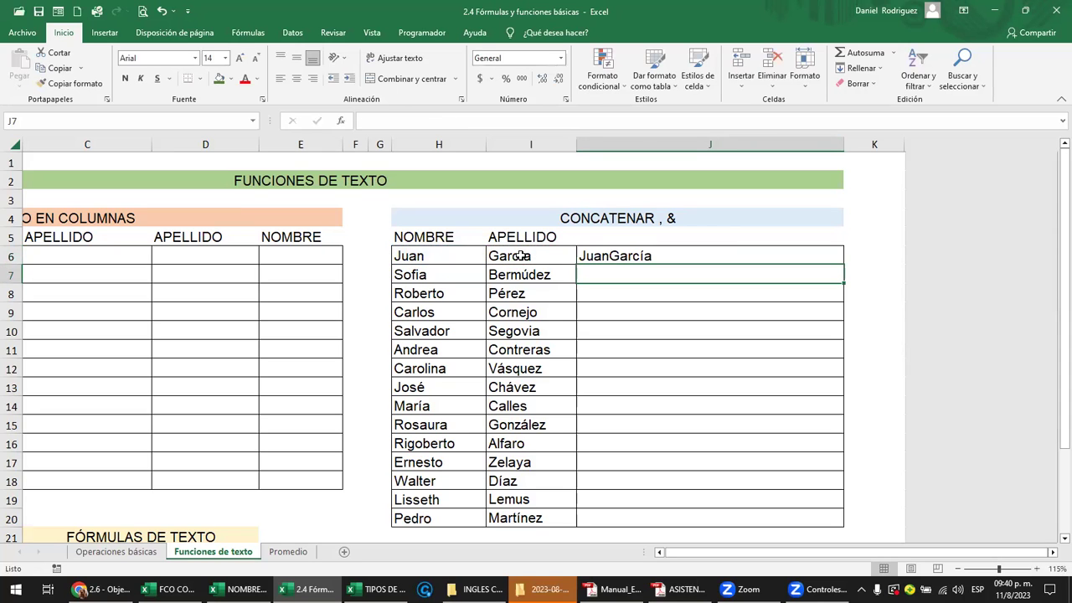
{"action": "scroll", "coordinate": [636, 352], "scroll_direction": "up", "scroll_amount": 2}
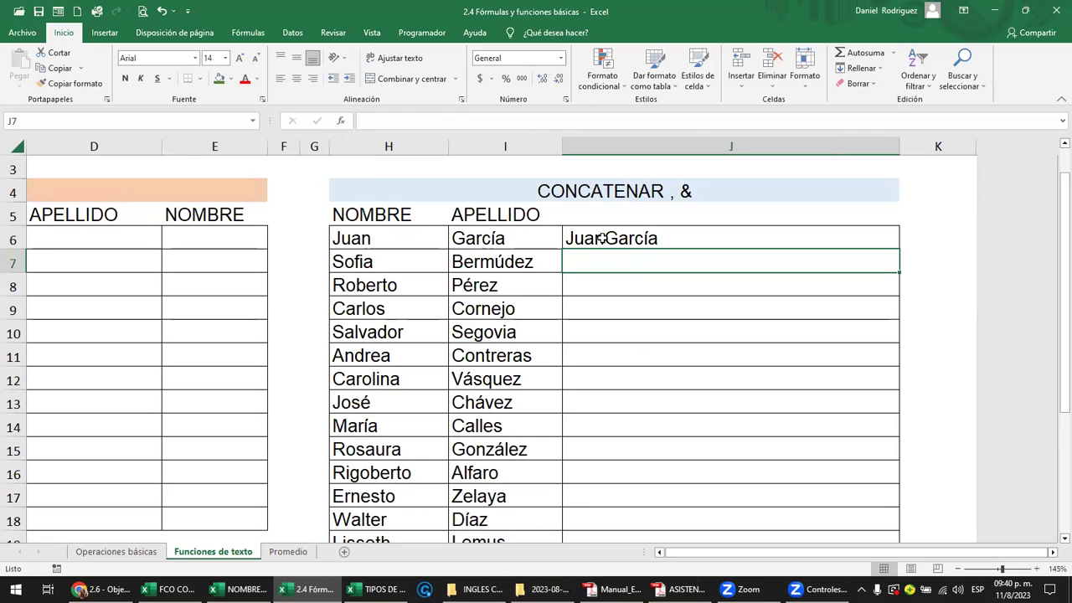
{"action": "left_click", "coordinate": [601, 239]}
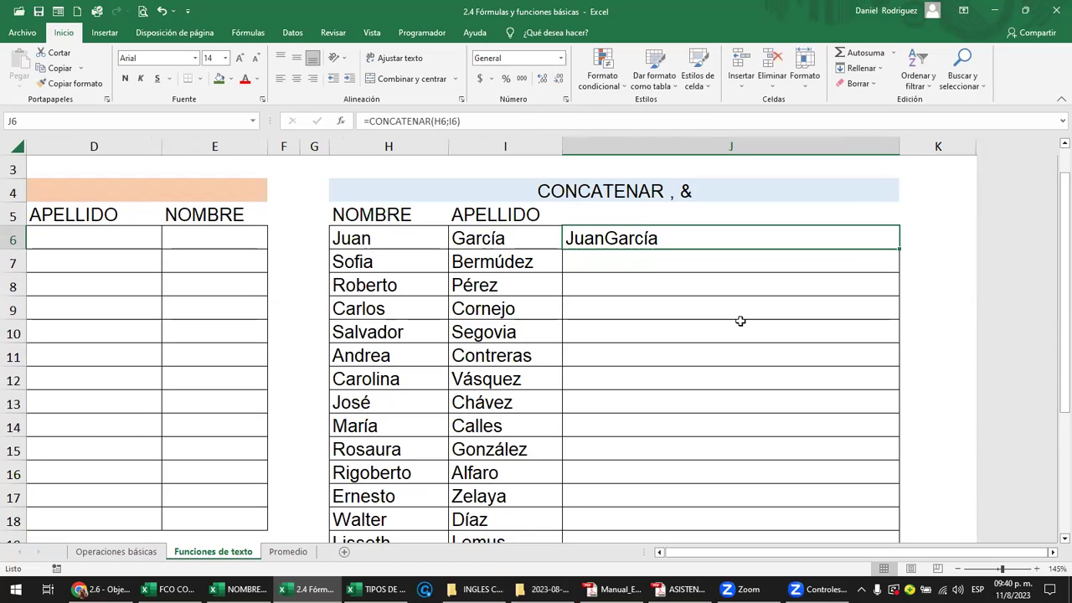
{"action": "key", "text": "F2"}
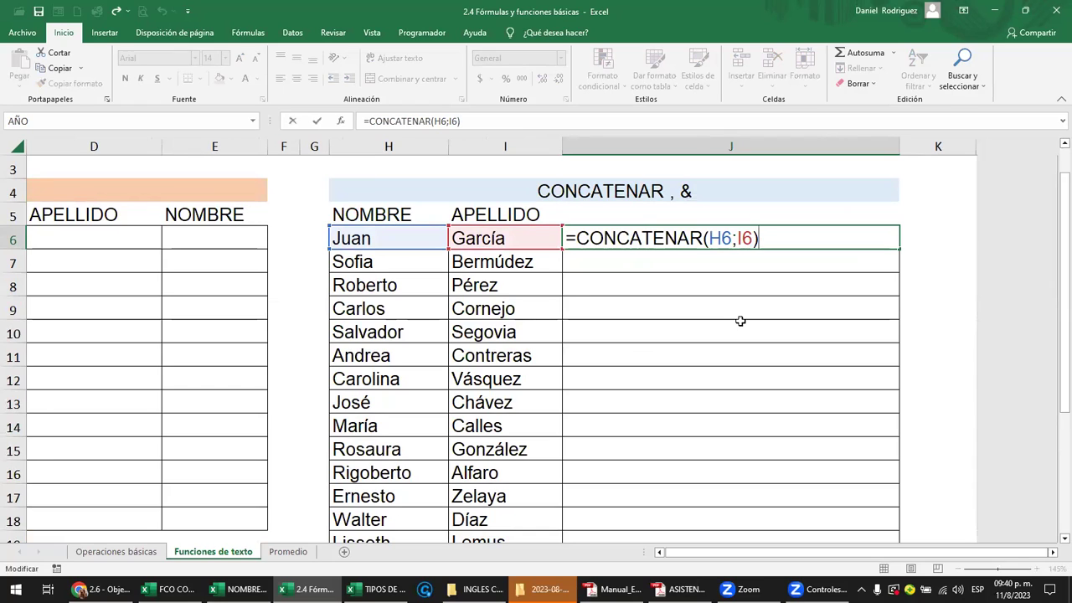
{"action": "key", "text": "Left"}
{"action": "key", "text": "Left"}
{"action": "key", "text": "Left"}
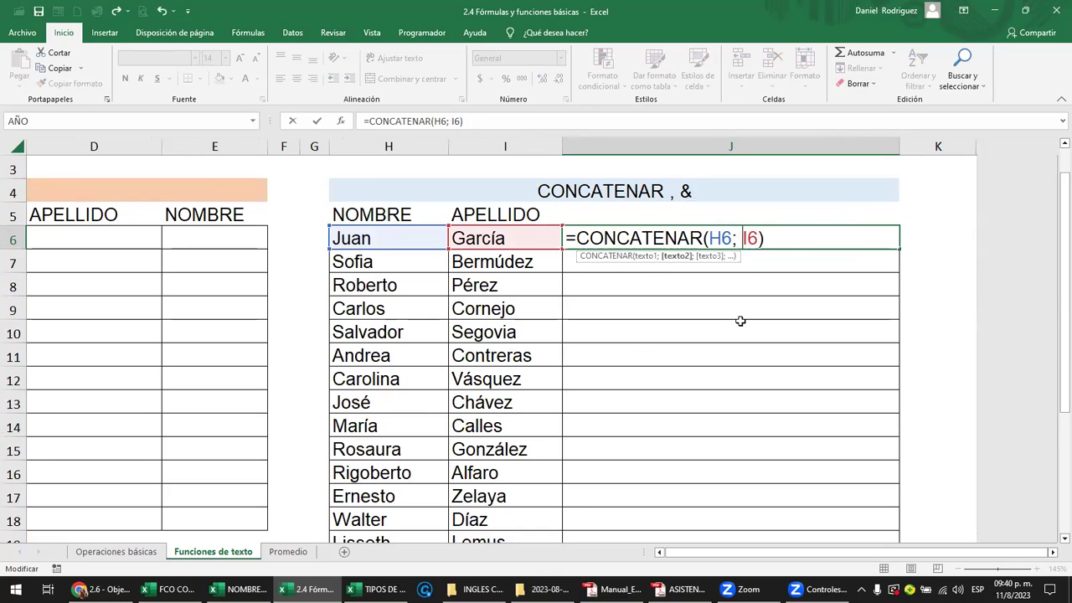
{"action": "key", "text": "Left"}
{"action": "key", "text": "Left"}
{"action": "key", "text": "Left"}
{"action": "key", "text": "Left"}
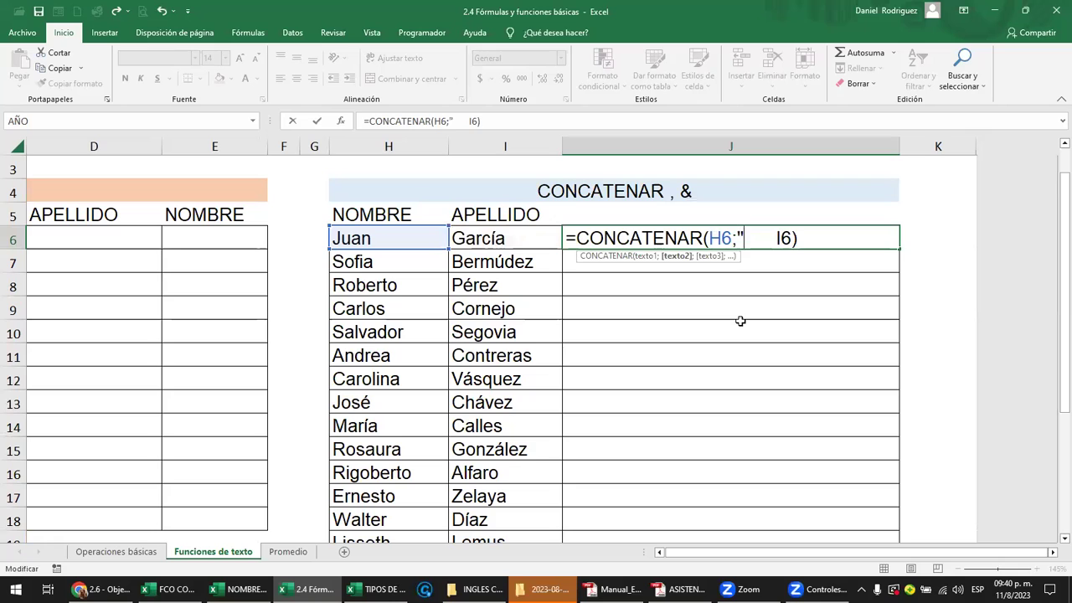
{"action": "type", "text": "\""}
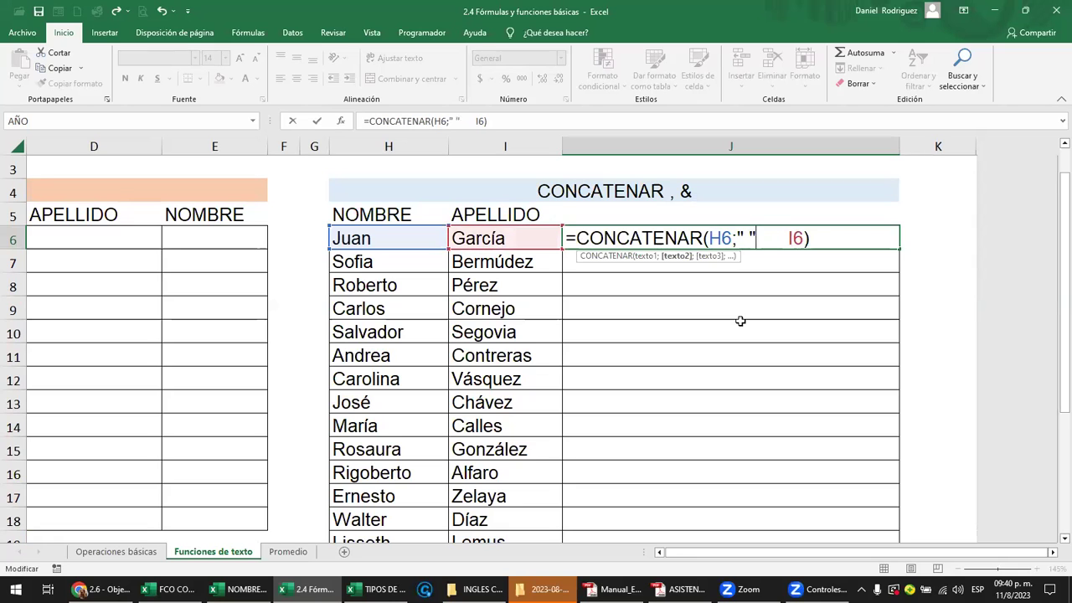
{"action": "key", "text": "BackSpace"}
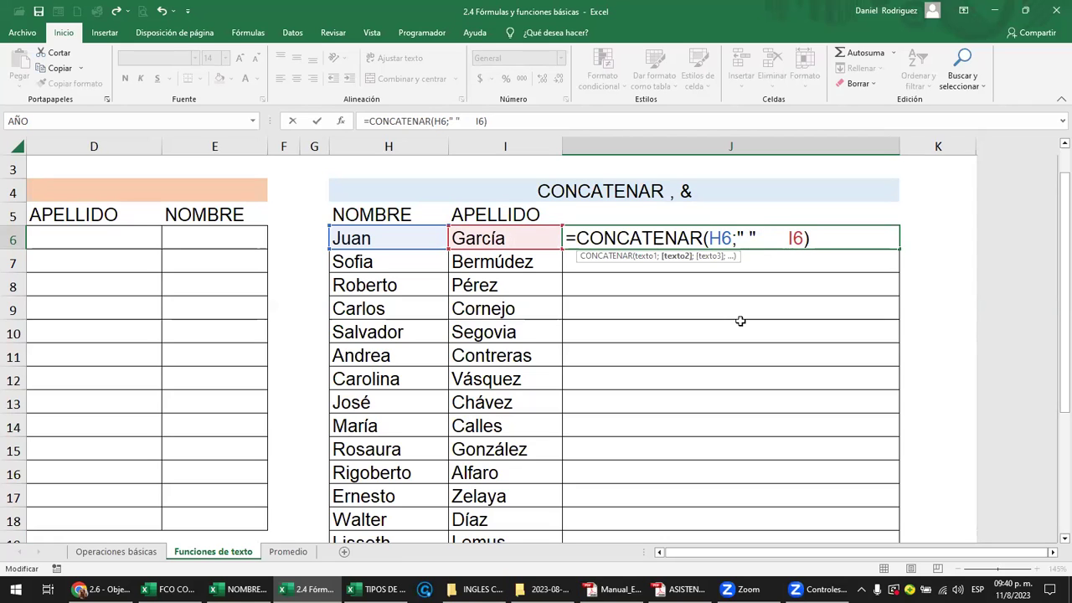
{"action": "type", "text": ";"}
{"action": "key", "text": "Delete"}
{"action": "key", "text": "Delete"}
{"action": "key", "text": "Delete"}
{"action": "key", "text": "Left"}
{"action": "key", "text": "Left"}
{"action": "key", "text": "Left"}
{"action": "key", "text": "Left"}
{"action": "key", "text": "Left"}
{"action": "key", "text": "Left"}
{"action": "key", "text": "Right"}
{"action": "key", "text": "Right"}
{"action": "key", "text": "Right"}
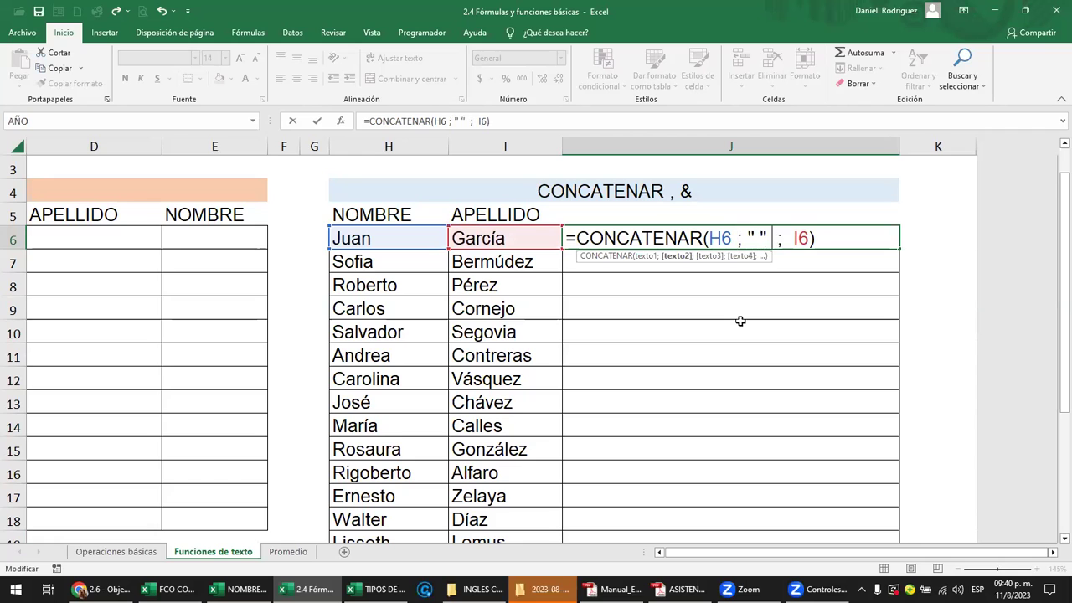
{"action": "key", "text": "Return"}
{"action": "left_click", "coordinate": [630, 240]}
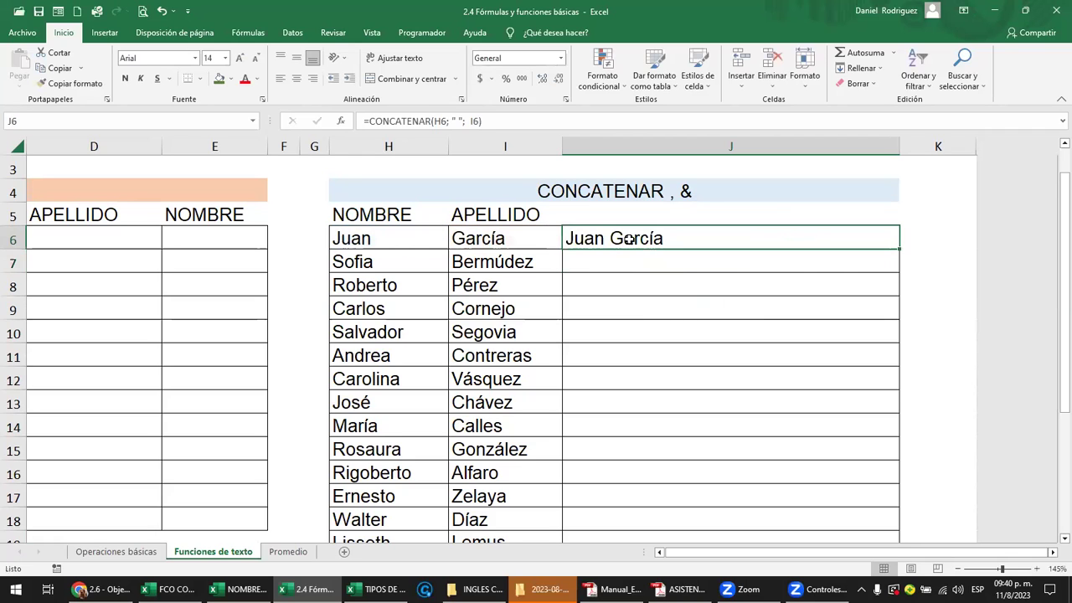
{"action": "key", "text": "F2"}
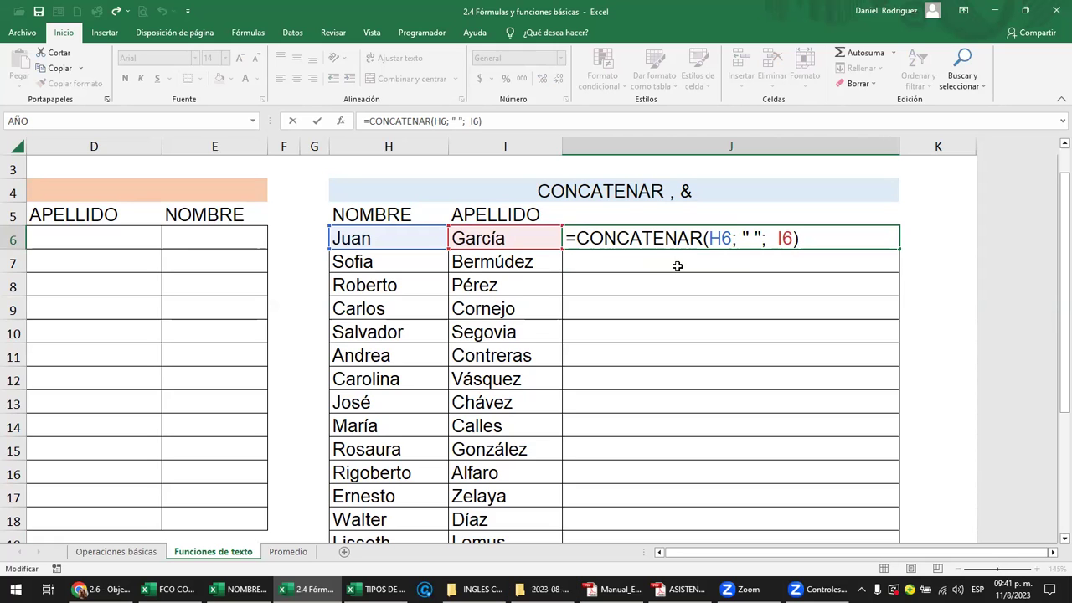
{"action": "key", "text": "ctrl+Return"}
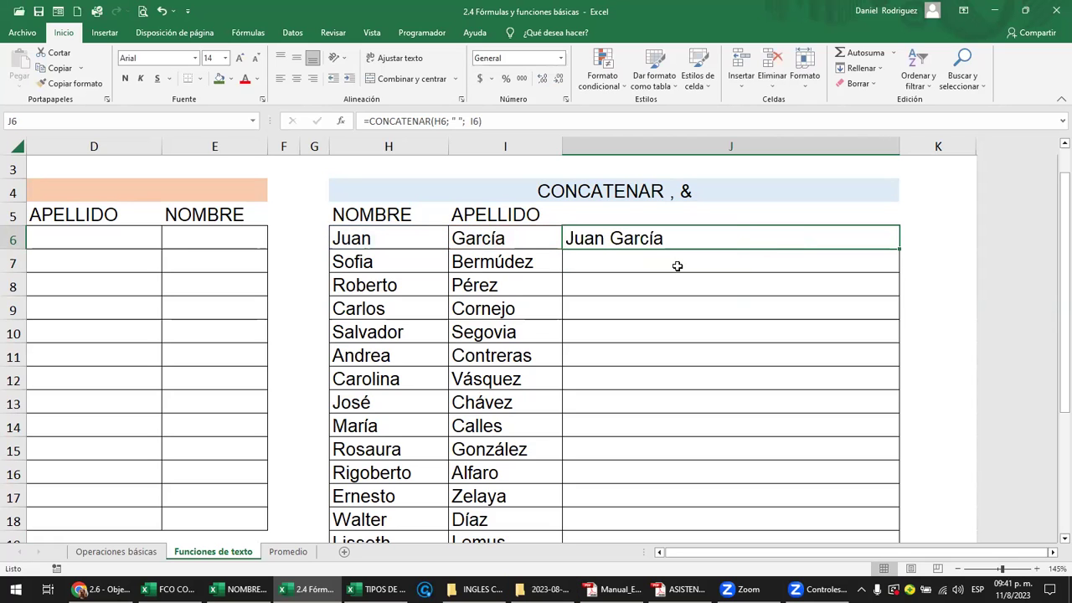
{"action": "key", "text": "F2"}
{"action": "key", "text": "Left"}
{"action": "key", "text": "Left"}
{"action": "key", "text": "Left"}
{"action": "key", "text": "Left"}
{"action": "key", "text": "Left"}
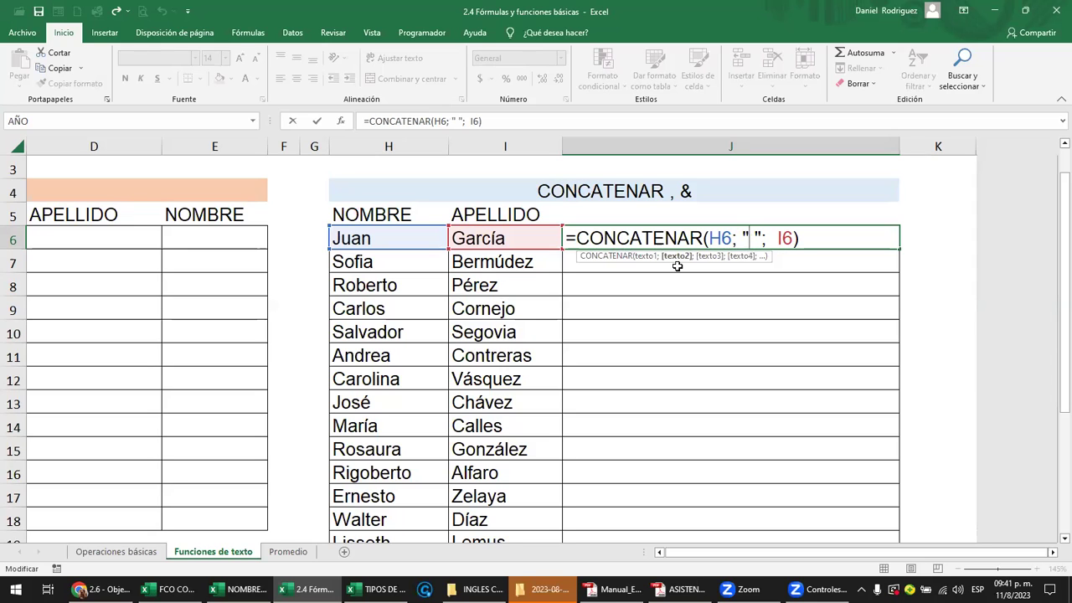
{"action": "key", "text": "BackSpace"}
{"action": "type", "text": "*"}
{"action": "key", "text": "BackSpace"}
{"action": "type", "text": "-"}
{"action": "key", "text": "Delete"}
{"action": "key", "text": "Return"}
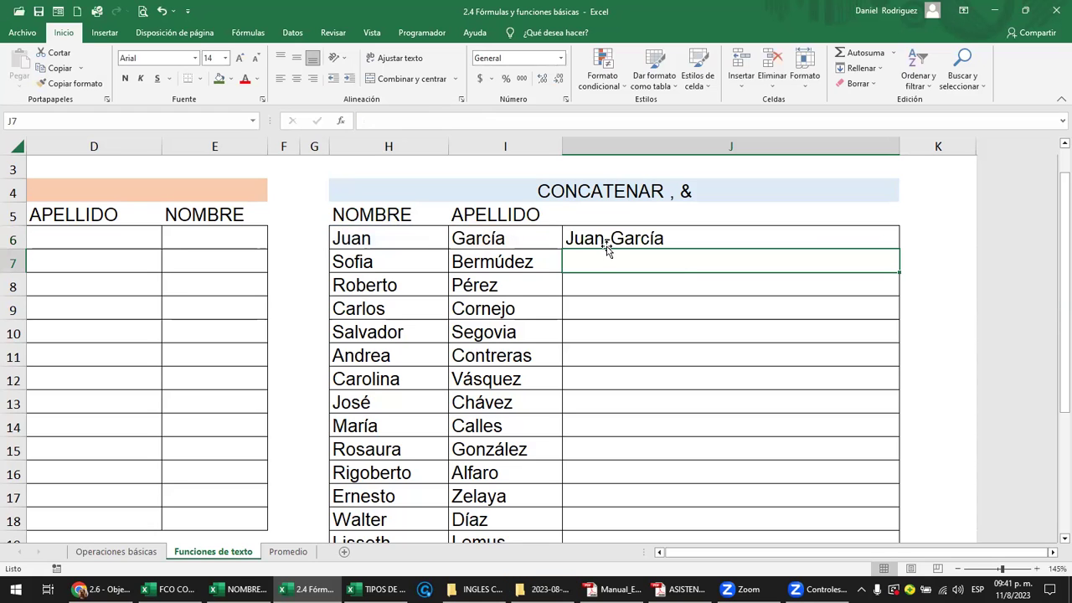
{"action": "left_click", "coordinate": [603, 240]}
{"action": "double_click", "coordinate": [603, 240]}
{"action": "left_click", "coordinate": [749, 240]}
{"action": "type", "text": "*"}
{"action": "key", "text": "Delete"}
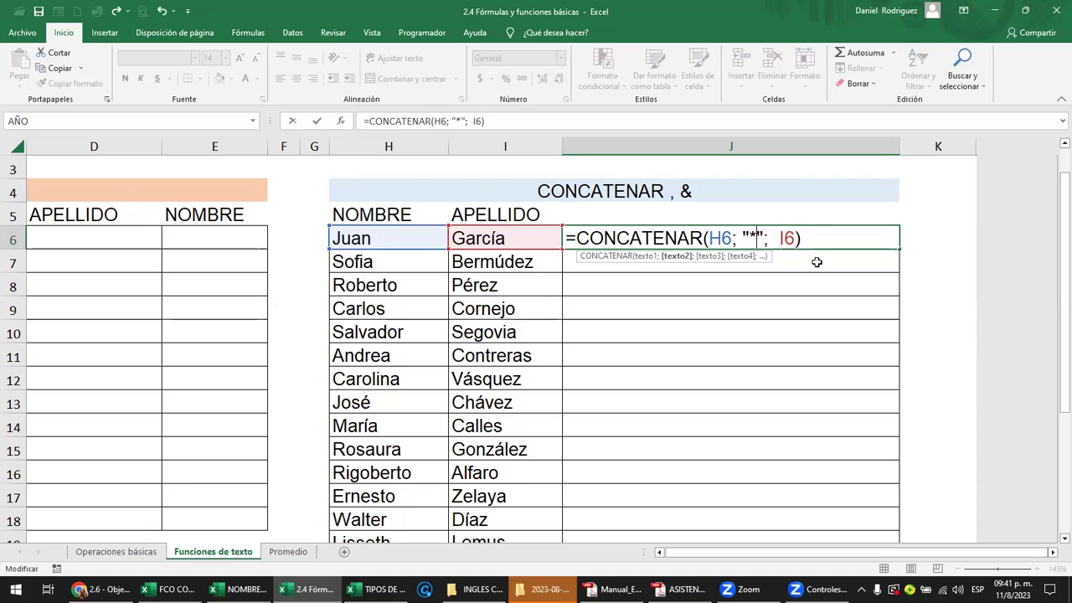
{"action": "key", "text": "Return"}
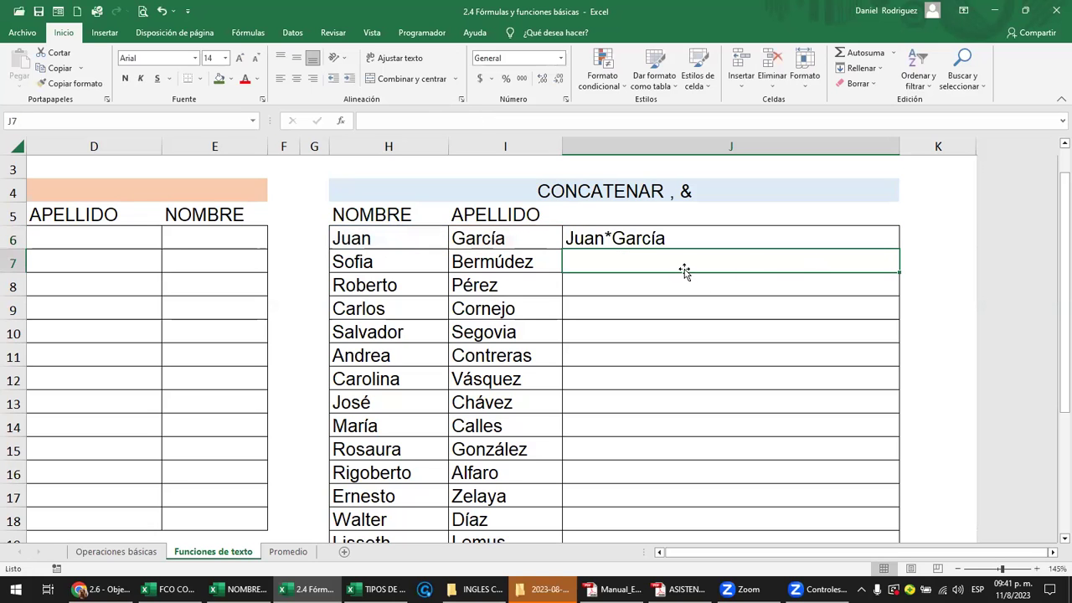
{"action": "left_click", "coordinate": [642, 239]}
{"action": "double_click", "coordinate": [641, 239]}
{"action": "left_click", "coordinate": [749, 240]}
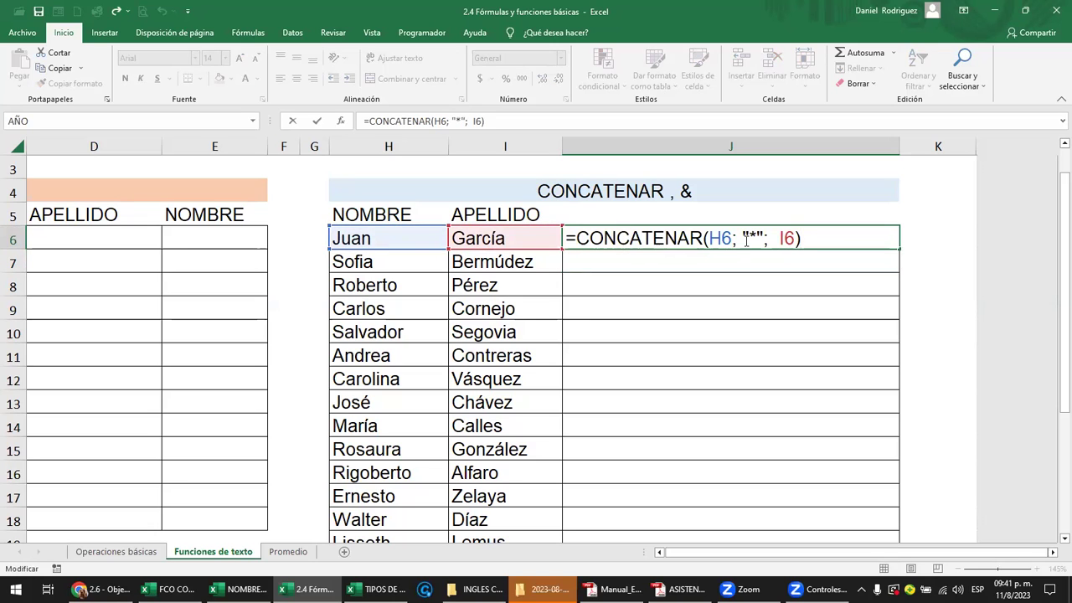
{"action": "key", "text": "BackSpace"}
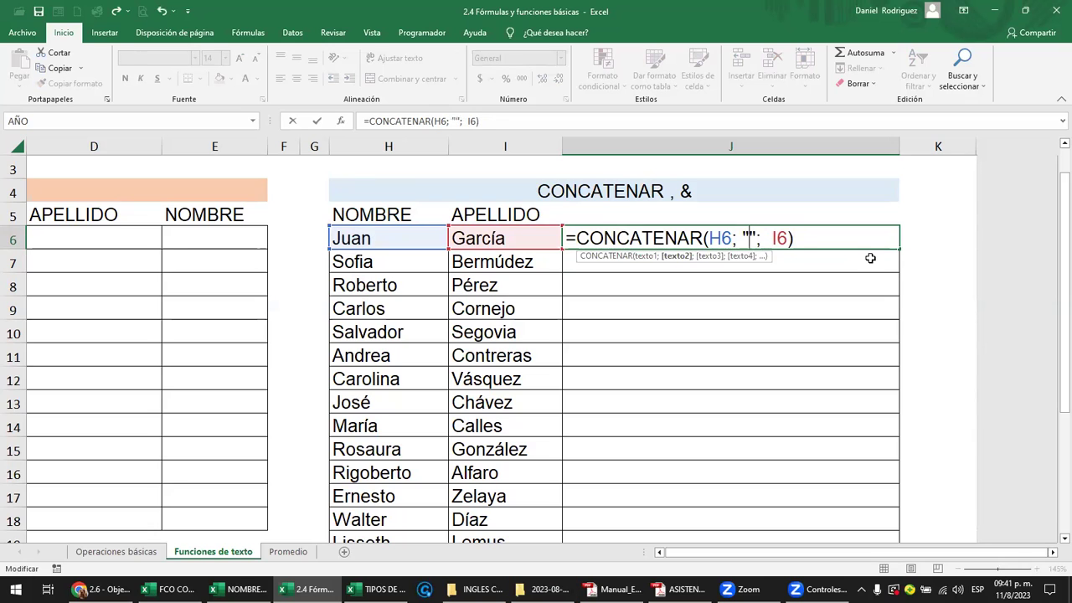
{"action": "key", "text": "Return"}
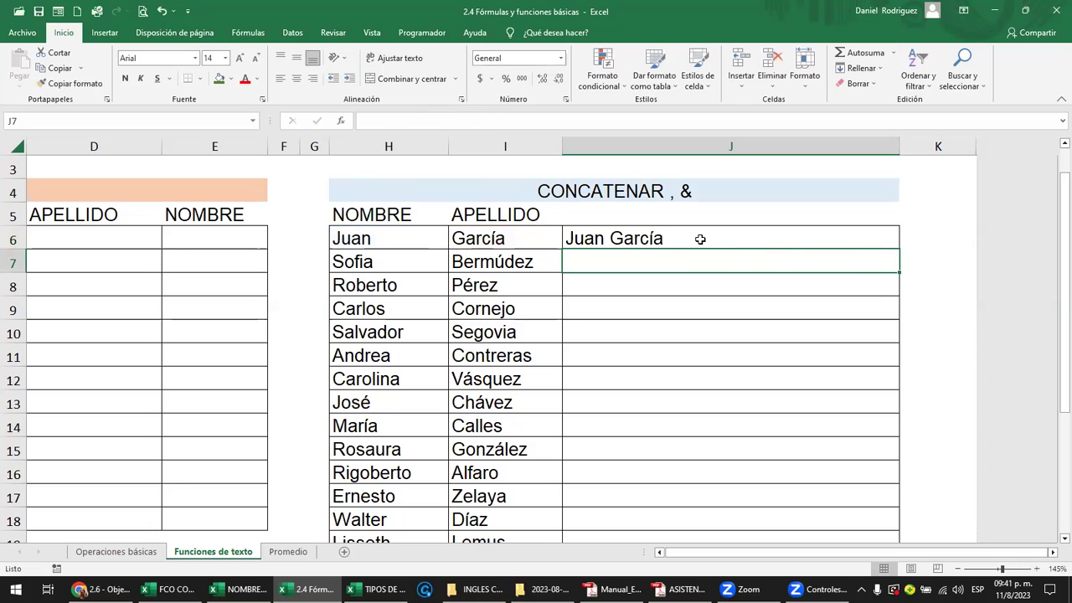
{"action": "left_click", "coordinate": [701, 240]}
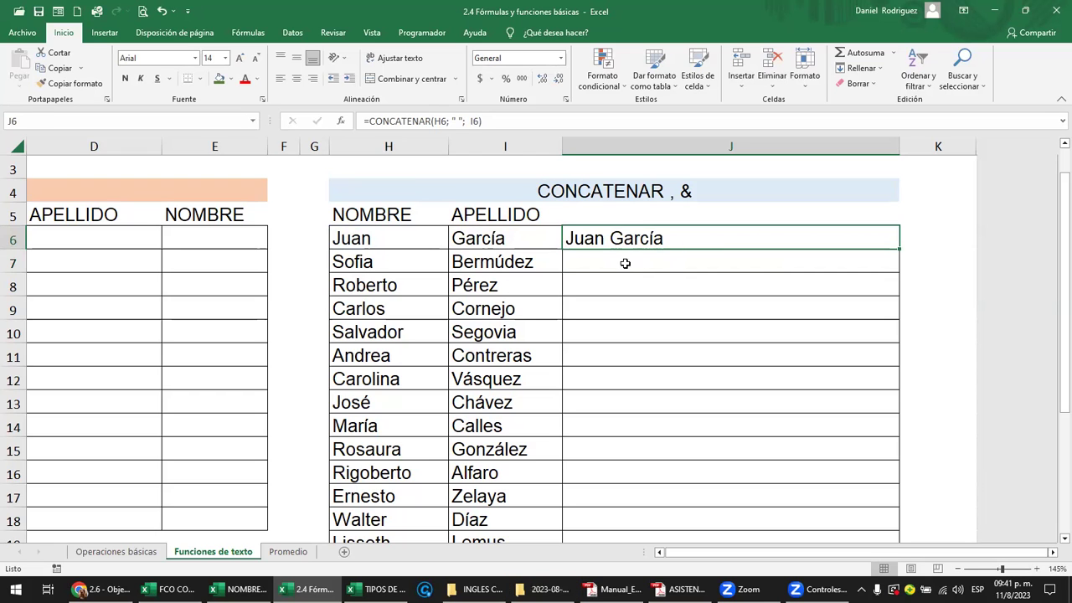
- Fill J6's CONCATENAR formula down to J20 and review the copied formulas
{"action": "left_click_drag", "start_coordinate": [622, 265], "coordinate": [682, 506]}
{"action": "scroll", "coordinate": [782, 302], "scroll_direction": "up", "scroll_amount": 1}
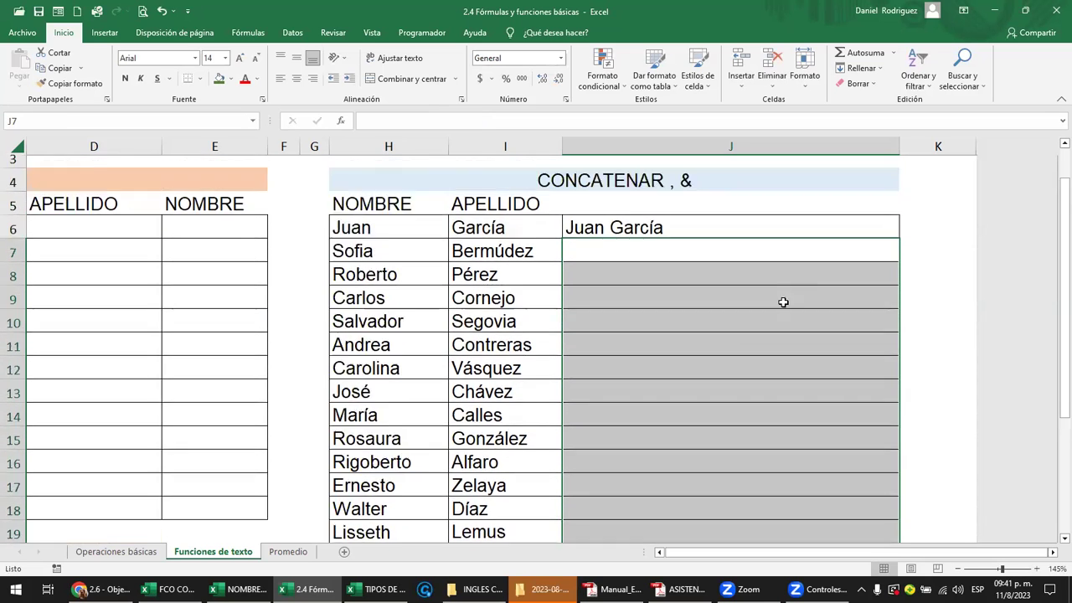
{"action": "left_click", "coordinate": [824, 264]}
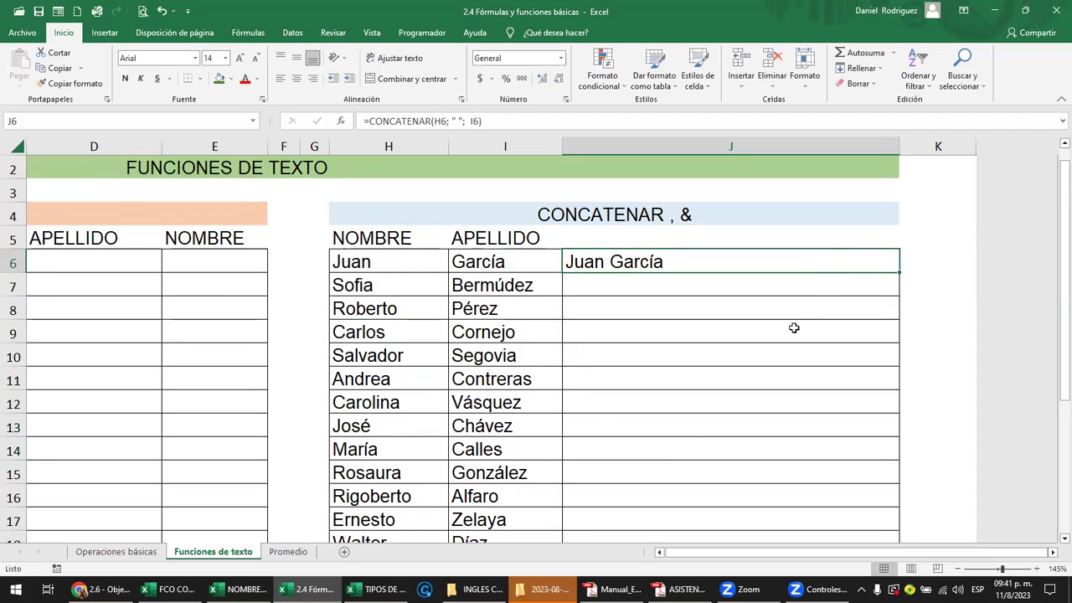
{"action": "scroll", "coordinate": [863, 300], "scroll_direction": "down", "scroll_amount": 1}
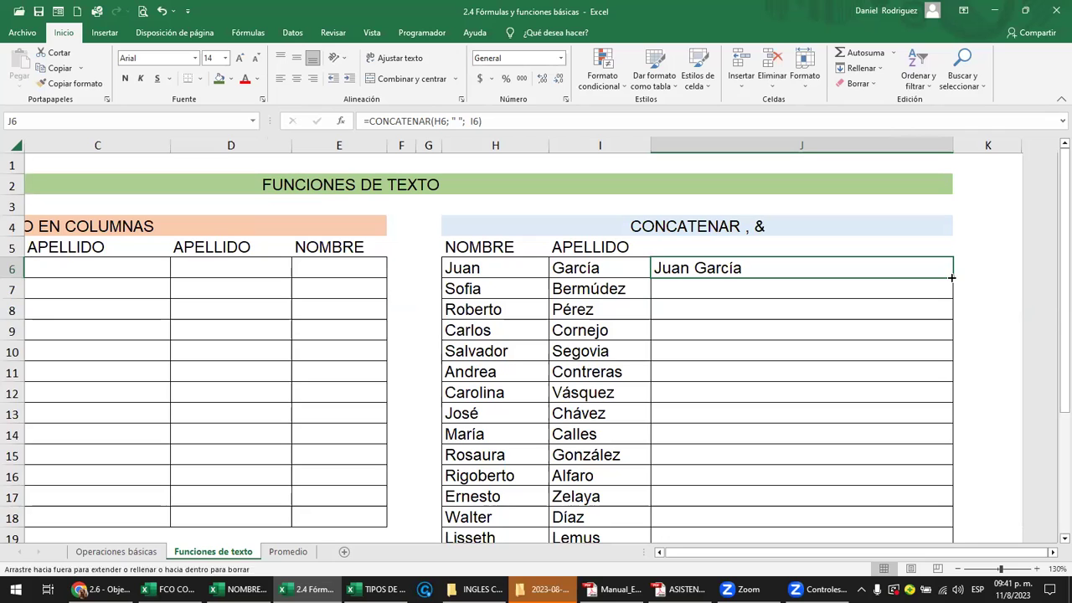
{"action": "double_click", "coordinate": [951, 277]}
{"action": "left_click", "coordinate": [814, 285]}
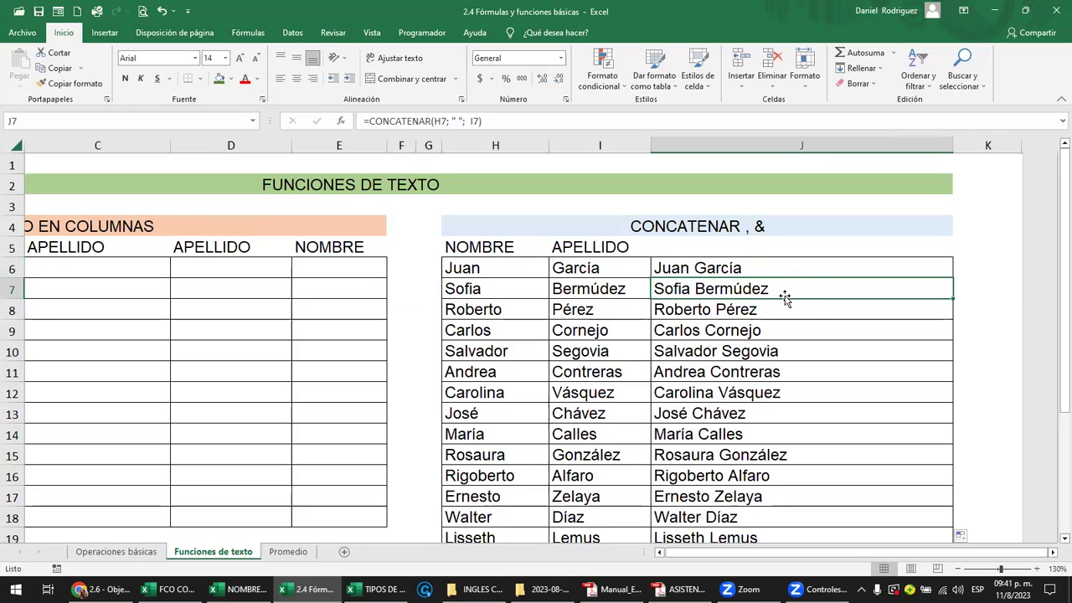
{"action": "scroll", "coordinate": [787, 296], "scroll_direction": "down", "scroll_amount": 1}
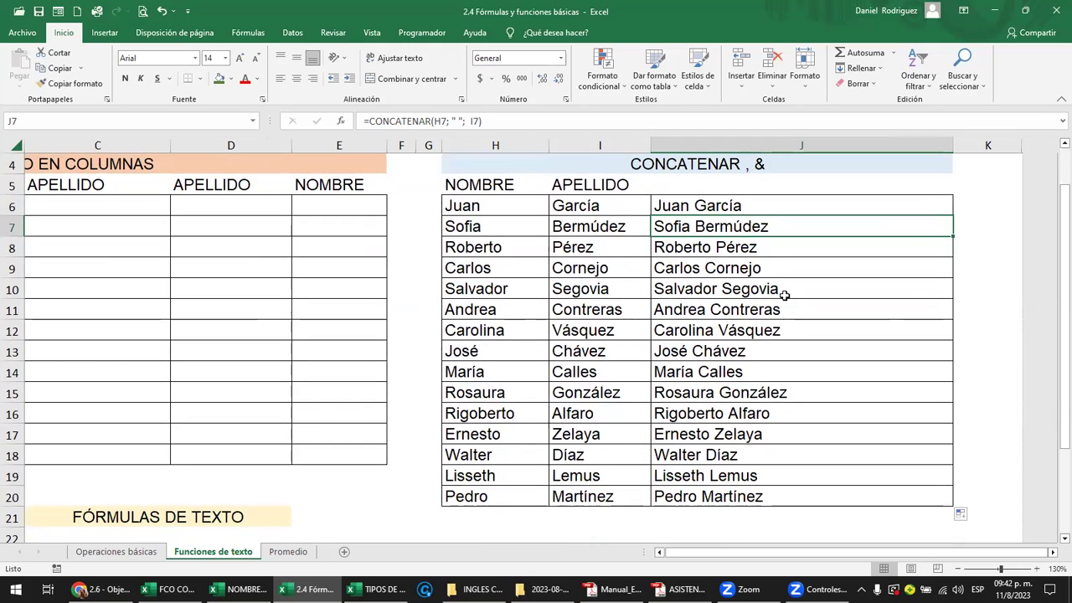
{"action": "left_click", "coordinate": [785, 213]}
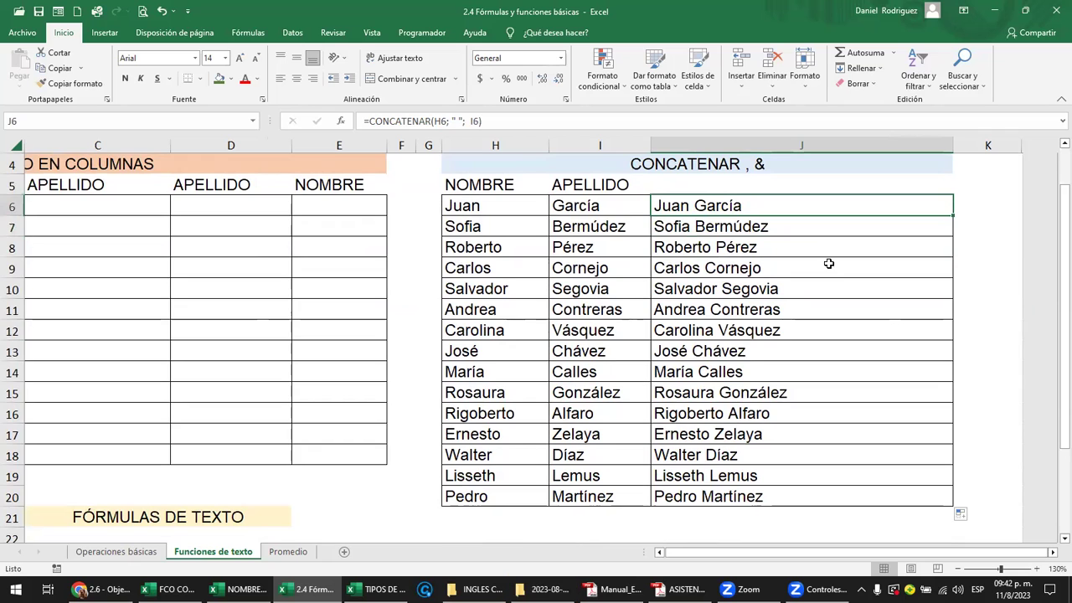
{"action": "scroll", "coordinate": [844, 270], "scroll_direction": "up", "scroll_amount": 1}
{"action": "double_click", "coordinate": [844, 269]}
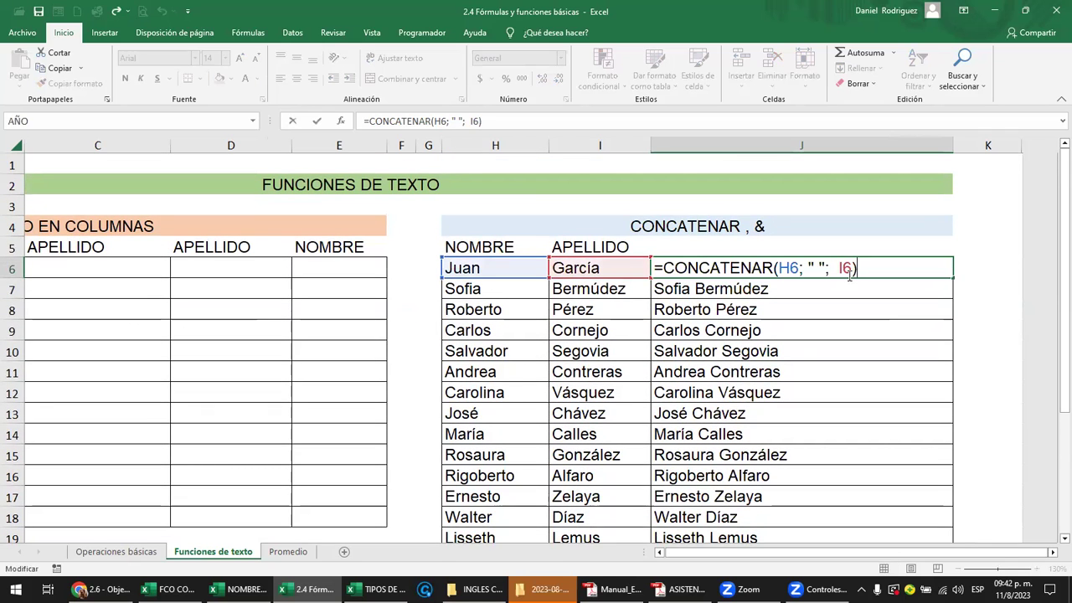
- Adjust the quoted space separator in J6's CONCATENAR formula and confirm it
{"action": "key", "text": "Escape"}
{"action": "double_click", "coordinate": [763, 273]}
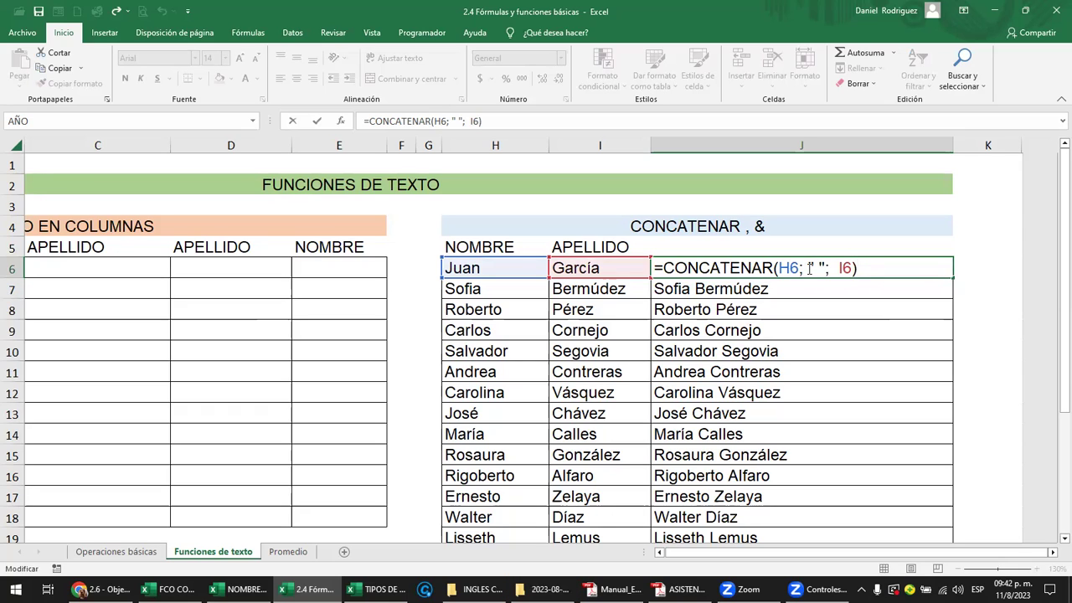
{"action": "left_click", "coordinate": [807, 267]}
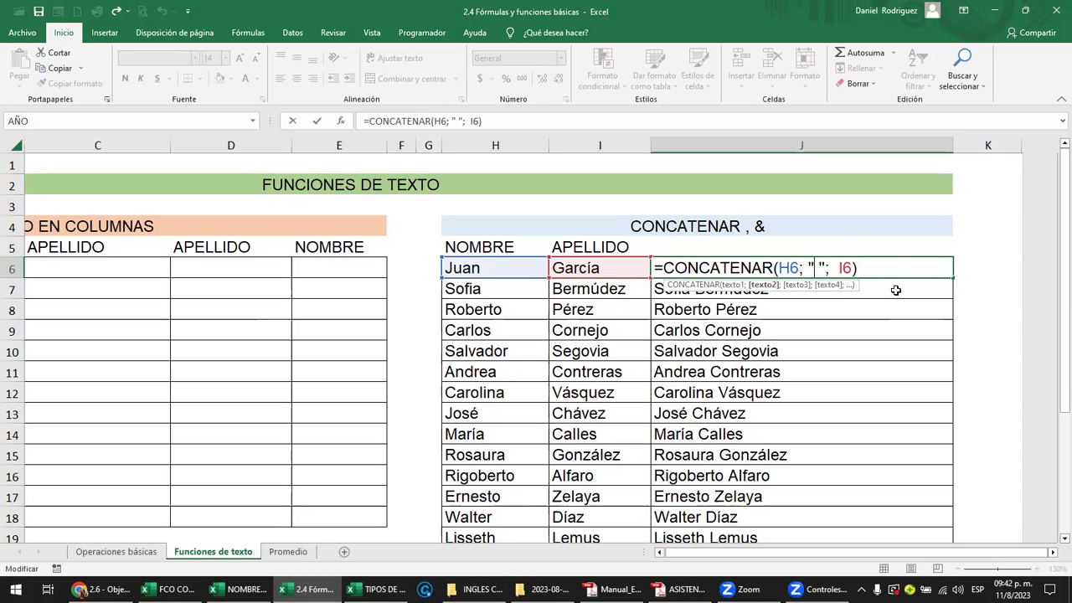
{"action": "key", "text": "Left"}
{"action": "key", "text": "Left"}
{"action": "key", "text": "Left"}
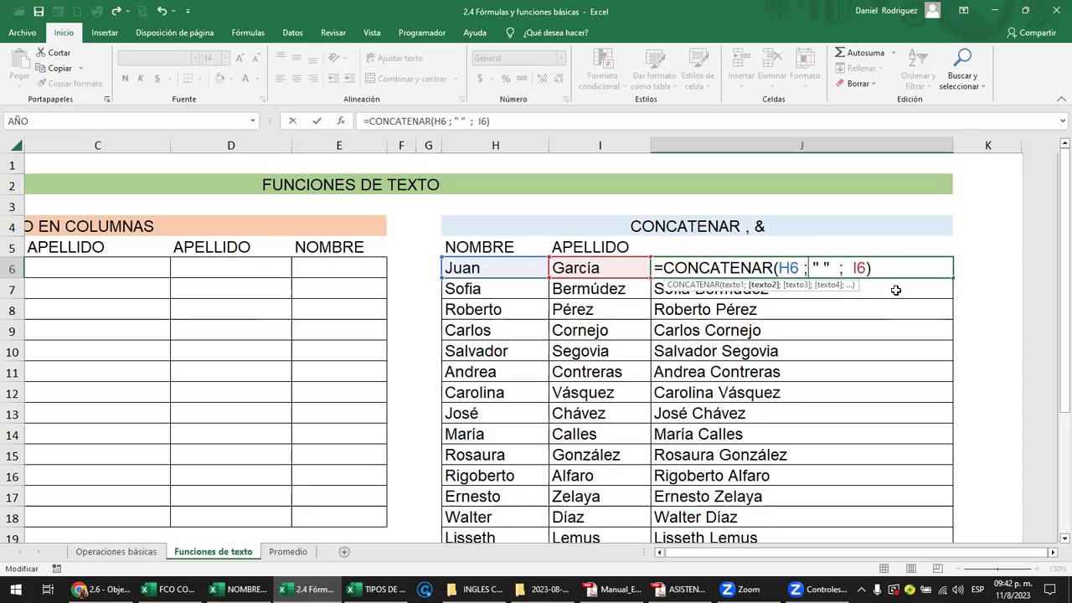
{"action": "key", "text": "Right"}
{"action": "key", "text": "Right"}
{"action": "key", "text": "Right"}
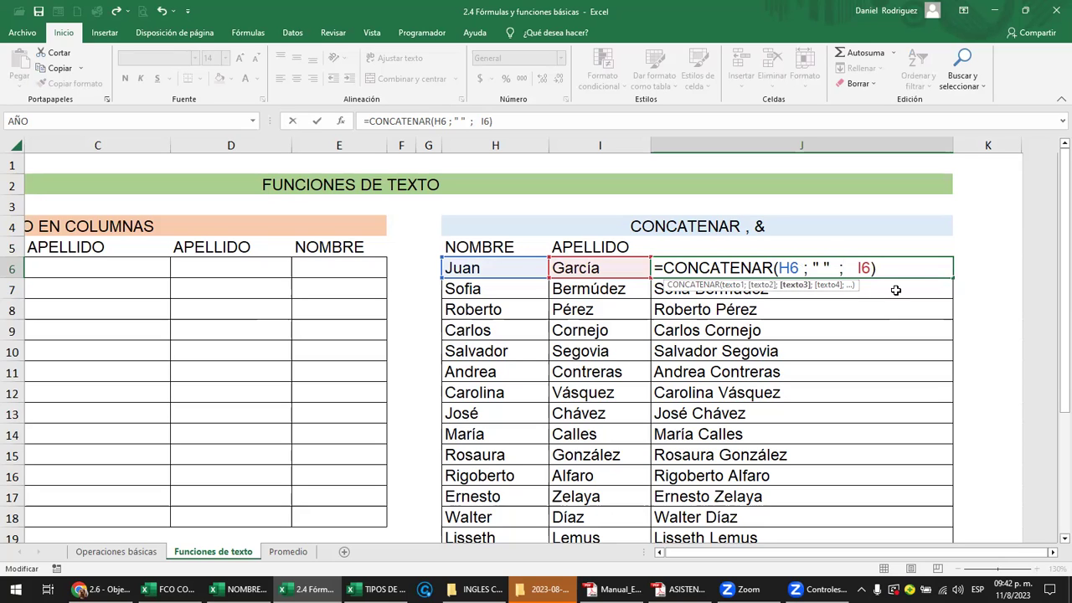
{"action": "key", "text": "Left"}
{"action": "key", "text": "Left"}
{"action": "key", "text": "Left"}
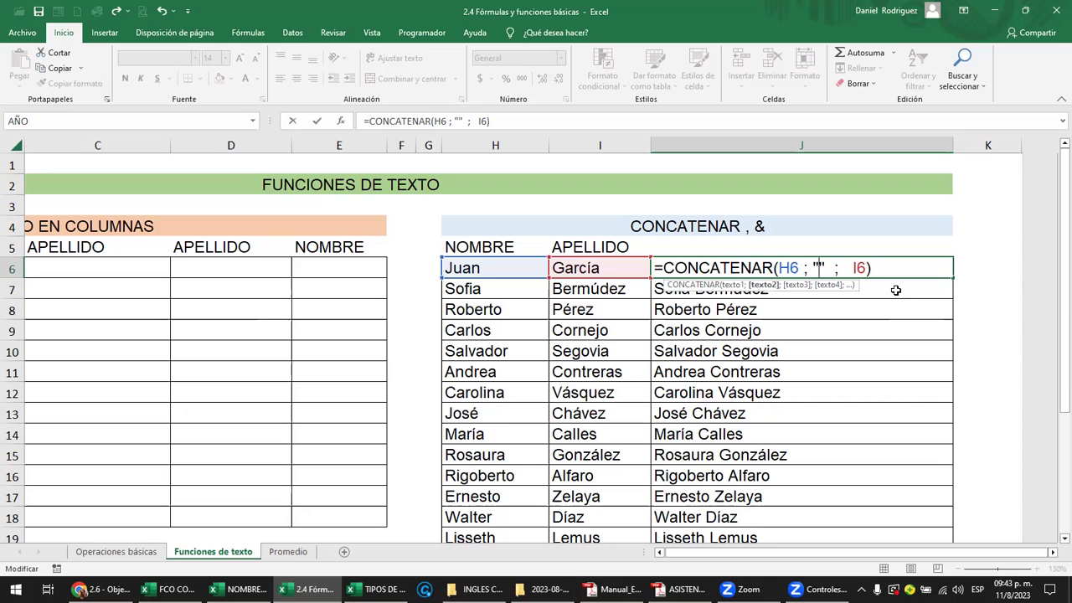
{"action": "key", "text": "Return"}
- Reopen J6's formula to review its arguments, leaving it unchanged
{"action": "key", "text": "Up"}
{"action": "key", "text": "F2"}
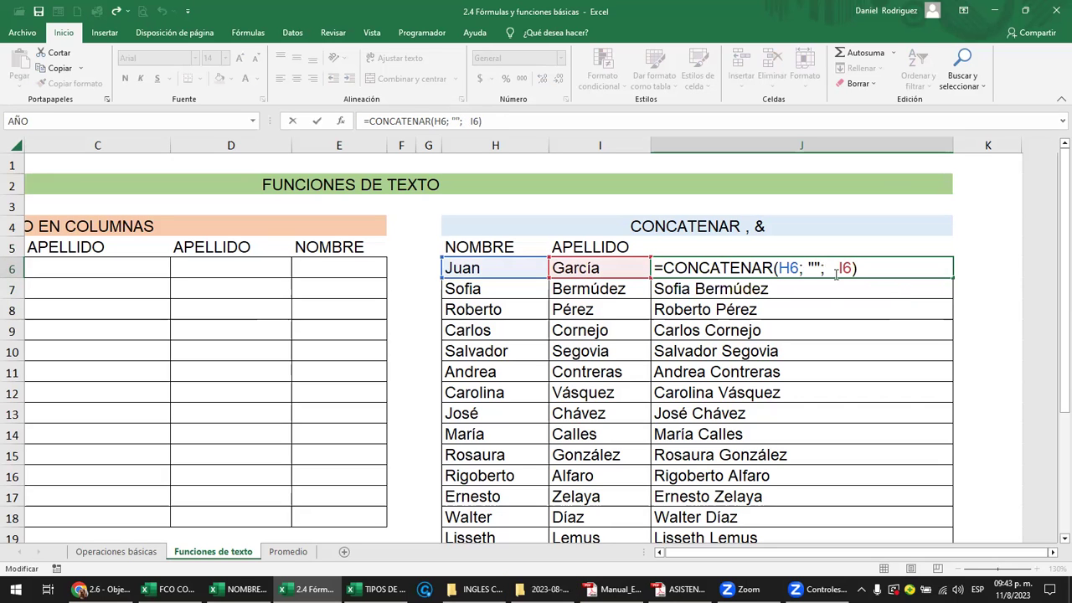
{"action": "key", "text": "Escape"}
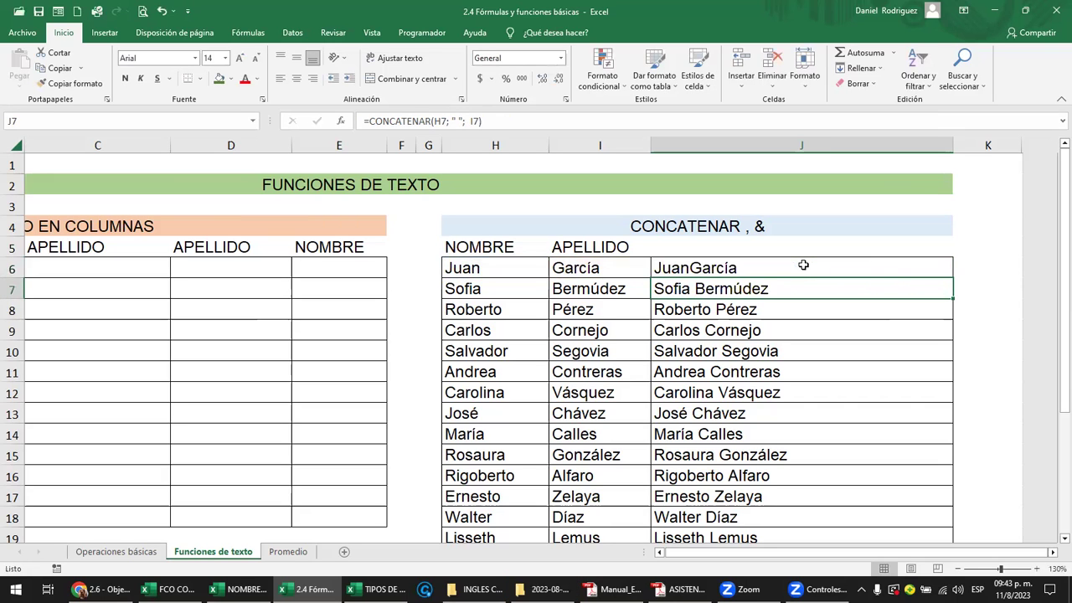
{"action": "double_click", "coordinate": [802, 265]}
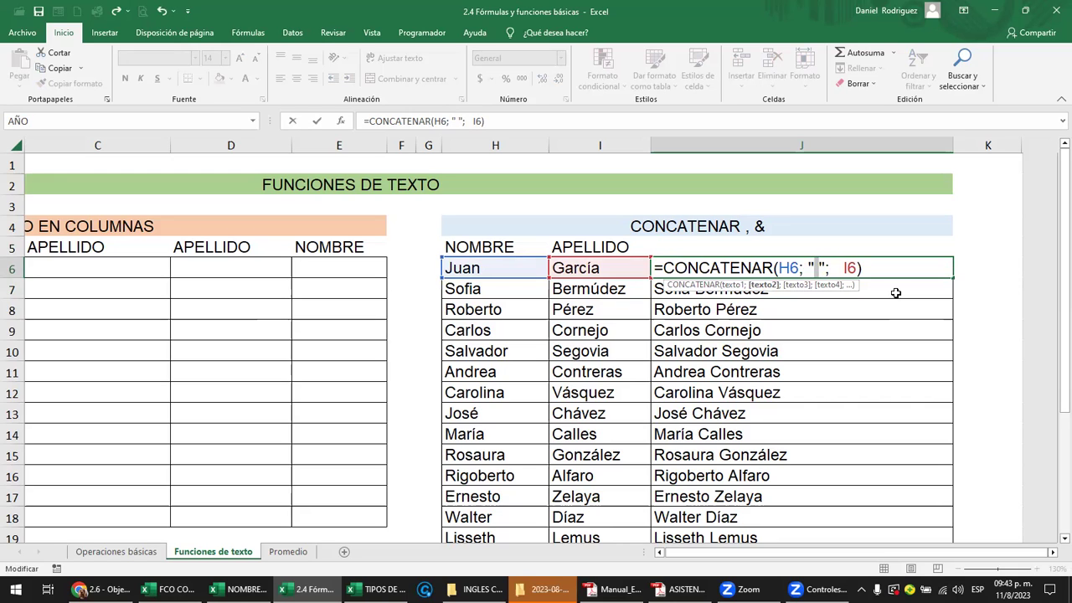
{"action": "key", "text": "Escape"}
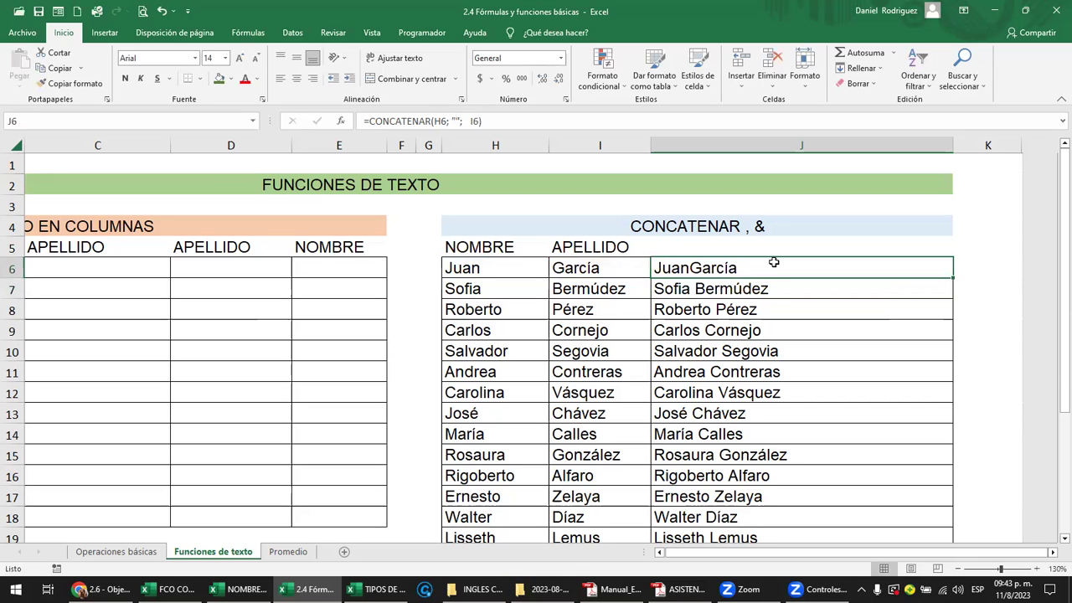
- Delete the joined names in J6:J20 and return to cell J6
{"action": "key", "text": "ctrl+shift+Down"}
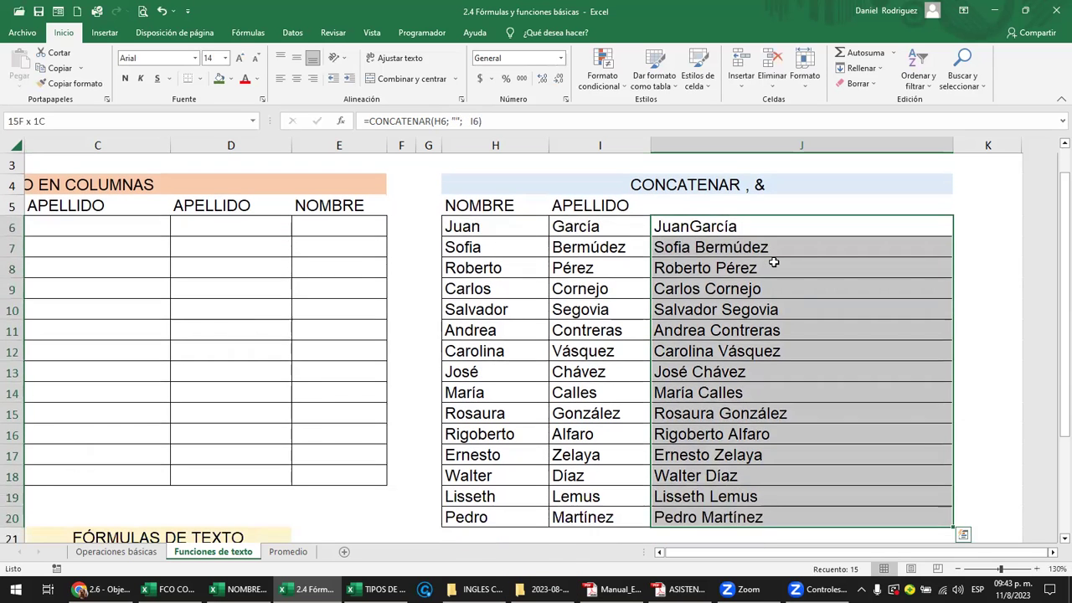
{"action": "key", "text": "Delete"}
{"action": "key", "text": "ctrl+Home"}
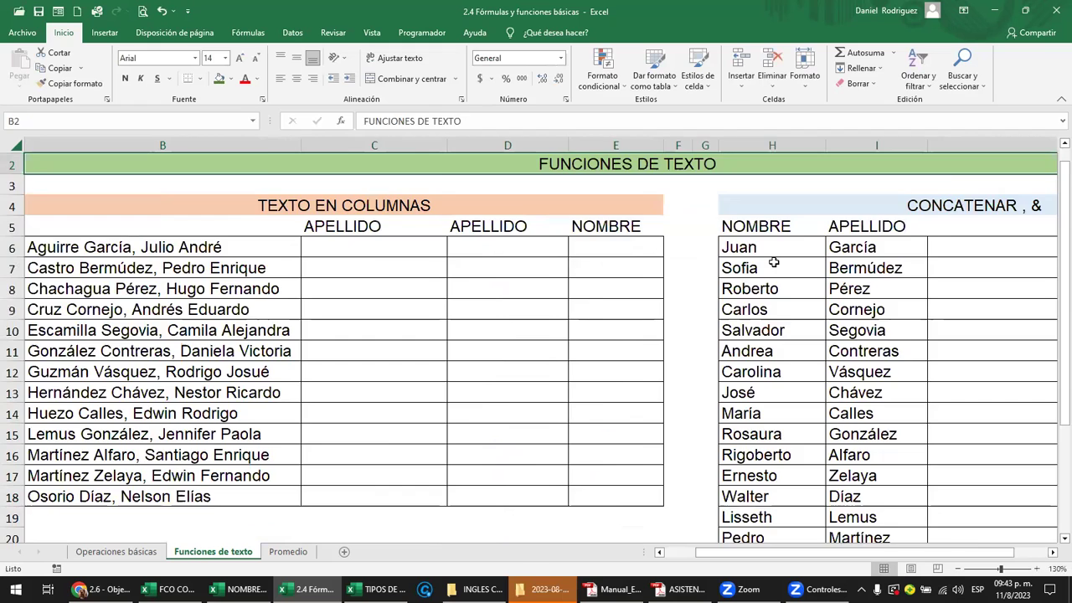
{"action": "left_click", "coordinate": [774, 262]}
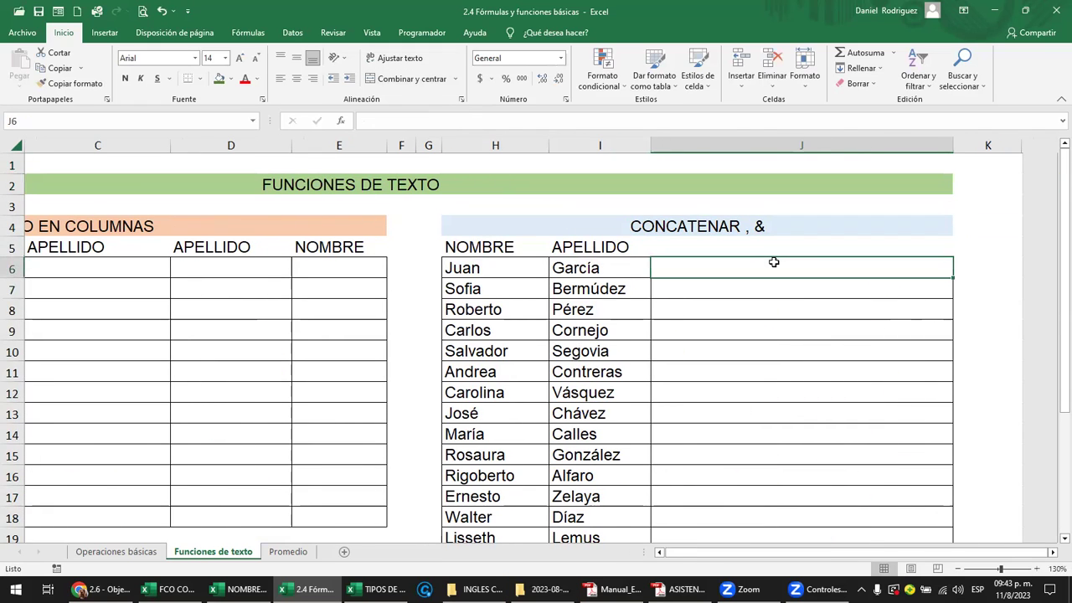
{"action": "left_click", "coordinate": [766, 229]}
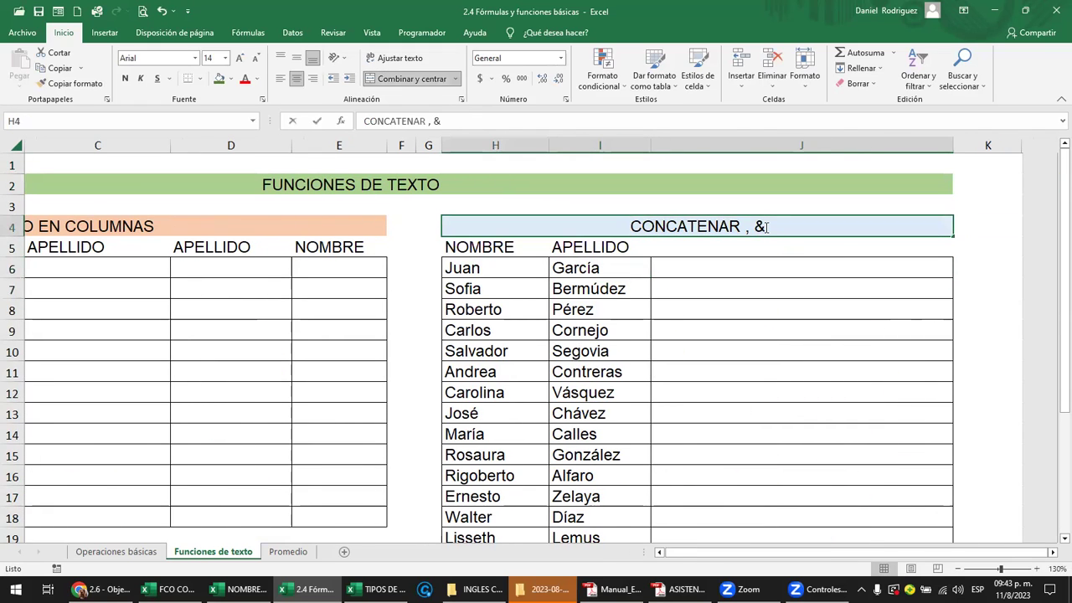
{"action": "double_click", "coordinate": [752, 226]}
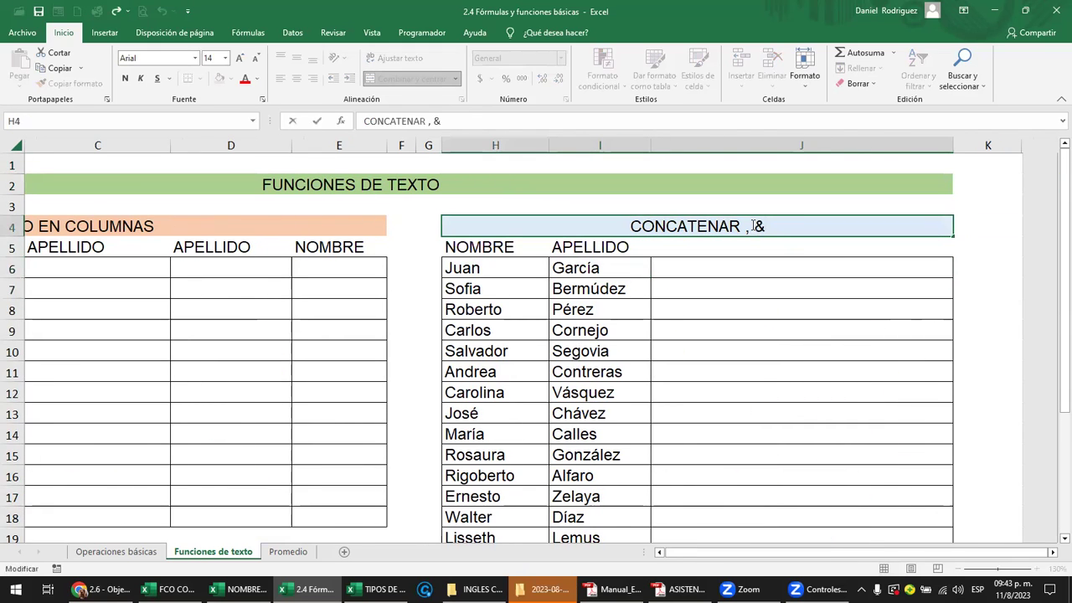
{"action": "left_click", "coordinate": [735, 265]}
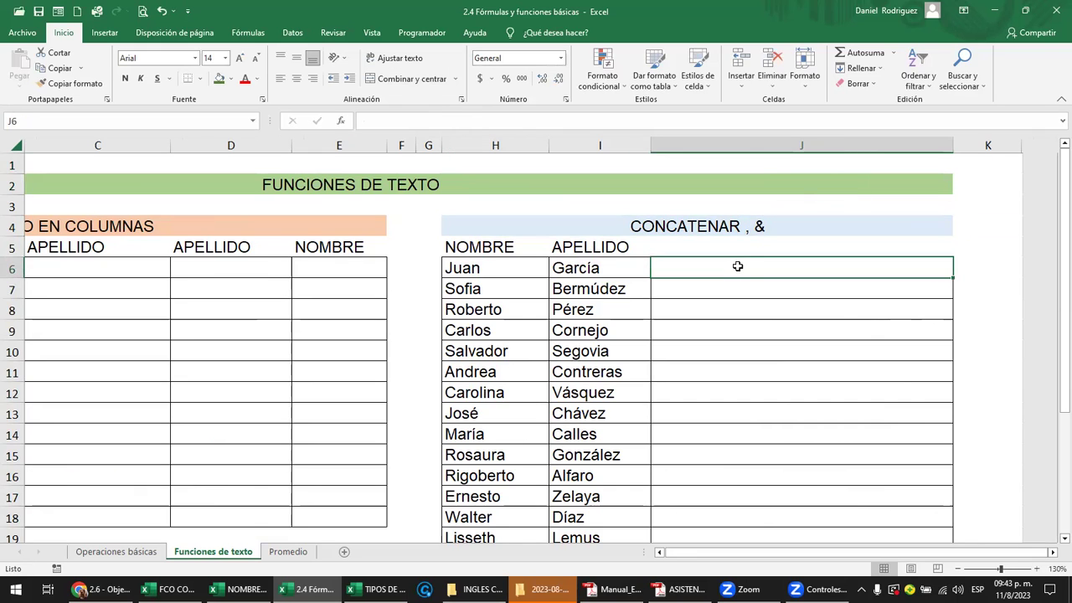
- Build the formula =H6&I6 in J6, showing JuanGarcía
{"action": "type", "text": "="}
{"action": "key", "text": "Left"}
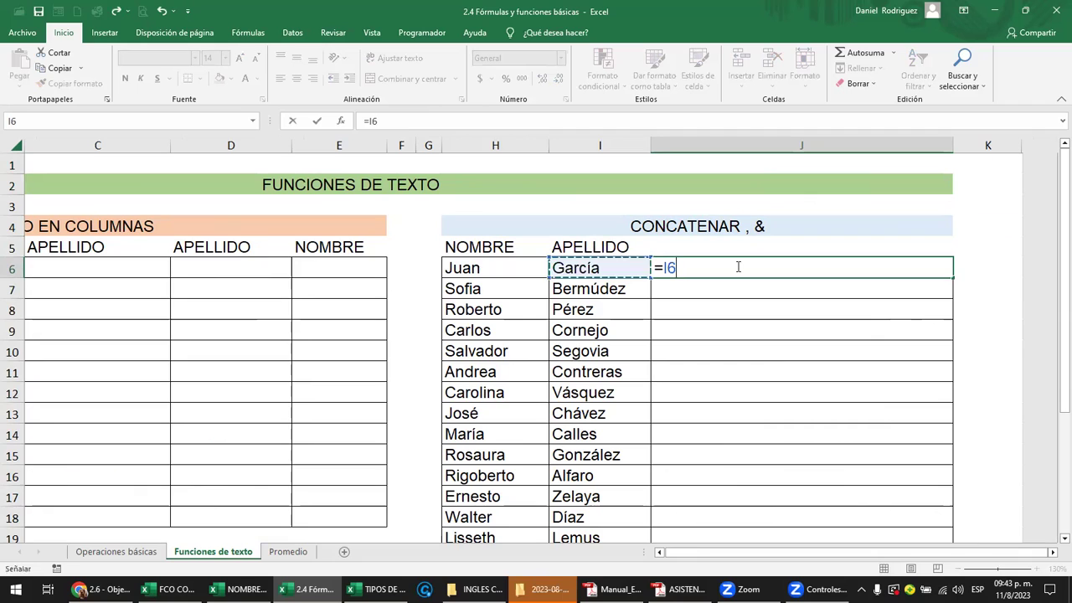
{"action": "key", "text": "Left"}
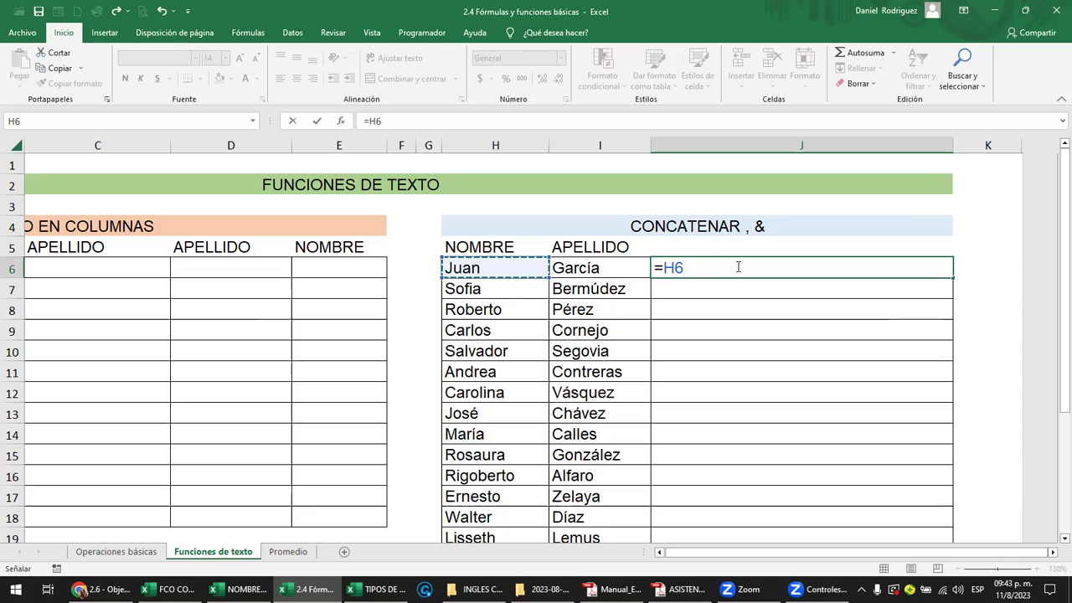
{"action": "type", "text": "&"}
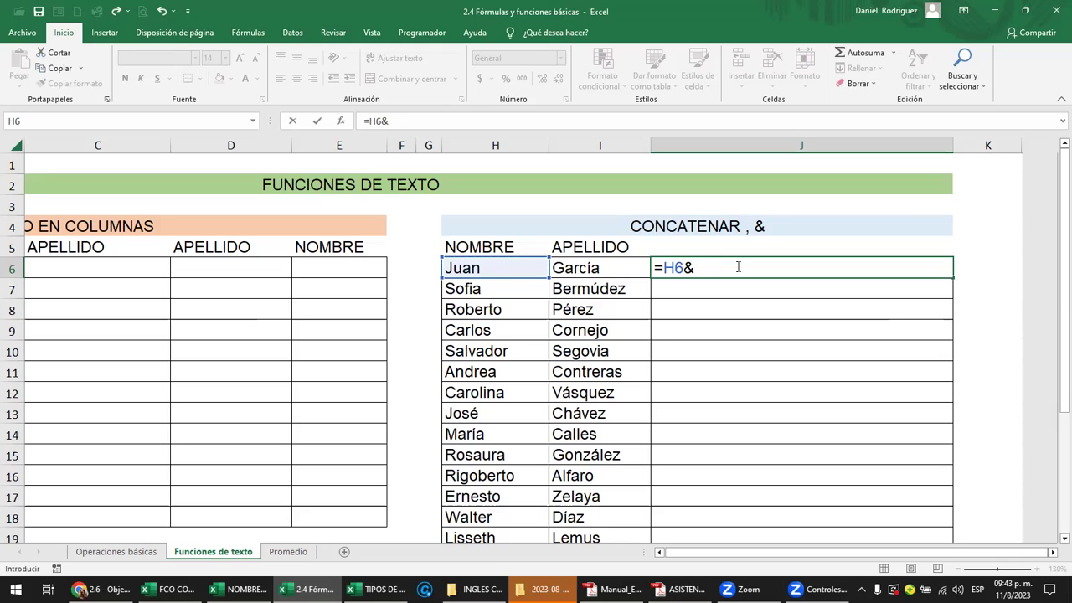
{"action": "left_click", "coordinate": [622, 266]}
{"action": "key", "text": "Return"}
{"action": "key", "text": "Up"}
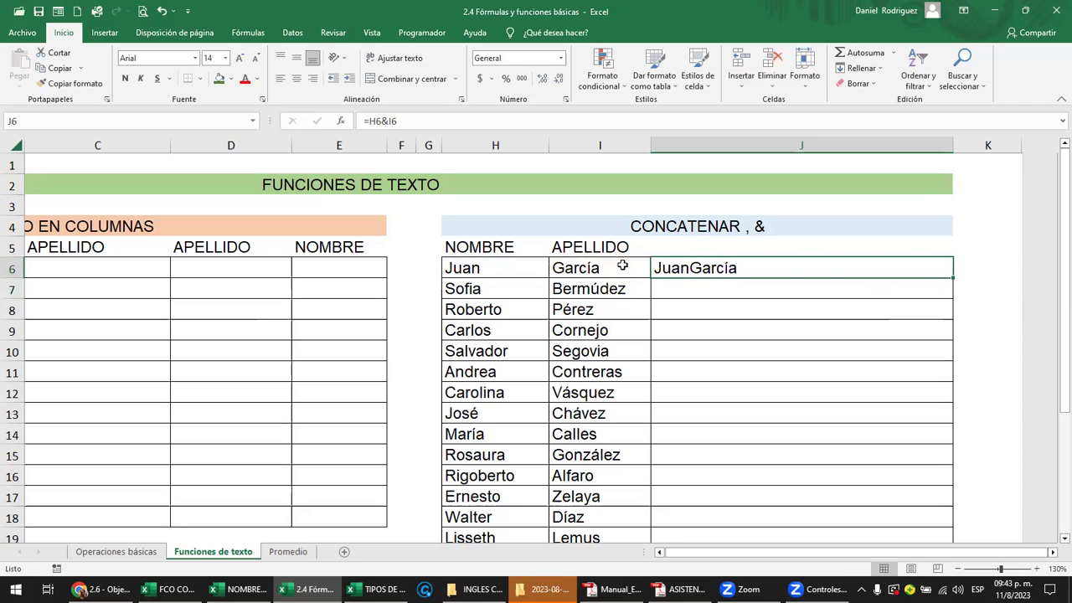
{"action": "key", "text": "F2"}
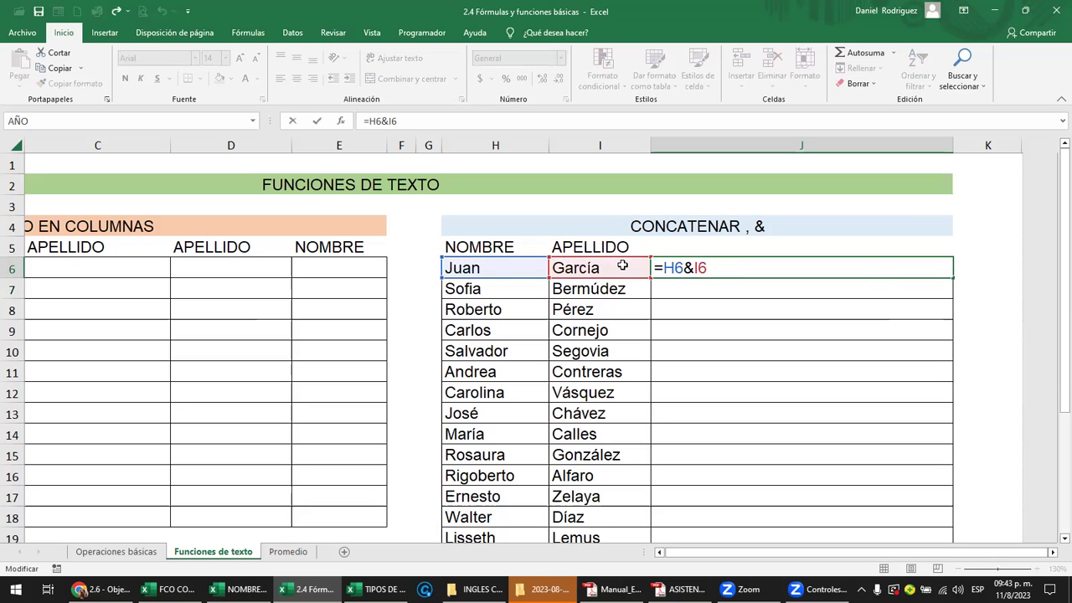
{"action": "key", "text": "Return"}
{"action": "key", "text": "Up"}
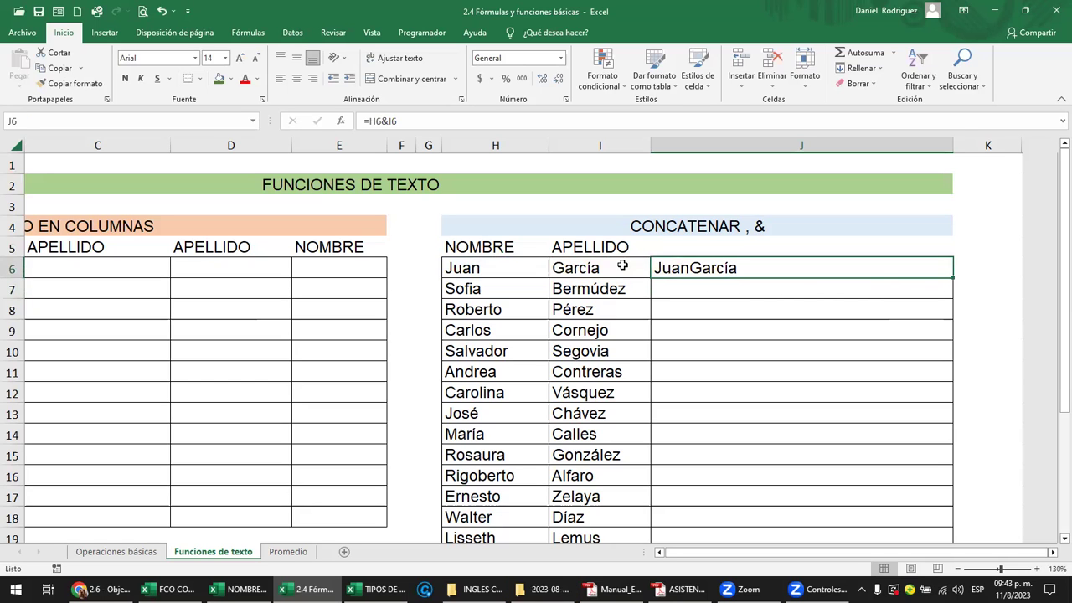
- Change J6's formula to =H6 & " " & I6 so it displays Juan García
{"action": "key", "text": "F2"}
{"action": "key", "text": "Left"}
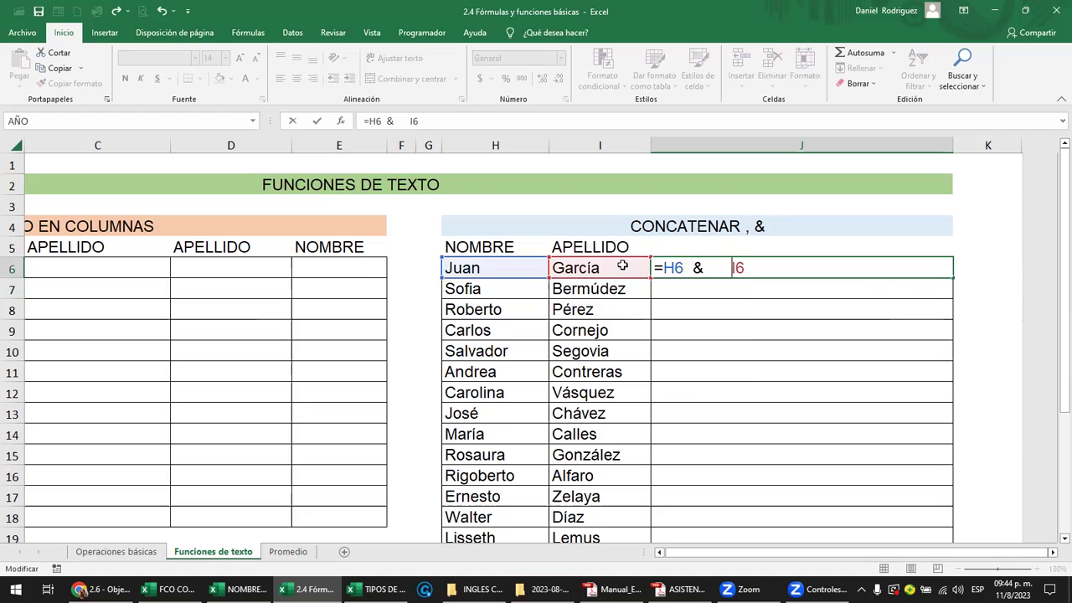
{"action": "key", "text": "Left"}
{"action": "key", "text": "Left"}
{"action": "key", "text": "Left"}
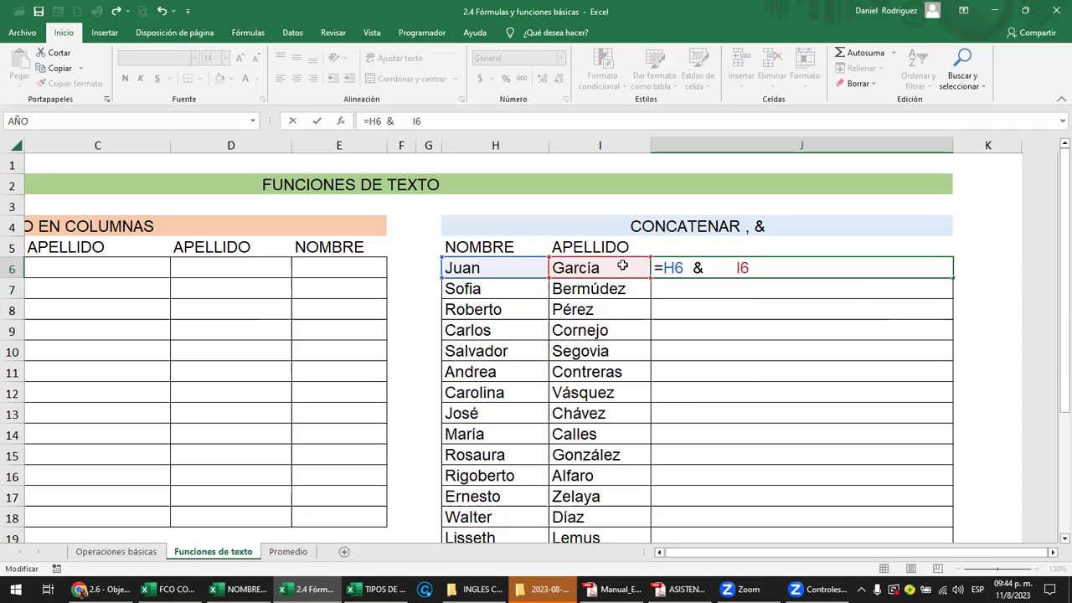
{"action": "type", "text": "\""}
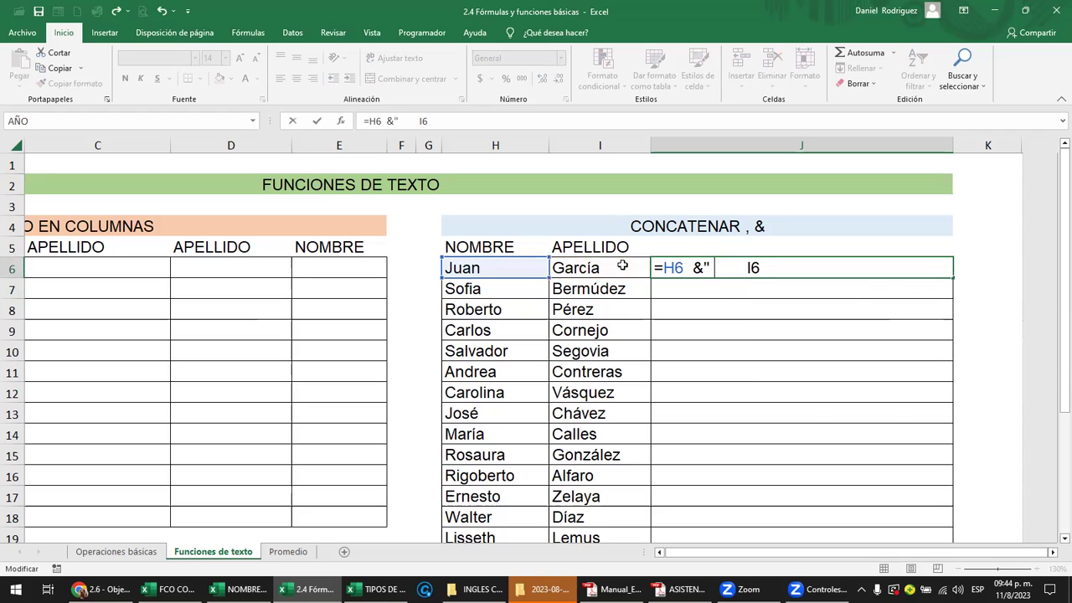
{"action": "type", "text": " \""}
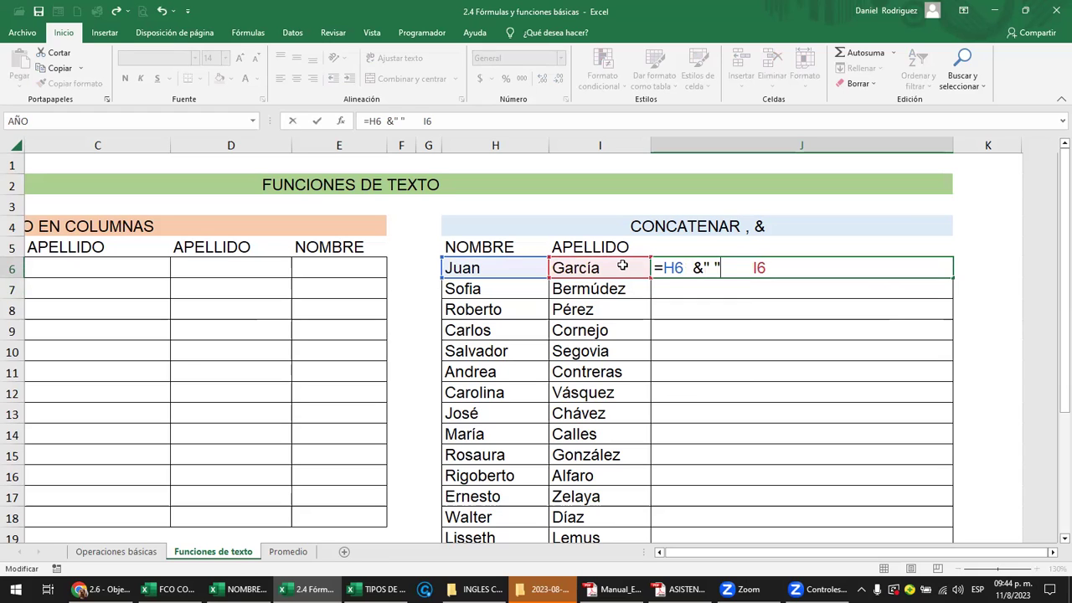
{"action": "type", "text": "&"}
{"action": "key", "text": "Left"}
{"action": "key", "text": "Left"}
{"action": "key", "text": "Left"}
{"action": "key", "text": "Left"}
{"action": "key", "text": "Right"}
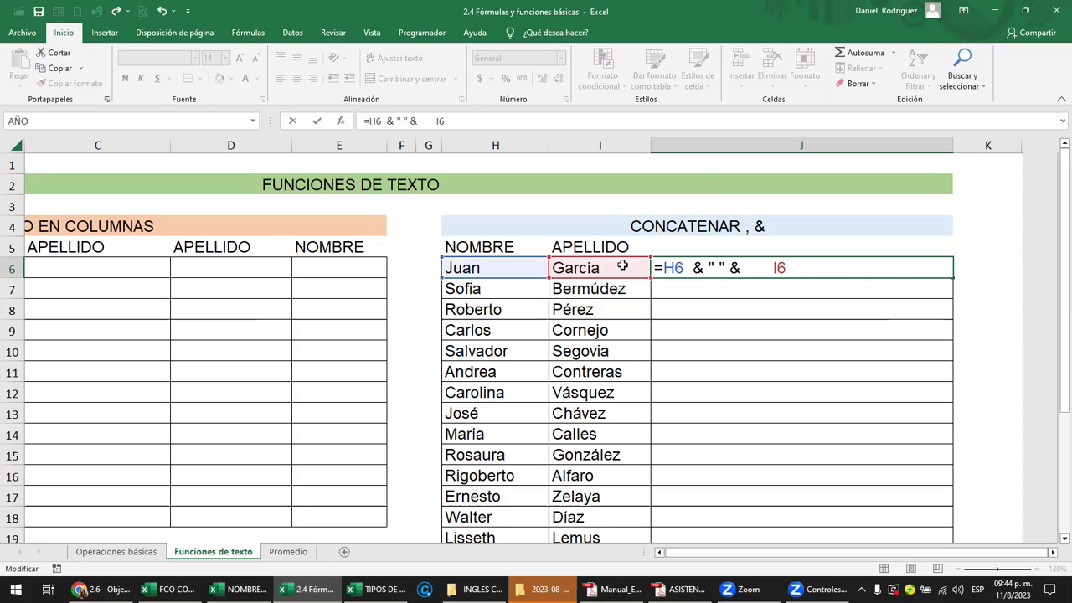
{"action": "key", "text": "Return"}
{"action": "left_click", "coordinate": [775, 267]}
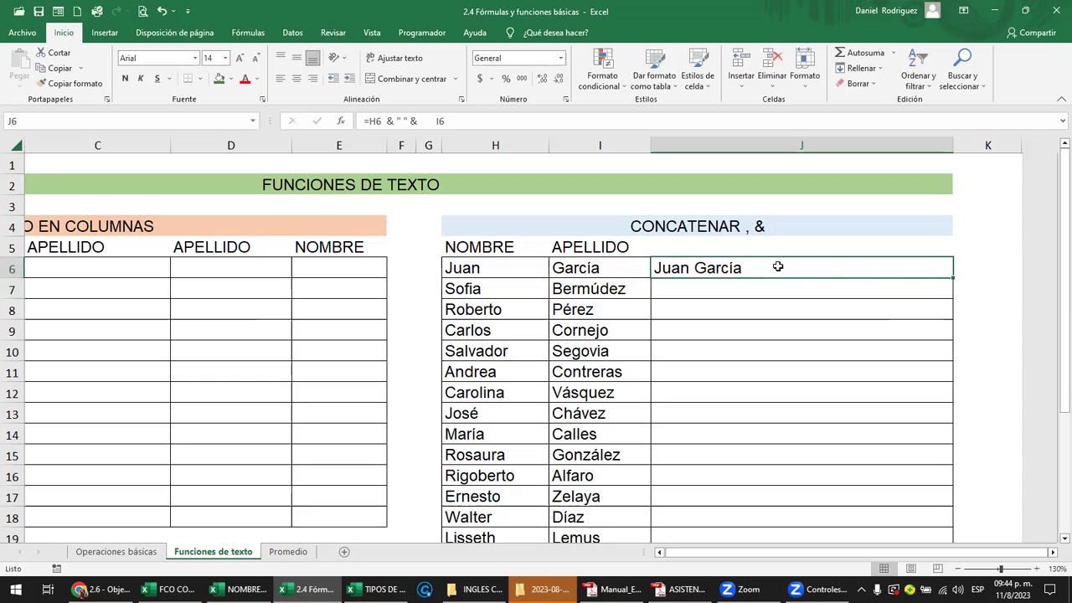
- Extend the J6 formula to =H6 & " " & I6 &E6 & " " &D6
{"action": "double_click", "coordinate": [952, 279]}
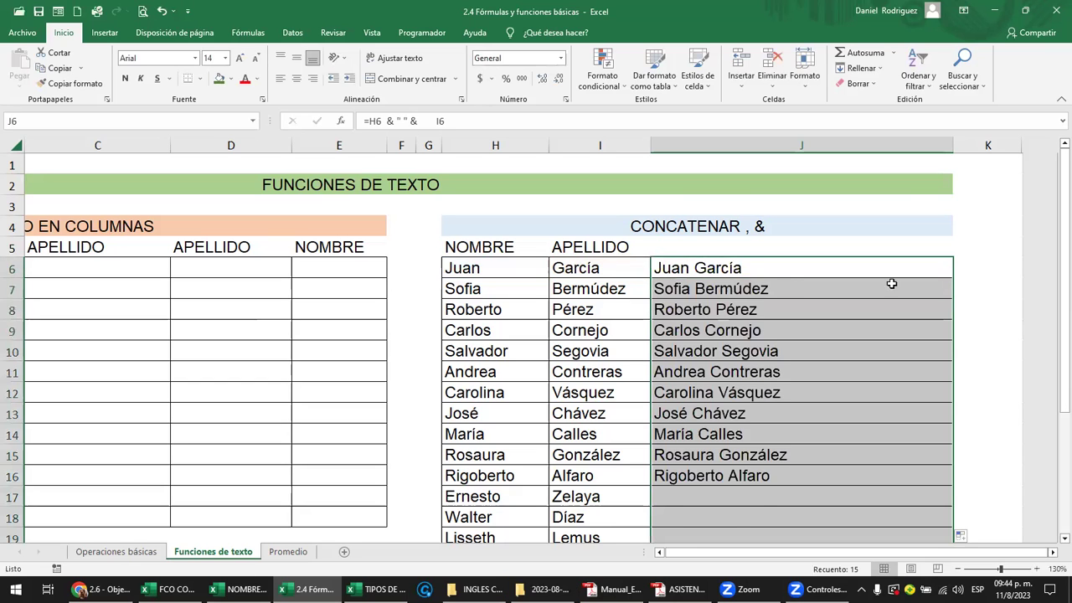
{"action": "double_click", "coordinate": [725, 267]}
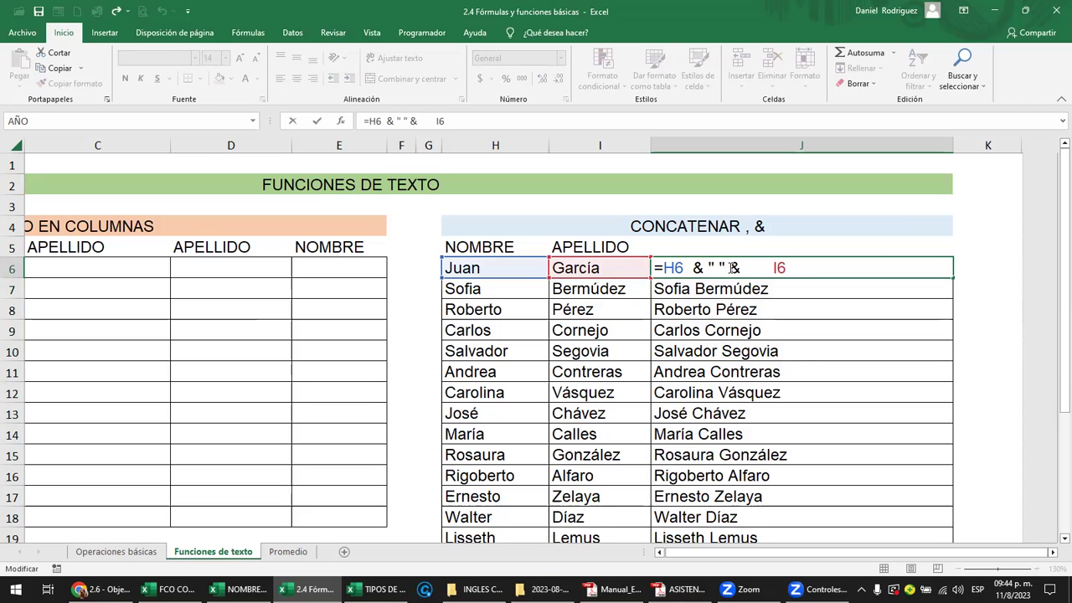
{"action": "double_click", "coordinate": [739, 267]}
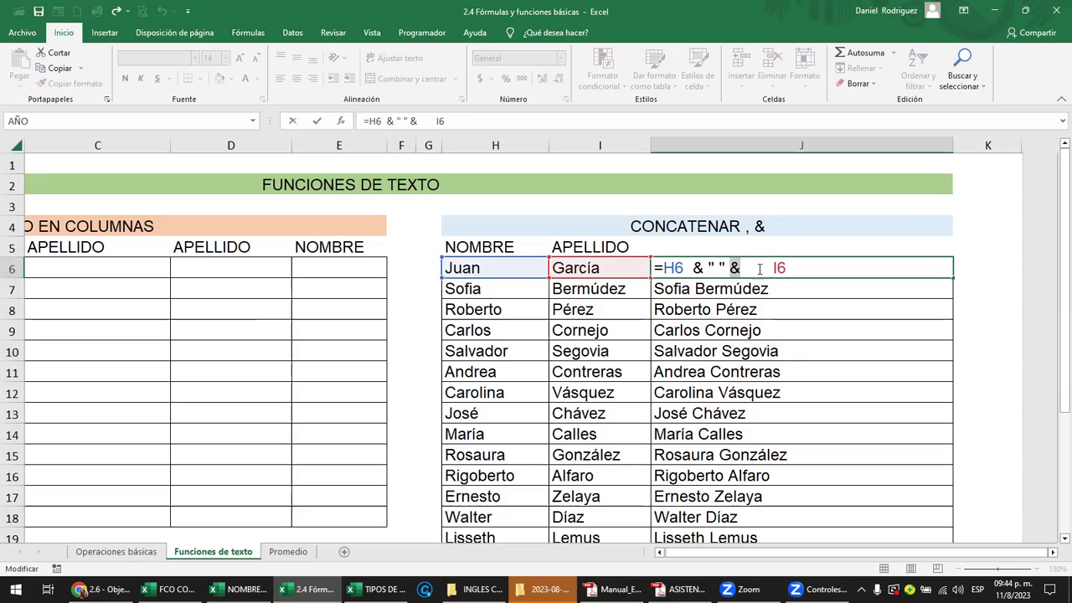
{"action": "left_click", "coordinate": [795, 267]}
{"action": "type", "text": "&"}
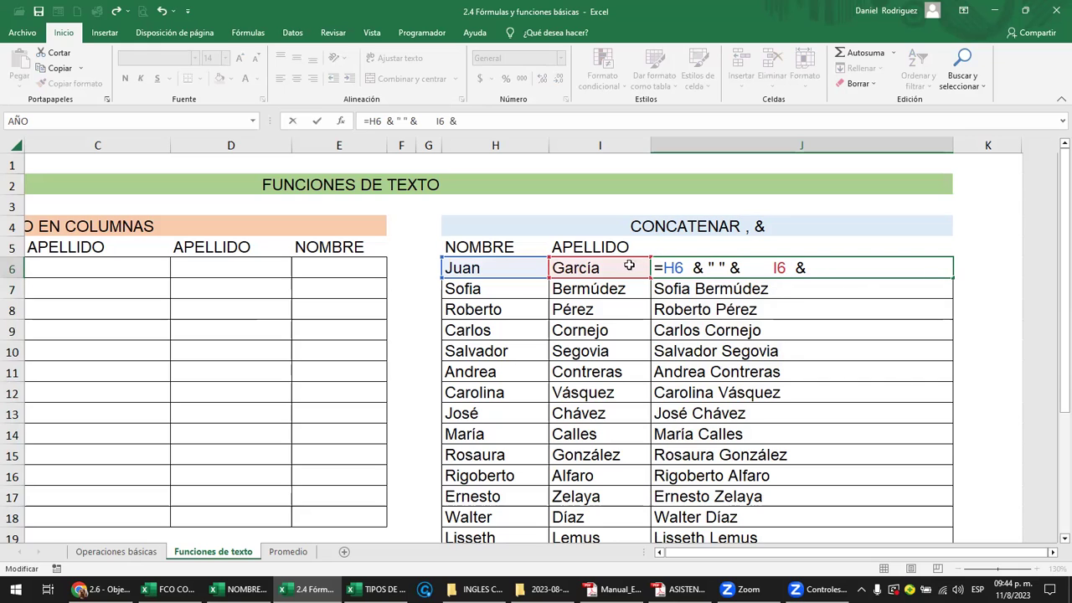
{"action": "left_click", "coordinate": [348, 266]}
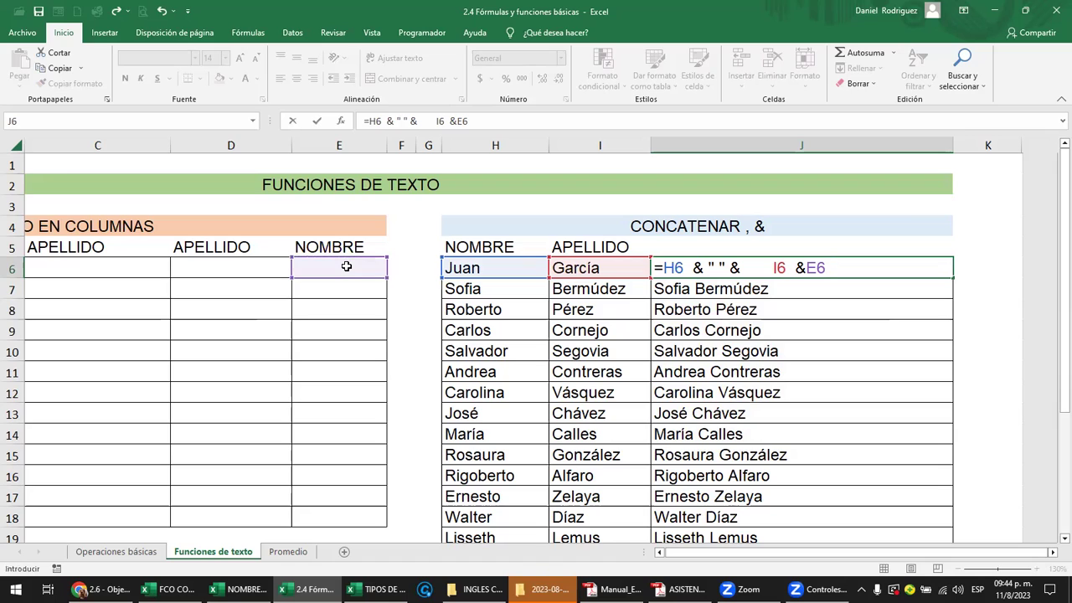
{"action": "type", "text": " &"}
{"action": "type", "text": " \""}
{"action": "type", "text": " \""}
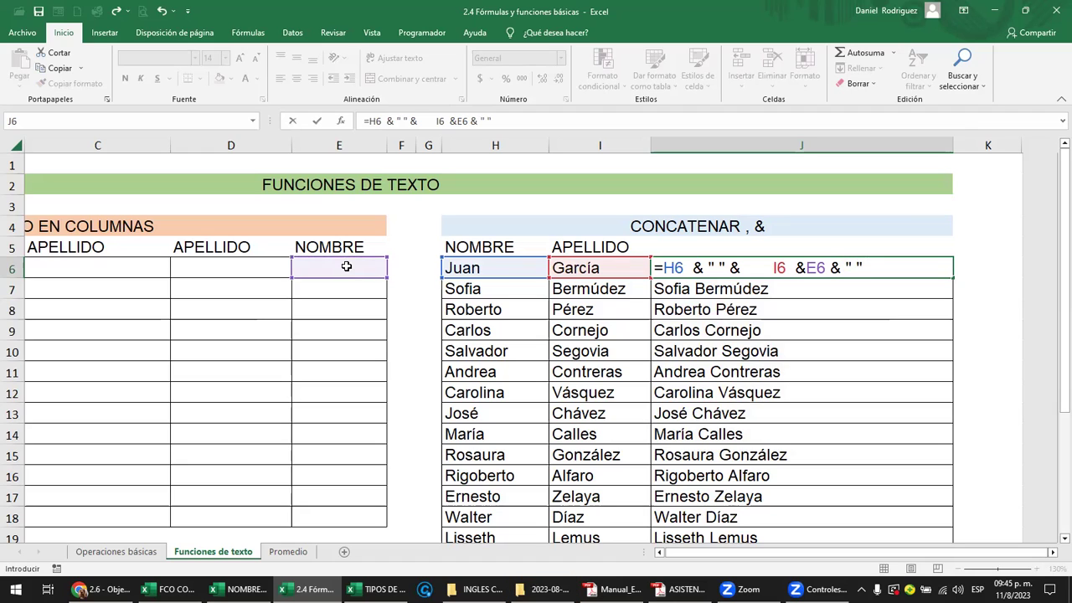
{"action": "type", "text": " &"}
{"action": "left_click", "coordinate": [260, 267]}
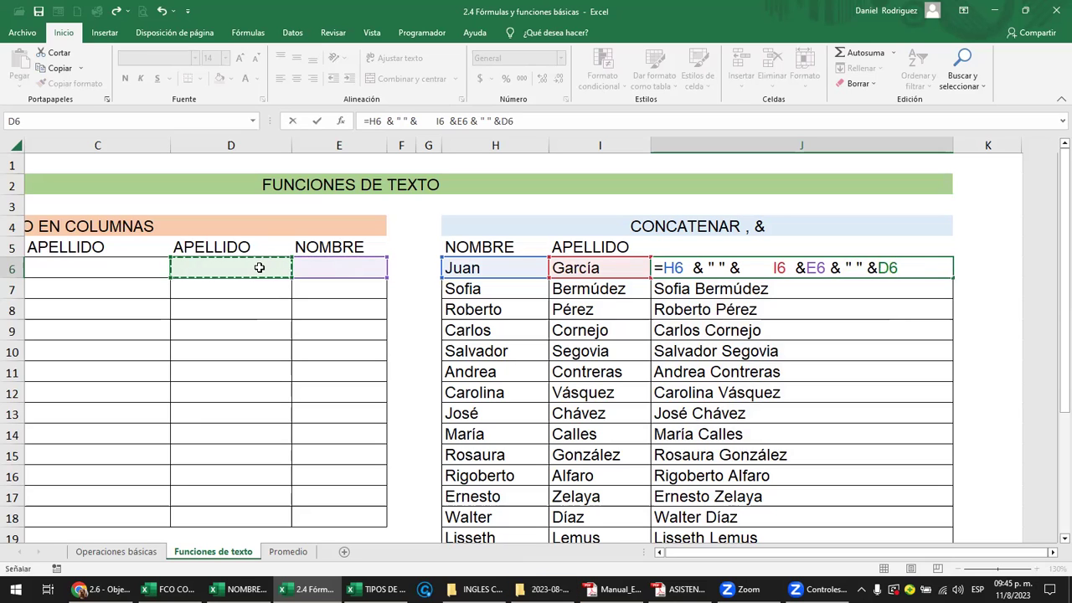
{"action": "key", "text": "ctrl+Return"}
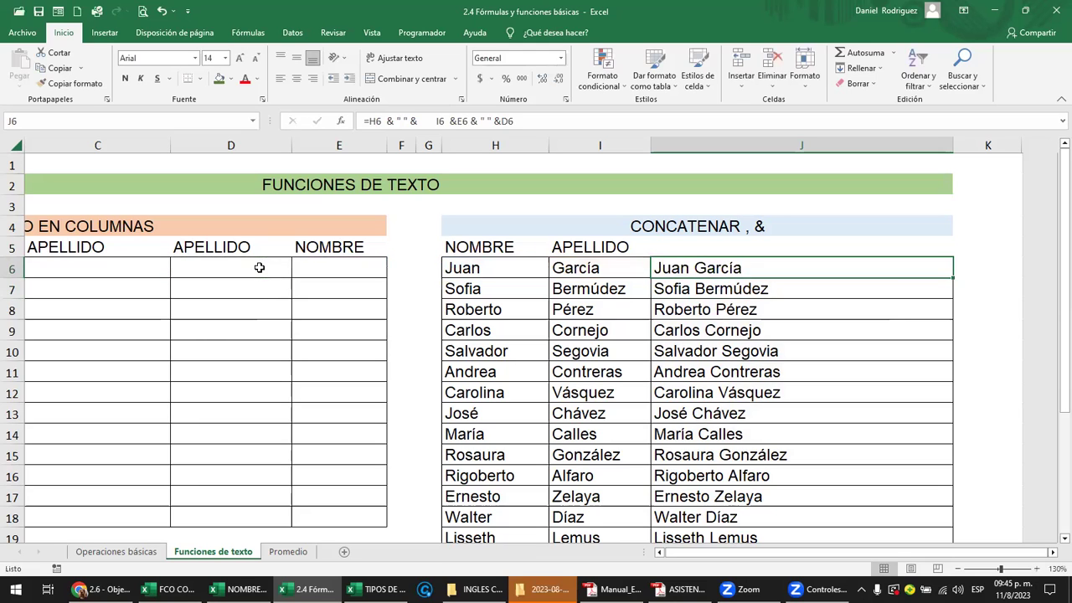
- Enter test values AAAA in E6 and AAA in D6
{"action": "key", "text": "Right"}
{"action": "key", "text": "Left"}
{"action": "key", "text": "Left"}
{"action": "key", "text": "Left"}
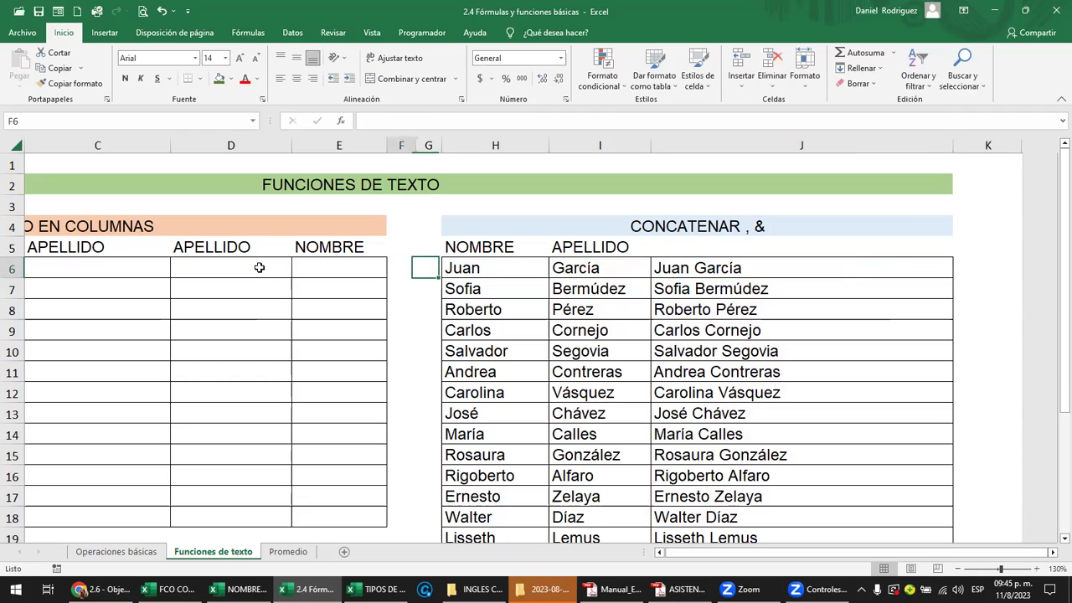
{"action": "key", "text": "Left"}
{"action": "key", "text": "Left"}
{"action": "key", "text": "Left"}
{"action": "type", "text": "AAA"}
{"action": "key", "text": "Left"}
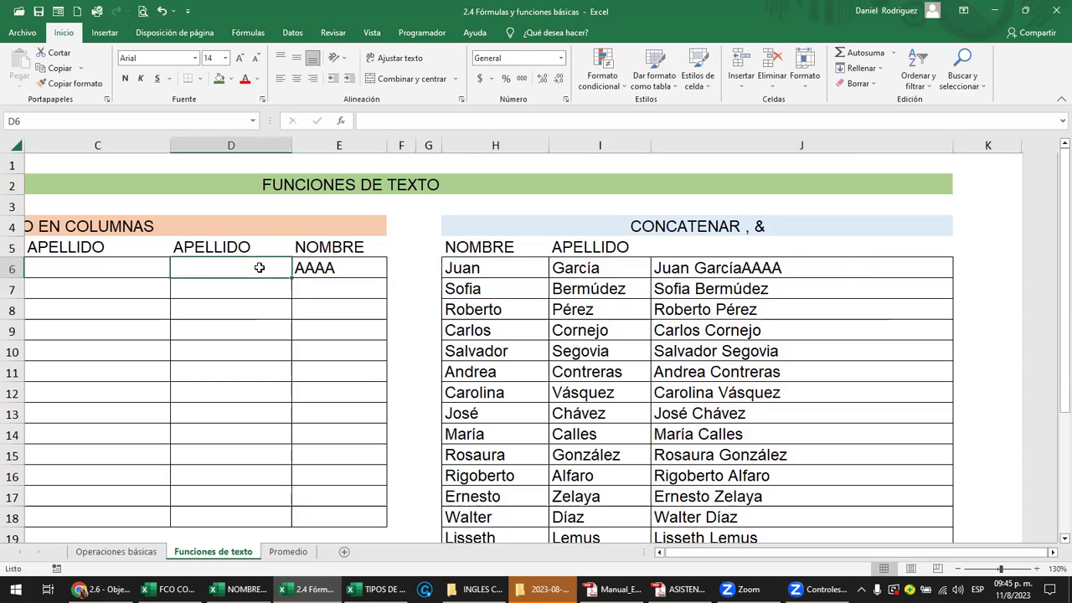
{"action": "key", "text": "Up"}
{"action": "key", "text": "Down"}
{"action": "type", "text": "AAA"}
{"action": "key", "text": "Return"}
- Reopen J6's formula for editing, positioned before E6
{"action": "key", "text": "Up"}
{"action": "key", "text": "Right"}
{"action": "key", "text": "Right"}
{"action": "key", "text": "Right"}
{"action": "key", "text": "Right"}
{"action": "key", "text": "Right"}
{"action": "key", "text": "Right"}
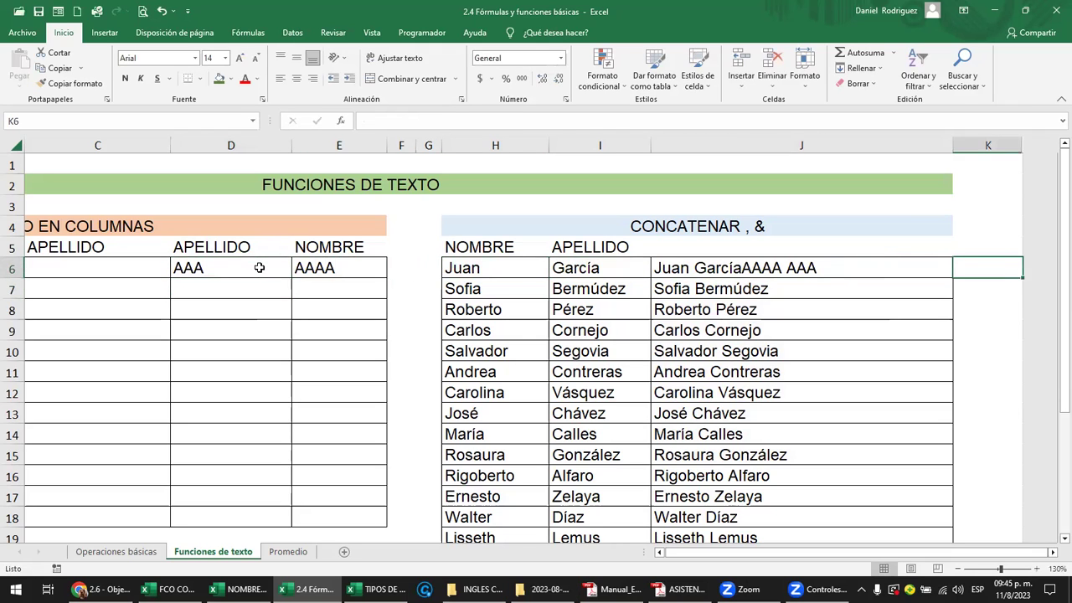
{"action": "key", "text": "F2"}
{"action": "key", "text": "Left"}
{"action": "key", "text": "Left"}
{"action": "key", "text": "Left"}
{"action": "key", "text": "Left"}
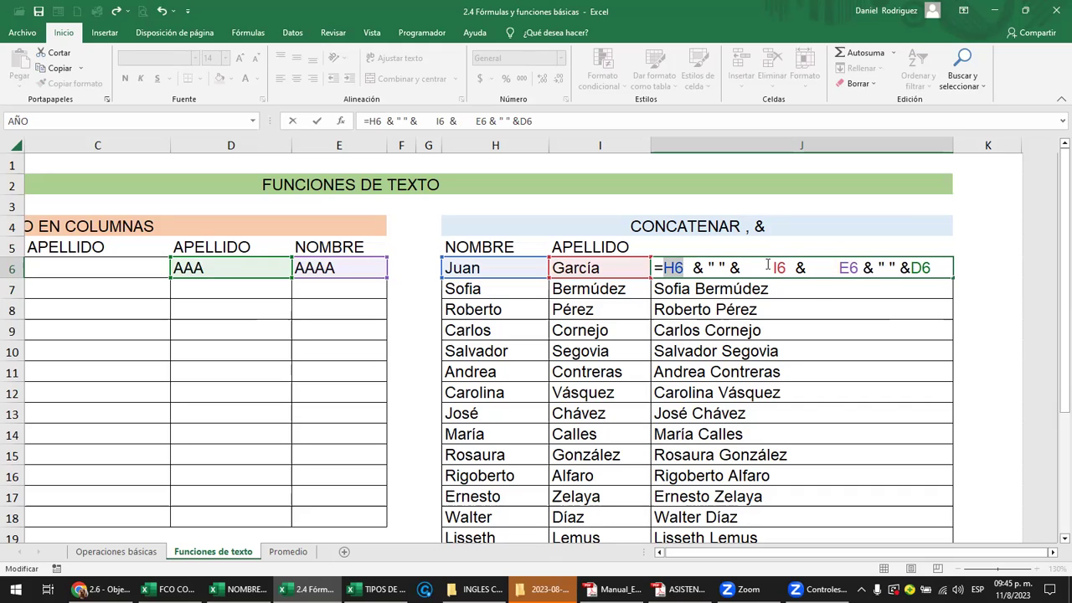
- Insert " " & after I6 in J6's formula, removing the extra space before E6
{"action": "left_click_drag", "start_coordinate": [764, 268], "coordinate": [794, 268]}
{"action": "left_click_drag", "start_coordinate": [740, 267], "coordinate": [694, 265]}
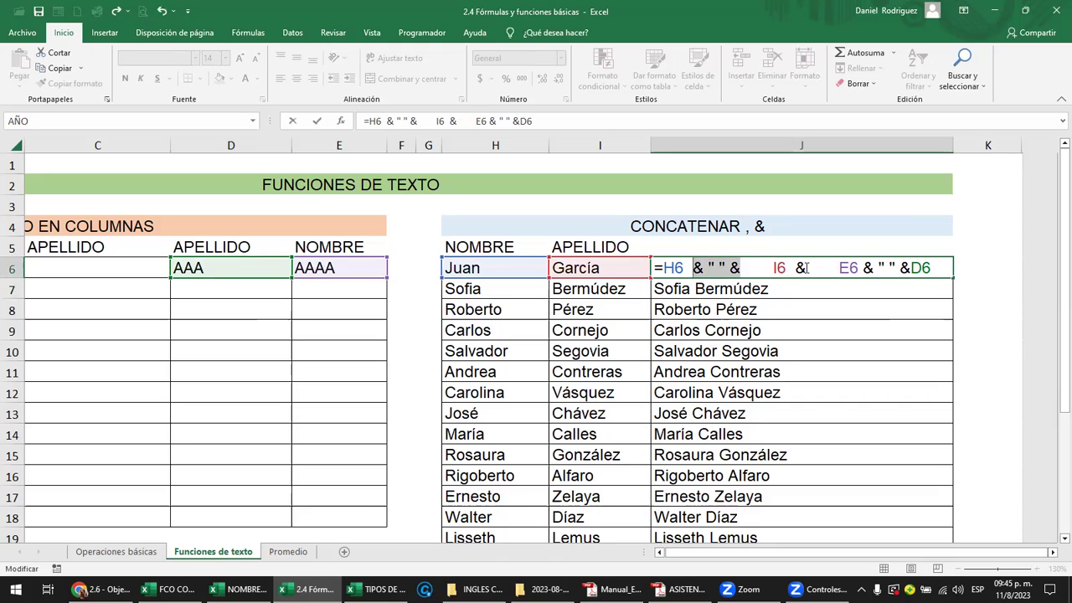
{"action": "left_click", "coordinate": [807, 267]}
{"action": "type", "text": "\" "}
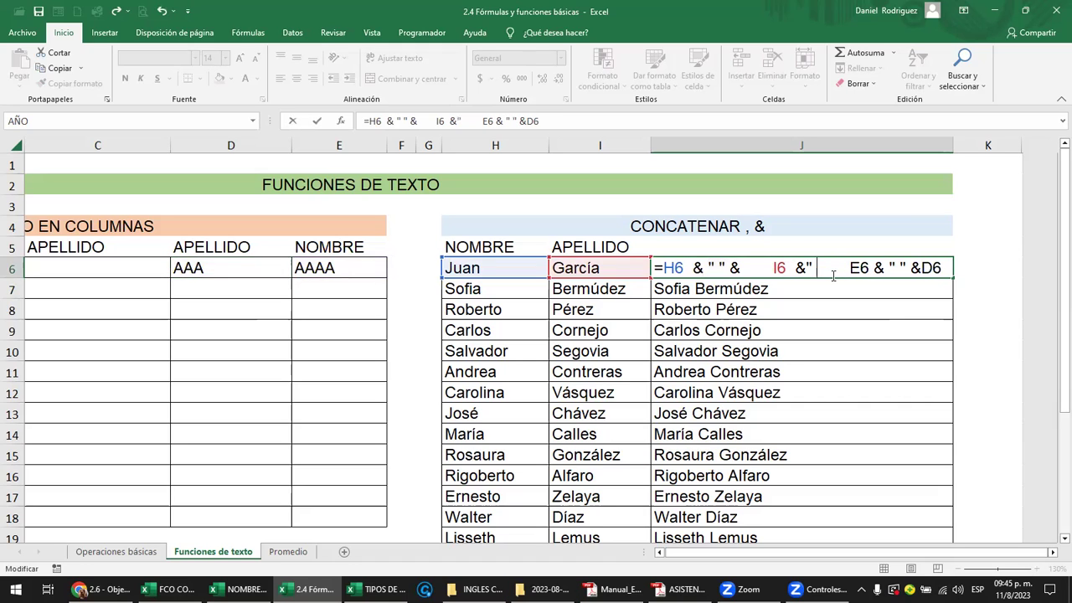
{"action": "type", "text": "\" "}
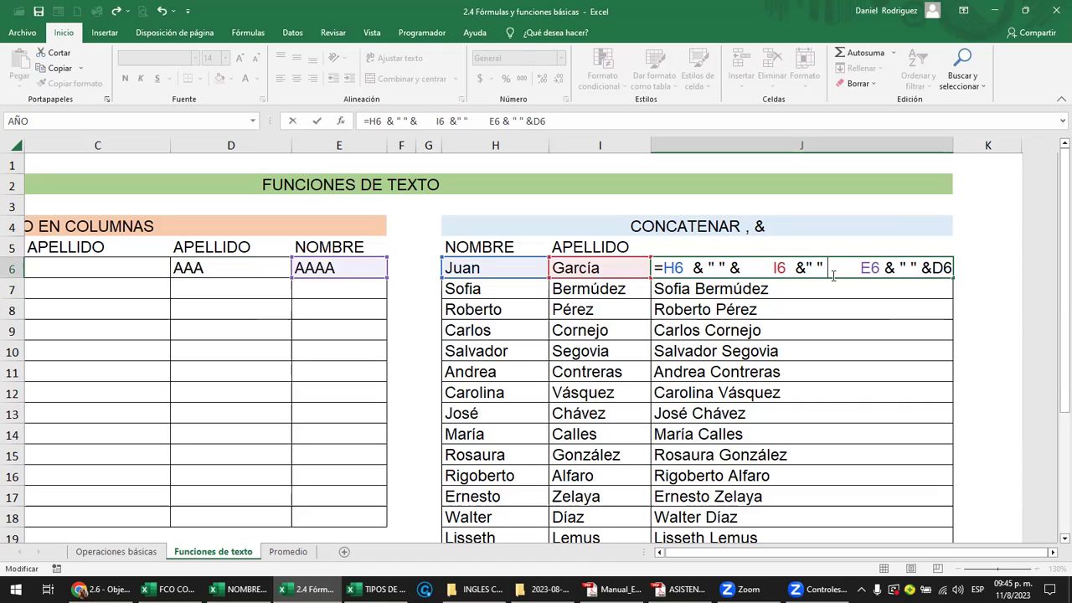
{"action": "type", "text": "&"}
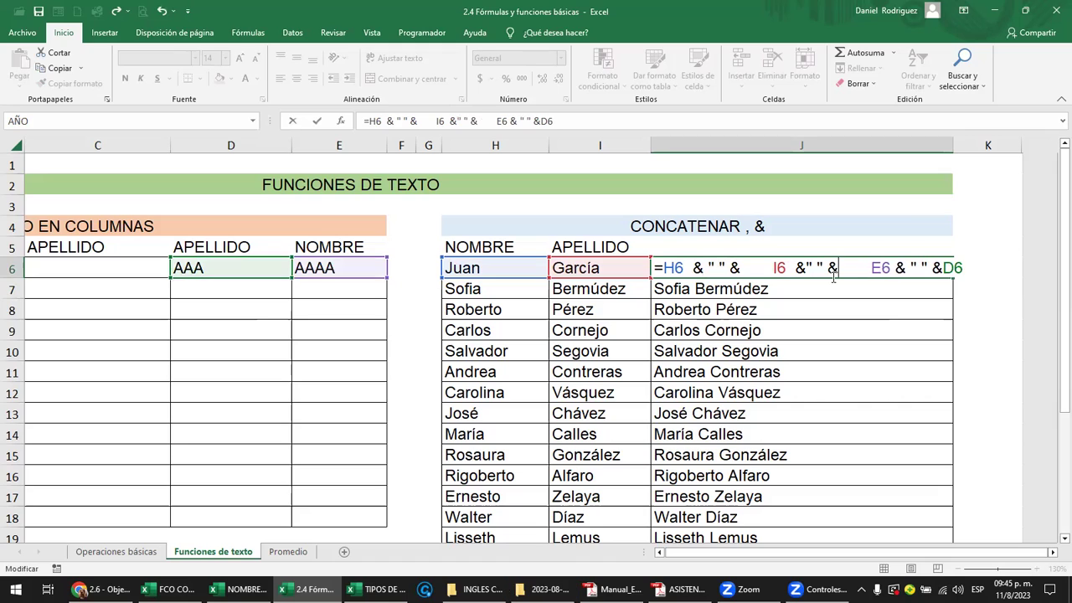
{"action": "key", "text": "Delete"}
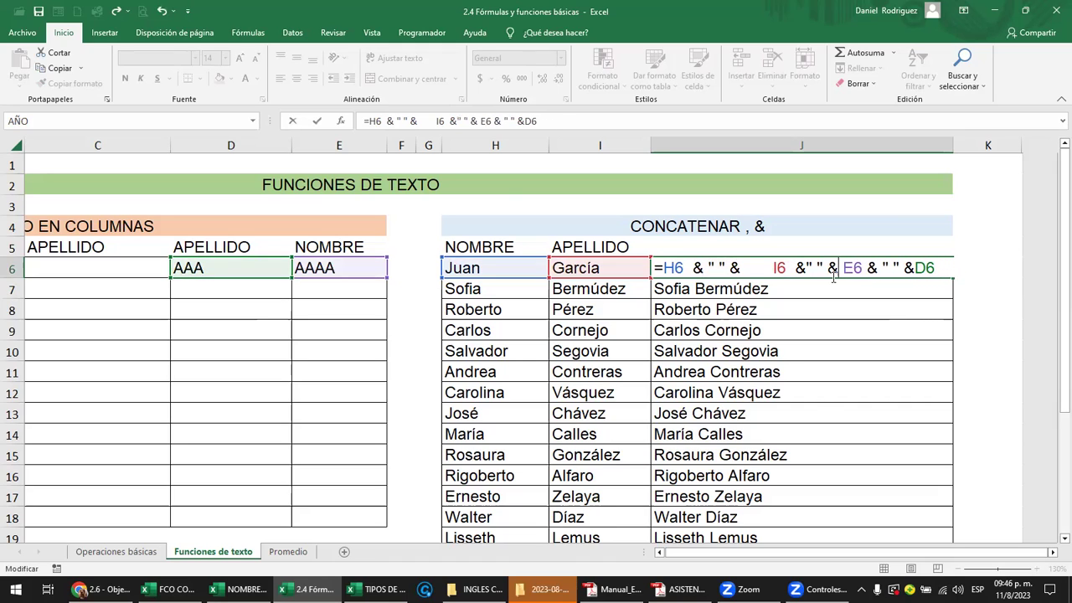
{"action": "key", "text": "Right"}
{"action": "key", "text": "Right"}
{"action": "key", "text": "Right"}
{"action": "key", "text": "Right"}
{"action": "key", "text": "Right"}
{"action": "key", "text": "Right"}
{"action": "key", "text": "Right"}
{"action": "key", "text": "Right"}
{"action": "key", "text": "Right"}
{"action": "key", "text": "Right"}
{"action": "key", "text": "Right"}
{"action": "key", "text": "Right"}
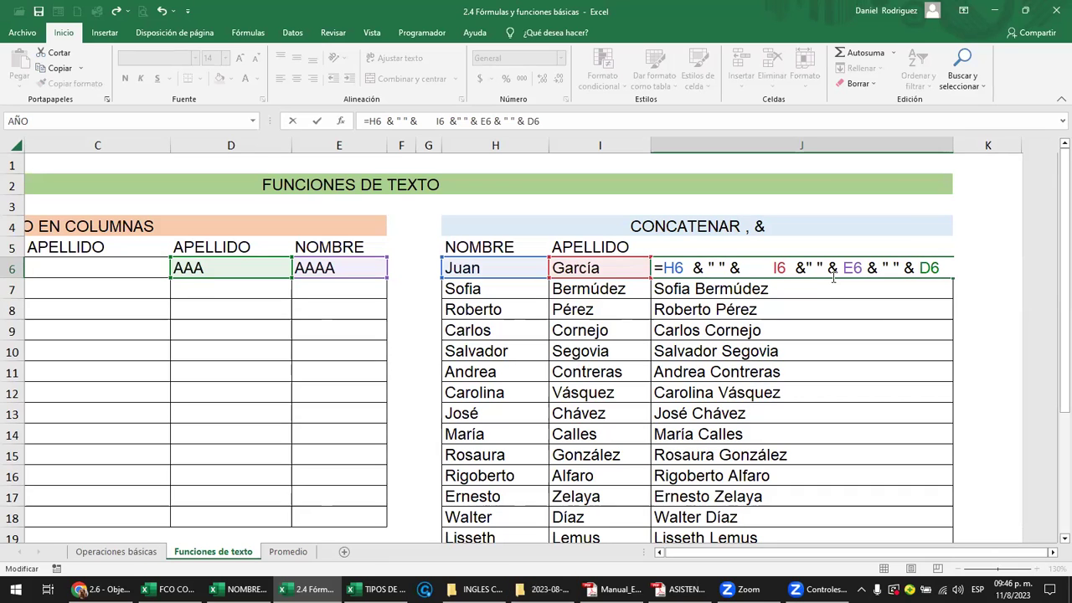
{"action": "key", "text": "Return"}
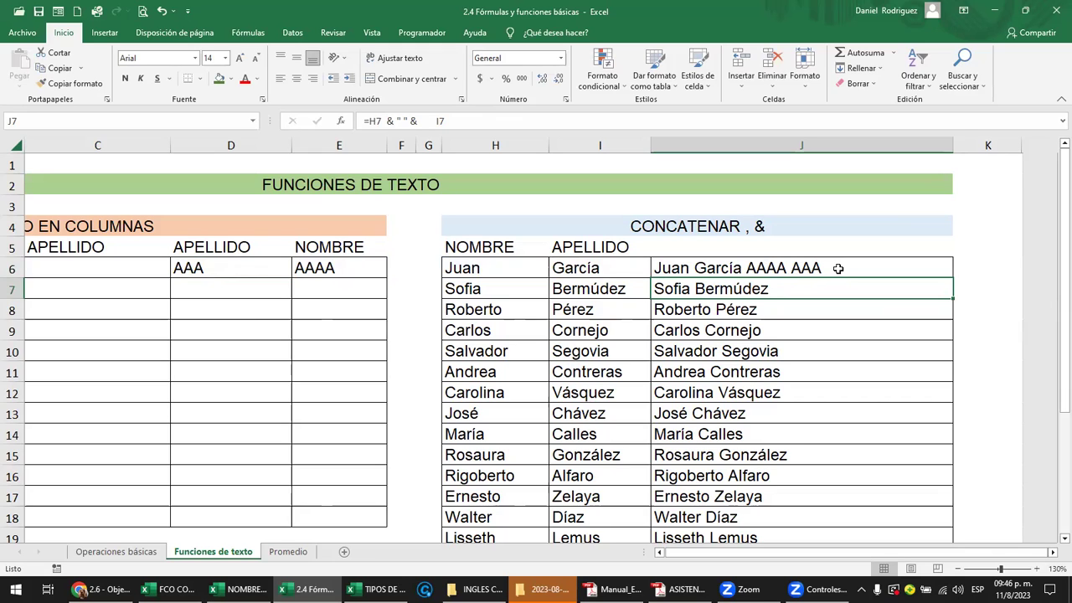
{"action": "left_click", "coordinate": [249, 262]}
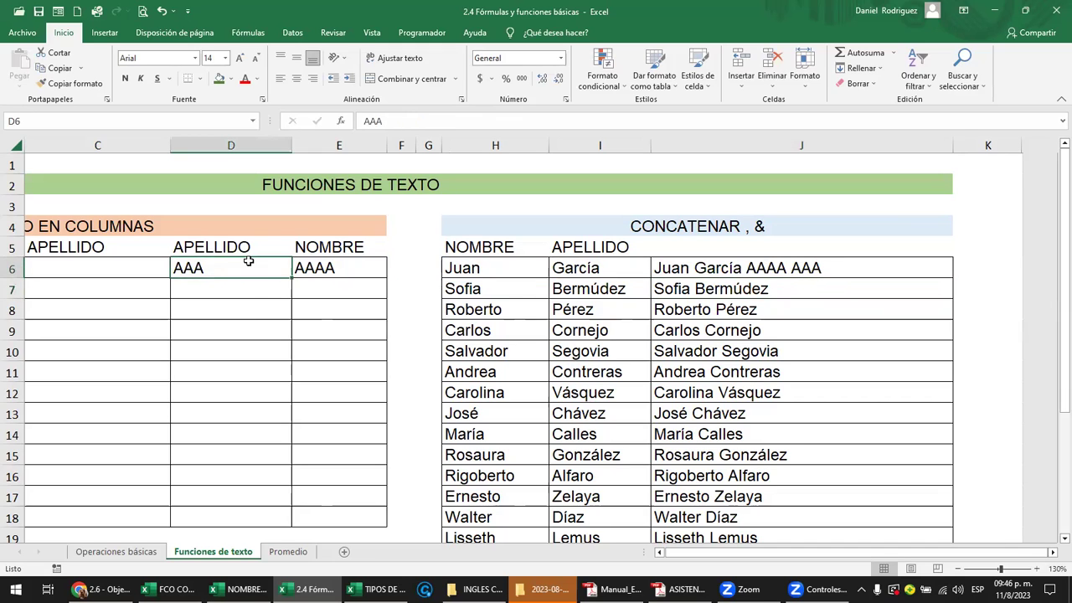
- Temporarily clear García from I6 to test J6, then restore it
{"action": "key", "text": "Right"}
{"action": "key", "text": "Right"}
{"action": "key", "text": "Right"}
{"action": "key", "text": "Right"}
{"action": "key", "text": "Right"}
{"action": "key", "text": "Delete"}
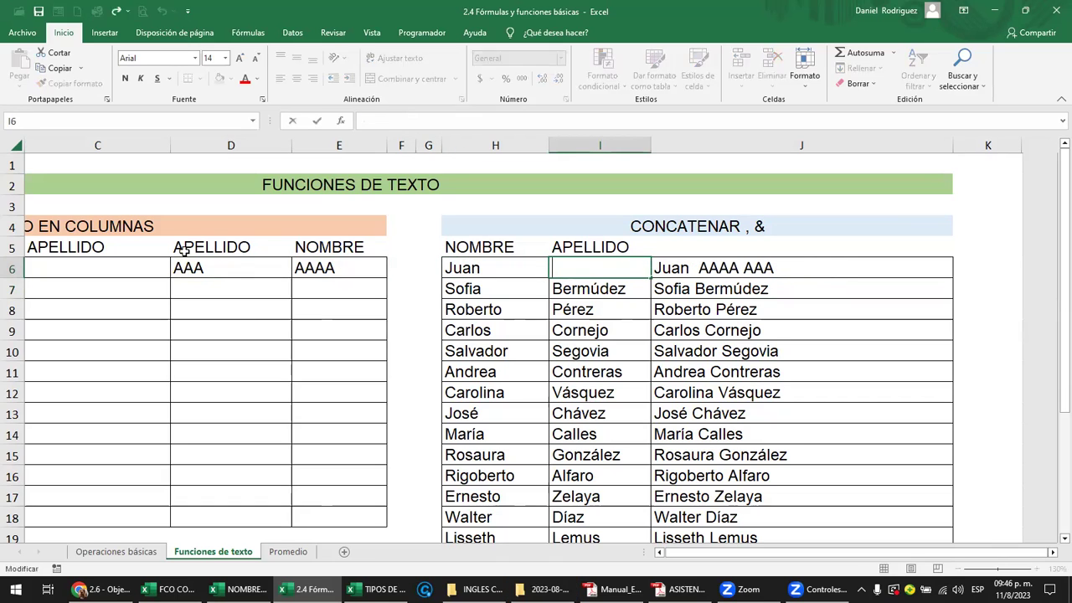
{"action": "left_click", "coordinate": [672, 276]}
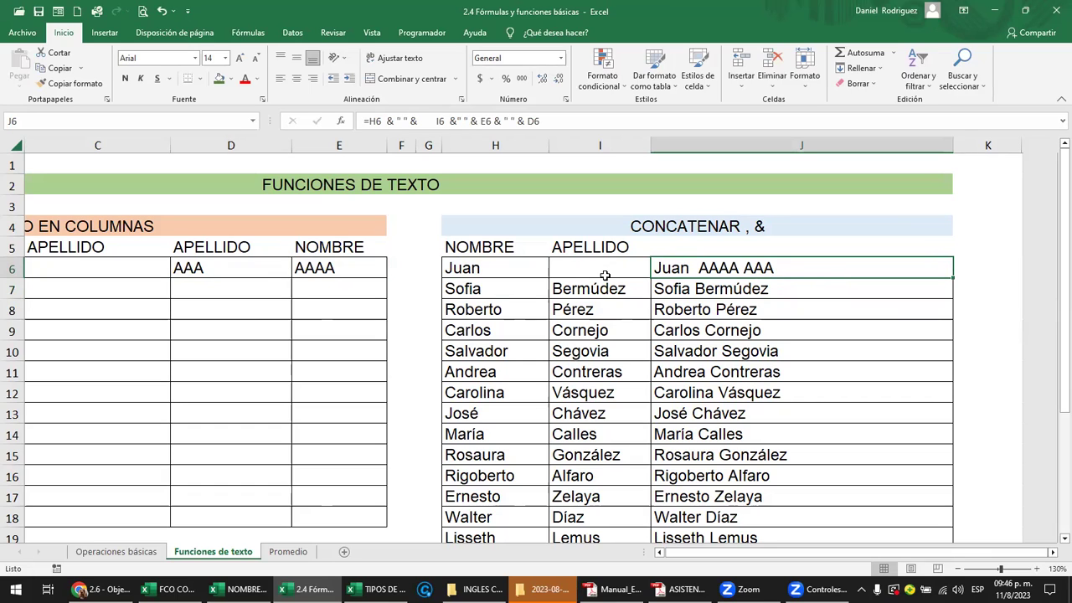
{"action": "key", "text": "ctrl+z"}
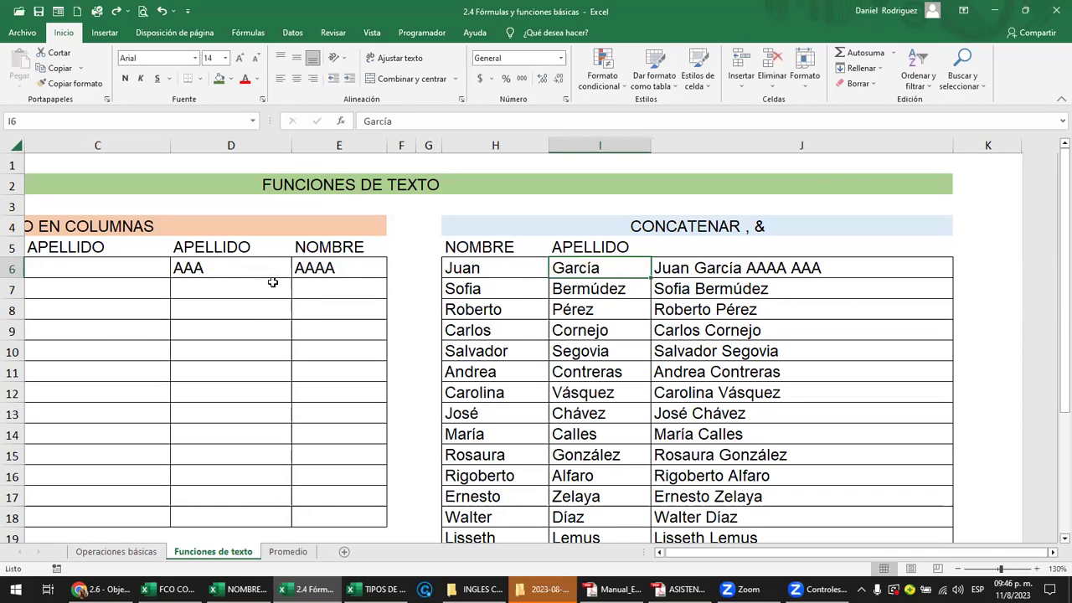
- Remove the AAA and AAAA test values from D6 and E6, then recheck J6's formula
{"action": "left_click", "coordinate": [234, 272]}
{"action": "key", "text": "ctrl+z"}
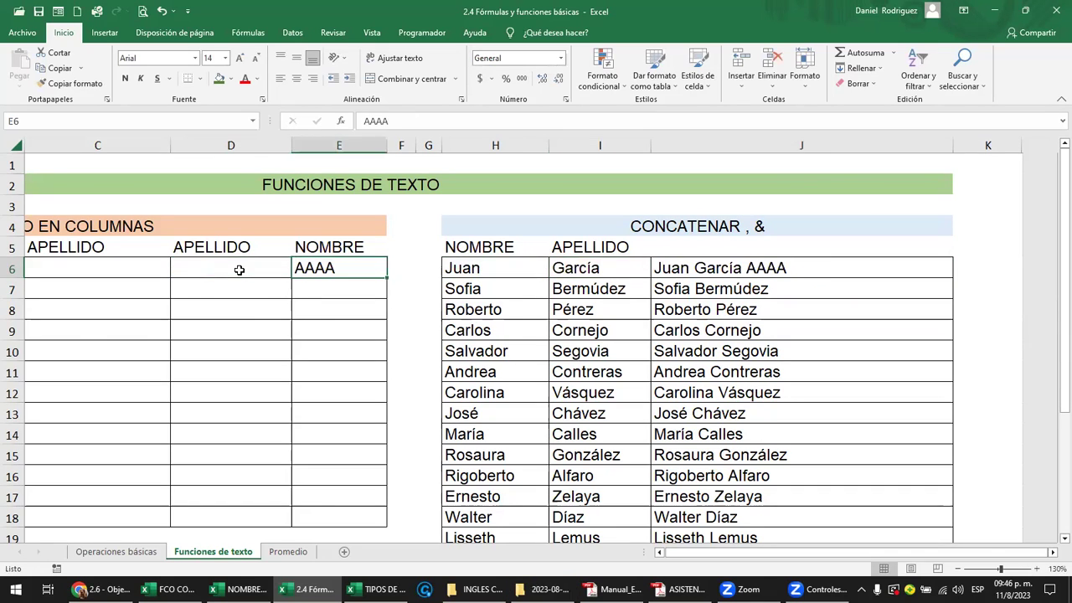
{"action": "key", "text": "ctrl+z"}
{"action": "key", "text": "ctrl+z"}
{"action": "key", "text": "Right"}
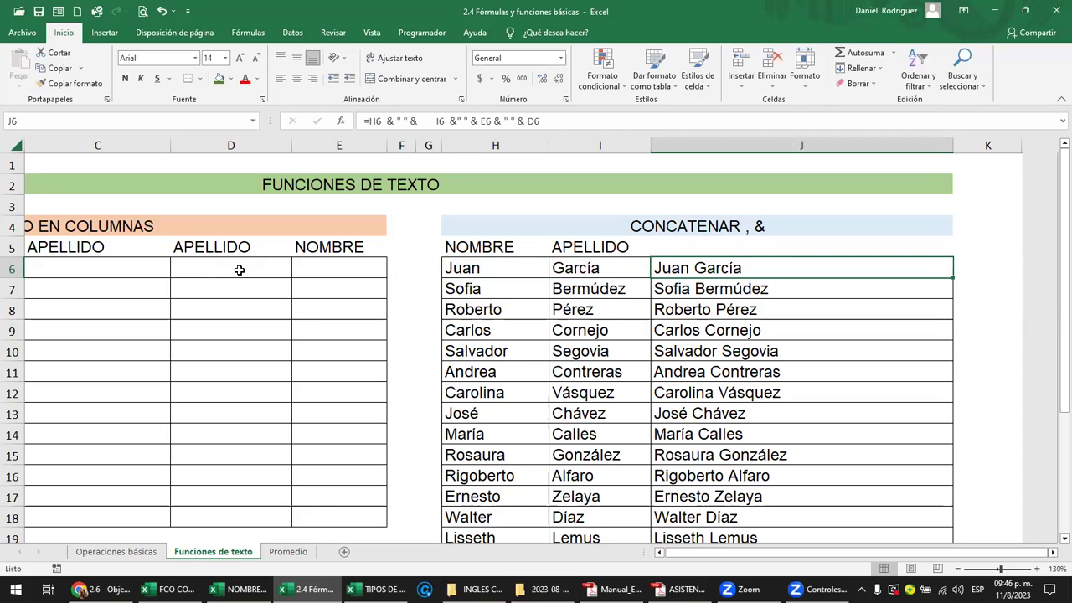
{"action": "key", "text": "F2"}
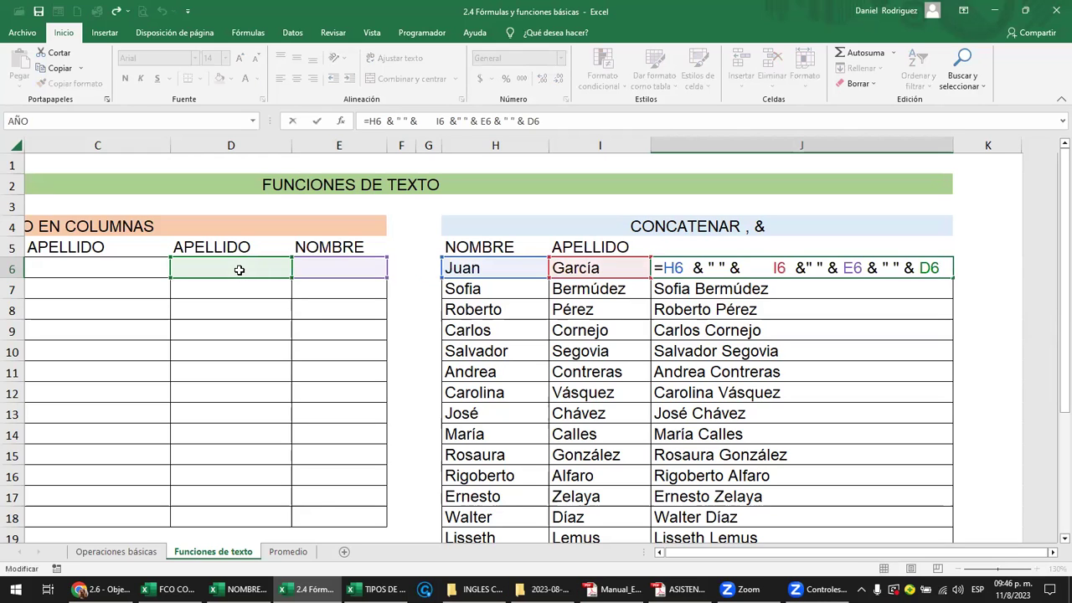
{"action": "key", "text": "Escape"}
{"action": "key", "text": "F2"}
{"action": "key", "text": "Return"}
{"action": "key", "text": "Up"}
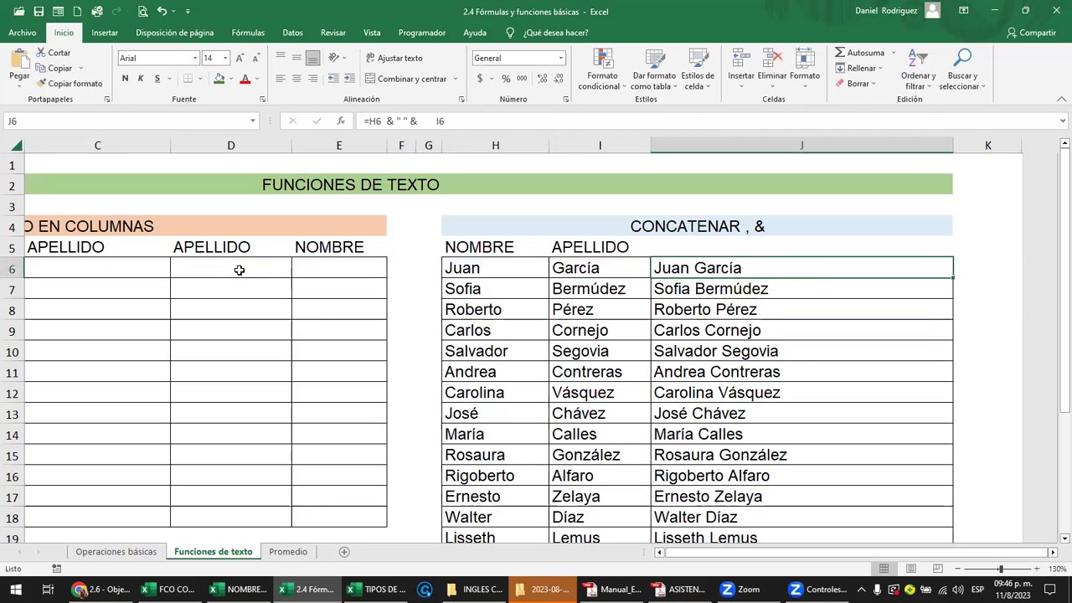
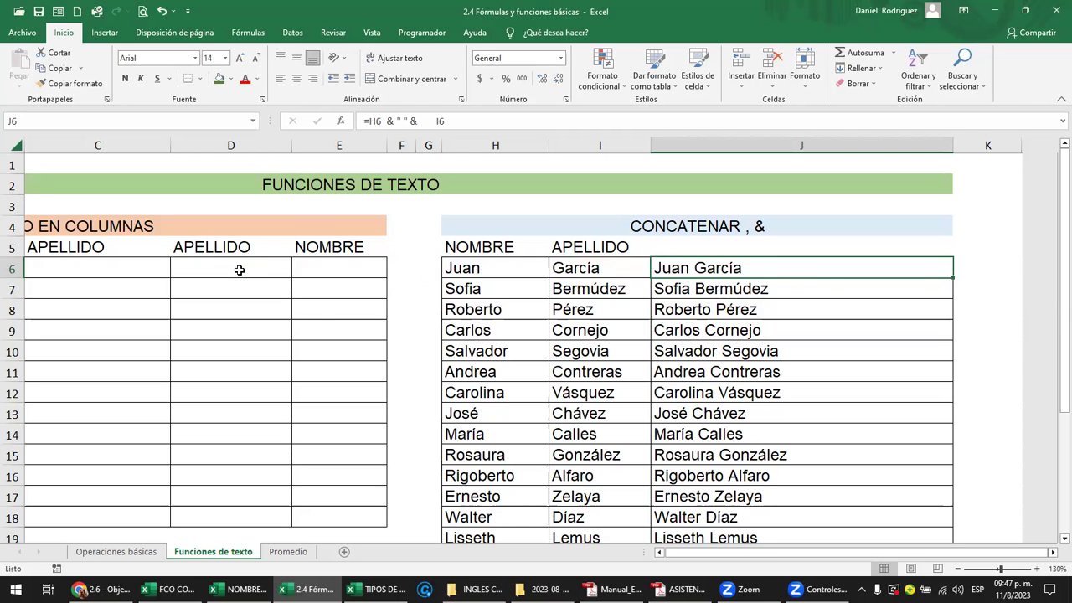
- Insert the label "SU NOMBRE ES:" right after the equals sign in J6's formula
{"action": "double_click", "coordinate": [716, 279]}
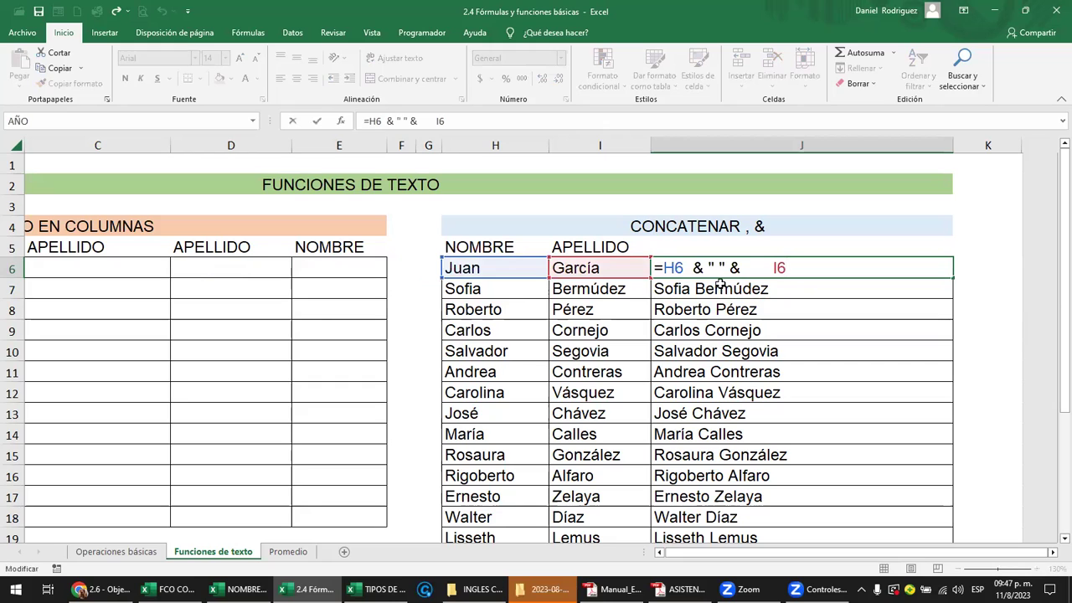
{"action": "key", "text": "Escape"}
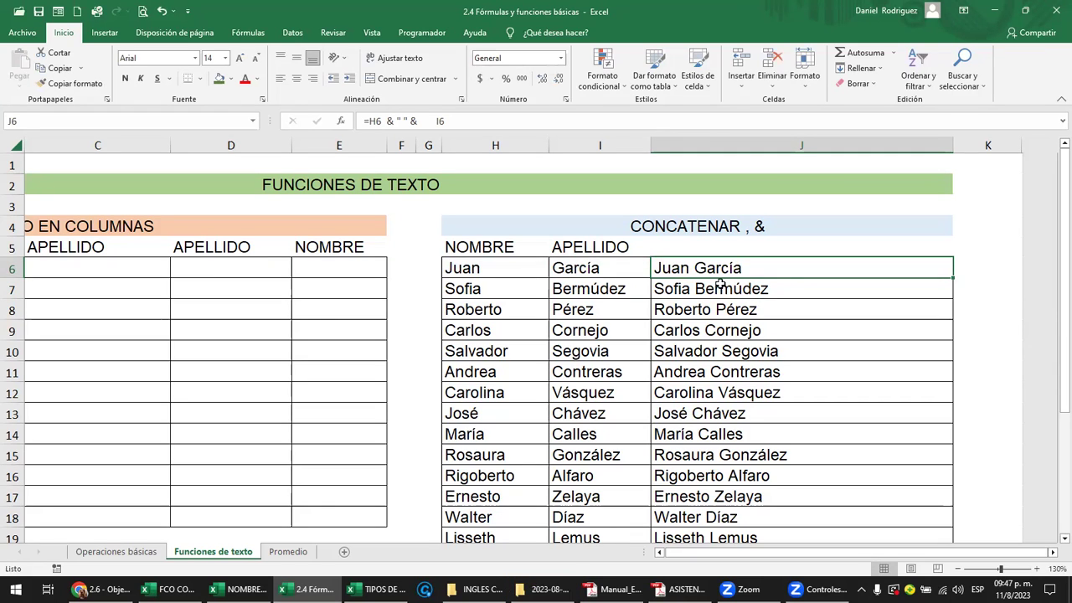
{"action": "key", "text": "F2"}
{"action": "key", "text": "Left"}
{"action": "key", "text": "Left"}
{"action": "key", "text": "Left"}
{"action": "key", "text": "Left"}
{"action": "key", "text": "Left"}
{"action": "key", "text": "Left"}
{"action": "key", "text": "Left"}
{"action": "key", "text": "Left"}
{"action": "key", "text": "Left"}
{"action": "key", "text": "BackSpace"}
{"action": "key", "text": "Right"}
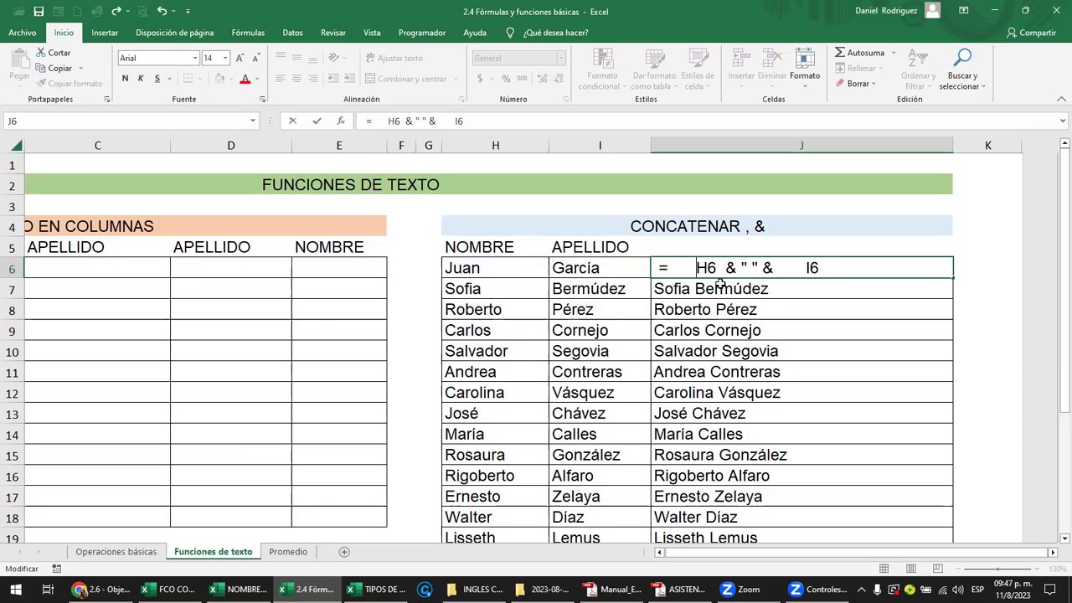
{"action": "key", "text": "Left"}
{"action": "key", "text": "Left"}
{"action": "key", "text": "Left"}
{"action": "key", "text": "Left"}
{"action": "key", "text": "Left"}
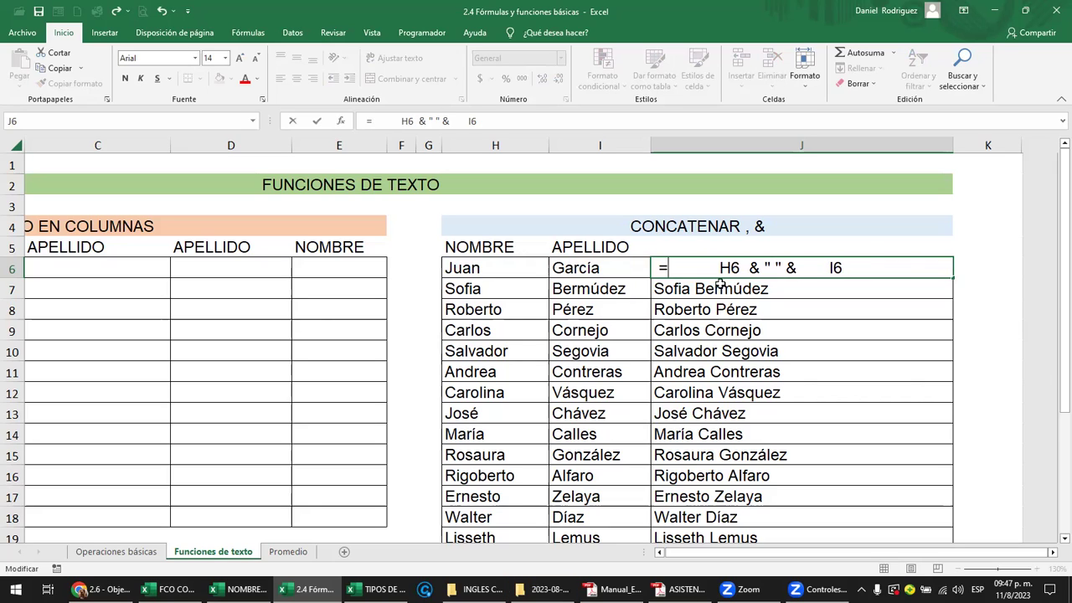
{"action": "type", "text": "\""}
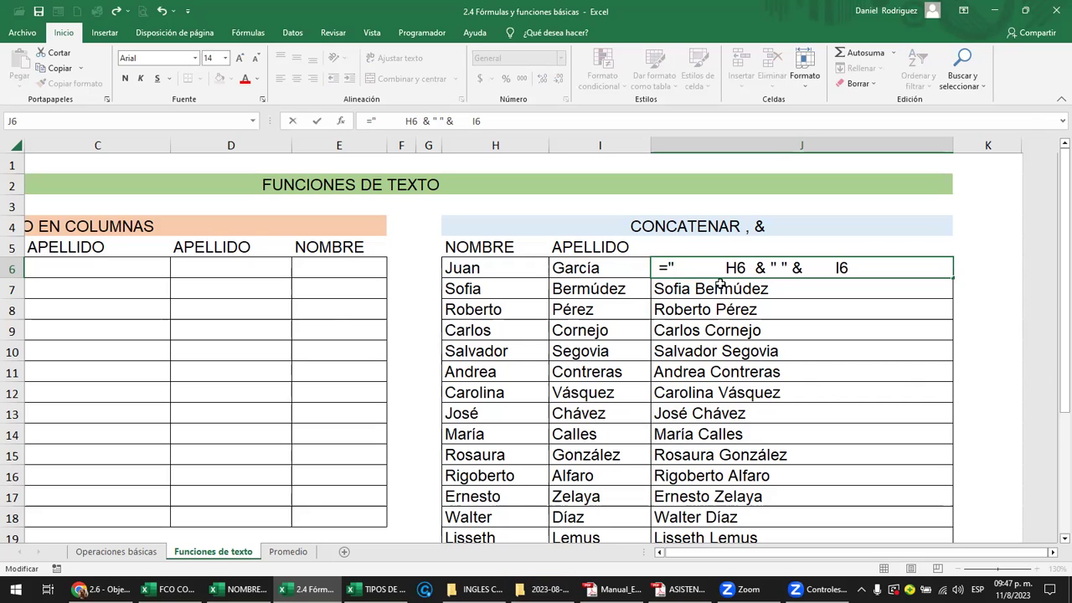
{"action": "type", "text": "SU"}
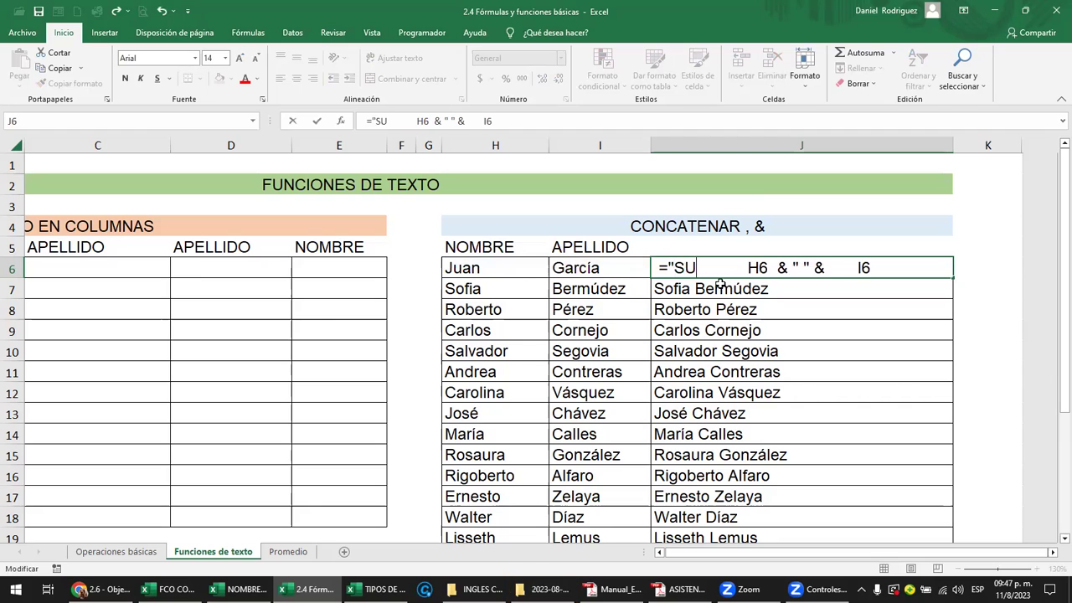
{"action": "type", "text": " NOMB"}
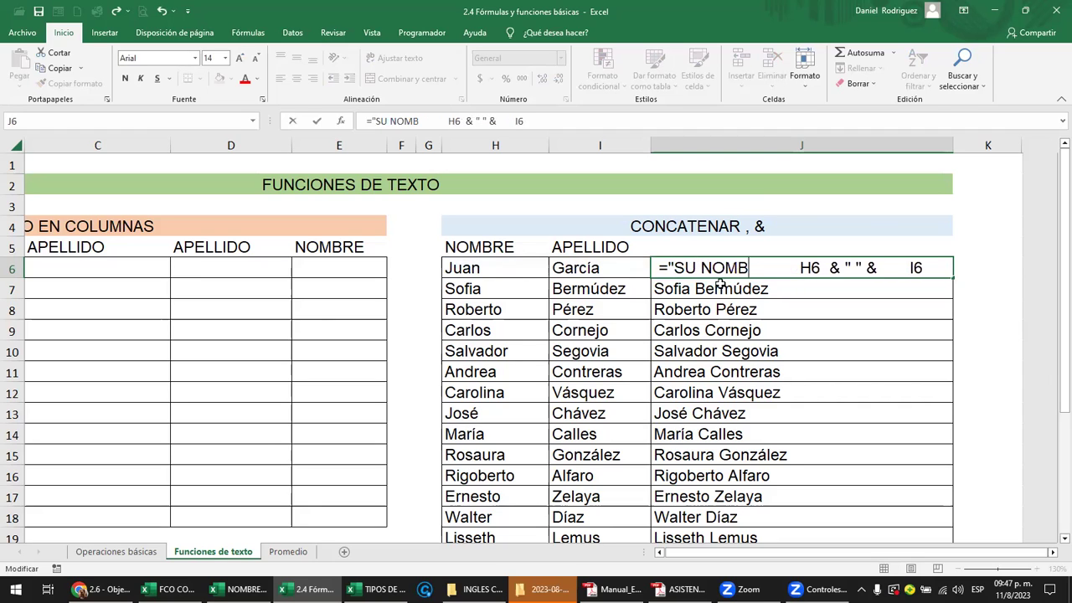
{"action": "type", "text": "RE ES"}
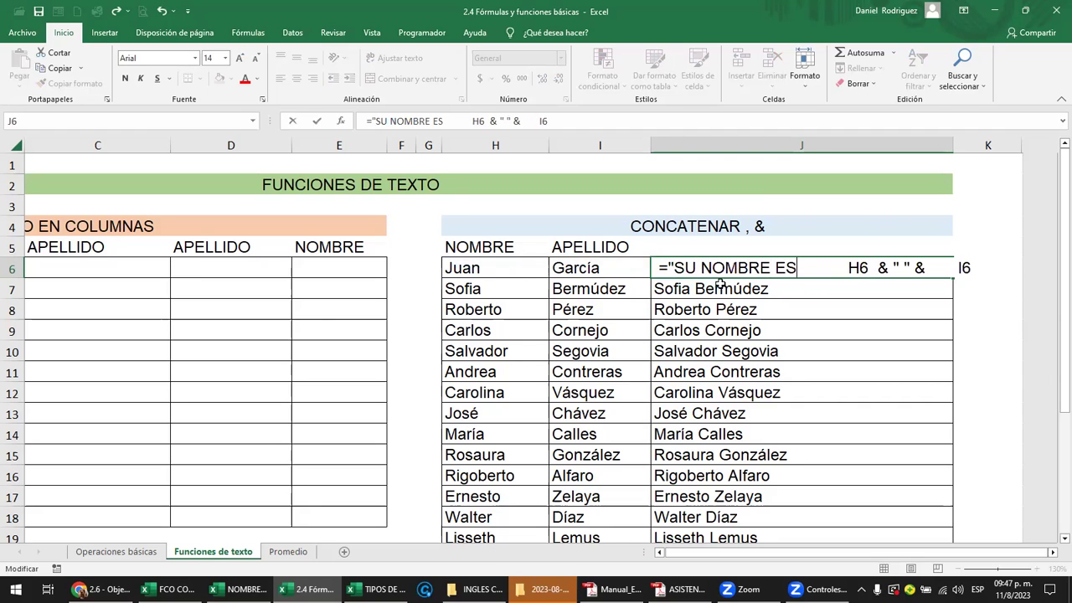
{"action": "type", "text": ":"}
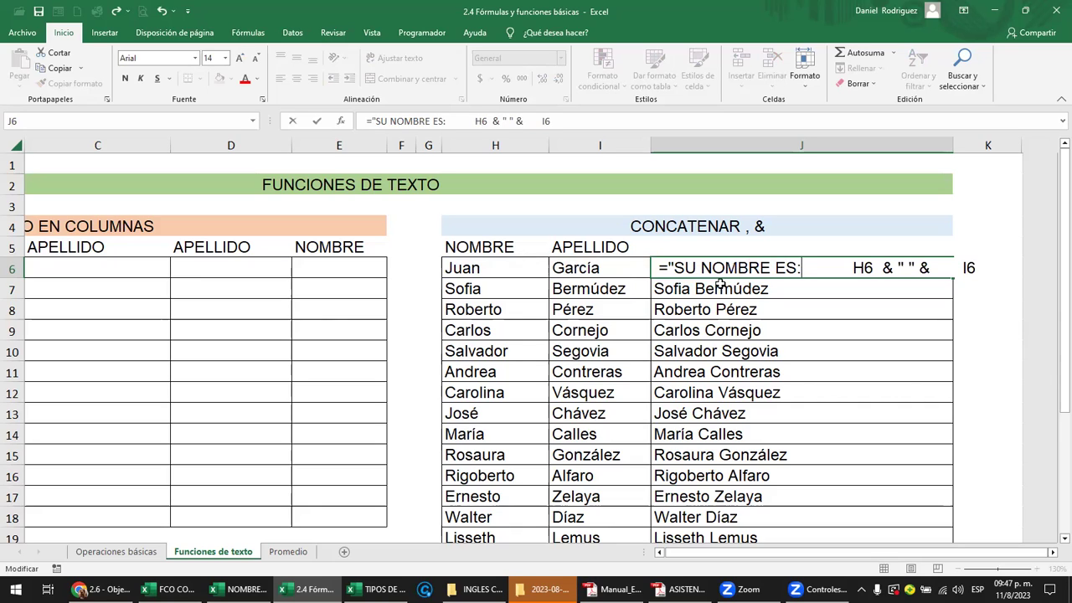
{"action": "type", "text": "\""}
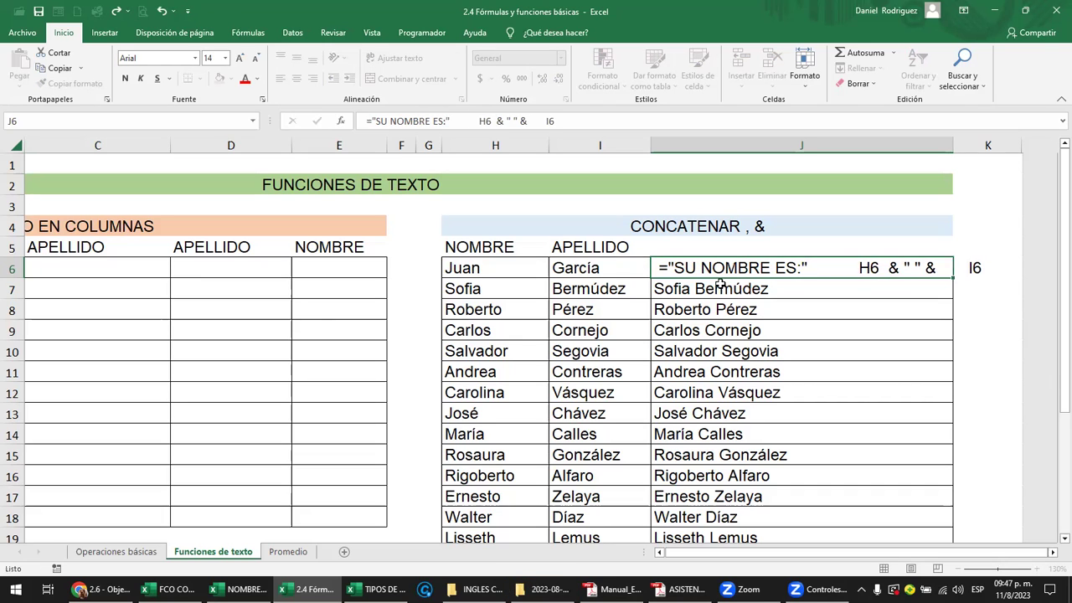
{"action": "key", "text": "ctrl+Return"}
- Add the & joining the label to H6 & " " & I6 in J6
{"action": "key", "text": "F2"}
{"action": "key", "text": "Left"}
{"action": "key", "text": "Left"}
{"action": "key", "text": "Left"}
{"action": "key", "text": "Left"}
{"action": "key", "text": "Left"}
{"action": "key", "text": "Left"}
{"action": "key", "text": "Left"}
{"action": "key", "text": "Left"}
{"action": "key", "text": "Left"}
{"action": "key", "text": "Left"}
{"action": "key", "text": "Left"}
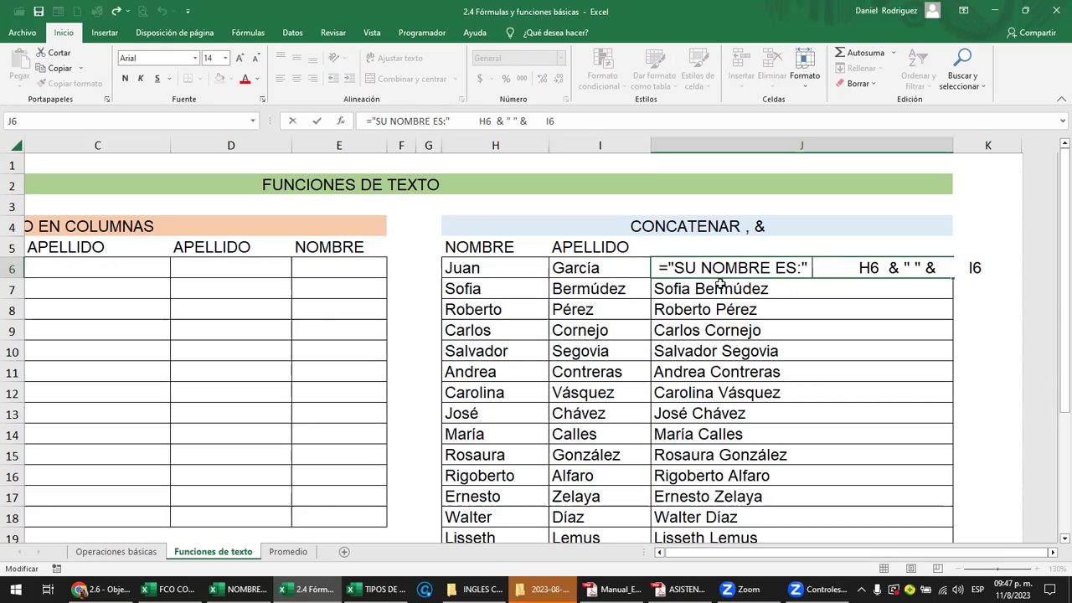
{"action": "type", "text": "$"}
{"action": "key", "text": "BackSpace"}
{"action": "type", "text": "&"}
{"action": "key", "text": "Delete"}
{"action": "key", "text": "Delete"}
{"action": "key", "text": "Delete"}
{"action": "key", "text": "Delete"}
{"action": "key", "text": "Delete"}
{"action": "key", "text": "Return"}
- Recheck J6's formula and commit it so it shows SU NOMBRE ES:Juan García
{"action": "key", "text": "Up"}
{"action": "key", "text": "F2"}
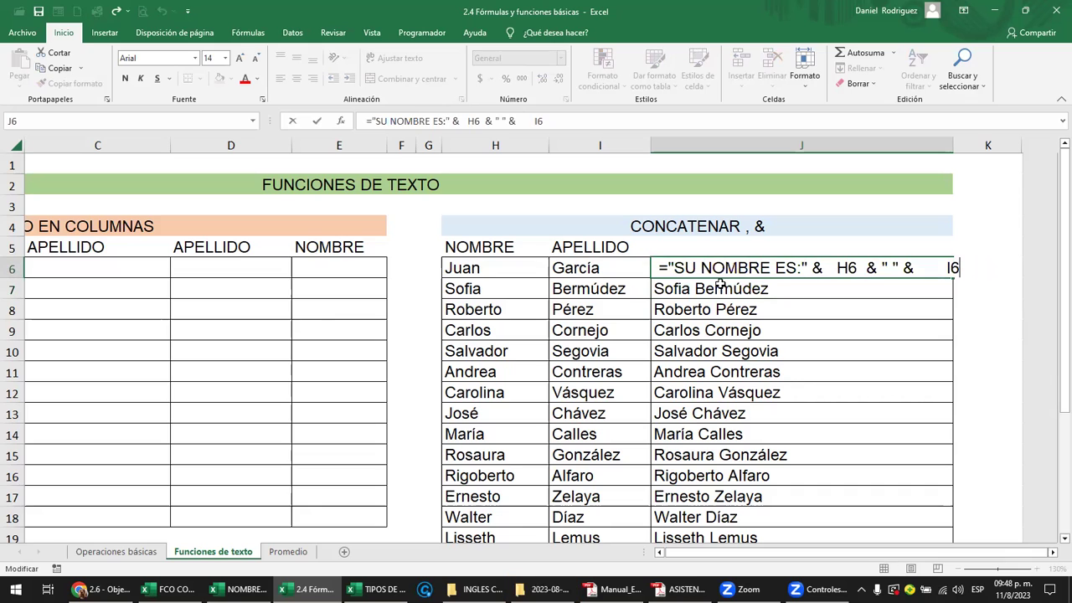
{"action": "key", "text": "Escape"}
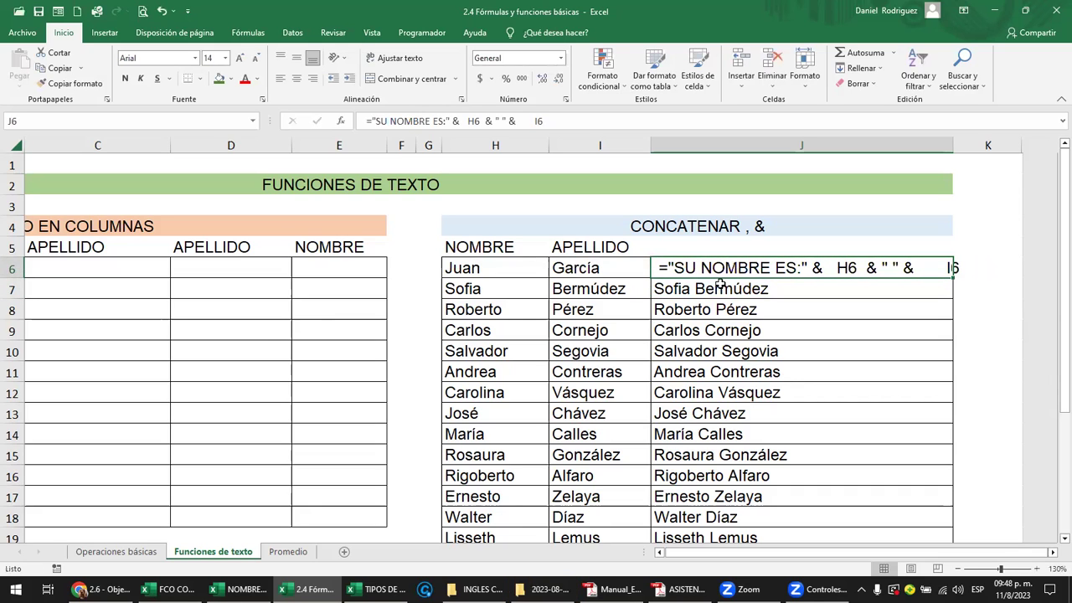
{"action": "key", "text": "F2"}
{"action": "key", "text": "Left"}
{"action": "key", "text": "Left"}
{"action": "key", "text": "Left"}
{"action": "key", "text": "Left"}
{"action": "key", "text": "Left"}
{"action": "key", "text": "Left"}
{"action": "key", "text": "Left"}
{"action": "key", "text": "Left"}
{"action": "key", "text": "Left"}
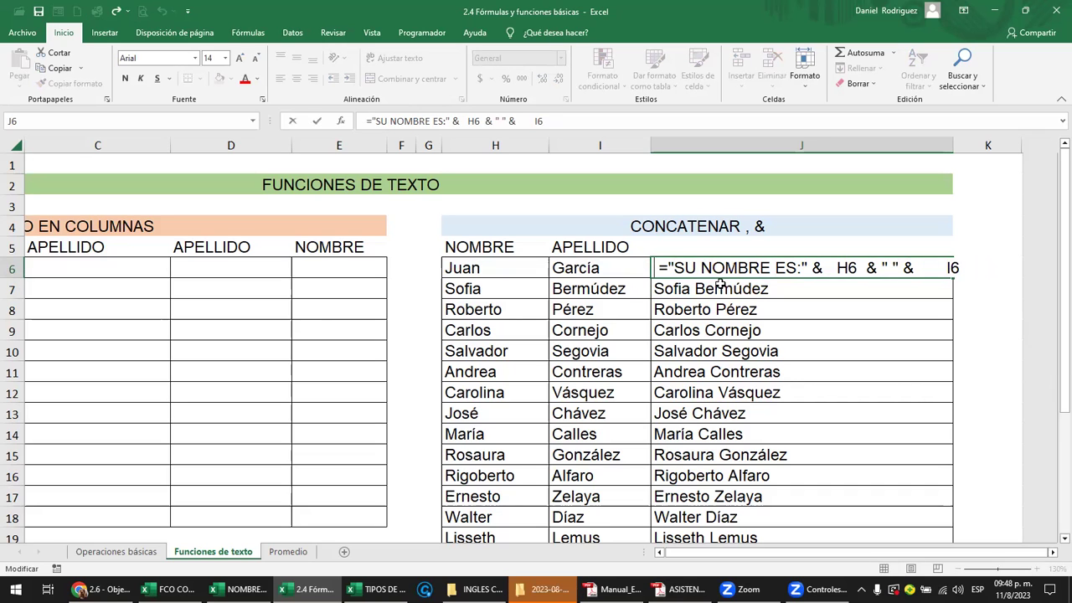
{"action": "key", "text": "Right"}
{"action": "key", "text": "Left"}
{"action": "key", "text": "Escape"}
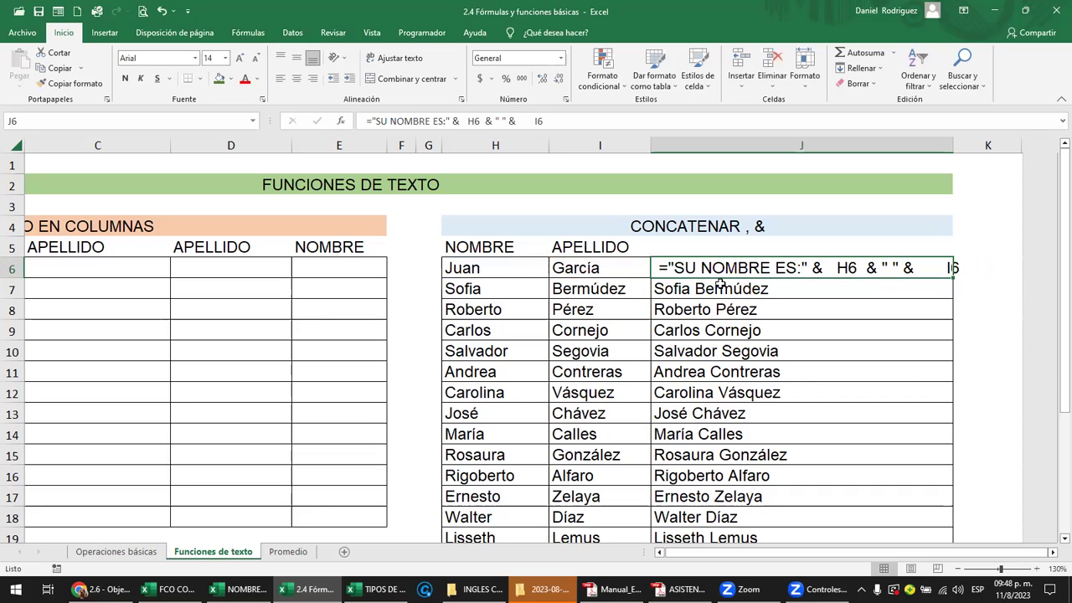
{"action": "key", "text": "F2"}
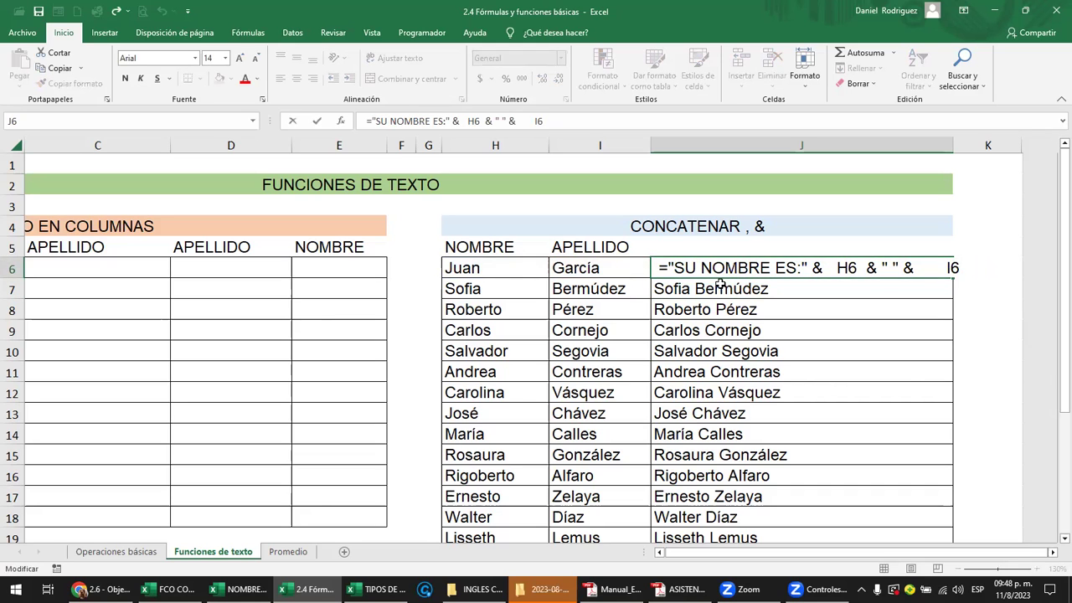
{"action": "key", "text": "Escape"}
{"action": "key", "text": "Left"}
{"action": "key", "text": "Right"}
{"action": "key", "text": "ctrl+Left"}
{"action": "key", "text": "ctrl+Left"}
{"action": "key", "text": "ctrl+Left"}
{"action": "key", "text": "ctrl+Left"}
{"action": "key", "text": "ctrl+Left"}
{"action": "key", "text": "ctrl+Left"}
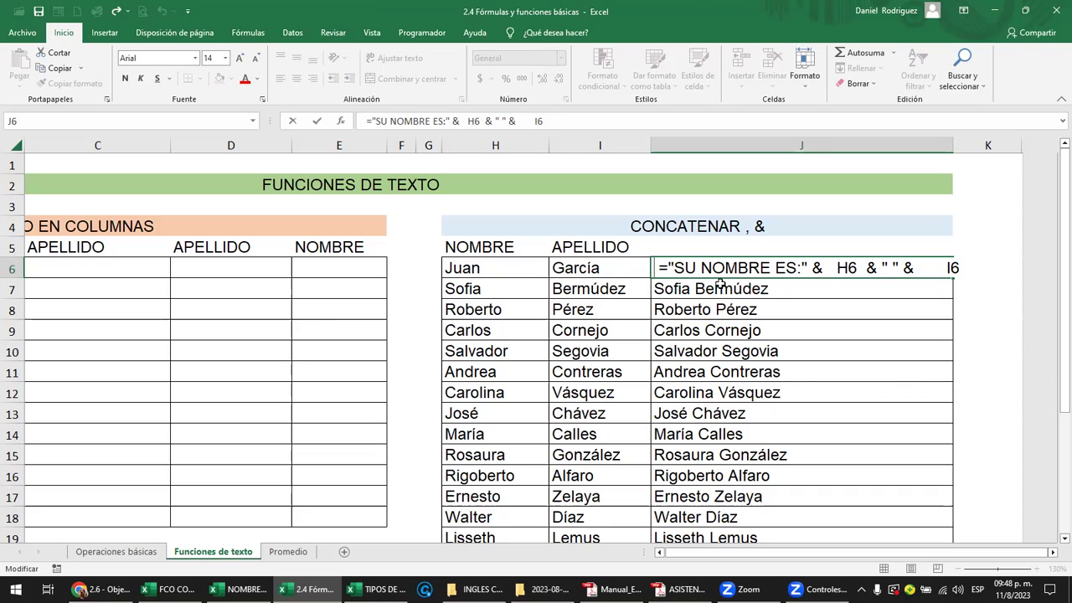
{"action": "key", "text": "F2"}
{"action": "key", "text": "ctrl+Return"}
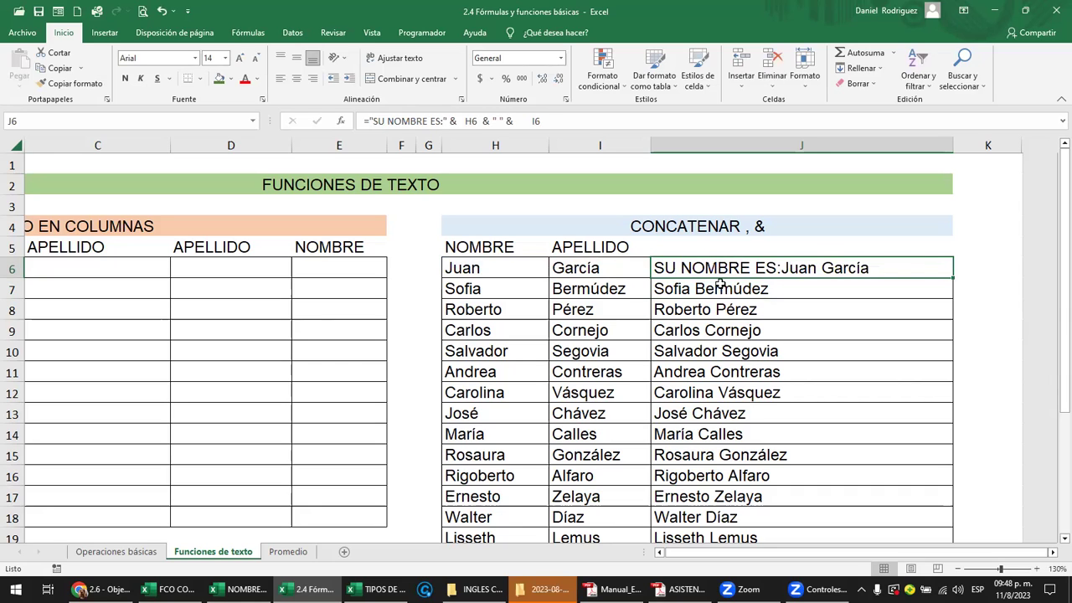
- Add a space after the SU NOMBRE ES: label in J6's formula
{"action": "key", "text": "F2"}
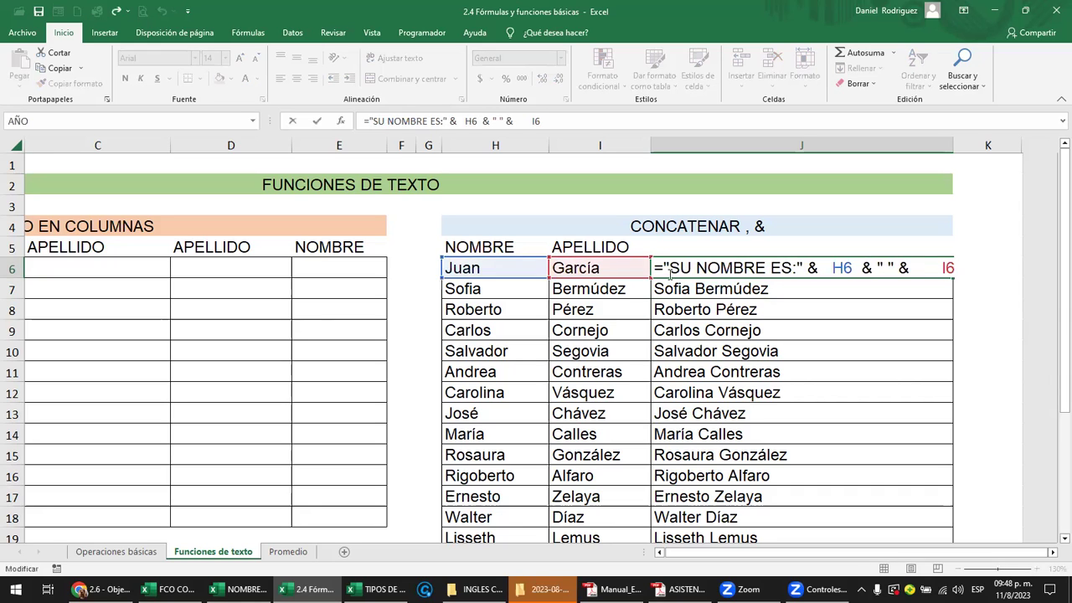
{"action": "left_click", "coordinate": [666, 267]}
{"action": "key", "text": "Right"}
{"action": "key", "text": "Right"}
{"action": "key", "text": "Right"}
{"action": "key", "text": "Right"}
{"action": "key", "text": "Right"}
{"action": "key", "text": "Right"}
{"action": "key", "text": "Right"}
{"action": "key", "text": "Right"}
{"action": "key", "text": "Right"}
{"action": "key", "text": "Right"}
{"action": "key", "text": "Right"}
{"action": "key", "text": "Right"}
{"action": "key", "text": "Right"}
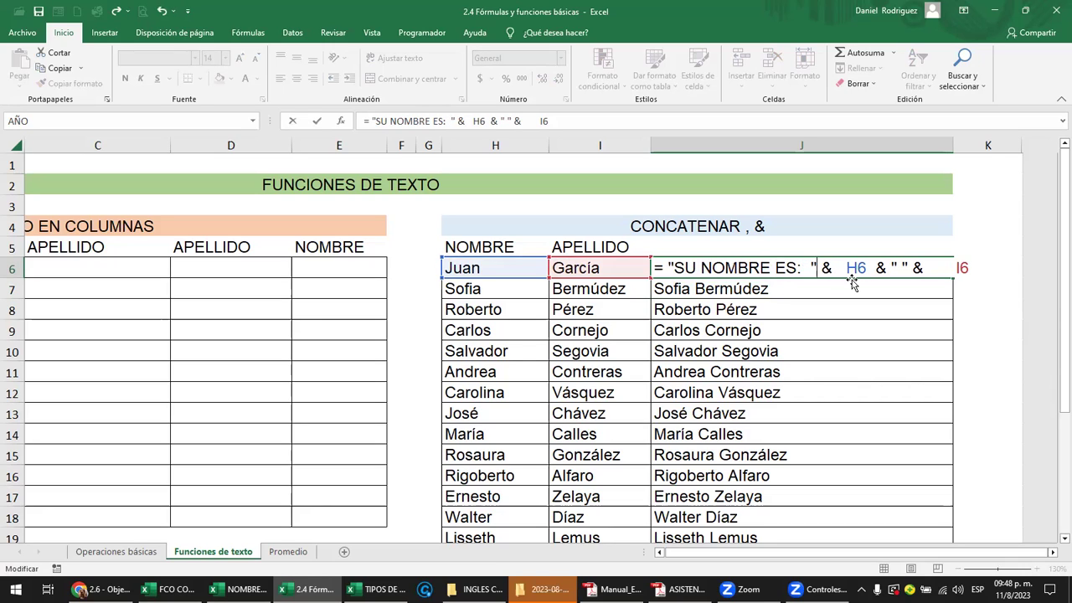
{"action": "key", "text": "ctrl+shift+Left"}
{"action": "key", "text": "ctrl+shift+Left"}
{"action": "key", "text": "ctrl+shift+Left"}
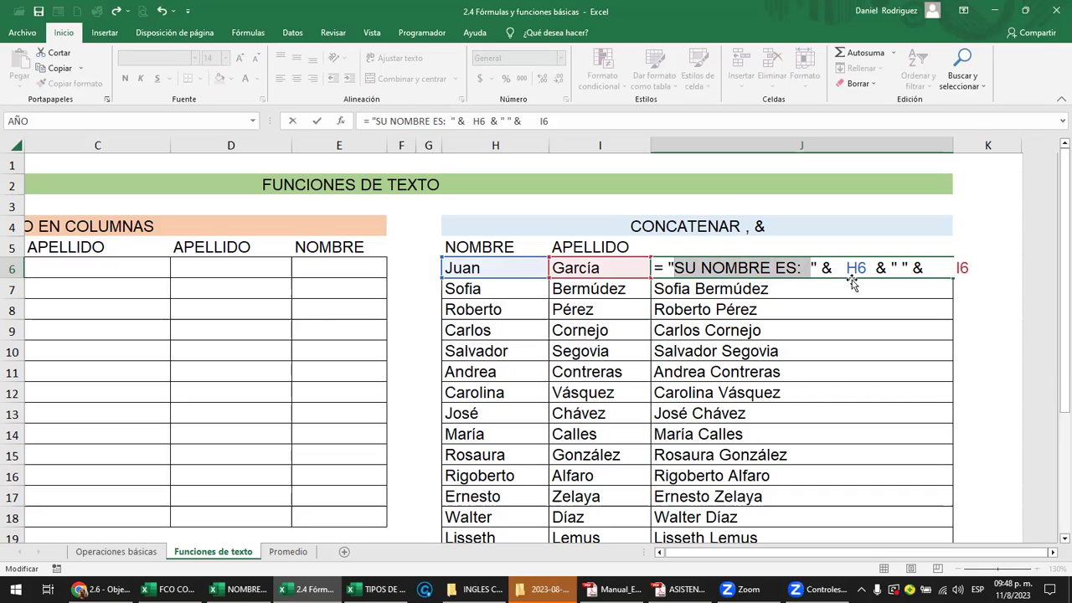
{"action": "key", "text": "ctrl+Return"}
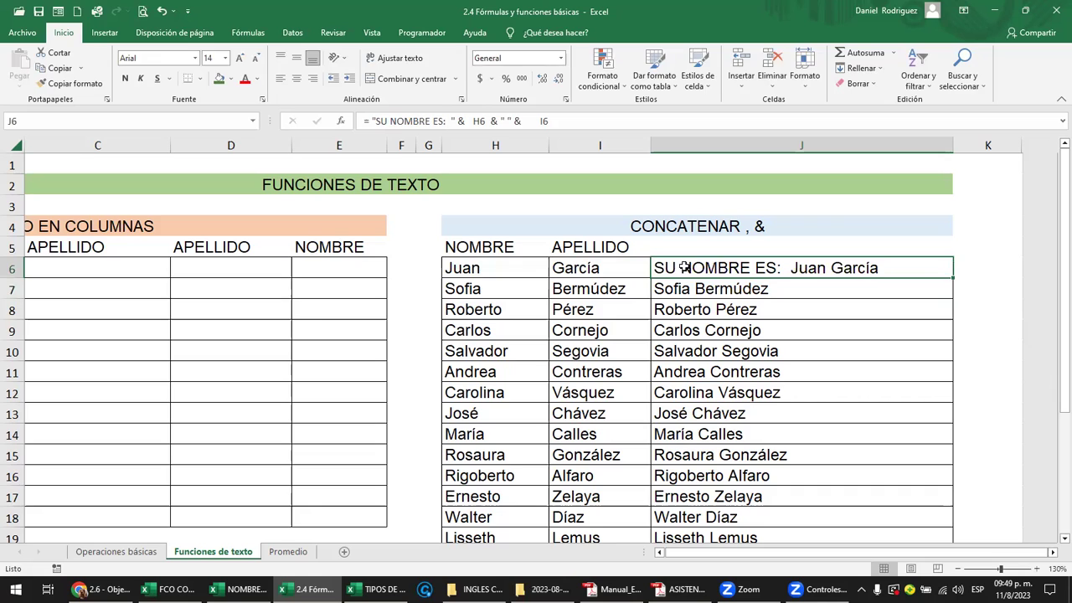
- Fix J6's formula so it displays SU NOMBRE ES: Juan García
{"action": "double_click", "coordinate": [685, 267]}
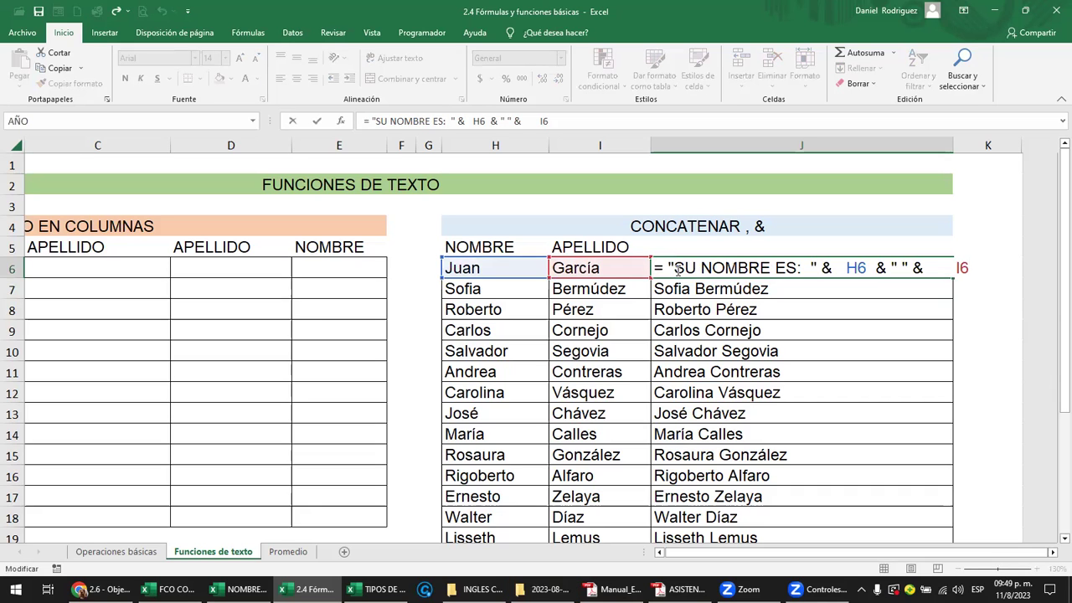
{"action": "left_click_drag", "start_coordinate": [669, 267], "coordinate": [817, 267]}
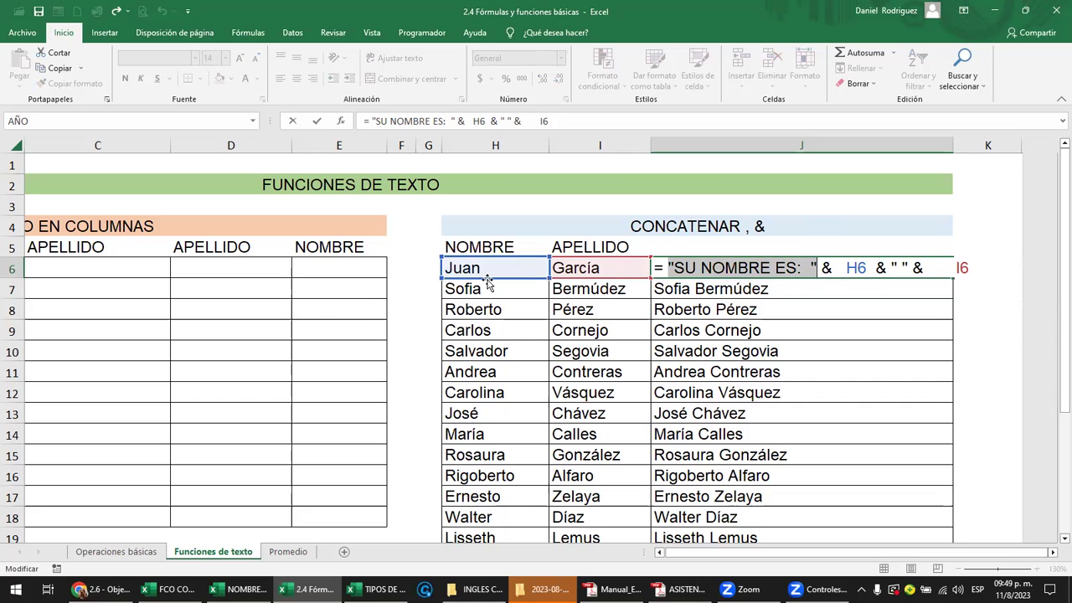
{"action": "key", "text": "Right"}
{"action": "key", "text": "Delete"}
{"action": "key", "text": "Delete"}
{"action": "key", "text": "Return"}
{"action": "key", "text": "Return"}
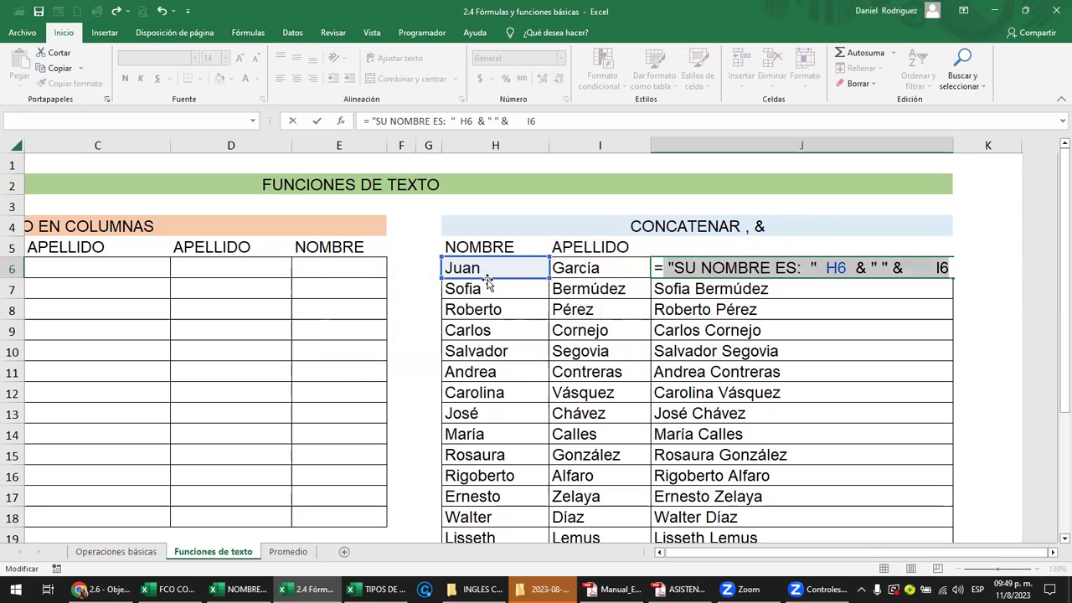
{"action": "key", "text": "F2"}
{"action": "key", "text": "Left"}
{"action": "key", "text": "Escape"}
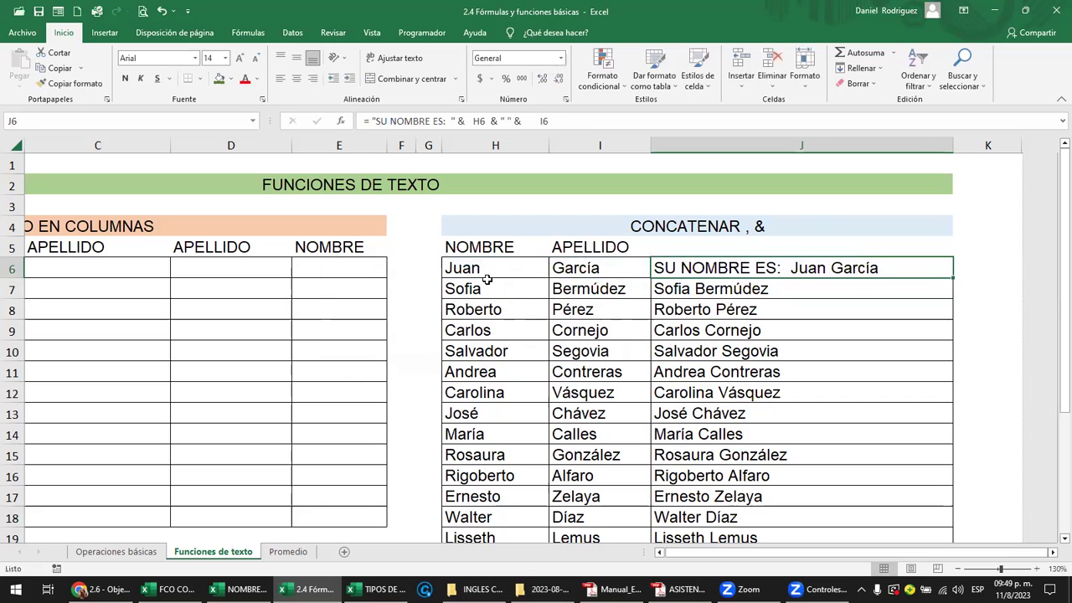
{"action": "key", "text": "F2"}
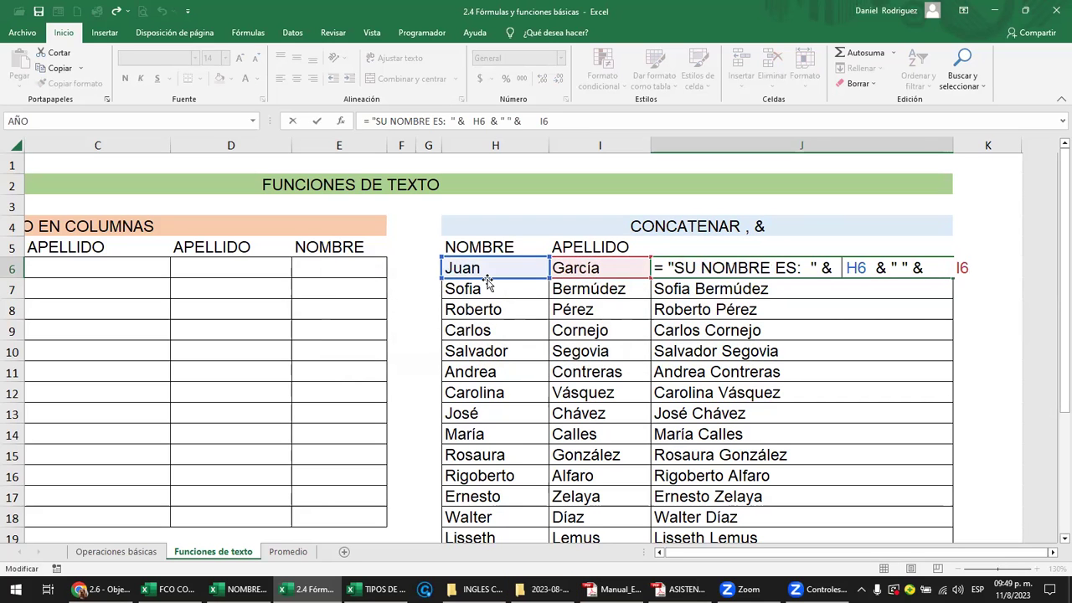
{"action": "key", "text": "Return"}
{"action": "key", "text": "Up"}
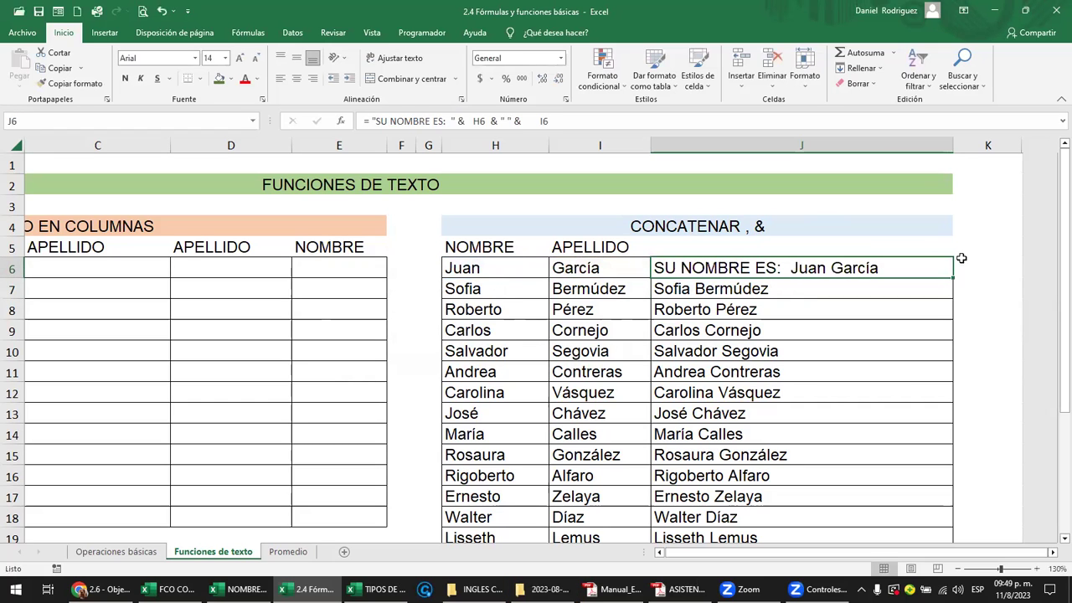
- Fill the J6 formula down column J and confirm the J7 result
{"action": "double_click", "coordinate": [953, 278]}
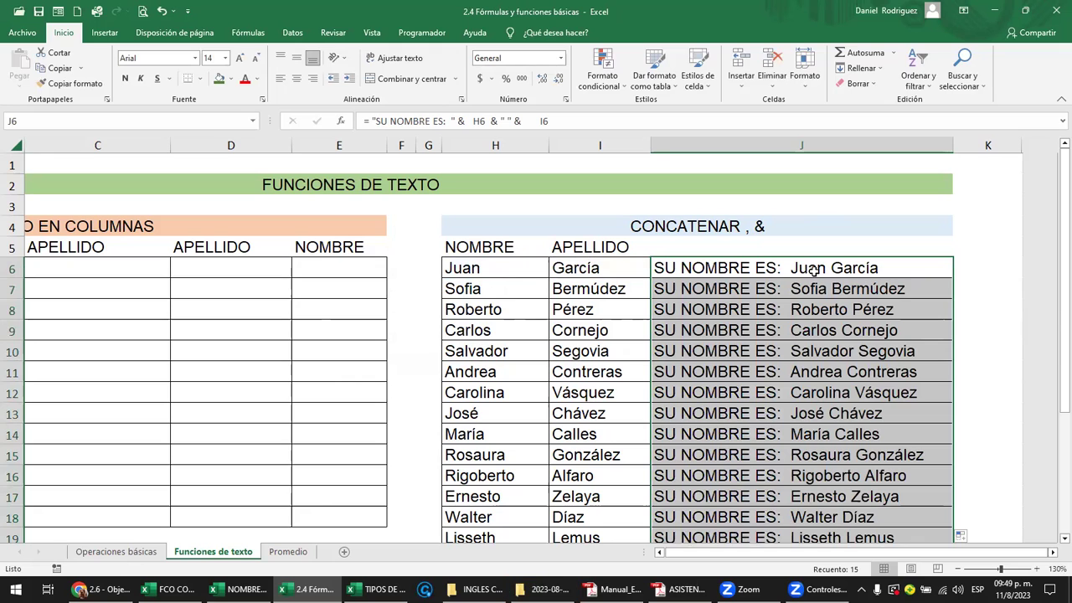
{"action": "left_click", "coordinate": [779, 293]}
{"action": "double_click", "coordinate": [784, 293]}
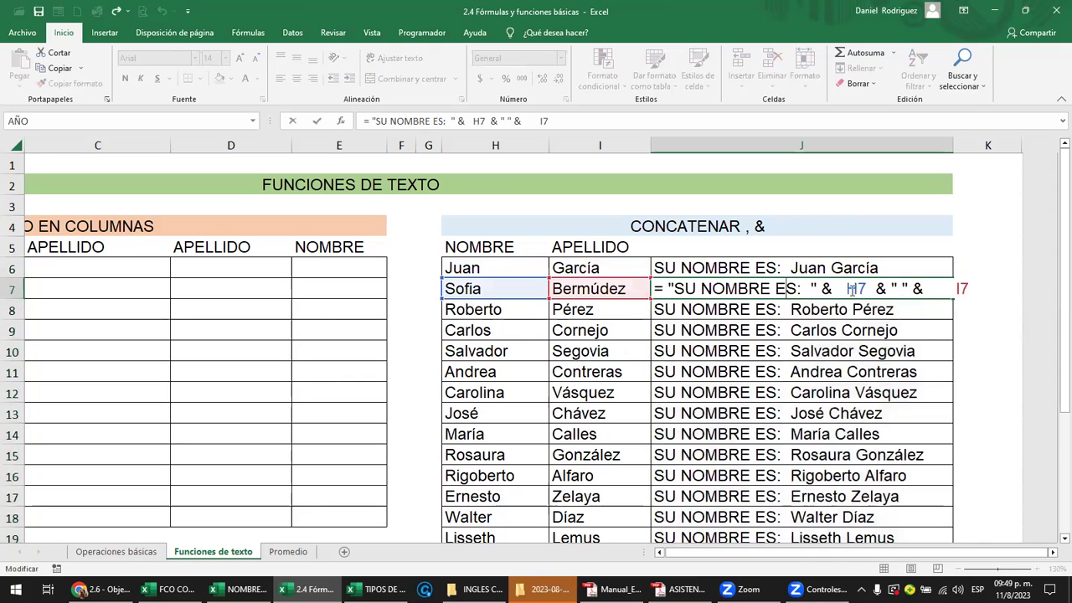
{"action": "key", "text": "ctrl+Return"}
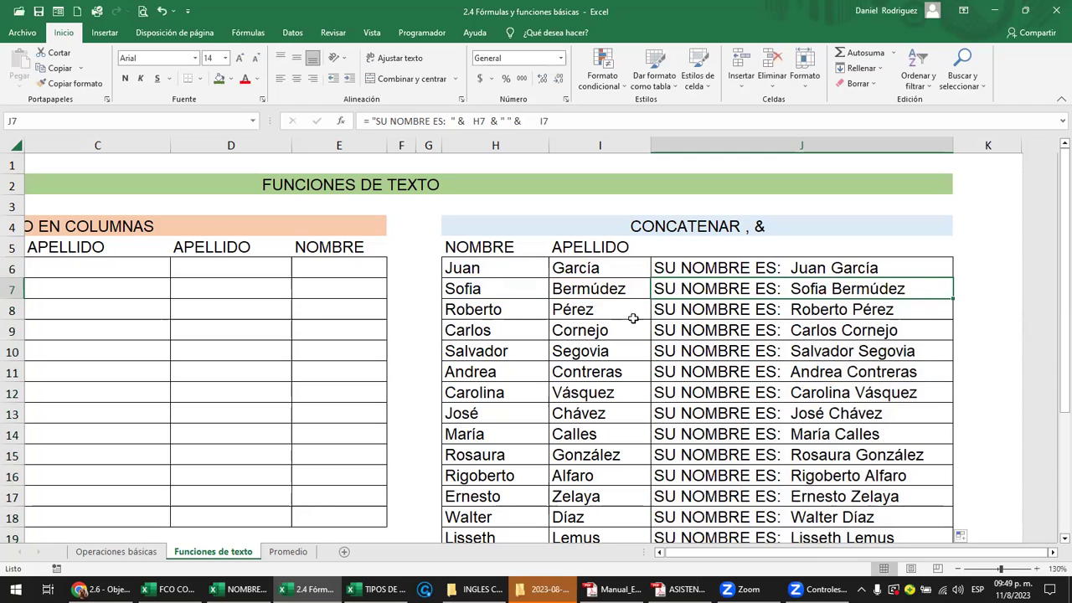
{"action": "left_click", "coordinate": [293, 289]}
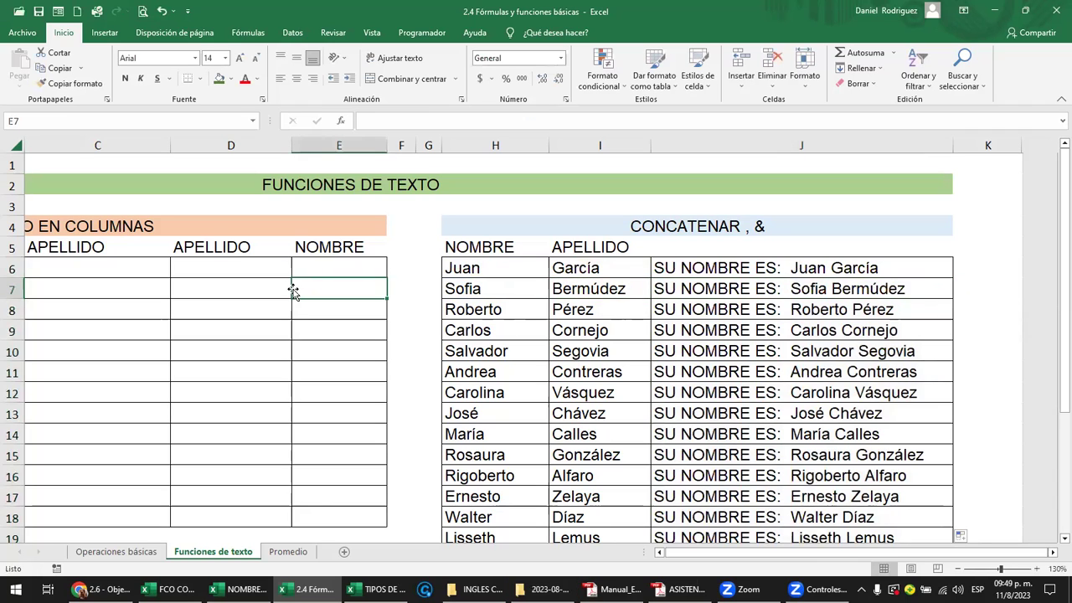
- Replace the accented ú with a plain u in B7's surname
{"action": "key", "text": "Left"}
{"action": "key", "text": "Left"}
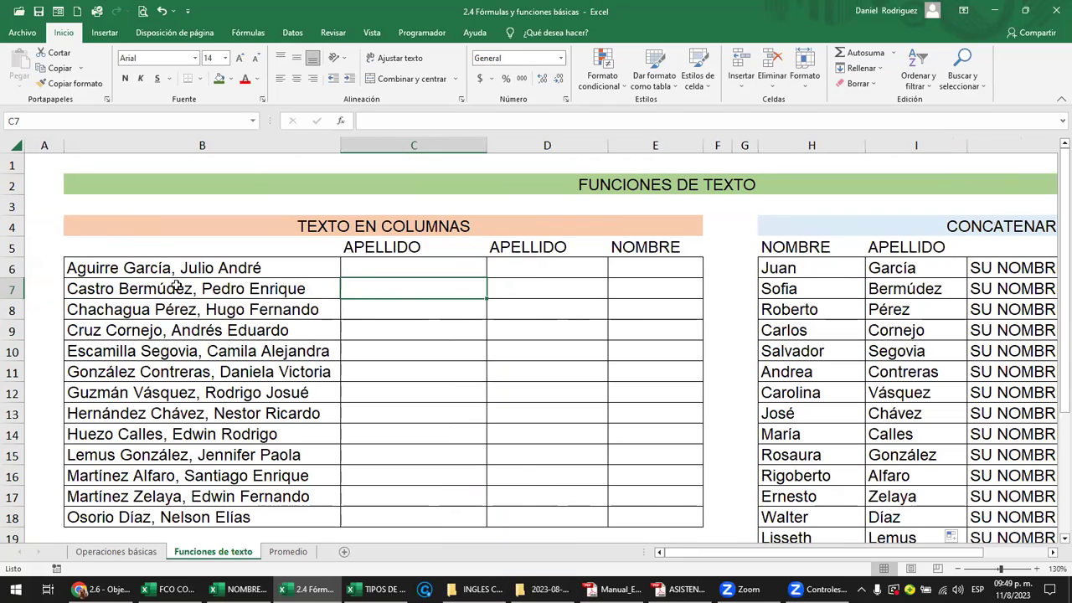
{"action": "left_click", "coordinate": [115, 289]}
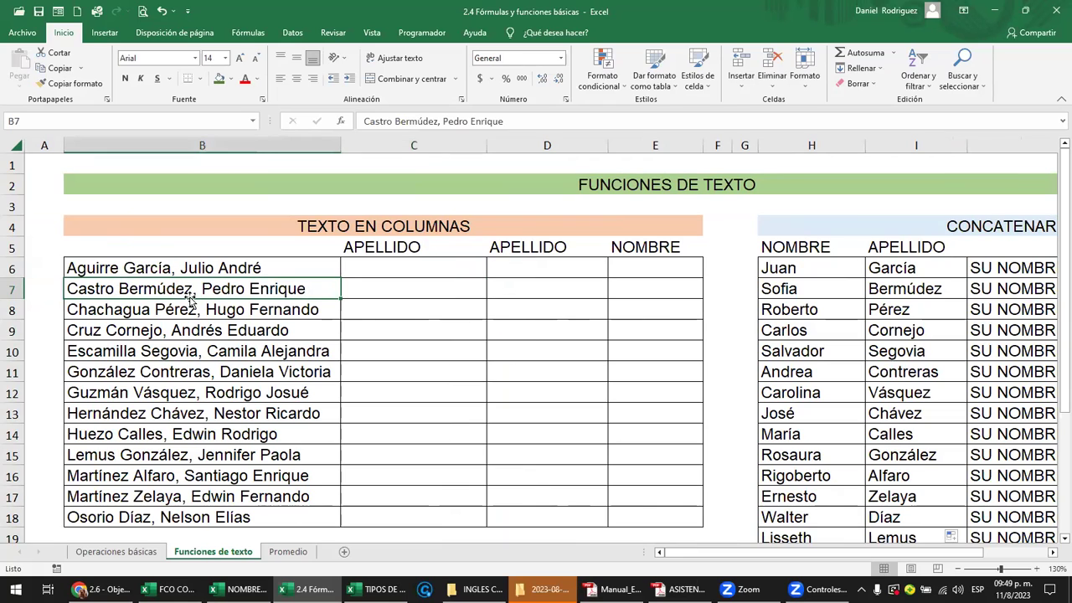
{"action": "key", "text": "F2"}
{"action": "key", "text": "Left"}
{"action": "key", "text": "Left"}
{"action": "key", "text": "Left"}
{"action": "key", "text": "Left"}
{"action": "key", "text": "Left"}
{"action": "key", "text": "Left"}
{"action": "key", "text": "Left"}
{"action": "key", "text": "Left"}
{"action": "key", "text": "Left"}
{"action": "key", "text": "Delete"}
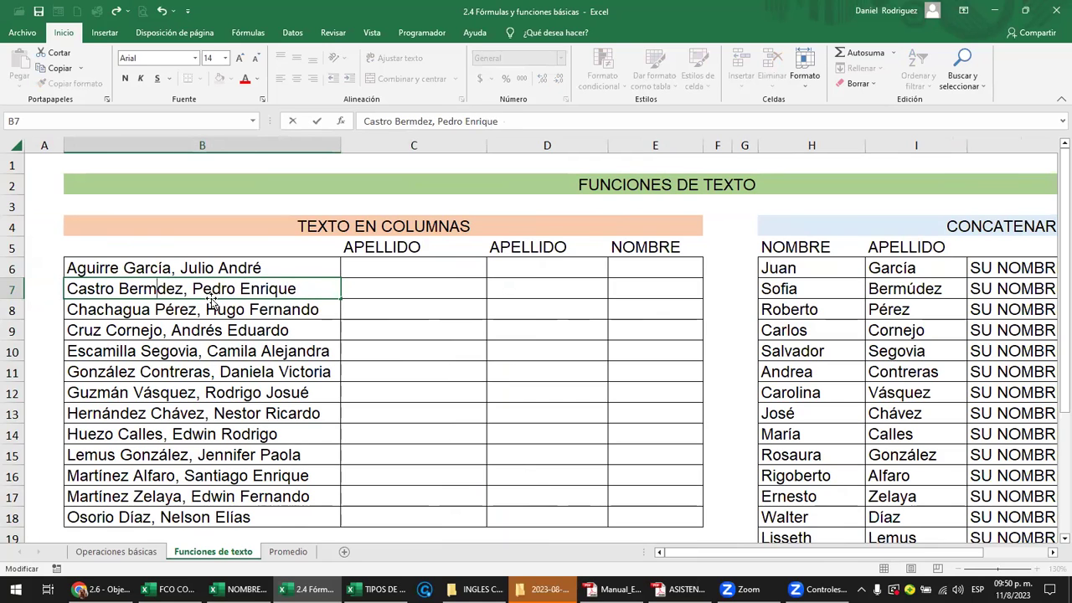
{"action": "type", "text": "u"}
{"action": "key", "text": "Return"}
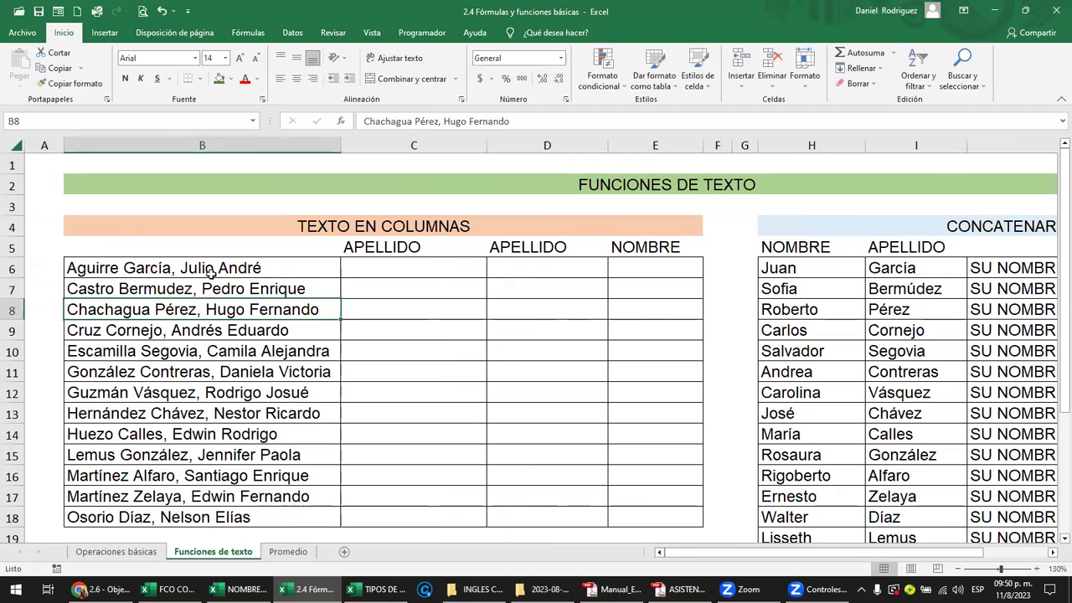
- Check the names in B6 and B7 and return to C6 for the surnames
{"action": "left_click", "coordinate": [209, 269]}
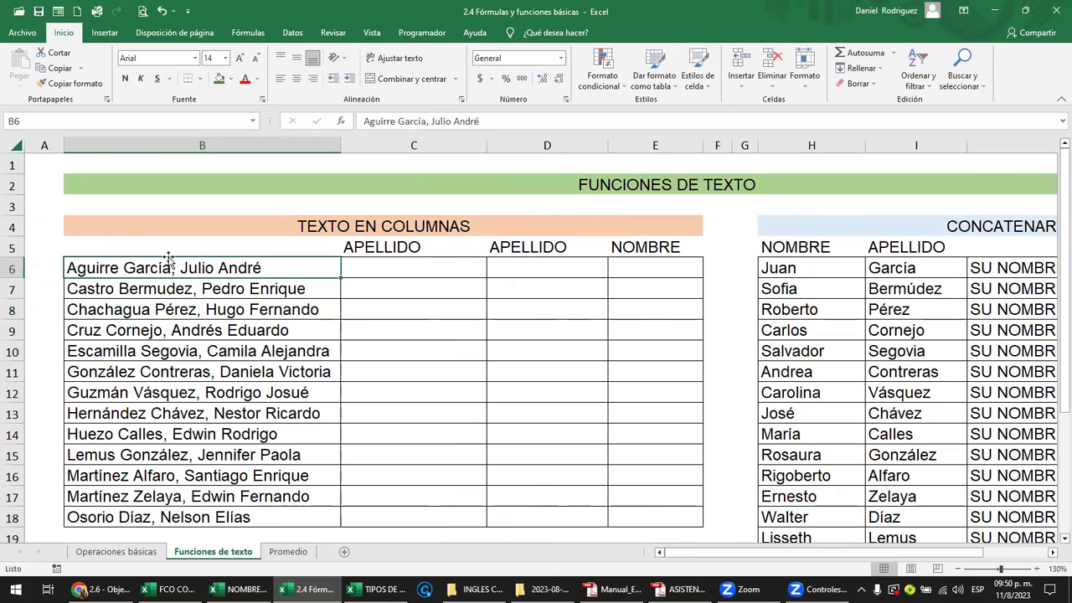
{"action": "left_click", "coordinate": [153, 290]}
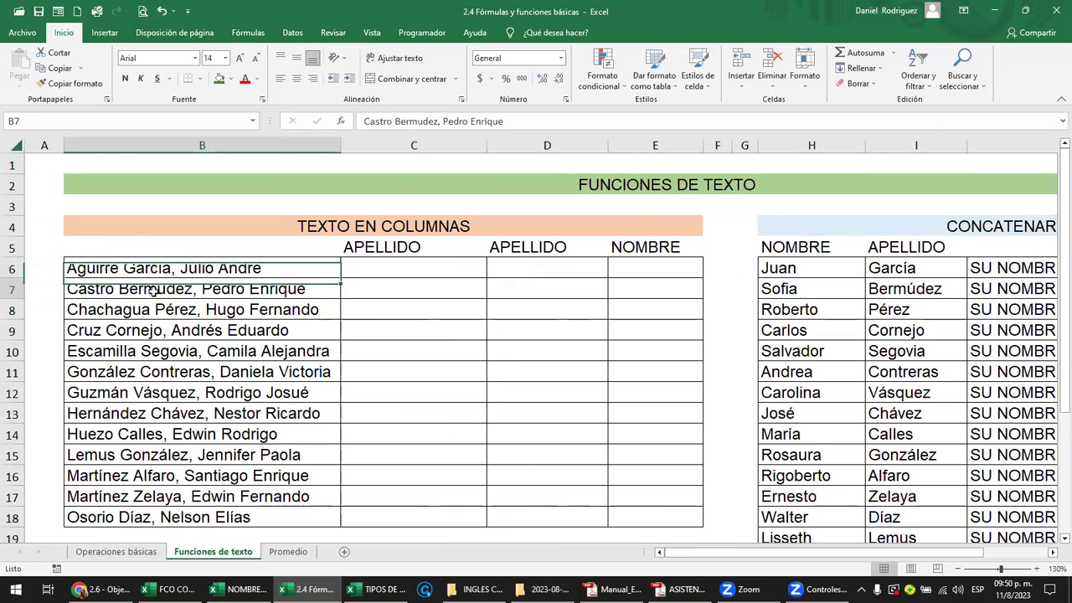
{"action": "left_click", "coordinate": [385, 270]}
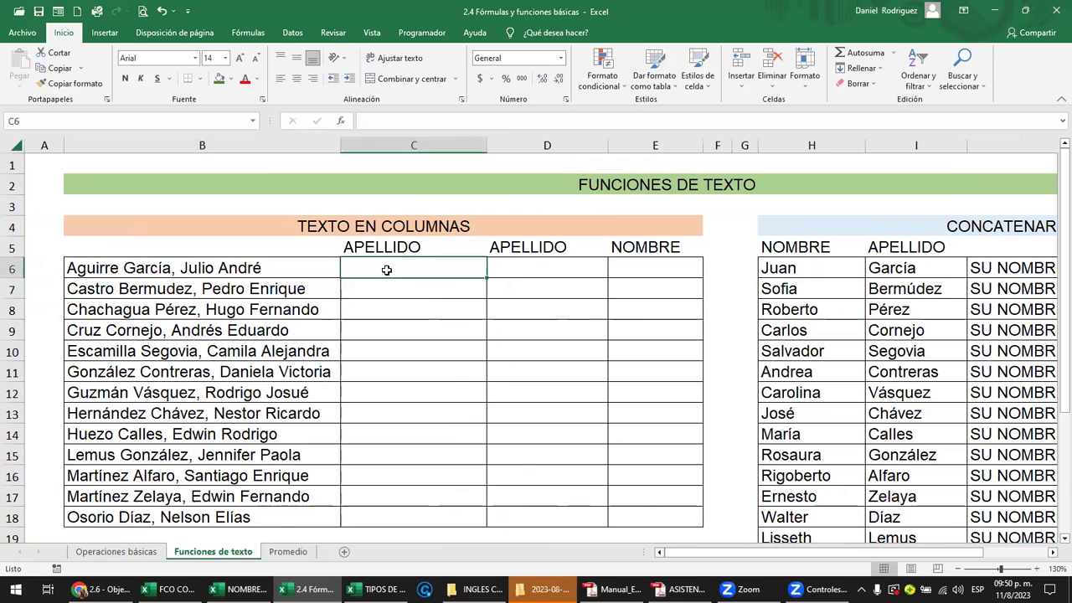
{"action": "left_click", "coordinate": [519, 265]}
{"action": "left_click", "coordinate": [644, 263]}
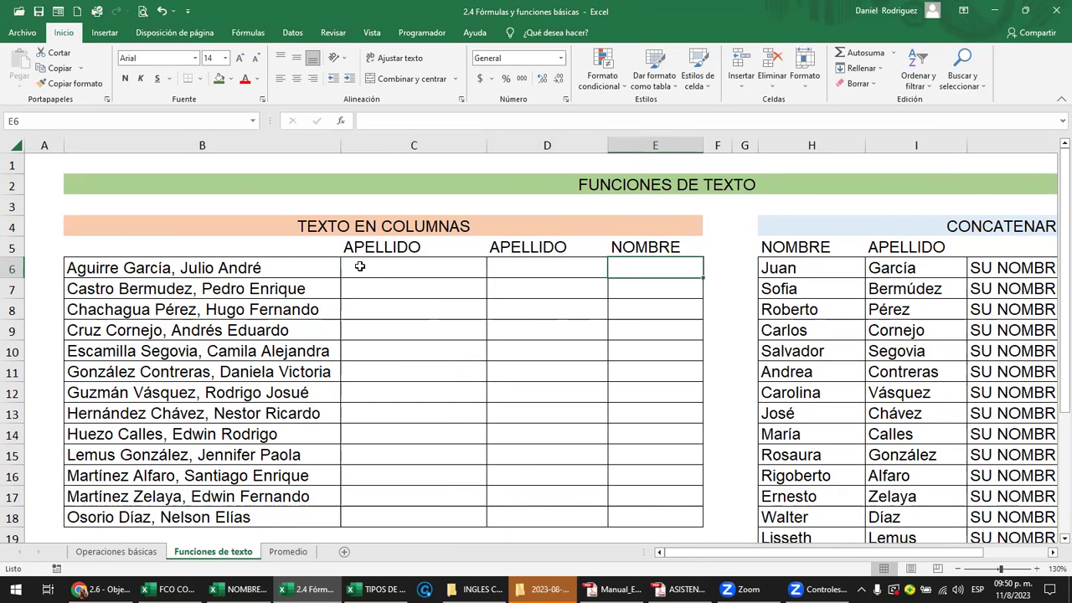
{"action": "left_click", "coordinate": [359, 267]}
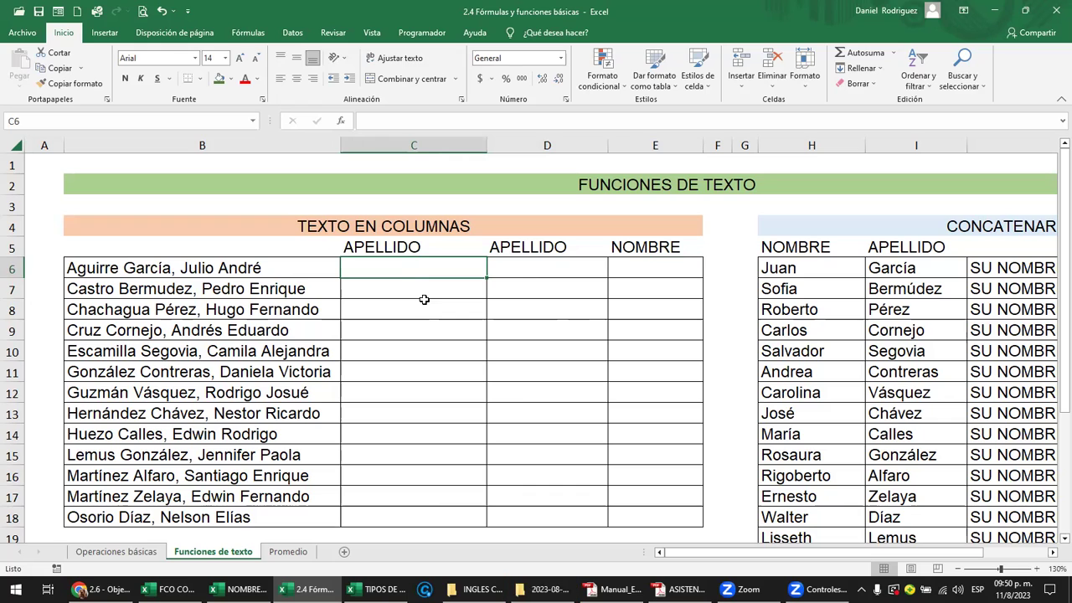
- Type Aguirre in C6 and start C7 so Flash Fill completes the first surnames
{"action": "type", "text": "a"}
{"action": "key", "text": "BackSpace"}
{"action": "key", "text": "BackSpace"}
{"action": "type", "text": "aGUI"}
{"action": "key", "text": "BackSpace"}
{"action": "key", "text": "BackSpace"}
{"action": "key", "text": "BackSpace"}
{"action": "key", "text": "BackSpace"}
{"action": "type", "text": "Agui"}
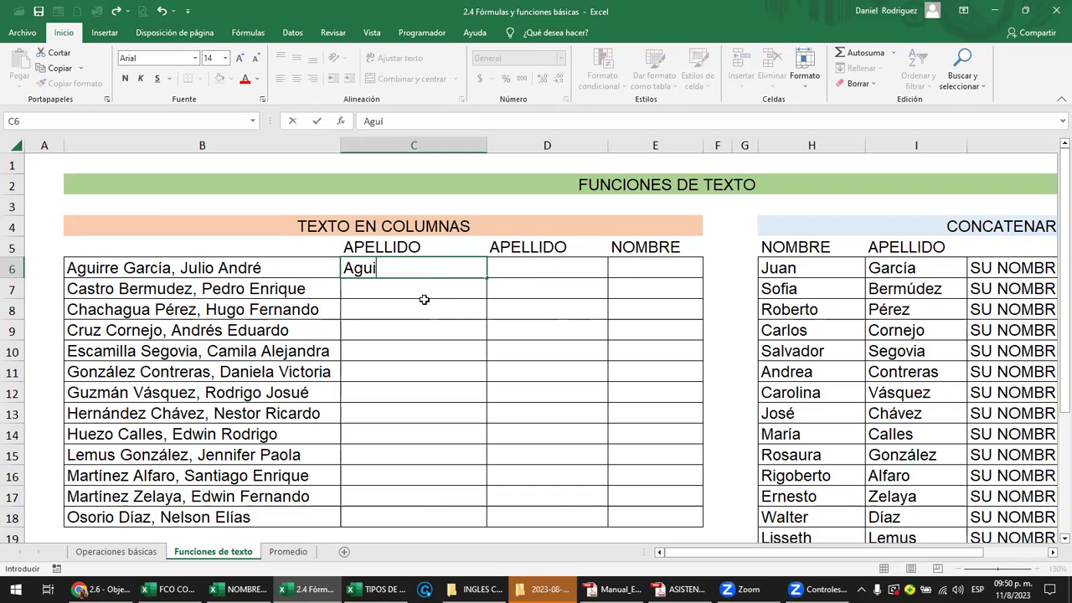
{"action": "type", "text": "rre"}
{"action": "key", "text": "Return"}
{"action": "type", "text": "Castro"}
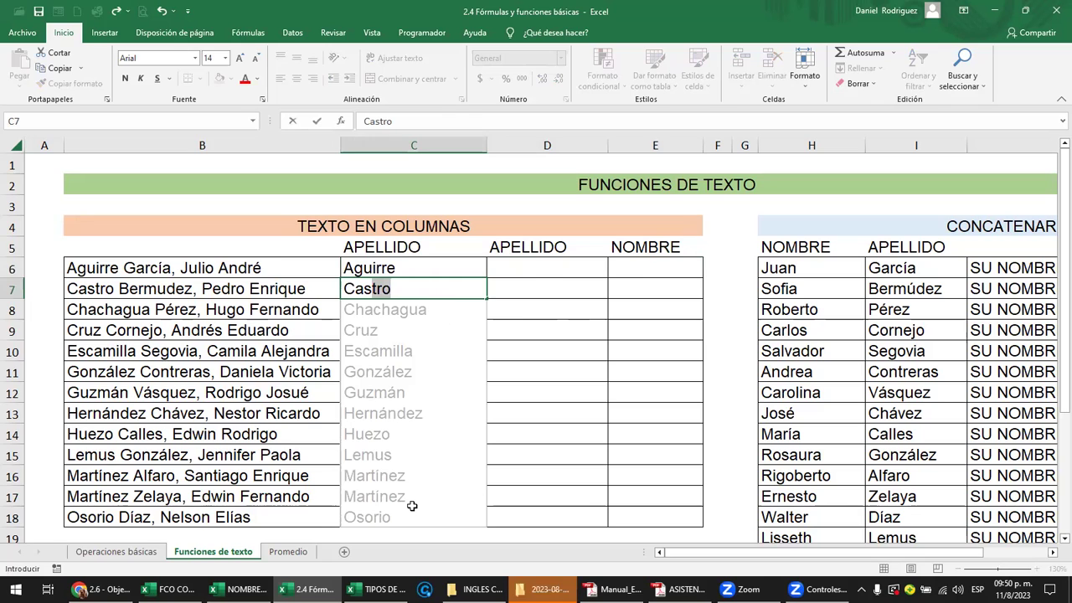
{"action": "key", "text": "Return"}
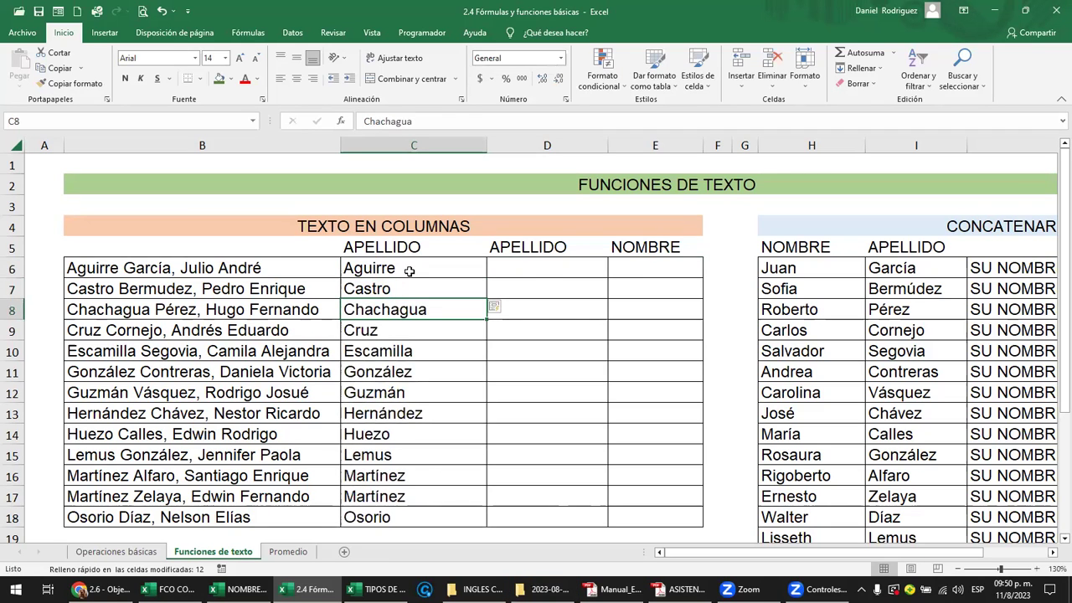
{"action": "left_click", "coordinate": [543, 274]}
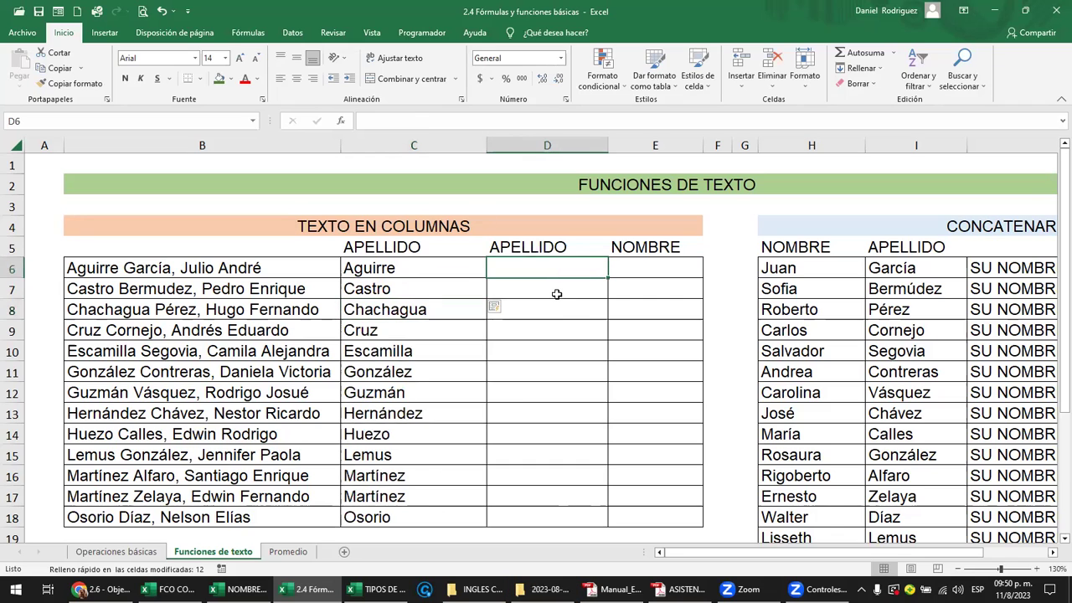
- Enter Garcia in D6 and cancel the wrong Flash Fill suggestion in D7
{"action": "type", "text": "Garcia"}
{"action": "key", "text": "Return"}
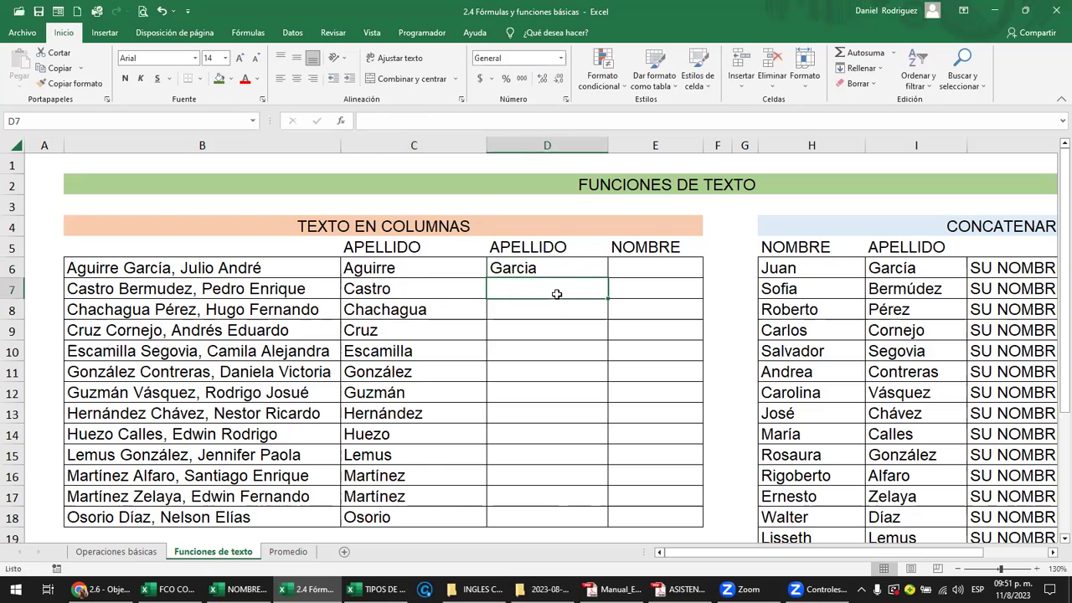
{"action": "type", "text": "Bermuter"}
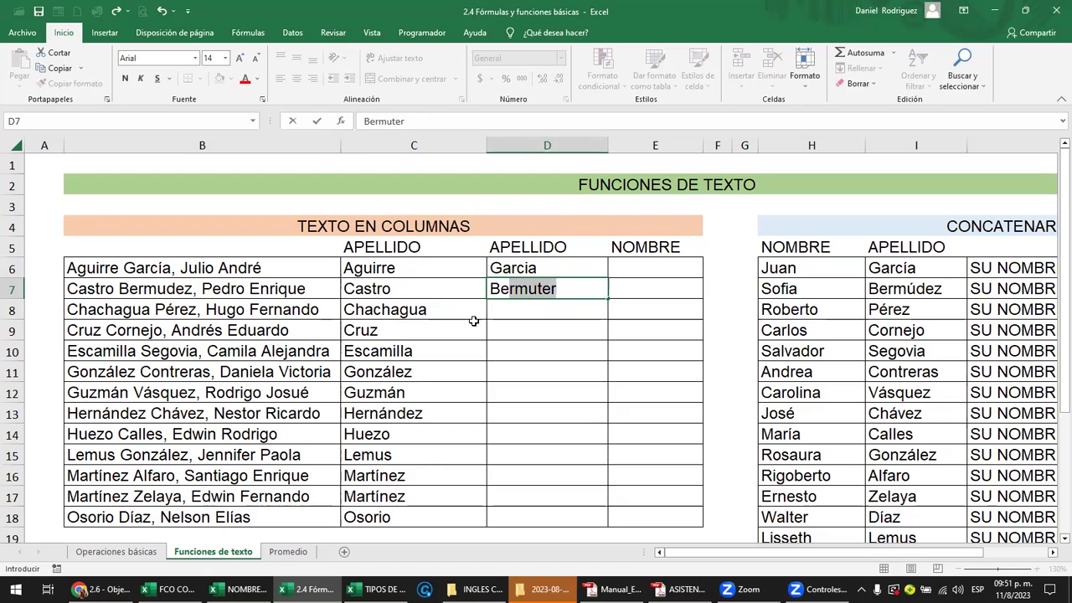
{"action": "key", "text": "Escape"}
- Type Julio in E6 and Pedro in E7 to Flash Fill the given names
{"action": "left_click", "coordinate": [653, 269]}
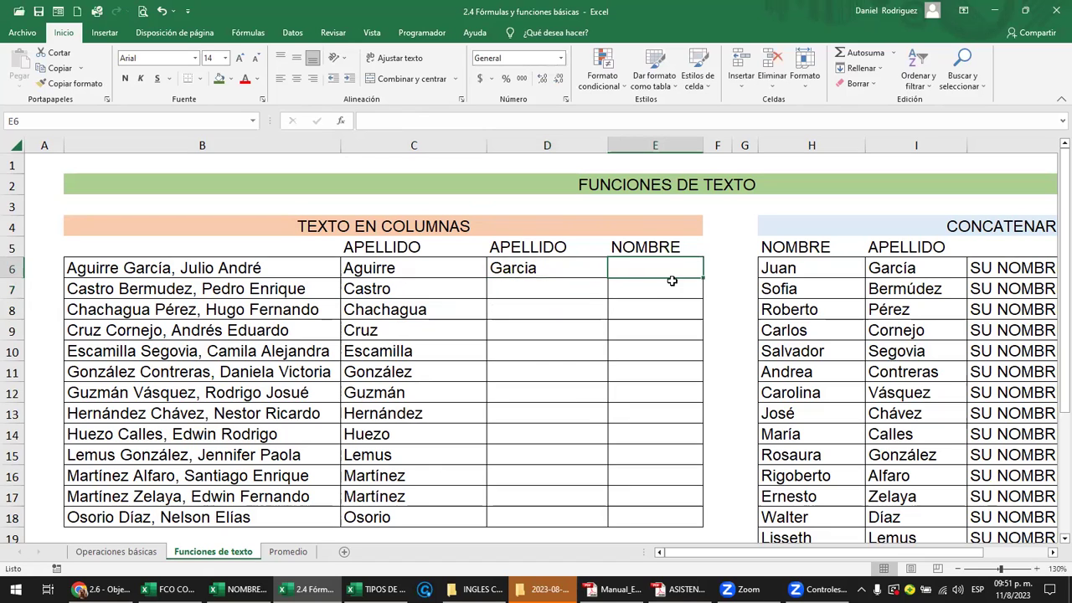
{"action": "type", "text": "Julio"}
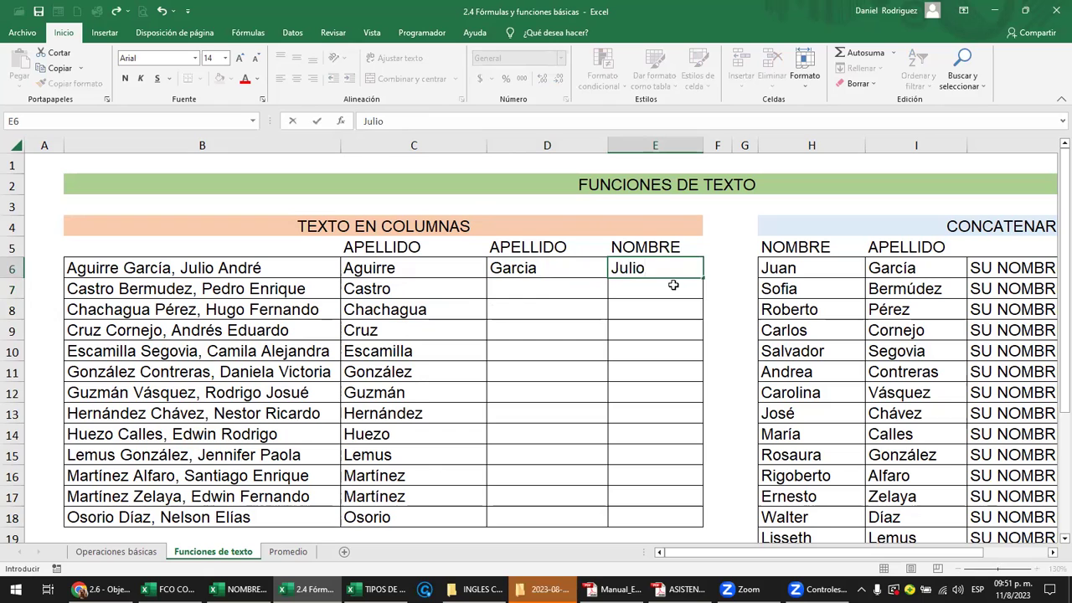
{"action": "key", "text": "Return"}
{"action": "type", "text": "Pedro"}
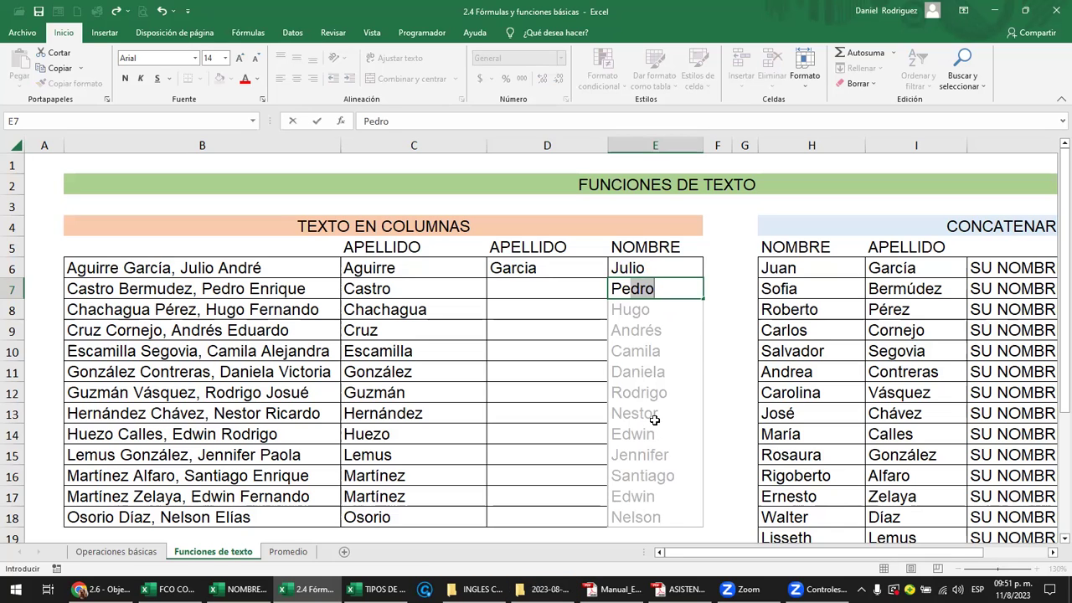
{"action": "key", "text": "Return"}
{"action": "left_click", "coordinate": [199, 295]}
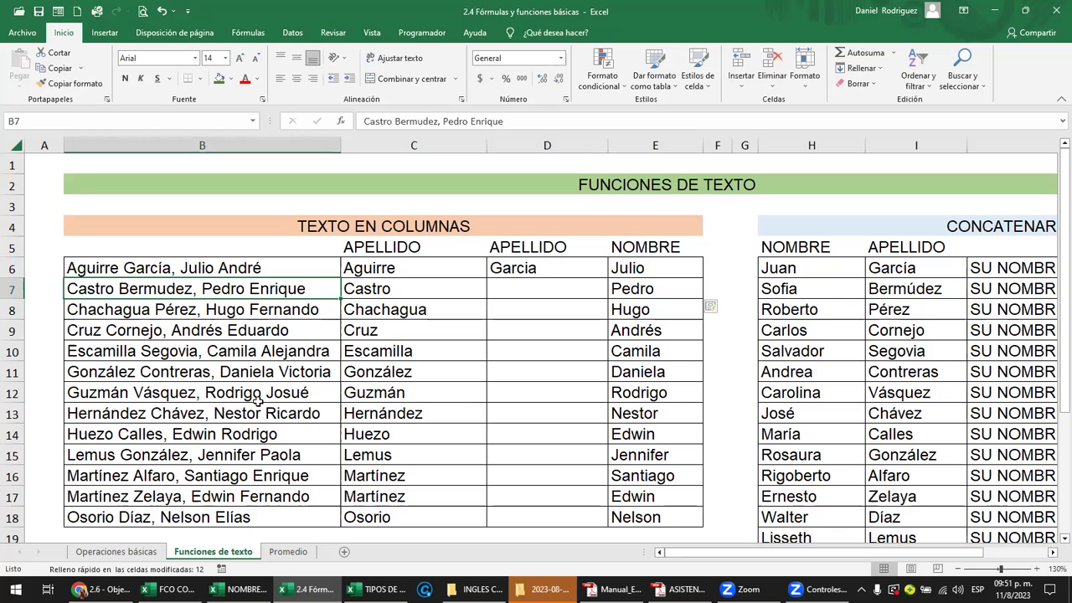
{"action": "left_click", "coordinate": [535, 294]}
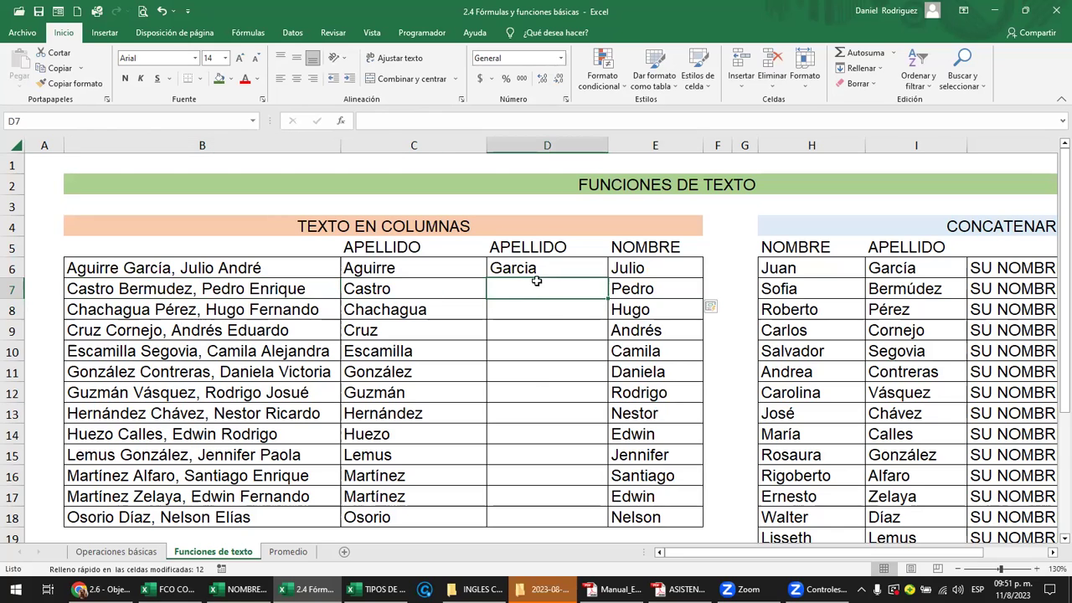
{"action": "left_click", "coordinate": [535, 269]}
{"action": "key", "text": "Delete"}
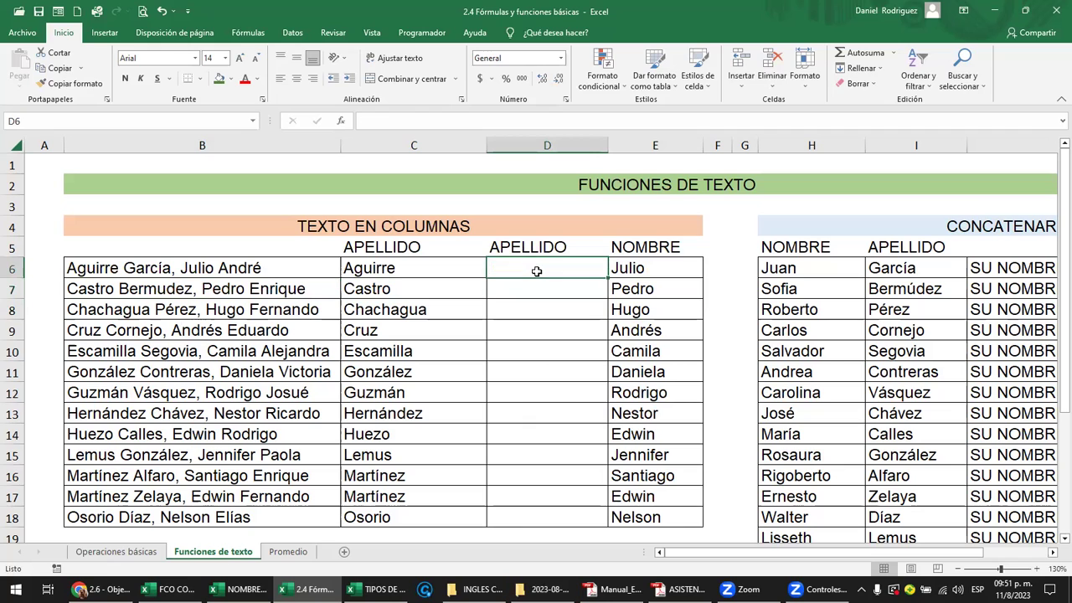
{"action": "type", "text": "jul"}
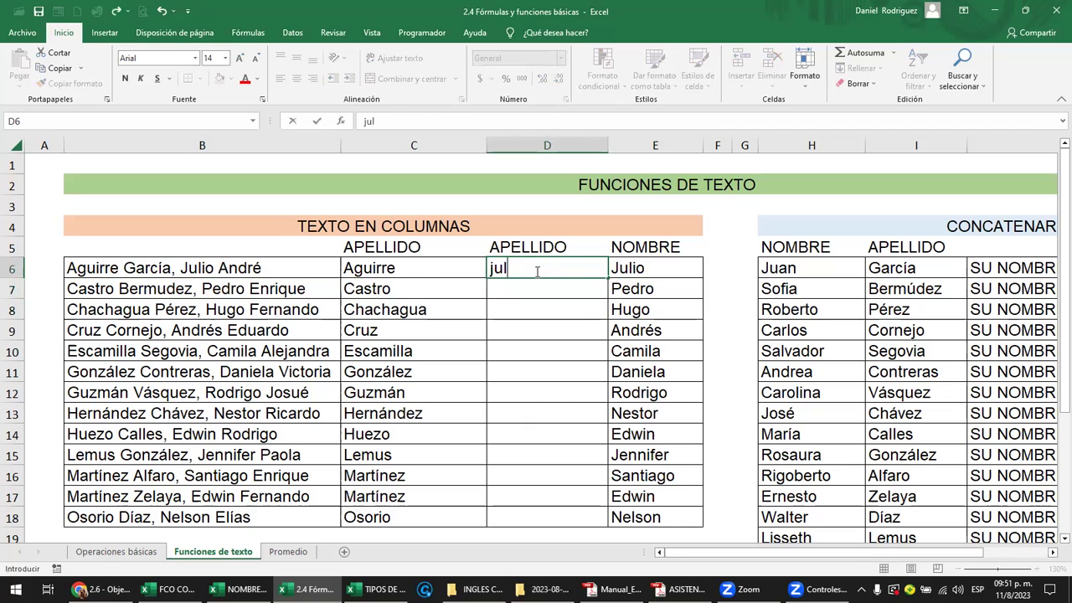
{"action": "type", "text": "io"}
{"action": "key", "text": "Return"}
{"action": "type", "text": "pre"}
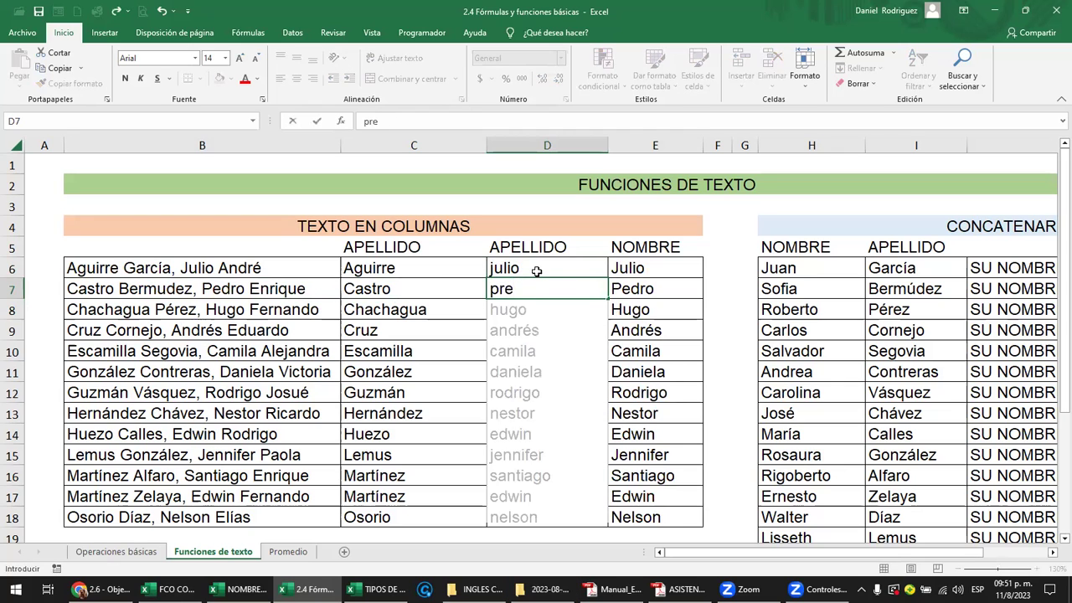
{"action": "key", "text": "BackSpace"}
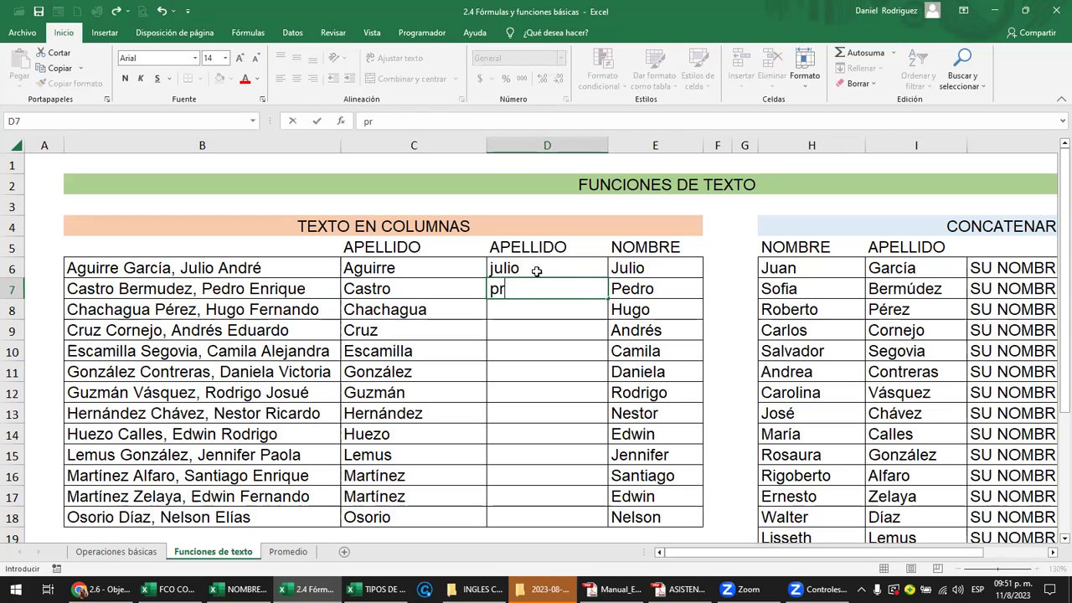
{"action": "key", "text": "BackSpace"}
{"action": "type", "text": "edro"}
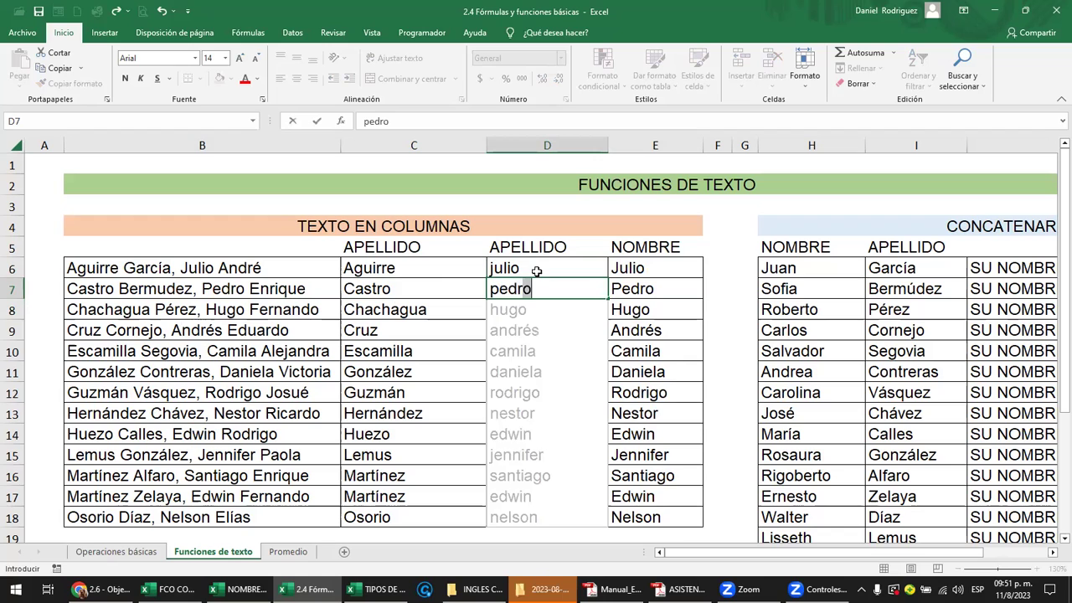
{"action": "key", "text": "BackSpace"}
{"action": "key", "text": "BackSpace"}
{"action": "key", "text": "BackSpace"}
{"action": "key", "text": "BackSpace"}
{"action": "key", "text": "BackSpace"}
{"action": "key", "text": "Escape"}
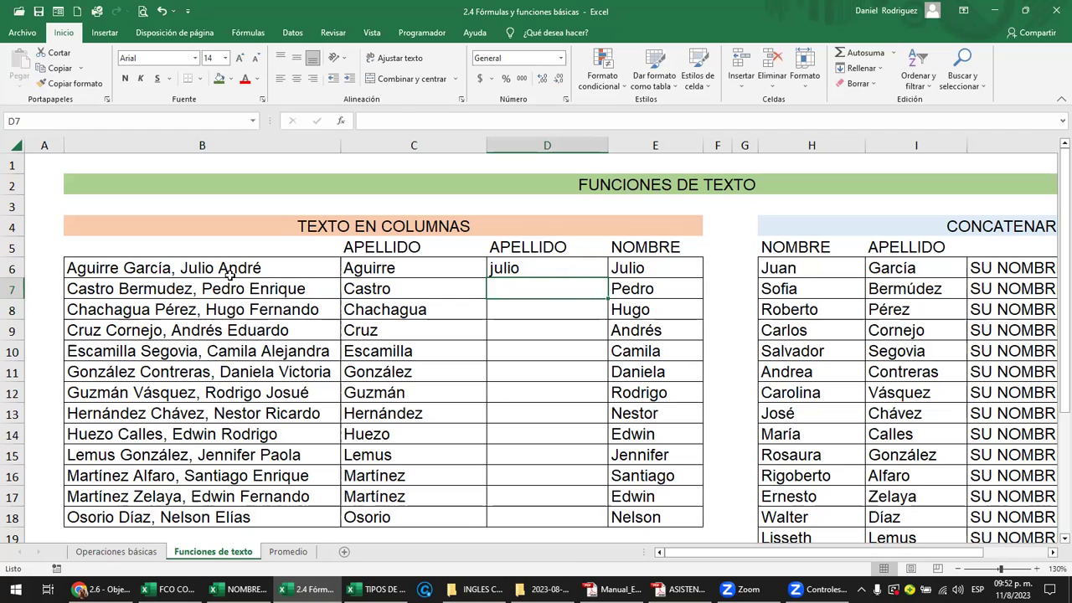
{"action": "left_click", "coordinate": [525, 267]}
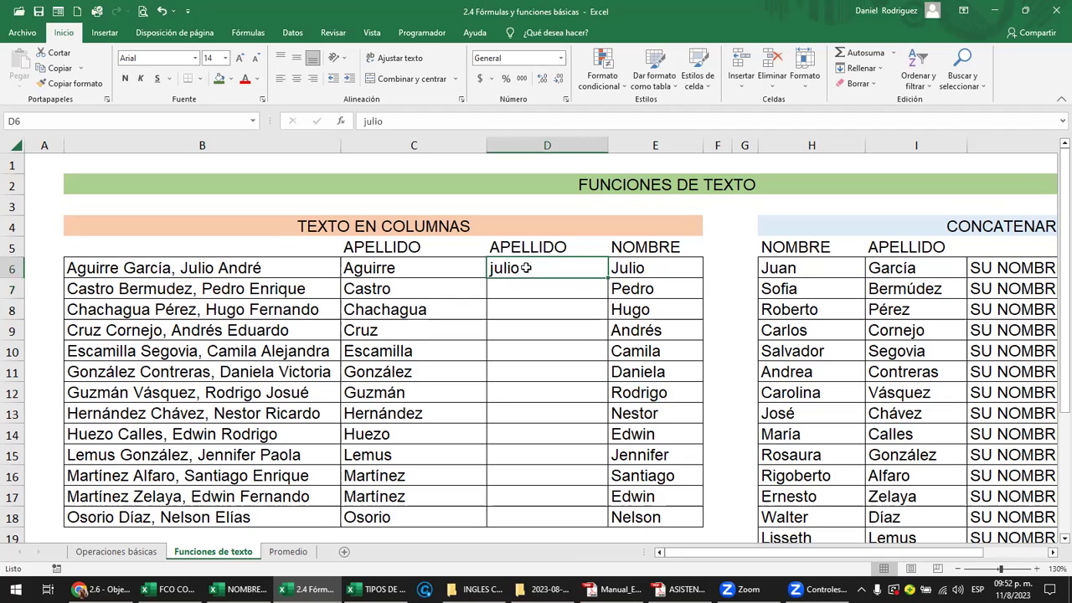
{"action": "key", "text": "Delete"}
{"action": "left_click", "coordinate": [228, 274]}
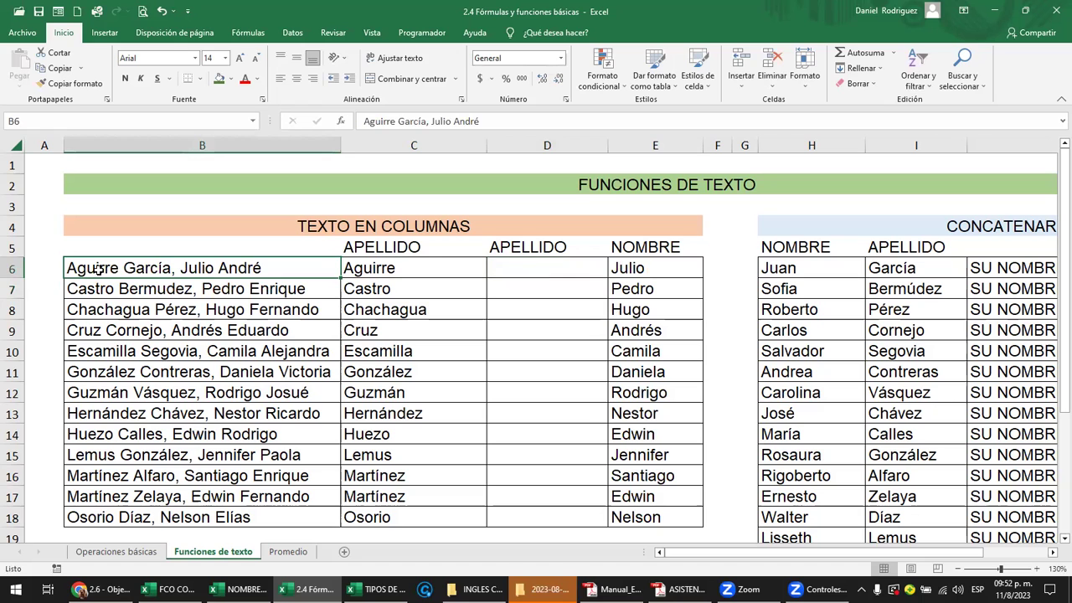
{"action": "double_click", "coordinate": [114, 268]}
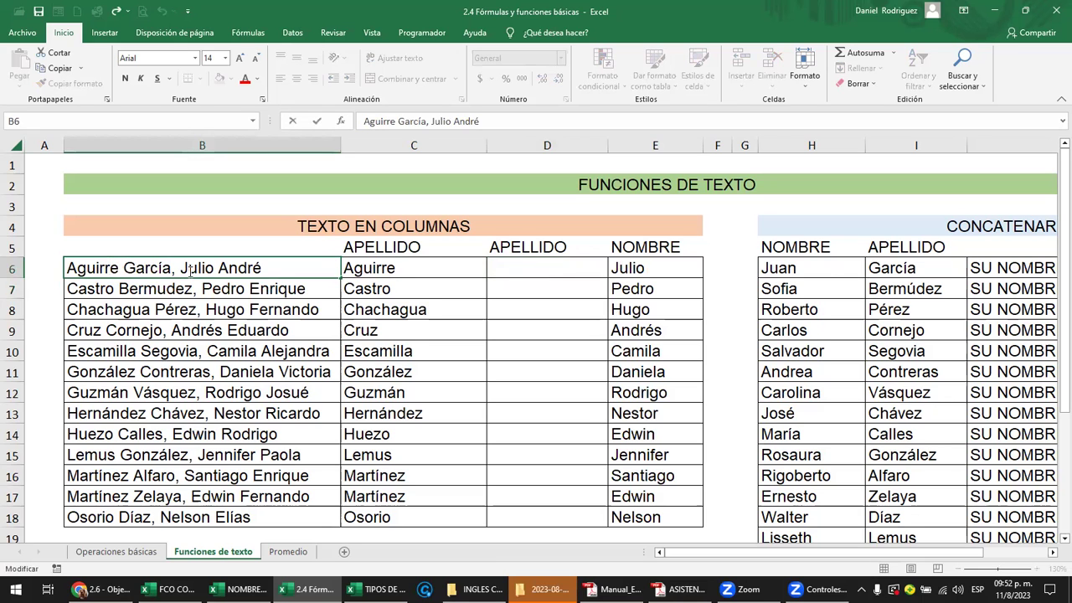
{"action": "key", "text": "Escape"}
{"action": "scroll", "coordinate": [361, 317], "scroll_direction": "down", "scroll_amount": 1}
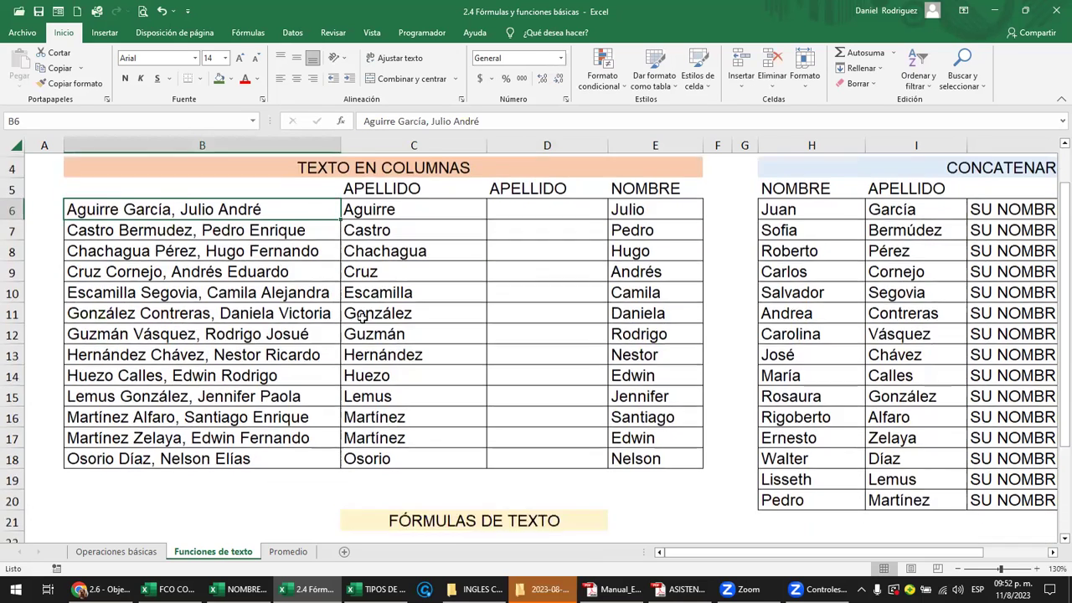
{"action": "left_click", "coordinate": [423, 207]}
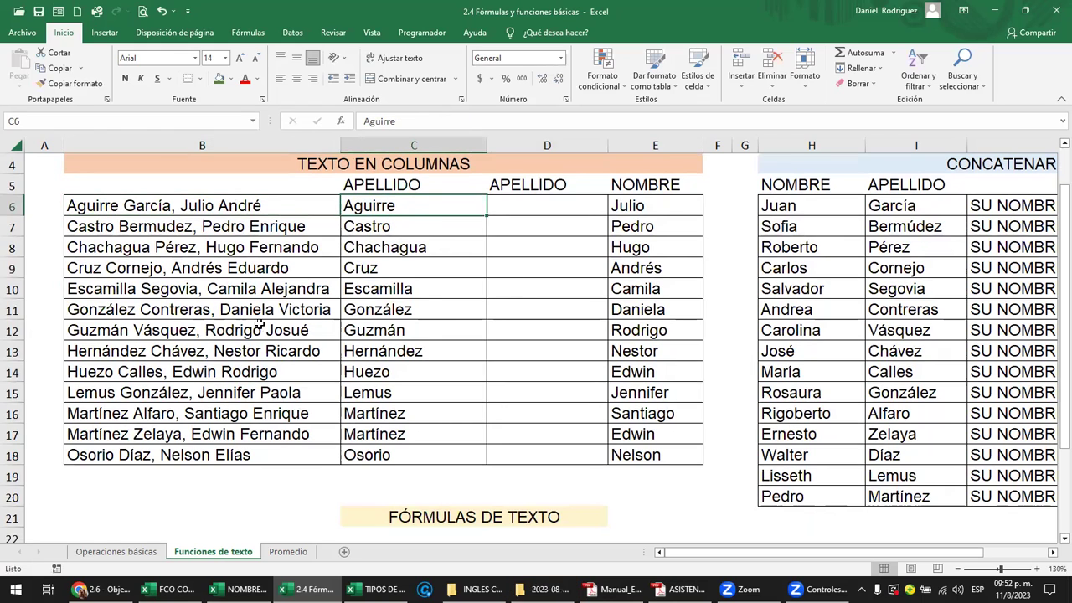
{"action": "left_click", "coordinate": [782, 213]}
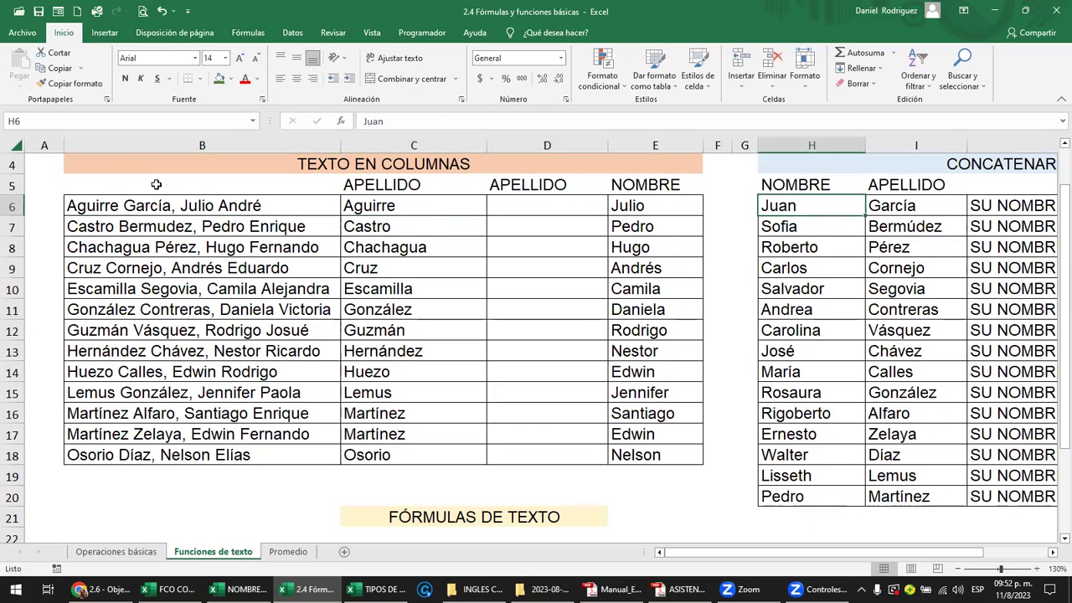
{"action": "left_click", "coordinate": [154, 210]}
{"action": "left_click", "coordinate": [447, 210]}
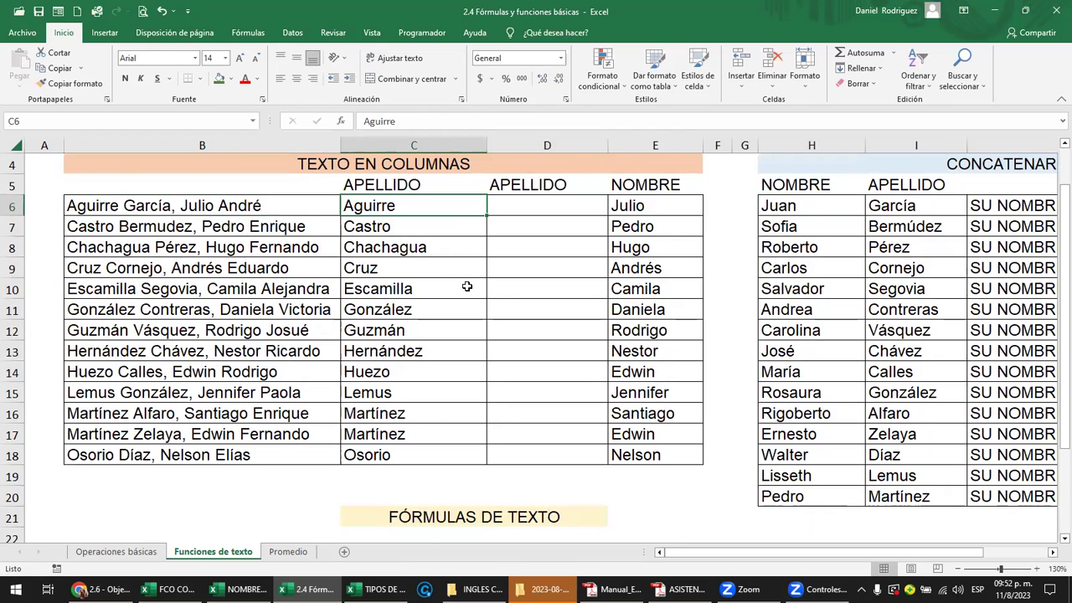
{"action": "scroll", "coordinate": [467, 286], "scroll_direction": "down", "scroll_amount": 2}
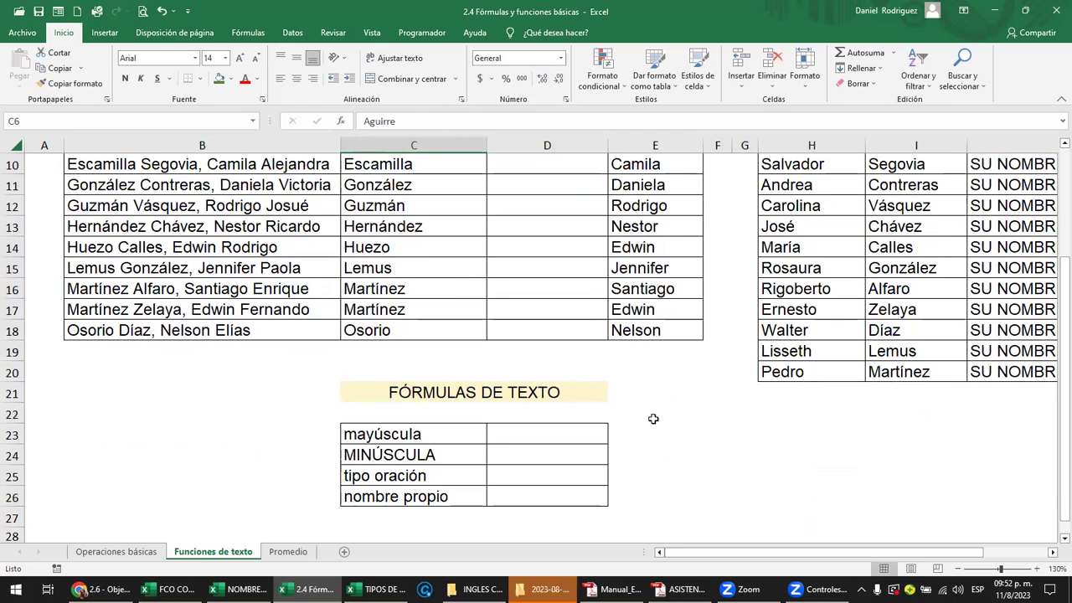
{"action": "left_click", "coordinate": [531, 441]}
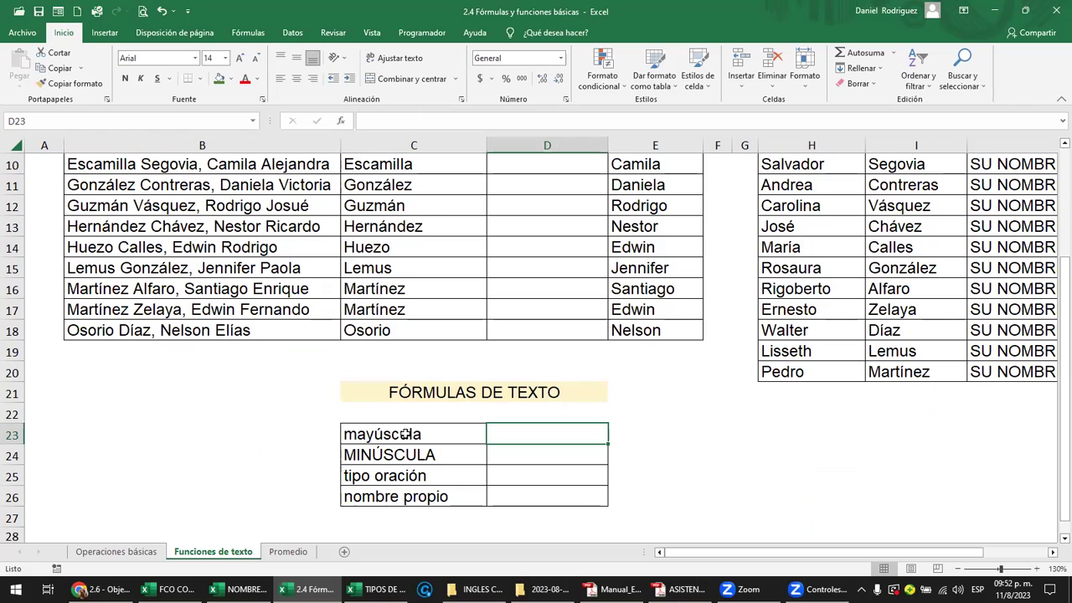
{"action": "left_click", "coordinate": [404, 433]}
{"action": "left_click", "coordinate": [542, 429]}
{"action": "left_click", "coordinate": [403, 455]}
{"action": "left_click", "coordinate": [533, 464]}
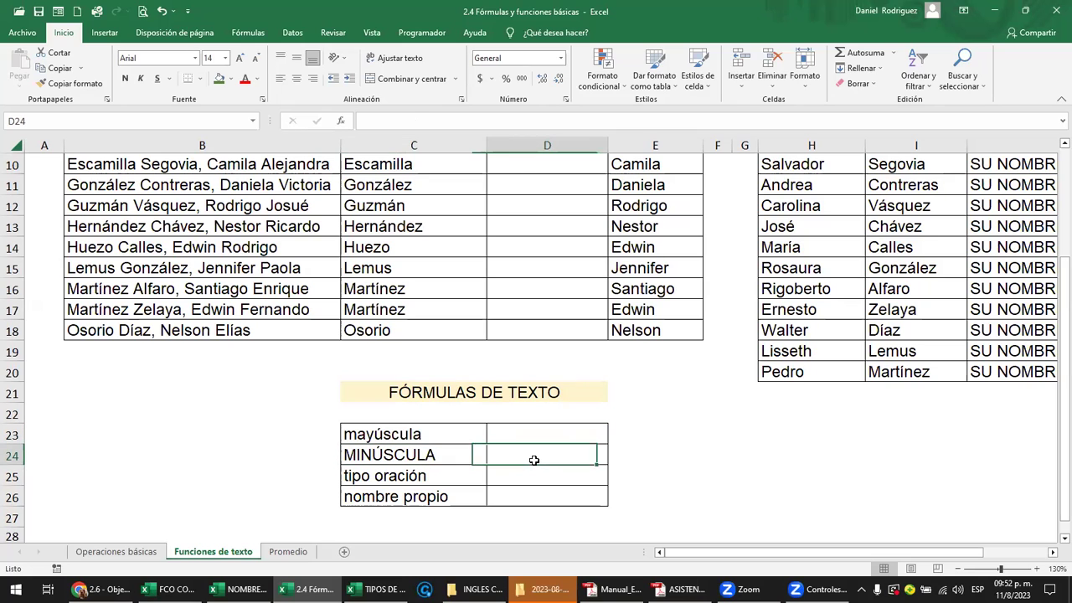
{"action": "left_click_drag", "start_coordinate": [402, 475], "coordinate": [410, 494]}
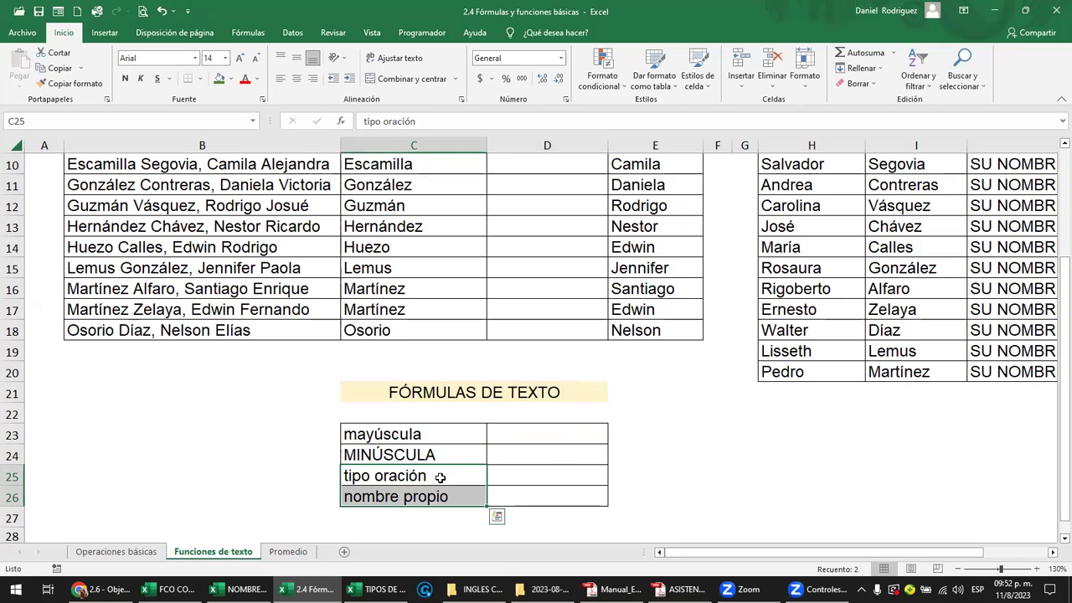
{"action": "left_click", "coordinate": [438, 476]}
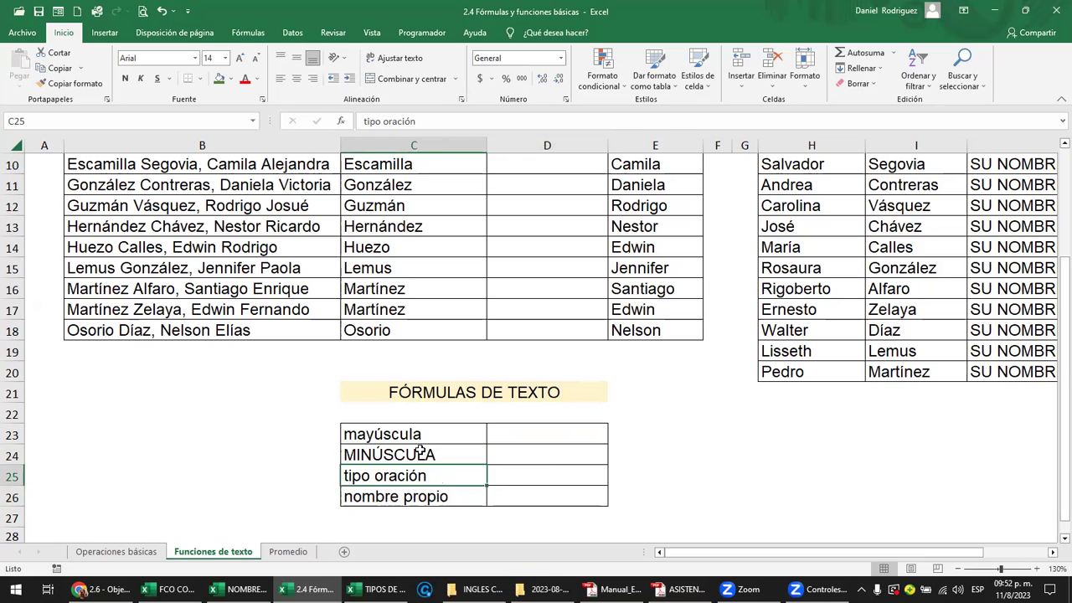
{"action": "double_click", "coordinate": [355, 330]}
{"action": "left_click_drag", "start_coordinate": [357, 330], "coordinate": [339, 357]}
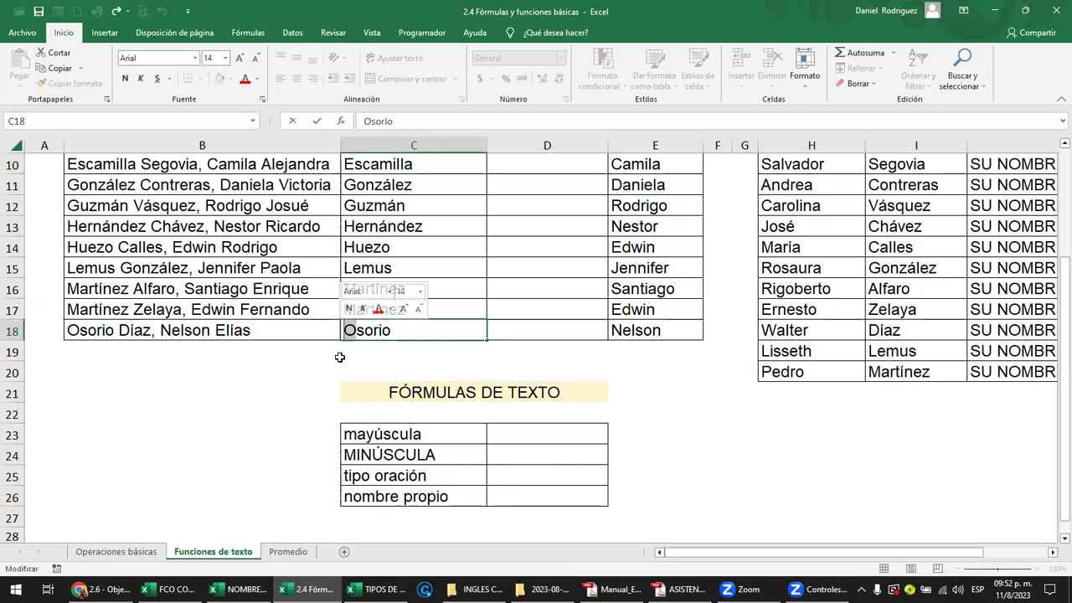
{"action": "left_click", "coordinate": [536, 466]}
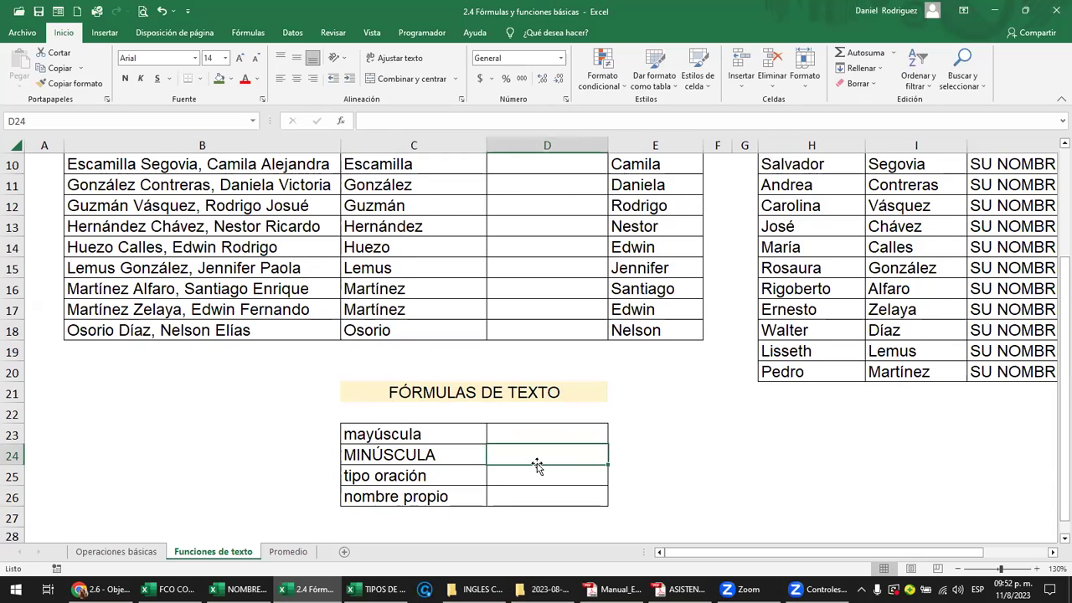
{"action": "scroll", "coordinate": [537, 466], "scroll_direction": "up", "scroll_amount": 2}
{"action": "left_click", "coordinate": [147, 214]}
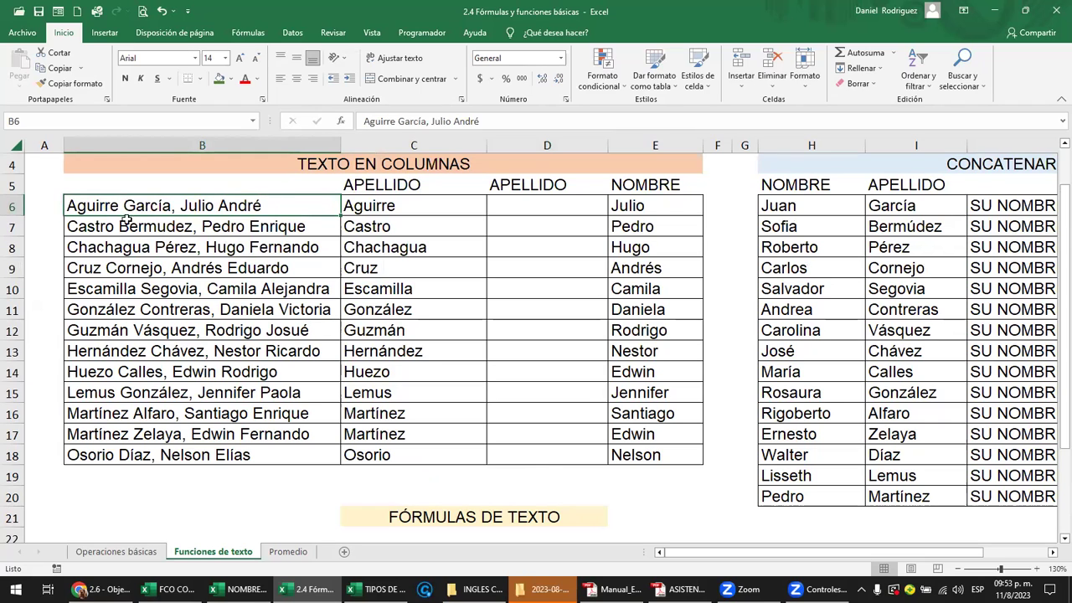
- Enter headings mayusculas, minusculas and Tipo oracion in C5:E5, then select C6:E18
{"action": "left_click", "coordinate": [382, 184]}
{"action": "type", "text": "mayusculas"}
{"action": "key", "text": "Tab"}
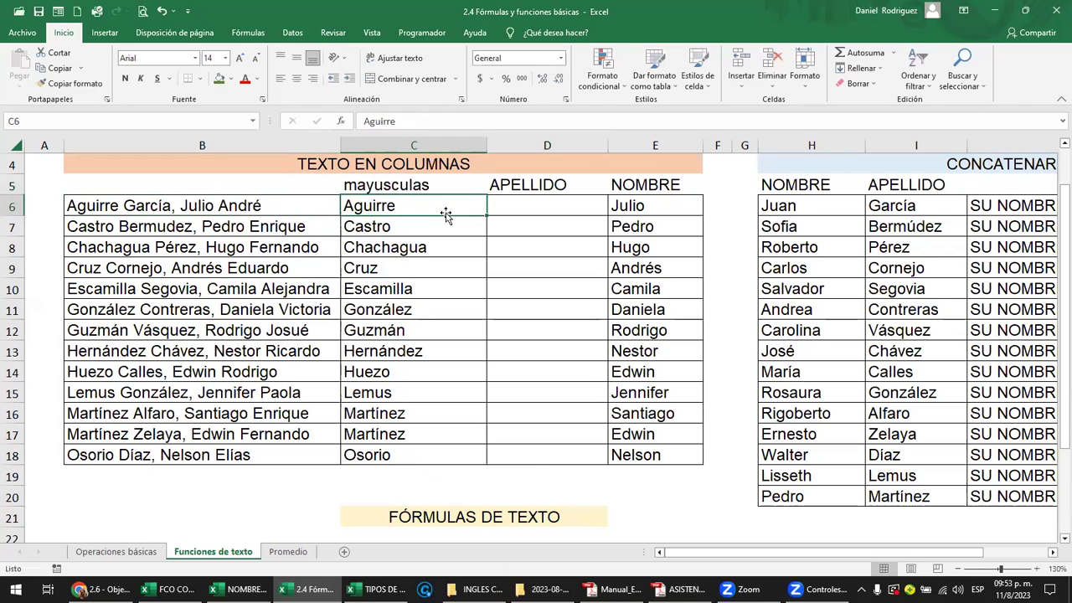
{"action": "type", "text": "minus"}
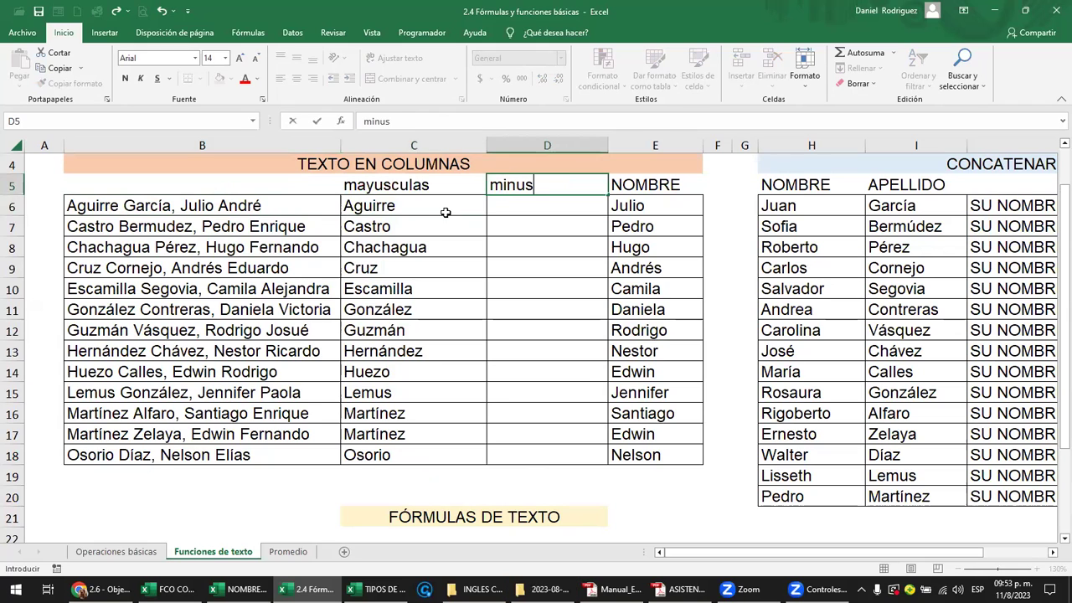
{"action": "type", "text": "culas"}
{"action": "key", "text": "Tab"}
{"action": "type", "text": "T"}
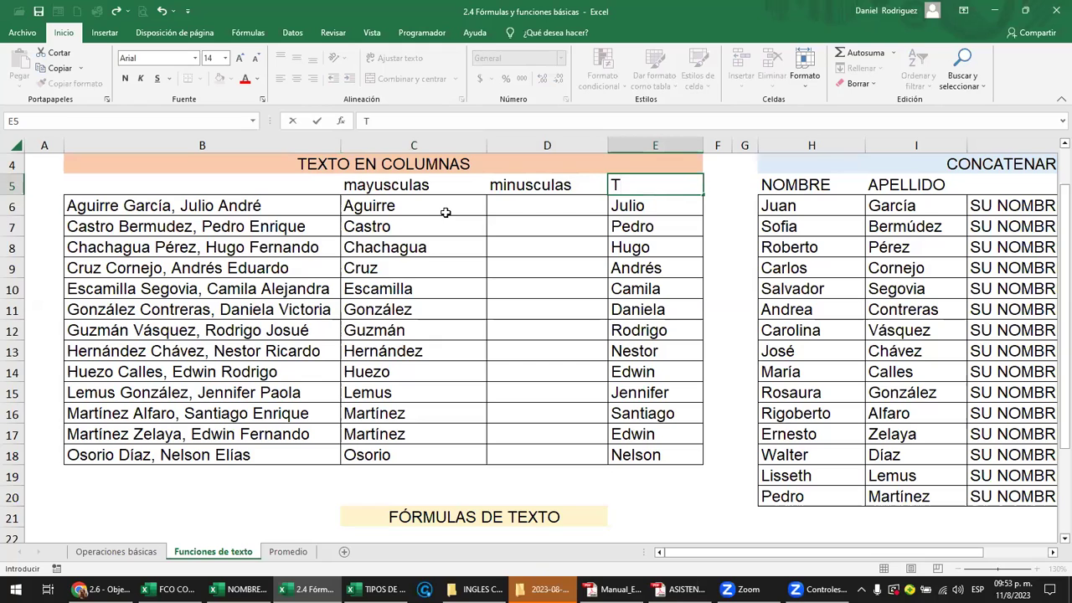
{"action": "type", "text": "ipo oracion"}
{"action": "key", "text": "Return"}
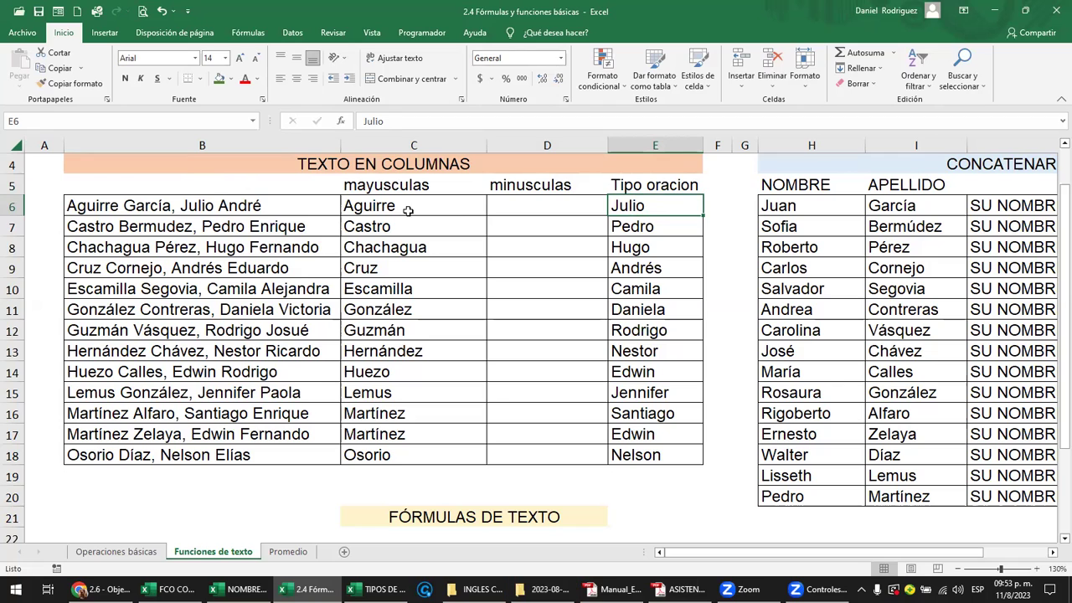
{"action": "left_click_drag", "start_coordinate": [408, 210], "coordinate": [617, 446]}
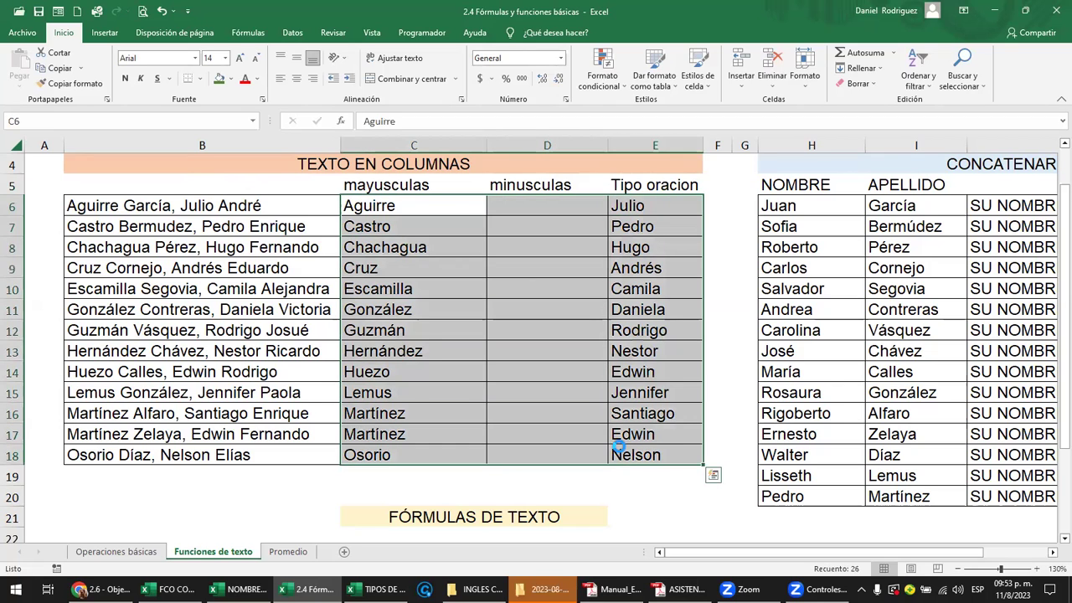
- Clear C6:E18 and enter =MINUSC(B6) in C6
{"action": "key", "text": "Delete"}
{"action": "left_click", "coordinate": [390, 216]}
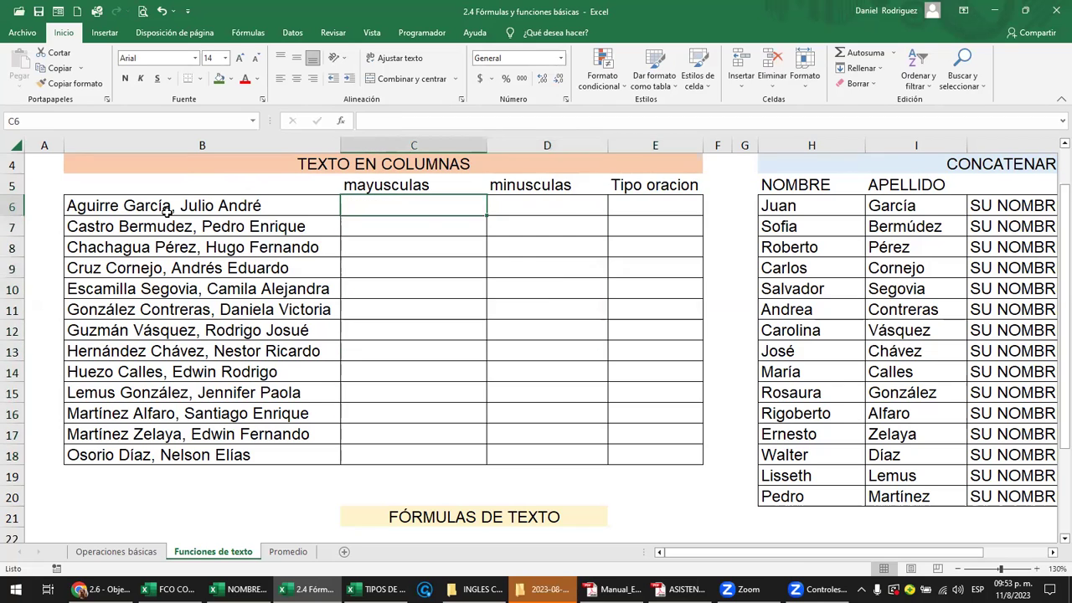
{"action": "left_click_drag", "start_coordinate": [167, 211], "coordinate": [192, 455]}
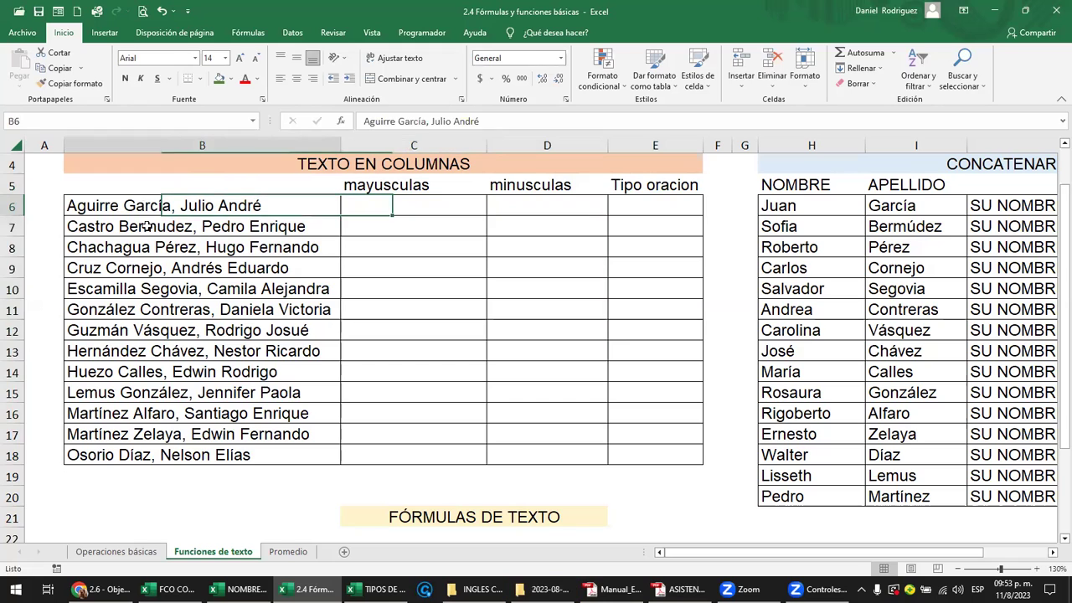
{"action": "left_click", "coordinate": [354, 208]}
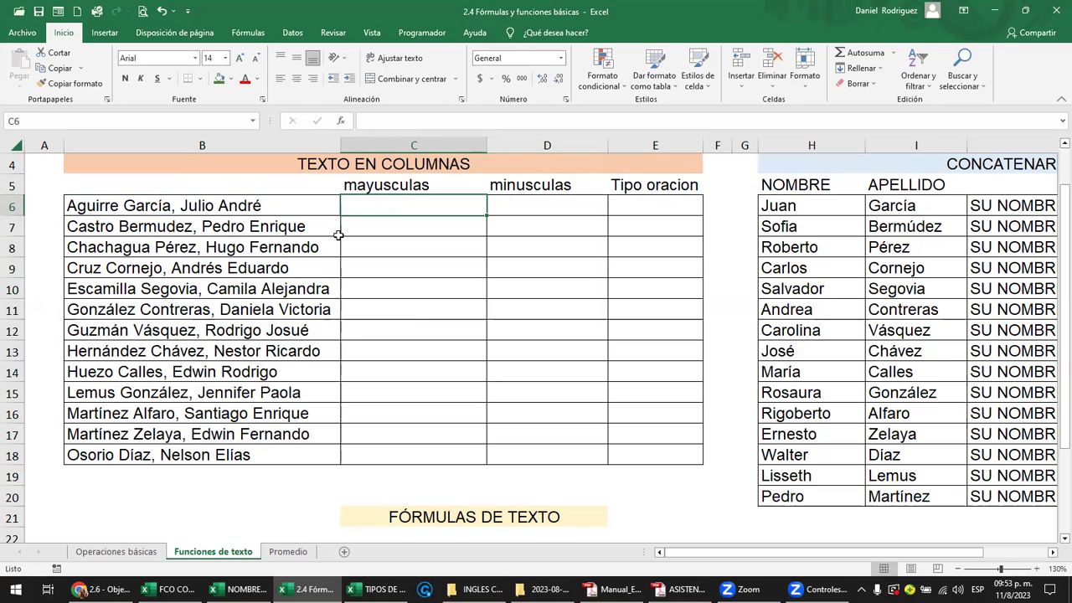
{"action": "type", "text": "=min"}
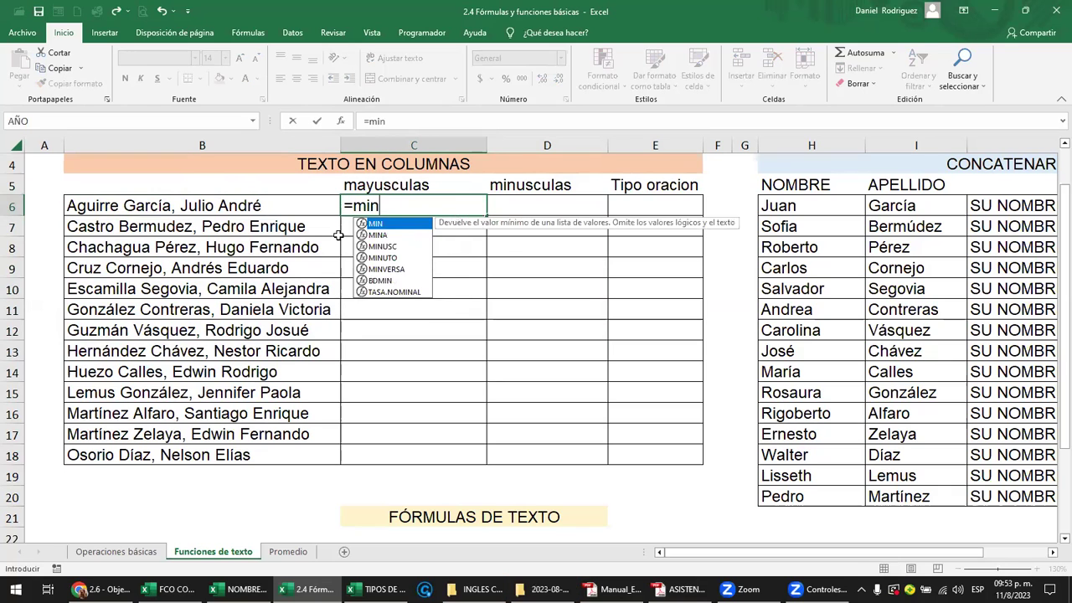
{"action": "type", "text": "u"}
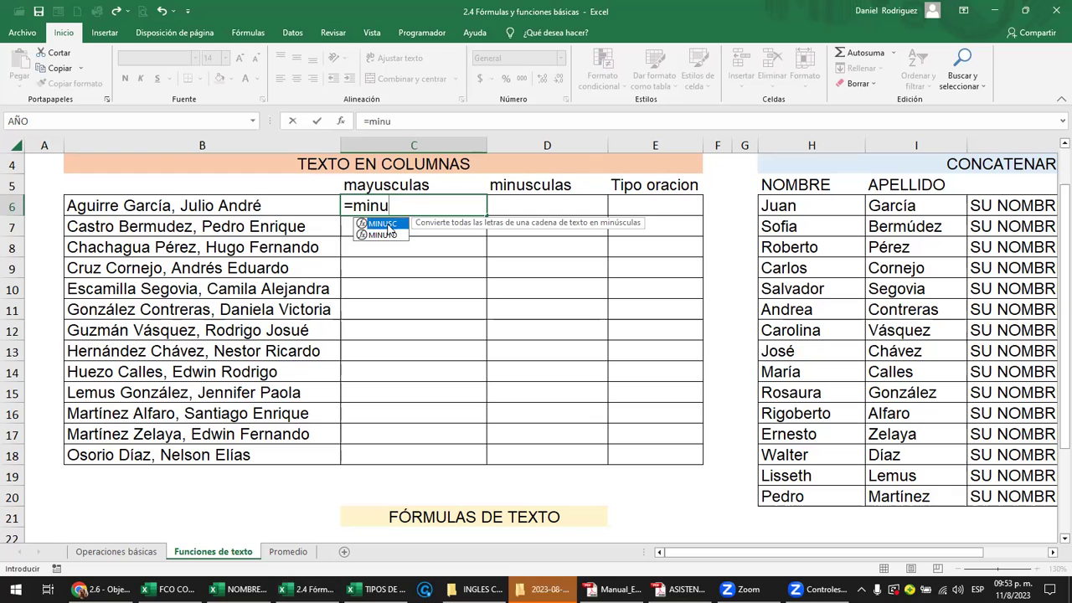
{"action": "double_click", "coordinate": [388, 225]}
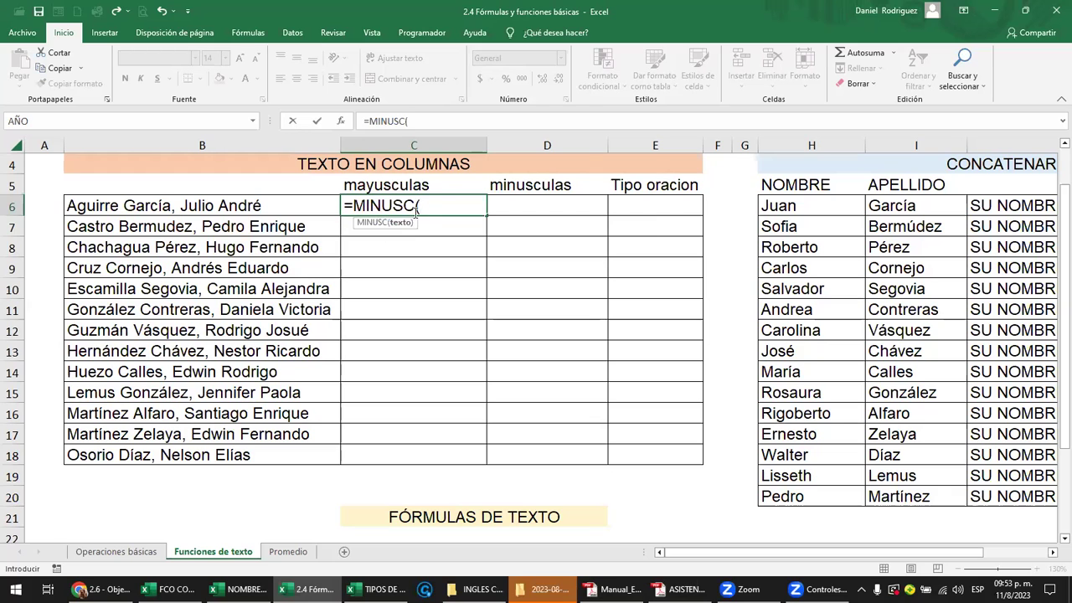
{"action": "left_click", "coordinate": [208, 211]}
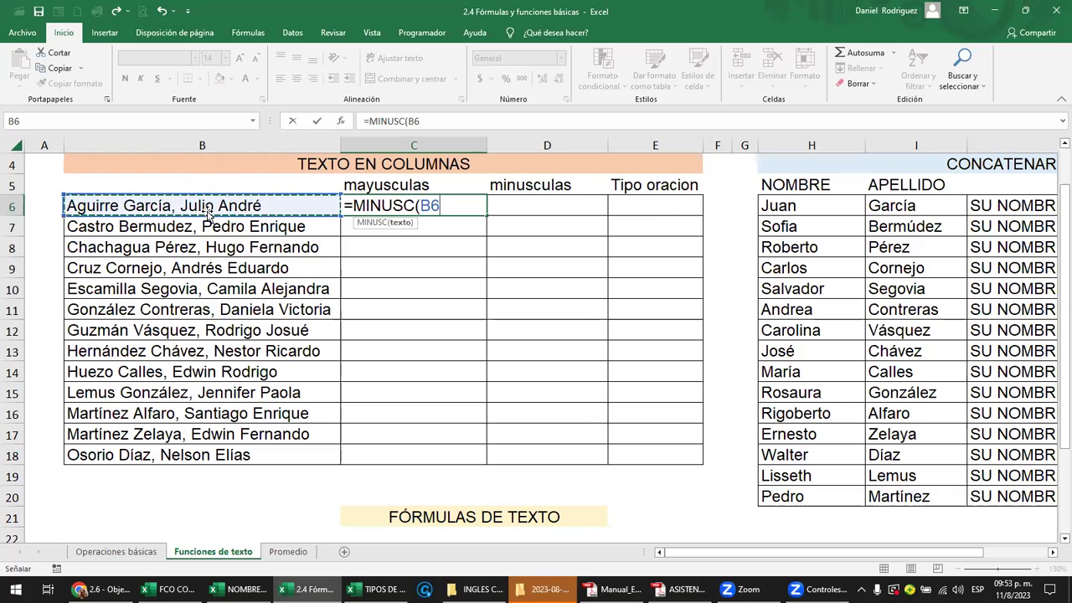
{"action": "key", "text": "Return"}
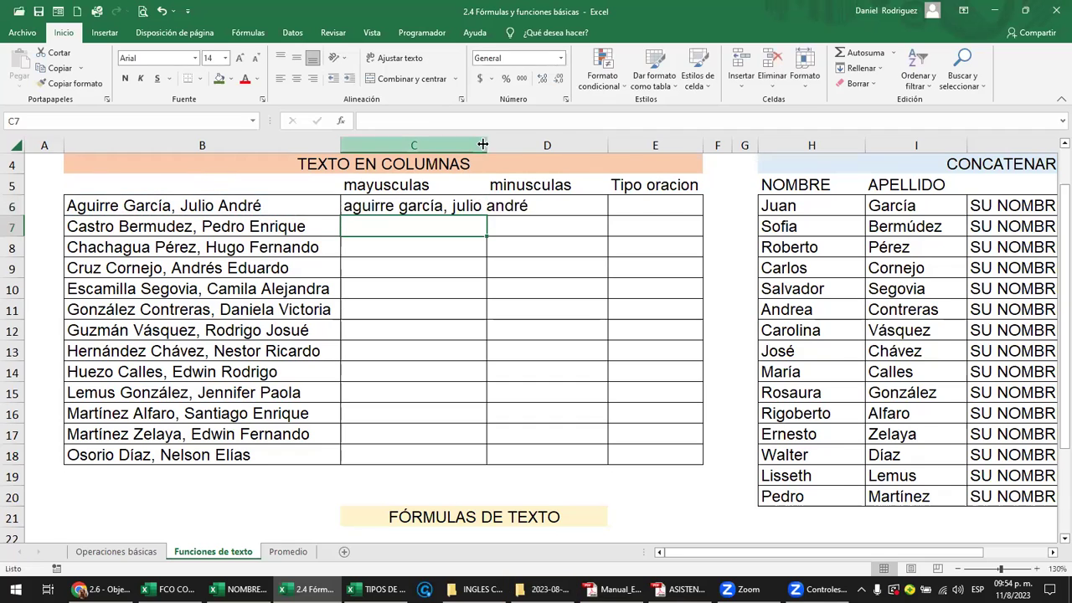
- Fill the lowercase formula down to row 18 and widen column C to fit
{"action": "double_click", "coordinate": [486, 145]}
{"action": "left_click", "coordinate": [424, 205]}
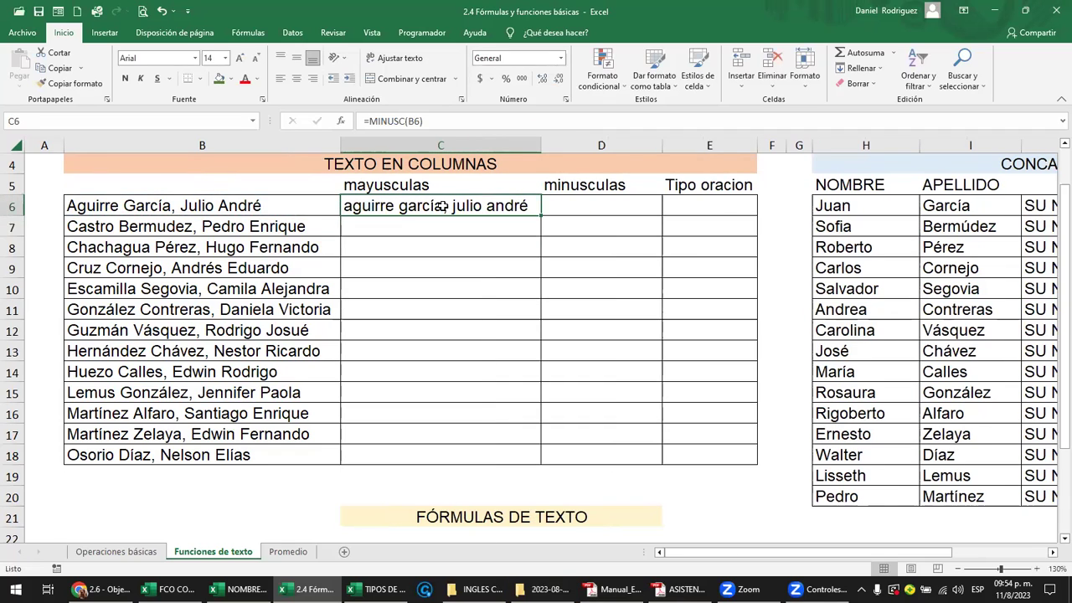
{"action": "double_click", "coordinate": [539, 215]}
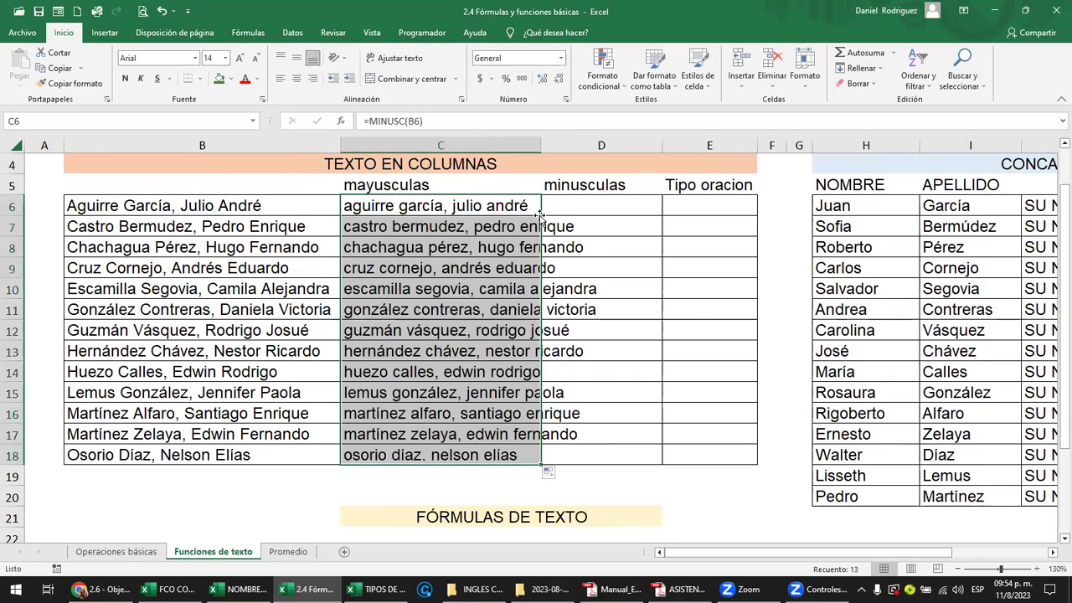
{"action": "double_click", "coordinate": [541, 144]}
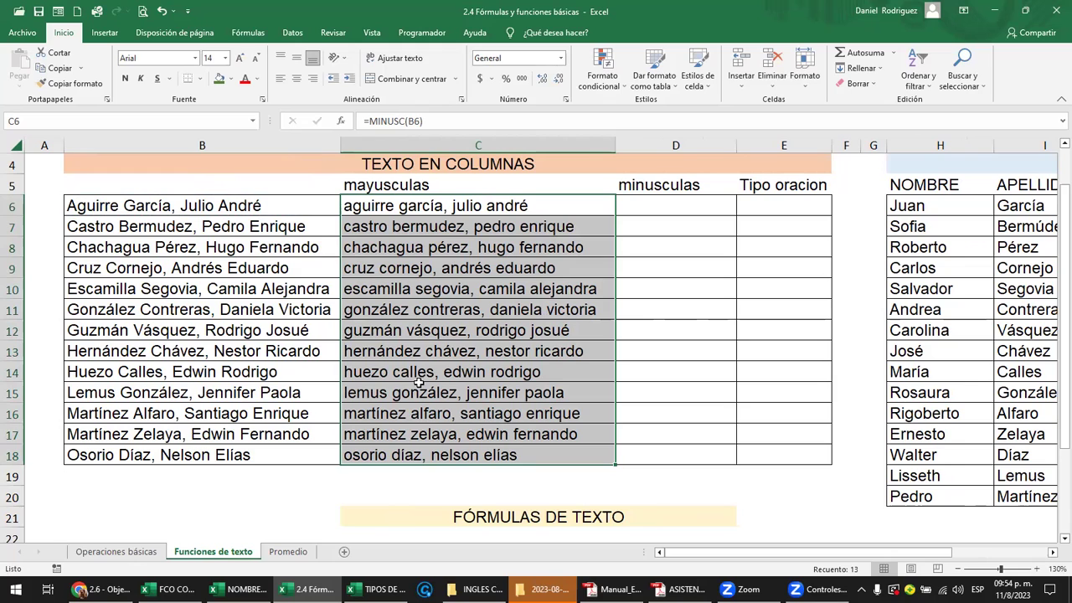
- Review C6's =MINUSC(B6) formula and copy the lowercase results C6:C18
{"action": "left_click", "coordinate": [88, 210]}
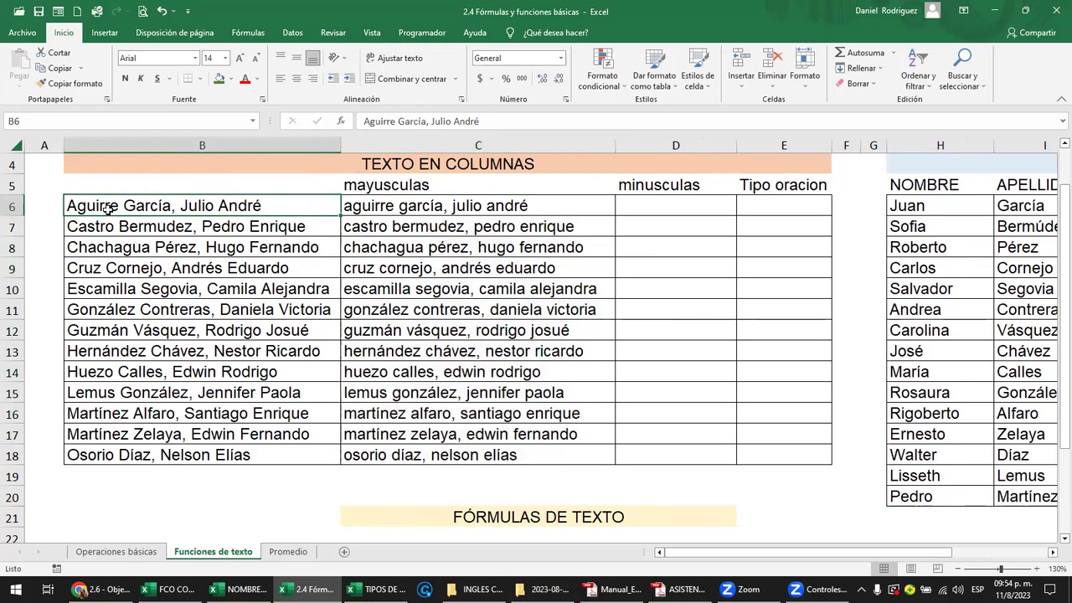
{"action": "left_click", "coordinate": [415, 206]}
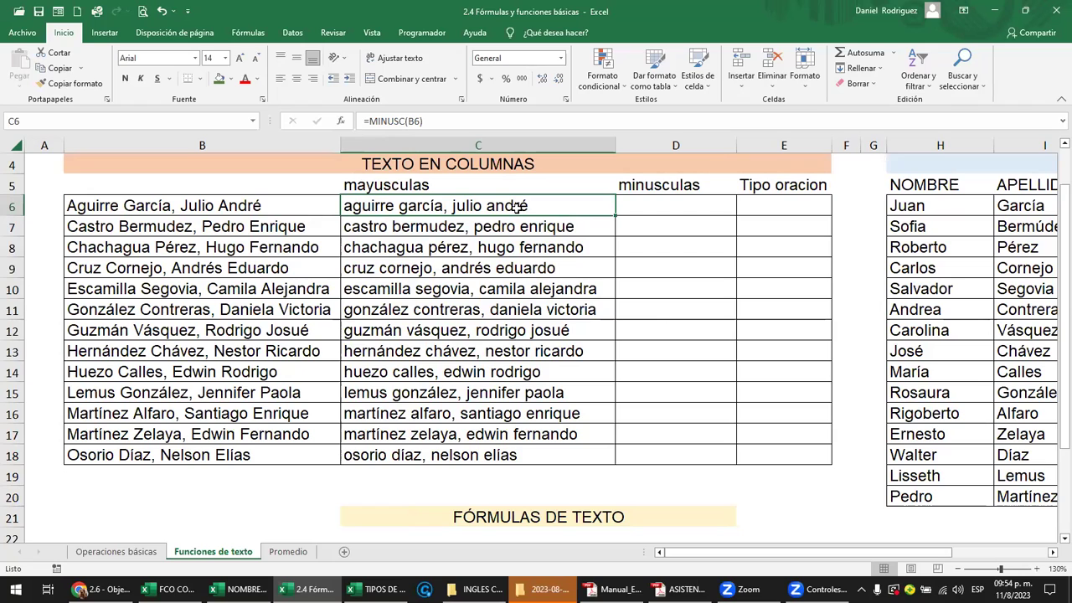
{"action": "double_click", "coordinate": [483, 207]}
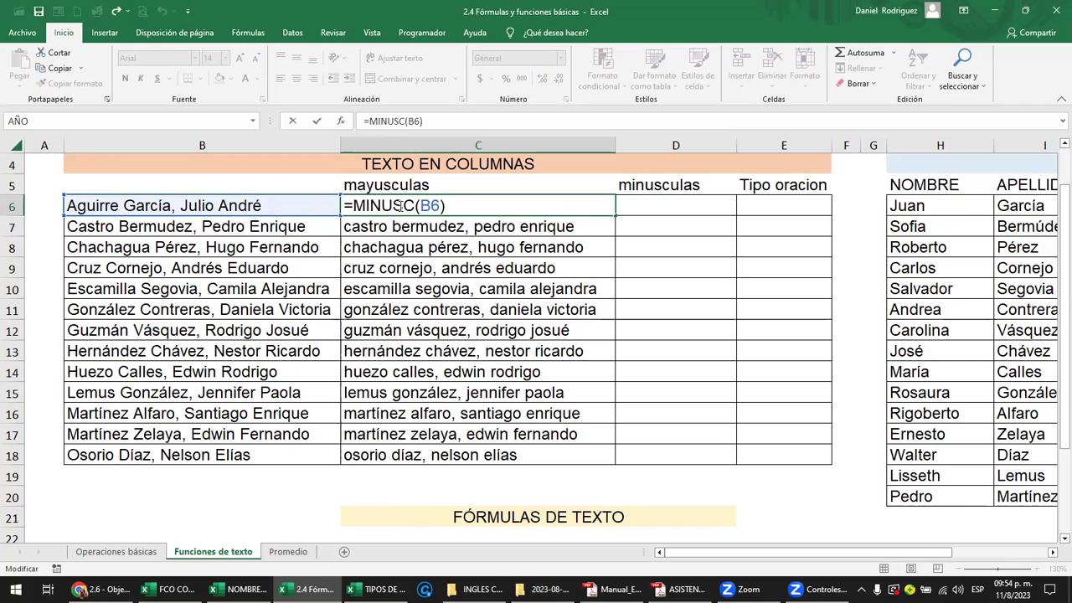
{"action": "key", "text": "Return"}
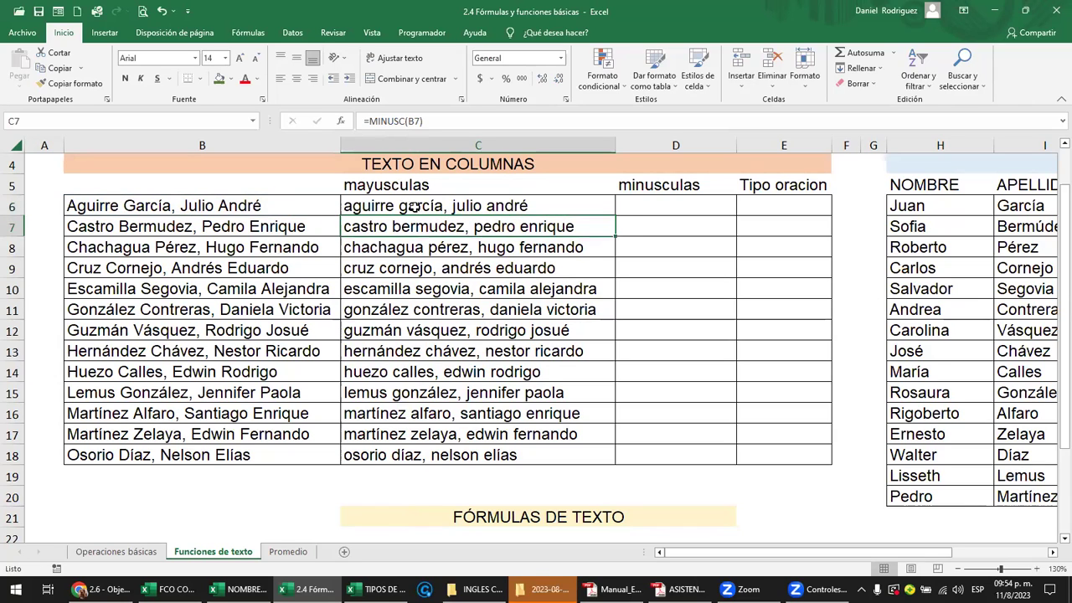
{"action": "left_click", "coordinate": [474, 206]}
{"action": "left_click_drag", "start_coordinate": [241, 214], "coordinate": [246, 433]}
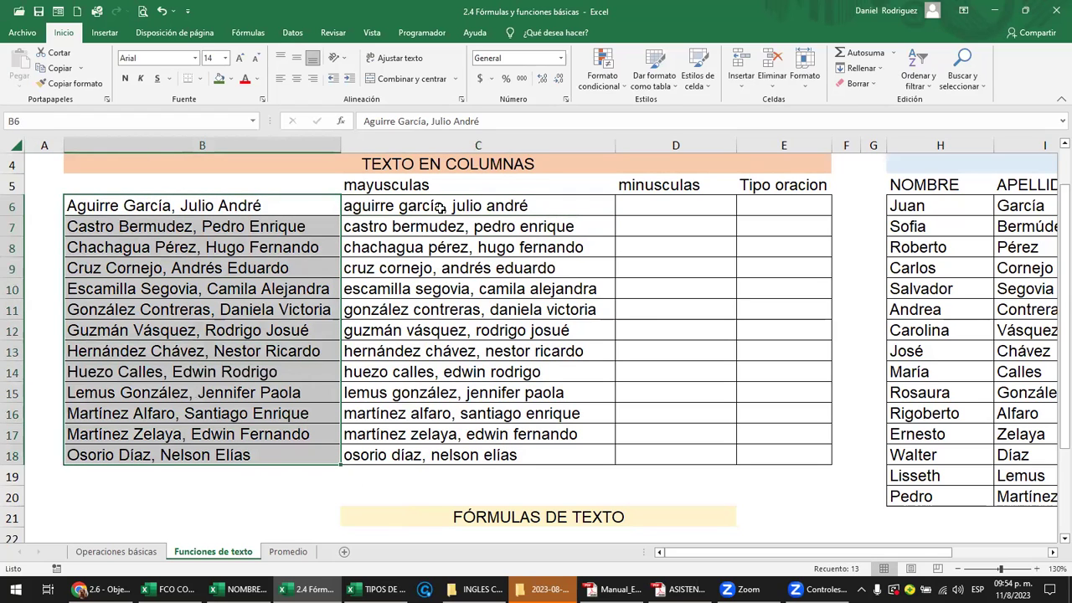
{"action": "left_click_drag", "start_coordinate": [439, 207], "coordinate": [456, 456]}
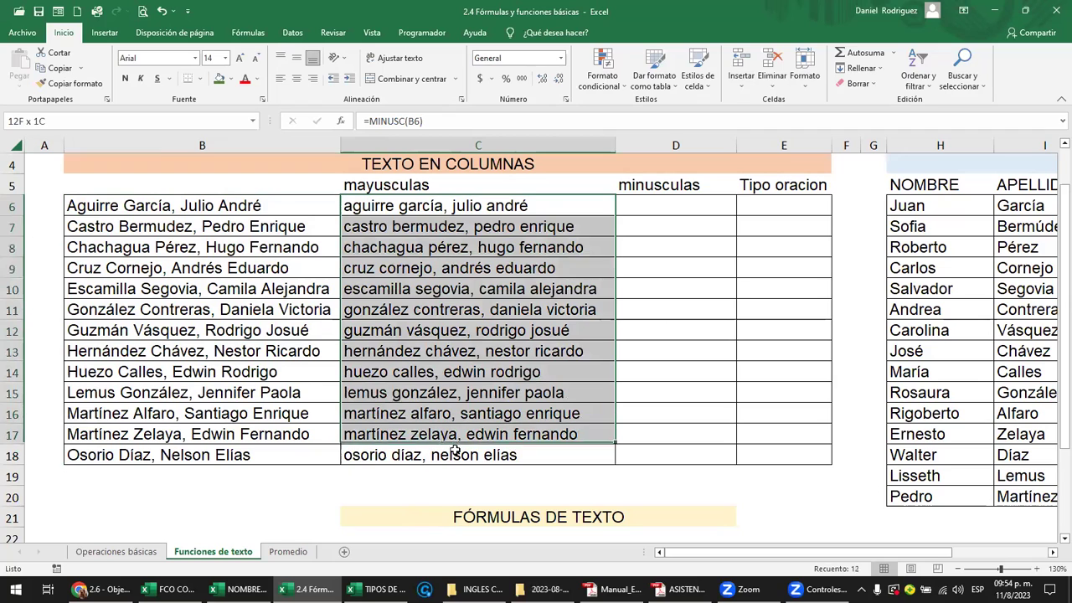
{"action": "key", "text": "ctrl+c"}
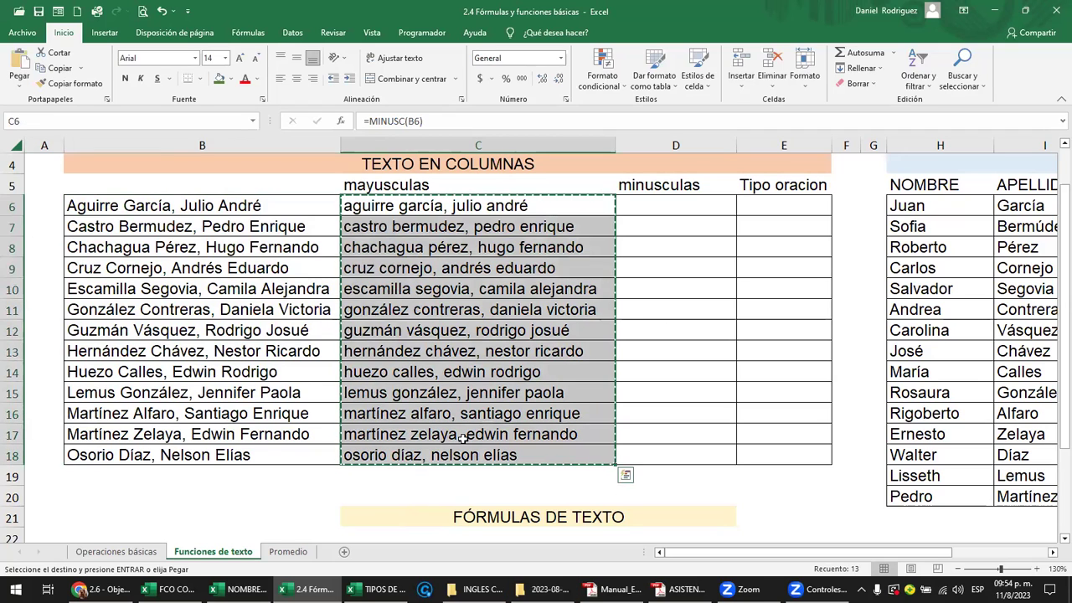
{"action": "left_click", "coordinate": [99, 207]}
{"action": "right_click", "coordinate": [98, 207]}
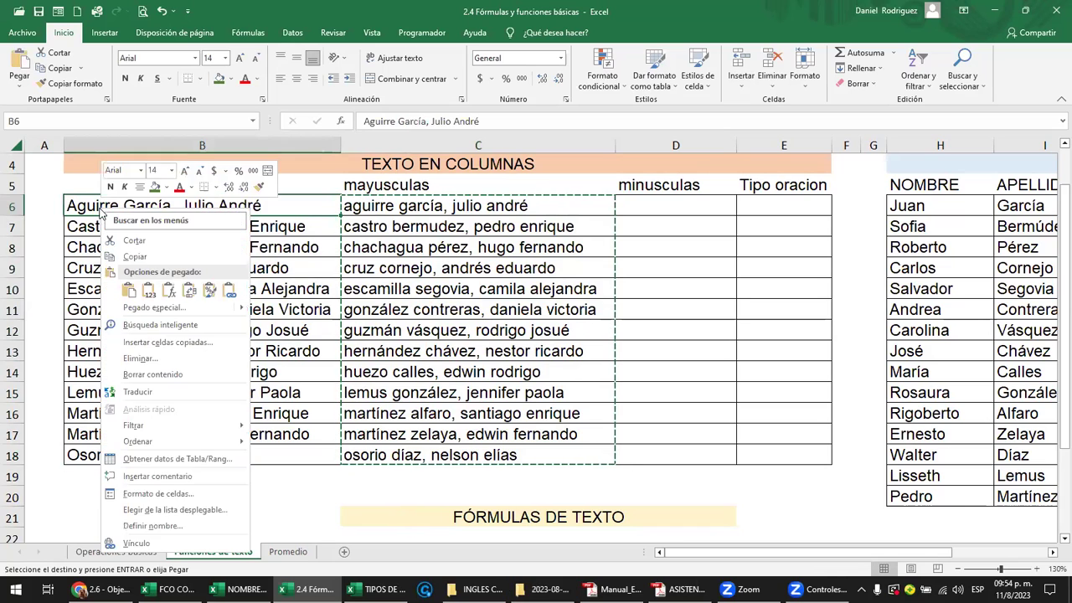
{"action": "left_click", "coordinate": [150, 289]}
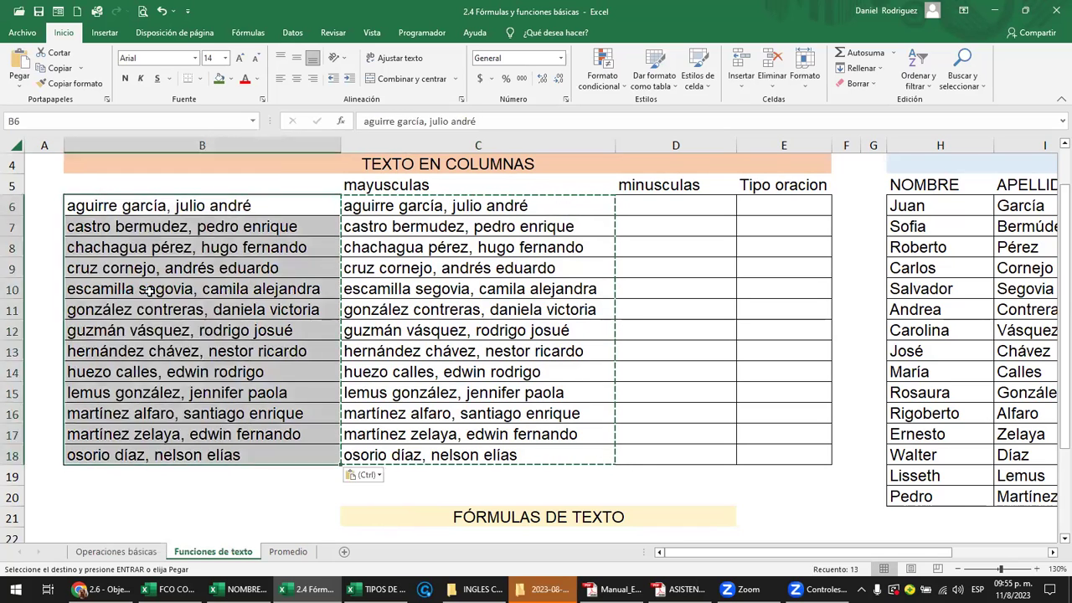
{"action": "key", "text": "ctrl+z"}
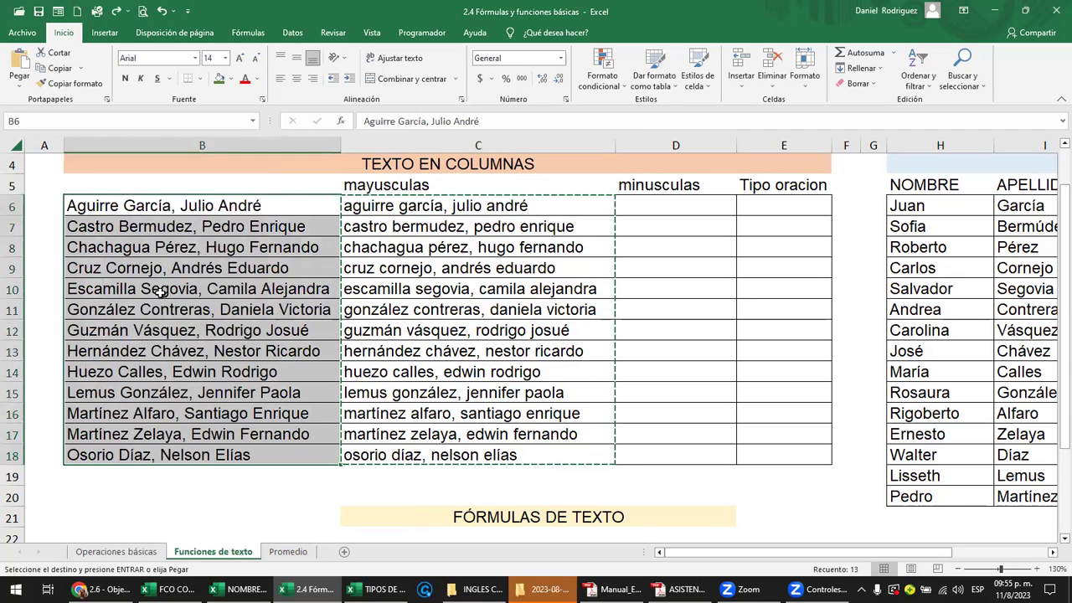
{"action": "left_click_drag", "start_coordinate": [425, 206], "coordinate": [458, 452]}
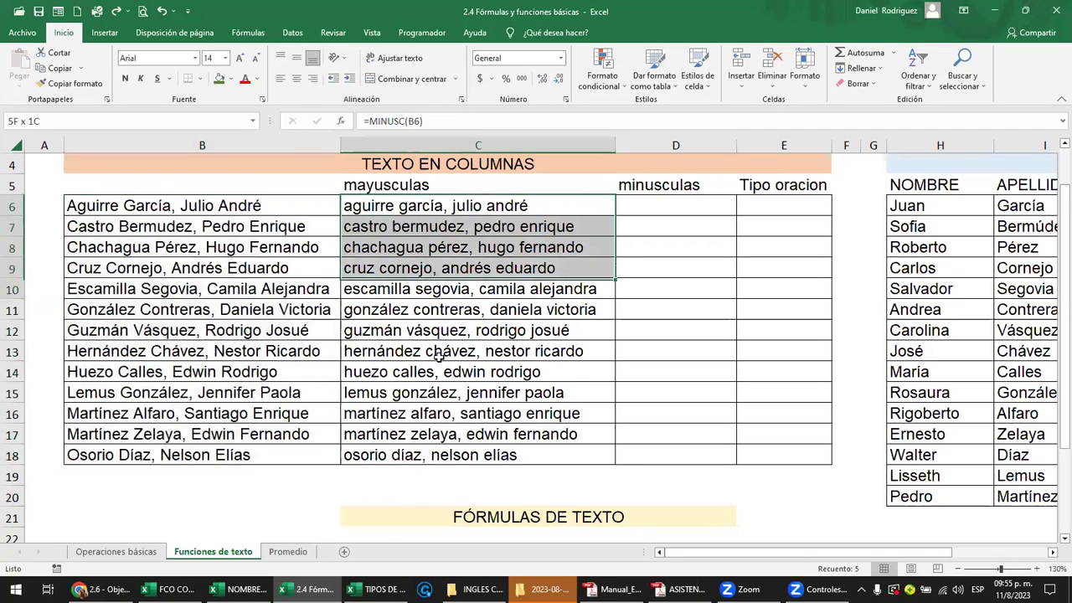
{"action": "key", "text": "ctrl+c"}
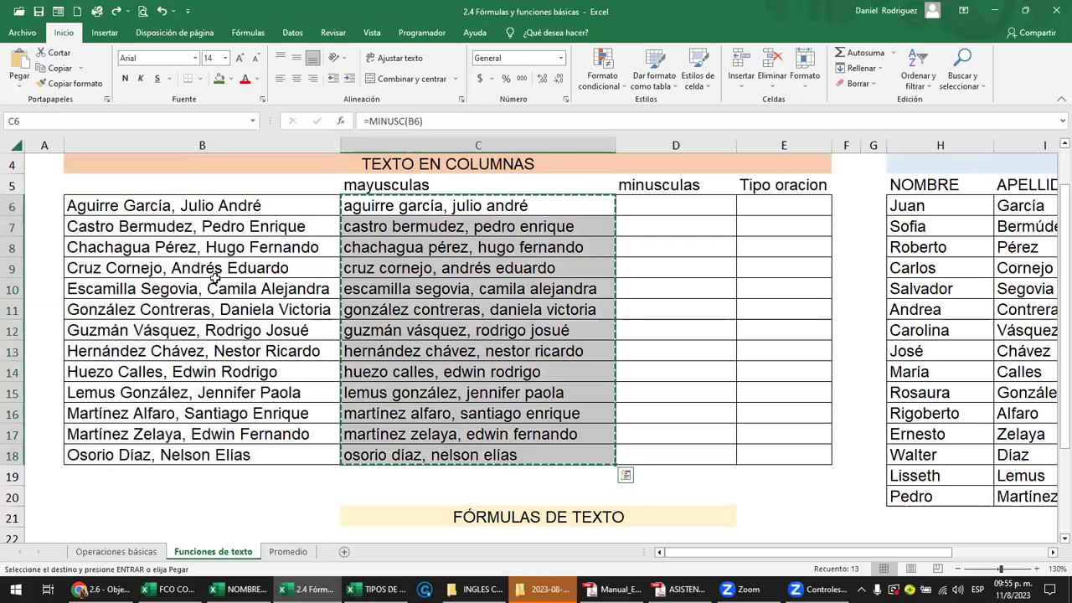
{"action": "left_click", "coordinate": [158, 205]}
{"action": "key", "text": "Return"}
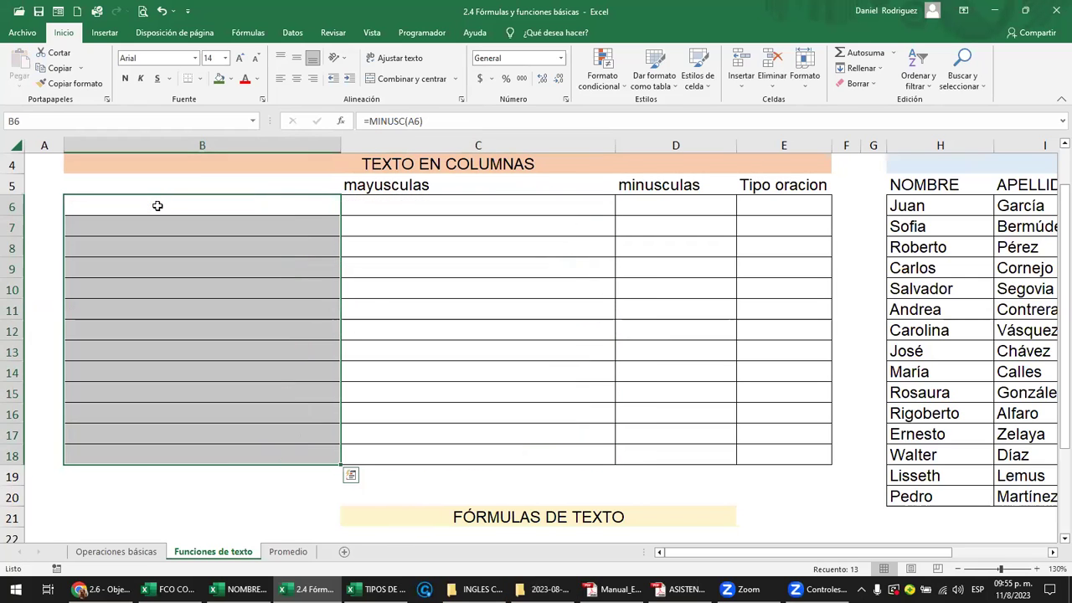
{"action": "key", "text": "ctrl+z"}
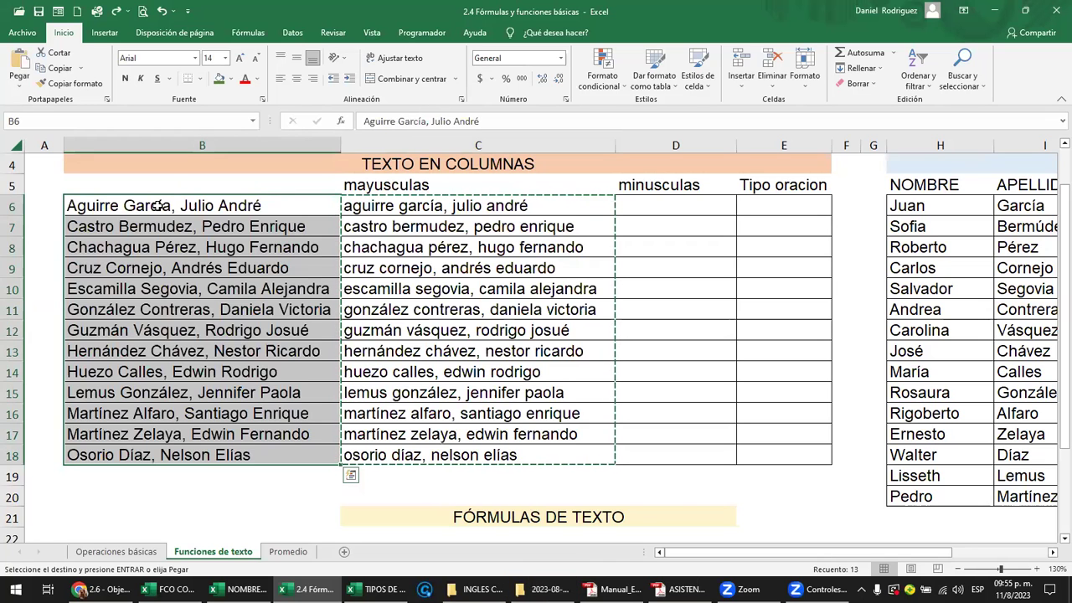
{"action": "key", "text": "Escape"}
{"action": "left_click", "coordinate": [351, 206]}
{"action": "key", "text": "ctrl+c"}
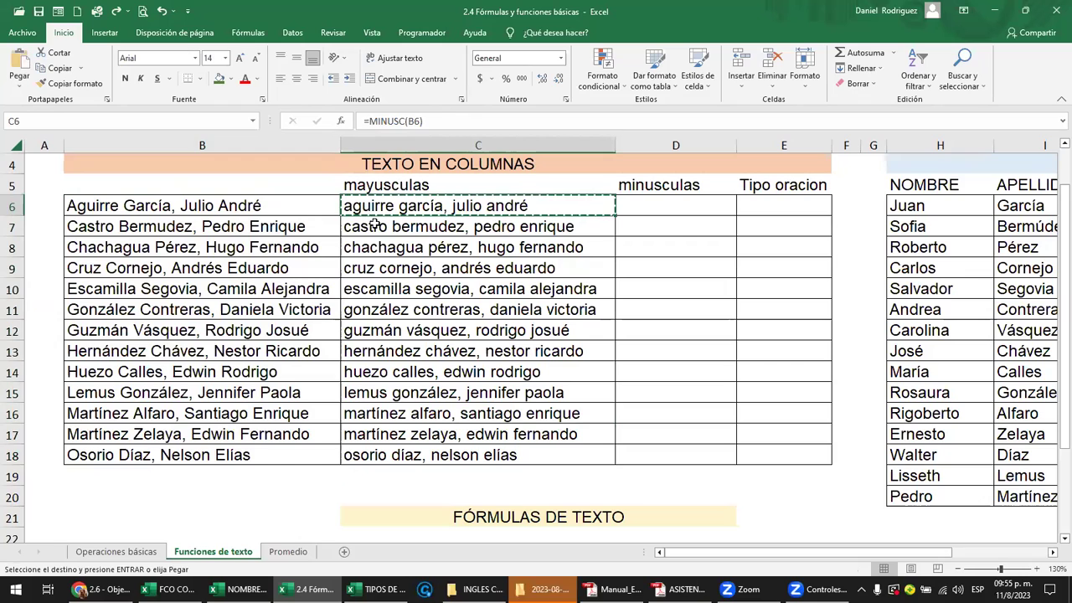
{"action": "key", "text": "Left"}
{"action": "key", "text": "Return"}
{"action": "key", "text": "ctrl+z"}
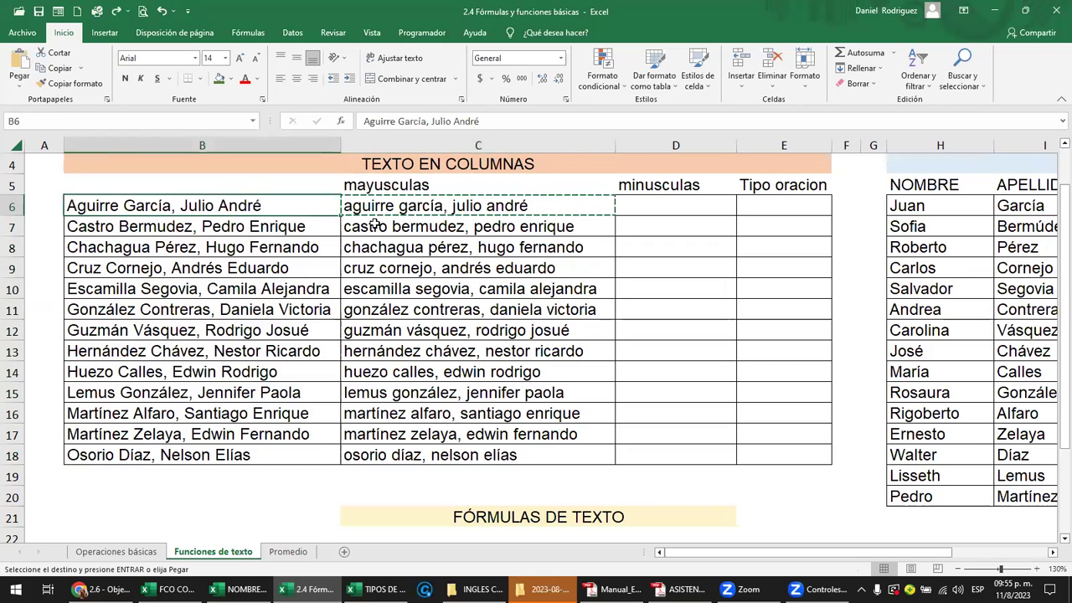
{"action": "key", "text": "Right"}
{"action": "key", "text": "F2"}
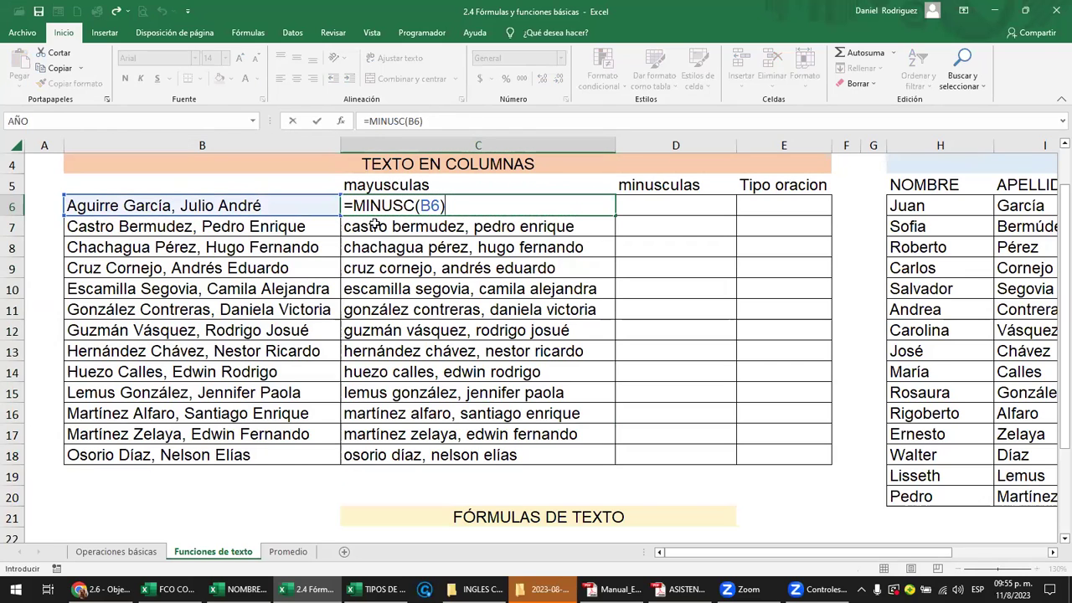
{"action": "key", "text": "Escape"}
{"action": "left_click_drag", "start_coordinate": [614, 215], "coordinate": [581, 456]}
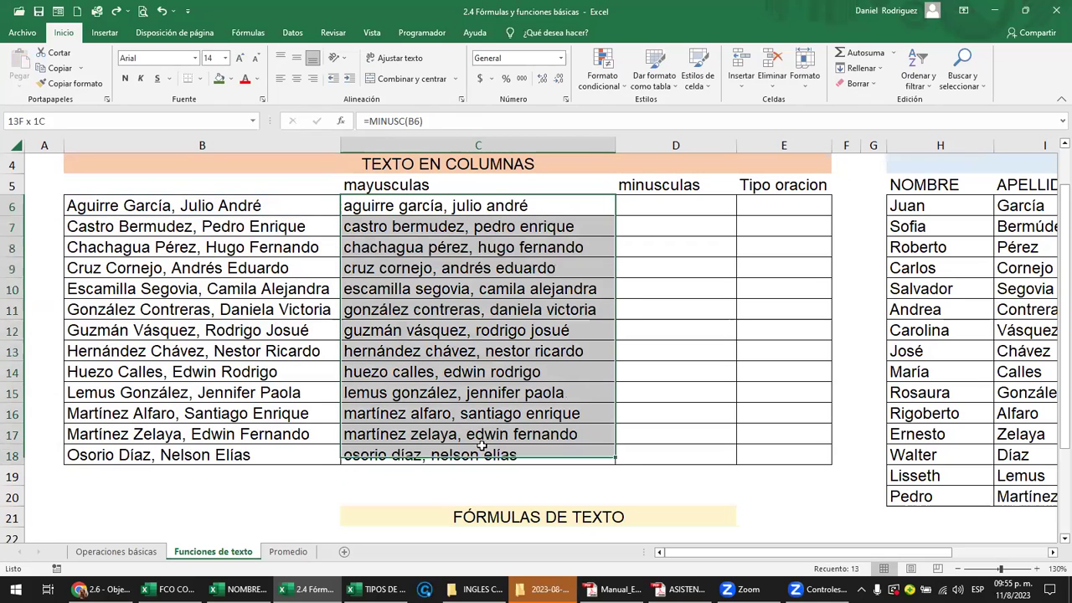
{"action": "left_click", "coordinate": [177, 210]}
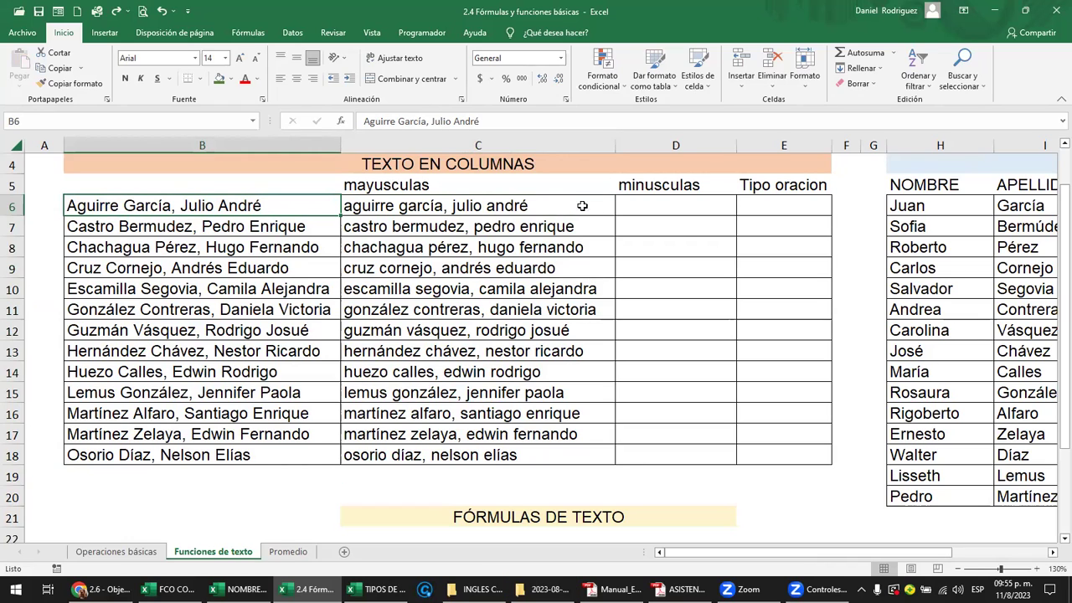
{"action": "left_click", "coordinate": [449, 218]}
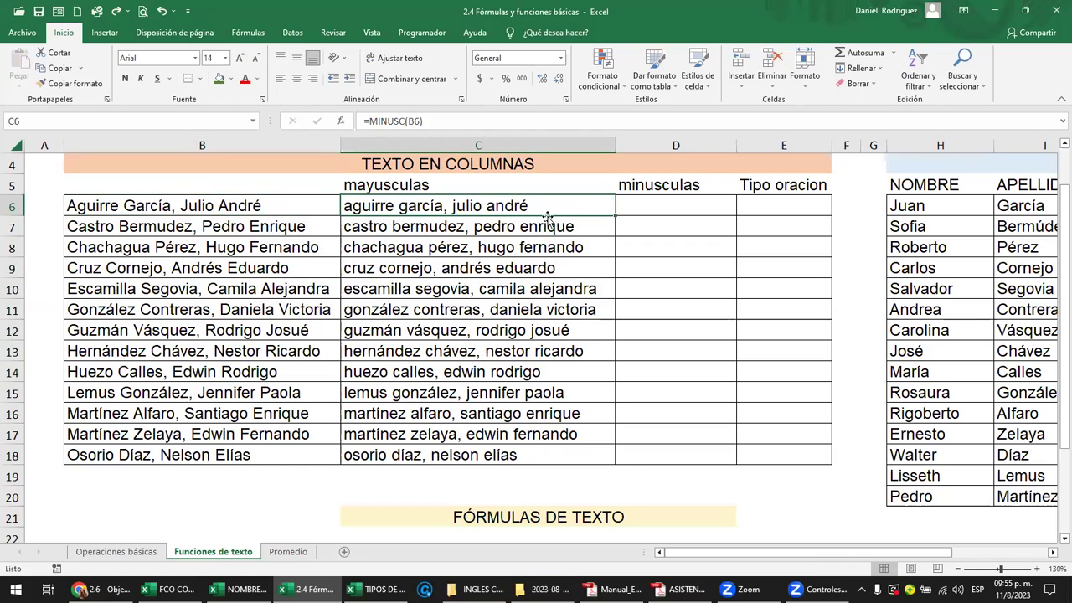
- Put minusculas as the C5 heading and mayusculas as the D5 heading
{"action": "left_click", "coordinate": [427, 185]}
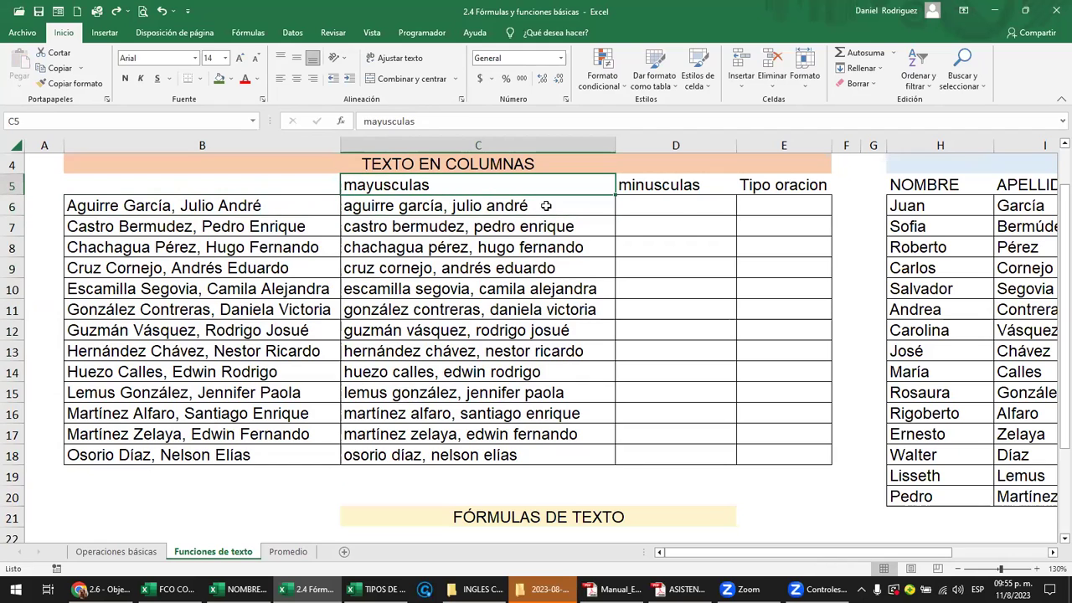
{"action": "left_click", "coordinate": [682, 185]}
{"action": "key", "text": "ctrl+c"}
{"action": "key", "text": "Left"}
{"action": "key", "text": "Return"}
{"action": "key", "text": "Right"}
{"action": "type", "text": "ma"}
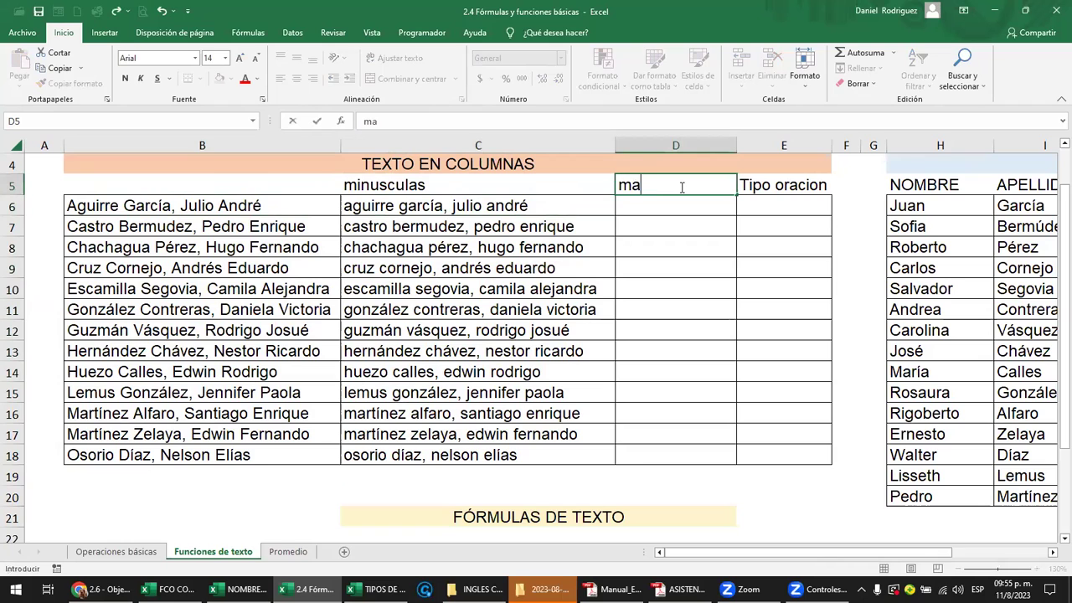
{"action": "type", "text": "yuscula"}
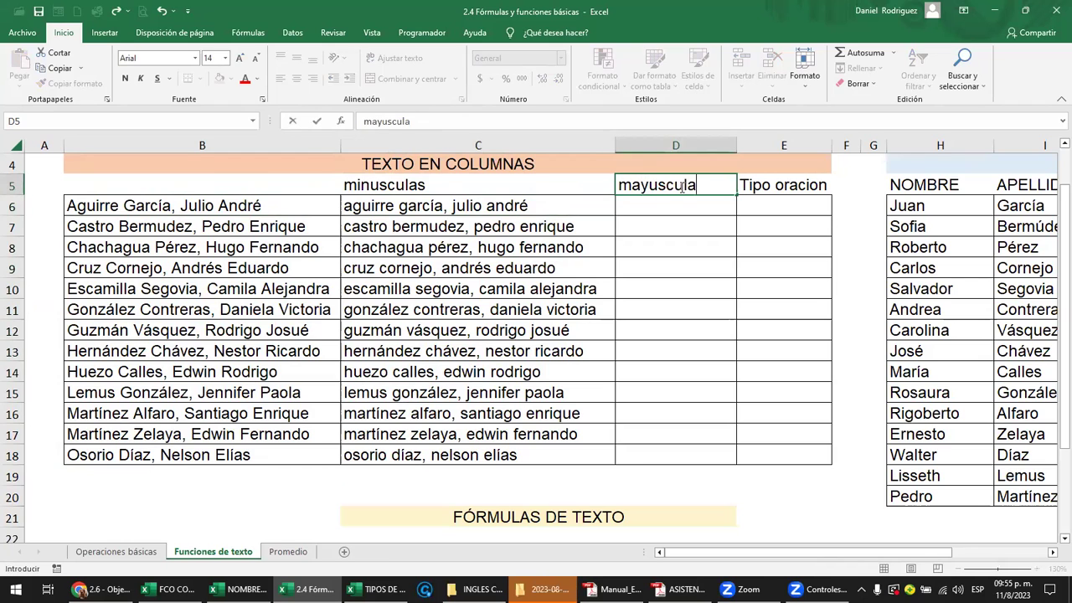
{"action": "type", "text": "s"}
{"action": "key", "text": "Return"}
- Enter =MAYUSC(B6) in D6 to show the first name in capitals
{"action": "left_click", "coordinate": [537, 210]}
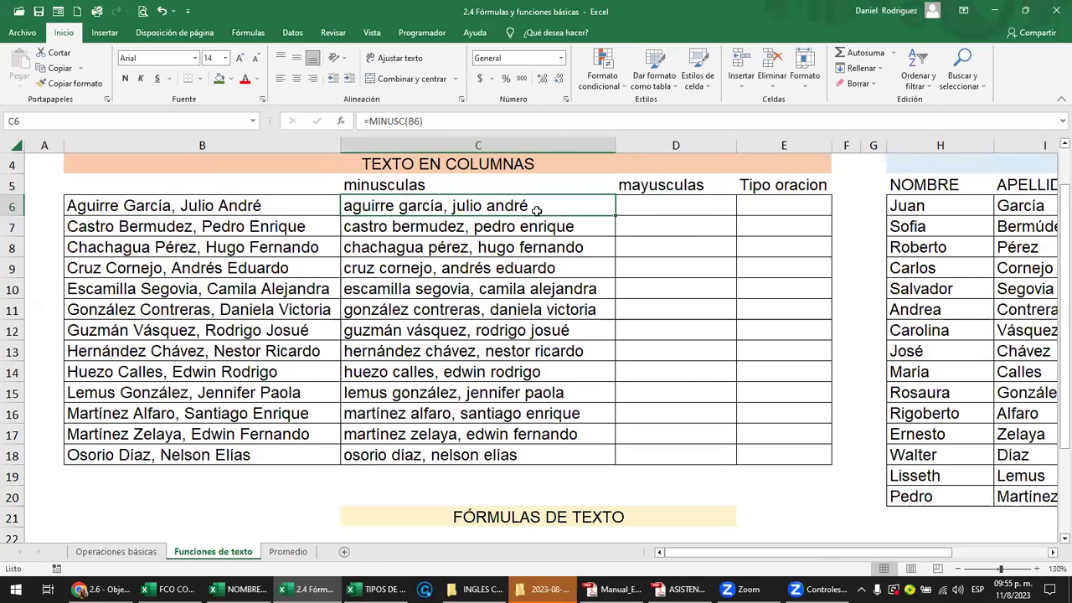
{"action": "left_click", "coordinate": [213, 145]}
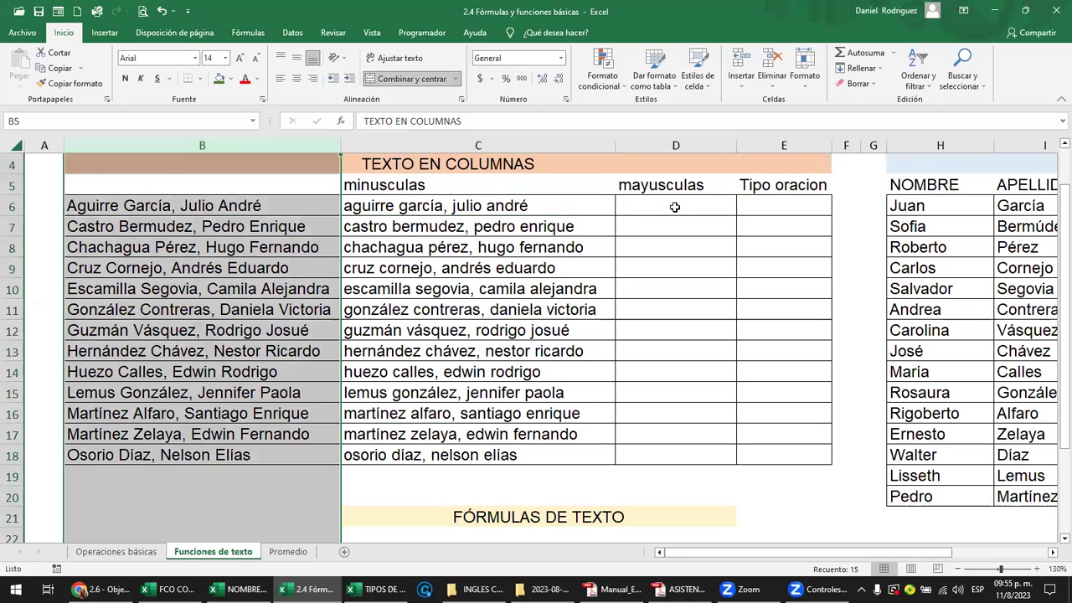
{"action": "left_click", "coordinate": [675, 208]}
{"action": "type", "text": "="}
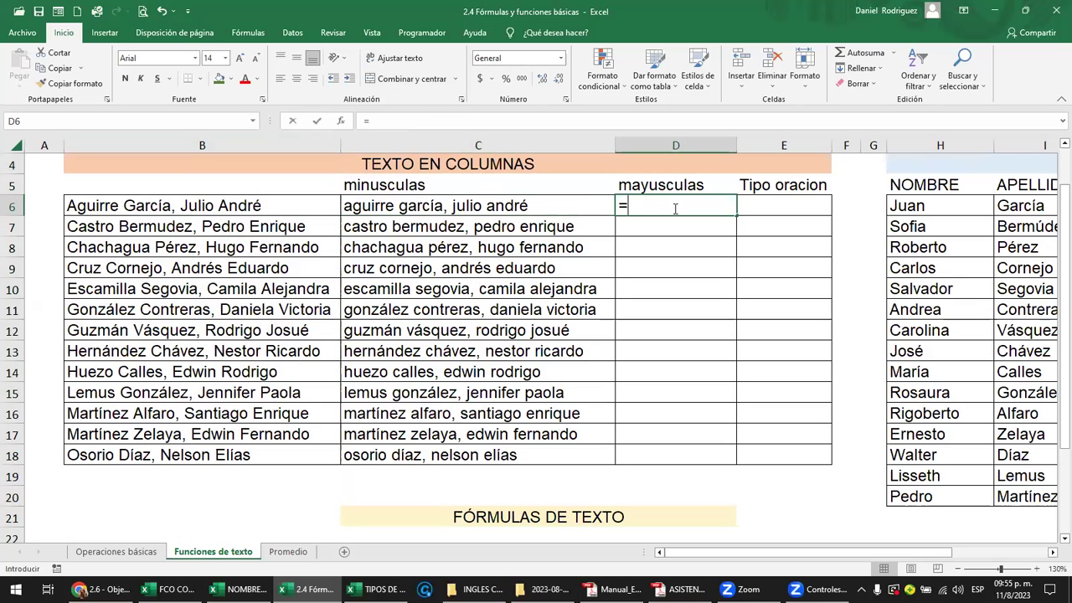
{"action": "type", "text": "mayus"}
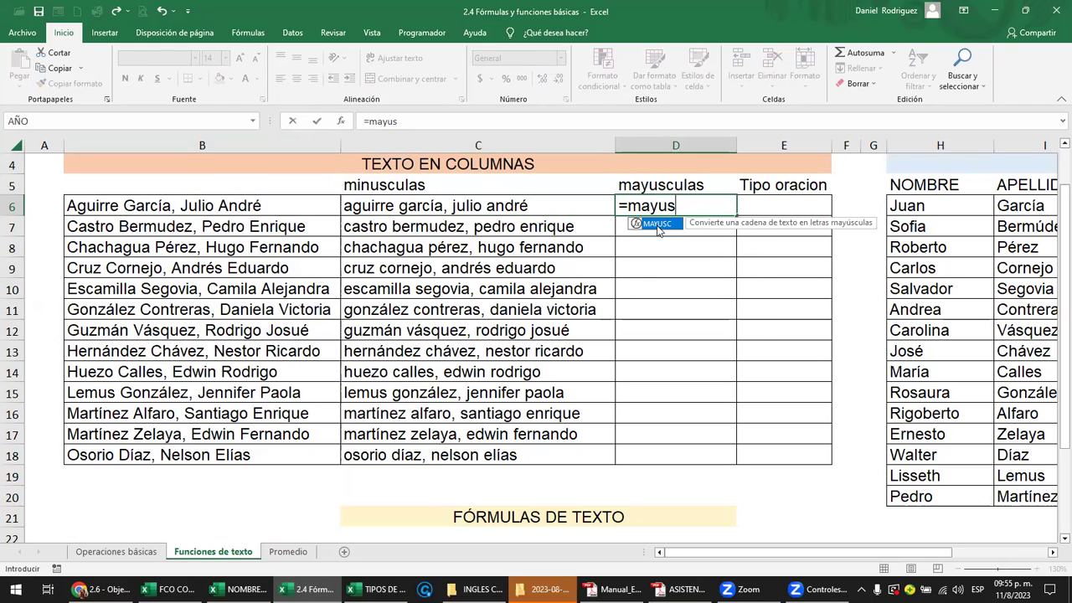
{"action": "double_click", "coordinate": [660, 224]}
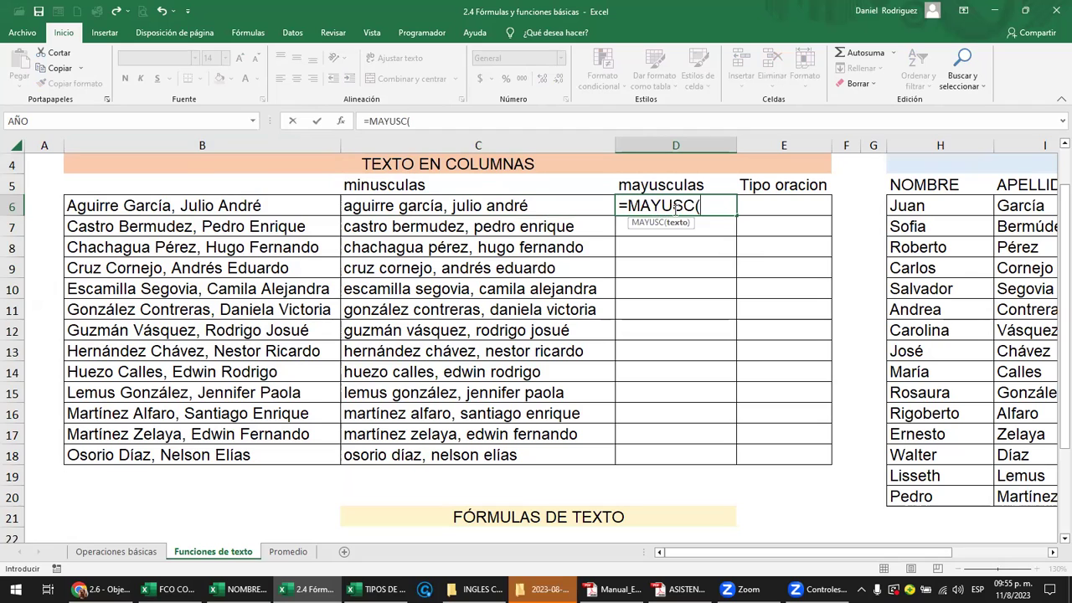
{"action": "left_click", "coordinate": [299, 205]}
{"action": "key", "text": "Return"}
{"action": "key", "text": "Up"}
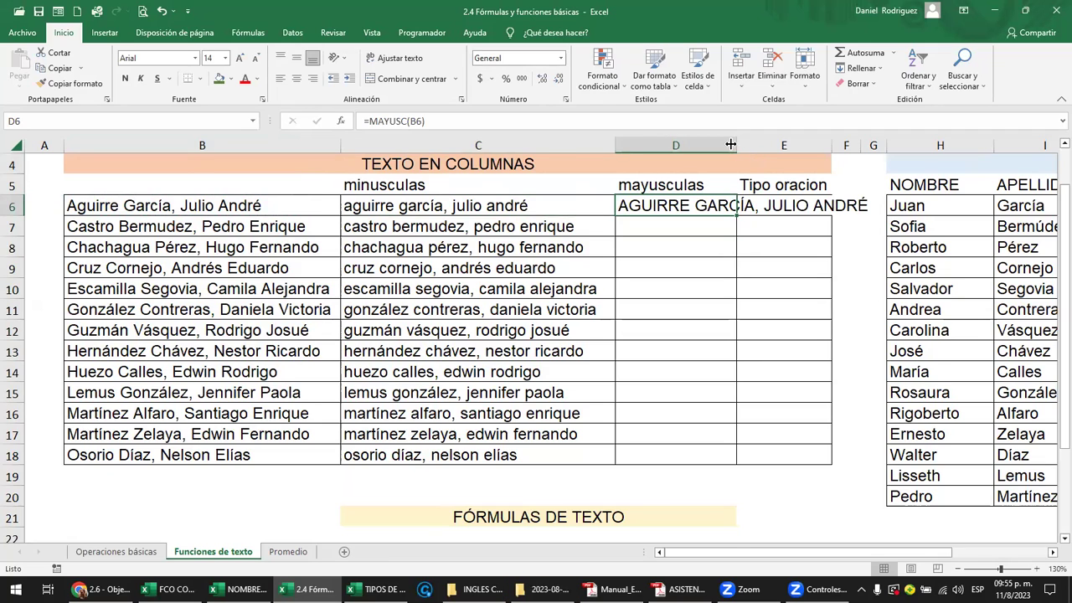
- Add a 1 to the first name in B6 to confirm the uppercase formula updates, then remove it
{"action": "double_click", "coordinate": [737, 145]}
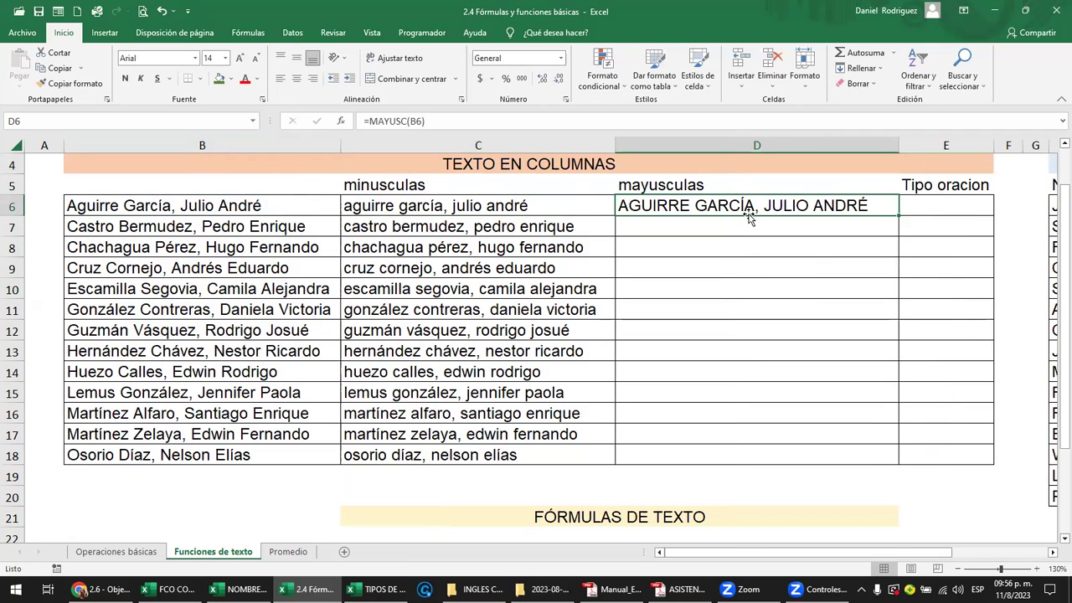
{"action": "double_click", "coordinate": [282, 213]}
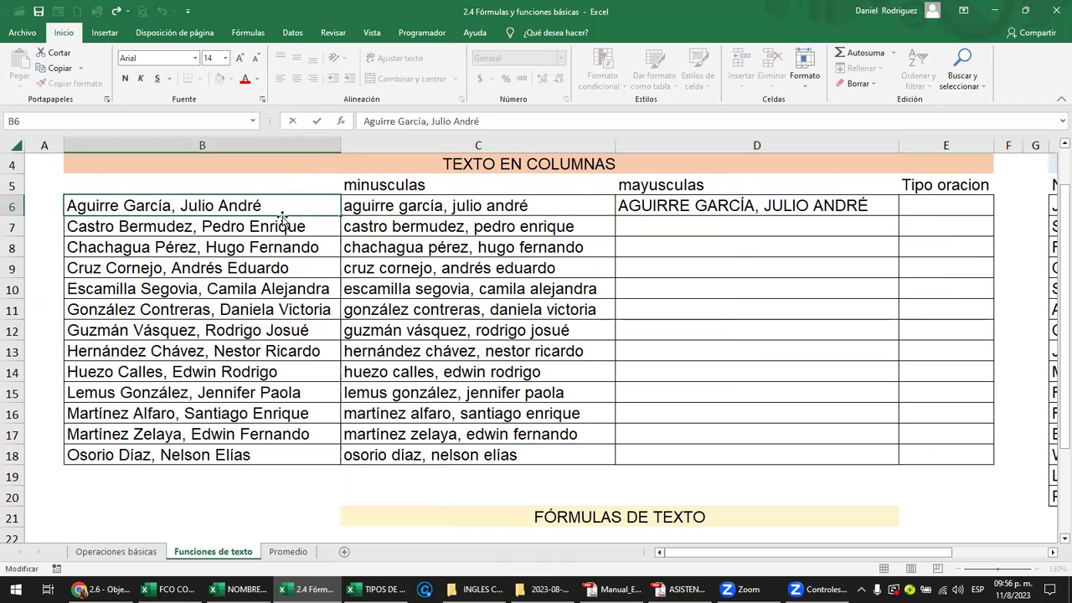
{"action": "type", "text": "1"}
{"action": "key", "text": "Return"}
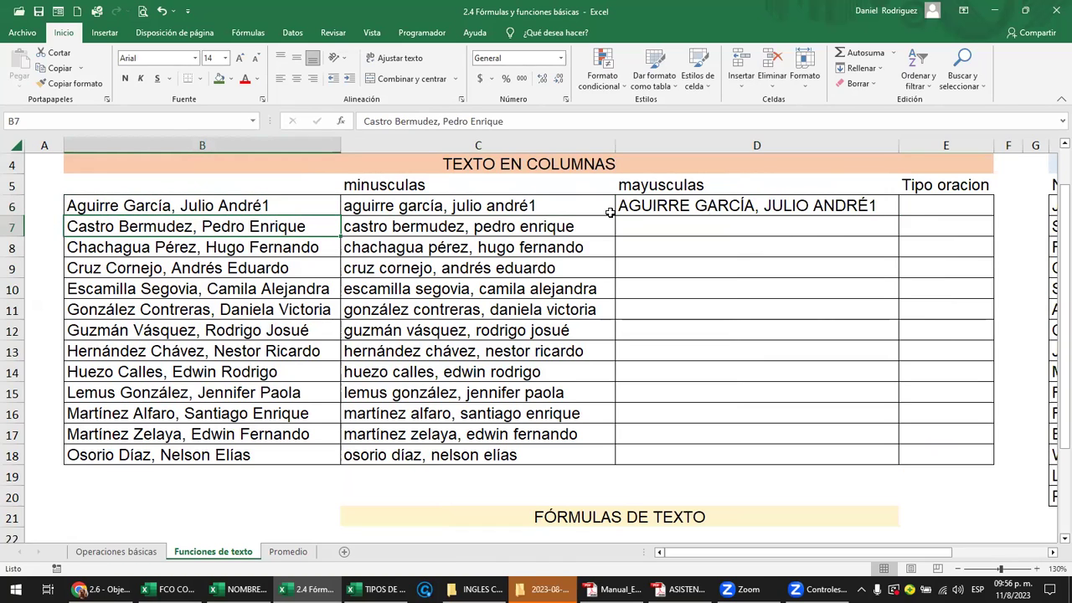
{"action": "double_click", "coordinate": [308, 202]}
{"action": "key", "text": "BackSpace"}
{"action": "key", "text": "Return"}
- Fill the uppercase formula in D6 down to row 18, widen column D, and copy D6:D18
{"action": "left_click", "coordinate": [752, 208]}
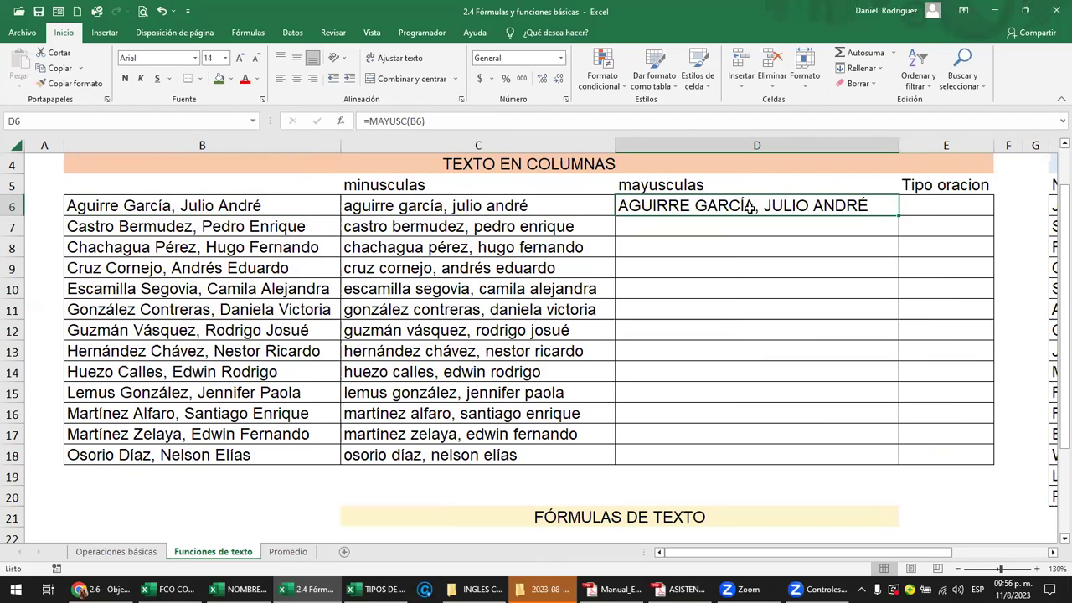
{"action": "double_click", "coordinate": [897, 216]}
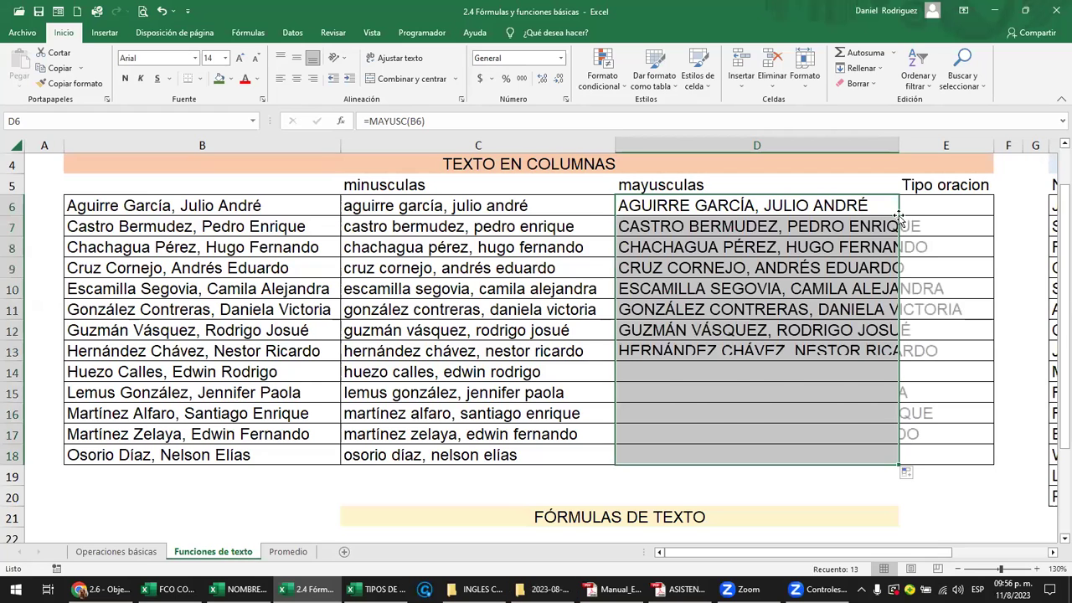
{"action": "left_click_drag", "start_coordinate": [899, 146], "coordinate": [998, 146]}
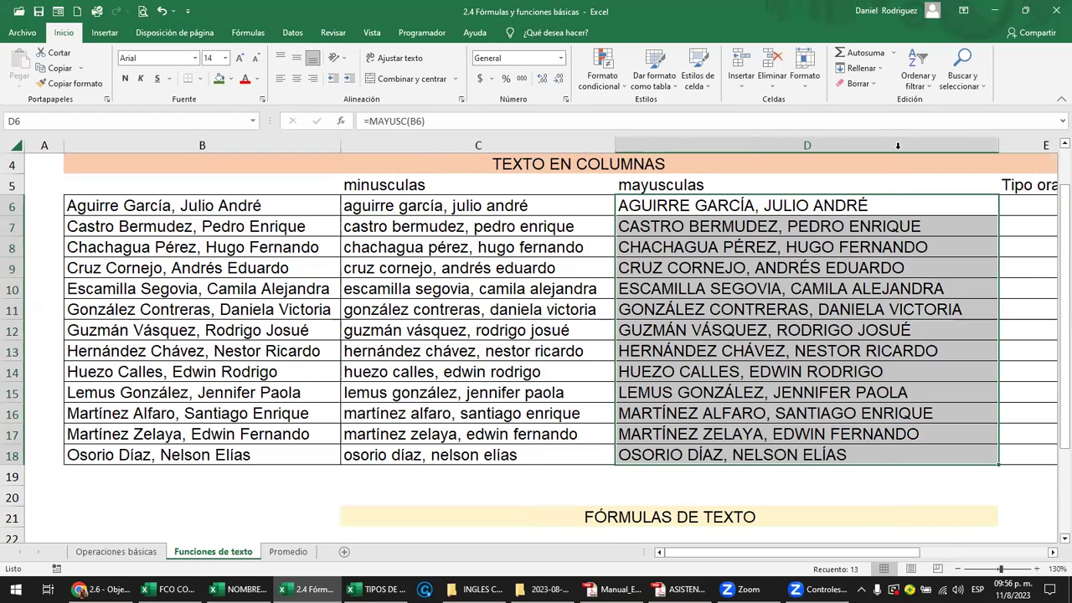
{"action": "left_click", "coordinate": [720, 223]}
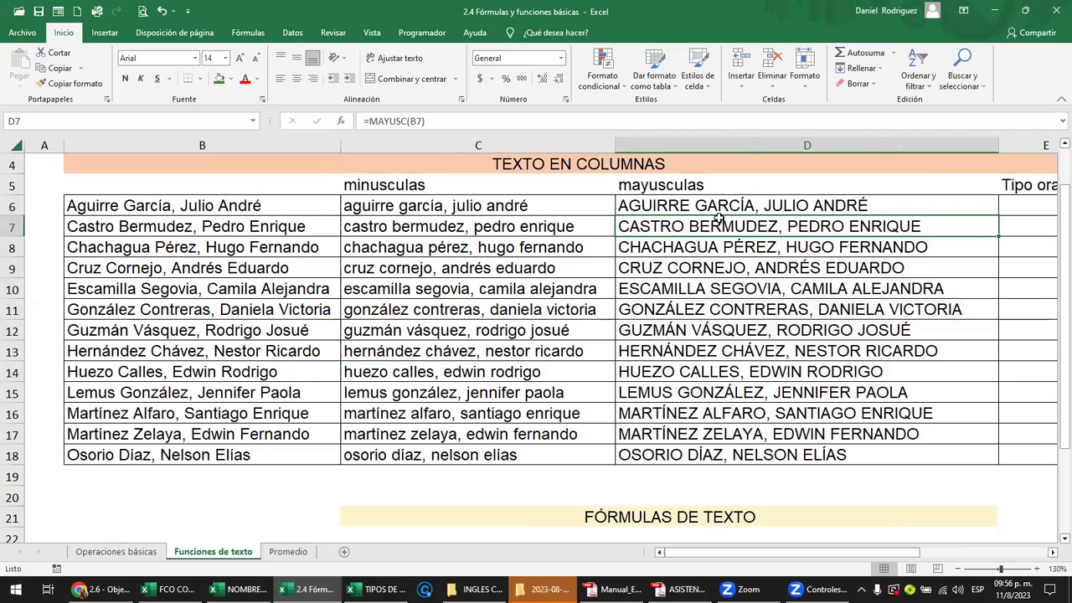
{"action": "left_click_drag", "start_coordinate": [706, 206], "coordinate": [737, 454]}
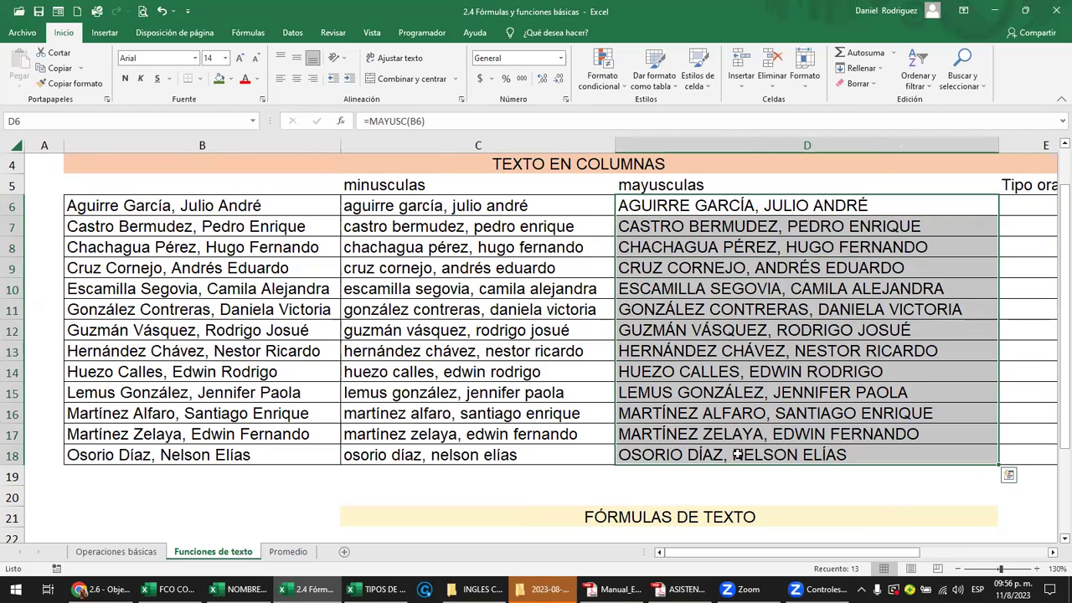
{"action": "key", "text": "ctrl+c"}
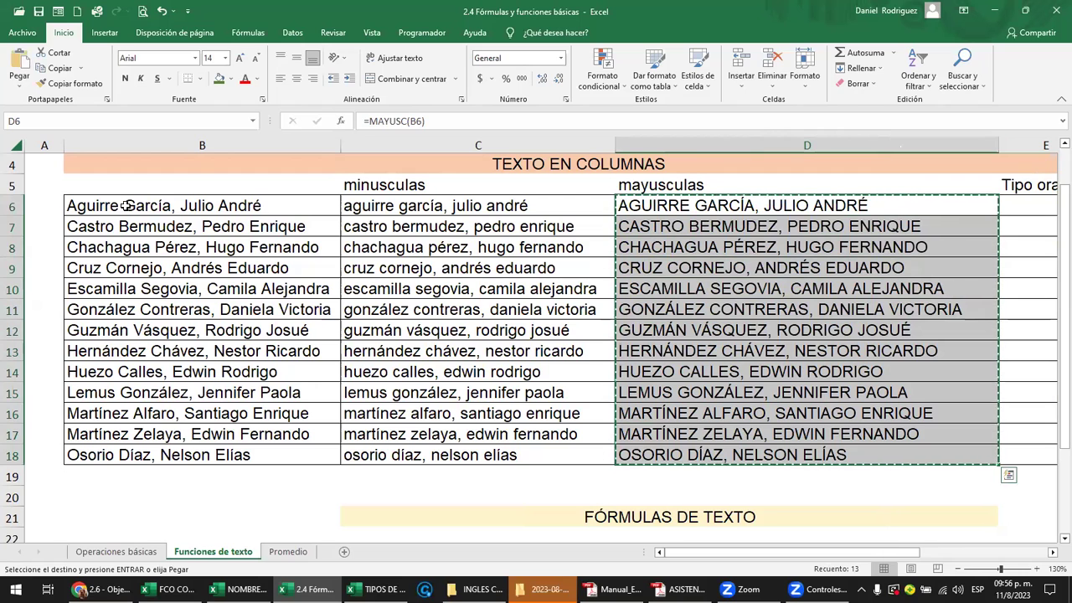
- Paste the uppercase names into B6 as values and auto-fit column B
{"action": "left_click", "coordinate": [126, 205]}
{"action": "right_click", "coordinate": [126, 205]}
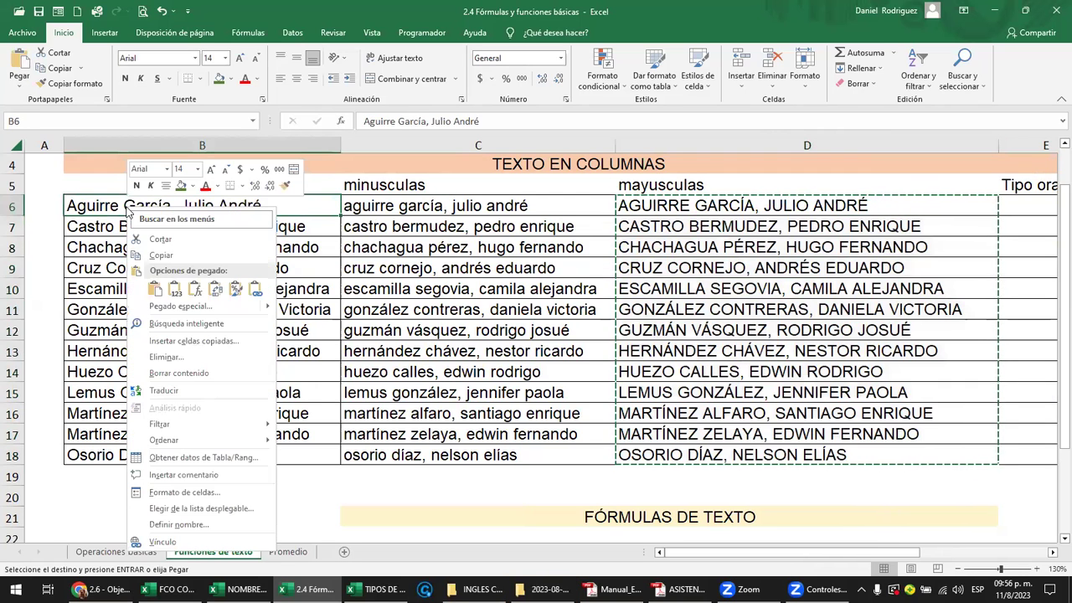
{"action": "left_click", "coordinate": [176, 293]}
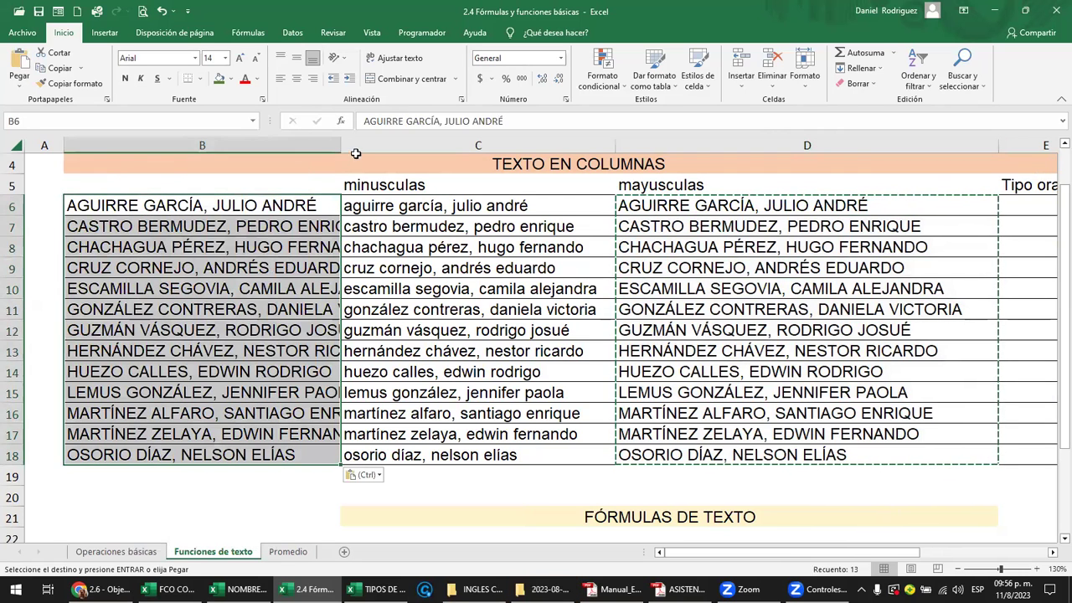
{"action": "double_click", "coordinate": [343, 145]}
{"action": "left_click", "coordinate": [370, 228]}
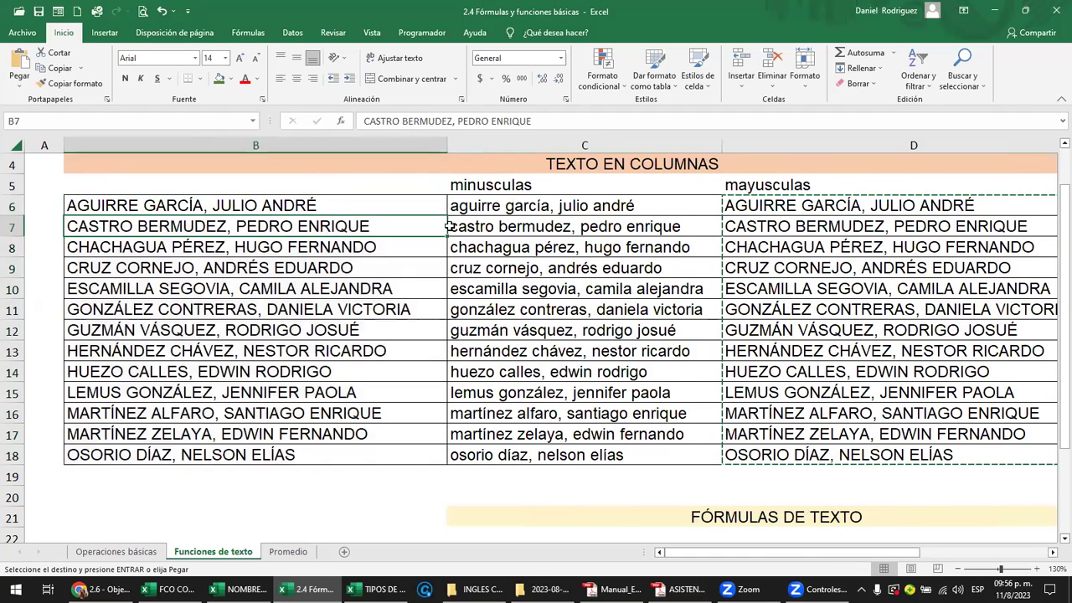
{"action": "left_click", "coordinate": [509, 207]}
{"action": "left_click", "coordinate": [246, 212]}
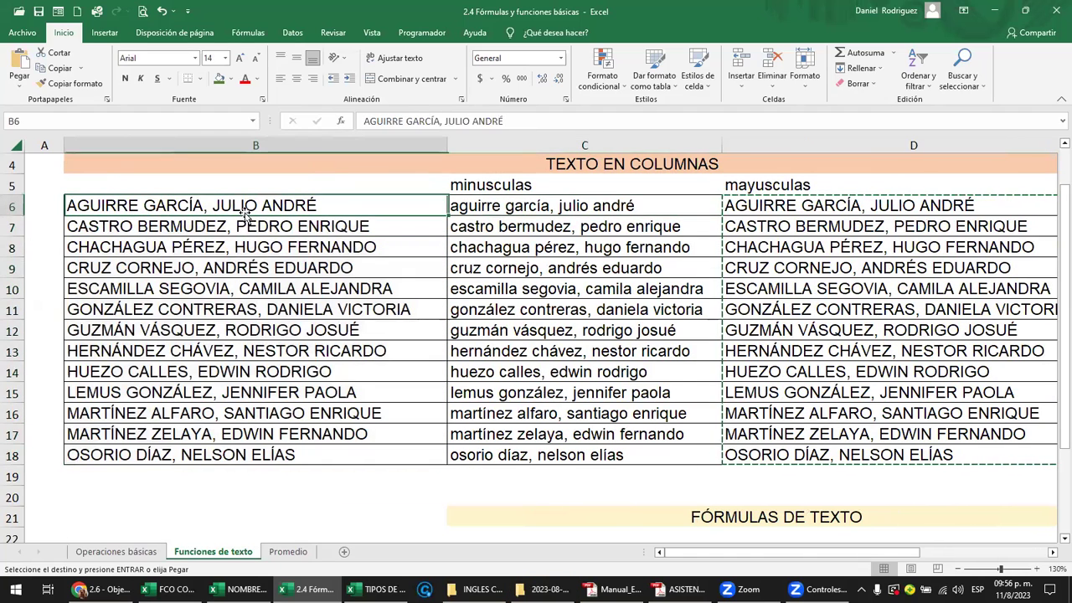
{"action": "left_click", "coordinate": [844, 223]}
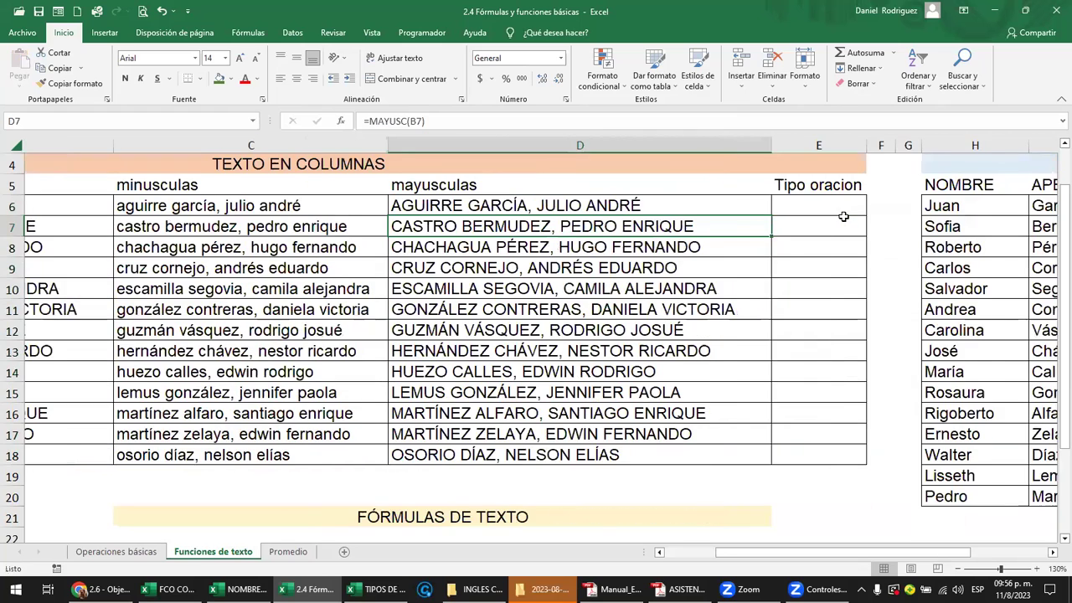
- Move to E6 under Tipo oracion and begin a formula with =no
{"action": "key", "text": "Right"}
{"action": "key", "text": "Up"}
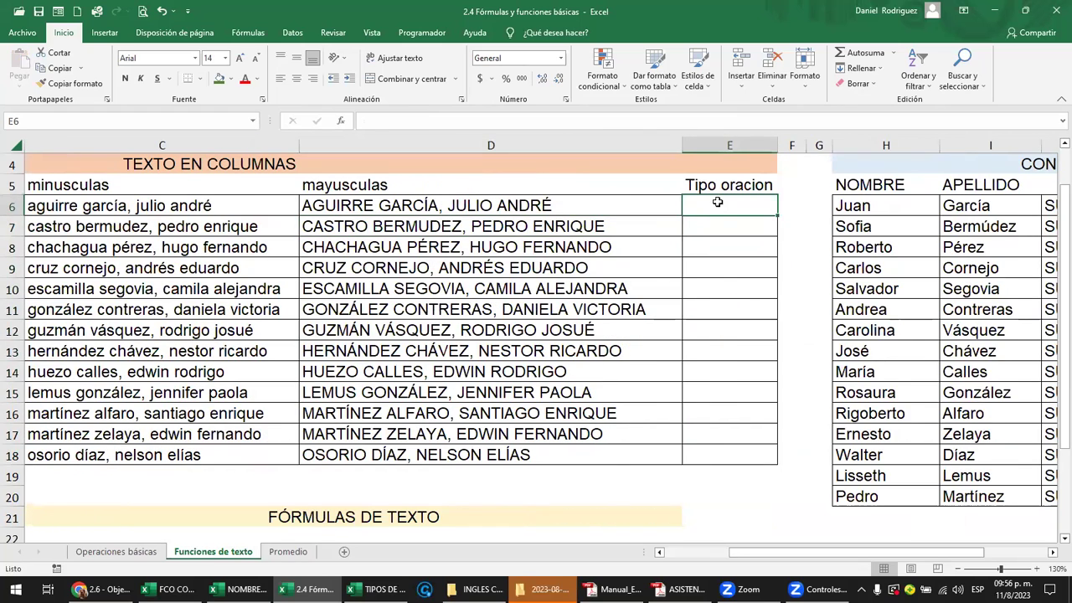
{"action": "type", "text": "="}
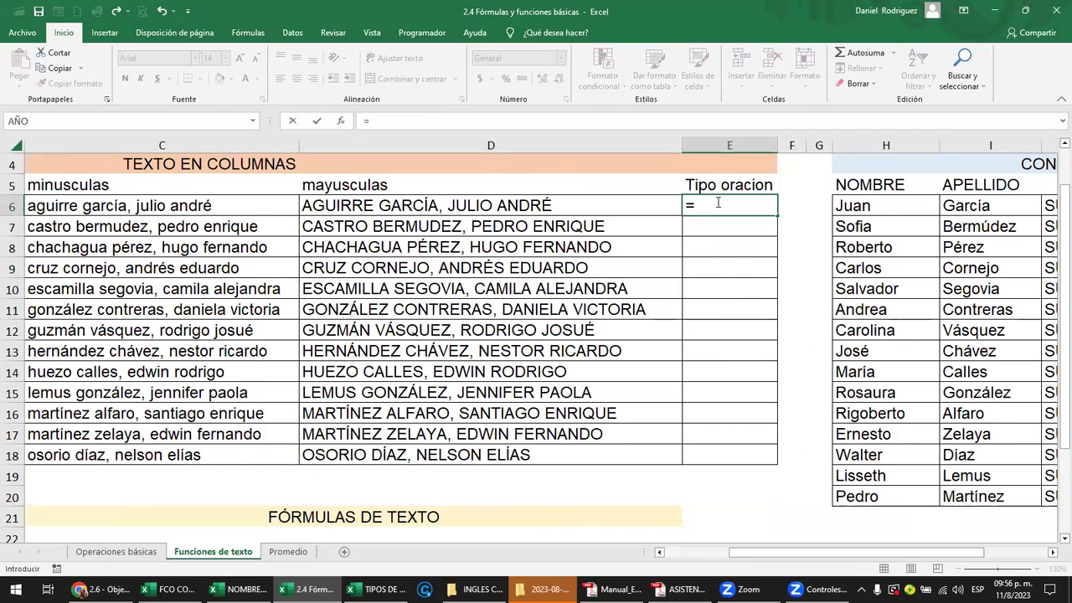
{"action": "type", "text": "no"}
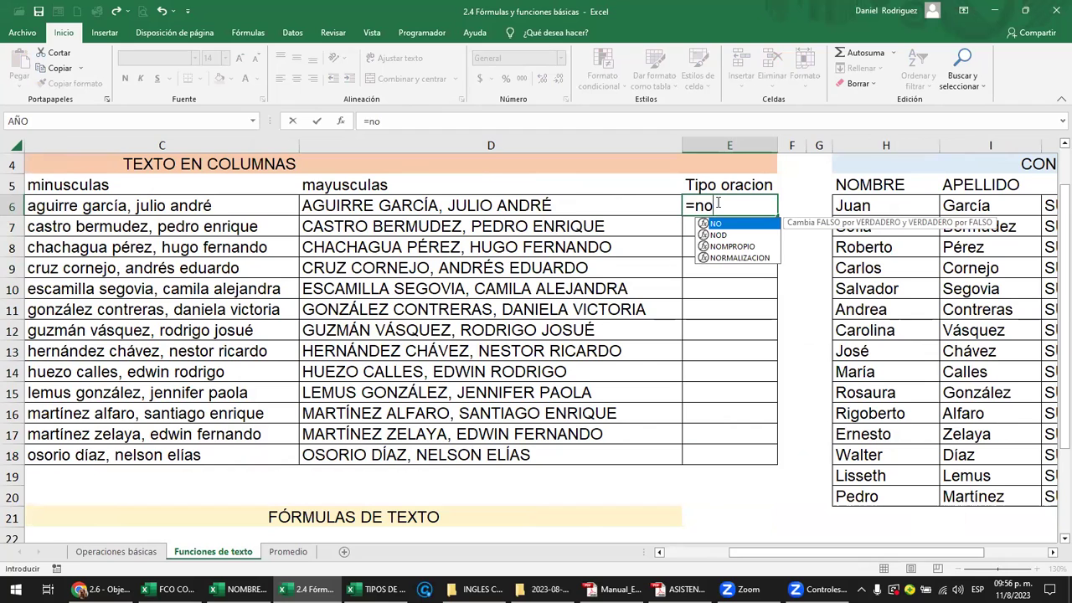
- Enter =NOMPROPIO(B6) in E6 to show the first name in proper case
{"action": "double_click", "coordinate": [740, 247]}
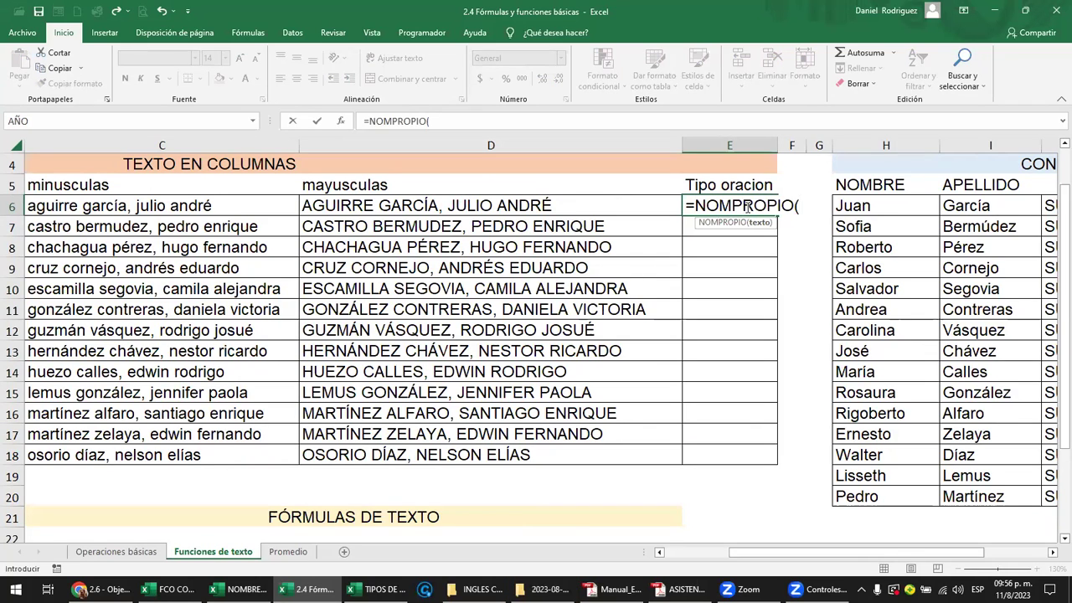
{"action": "left_click", "coordinate": [225, 209]}
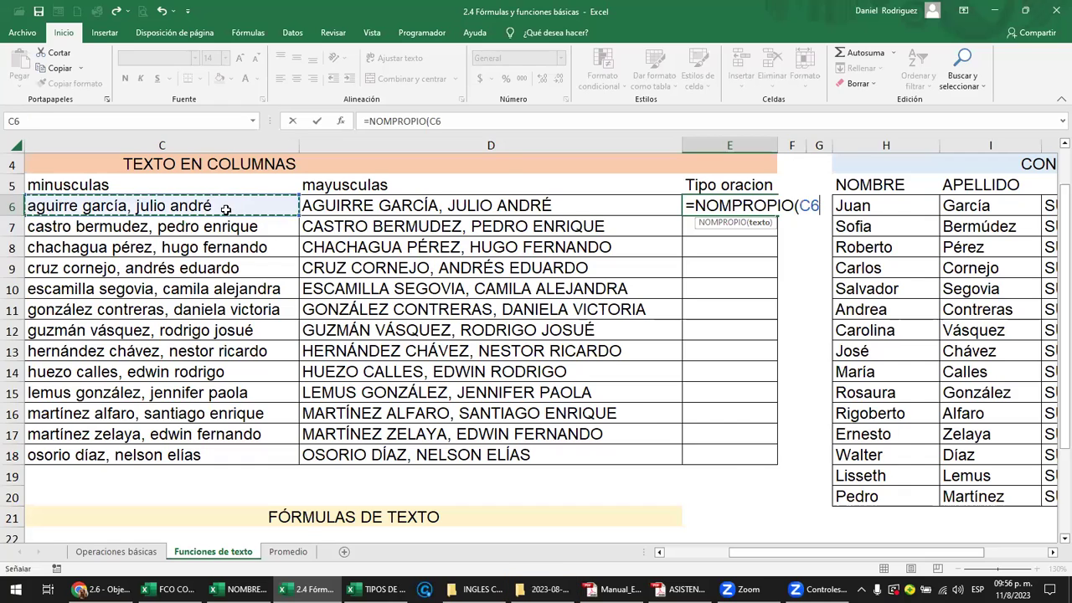
{"action": "key", "text": "Left"}
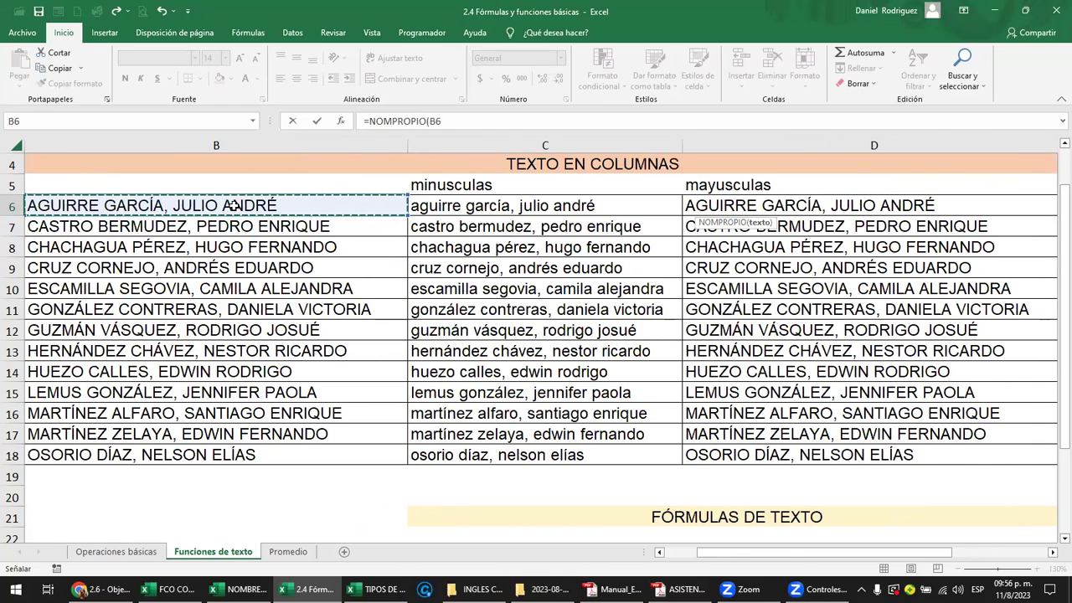
{"action": "key", "text": "Return"}
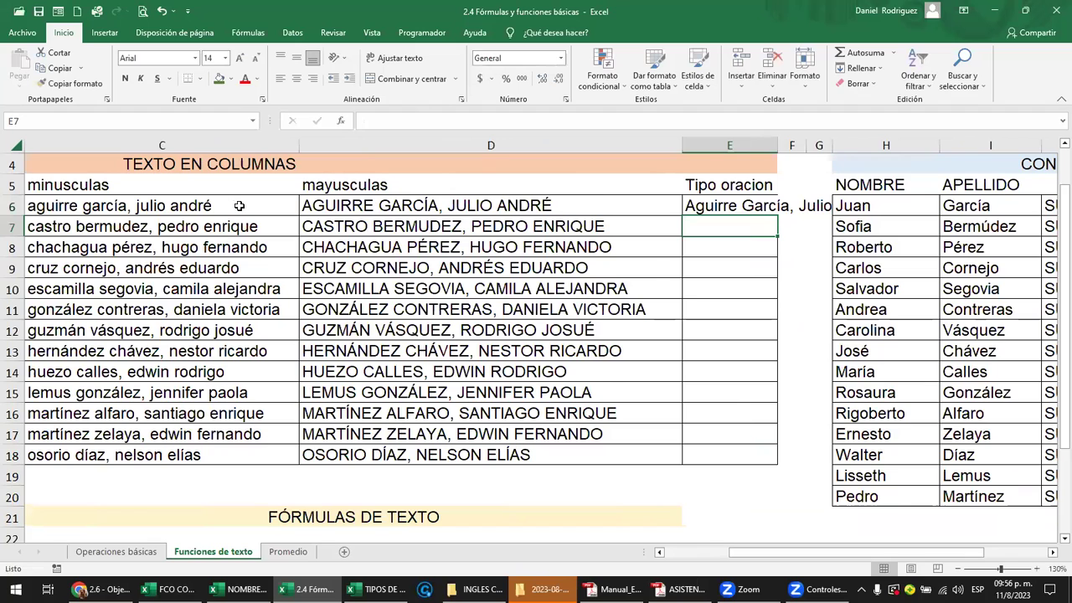
- Adjust the widths of columns C, D and E so the names fit
{"action": "double_click", "coordinate": [777, 145]}
{"action": "left_click_drag", "start_coordinate": [645, 149], "coordinate": [187, 154]}
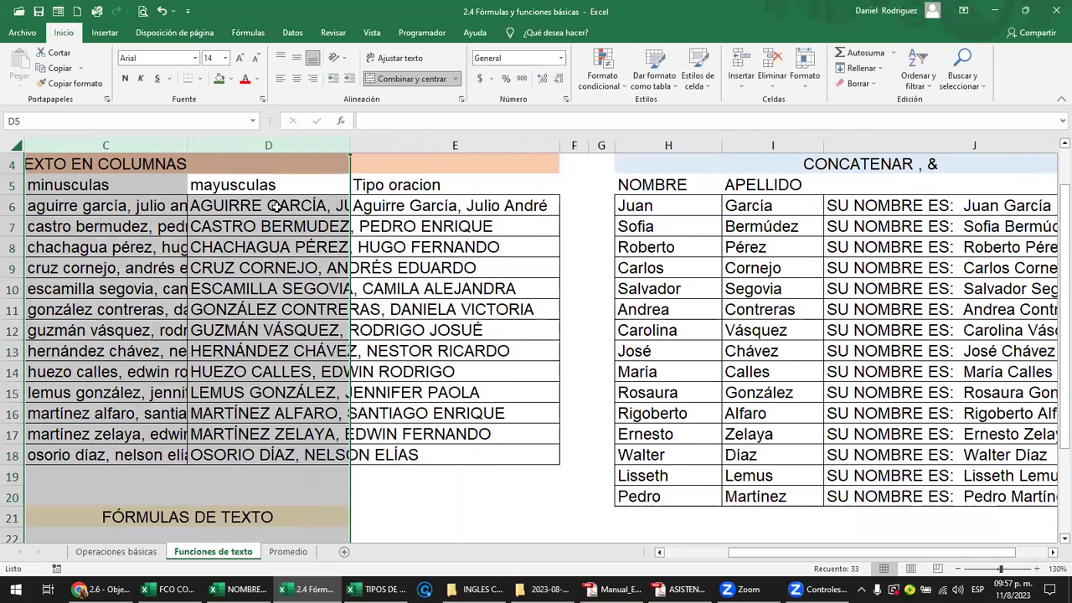
{"action": "left_click", "coordinate": [303, 227]}
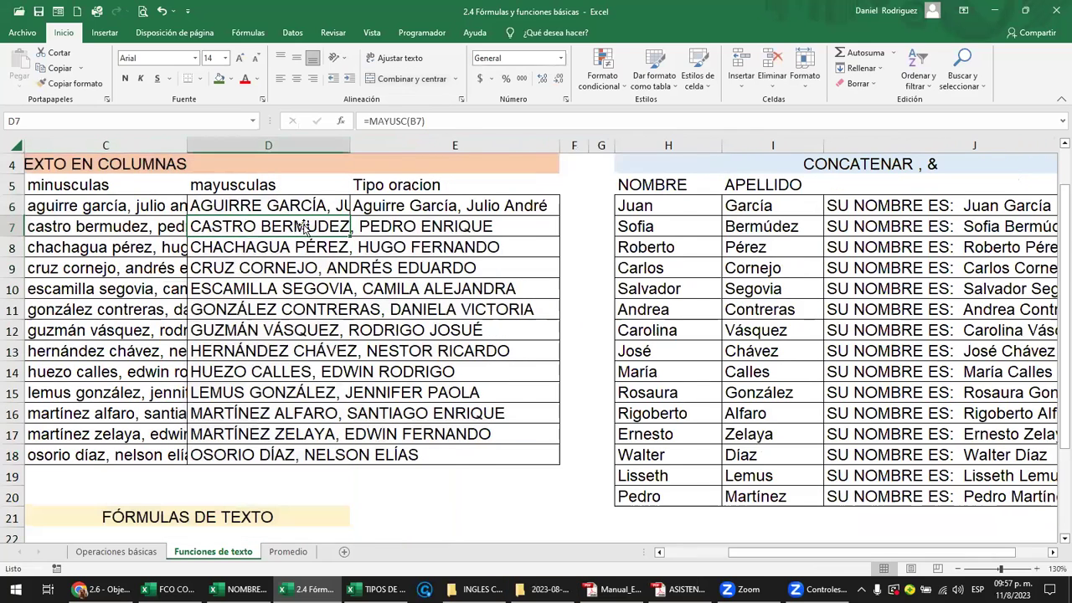
{"action": "left_click", "coordinate": [416, 205]}
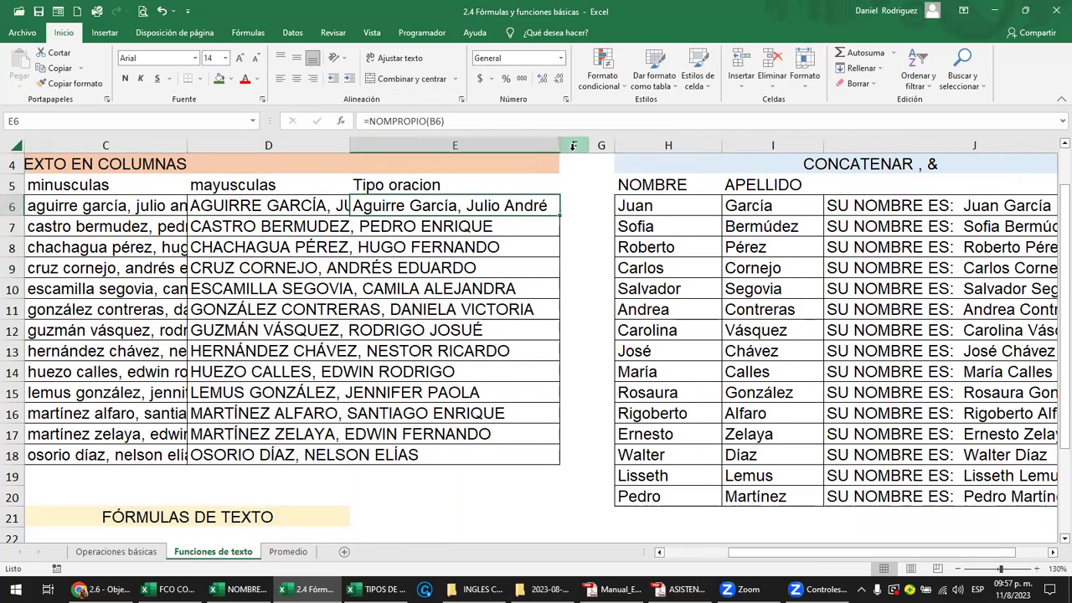
{"action": "left_click", "coordinate": [559, 158]}
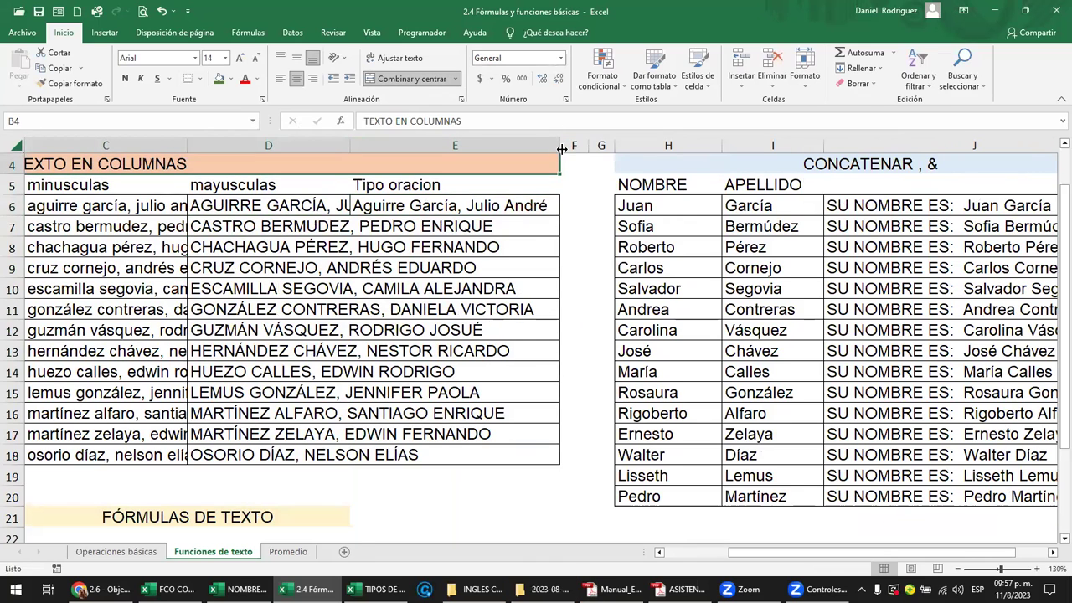
{"action": "left_click", "coordinate": [493, 209]}
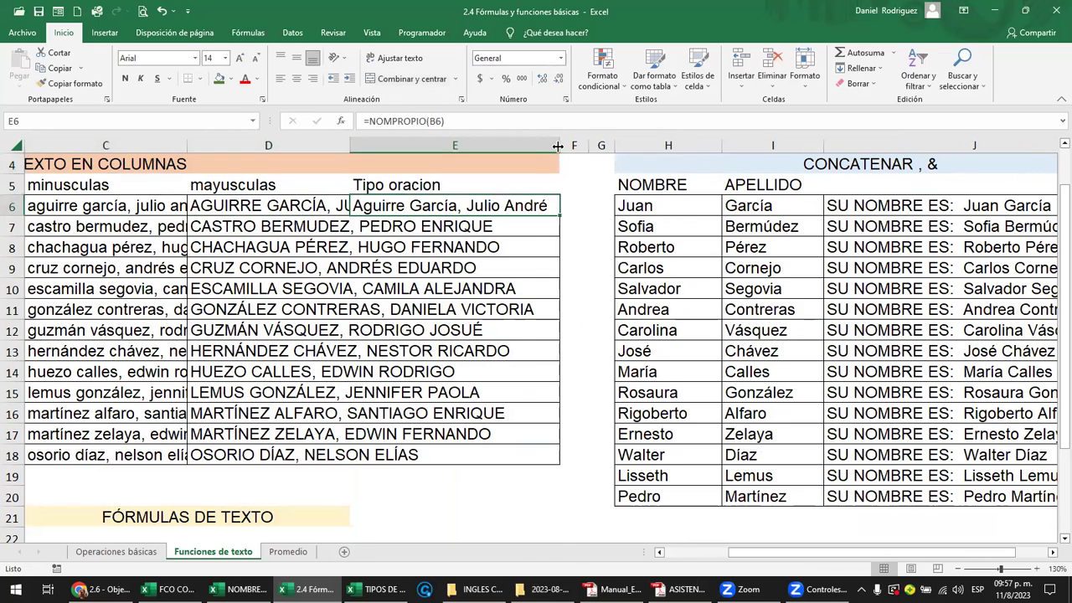
{"action": "left_click_drag", "start_coordinate": [556, 146], "coordinate": [702, 146]}
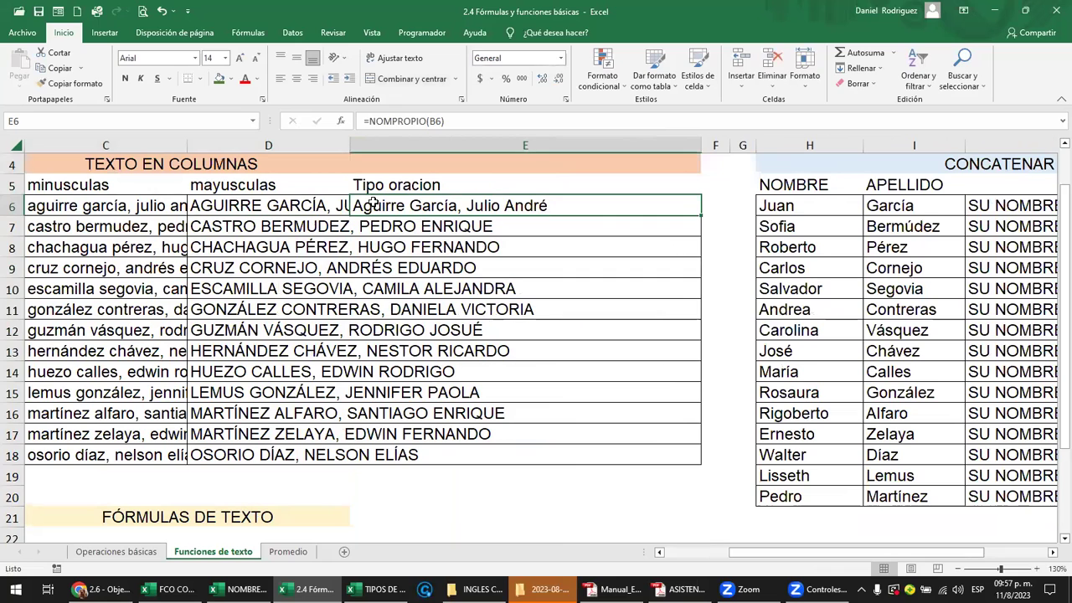
{"action": "left_click_drag", "start_coordinate": [373, 203], "coordinate": [385, 434]}
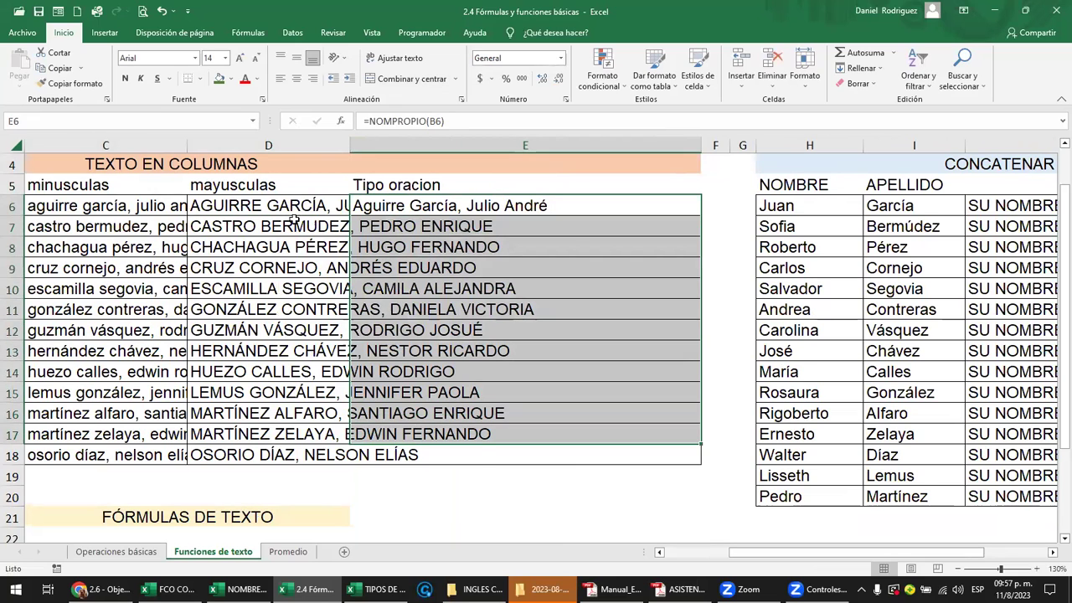
{"action": "left_click", "coordinate": [294, 211]}
{"action": "double_click", "coordinate": [349, 146]}
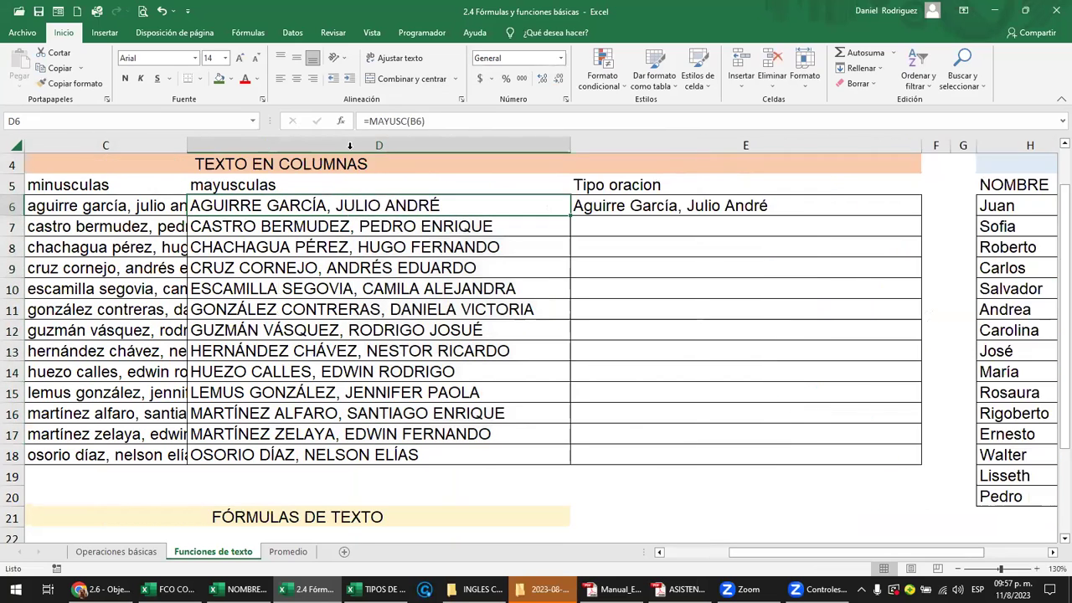
- Fill the proper-case formula from E6 down to E18 and select E6:E18
{"action": "left_click", "coordinate": [628, 207]}
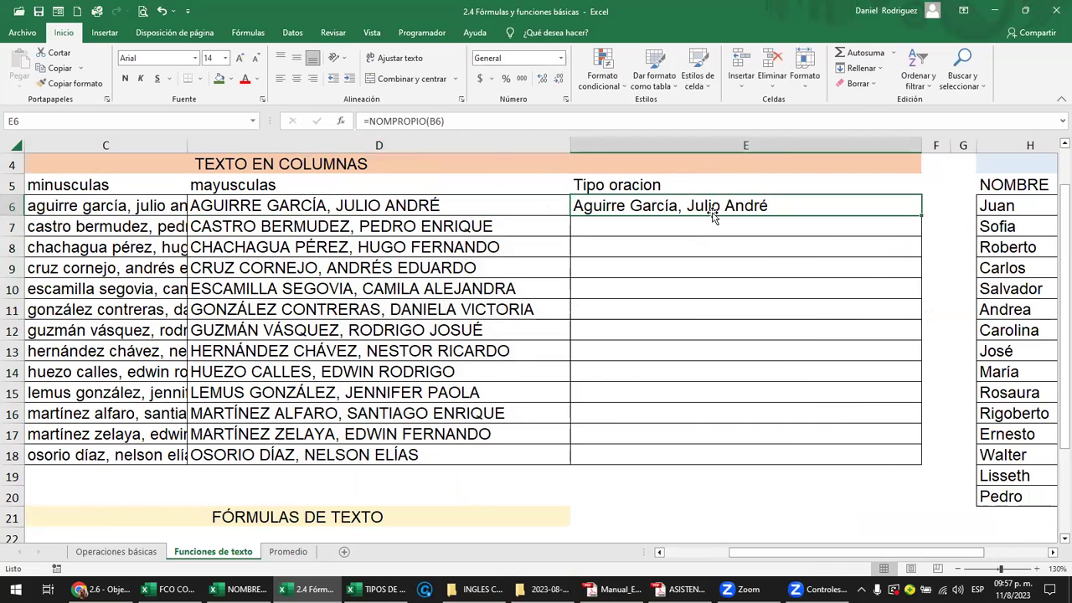
{"action": "double_click", "coordinate": [923, 217]}
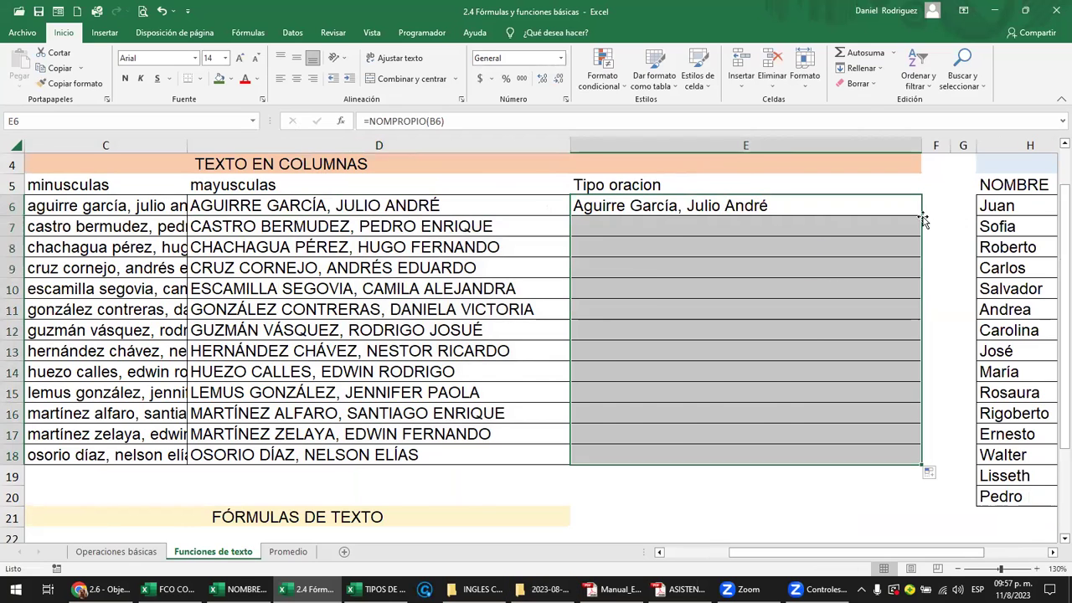
{"action": "left_click", "coordinate": [733, 210]}
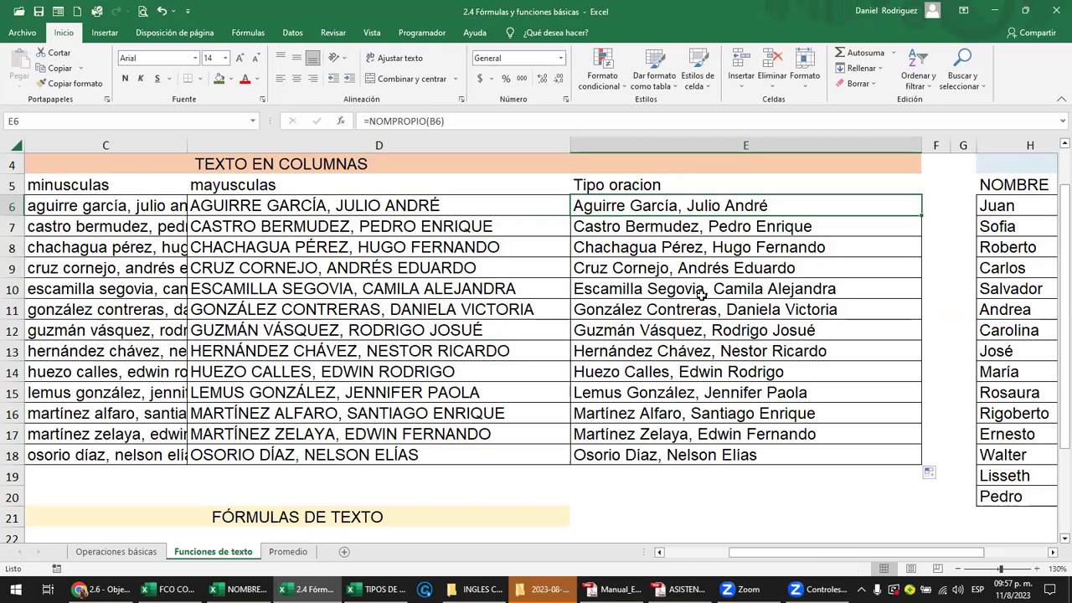
{"action": "left_click_drag", "start_coordinate": [689, 205], "coordinate": [721, 456]}
- Copy E6:E18 and paste the proper-case names into B6:B18 as values
{"action": "key", "text": "ctrl+c"}
{"action": "key", "text": "Left"}
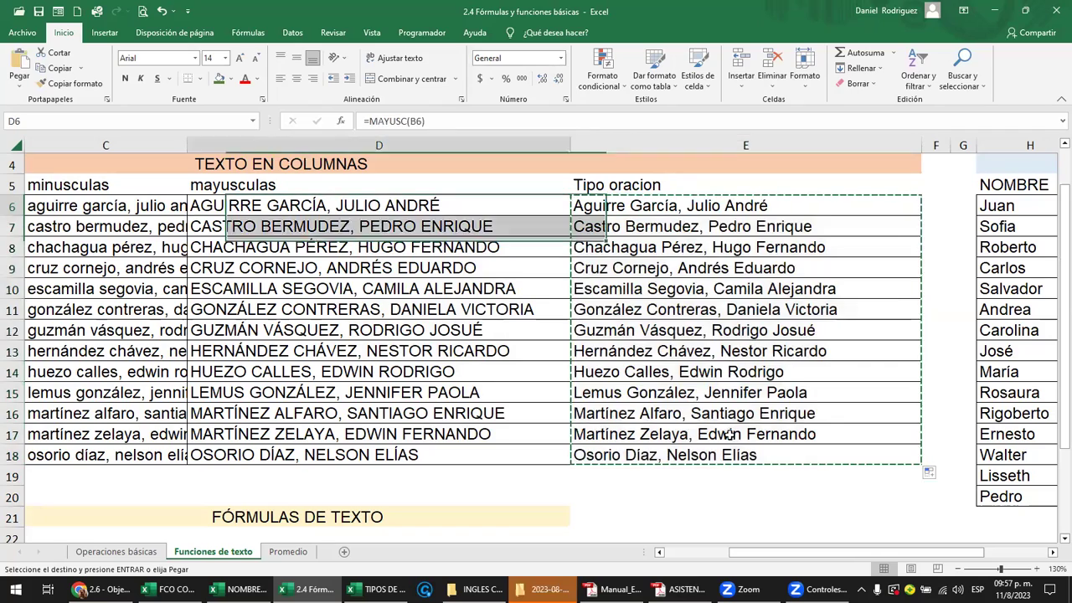
{"action": "key", "text": "Left"}
{"action": "key", "text": "Left"}
{"action": "key", "text": "Left"}
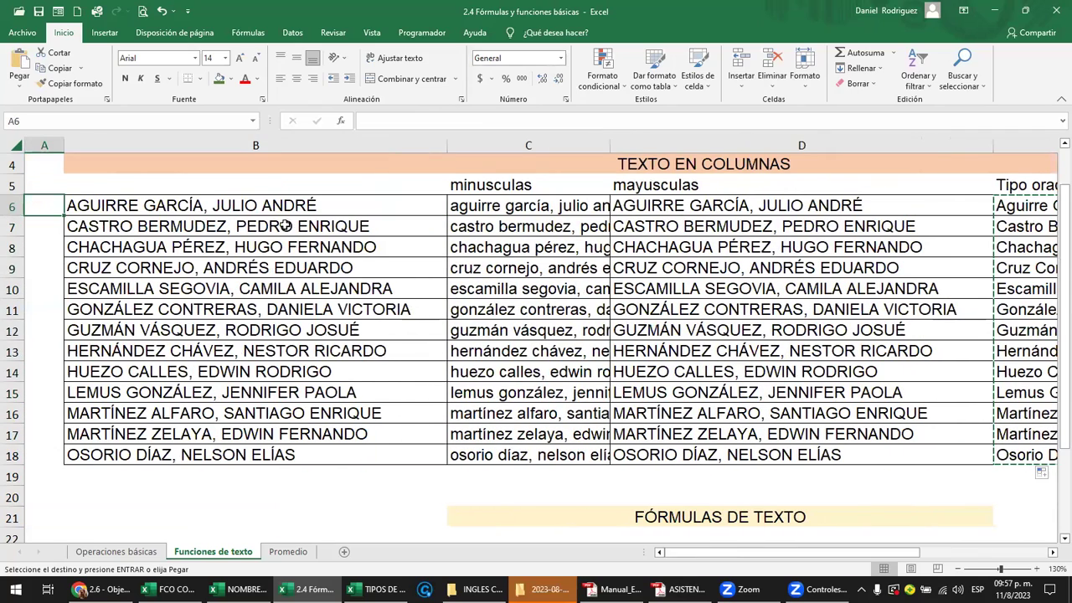
{"action": "left_click", "coordinate": [274, 210]}
{"action": "right_click", "coordinate": [274, 211]}
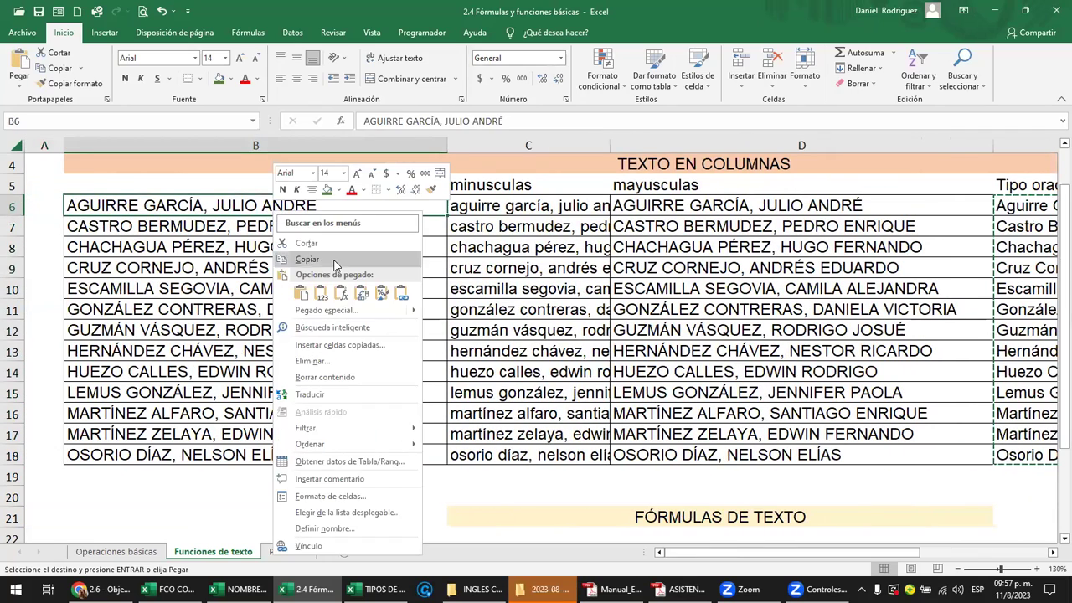
{"action": "left_click", "coordinate": [320, 293]}
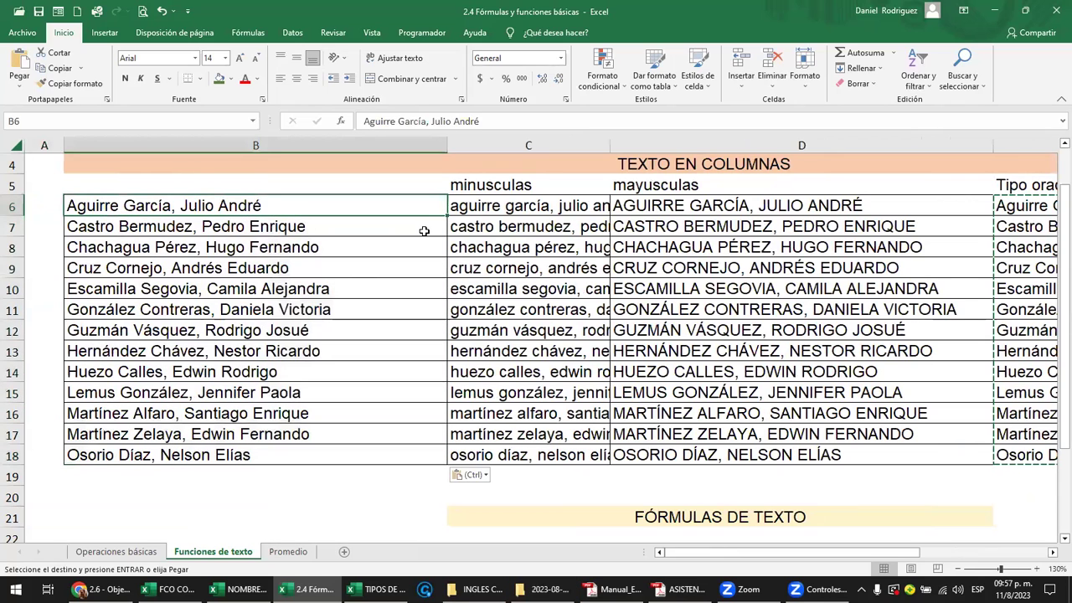
- Check the formulas in C6, D6 and E6, then clear the copy marquee and return to row start
{"action": "key", "text": "Right"}
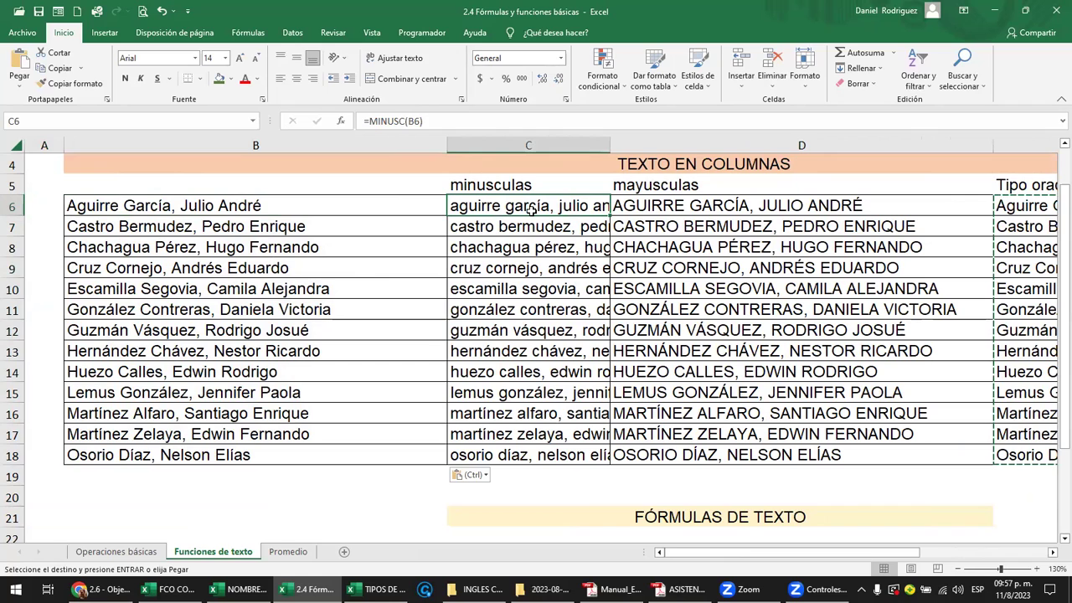
{"action": "left_click", "coordinate": [667, 201]}
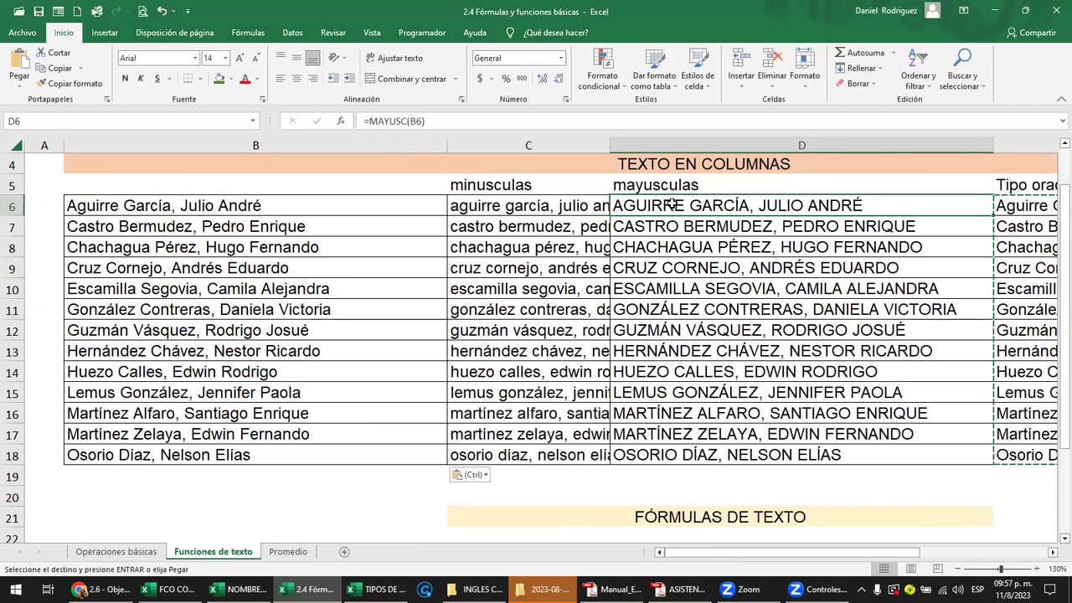
{"action": "key", "text": "Right"}
{"action": "key", "text": "Right"}
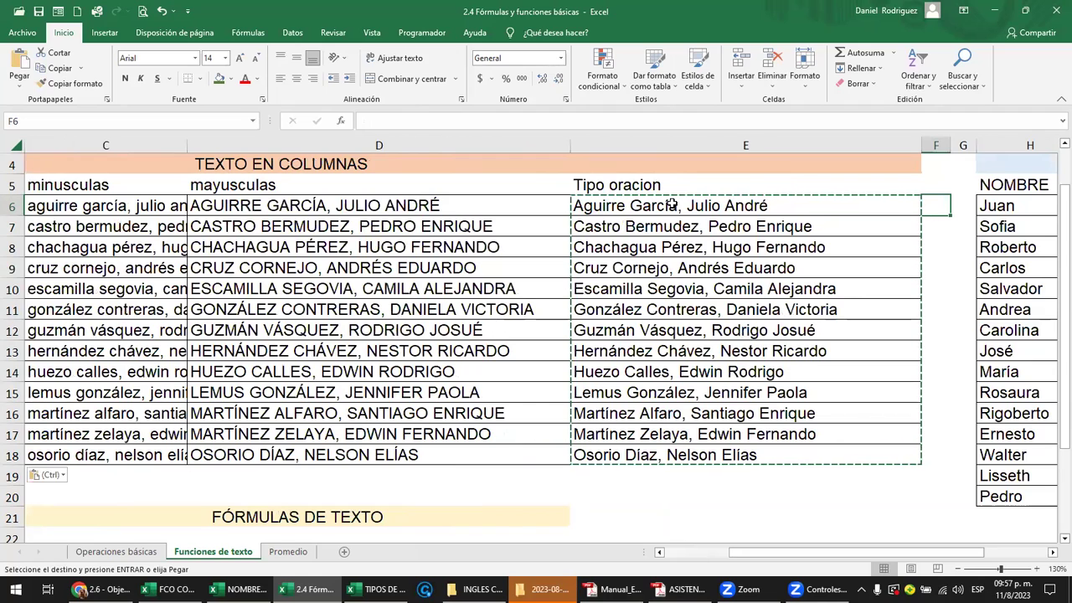
{"action": "left_click", "coordinate": [642, 209]}
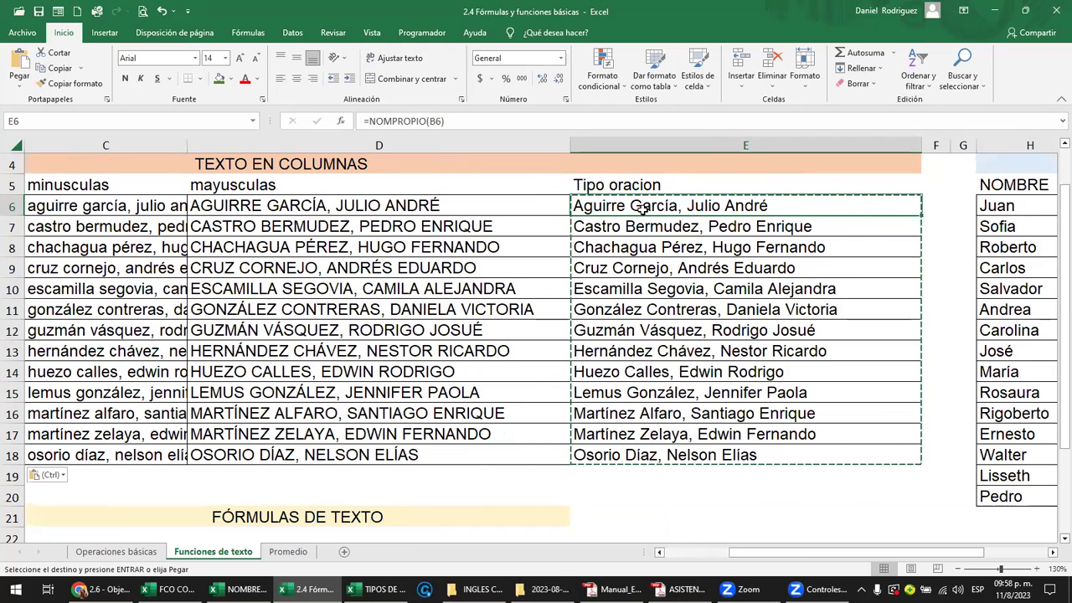
{"action": "key", "text": "ctrl"}
{"action": "key", "text": "v"}
{"action": "key", "text": "Home"}
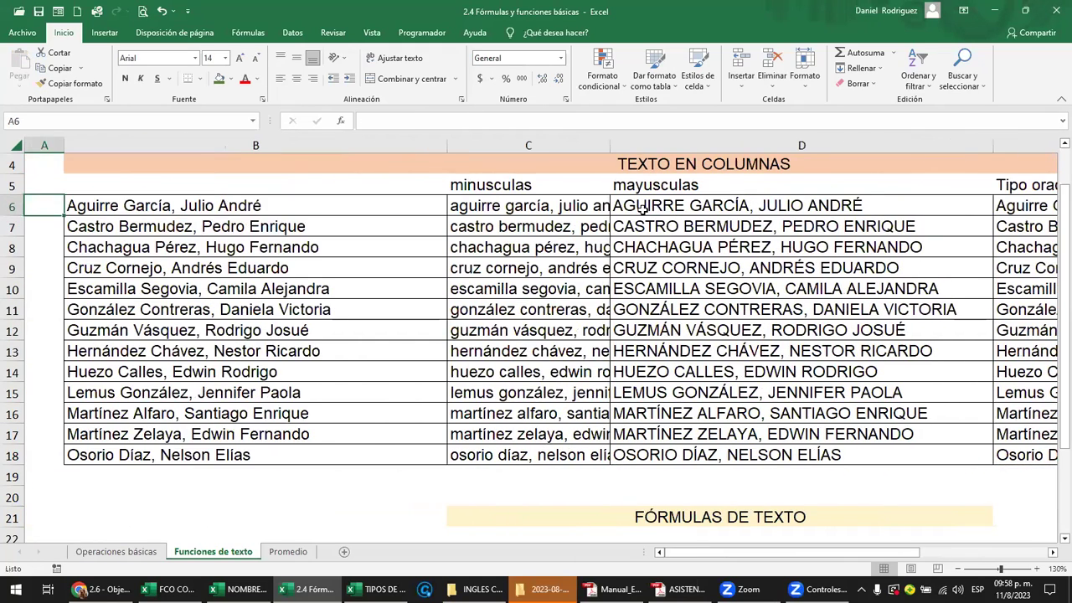
- Inspect the MINUSC formulas in C6, C7 and C8 without changing them
{"action": "left_click", "coordinate": [219, 202]}
{"action": "left_click", "coordinate": [533, 204]}
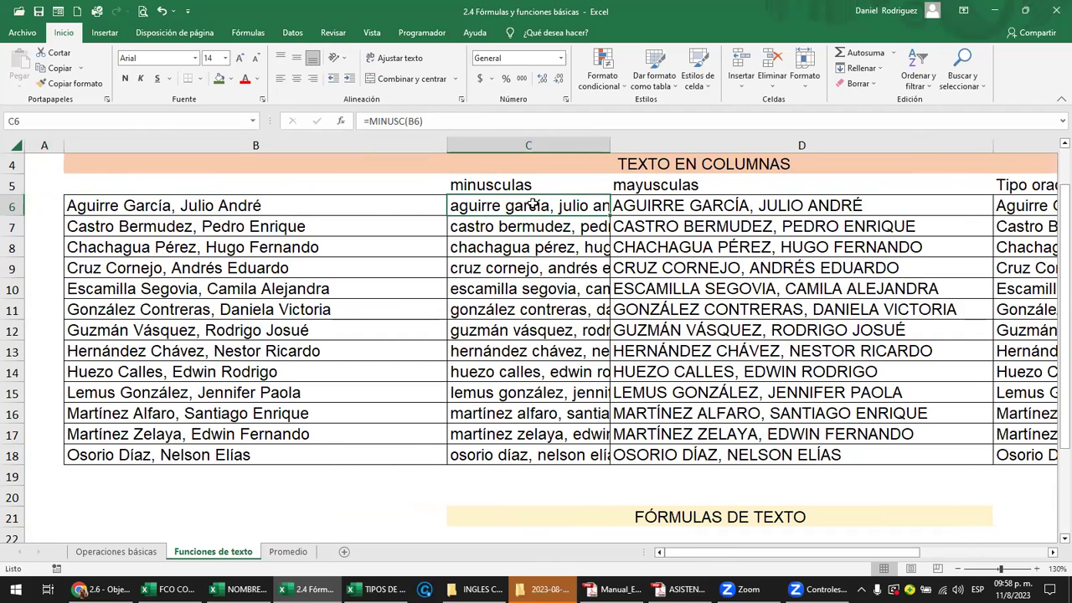
{"action": "double_click", "coordinate": [532, 204]}
{"action": "key", "text": "Escape"}
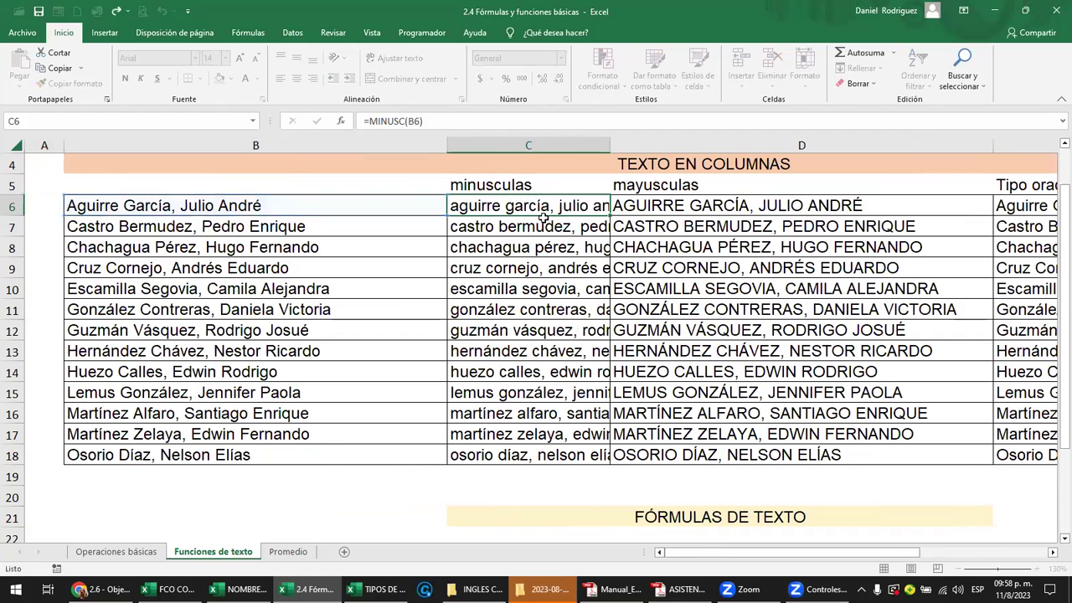
{"action": "left_click", "coordinate": [543, 219]}
{"action": "double_click", "coordinate": [542, 221]}
{"action": "left_click", "coordinate": [546, 248]}
{"action": "double_click", "coordinate": [546, 248]}
{"action": "key", "text": "Escape"}
- Narrow column B, widen column C, and recheck the C6 and C7 formulas
{"action": "left_click_drag", "start_coordinate": [443, 146], "coordinate": [406, 146]}
{"action": "key", "text": "Up"}
{"action": "key", "text": "Up"}
{"action": "key", "text": "Up"}
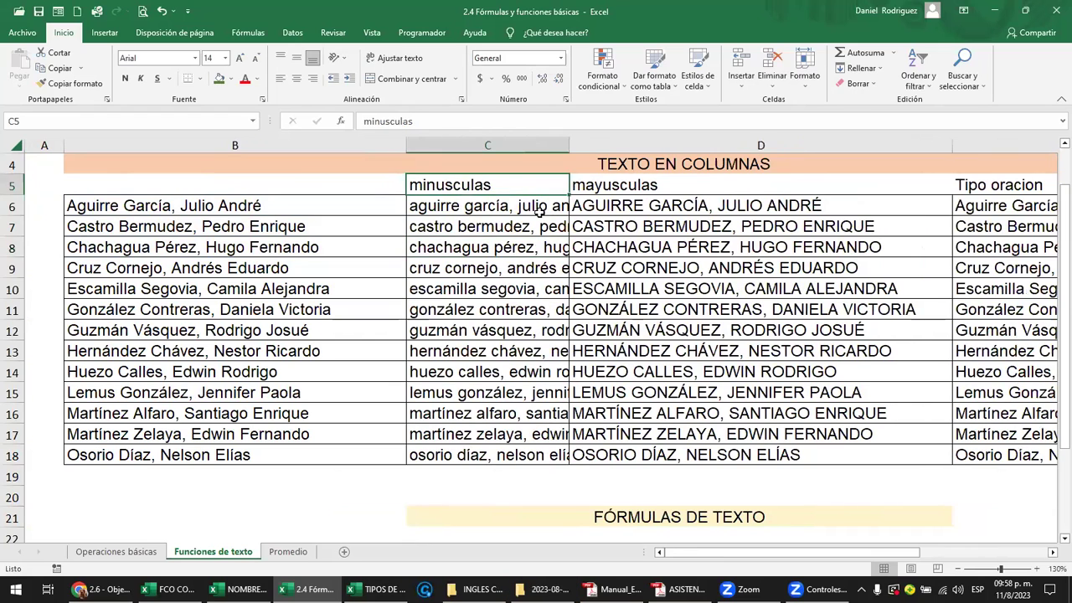
{"action": "left_click", "coordinate": [540, 214]}
{"action": "left_click_drag", "start_coordinate": [570, 148], "coordinate": [740, 147]}
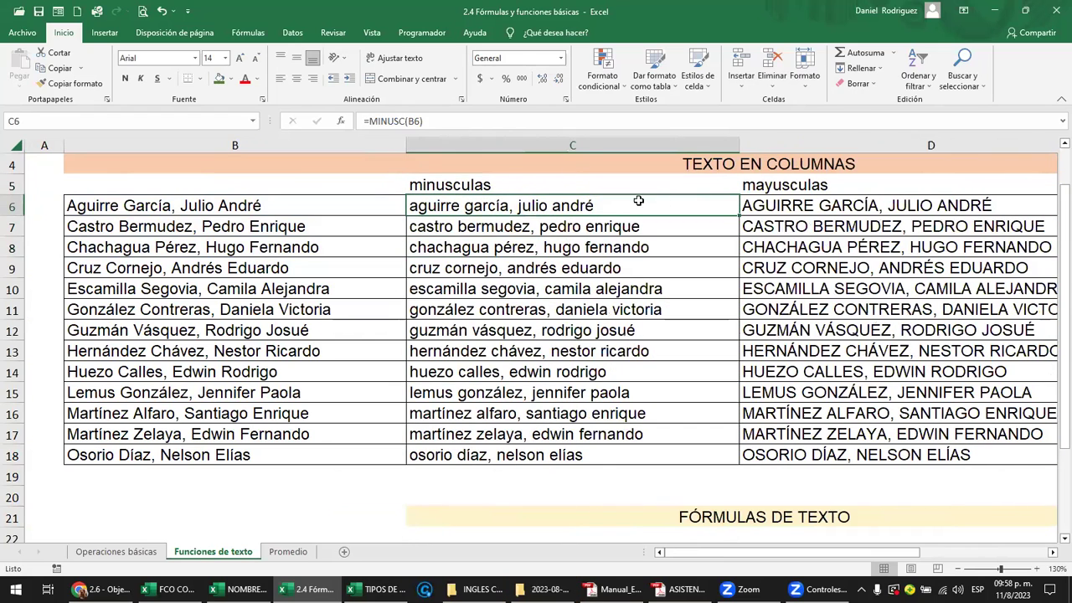
{"action": "double_click", "coordinate": [638, 201]}
{"action": "key", "text": "Escape"}
{"action": "left_click", "coordinate": [540, 231]}
{"action": "double_click", "coordinate": [540, 231]}
{"action": "key", "text": "Escape"}
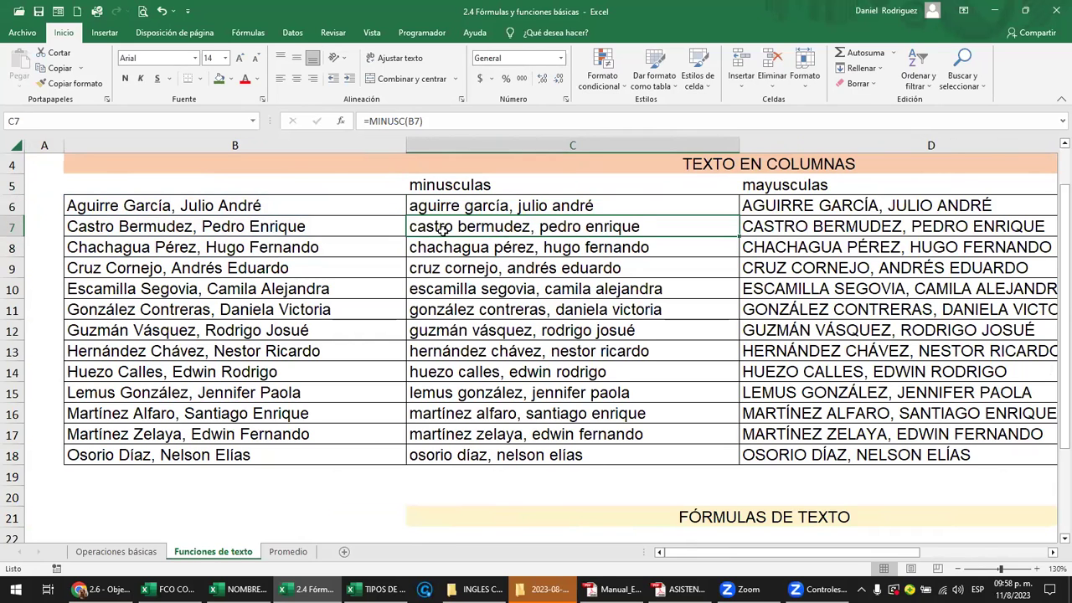
- Select the names in column B and show that C6's formula references B6
{"action": "left_click_drag", "start_coordinate": [220, 209], "coordinate": [259, 456]}
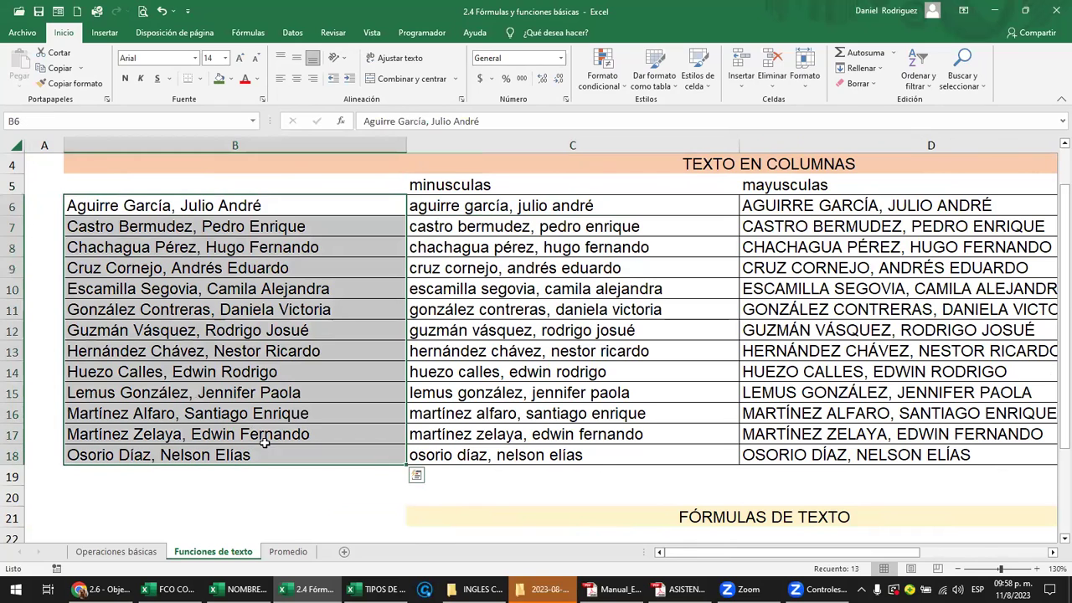
{"action": "double_click", "coordinate": [499, 210]}
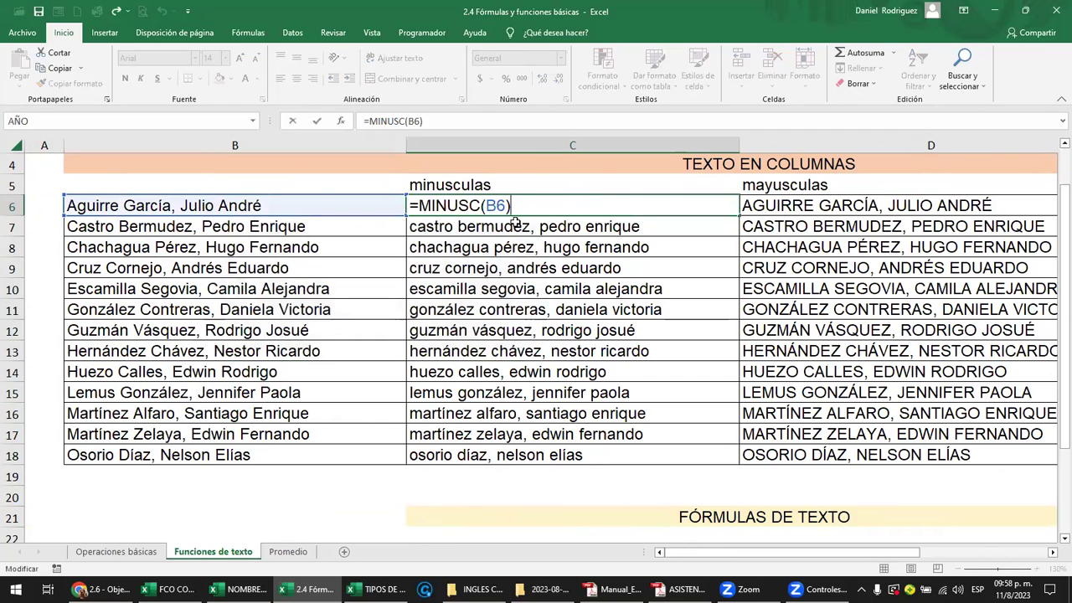
{"action": "key", "text": "Escape"}
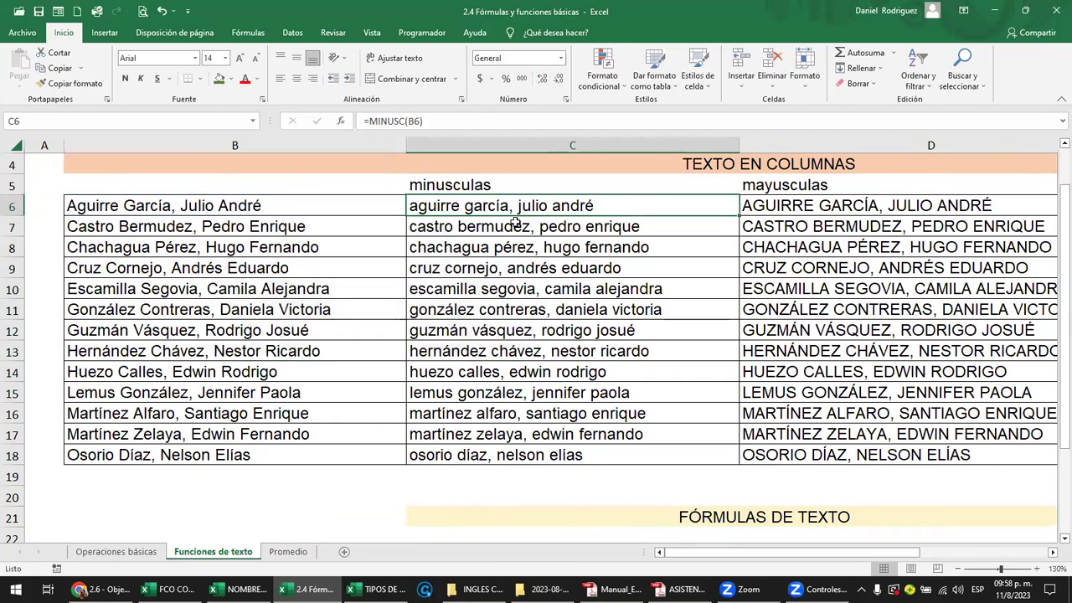
{"action": "double_click", "coordinate": [479, 206]}
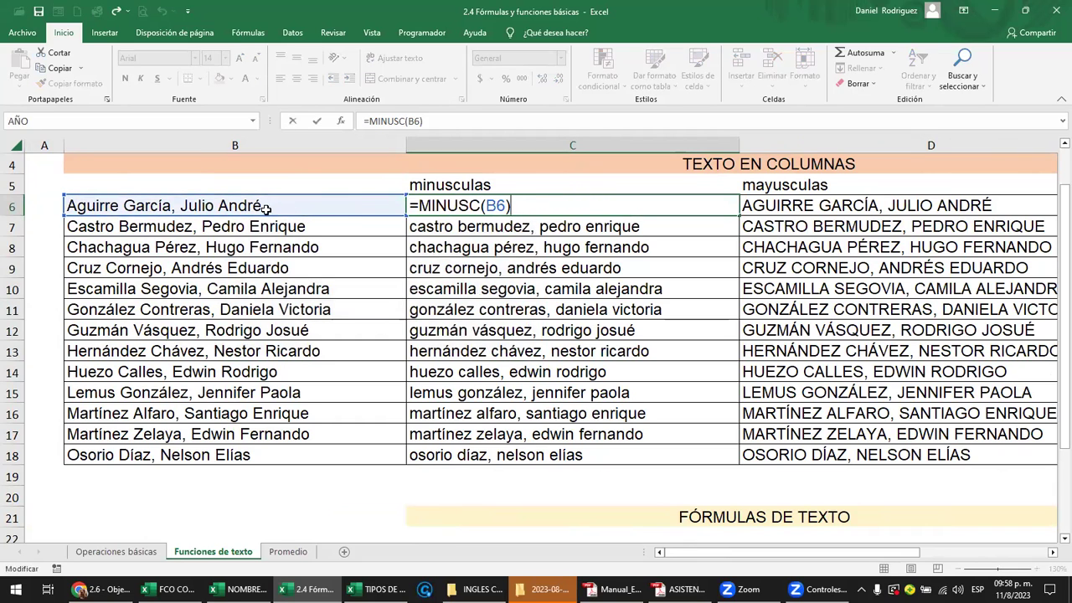
{"action": "key", "text": "Escape"}
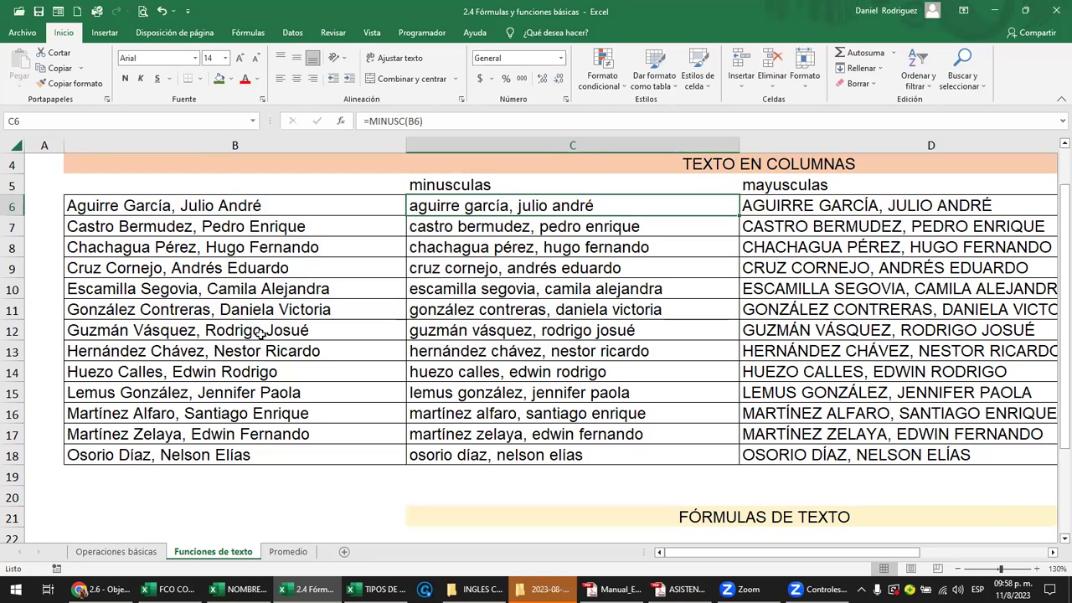
- Scroll to the FÓRMULAS DE TEXTO table and clear the #¿NOMBRE? error from D23
{"action": "scroll", "coordinate": [517, 398], "scroll_direction": "down", "scroll_amount": 1}
{"action": "scroll", "coordinate": [524, 400], "scroll_direction": "down", "scroll_amount": 2}
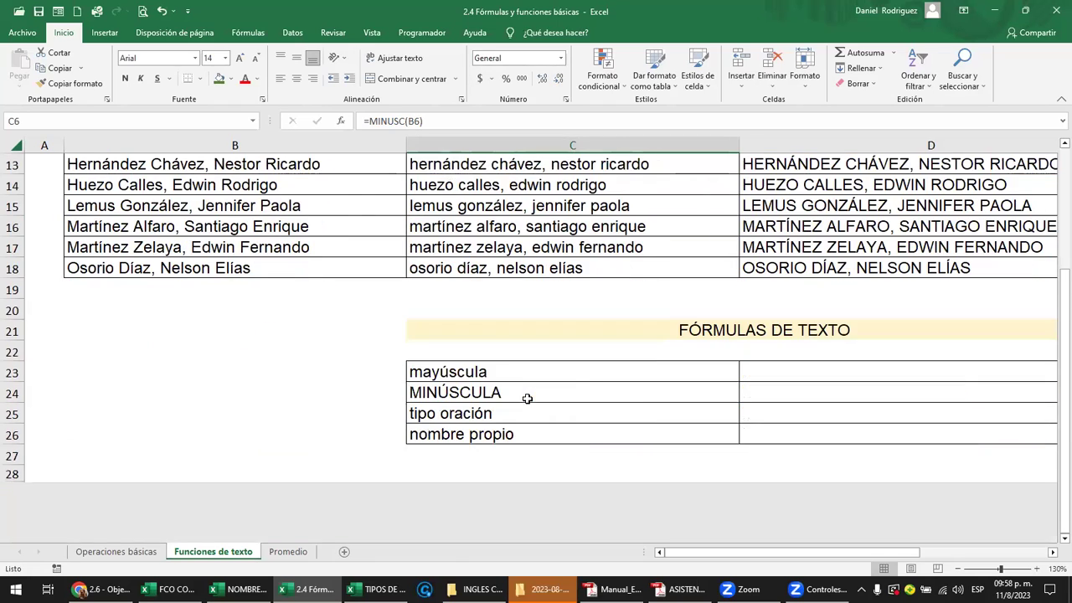
{"action": "left_click", "coordinate": [566, 377]}
{"action": "scroll", "coordinate": [566, 377], "scroll_direction": "right", "scroll_amount": 2}
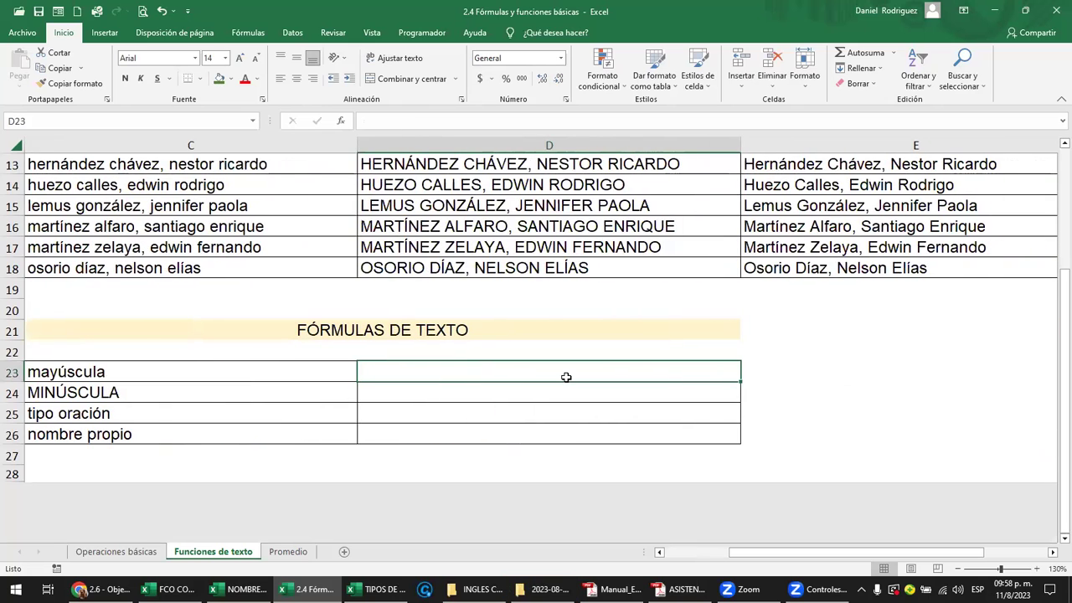
{"action": "left_click", "coordinate": [566, 376]}
{"action": "type", "text": "=may"}
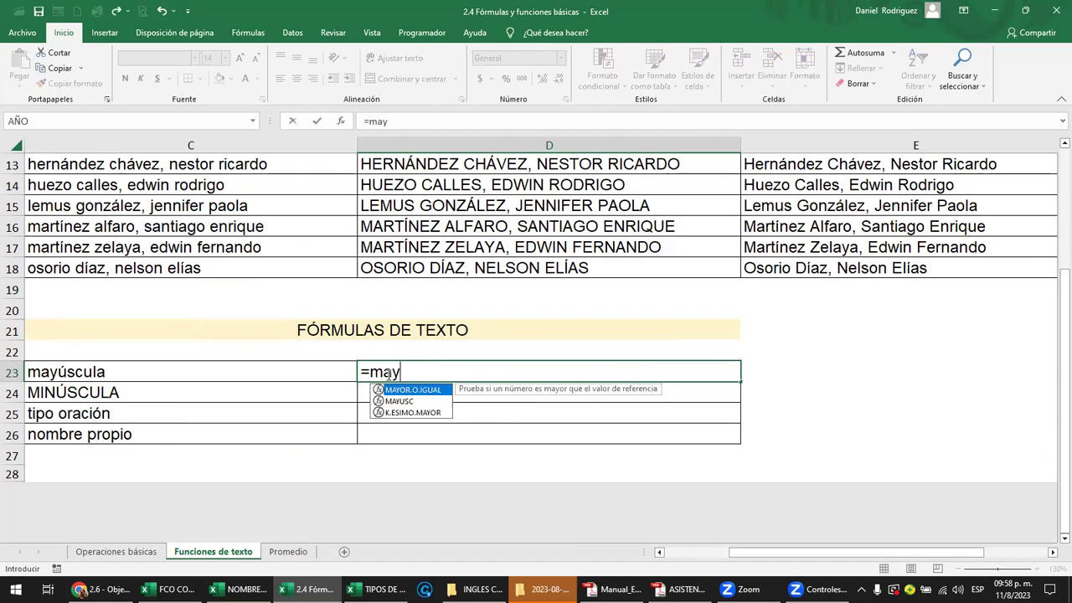
{"action": "type", "text": "us"}
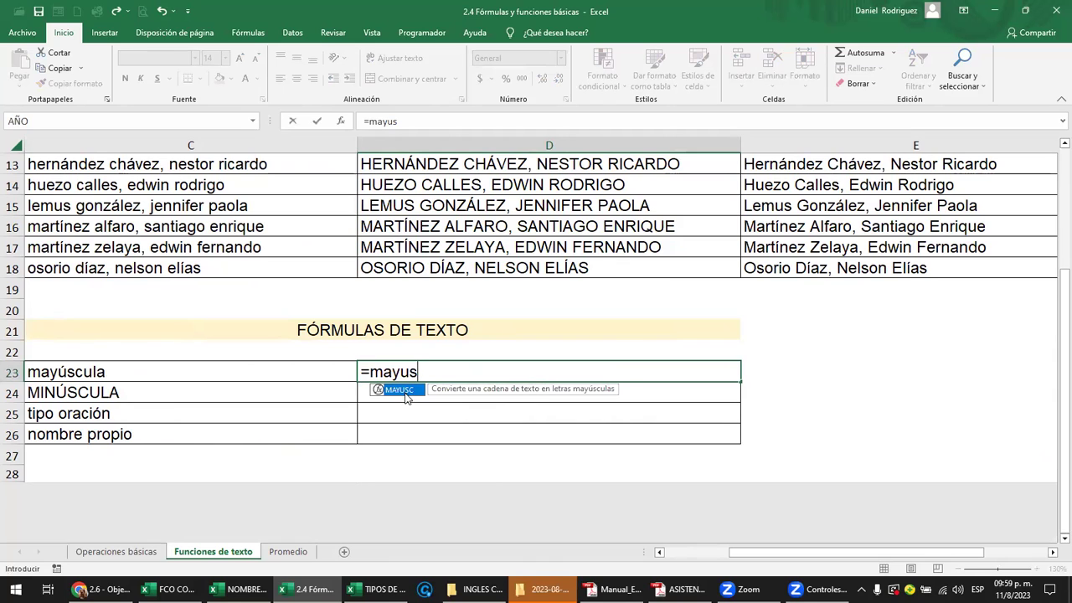
{"action": "left_click", "coordinate": [407, 395]}
{"action": "left_click", "coordinate": [419, 368]}
{"action": "key", "text": "Delete"}
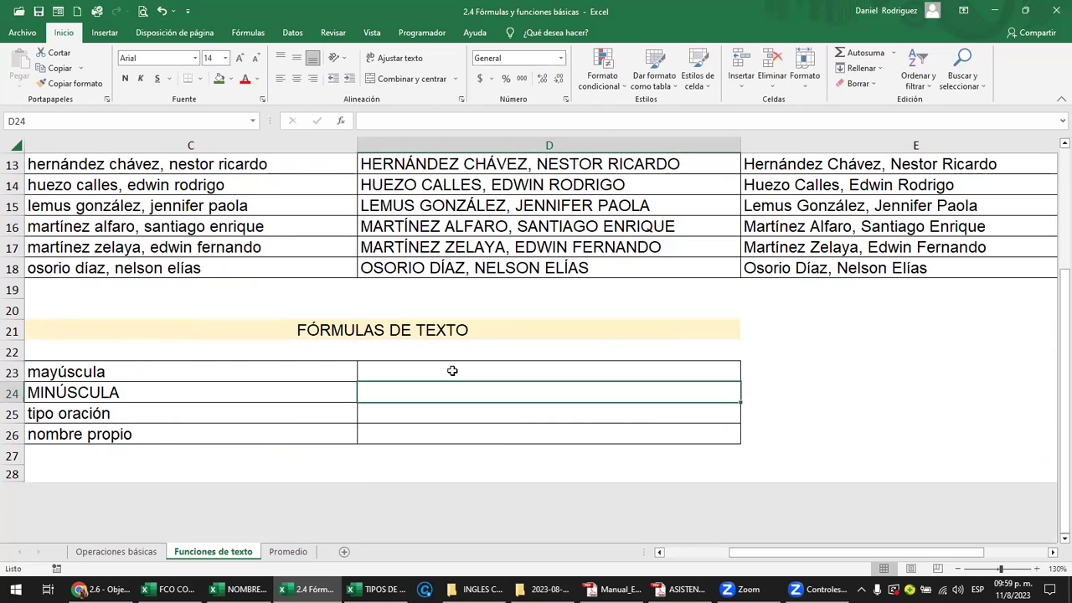
- Enter =MINUSC(C24) in D24 so it shows minúscula
{"action": "type", "text": "="}
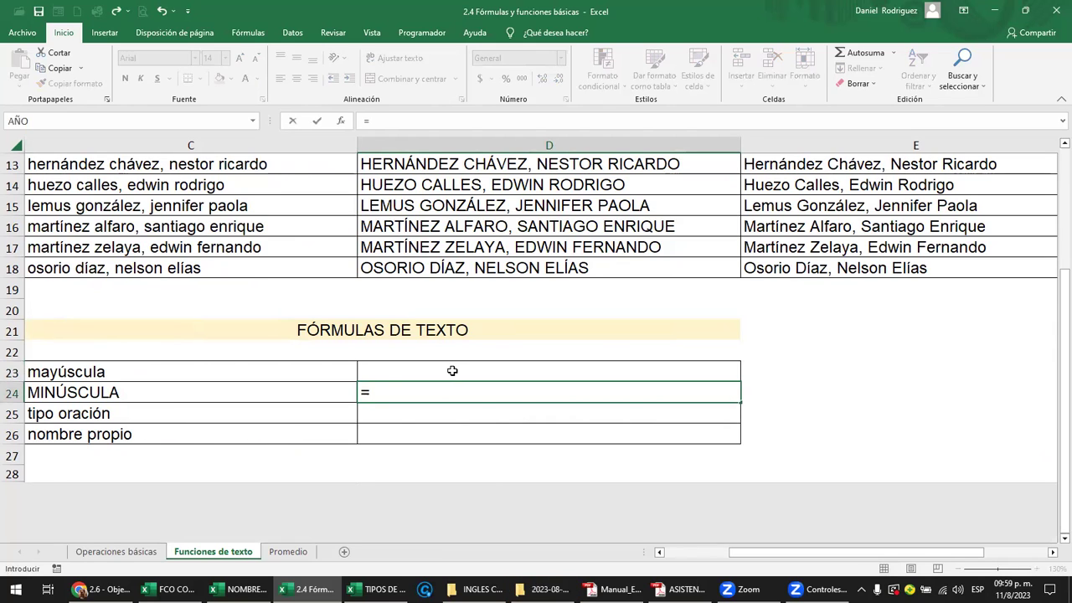
{"action": "type", "text": "mini"}
{"action": "key", "text": "BackSpace"}
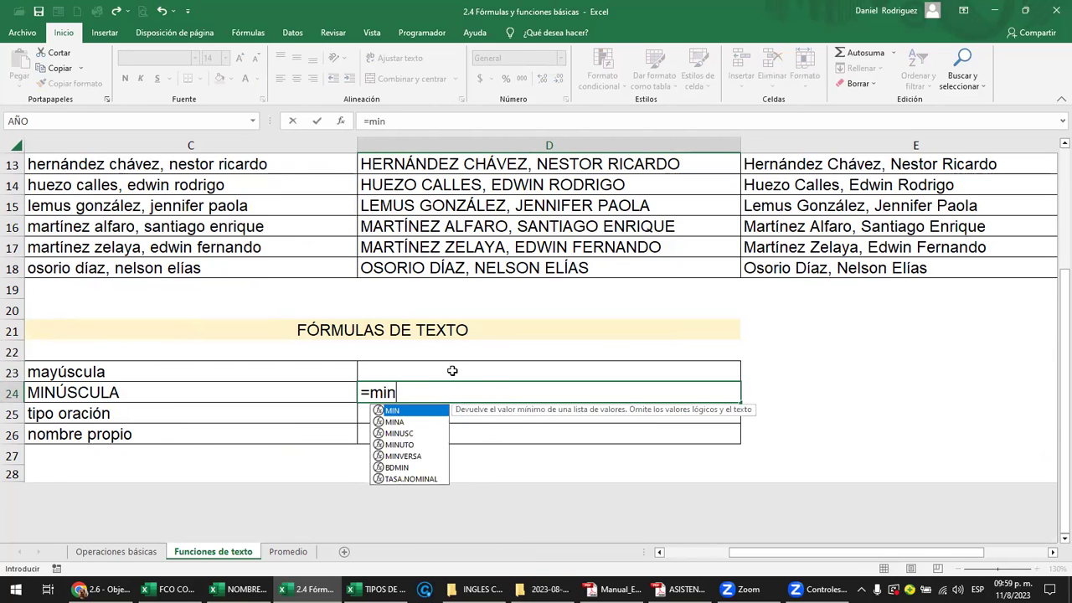
{"action": "type", "text": "s"}
{"action": "key", "text": "BackSpace"}
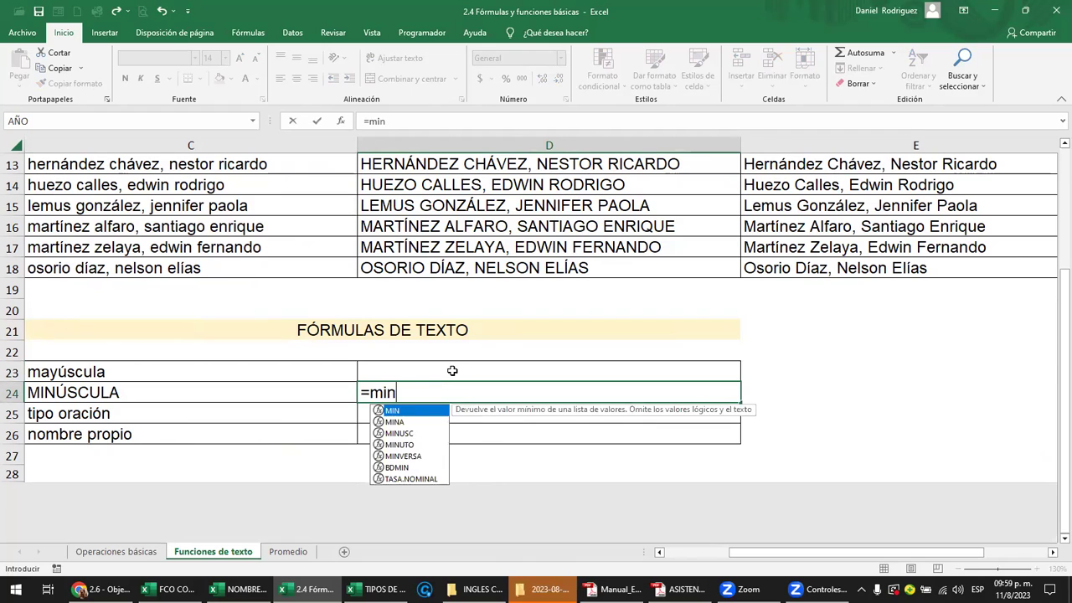
{"action": "type", "text": "u"}
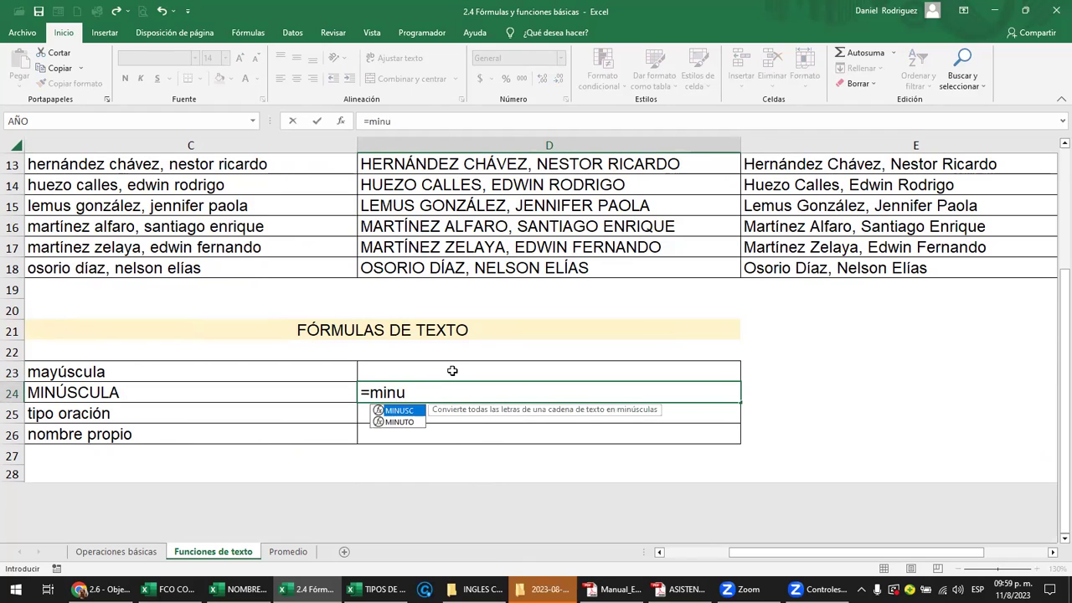
{"action": "double_click", "coordinate": [412, 411]}
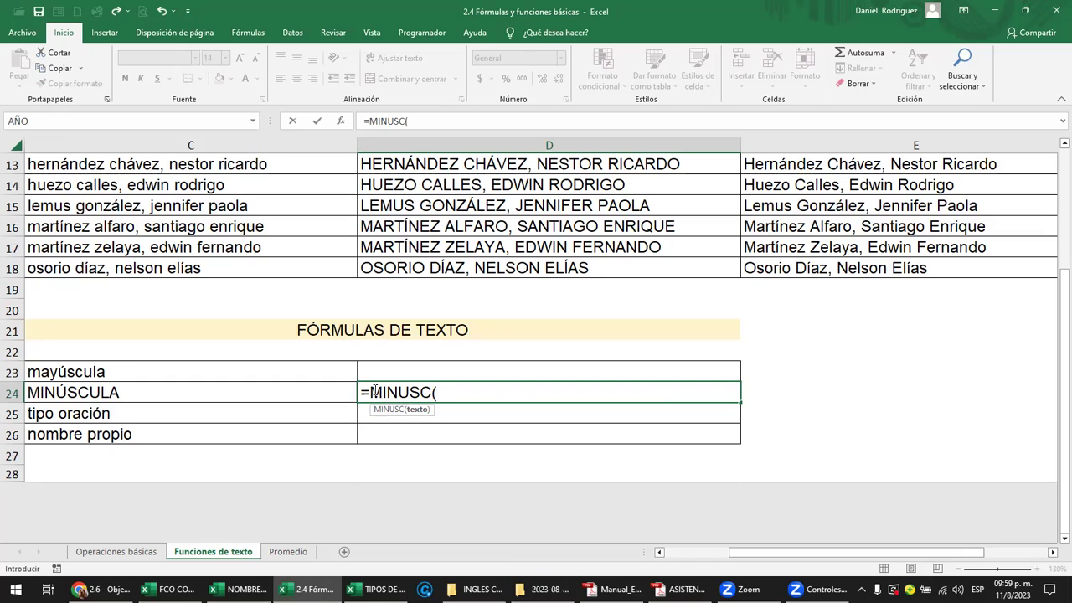
{"action": "key", "text": "BackSpace"}
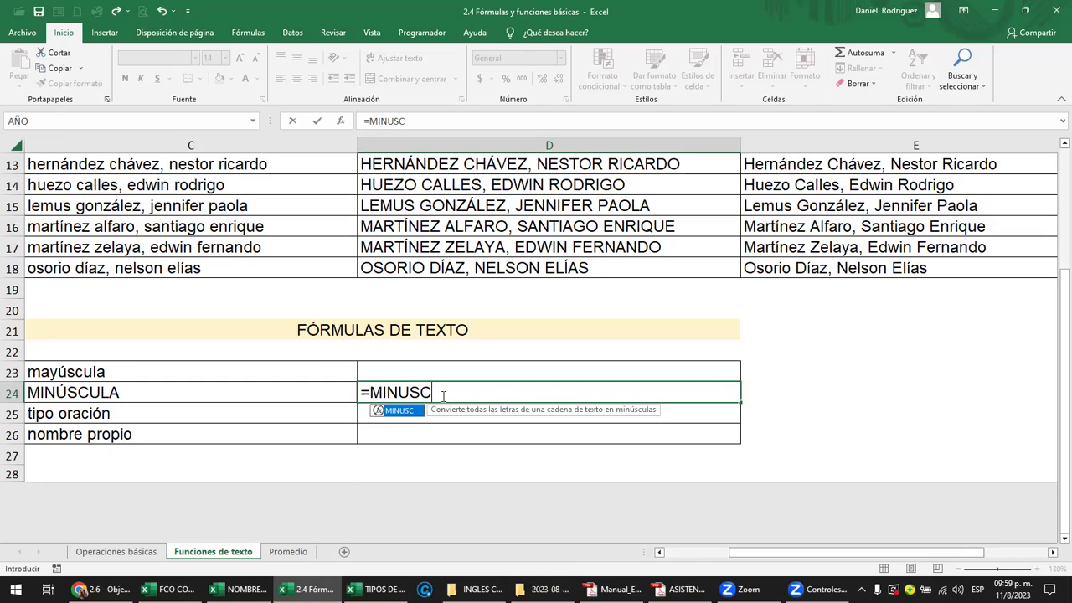
{"action": "key", "text": "BackSpace"}
{"action": "key", "text": "BackSpace"}
{"action": "key", "text": "BackSpace"}
{"action": "key", "text": "BackSpace"}
{"action": "key", "text": "BackSpace"}
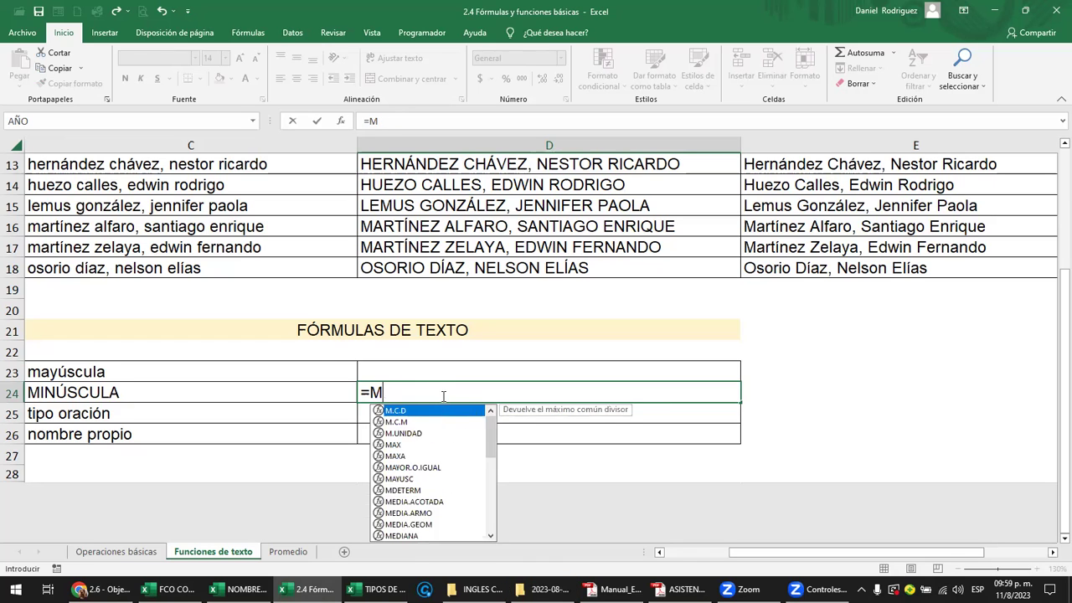
{"action": "type", "text": "i"}
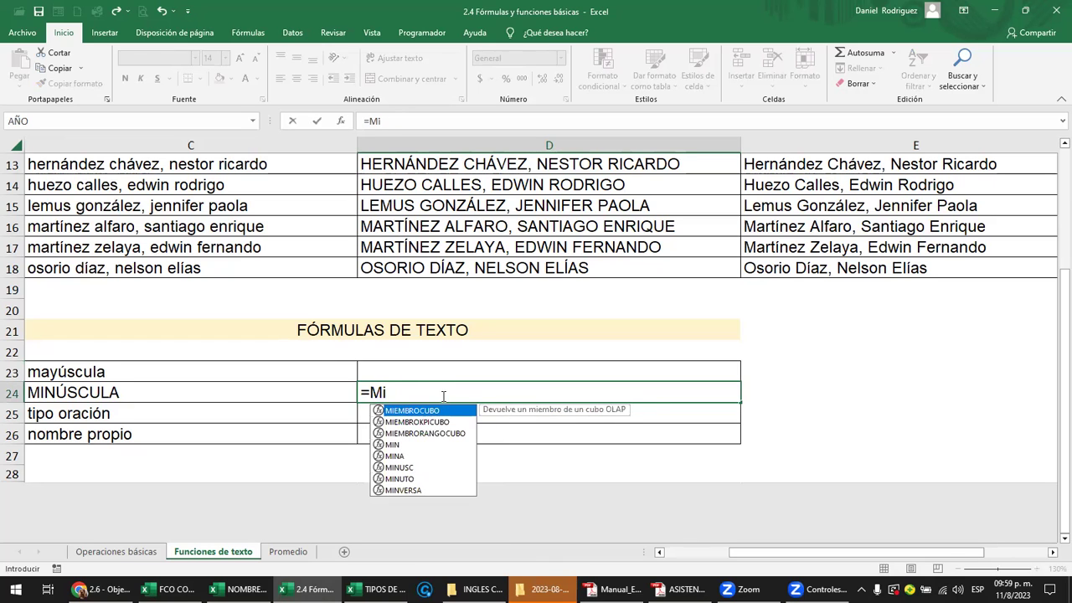
{"action": "type", "text": "n"}
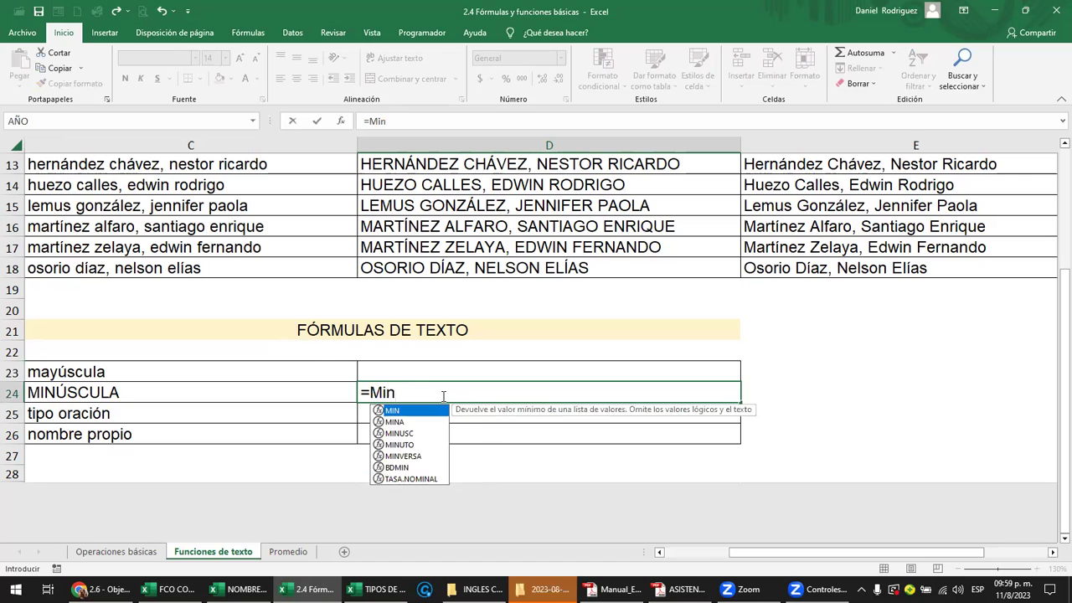
{"action": "left_click", "coordinate": [403, 436]}
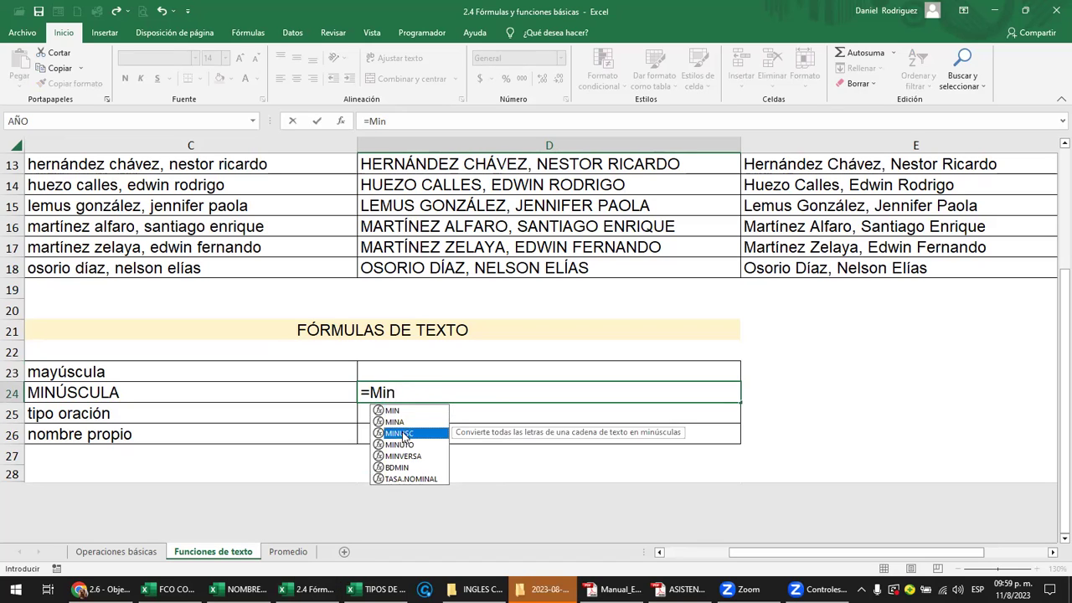
{"action": "double_click", "coordinate": [401, 433]}
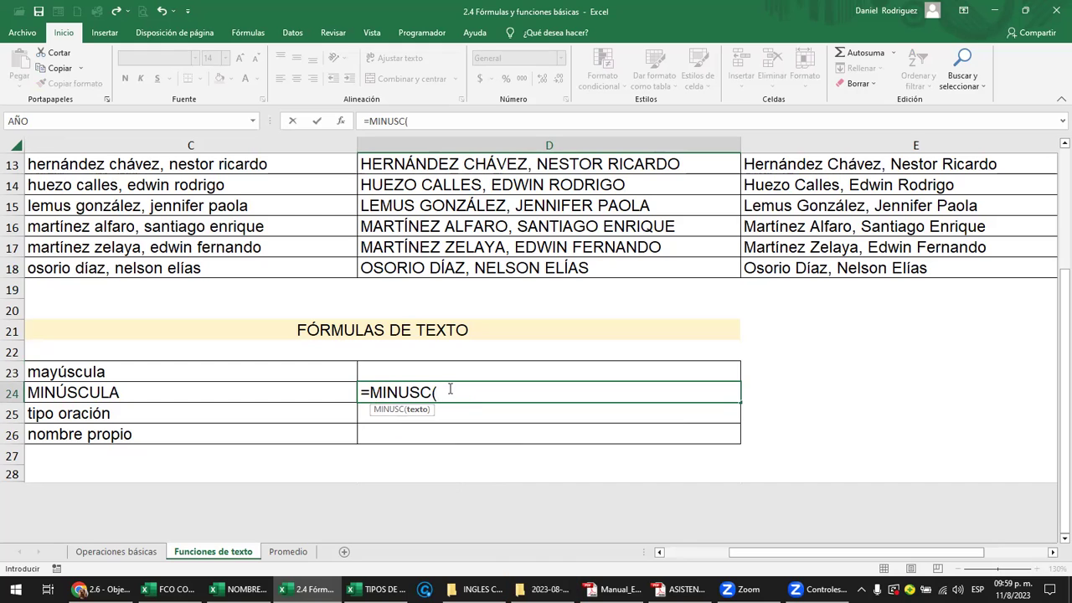
{"action": "left_click", "coordinate": [98, 392]}
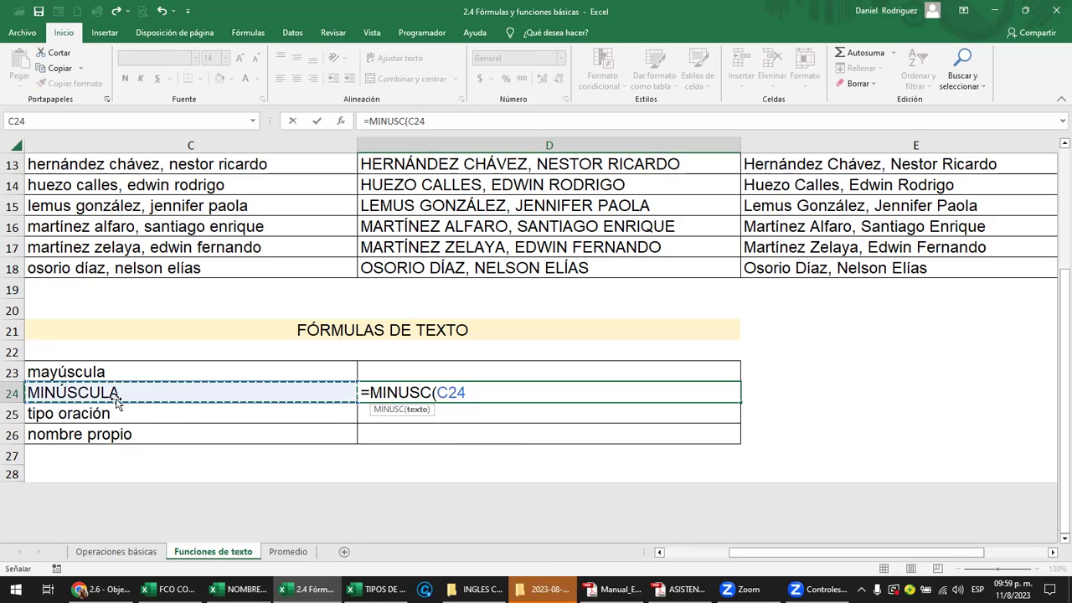
{"action": "key", "text": "ctrl+Return"}
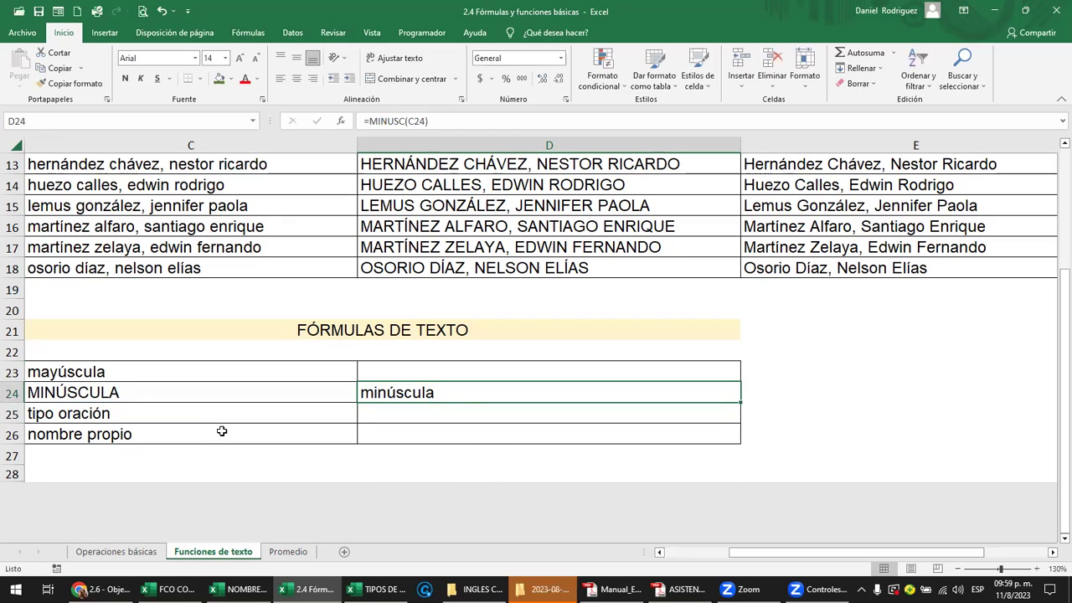
{"action": "key", "text": "Up"}
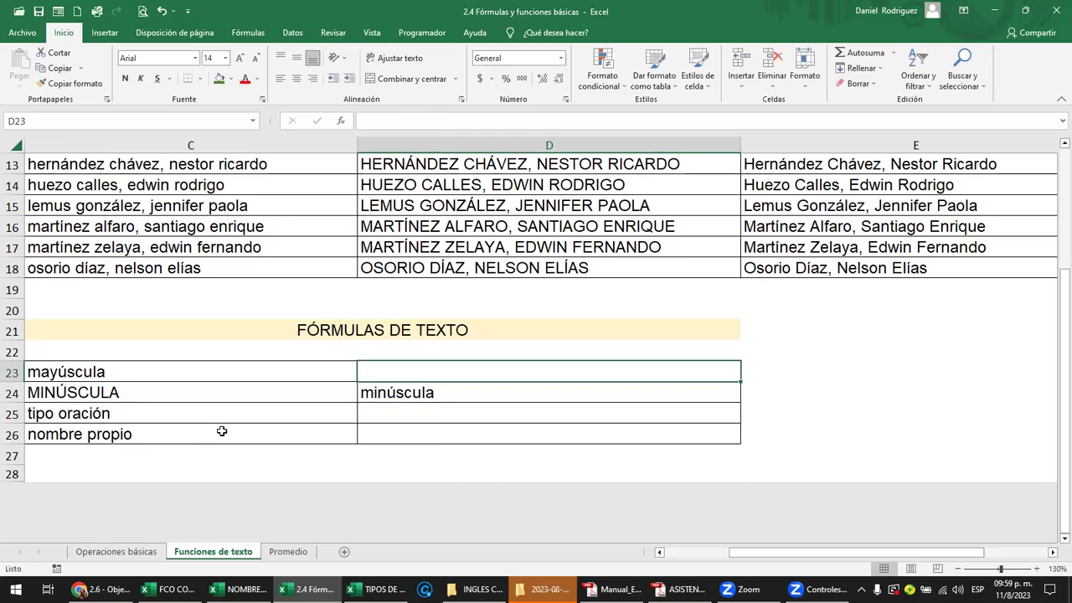
- Enter a MINUSC formula on C23 in D23
{"action": "type", "text": "="}
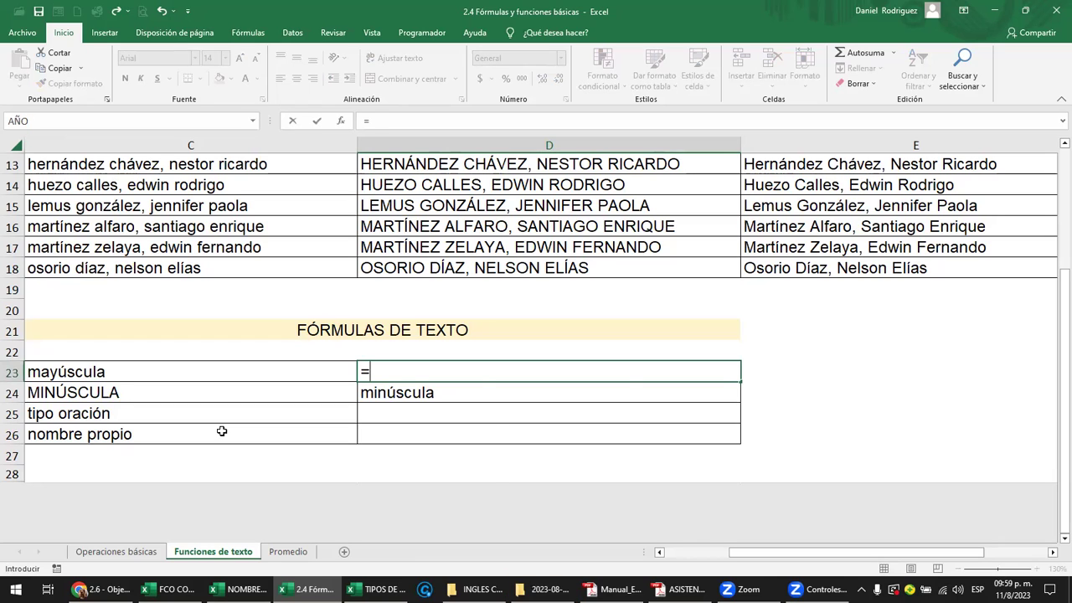
{"action": "type", "text": "min"}
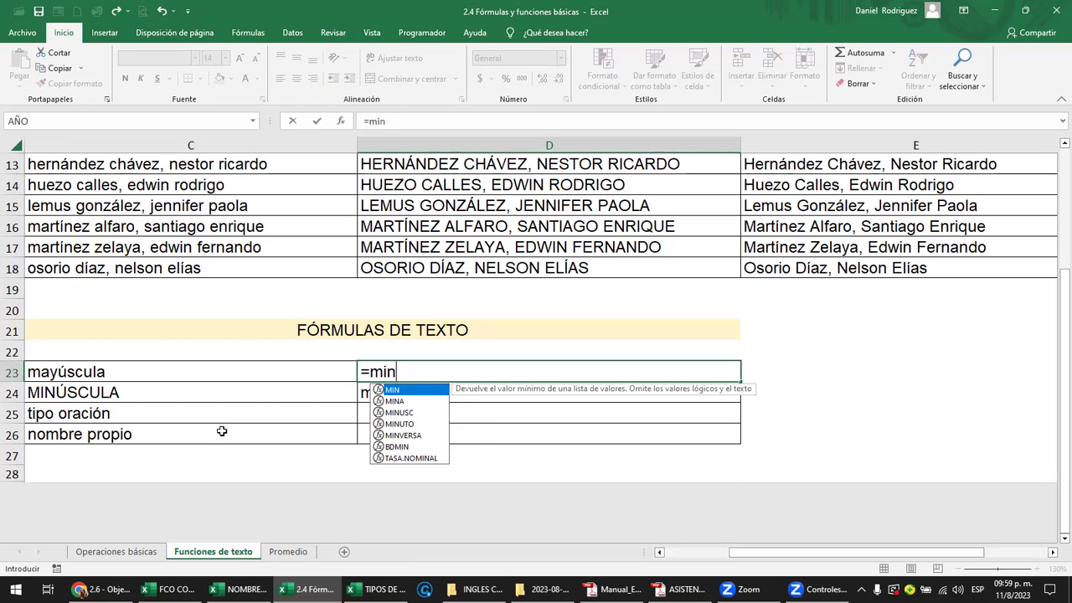
{"action": "double_click", "coordinate": [400, 412]}
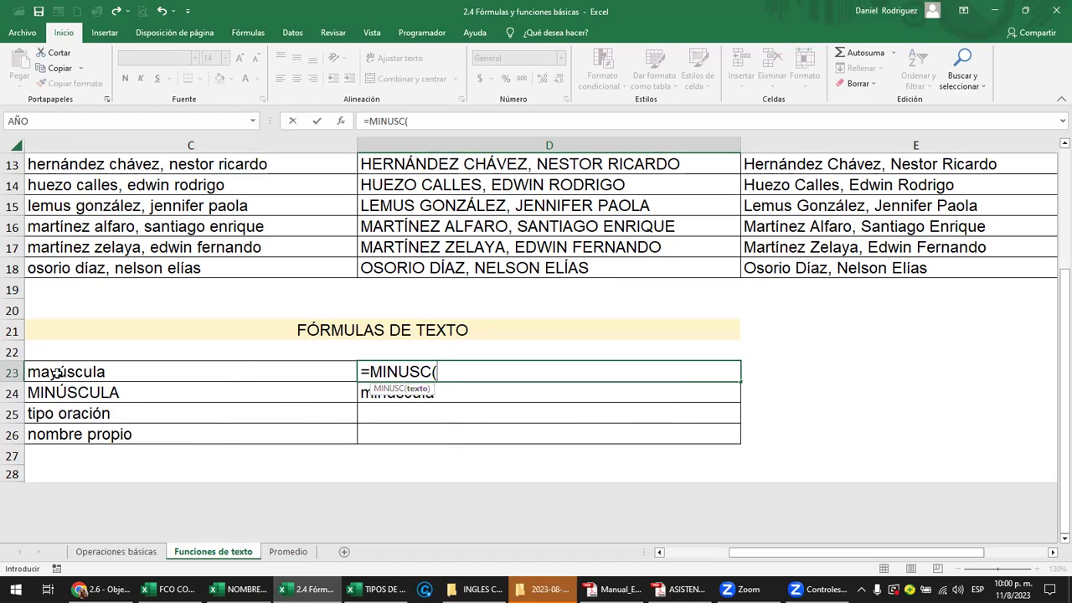
{"action": "left_click", "coordinate": [76, 374]}
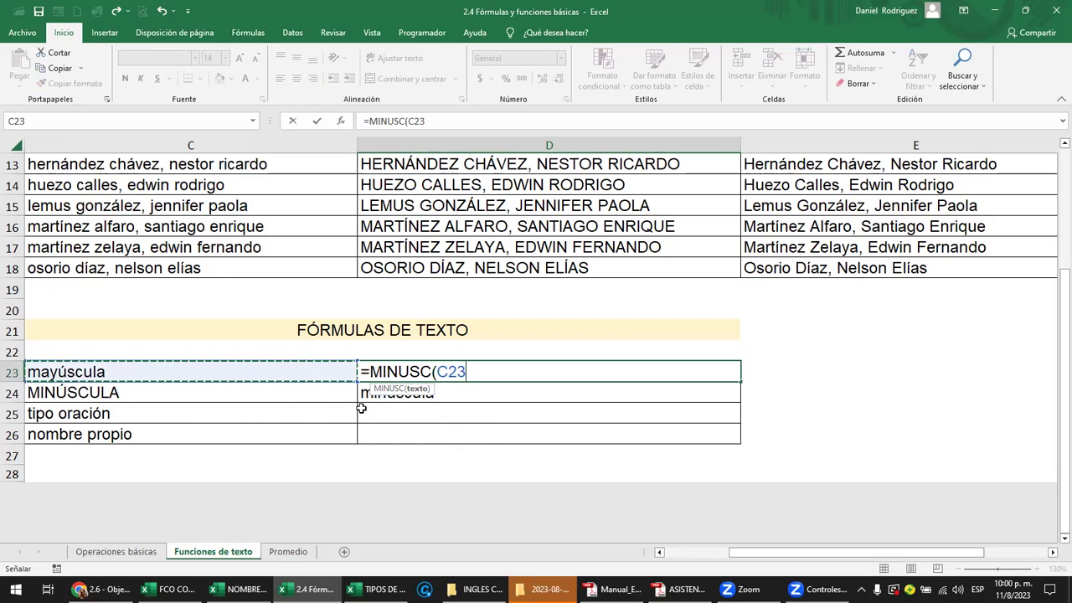
{"action": "key", "text": "Return"}
- Change D23's formula to =MAYUSC(C23) so it shows MAYÚSCULA
{"action": "key", "text": "Up"}
{"action": "key", "text": "F2"}
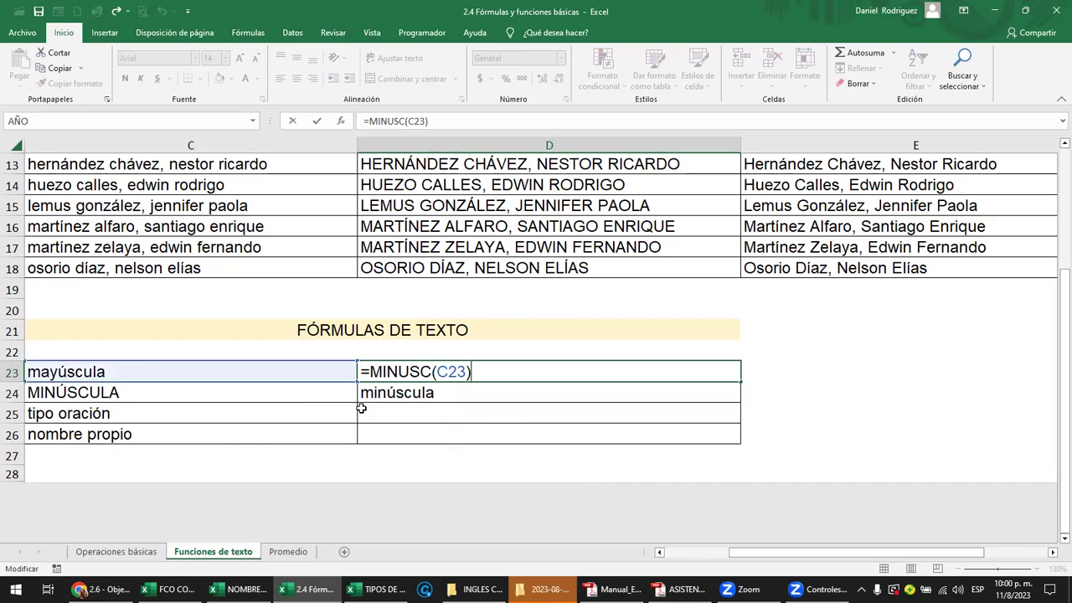
{"action": "key", "text": "BackSpace"}
{"action": "key", "text": "BackSpace"}
{"action": "key", "text": "BackSpace"}
{"action": "key", "text": "BackSpace"}
{"action": "key", "text": "BackSpace"}
{"action": "key", "text": "BackSpace"}
{"action": "key", "text": "BackSpace"}
{"action": "key", "text": "BackSpace"}
{"action": "type", "text": "y"}
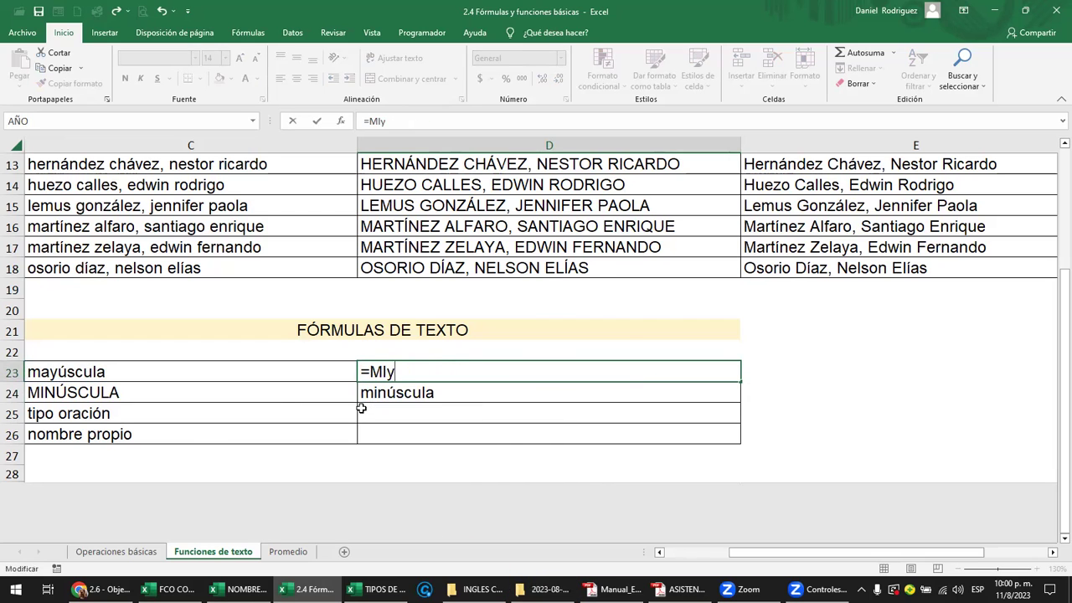
{"action": "key", "text": "BackSpace"}
{"action": "key", "text": "BackSpace"}
{"action": "type", "text": "ay"}
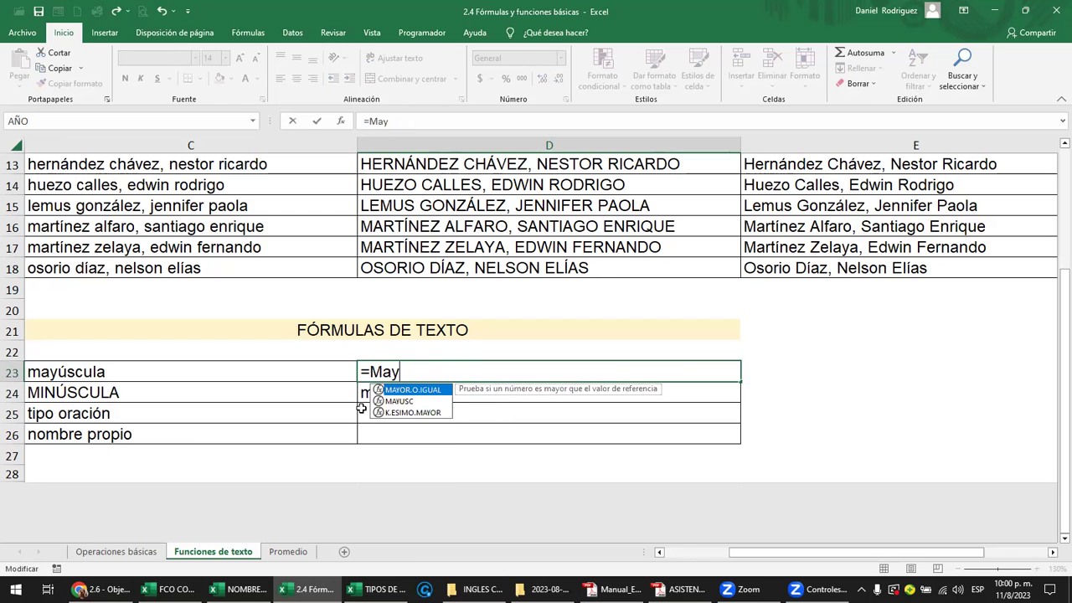
{"action": "key", "text": "Down"}
{"action": "key", "text": "Tab"}
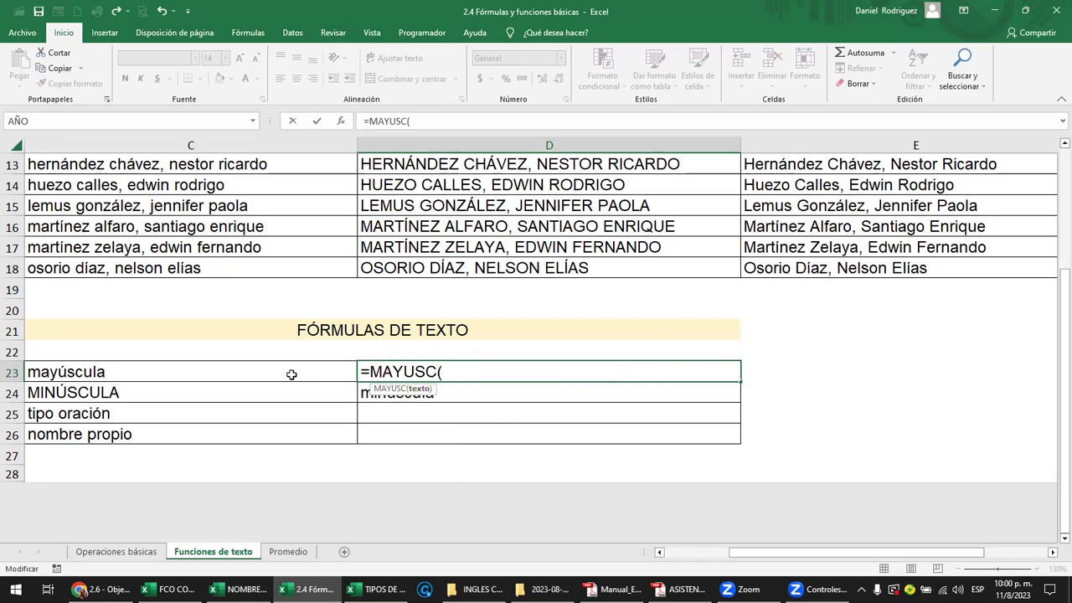
{"action": "left_click", "coordinate": [291, 374]}
{"action": "key", "text": "Return"}
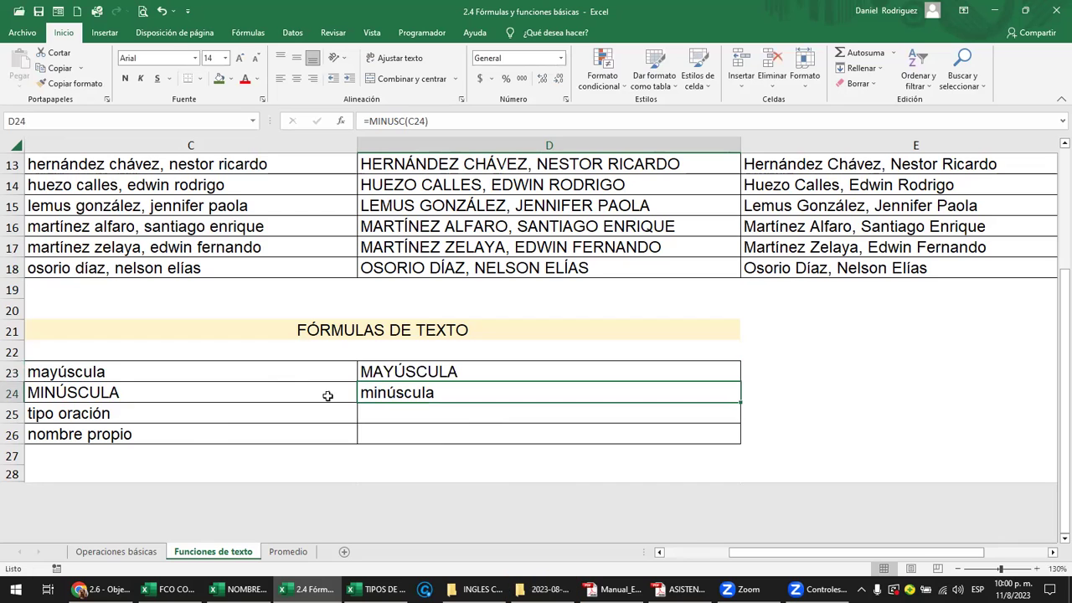
- Enter =NOMPROPIO(C25) in D25 to show Tipo Oración
{"action": "left_click", "coordinate": [390, 414]}
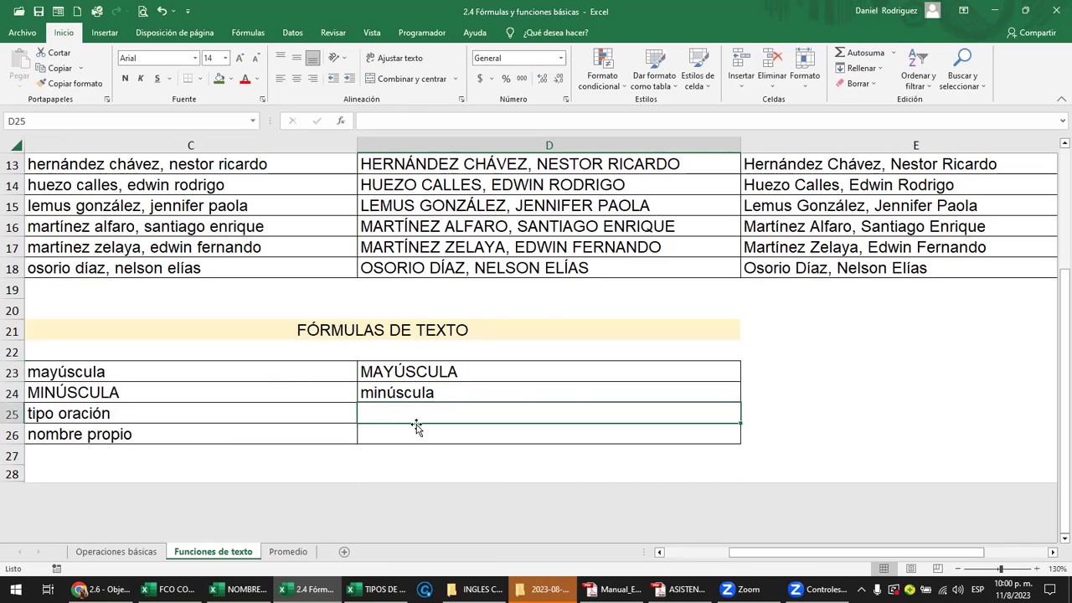
{"action": "type", "text": "=n"}
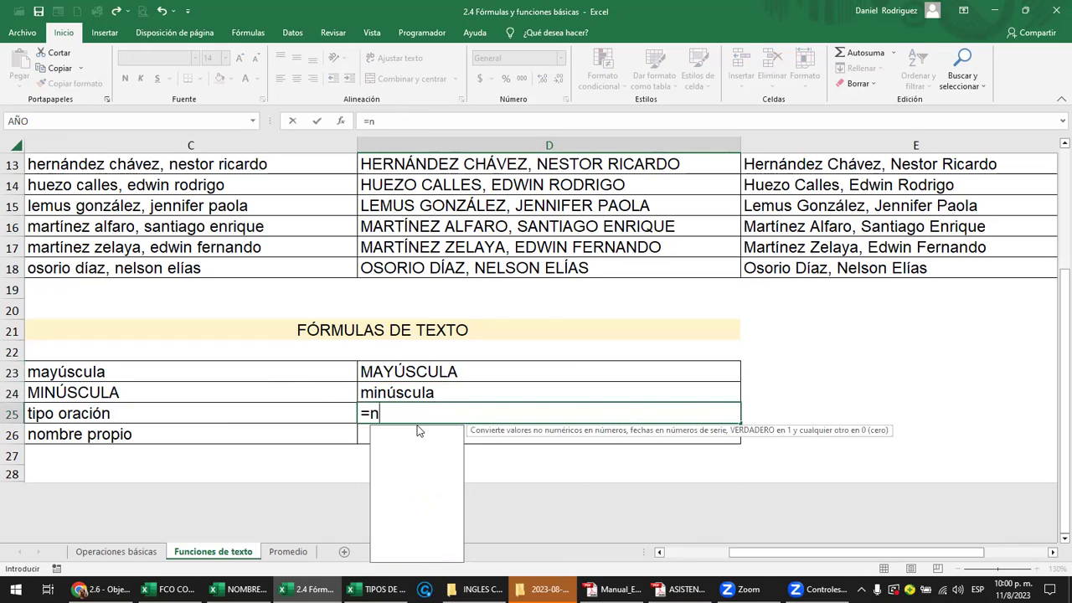
{"action": "type", "text": "o"}
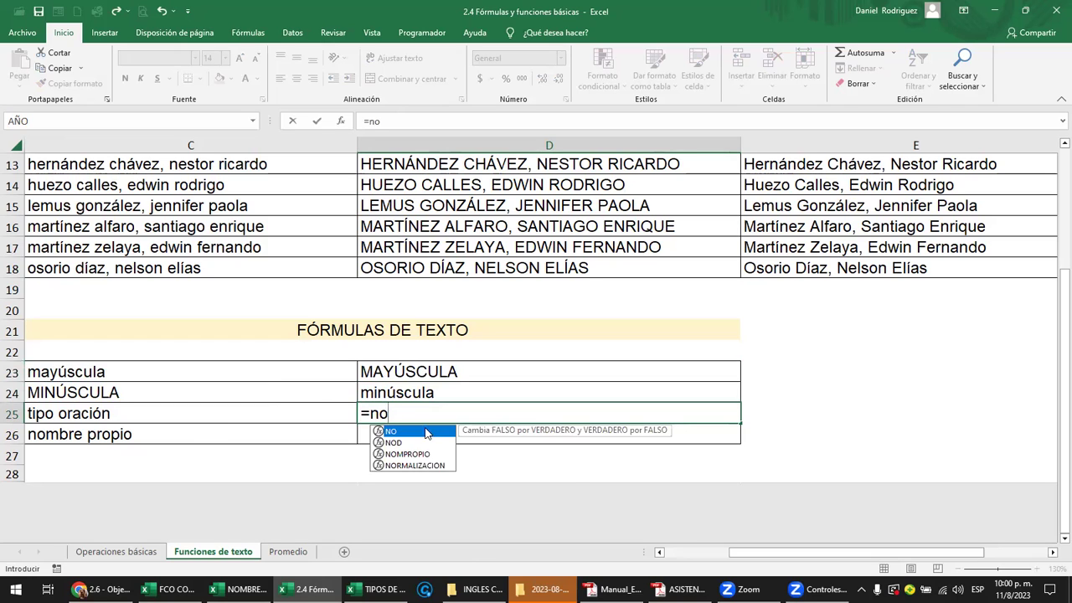
{"action": "left_click", "coordinate": [408, 454]}
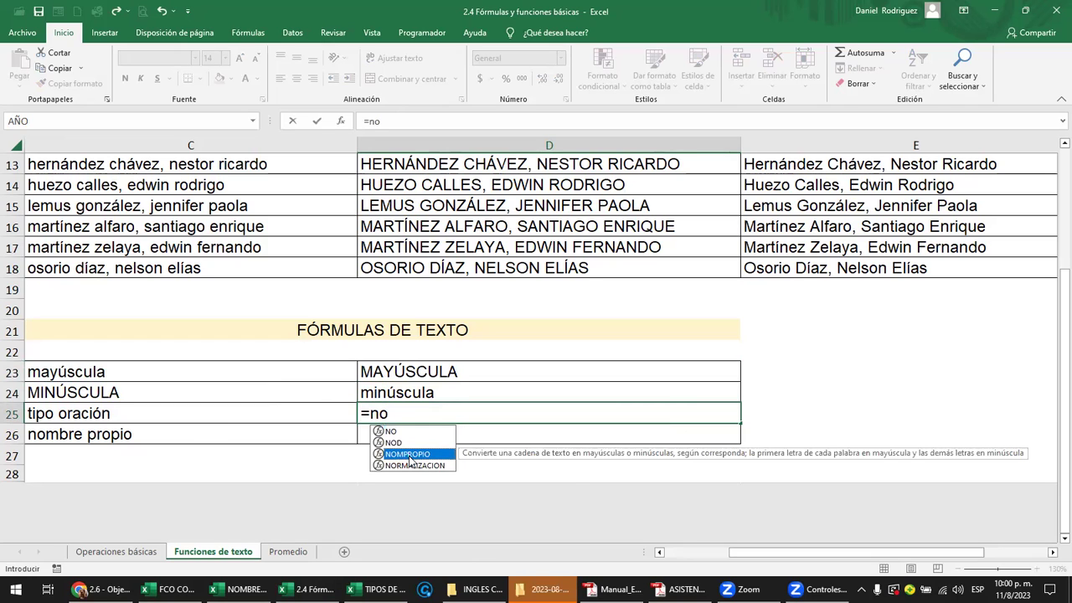
{"action": "double_click", "coordinate": [406, 454]}
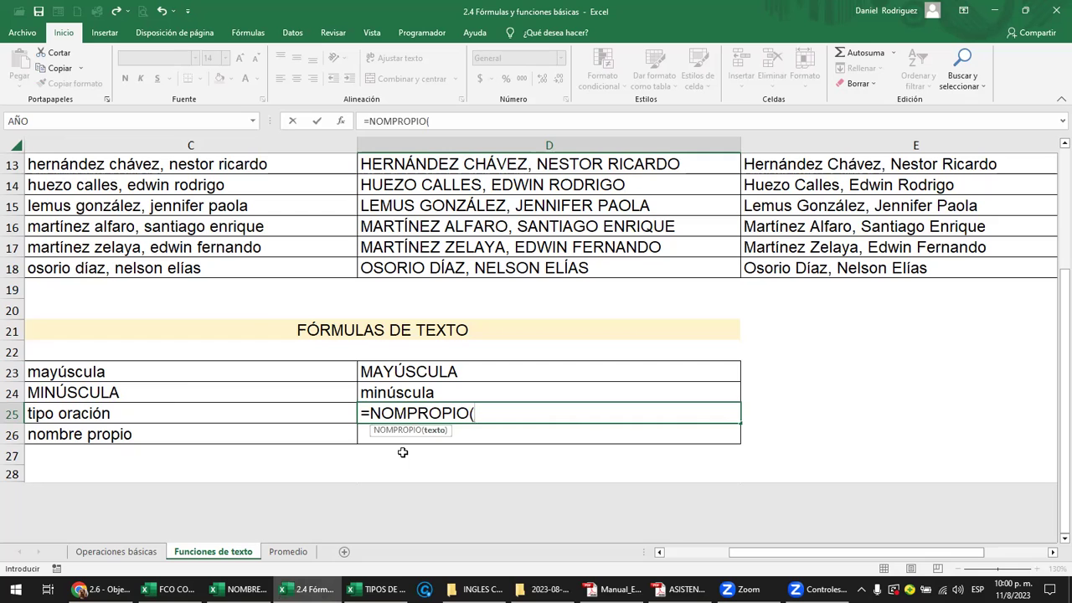
{"action": "left_click", "coordinate": [164, 415]}
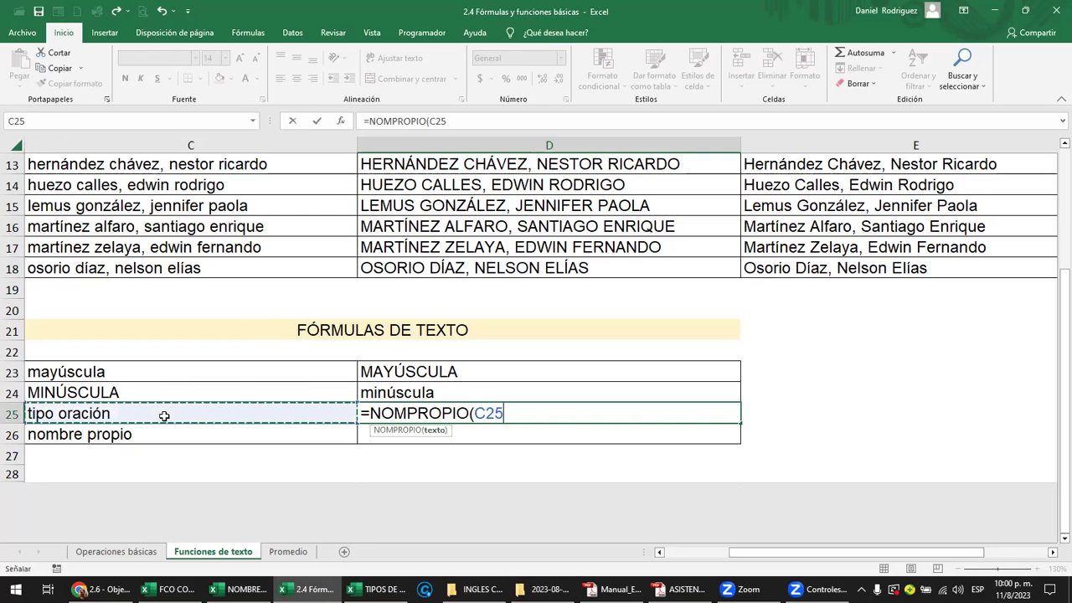
{"action": "key", "text": "Return"}
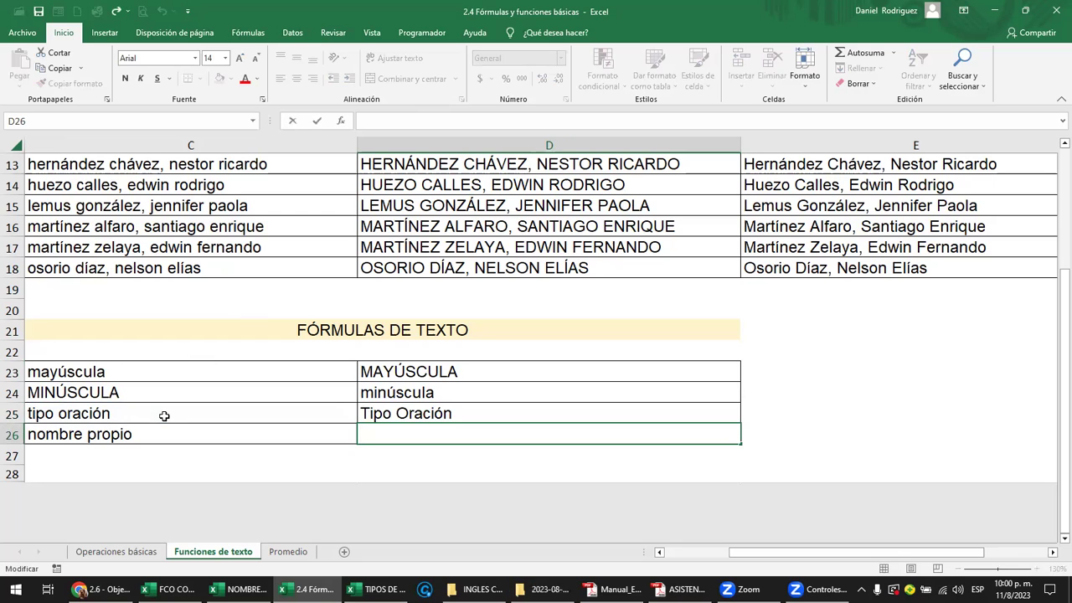
- Copy D25's formula into D26 so it shows Nombre Propio
{"action": "key", "text": "Escape"}
{"action": "key", "text": "Up"}
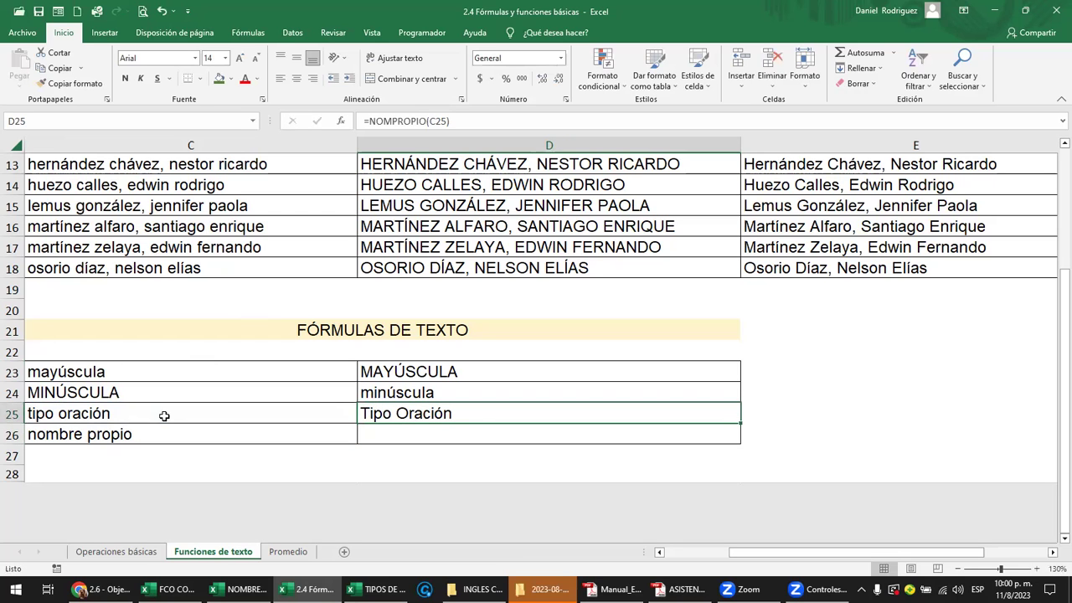
{"action": "key", "text": "ctrl+c"}
{"action": "key", "text": "Down"}
{"action": "key", "text": "ctrl+v"}
{"action": "key", "text": "F2"}
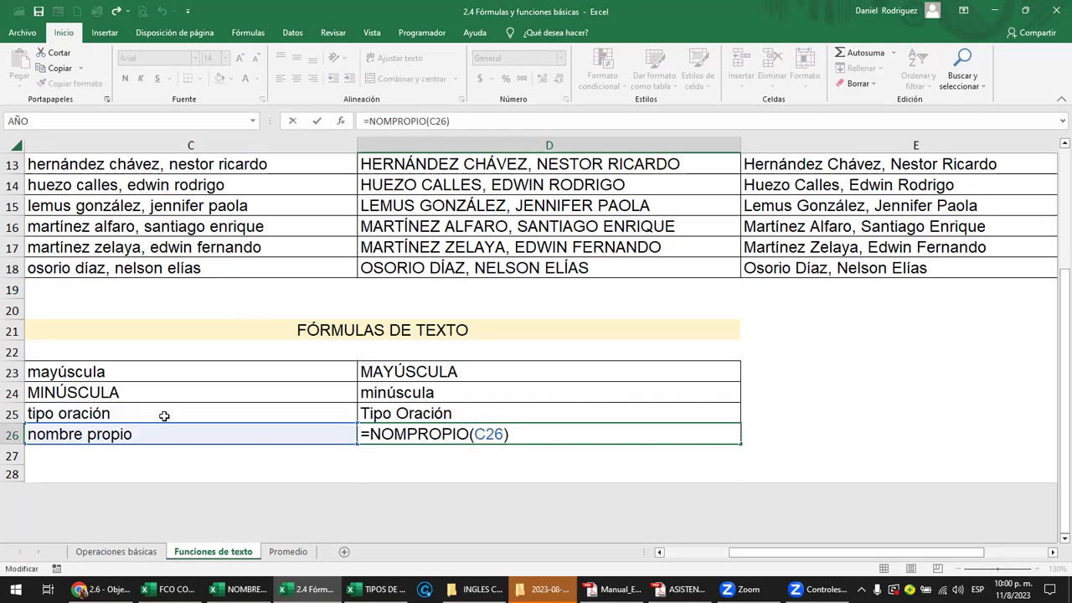
{"action": "key", "text": "Escape"}
{"action": "left_click_drag", "start_coordinate": [385, 473], "coordinate": [388, 461]}
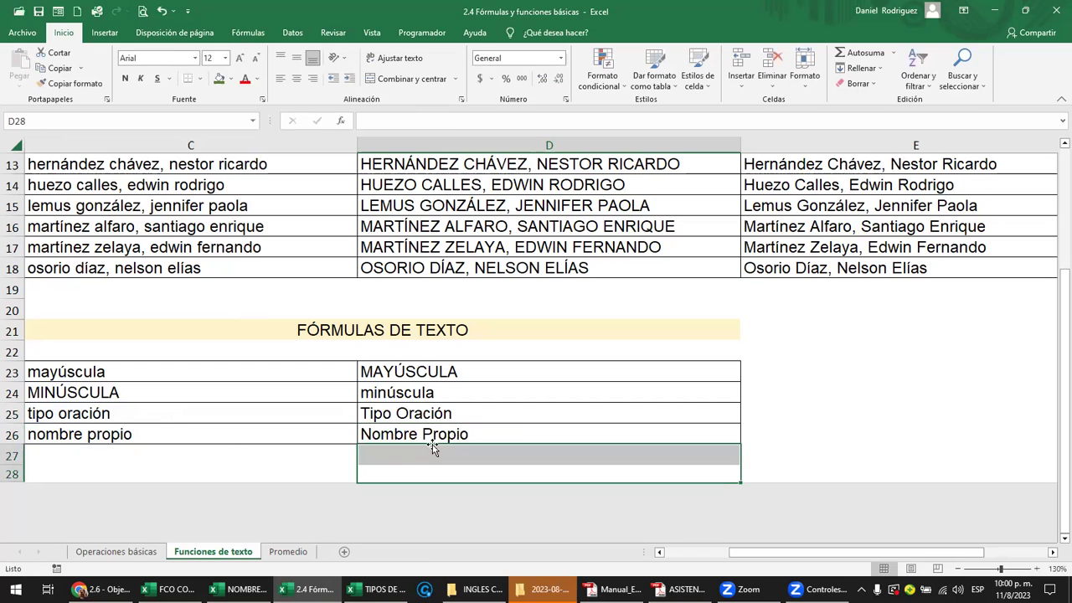
{"action": "left_click", "coordinate": [444, 416]}
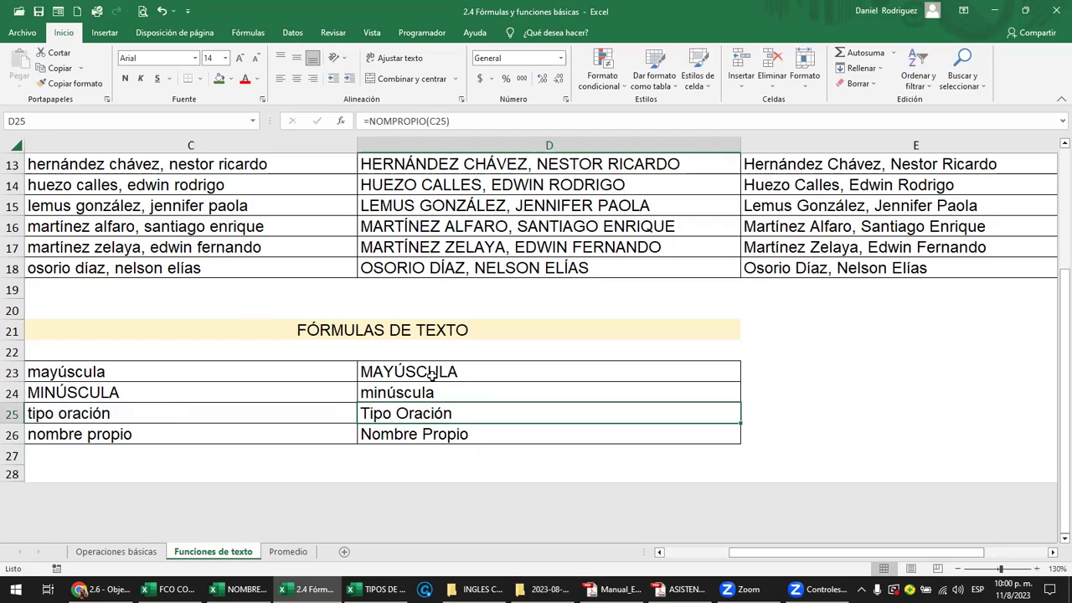
{"action": "scroll", "coordinate": [429, 374], "scroll_direction": "up", "scroll_amount": 4}
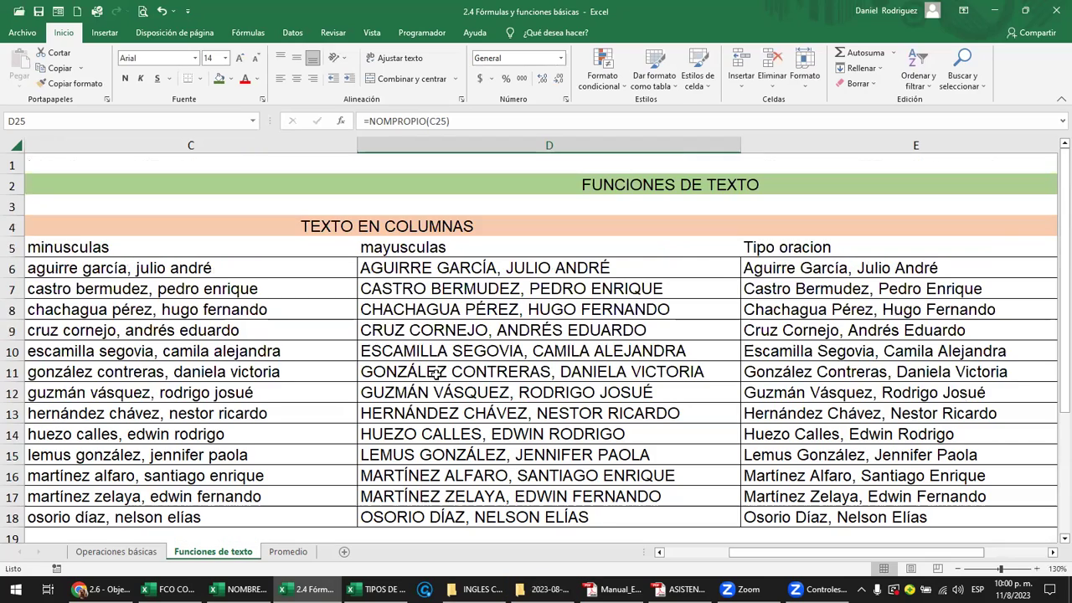
{"action": "scroll", "coordinate": [628, 335], "scroll_direction": "down", "scroll_amount": 2, "text": "ctrl"}
{"action": "scroll", "coordinate": [628, 335], "scroll_direction": "down", "scroll_amount": 2, "text": "ctrl"}
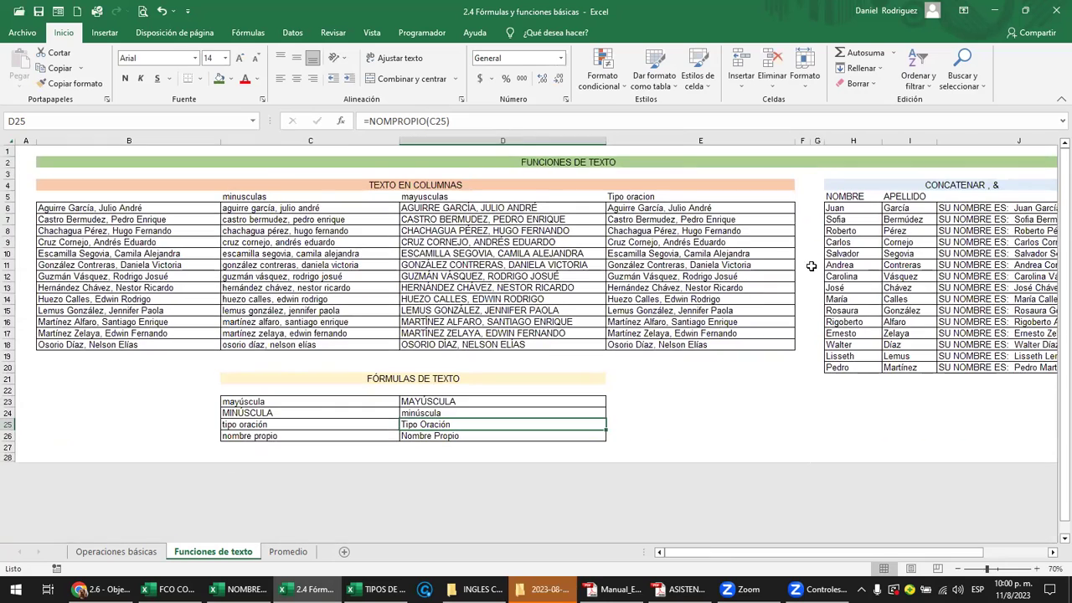
{"action": "left_click", "coordinate": [976, 186]}
{"action": "scroll", "coordinate": [976, 188], "scroll_direction": "right", "scroll_amount": 1}
{"action": "scroll", "coordinate": [978, 190], "scroll_direction": "right", "scroll_amount": 1}
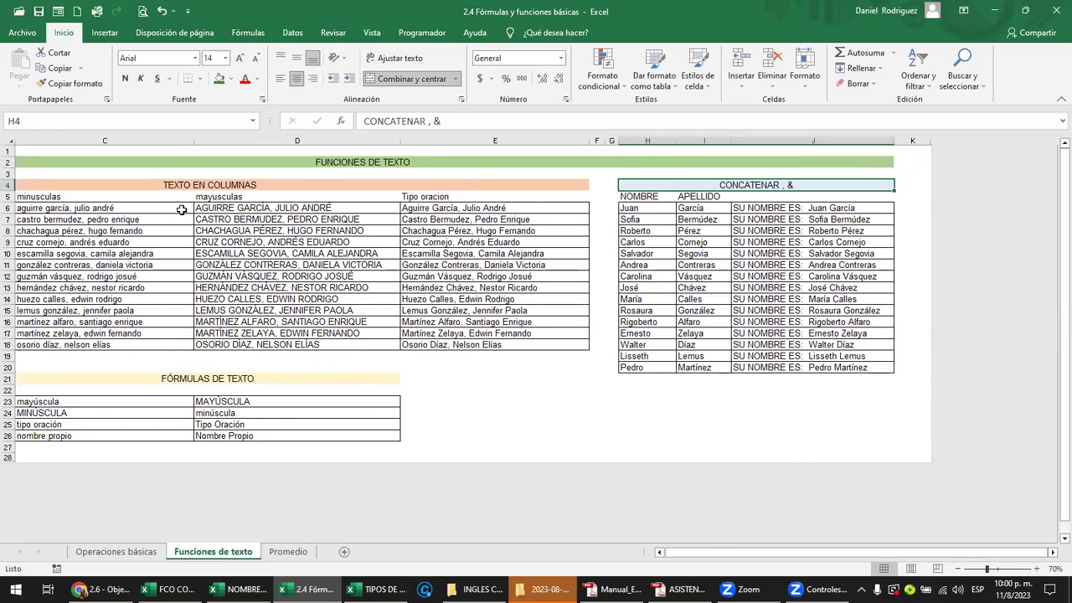
{"action": "left_click", "coordinate": [168, 226]}
{"action": "left_click", "coordinate": [171, 314]}
{"action": "left_click", "coordinate": [335, 264]}
{"action": "left_click", "coordinate": [476, 255]}
{"action": "key", "text": "Left"}
{"action": "key", "text": "Left"}
{"action": "key", "text": "Left"}
{"action": "key", "text": "Left"}
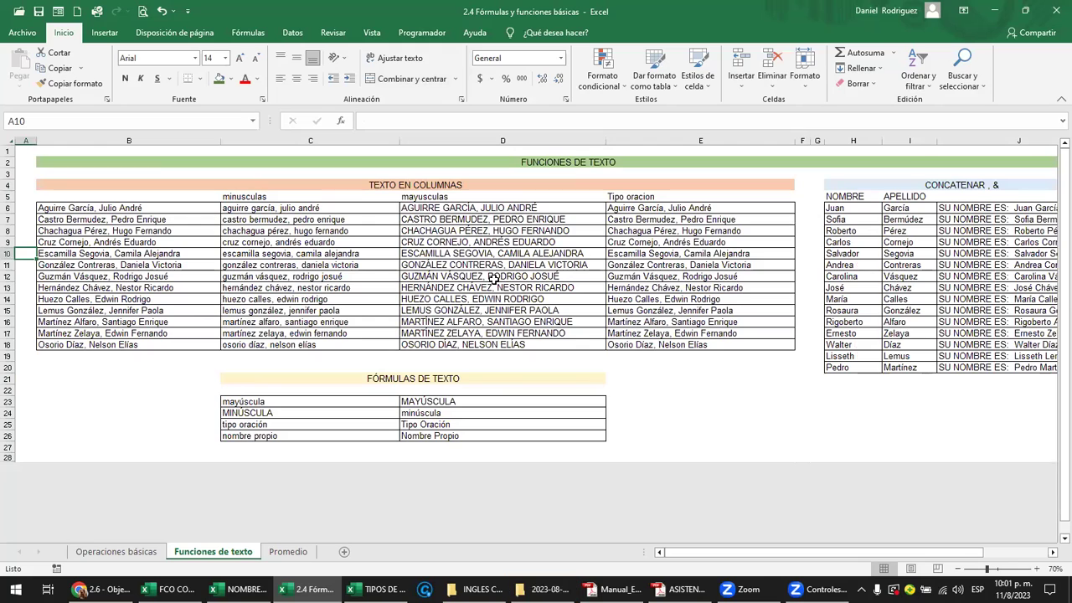
{"action": "scroll", "coordinate": [433, 411], "scroll_direction": "up", "scroll_amount": 1, "text": "ctrl"}
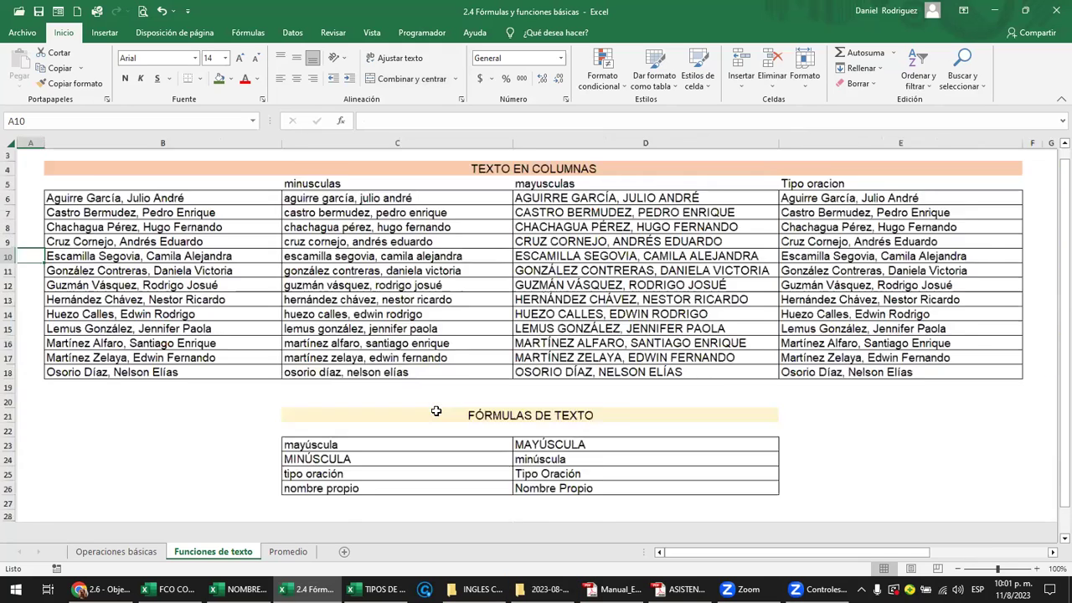
{"action": "scroll", "coordinate": [433, 411], "scroll_direction": "up", "scroll_amount": 1, "text": "ctrl"}
{"action": "left_click", "coordinate": [608, 475]}
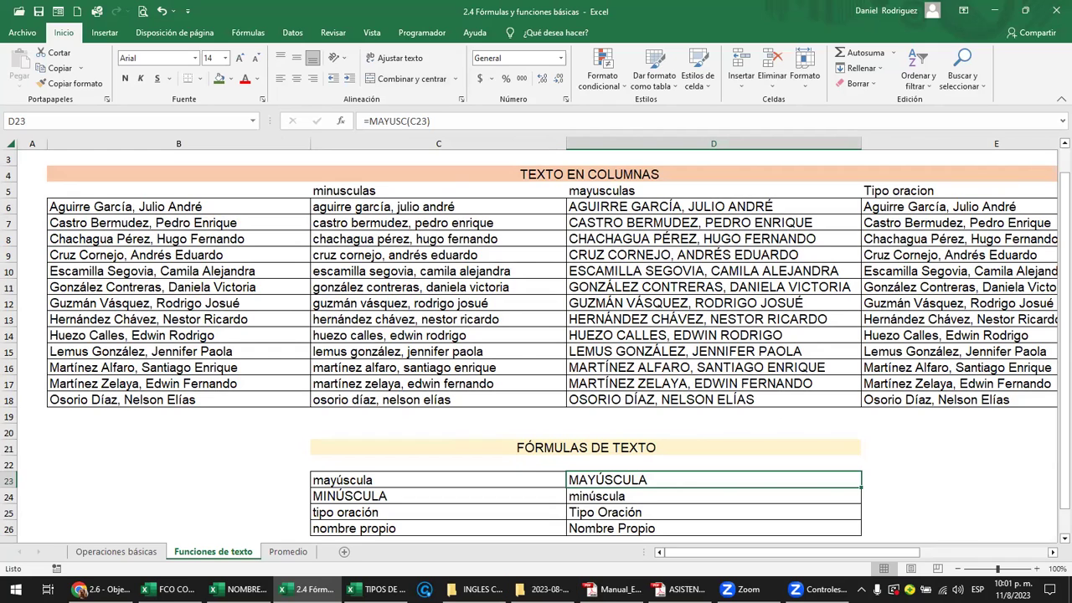
- Scroll Manual_Excel_Basico.pdf back from page 53 to page 52, then return to the browser lesson
{"action": "key", "text": "alt+Tab"}
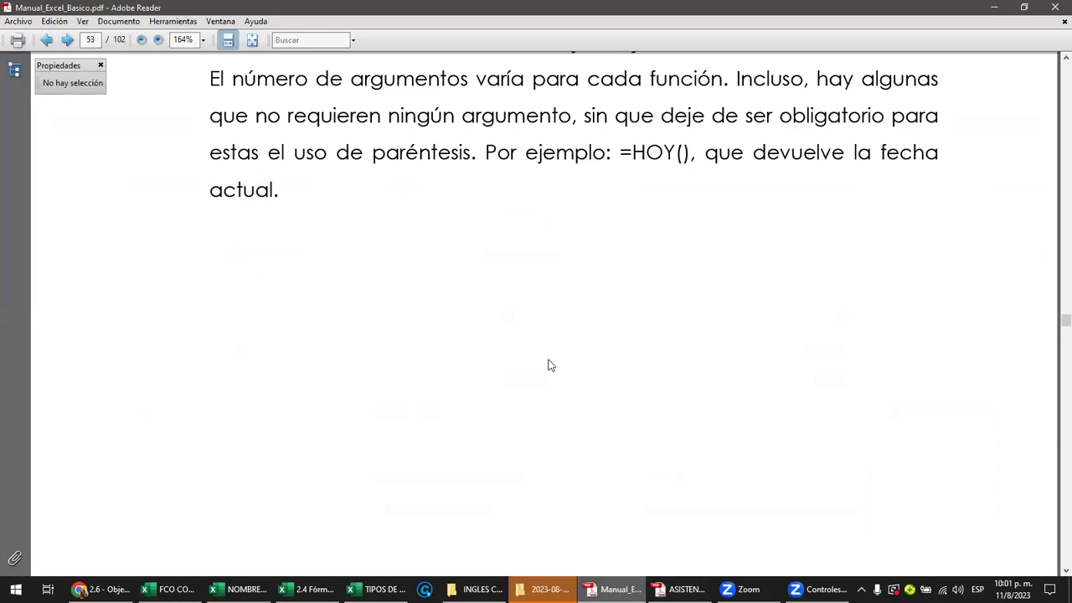
{"action": "scroll", "coordinate": [550, 365], "scroll_direction": "up", "scroll_amount": 3}
{"action": "scroll", "coordinate": [550, 365], "scroll_direction": "up", "scroll_amount": 2}
{"action": "scroll", "coordinate": [550, 365], "scroll_direction": "up", "scroll_amount": 2}
{"action": "scroll", "coordinate": [547, 358], "scroll_direction": "up", "scroll_amount": 5}
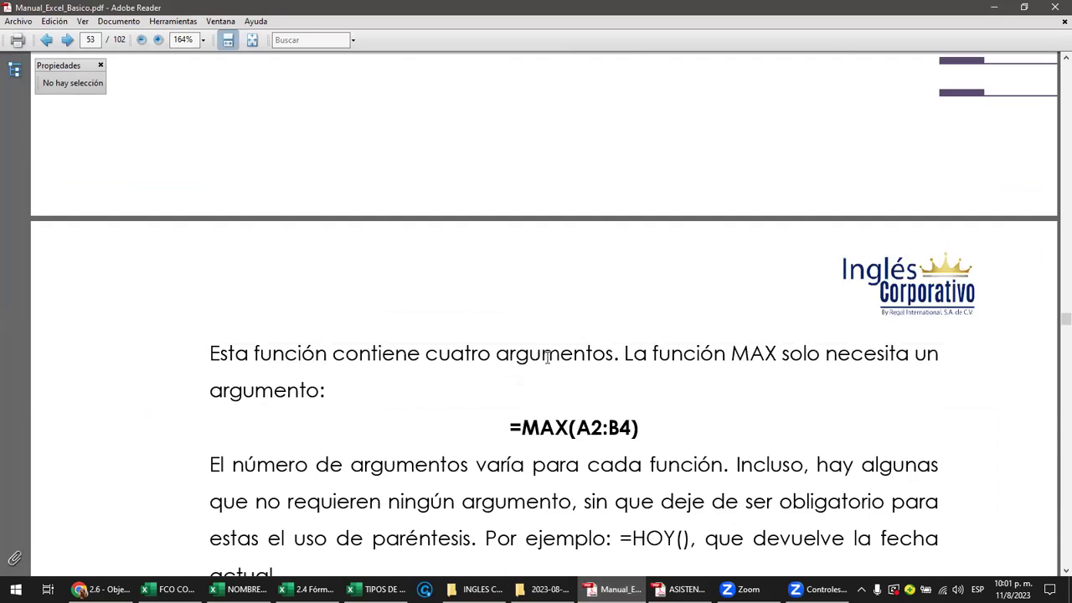
{"action": "scroll", "coordinate": [546, 358], "scroll_direction": "up", "scroll_amount": 4}
{"action": "scroll", "coordinate": [546, 357], "scroll_direction": "up", "scroll_amount": 8}
{"action": "scroll", "coordinate": [547, 358], "scroll_direction": "up", "scroll_amount": 3}
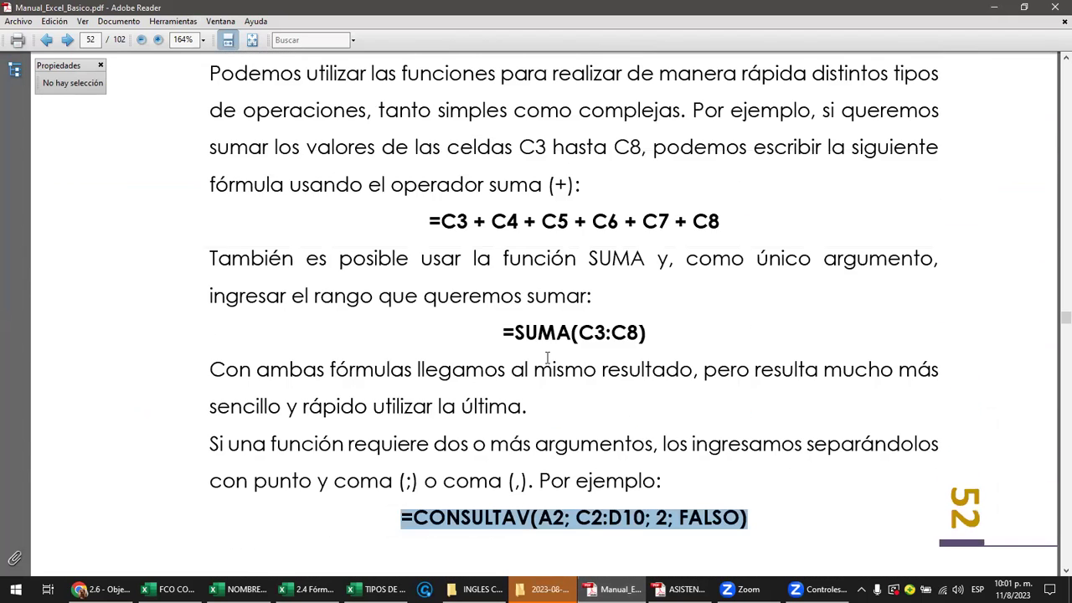
{"action": "scroll", "coordinate": [547, 358], "scroll_direction": "up", "scroll_amount": 9}
{"action": "scroll", "coordinate": [547, 357], "scroll_direction": "up", "scroll_amount": 3}
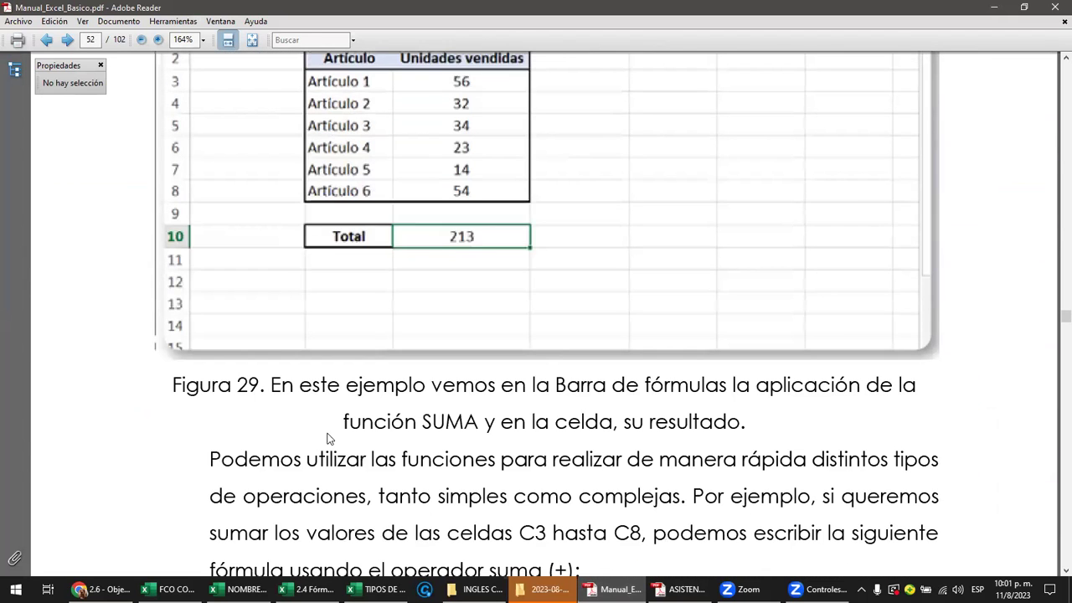
{"action": "left_click", "coordinate": [109, 588]}
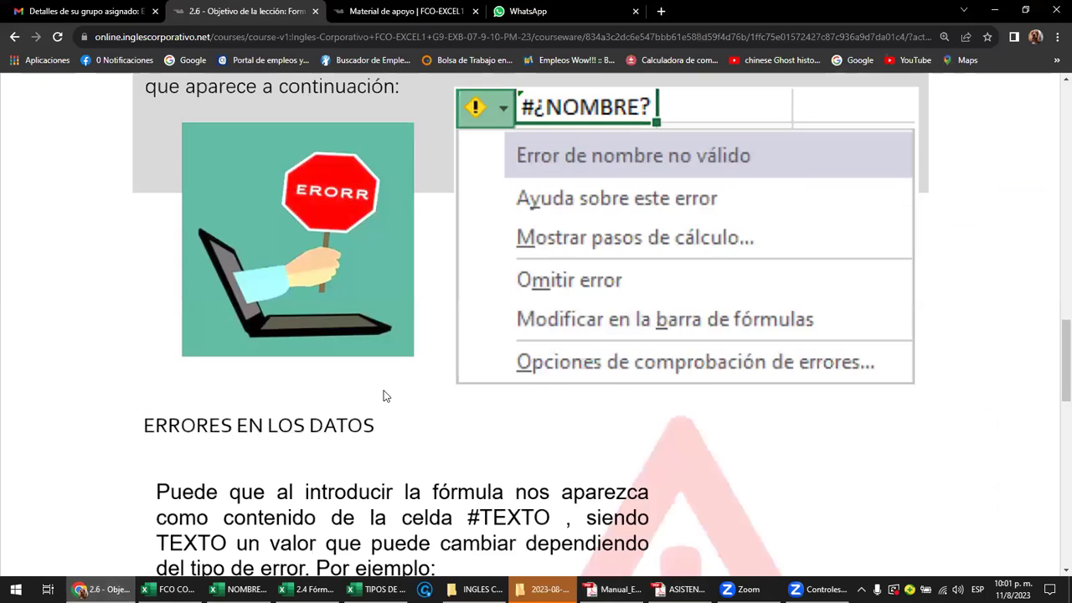
- Return to the top of the lesson objective page and advance to the Videoconferencia #10 unit
{"action": "scroll", "coordinate": [384, 393], "scroll_direction": "up", "scroll_amount": 3}
{"action": "scroll", "coordinate": [383, 390], "scroll_direction": "up", "scroll_amount": 6}
{"action": "scroll", "coordinate": [393, 381], "scroll_direction": "up", "scroll_amount": 3}
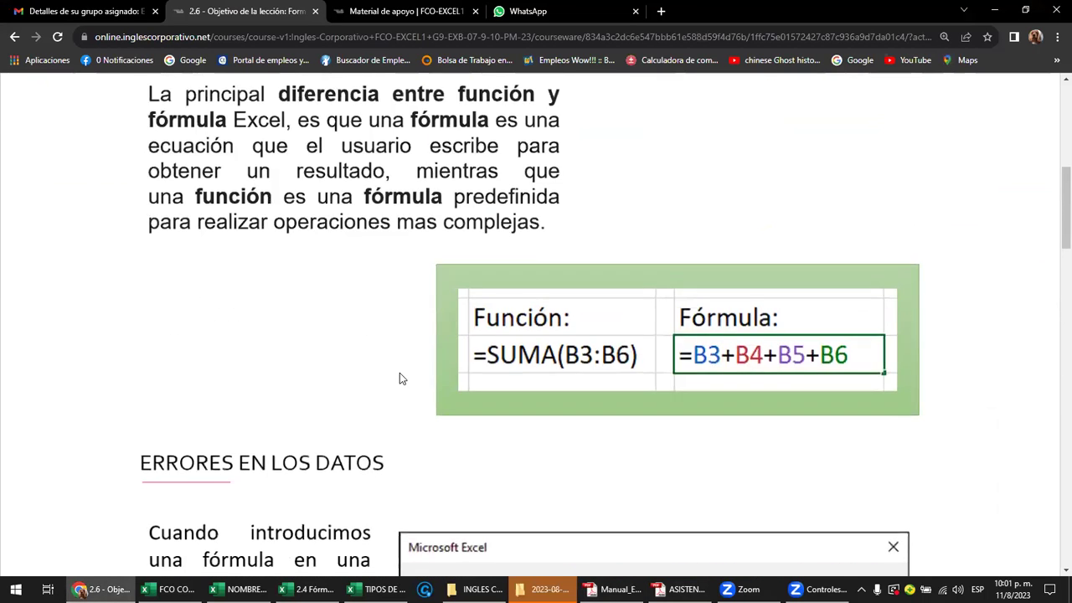
{"action": "scroll", "coordinate": [400, 379], "scroll_direction": "up", "scroll_amount": 5}
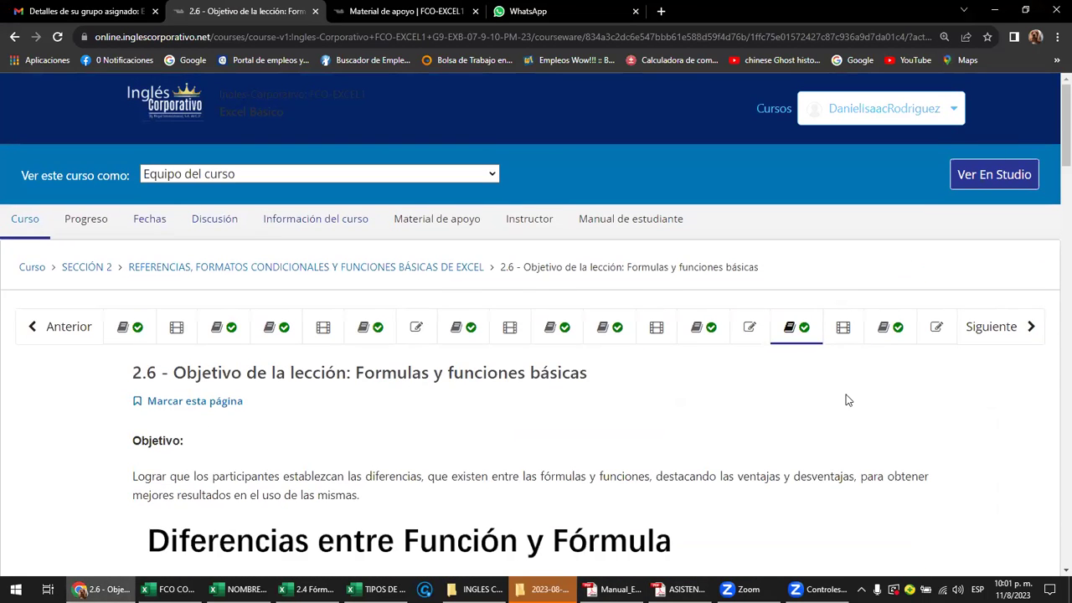
{"action": "scroll", "coordinate": [843, 398], "scroll_direction": "down", "scroll_amount": 1}
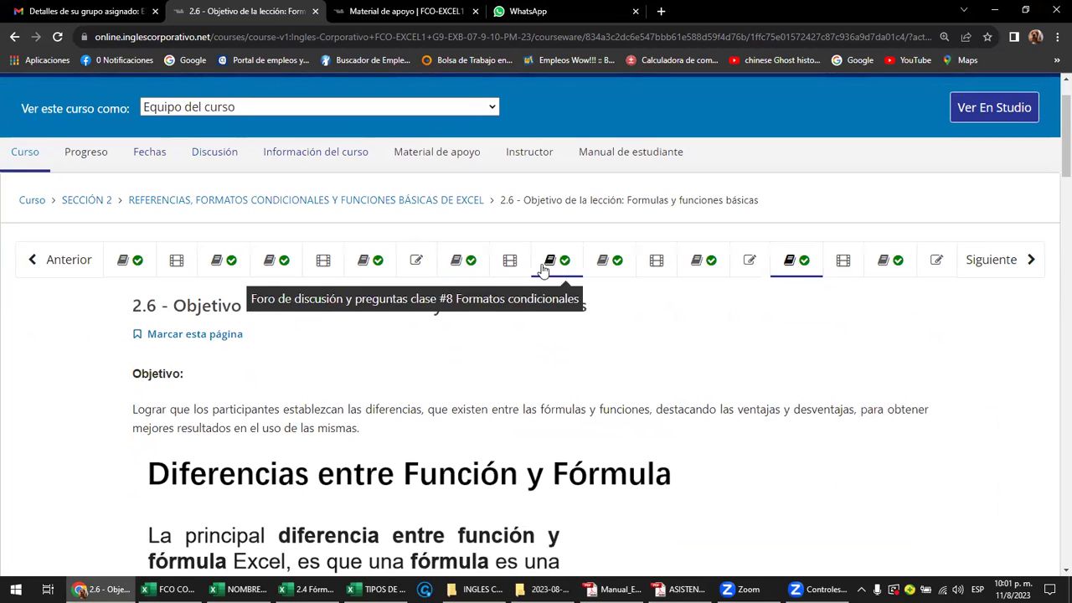
{"action": "left_click", "coordinate": [986, 261]}
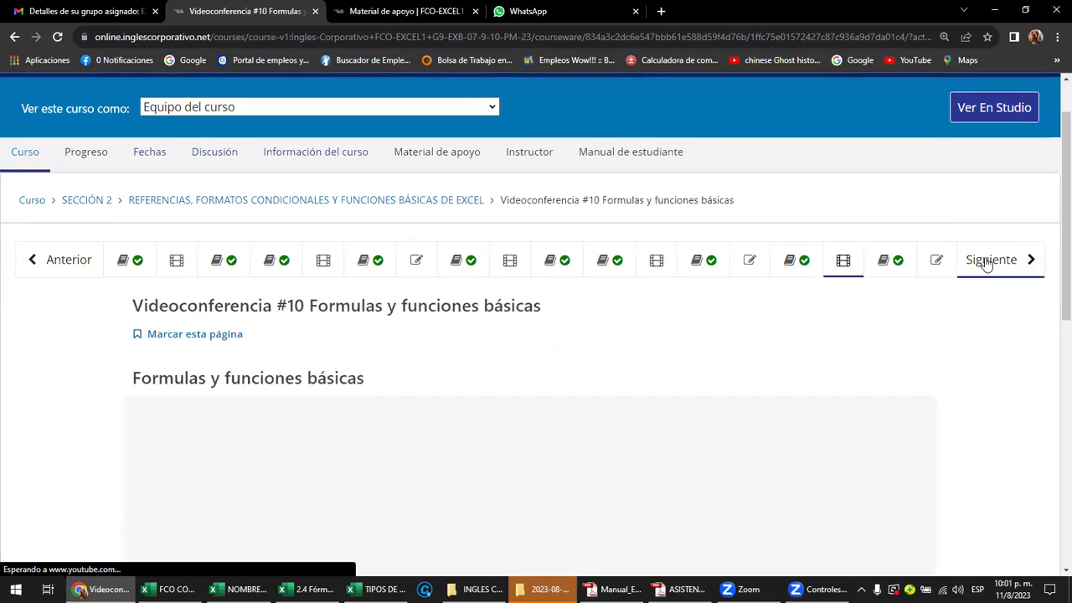
- Continue past the discussion forum unit to the 2.7 Laboratorio 6 quiz
{"action": "scroll", "coordinate": [908, 328], "scroll_direction": "down", "scroll_amount": 1}
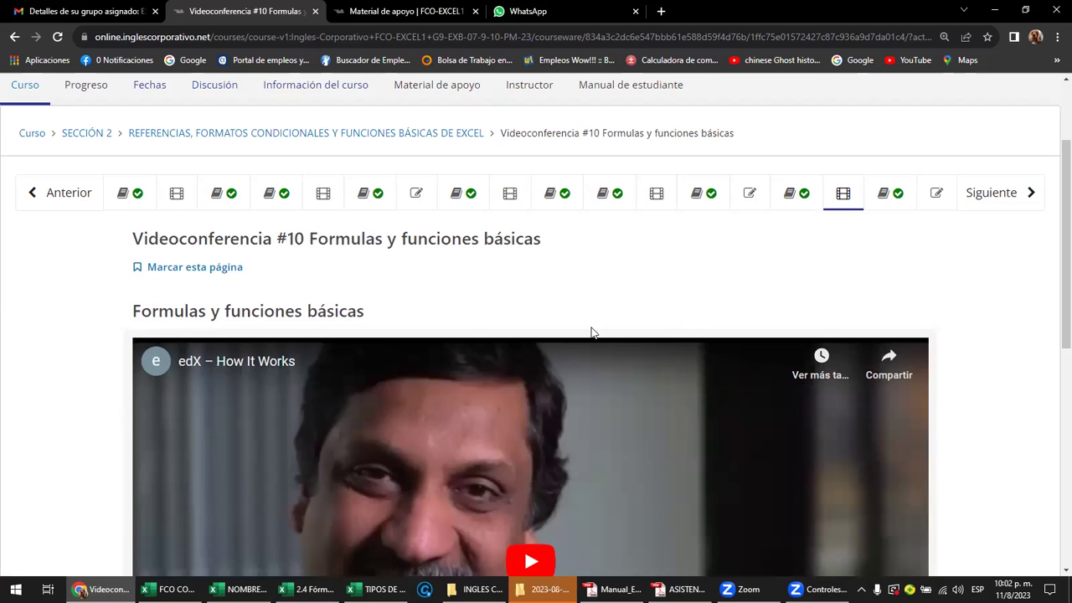
{"action": "scroll", "coordinate": [601, 399], "scroll_direction": "down", "scroll_amount": 2}
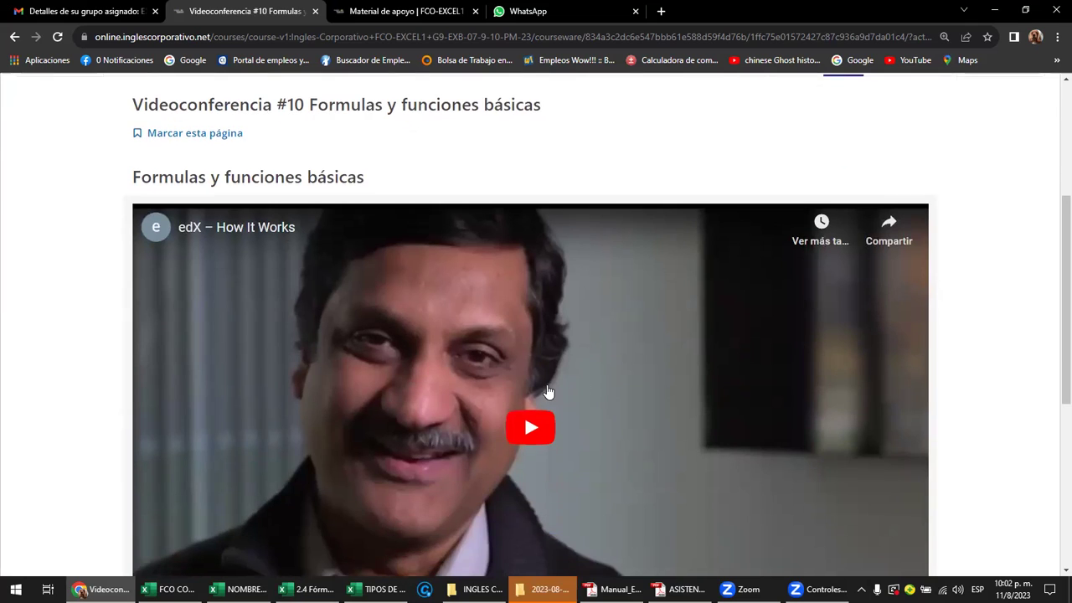
{"action": "scroll", "coordinate": [548, 390], "scroll_direction": "up", "scroll_amount": 2}
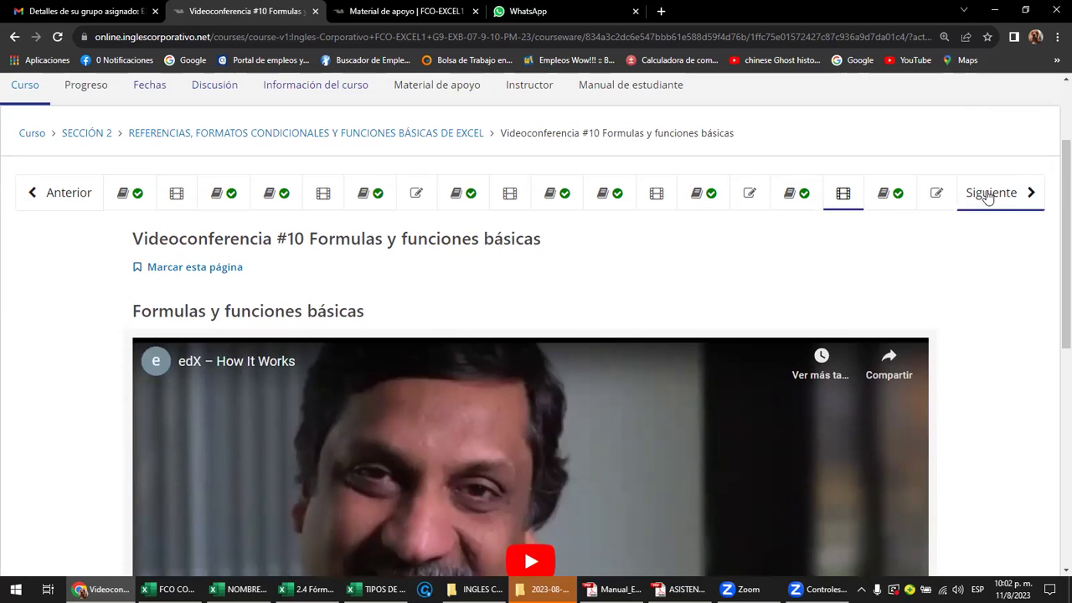
{"action": "left_click", "coordinate": [988, 195]}
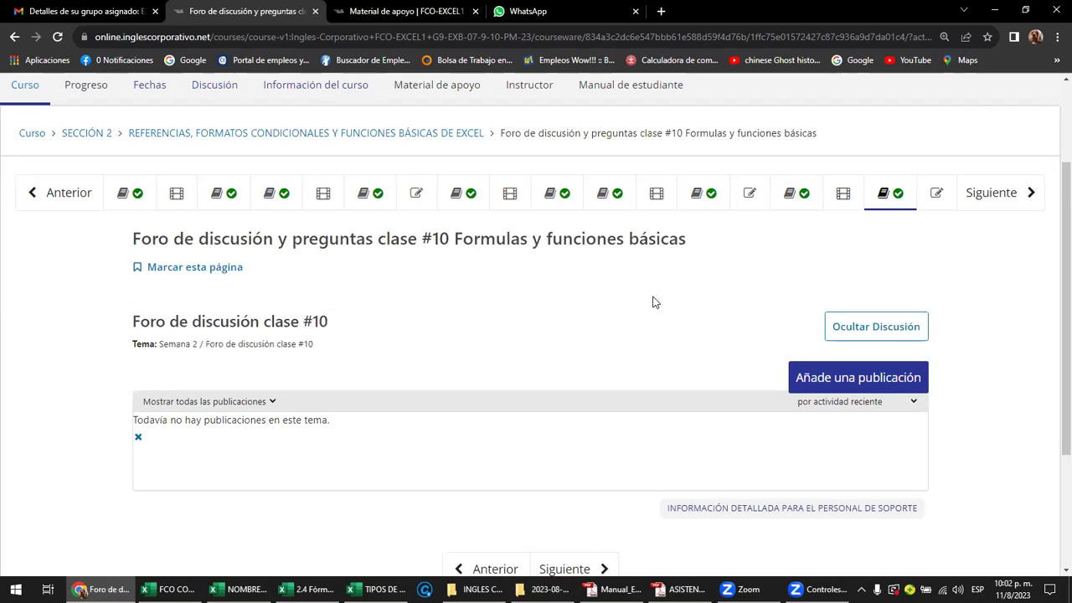
{"action": "left_click", "coordinate": [994, 203]}
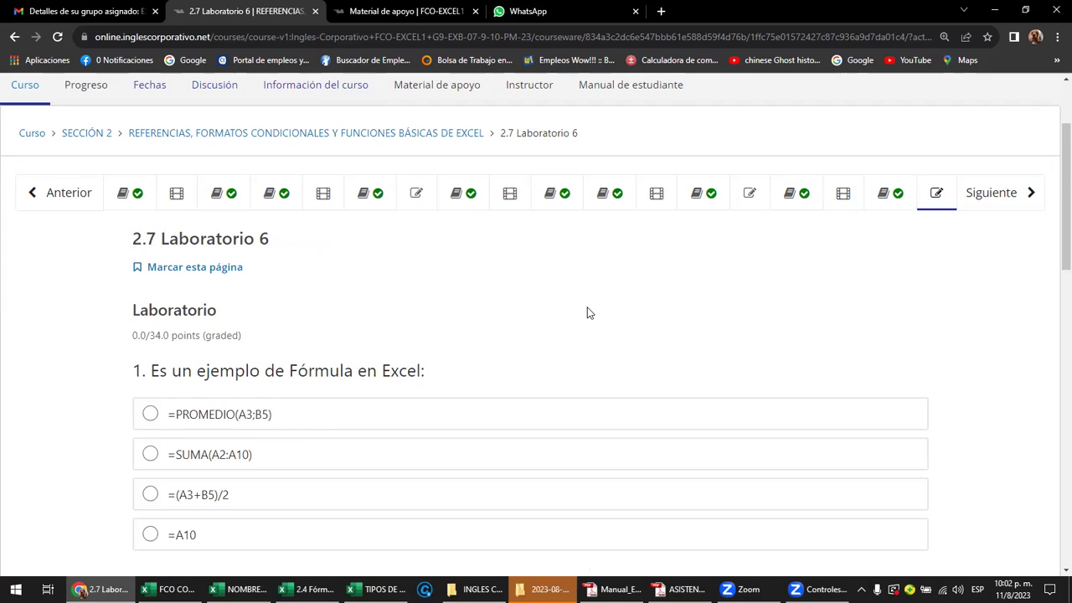
{"action": "scroll", "coordinate": [587, 313], "scroll_direction": "down", "scroll_amount": 1}
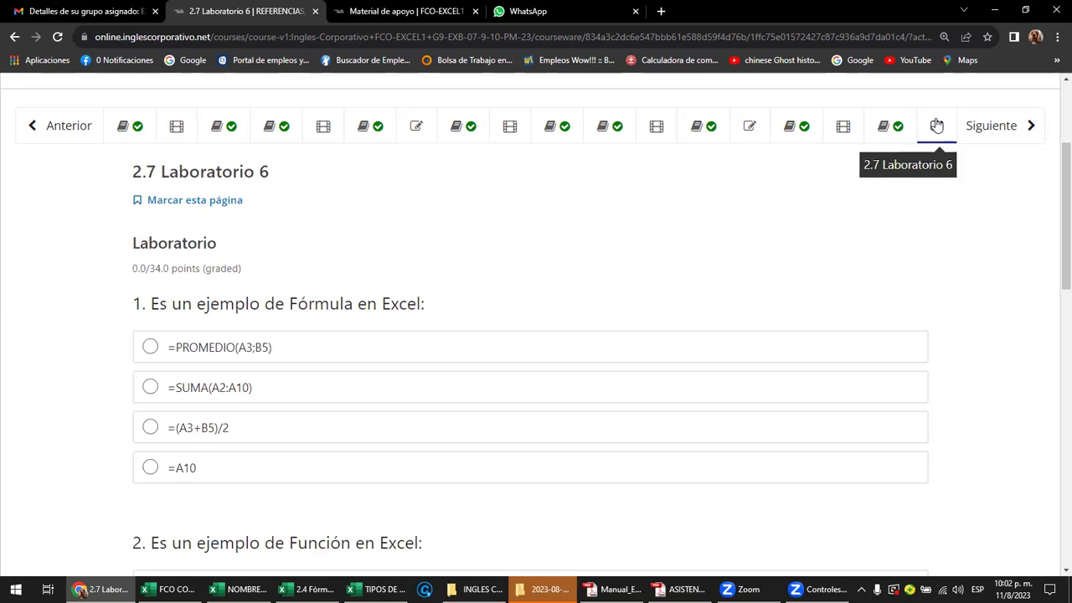
{"action": "scroll", "coordinate": [447, 282], "scroll_direction": "down", "scroll_amount": 1}
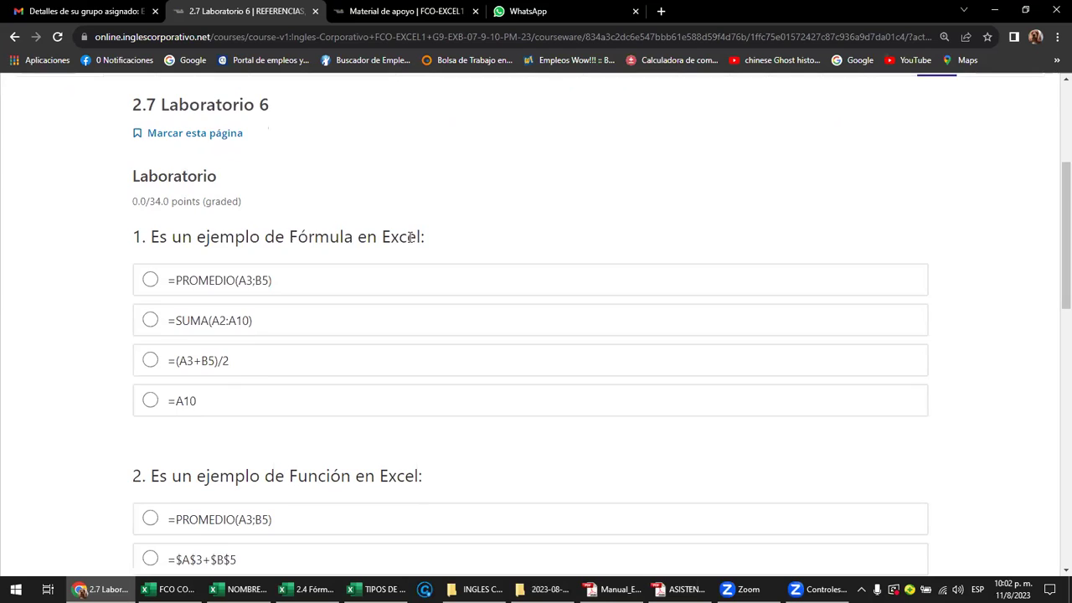
{"action": "scroll", "coordinate": [410, 237], "scroll_direction": "down", "scroll_amount": 2}
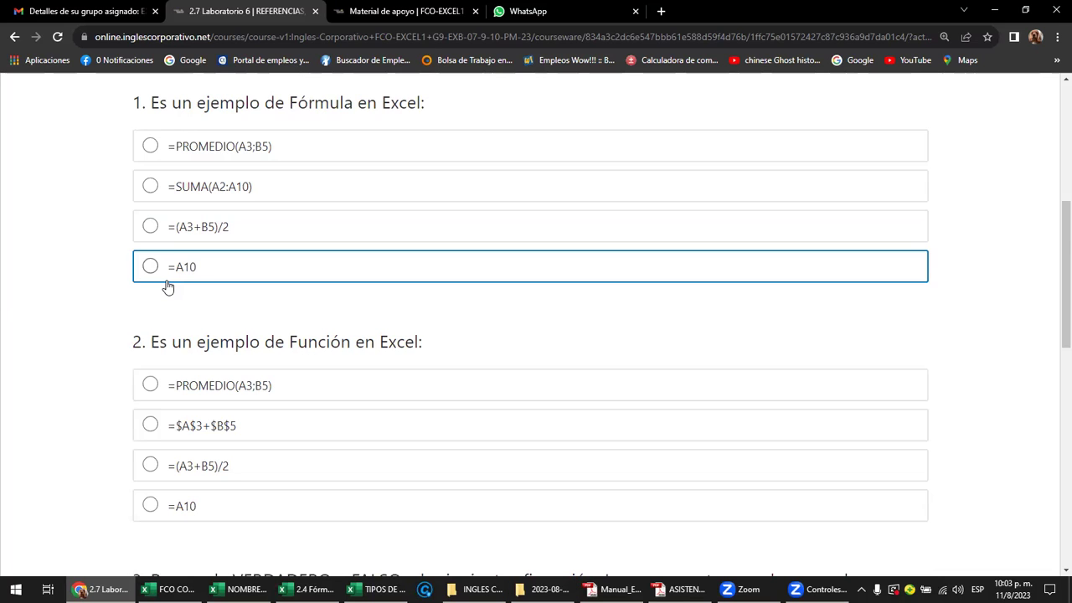
{"action": "scroll", "coordinate": [167, 287], "scroll_direction": "down", "scroll_amount": 2}
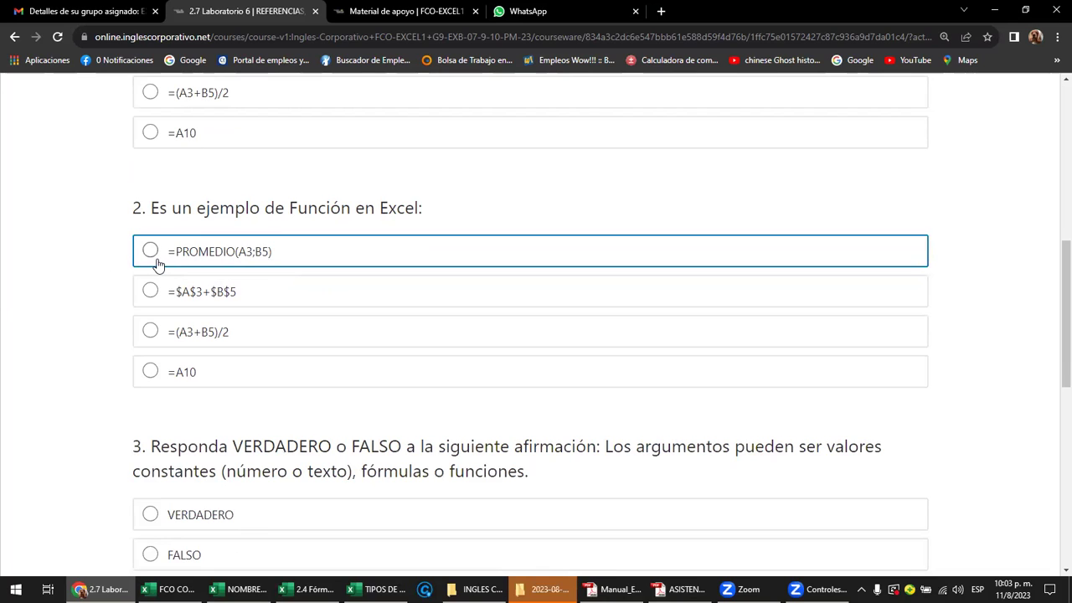
{"action": "scroll", "coordinate": [159, 266], "scroll_direction": "down", "scroll_amount": 2}
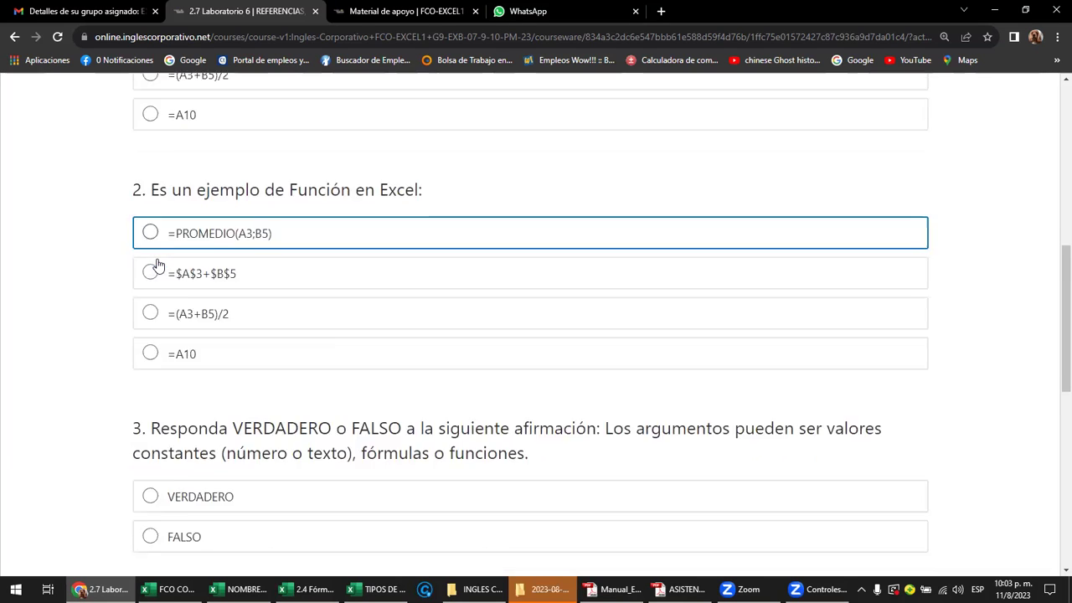
{"action": "scroll", "coordinate": [159, 265], "scroll_direction": "down", "scroll_amount": 1}
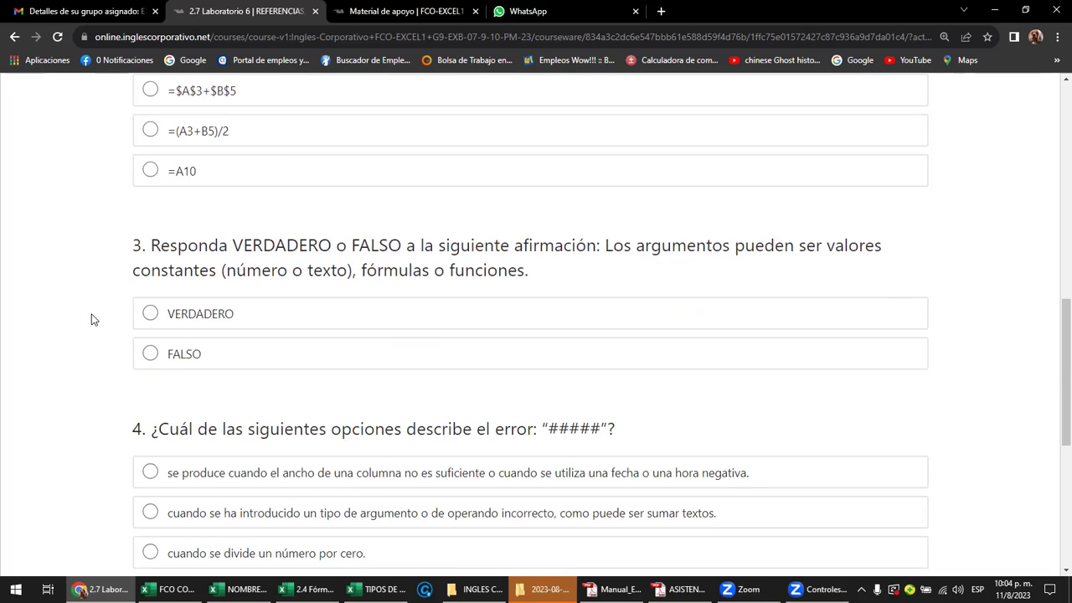
- Select the '#####' text in question 4's heading, then bring the formulas workbook back
{"action": "scroll", "coordinate": [142, 300], "scroll_direction": "up", "scroll_amount": 2}
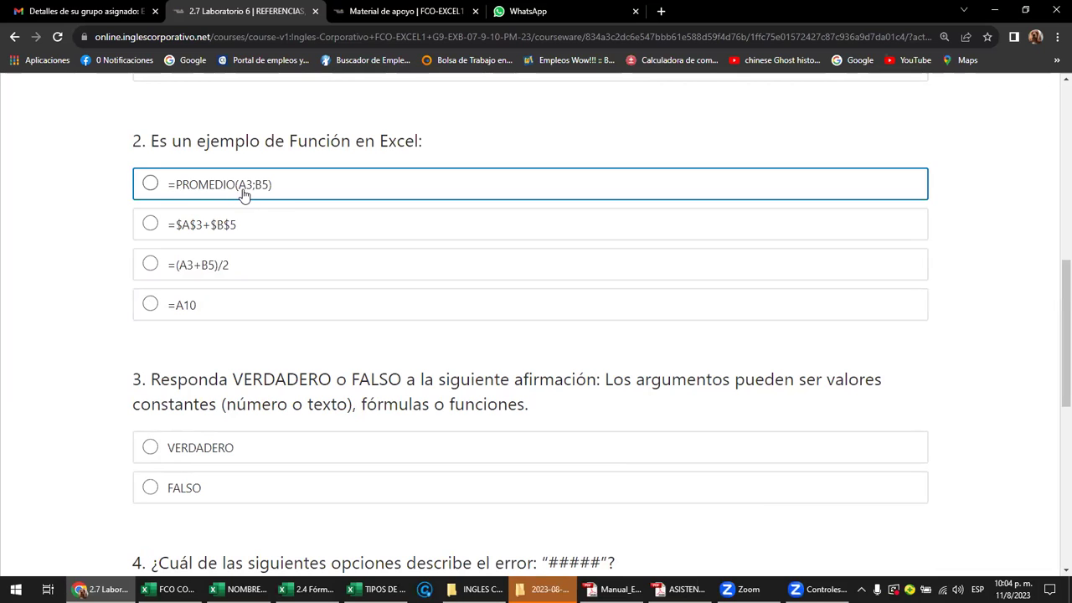
{"action": "scroll", "coordinate": [279, 307], "scroll_direction": "down", "scroll_amount": 4}
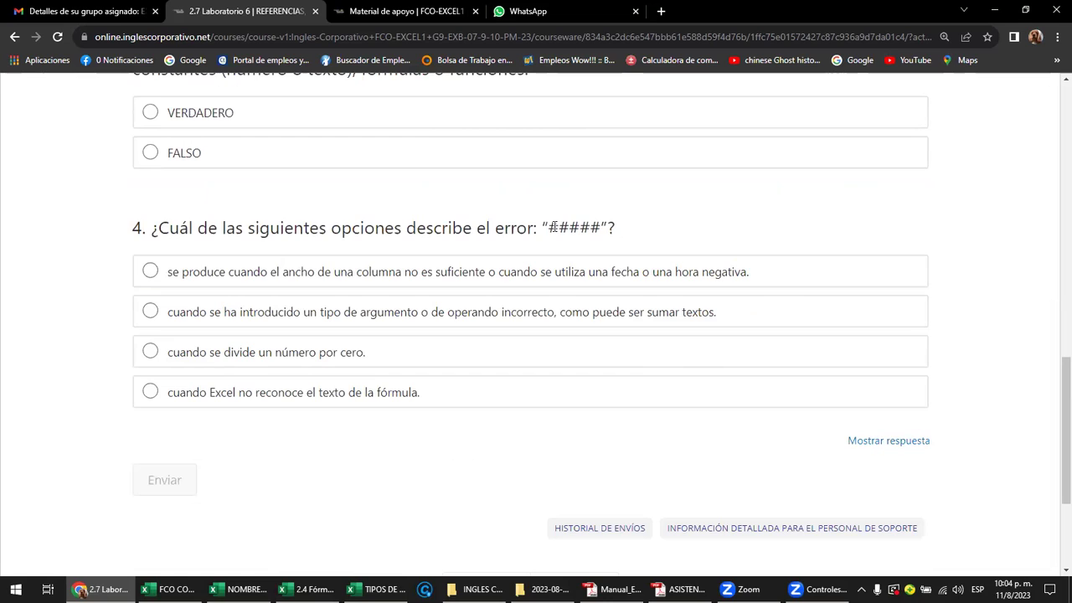
{"action": "left_click_drag", "start_coordinate": [548, 226], "coordinate": [601, 219]}
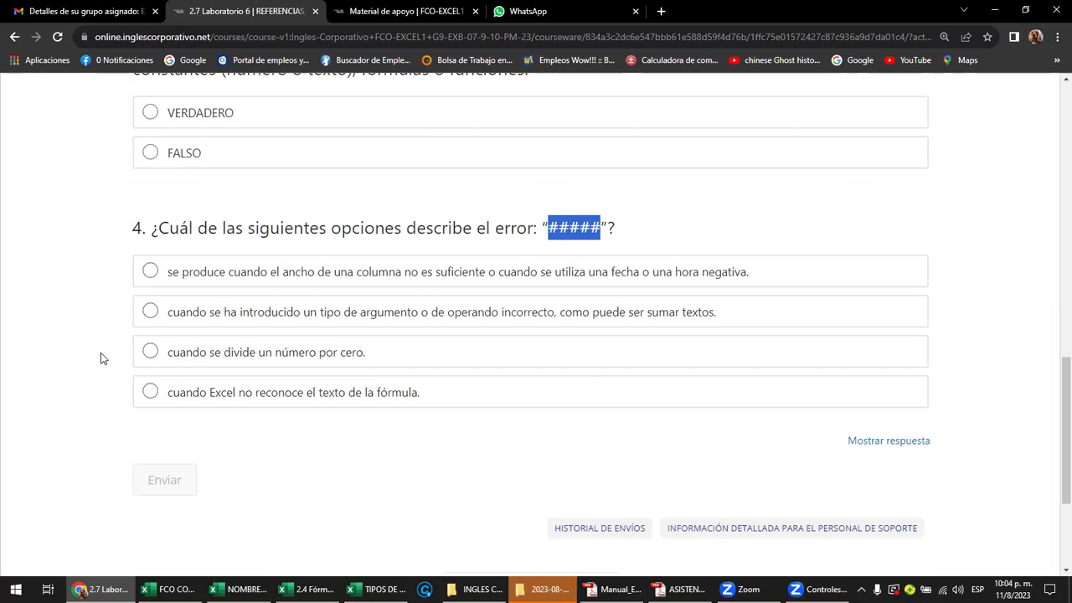
{"action": "scroll", "coordinate": [101, 358], "scroll_direction": "down", "scroll_amount": 1}
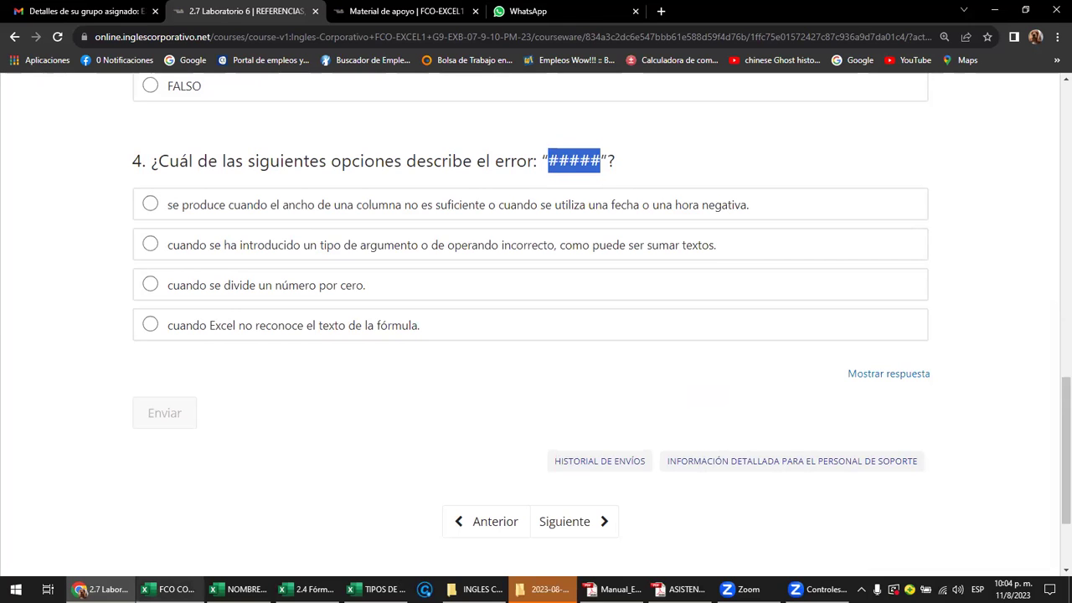
{"action": "left_click", "coordinate": [309, 588]}
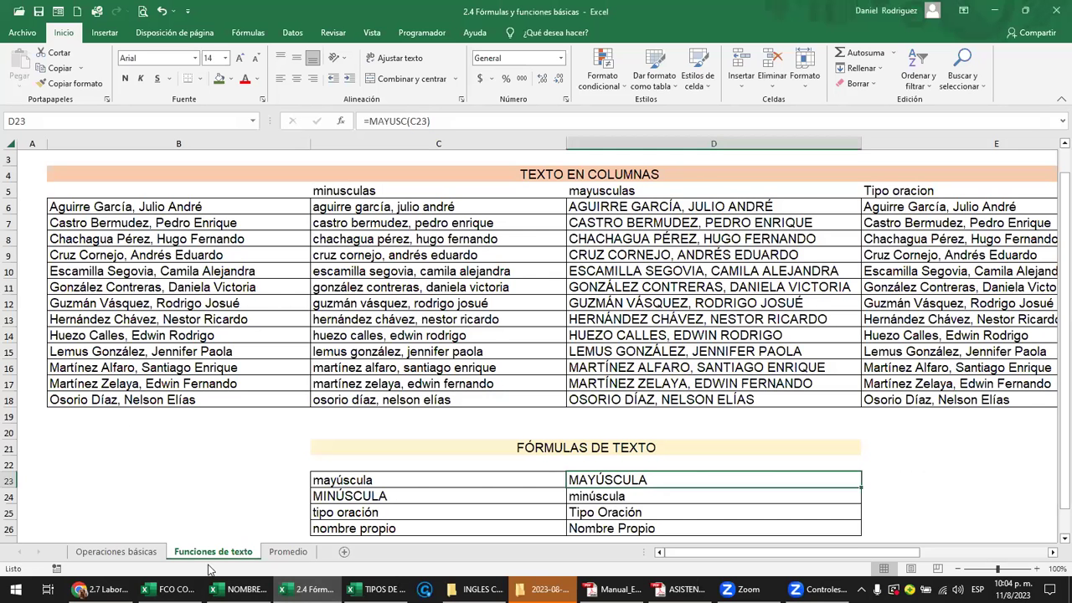
- On the Operaciones básicas sheet, narrow column C and enter 20000 as the second addend in C5
{"action": "left_click", "coordinate": [115, 551]}
{"action": "left_click", "coordinate": [192, 293]}
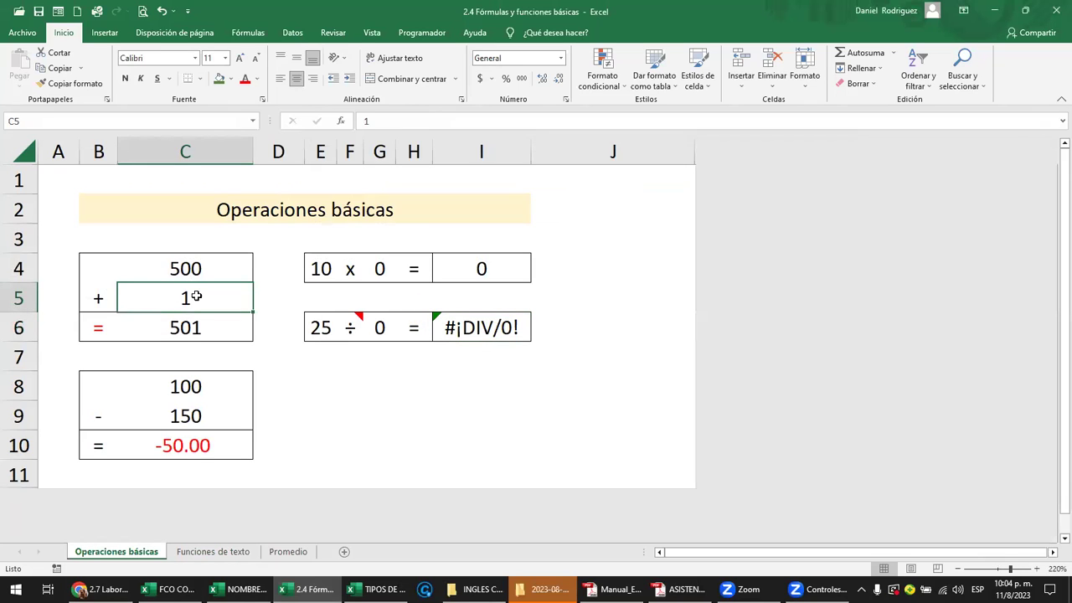
{"action": "left_click_drag", "start_coordinate": [253, 159], "coordinate": [172, 167]}
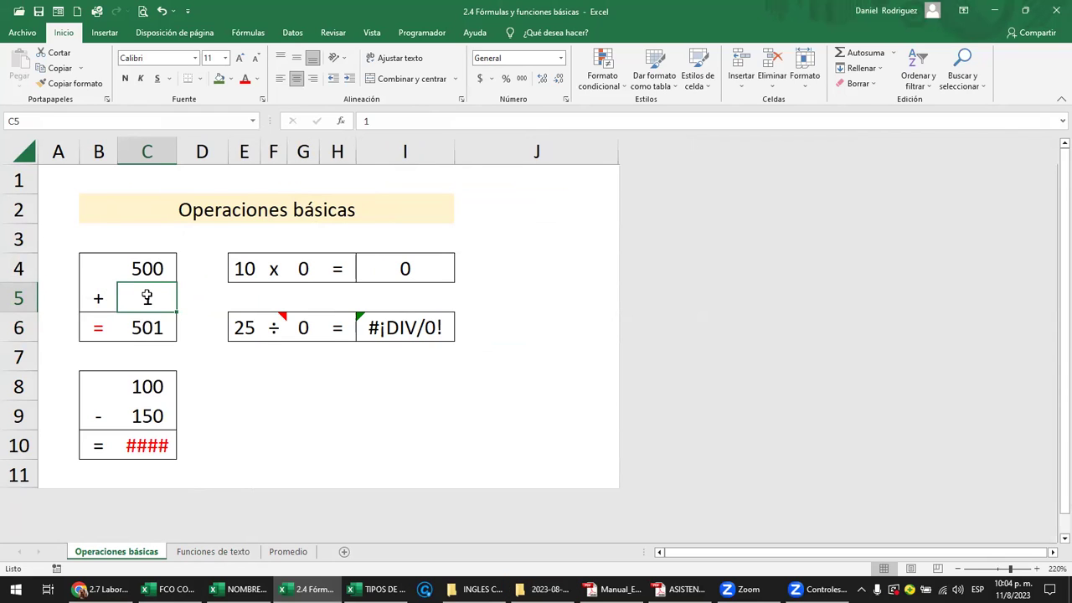
{"action": "type", "text": "20000"}
{"action": "key", "text": "Return"}
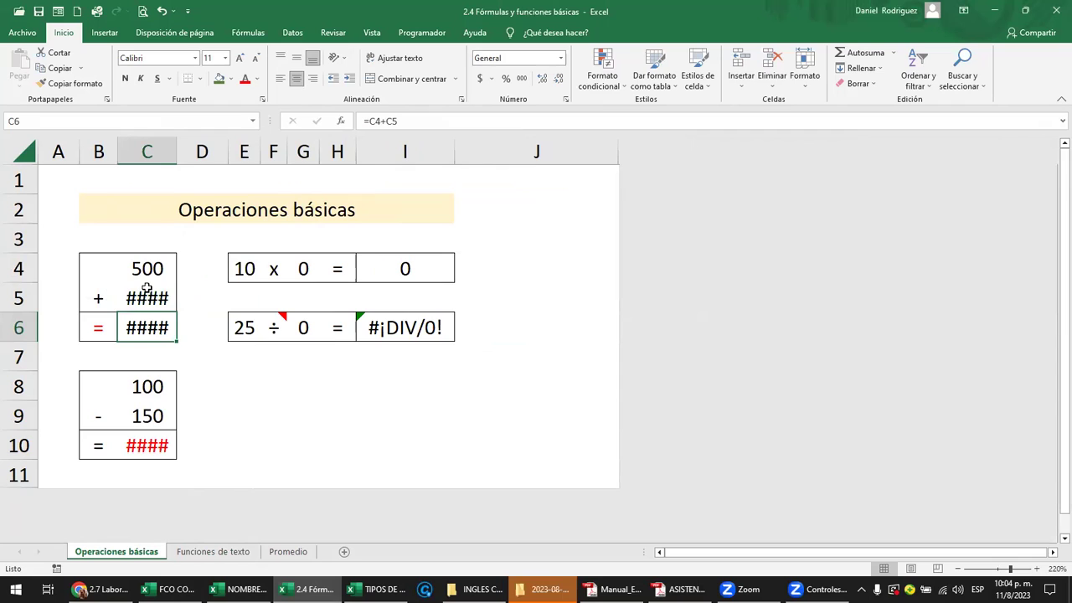
- Auto-fit column C so 20000, 20500 and -50.00 display fully, then narrow column I
{"action": "left_click", "coordinate": [147, 289]}
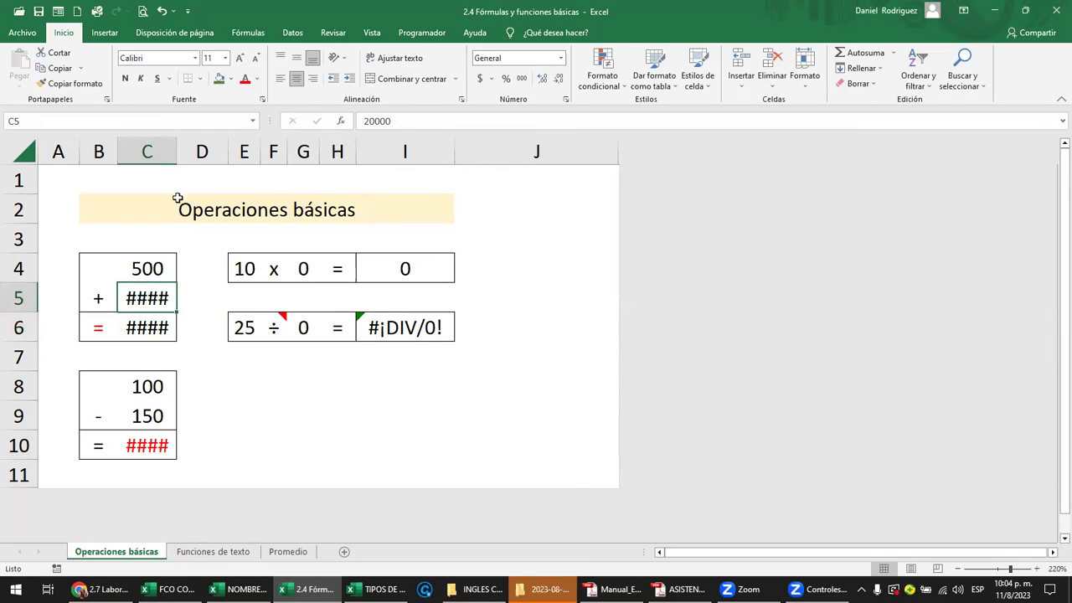
{"action": "double_click", "coordinate": [173, 151]}
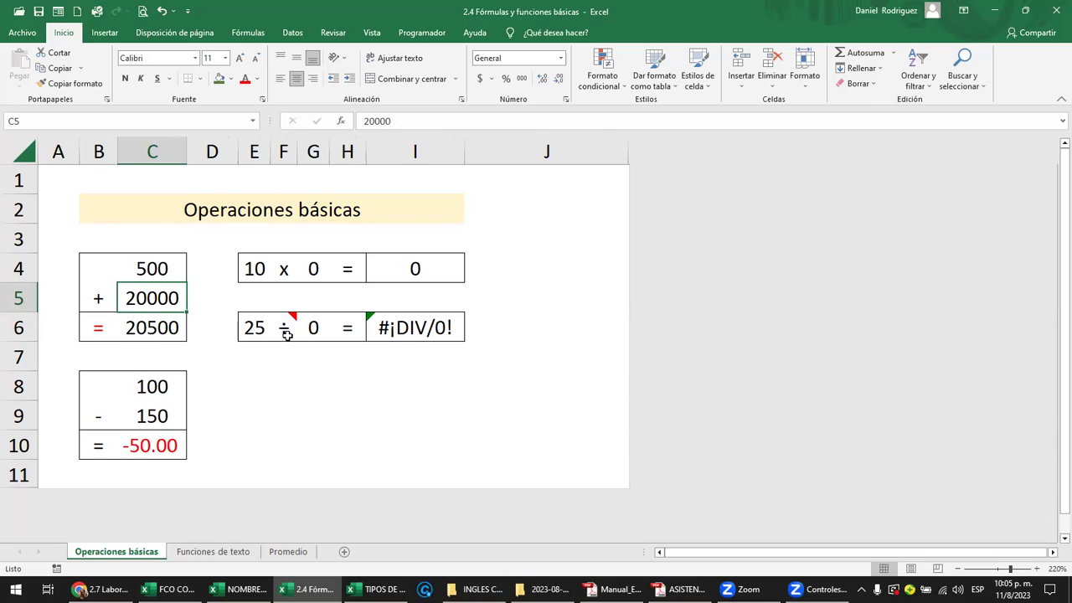
{"action": "left_click", "coordinate": [312, 328]}
{"action": "left_click_drag", "start_coordinate": [465, 151], "coordinate": [420, 161]}
- Enter 15000 as the dividend in E6 and 2 as the divisor in G6
{"action": "left_click", "coordinate": [261, 331]}
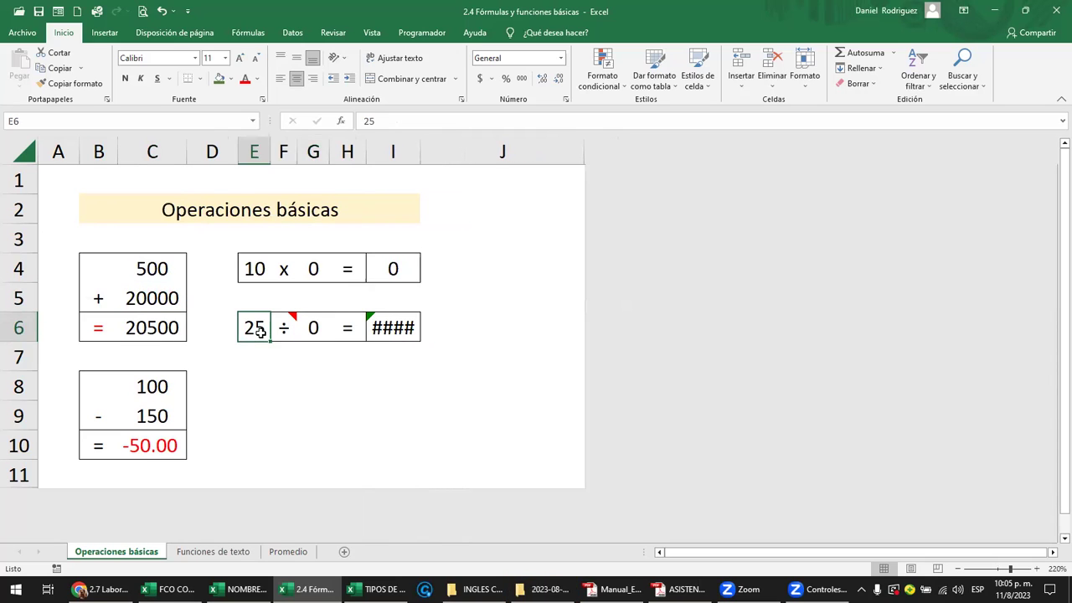
{"action": "type", "text": "15000"}
{"action": "key", "text": "Tab"}
{"action": "key", "text": "Tab"}
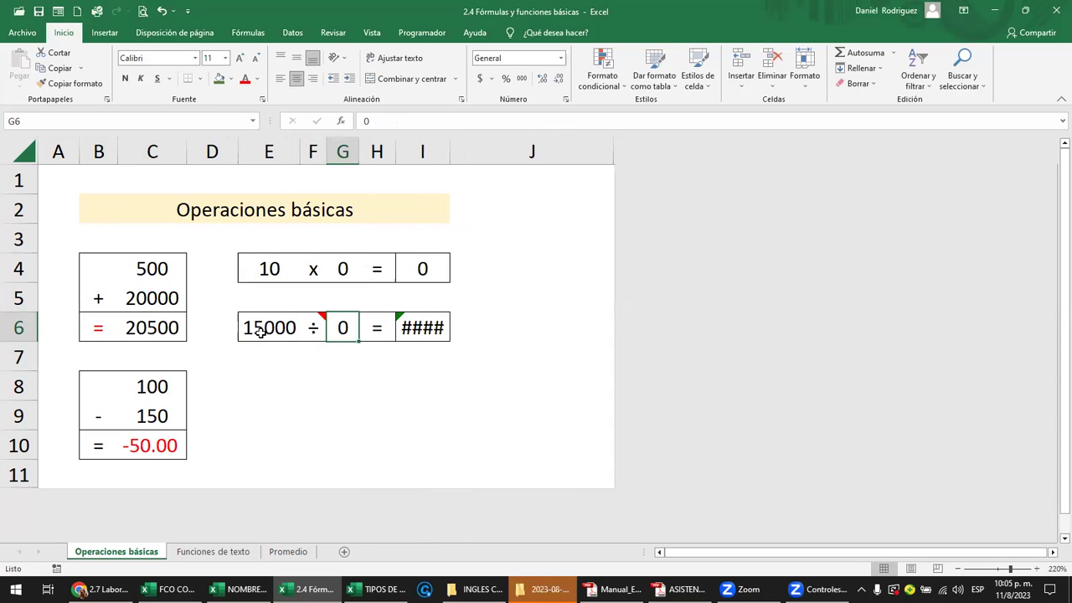
{"action": "type", "text": "2"}
{"action": "key", "text": "Return"}
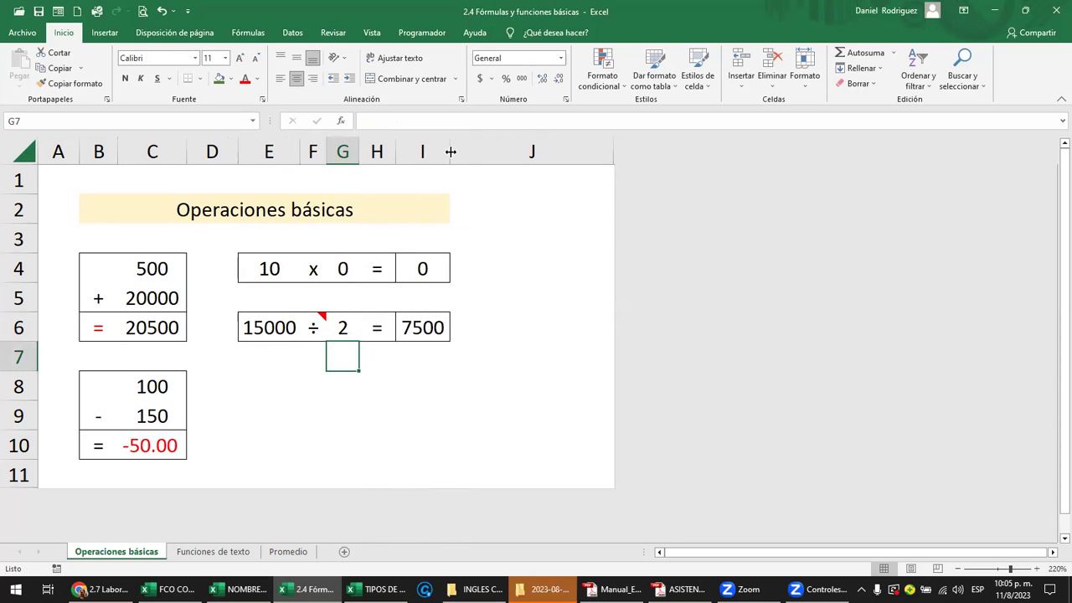
- Narrow column I to show ##, auto-fit it to reveal 7500, then shrink it very narrow
{"action": "left_click_drag", "start_coordinate": [450, 152], "coordinate": [428, 151]}
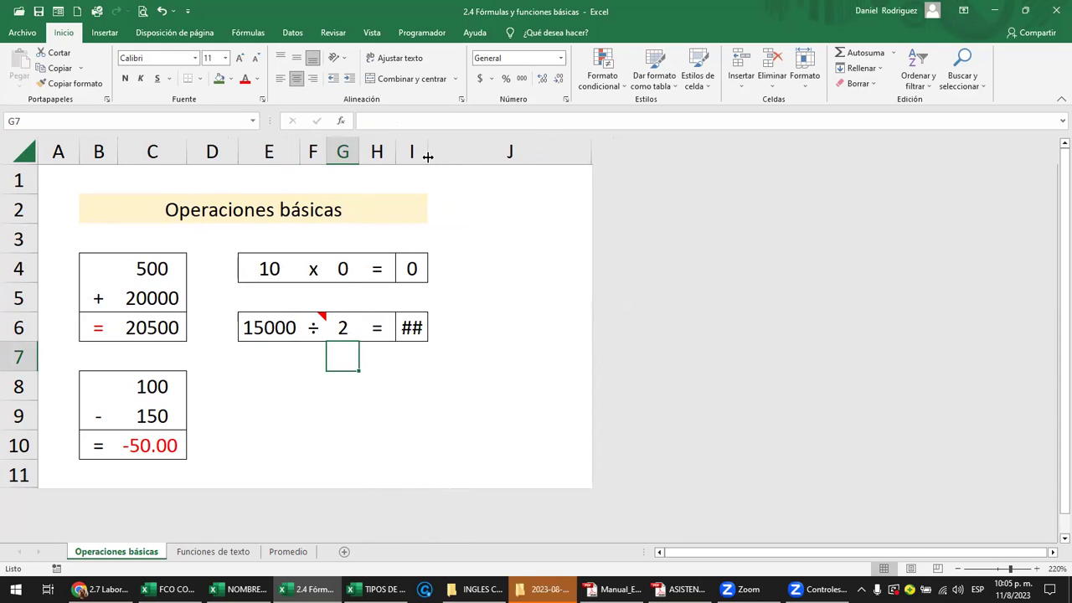
{"action": "left_click", "coordinate": [338, 328]}
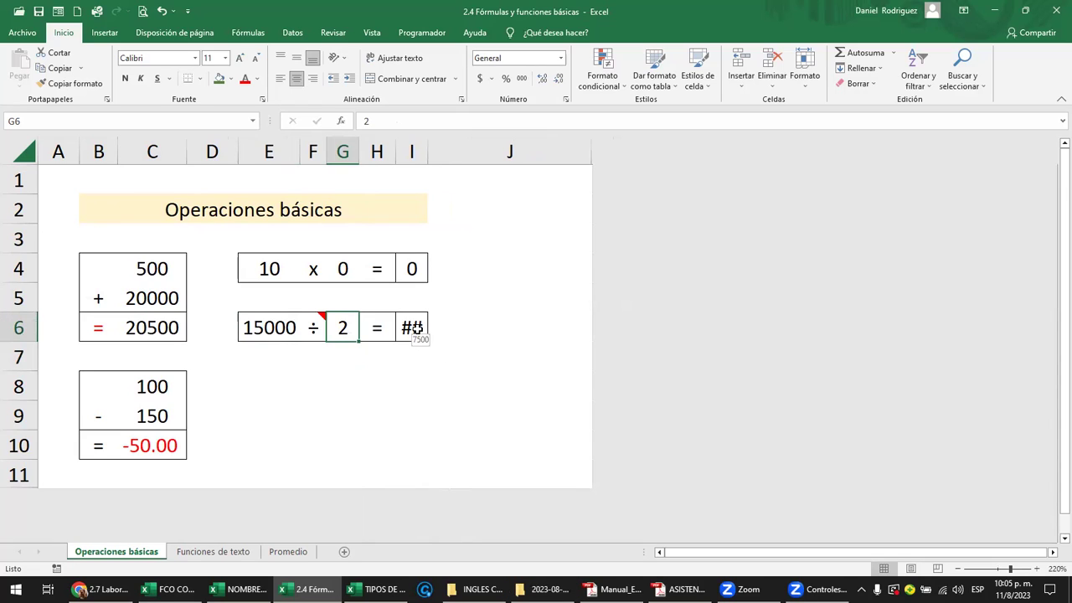
{"action": "left_click", "coordinate": [417, 328]}
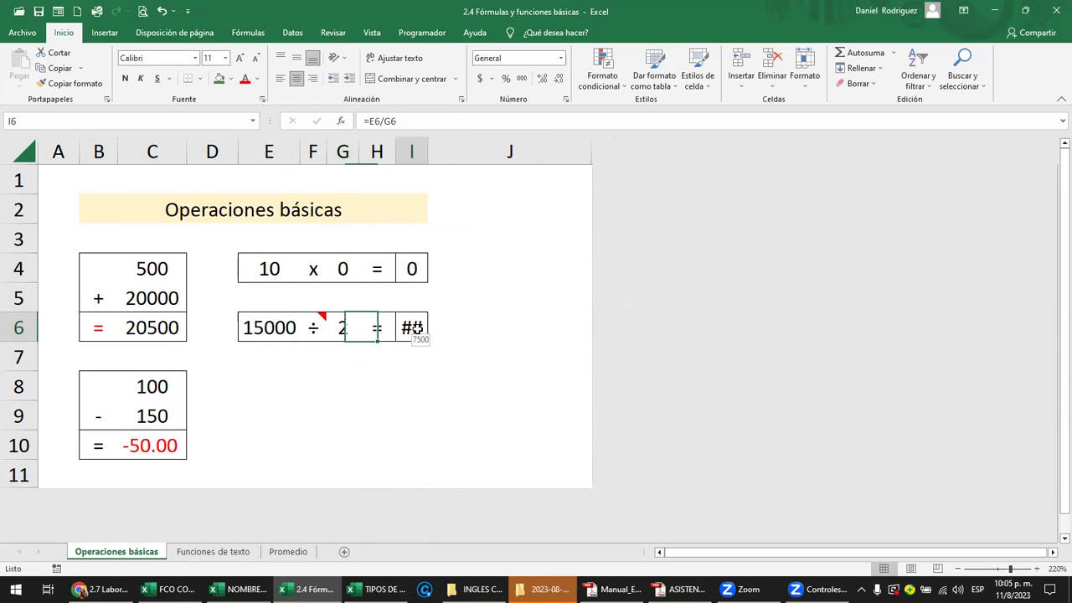
{"action": "double_click", "coordinate": [428, 151]}
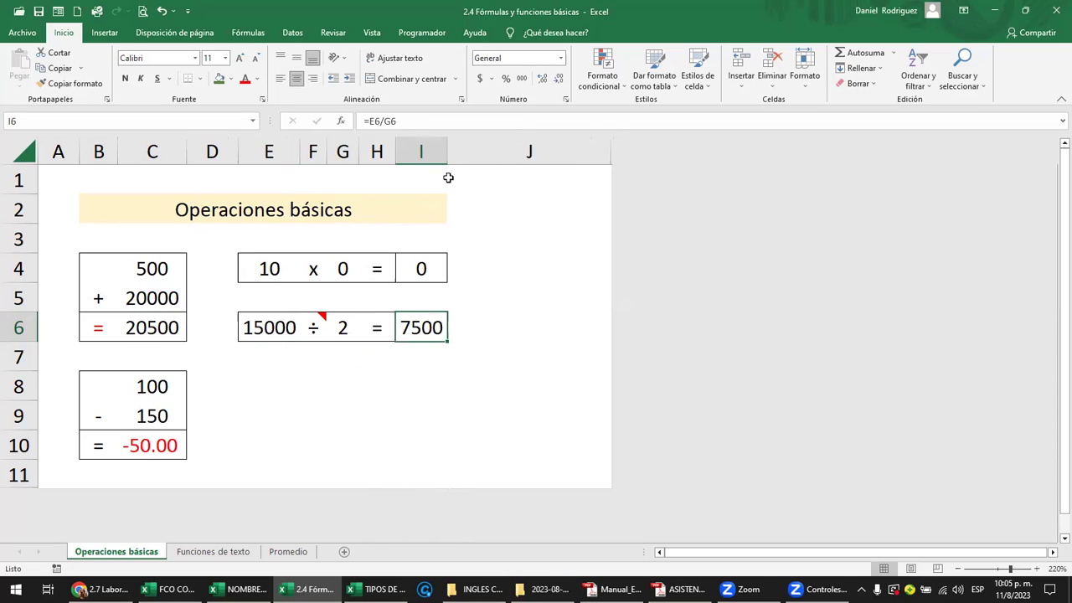
{"action": "left_click_drag", "start_coordinate": [447, 151], "coordinate": [418, 159]}
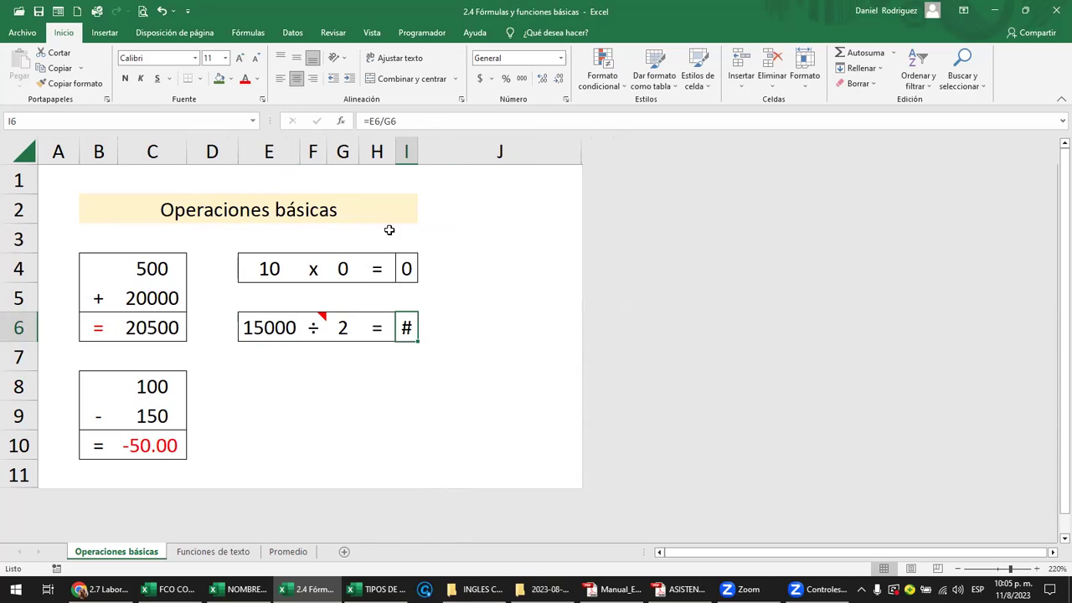
- Change the divisor in G6 to 0, view I6's error-checking options, then return to the quiz
{"action": "left_click", "coordinate": [344, 325]}
{"action": "key", "text": "BackSpace"}
{"action": "type", "text": "0"}
{"action": "key", "text": "Return"}
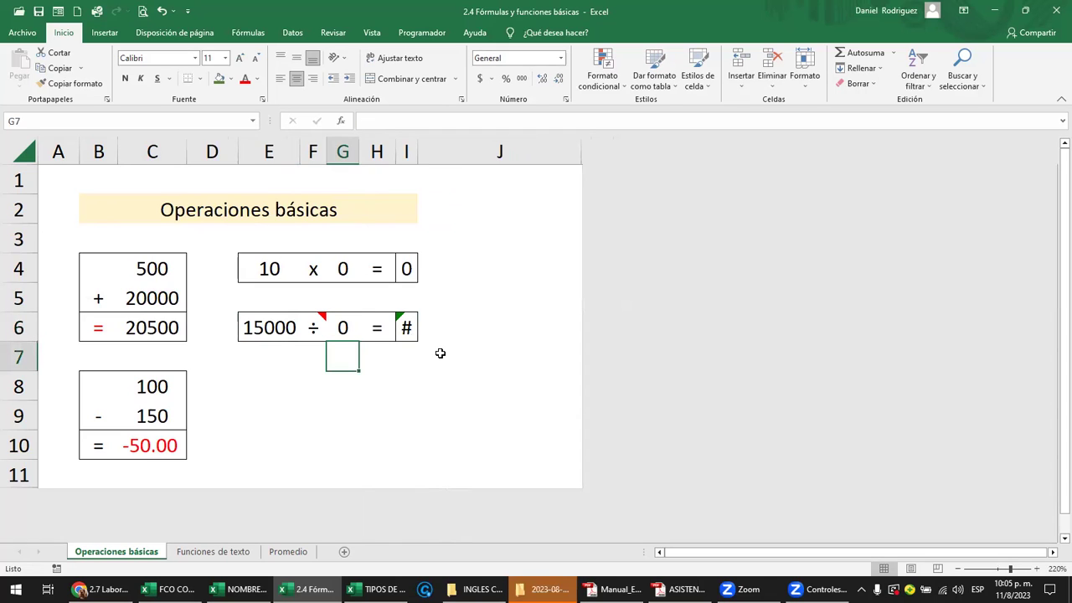
{"action": "left_click", "coordinate": [406, 327]}
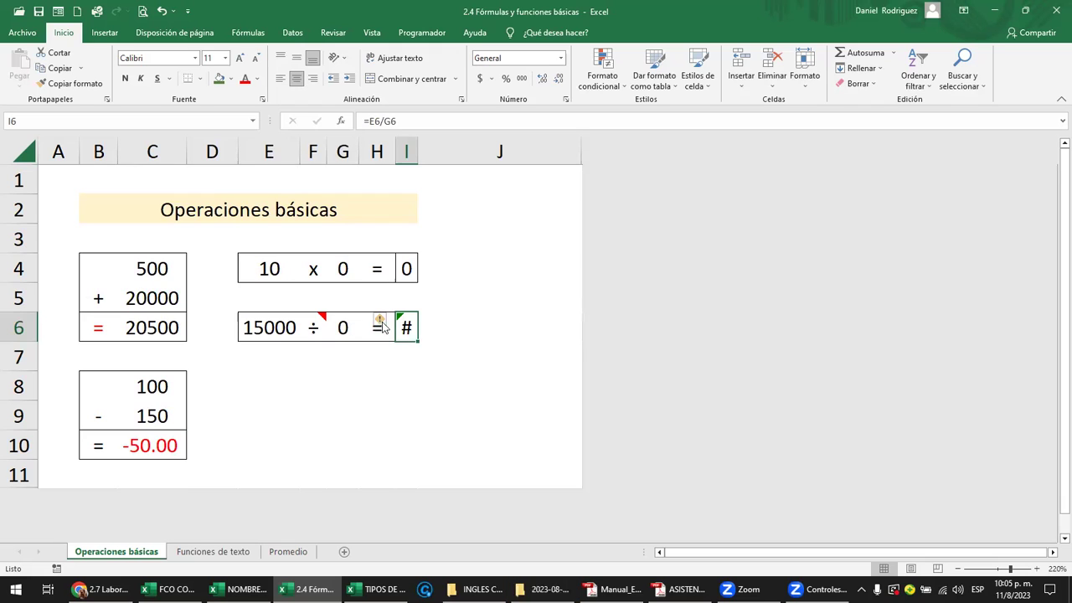
{"action": "mouse_move", "coordinate": [380, 321]}
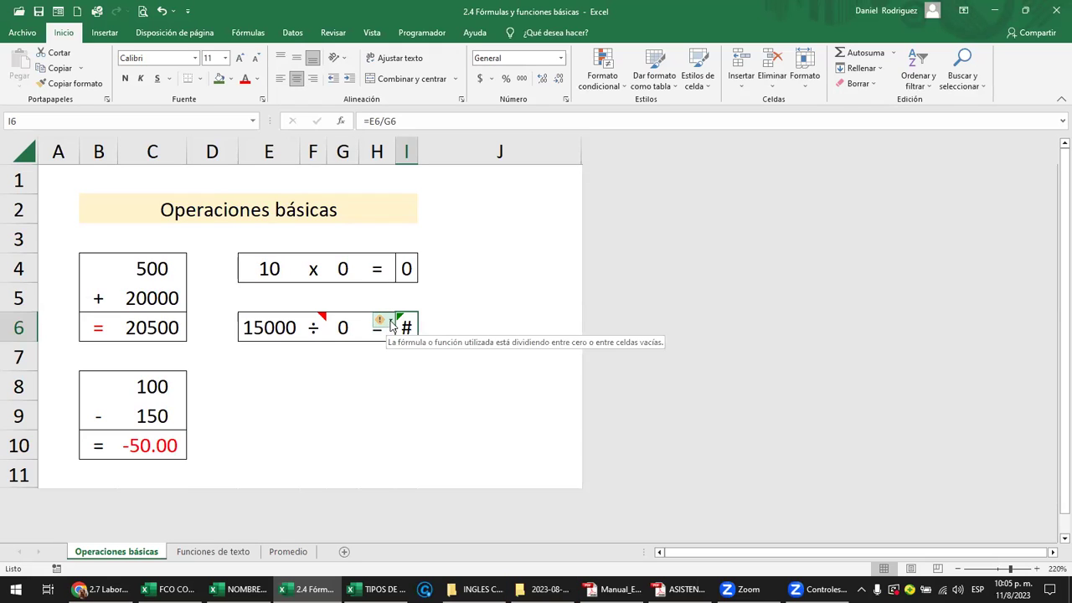
{"action": "left_click", "coordinate": [390, 325]}
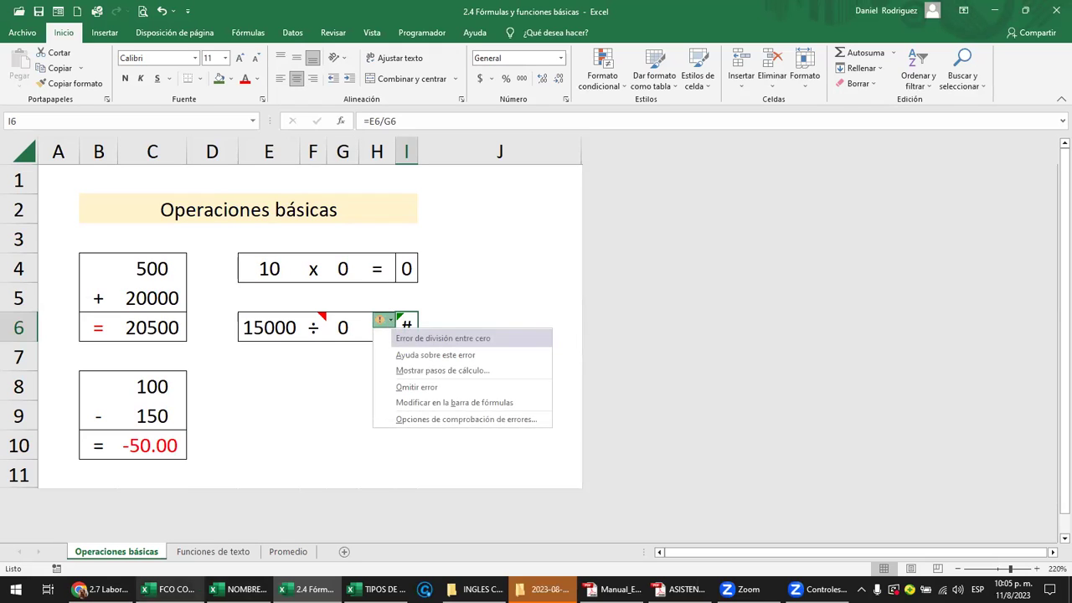
{"action": "mouse_move", "coordinate": [102, 588]}
{"action": "left_click", "coordinate": [268, 527]}
- Read lesson 2.6's ERRORES EN LOS DATOS section, then reopen I6's division-by-zero options in Excel
{"action": "scroll", "coordinate": [375, 417], "scroll_direction": "up", "scroll_amount": 5}
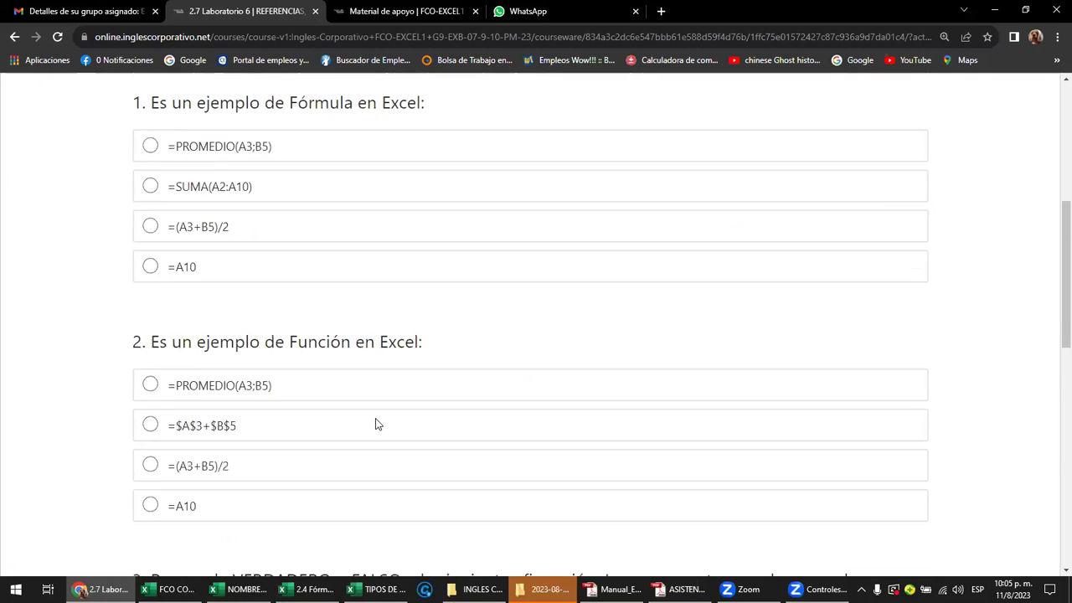
{"action": "scroll", "coordinate": [375, 417], "scroll_direction": "up", "scroll_amount": 5}
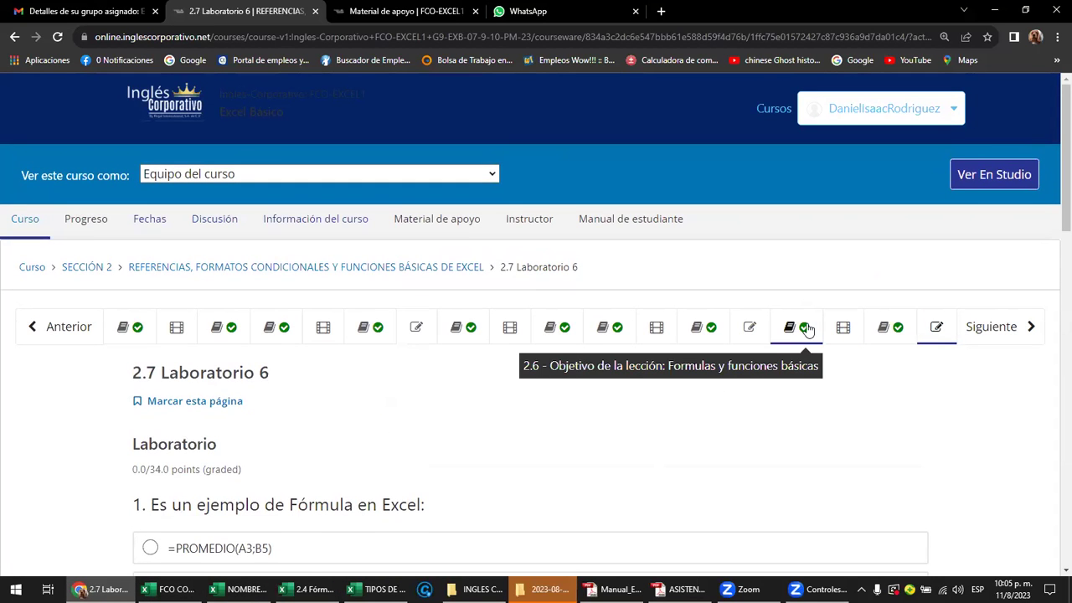
{"action": "left_click", "coordinate": [798, 330]}
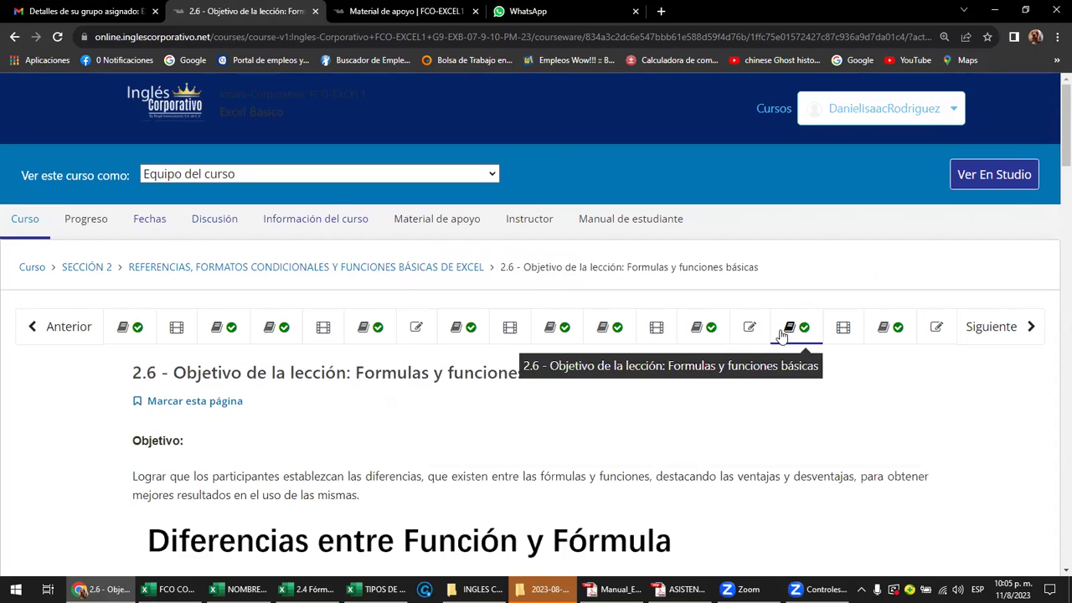
{"action": "scroll", "coordinate": [753, 382], "scroll_direction": "down", "scroll_amount": 2}
{"action": "scroll", "coordinate": [753, 382], "scroll_direction": "down", "scroll_amount": 2}
{"action": "scroll", "coordinate": [752, 387], "scroll_direction": "down", "scroll_amount": 5}
{"action": "scroll", "coordinate": [752, 387], "scroll_direction": "down", "scroll_amount": 4}
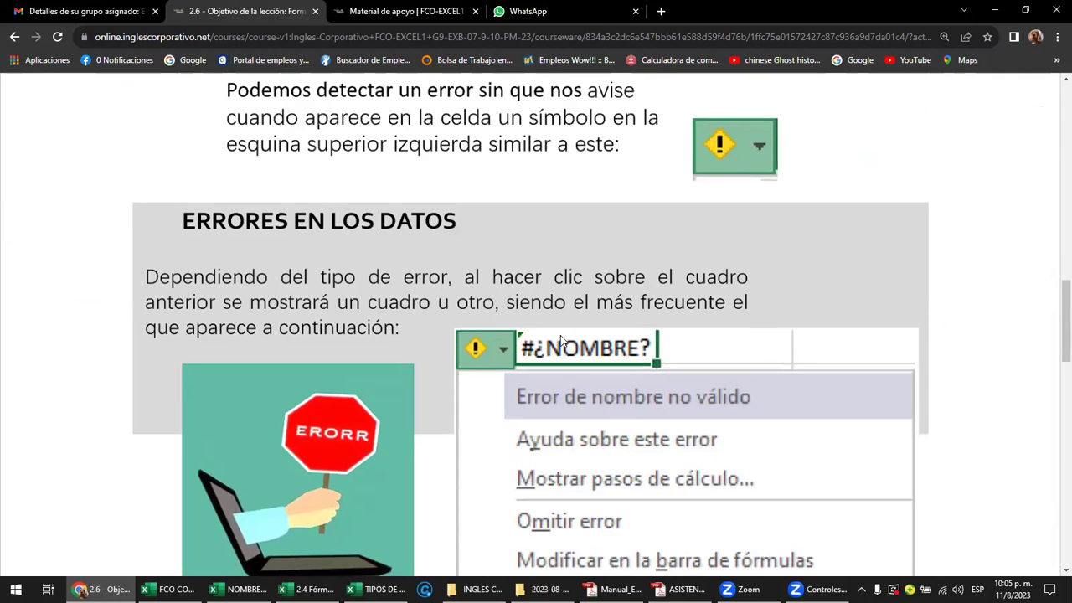
{"action": "left_click", "coordinate": [309, 589]}
{"action": "left_click", "coordinate": [386, 323]}
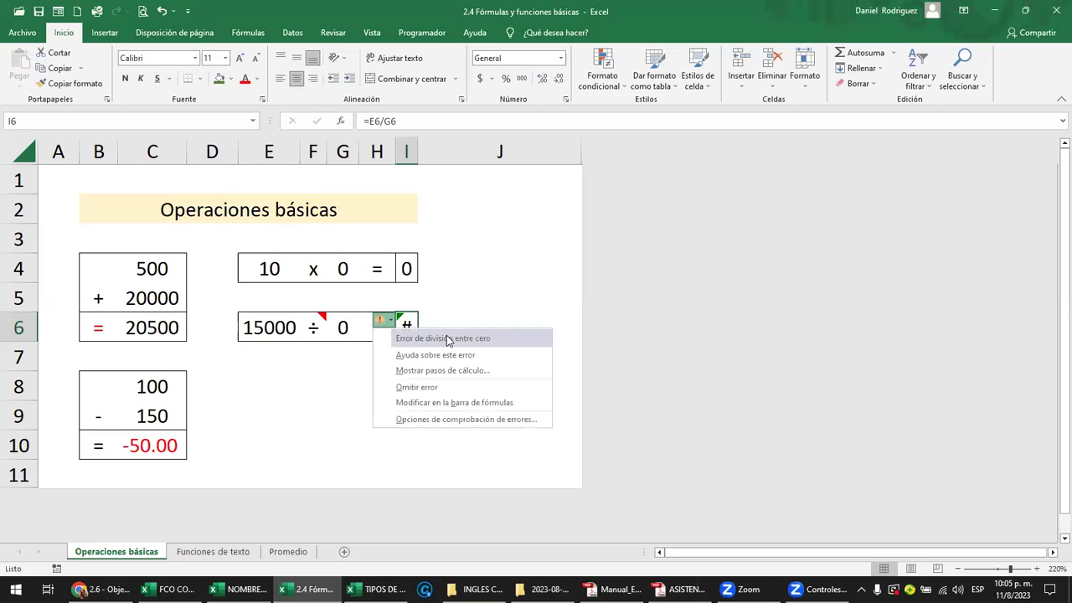
- Ignore the division-by-zero error in I6 and auto-fit column I to its content
{"action": "left_click", "coordinate": [442, 387]}
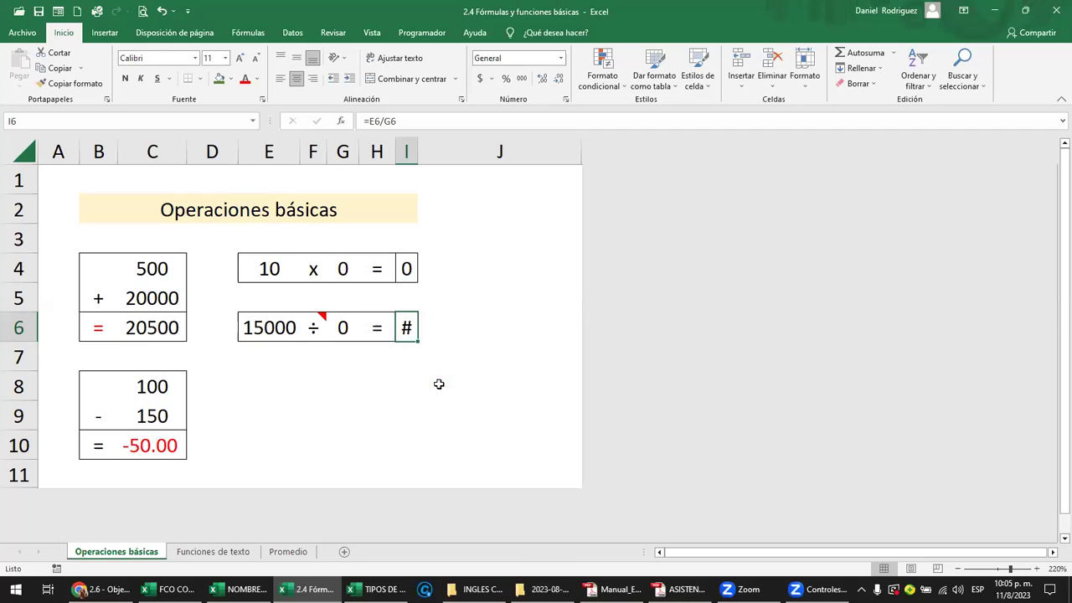
{"action": "double_click", "coordinate": [421, 147]}
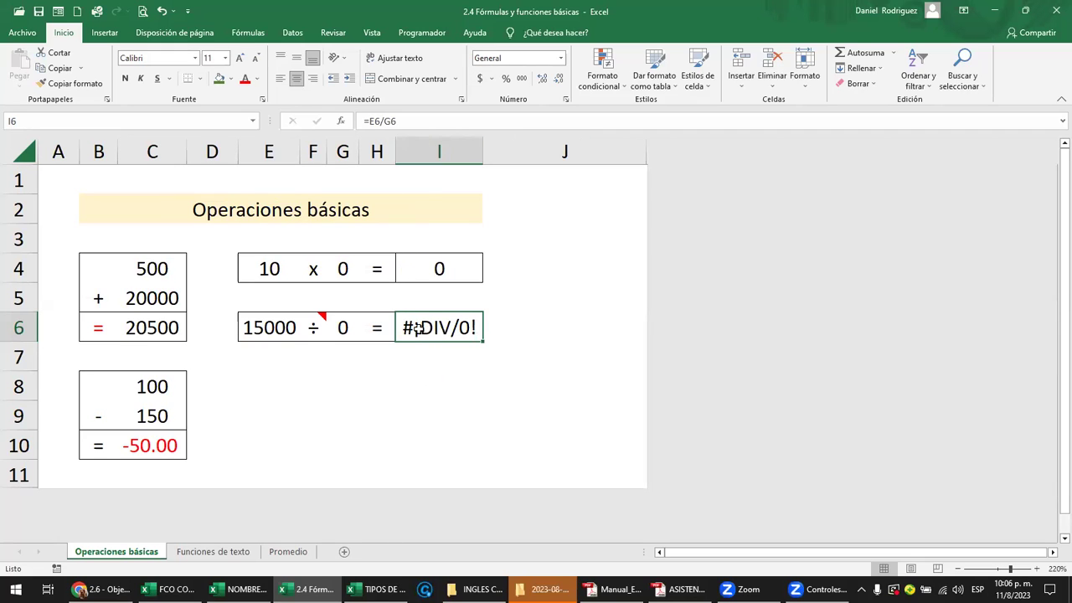
{"action": "key", "text": "ctrl+z"}
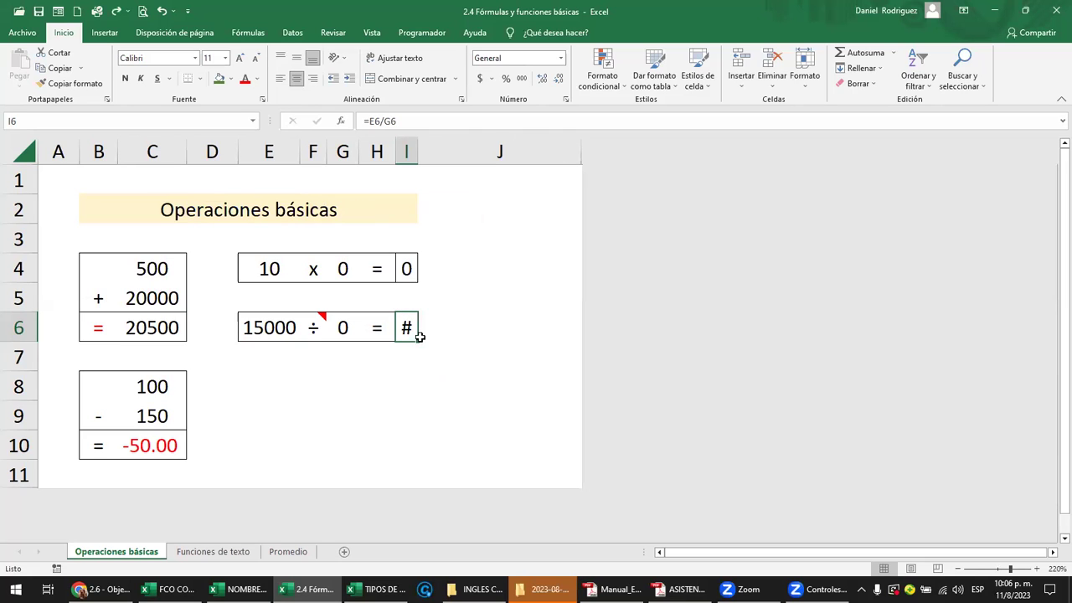
{"action": "double_click", "coordinate": [418, 151]}
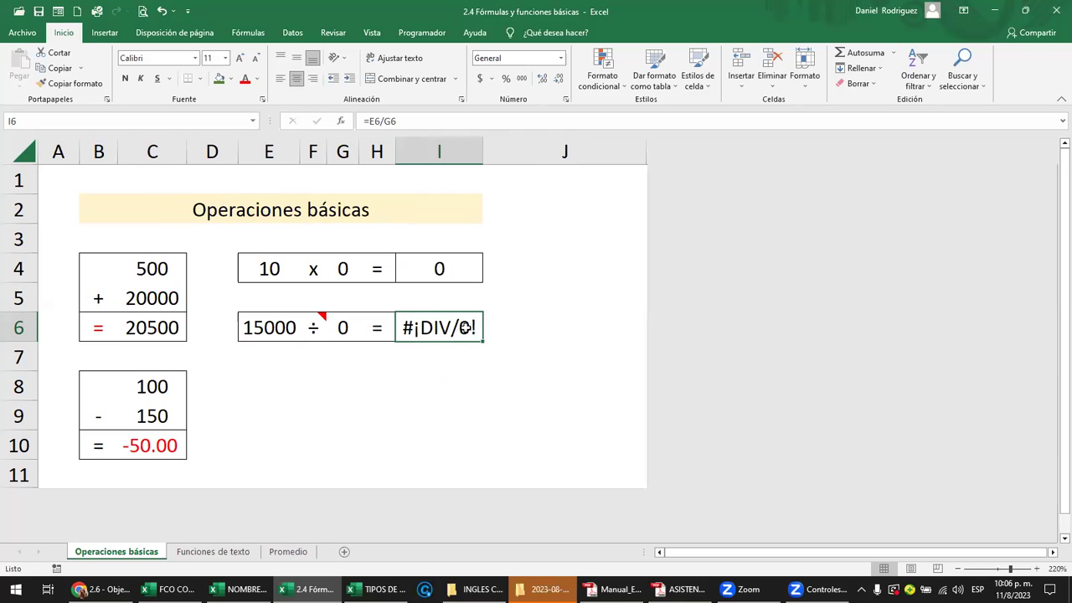
- Set the divisor in G6 to 10 so I6 shows 1500, then bring up ASISTENCIA.pdf
{"action": "left_click", "coordinate": [352, 328]}
{"action": "type", "text": "10"}
{"action": "key", "text": "Return"}
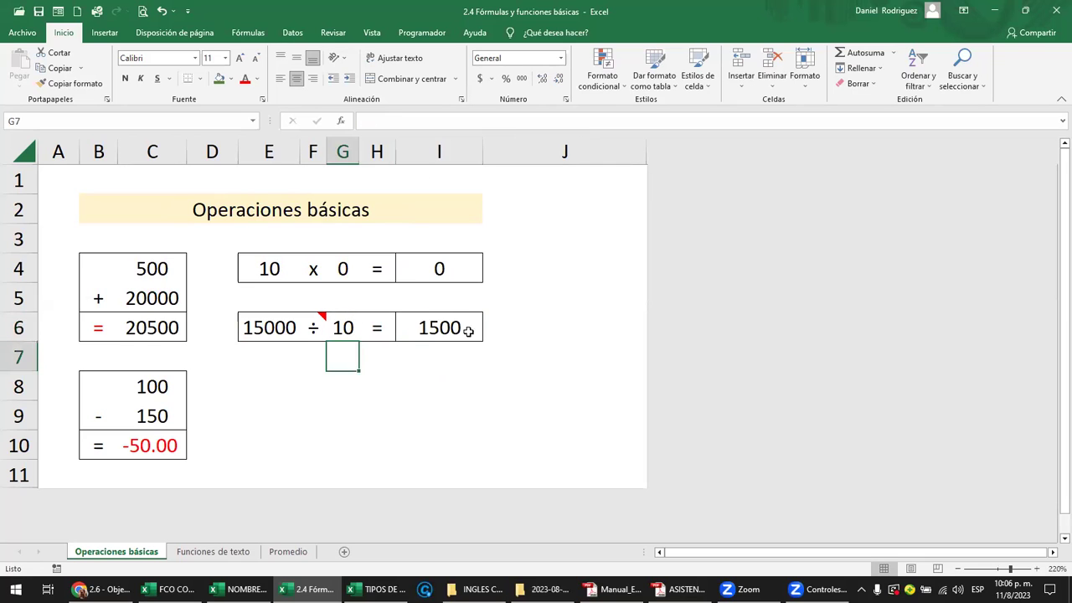
{"action": "left_click", "coordinate": [448, 332]}
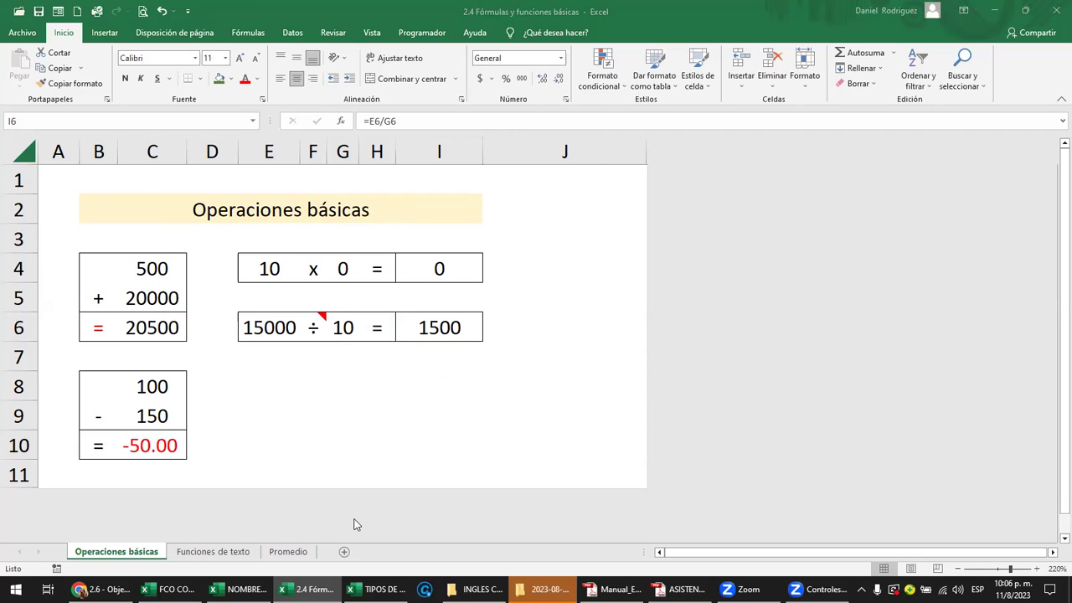
{"action": "key", "text": "alt+Tab"}
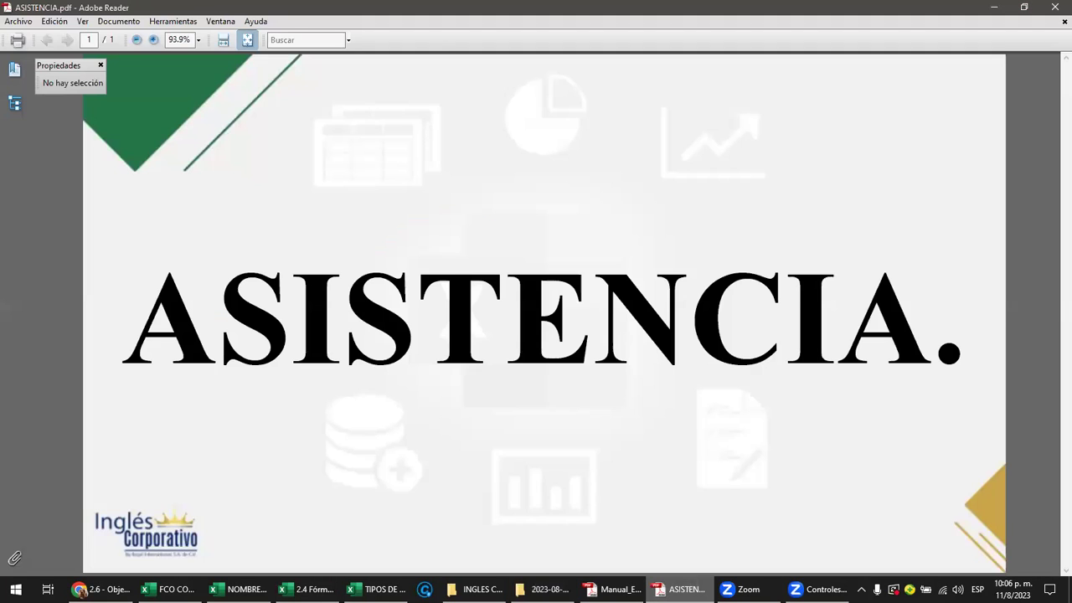